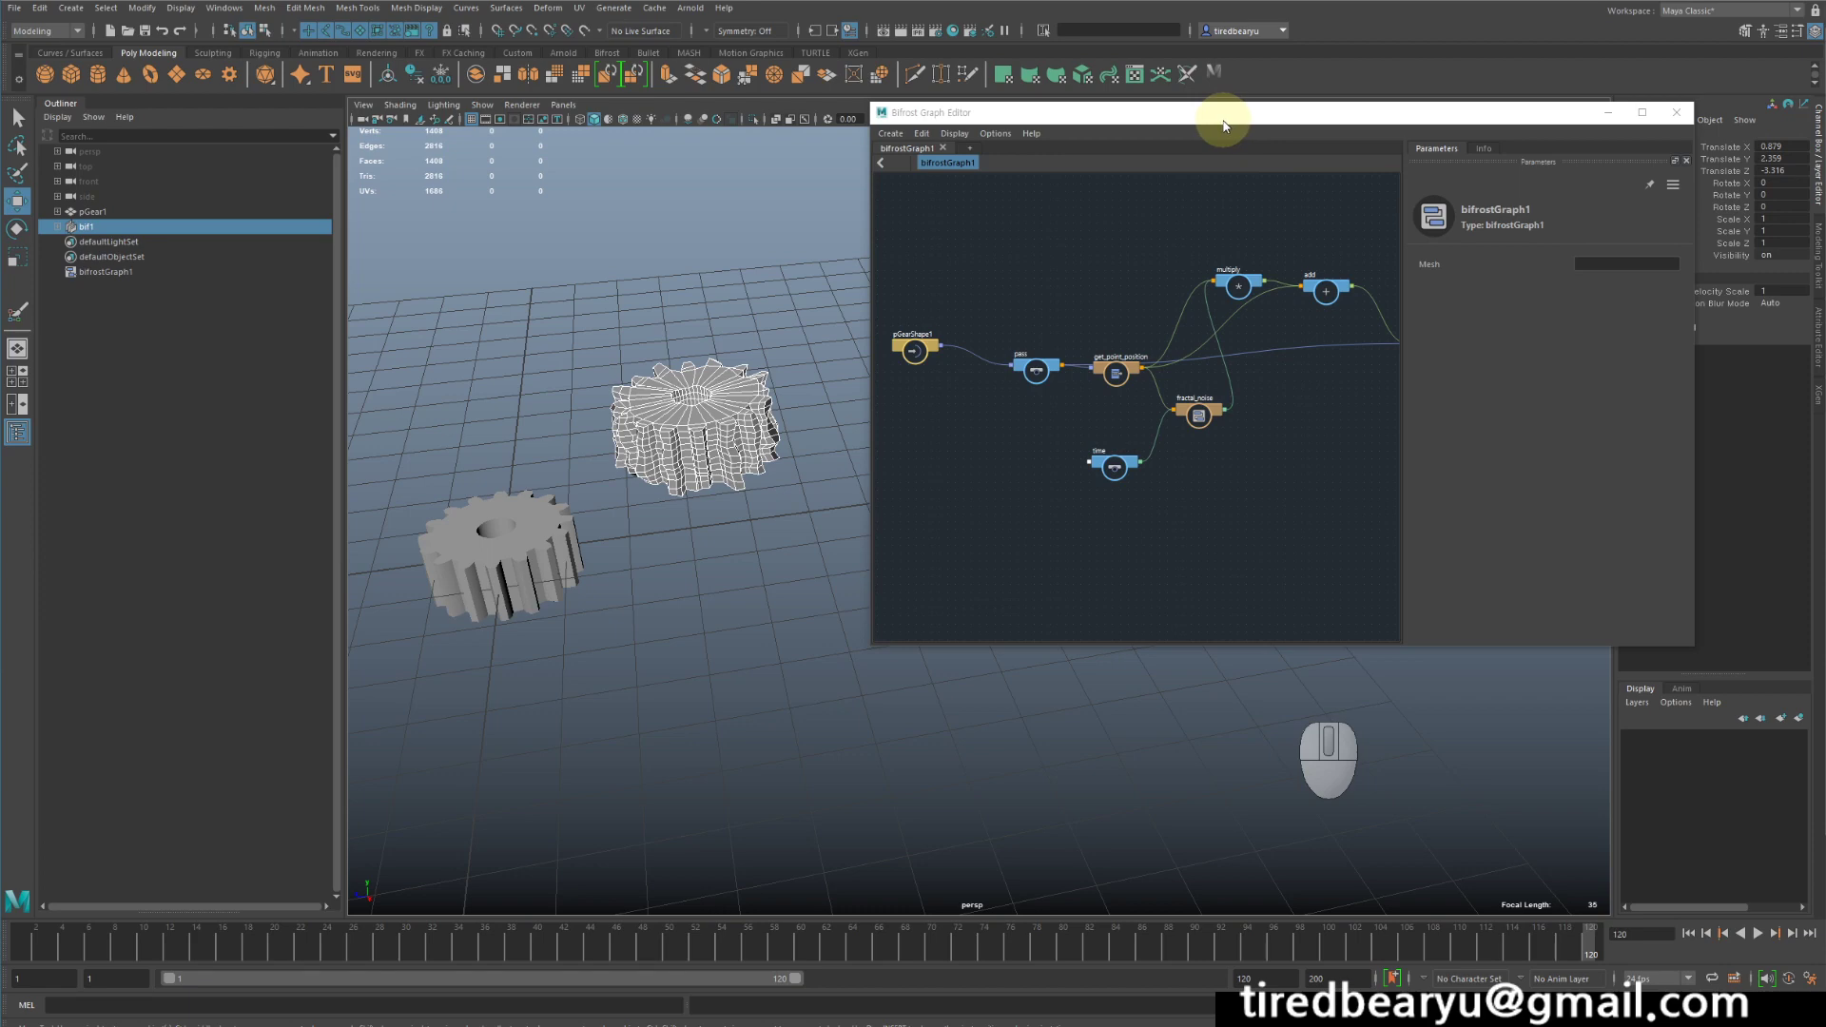
- Play back the animation to examine the noise-deformed gear beside its node graph, stop playback, and select the original gear
drag(1224, 126, 1231, 105)
alt+drag(737, 642, 762, 660)
alt+middle_drag(762, 660, 807, 702)
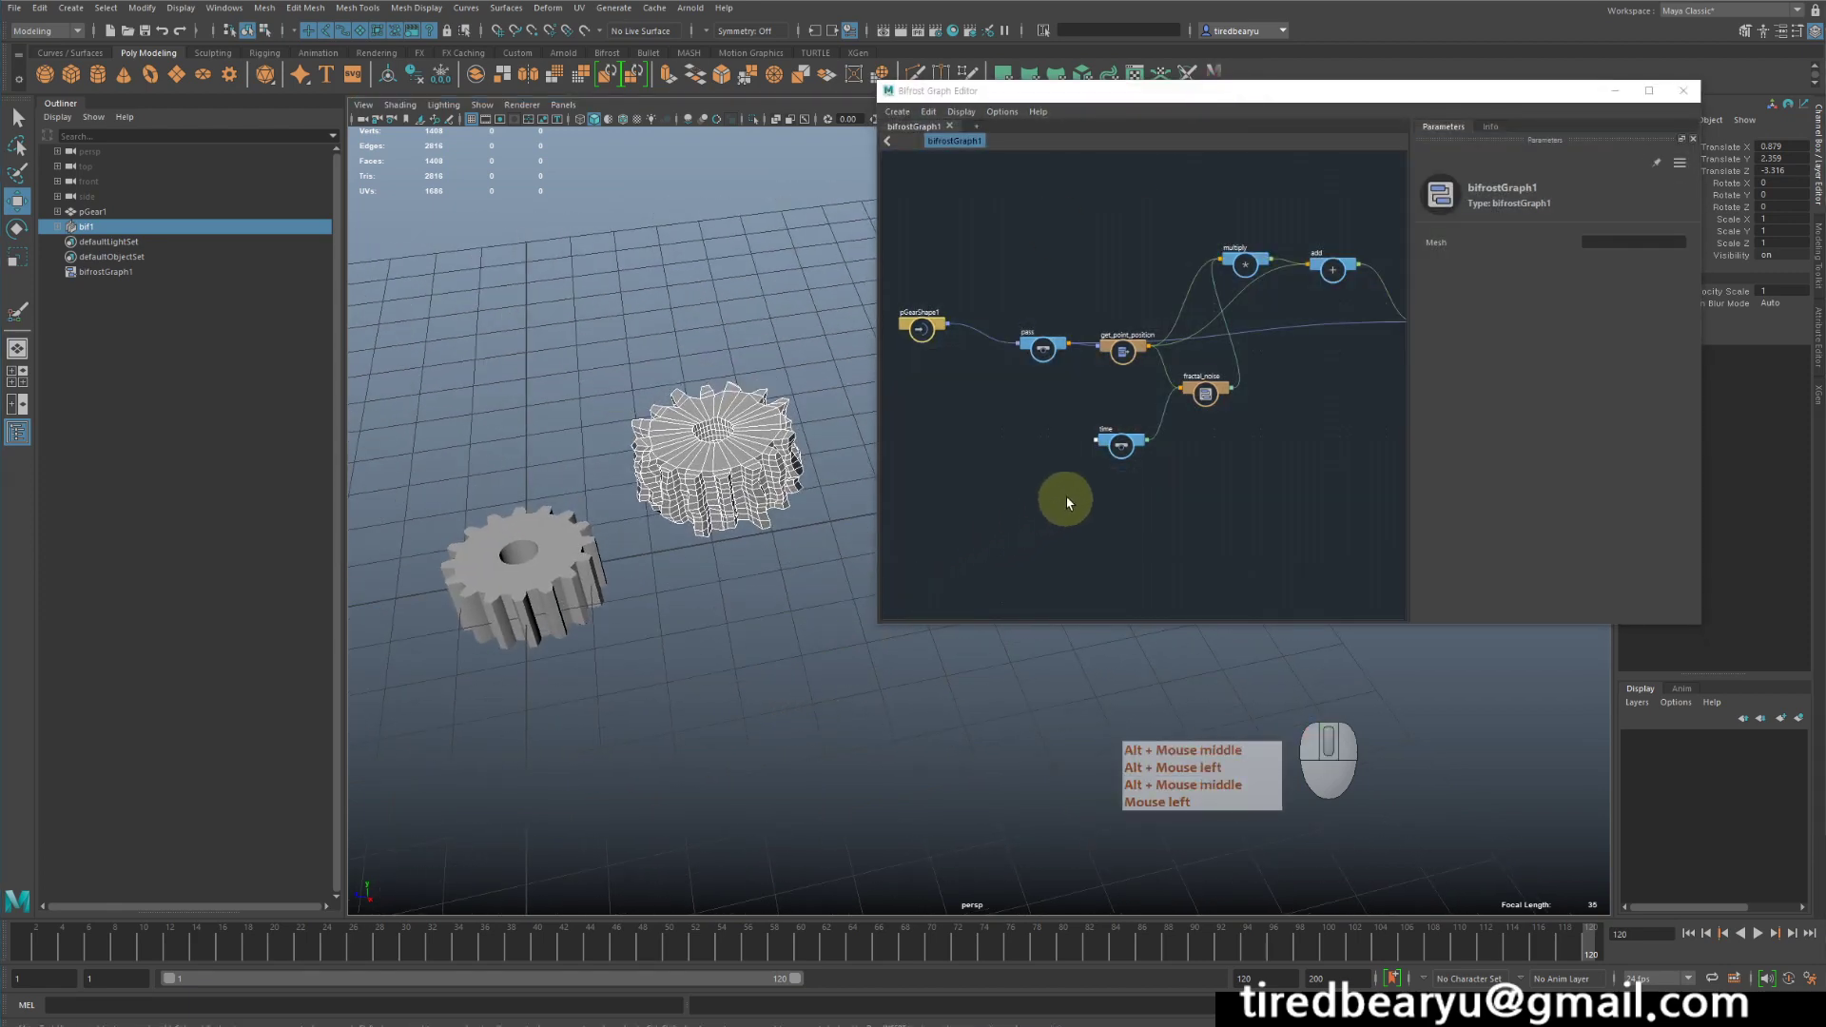
alt+middle_drag(1075, 492, 1138, 473)
alt+scroll(1224, 510, up, 3)
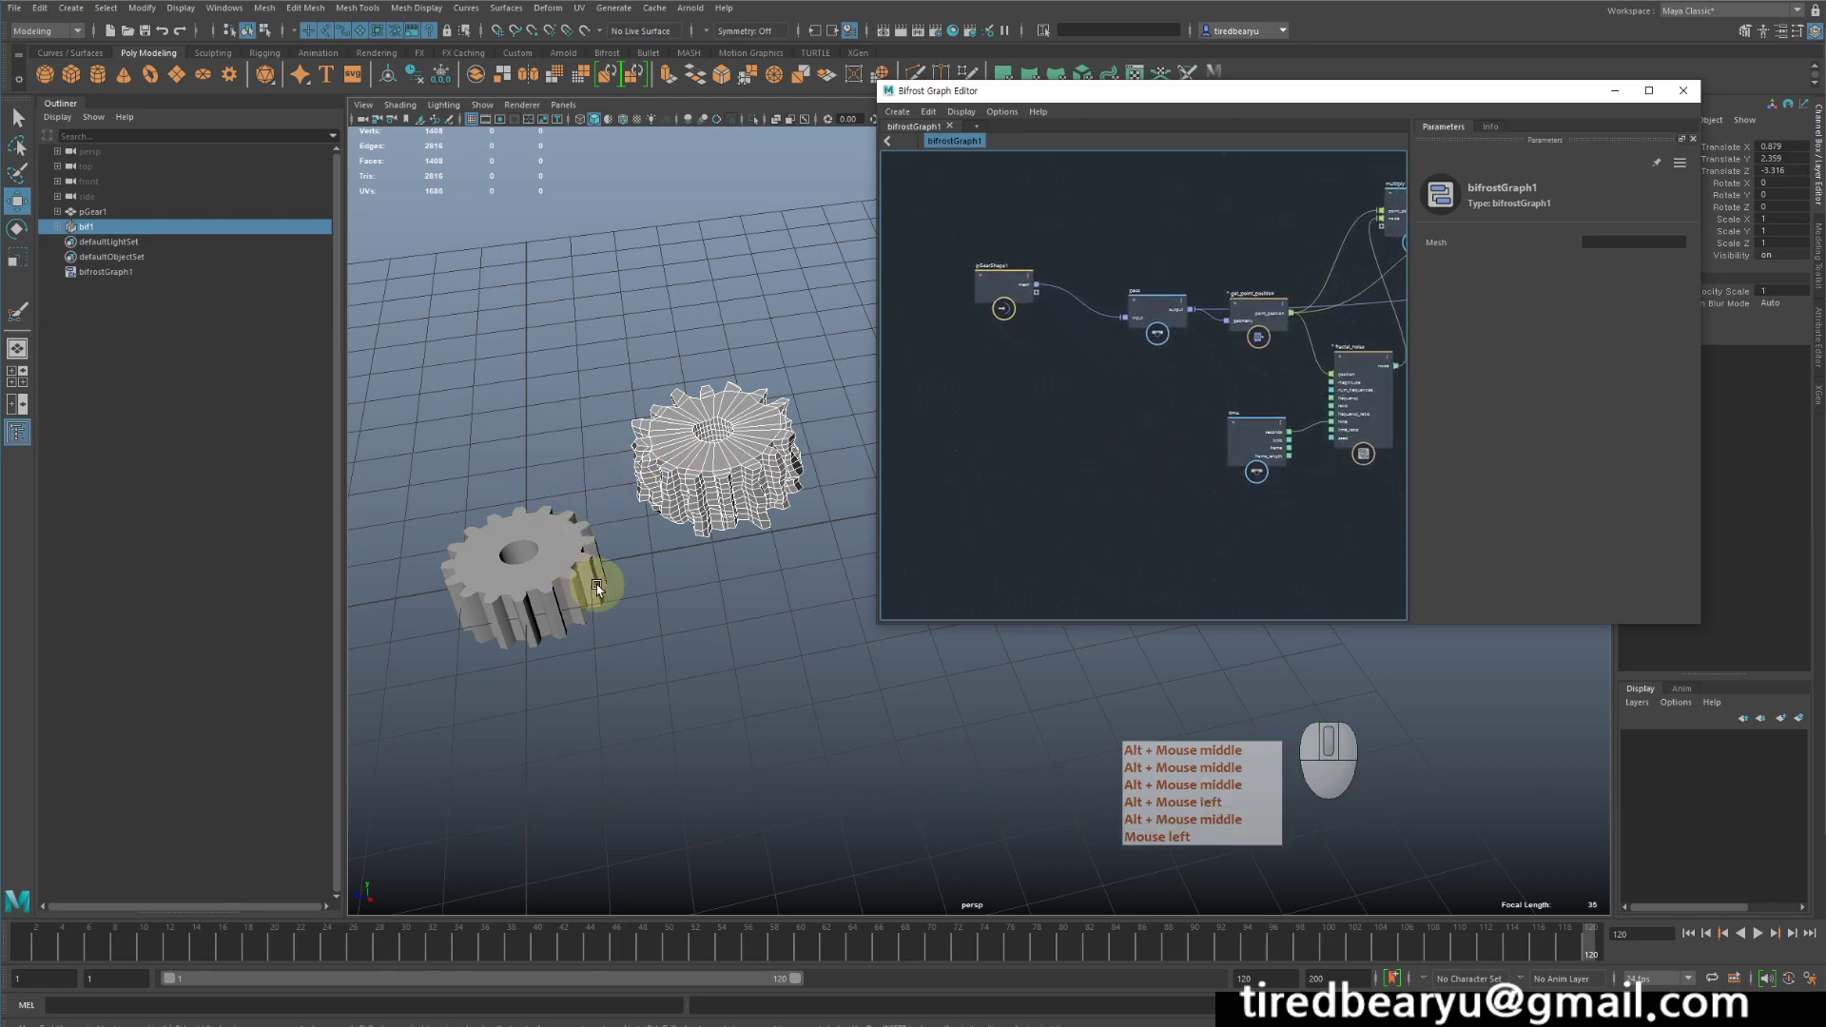
middle_drag(1146, 277, 1115, 237)
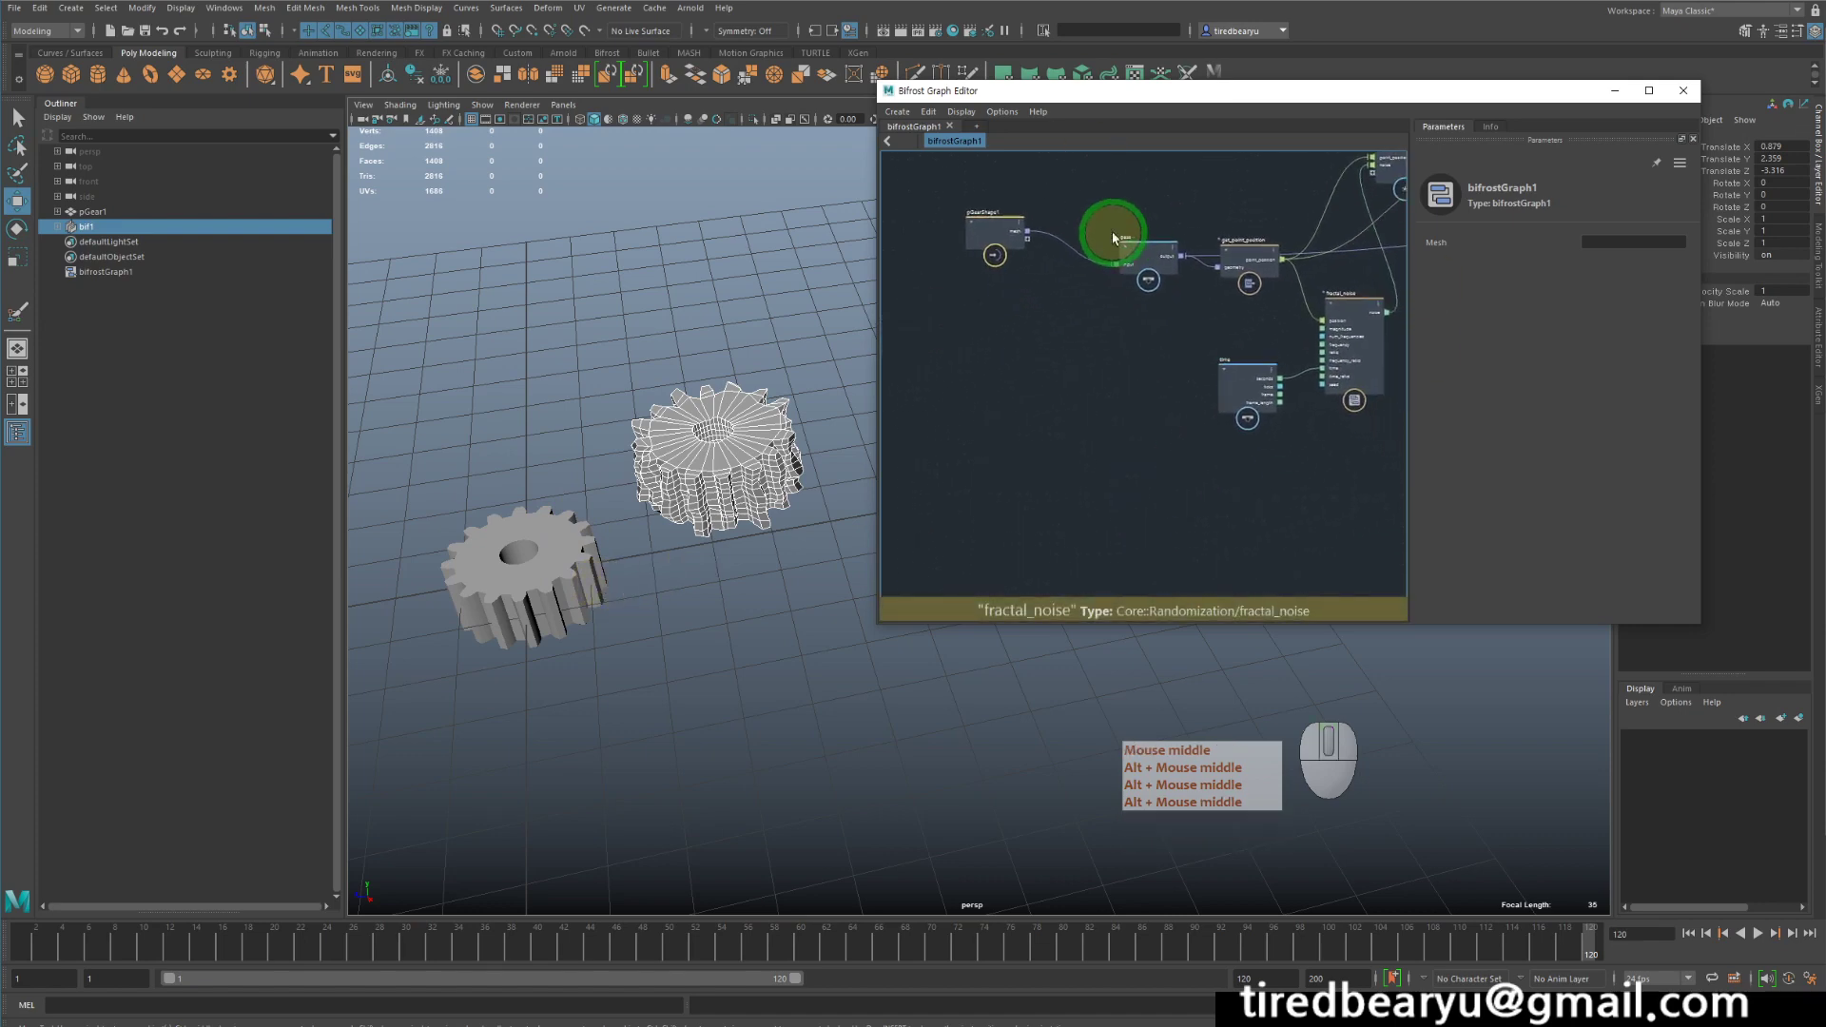
click(1758, 934)
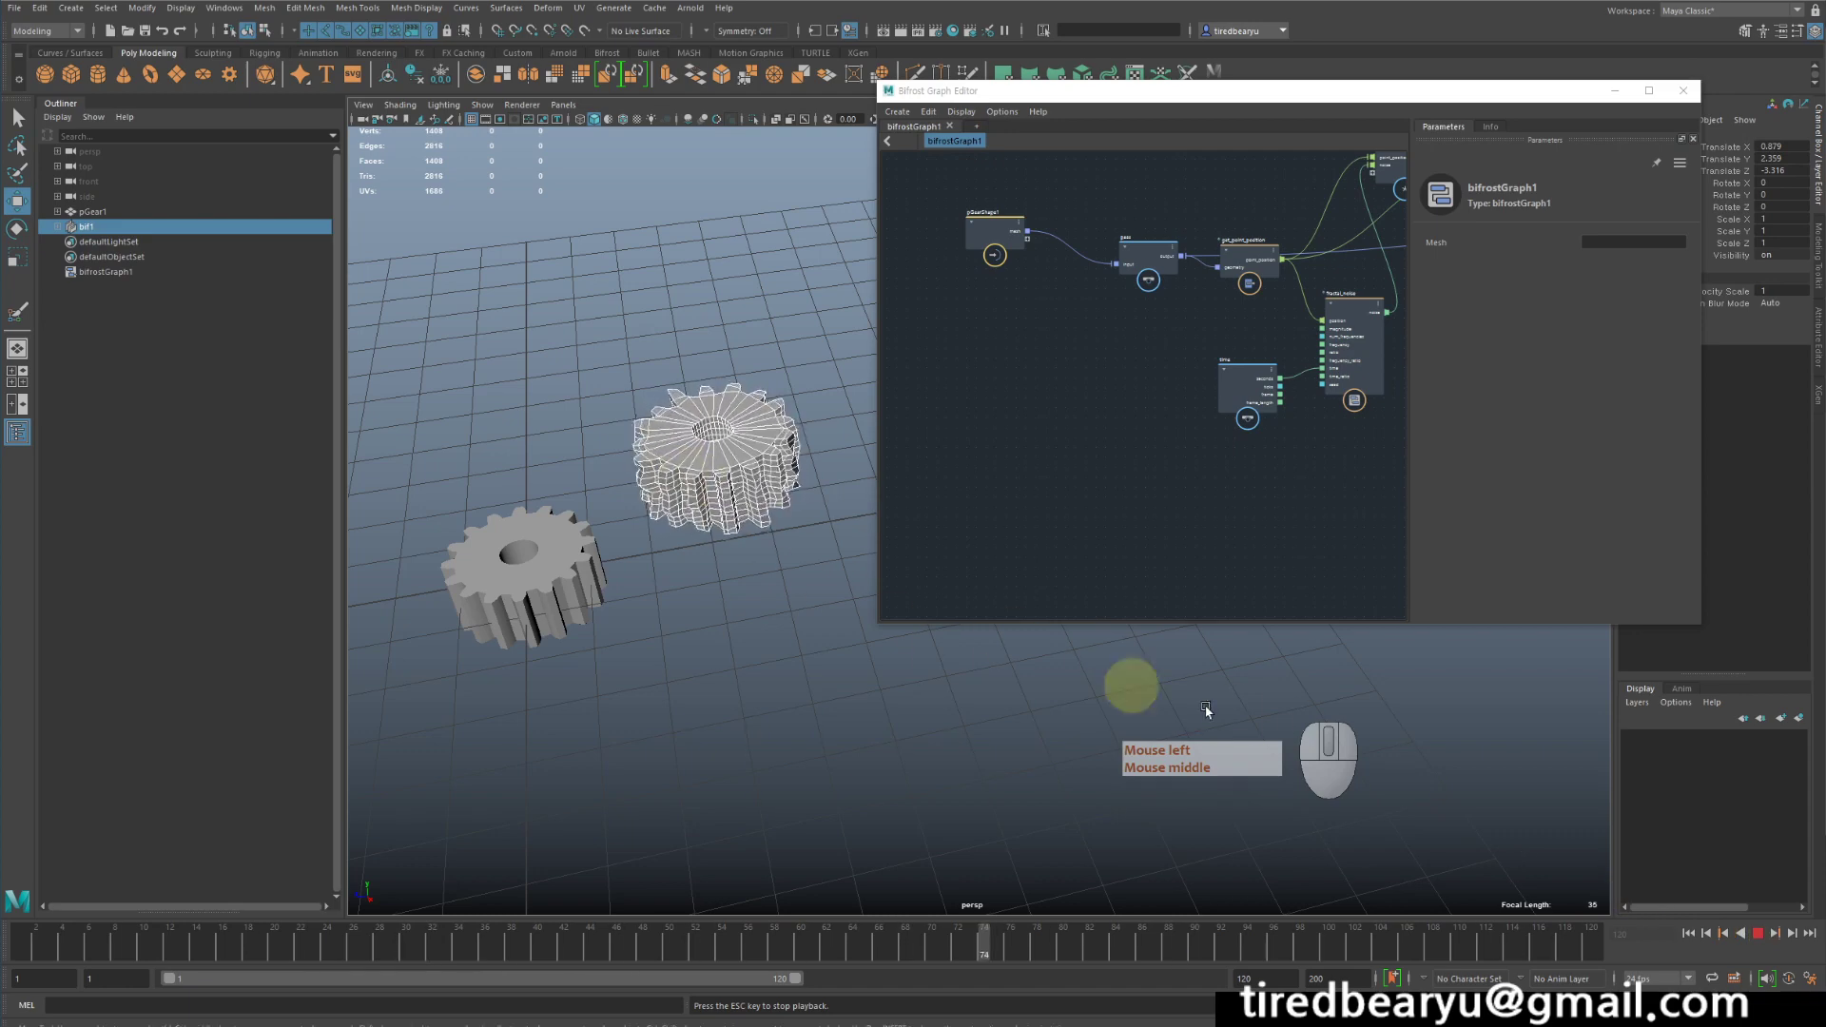
click(1760, 933)
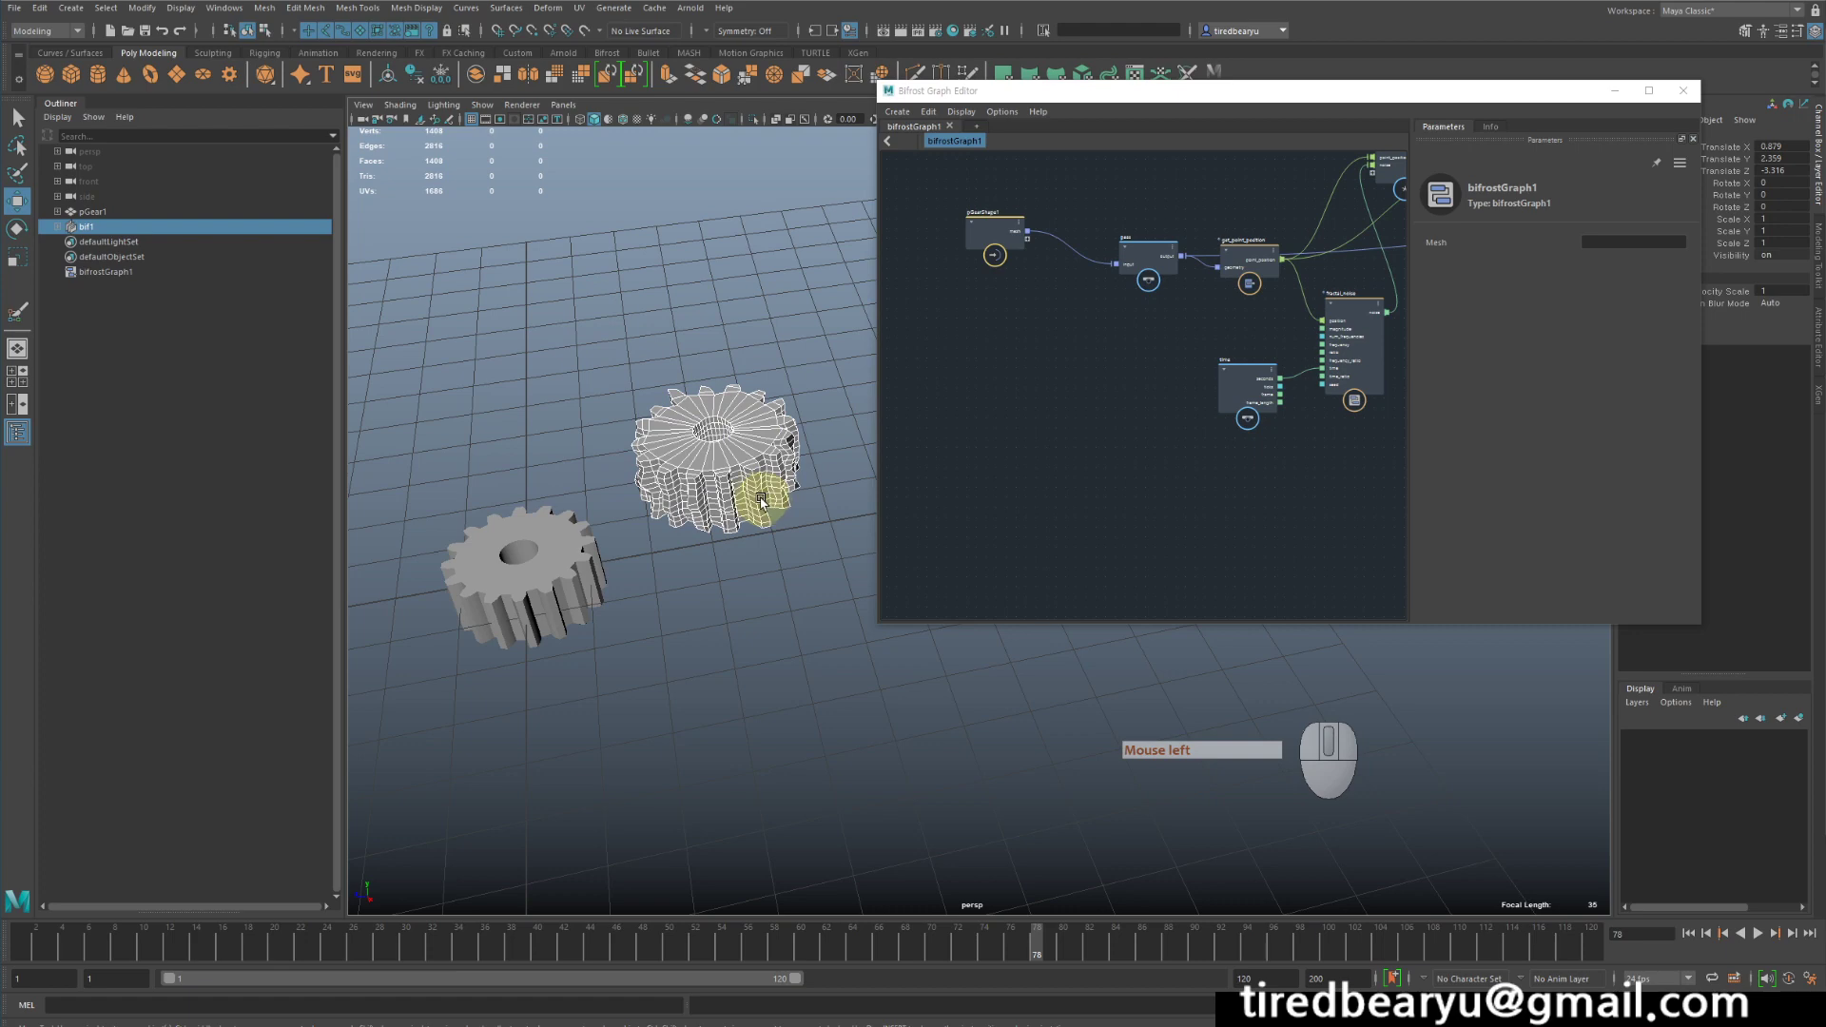
click(603, 551)
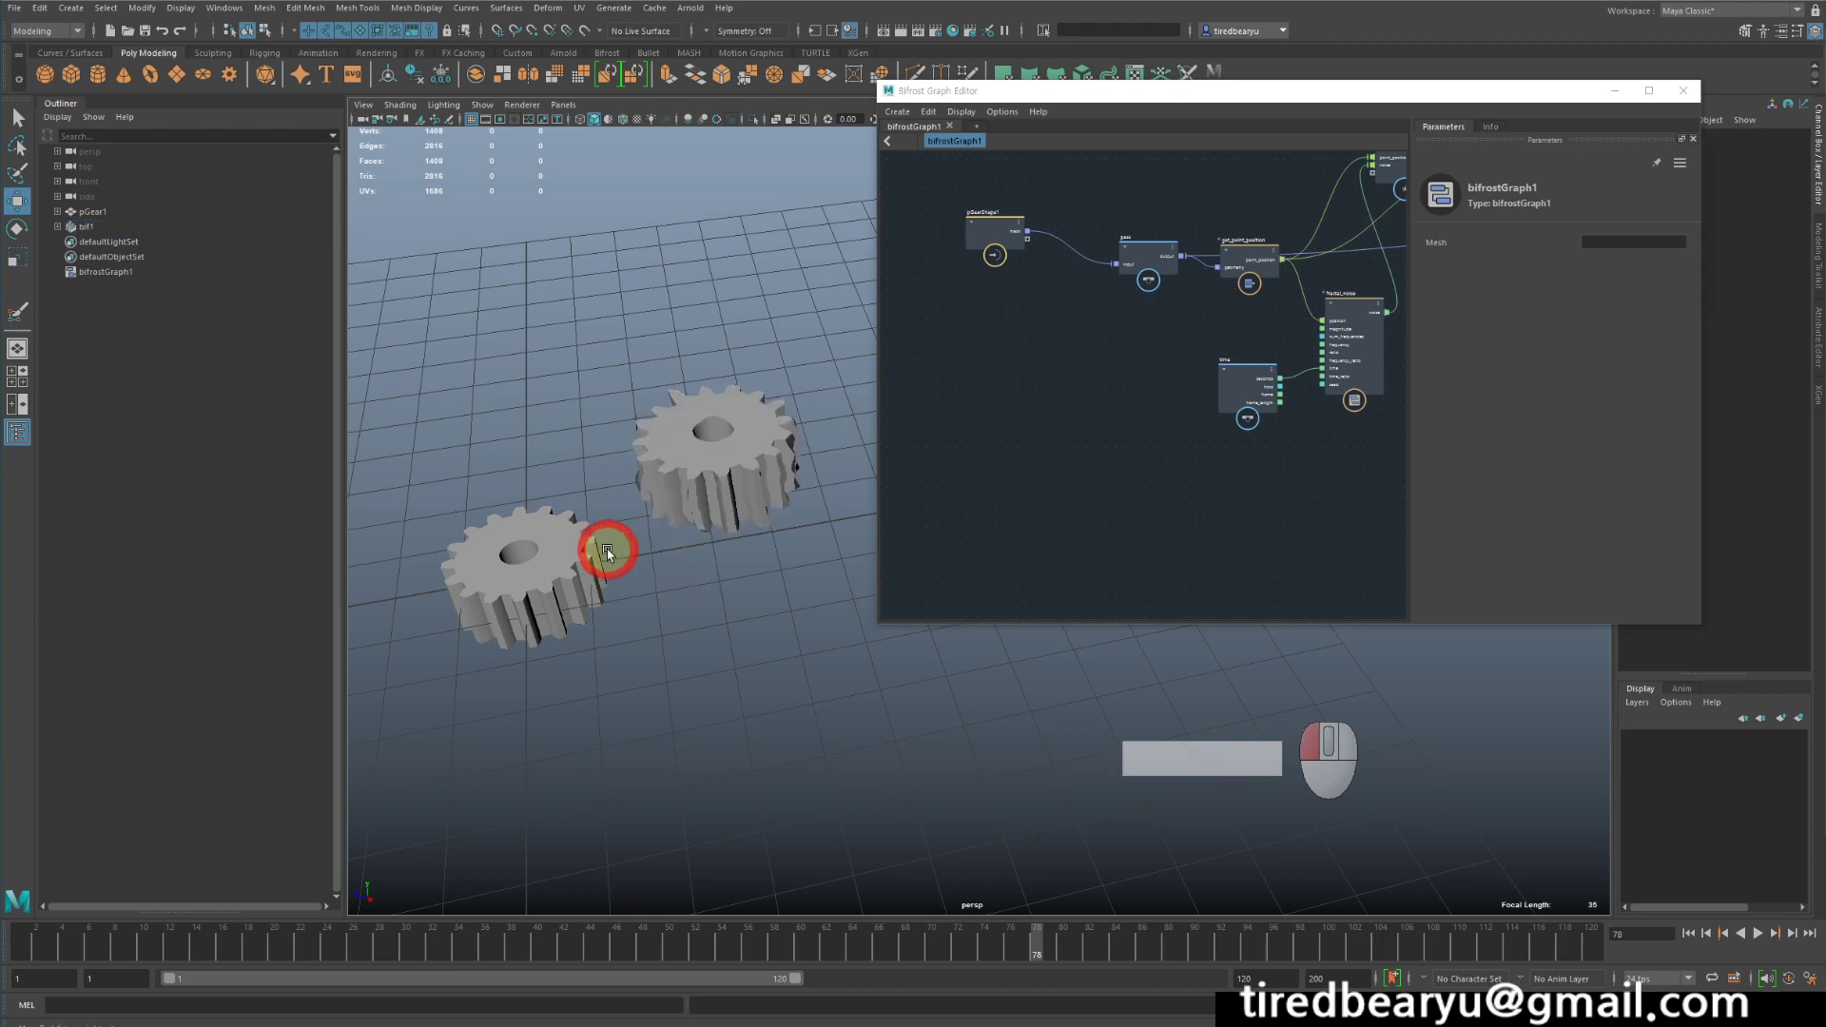
click(547, 583)
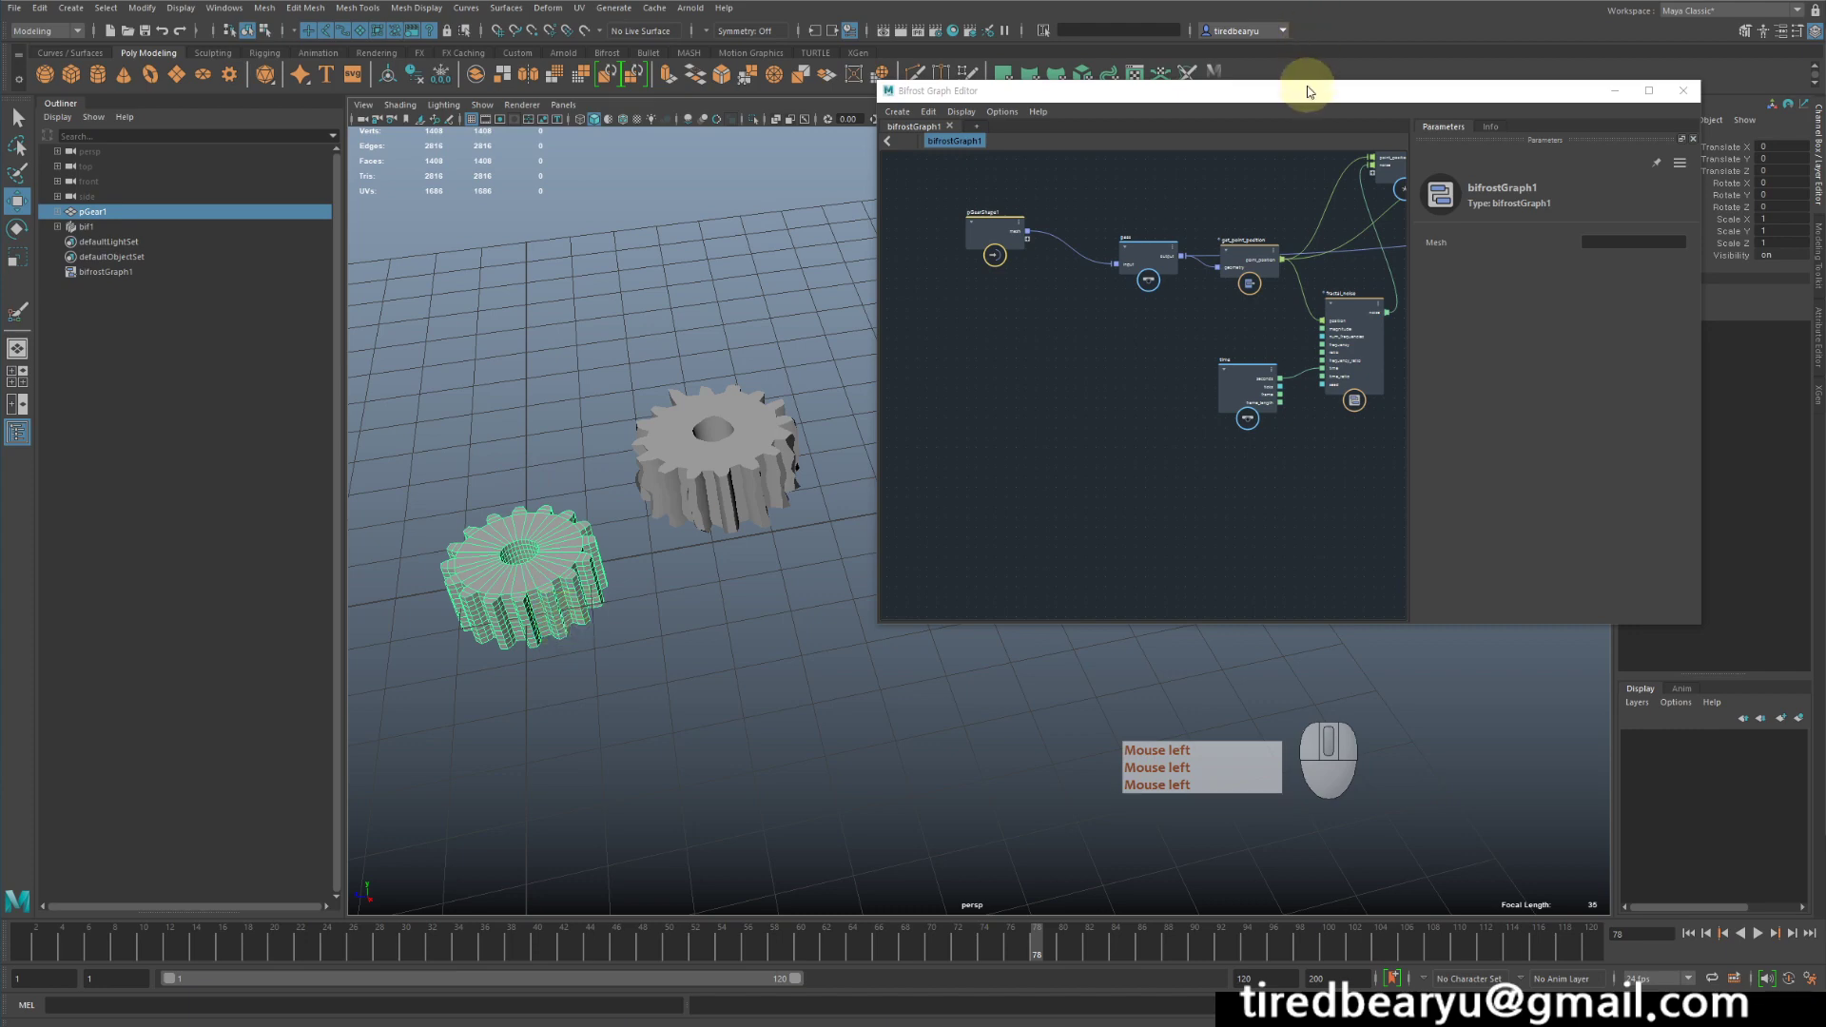
- Create a polygon sphere and add it to the Bifrost graph as an input node near the gear's node
drag(1307, 99, 1220, 183)
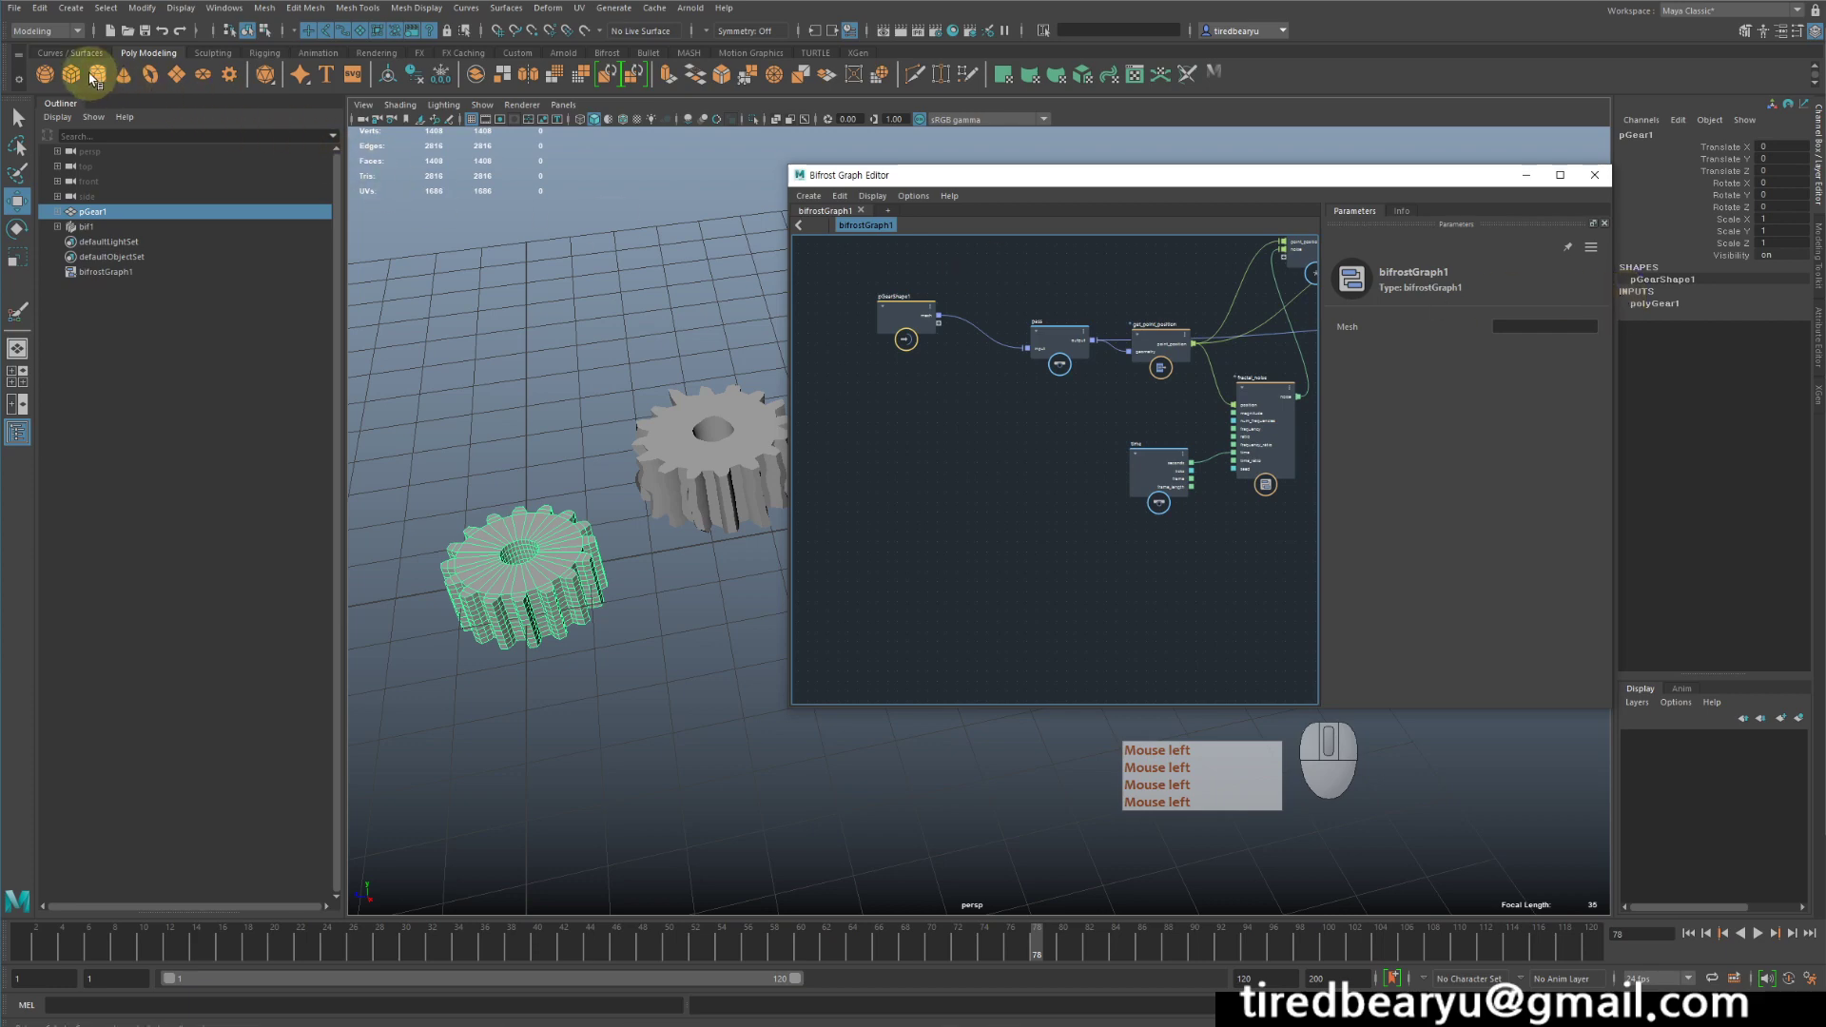
click(45, 76)
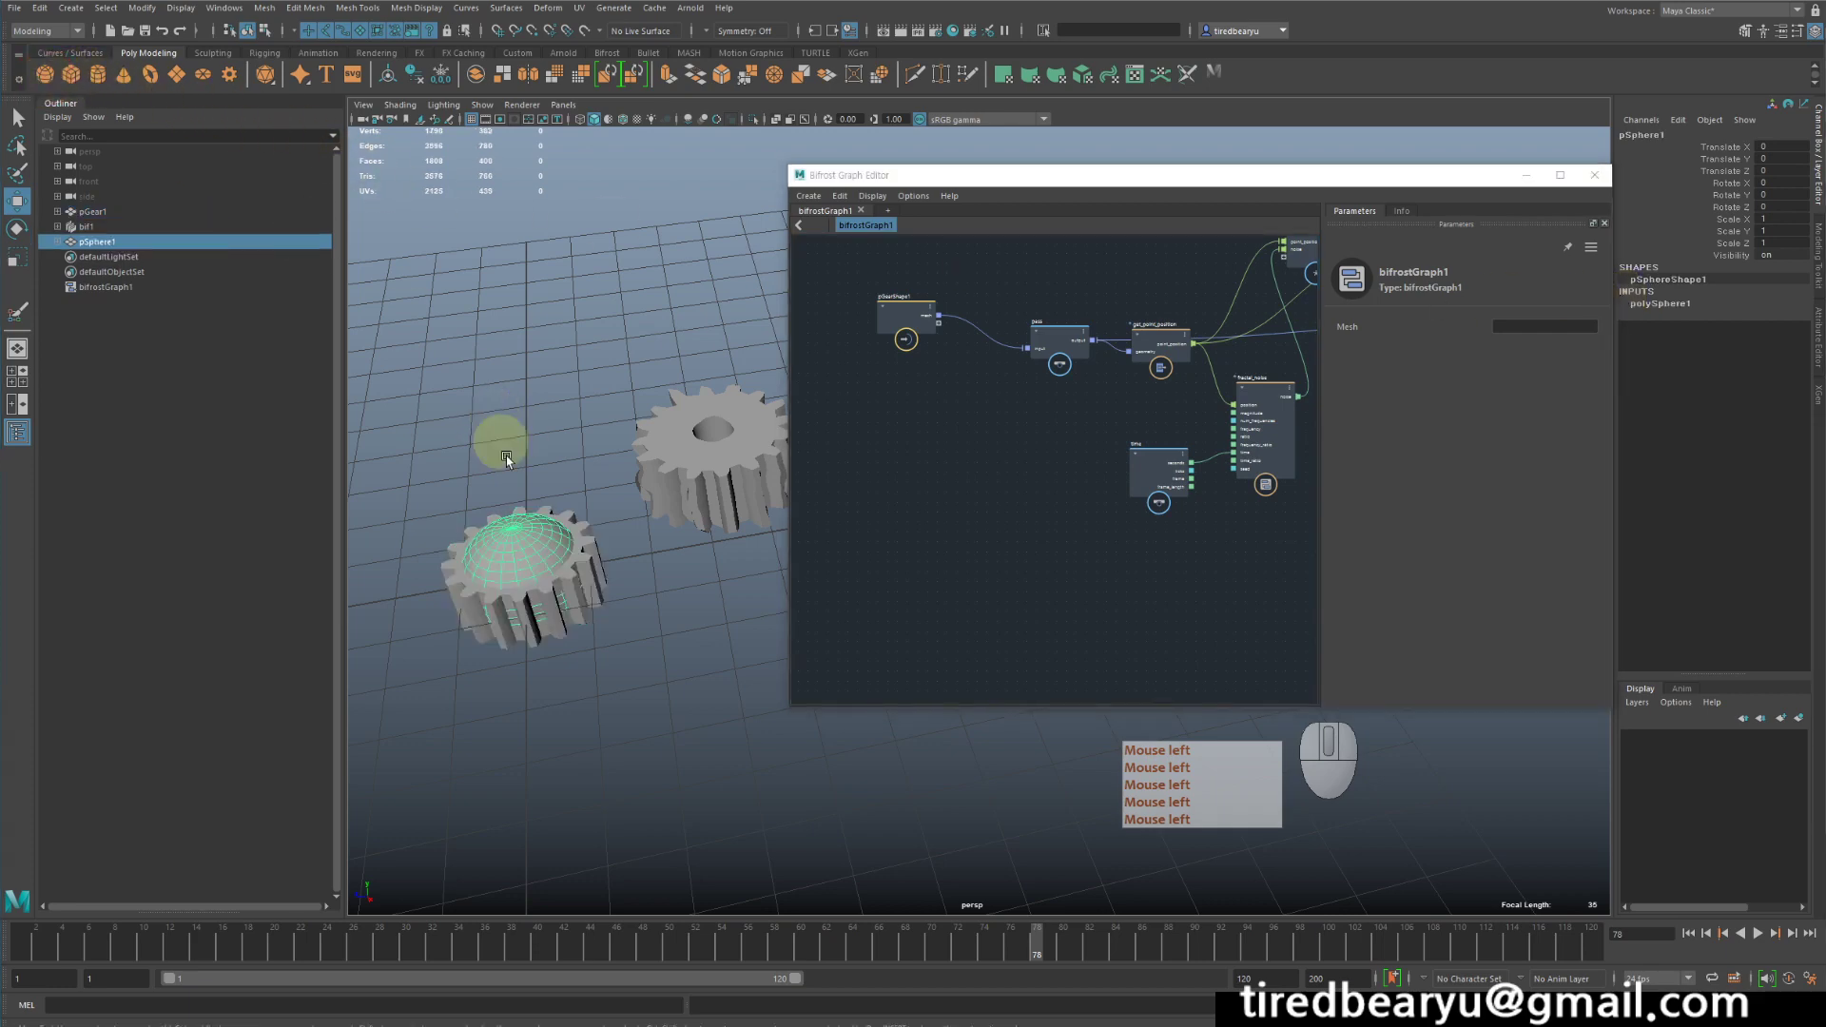
middle_drag(101, 243, 1068, 510)
scroll(970, 466, up, 2)
drag(894, 175, 955, 148)
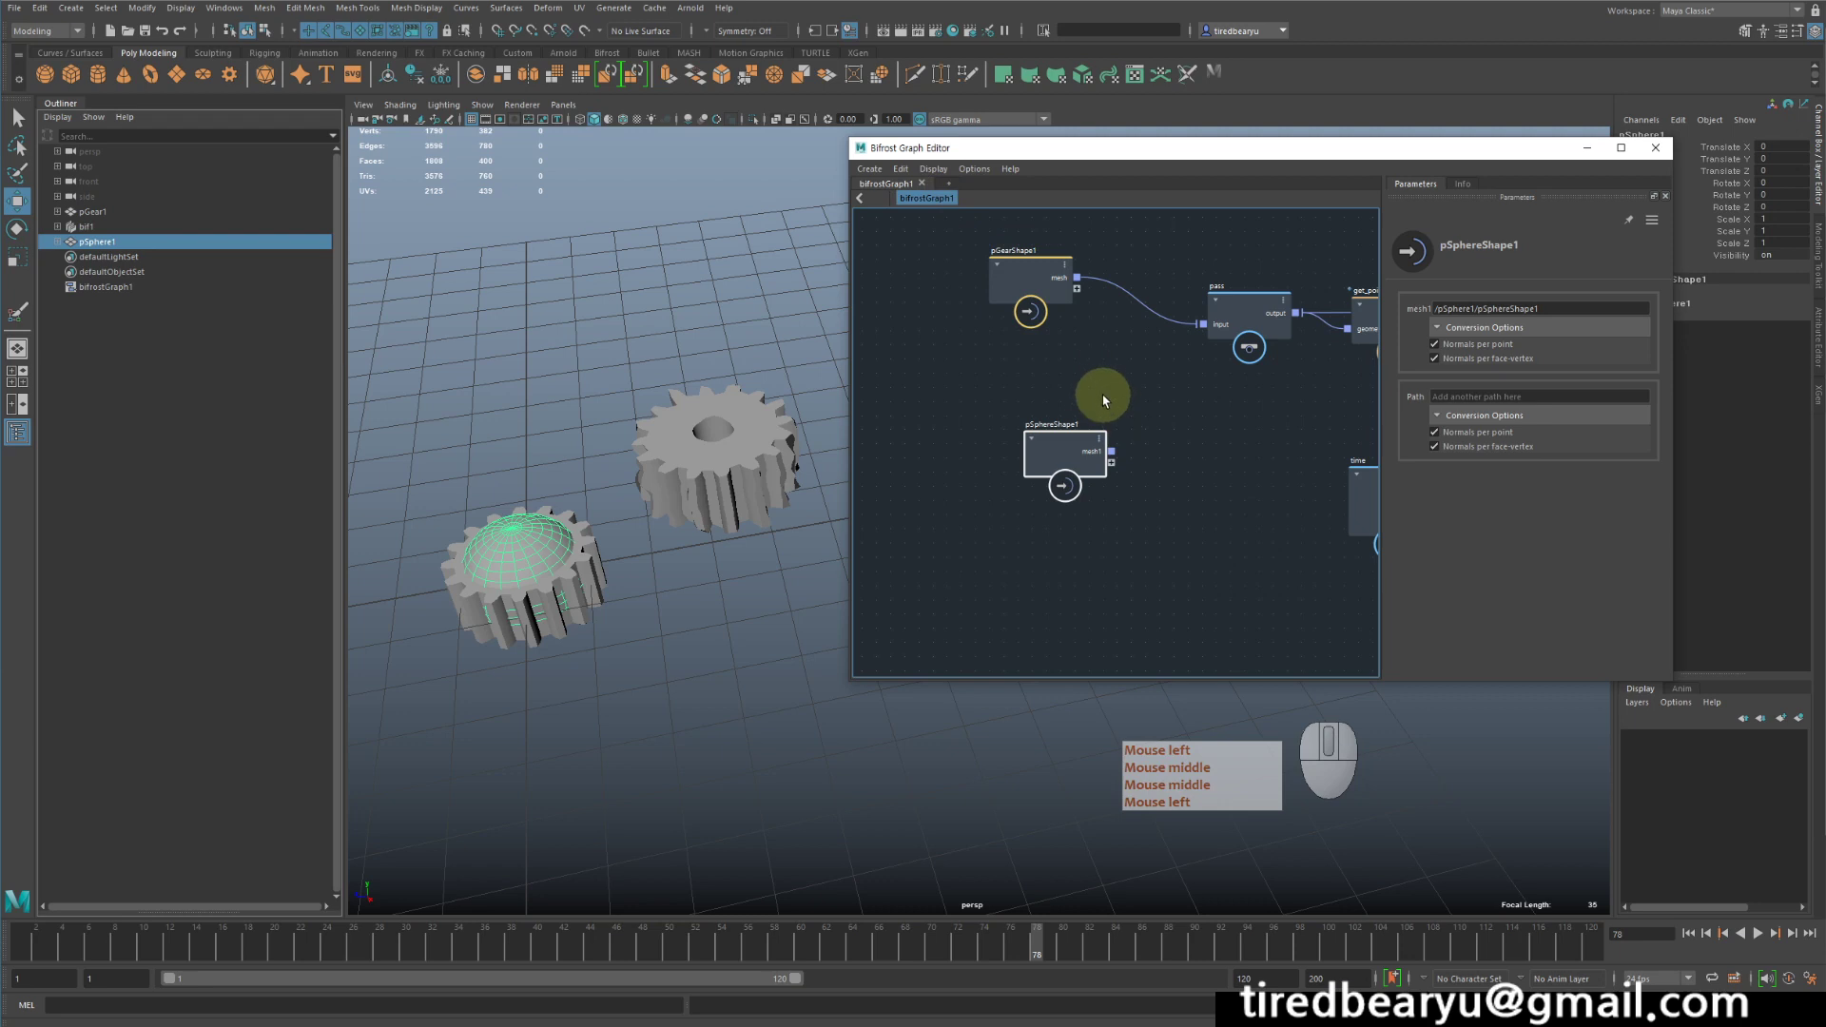
- Connect pSphereShape1's mesh1 output to the pass node's input in place of the gear, and move the pGearShape1 node aside
drag(1075, 444, 1213, 324)
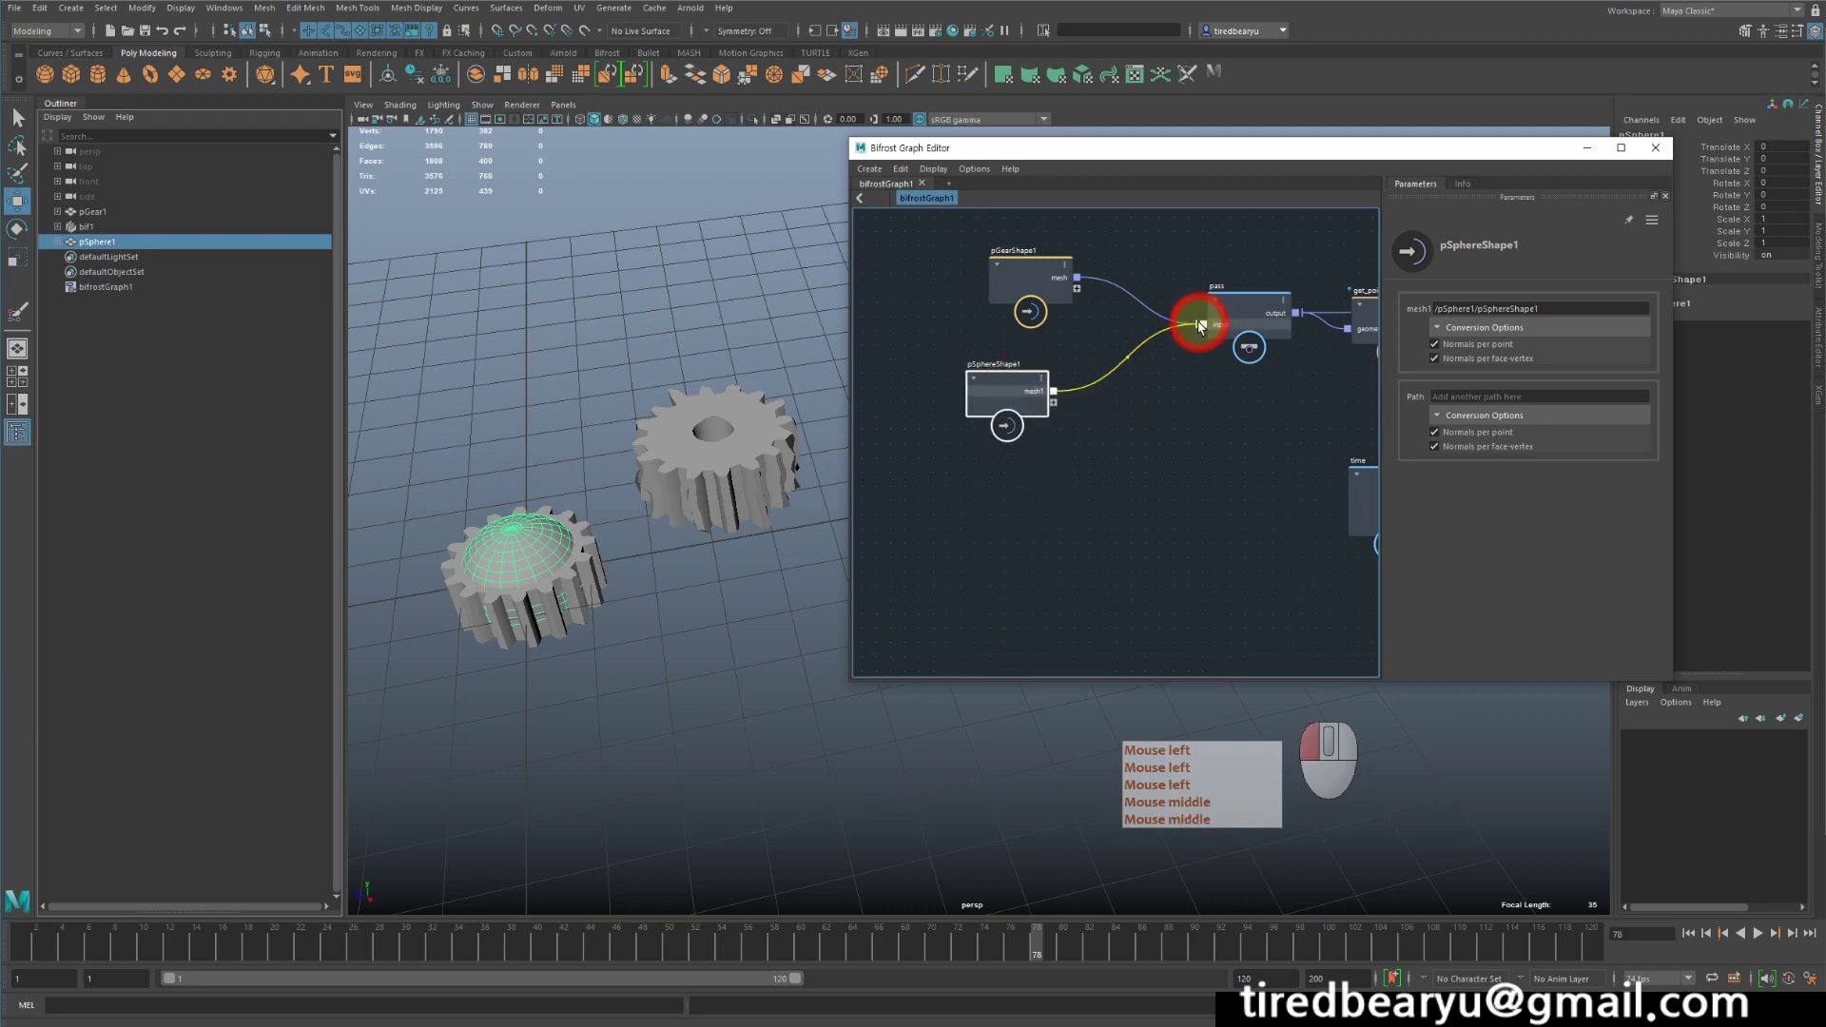
click(1200, 327)
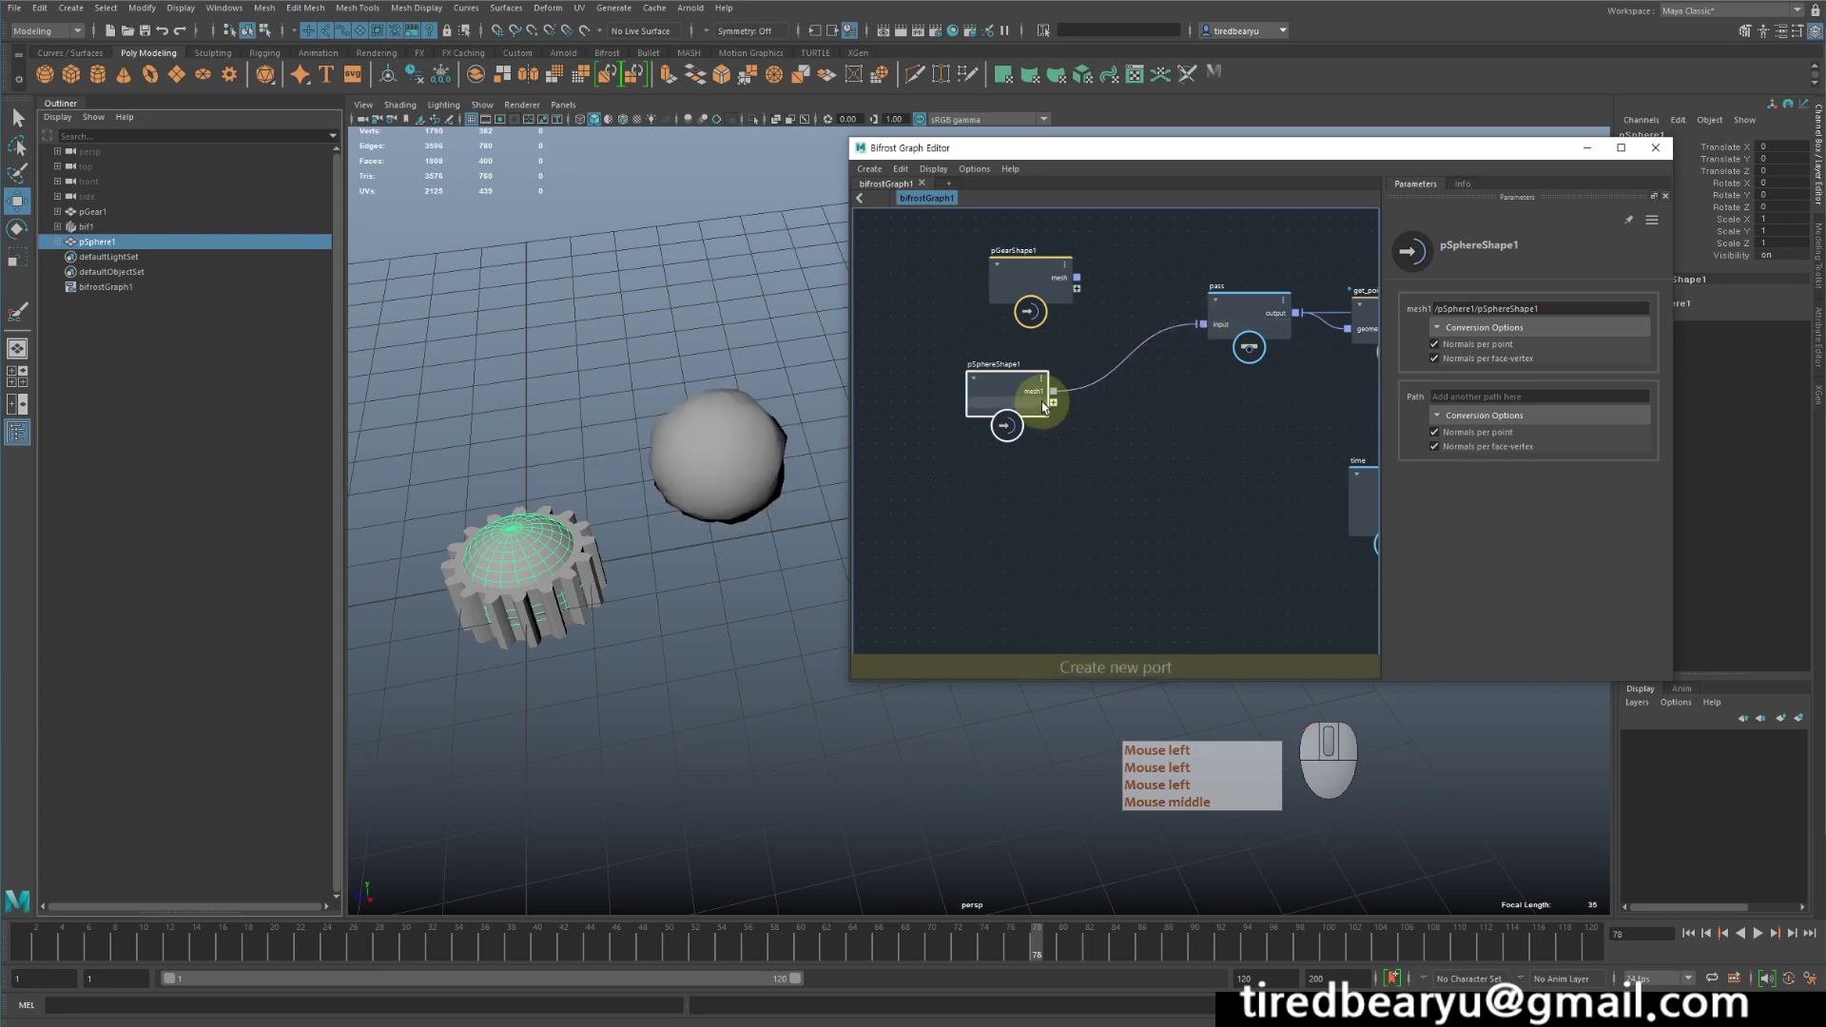
click(1014, 268)
drag(1014, 268, 983, 258)
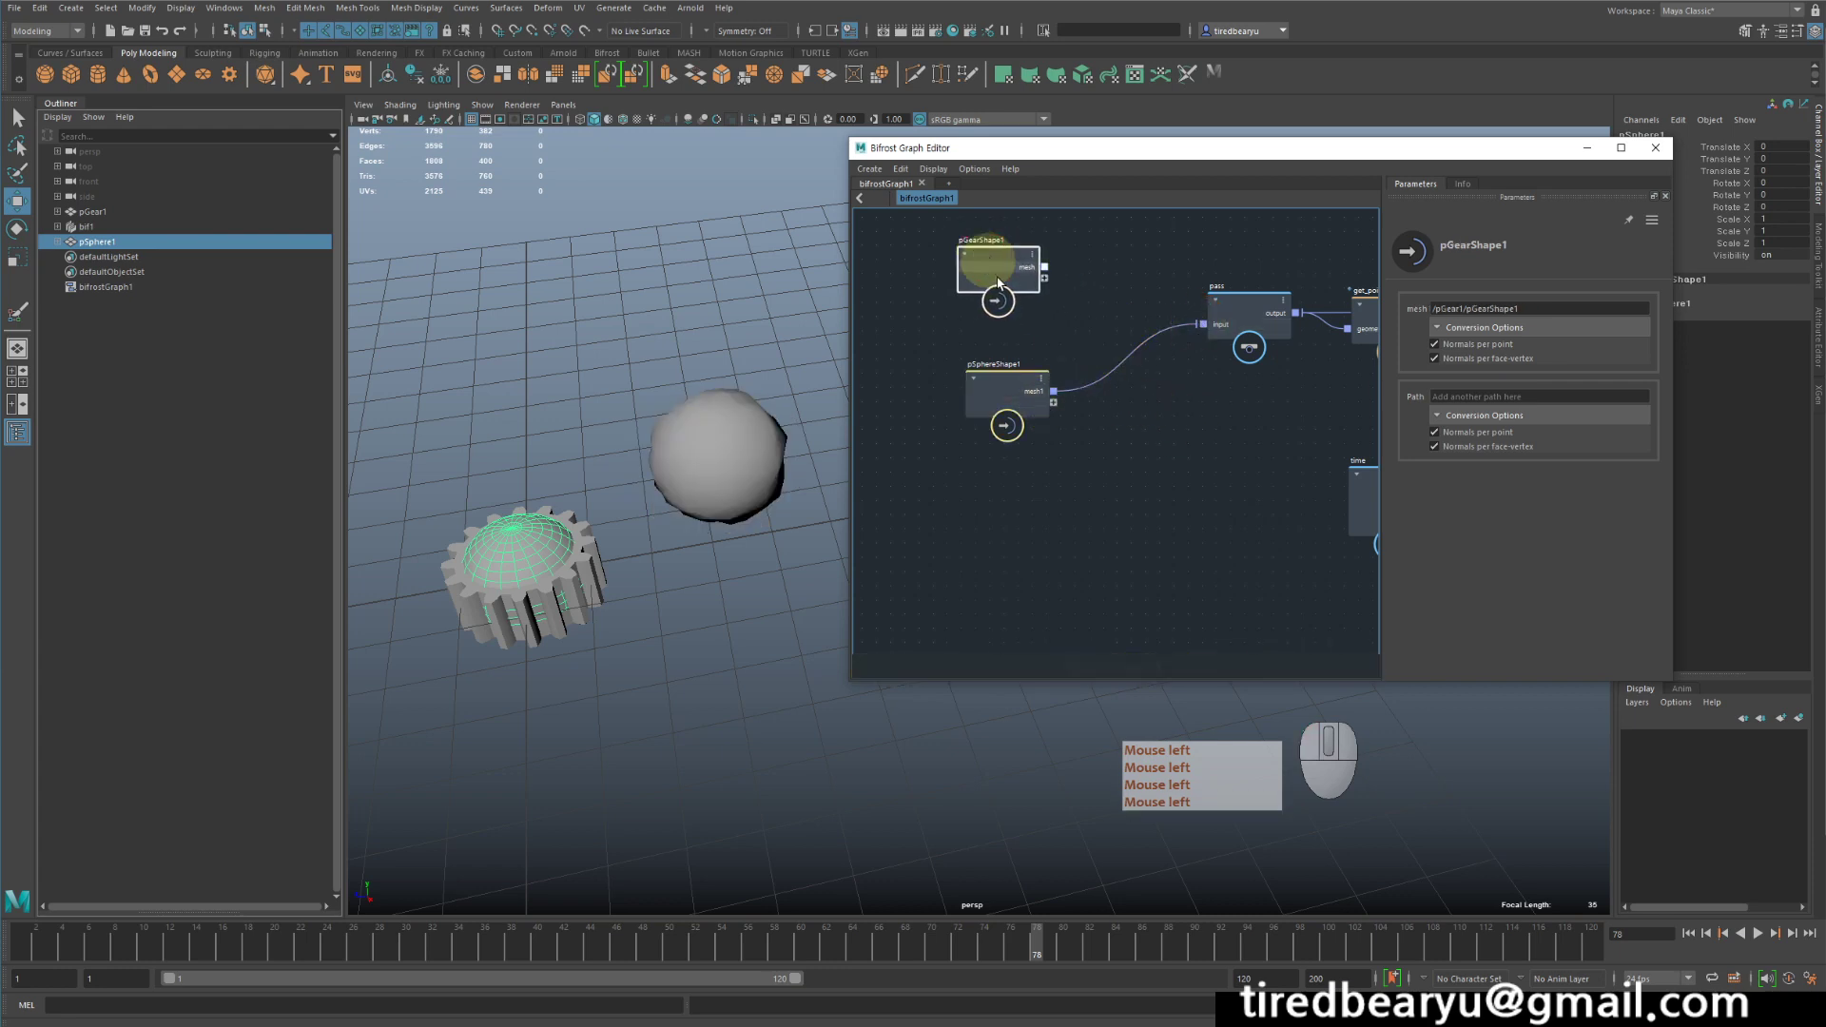
- Play back the animation with the Bifrost output sphere selected to examine its noise deformation, and stop playback
click(1759, 935)
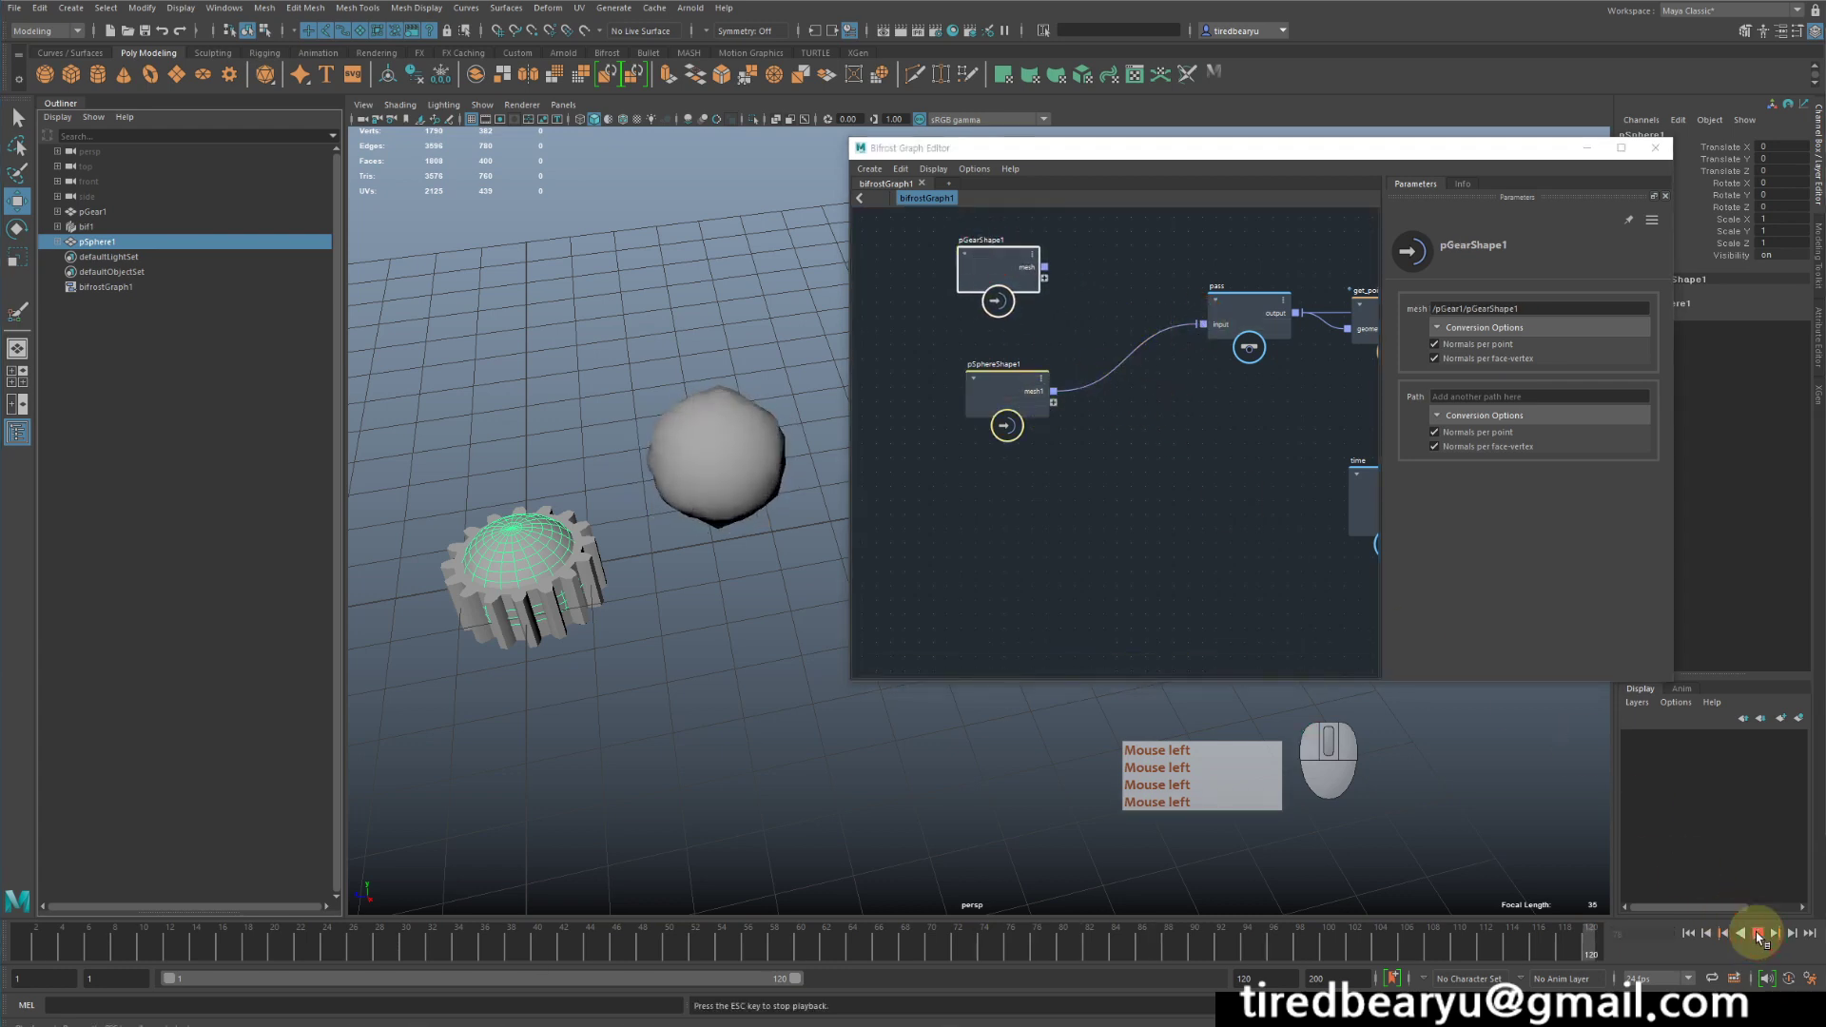
click(774, 429)
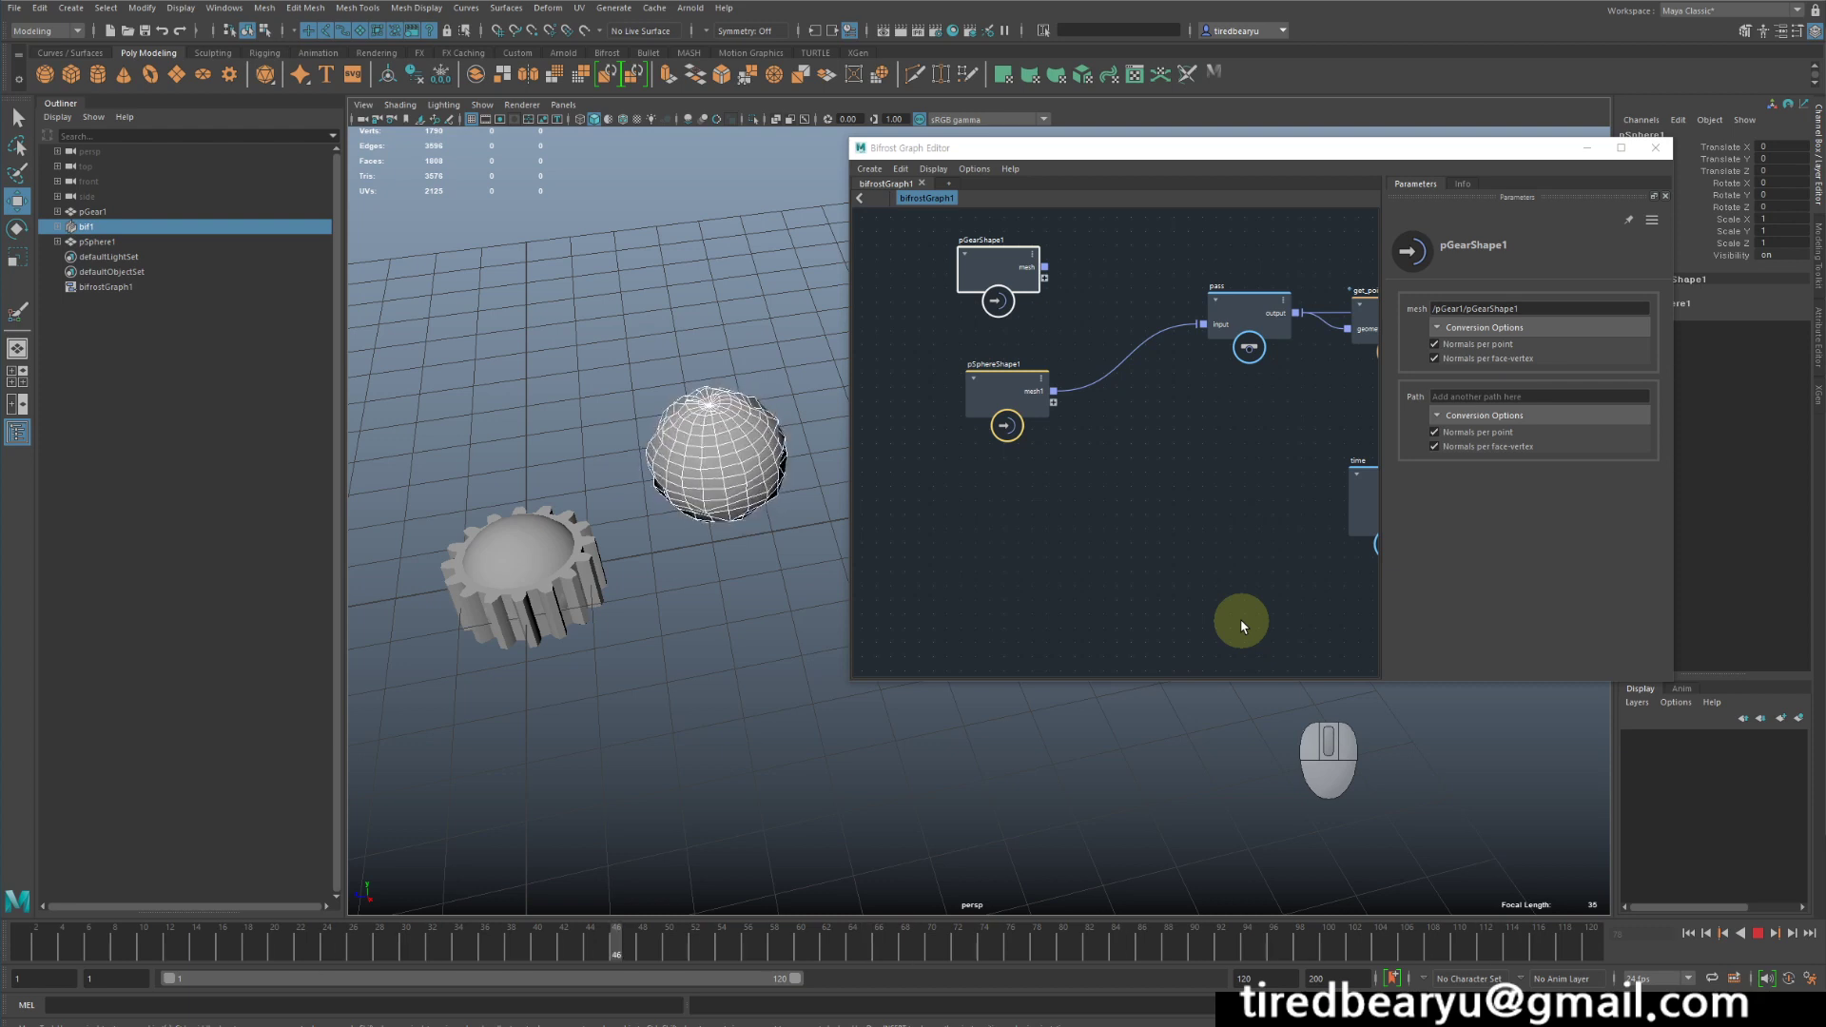
click(1759, 934)
- Lower the source sphere's Subdivisions Axis and Subdivisions Height together in its polySphere1 construction inputs
click(491, 579)
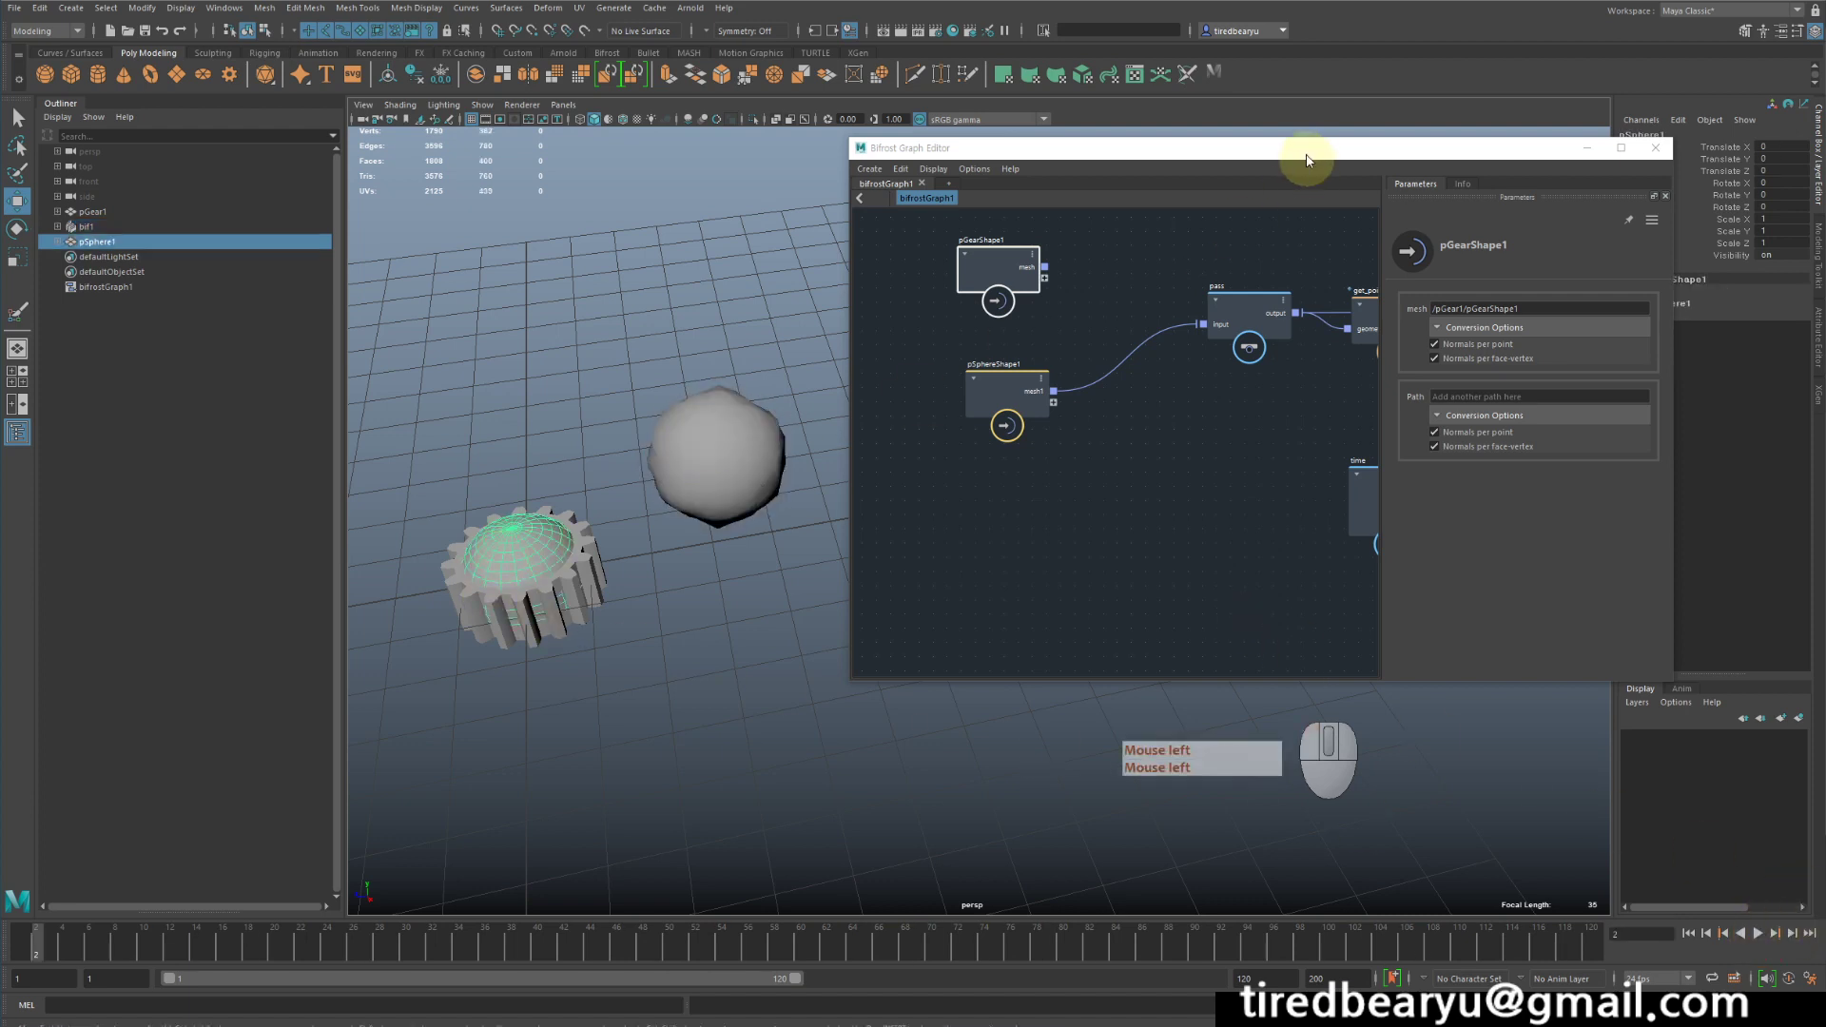
drag(1304, 150, 1206, 147)
click(1693, 304)
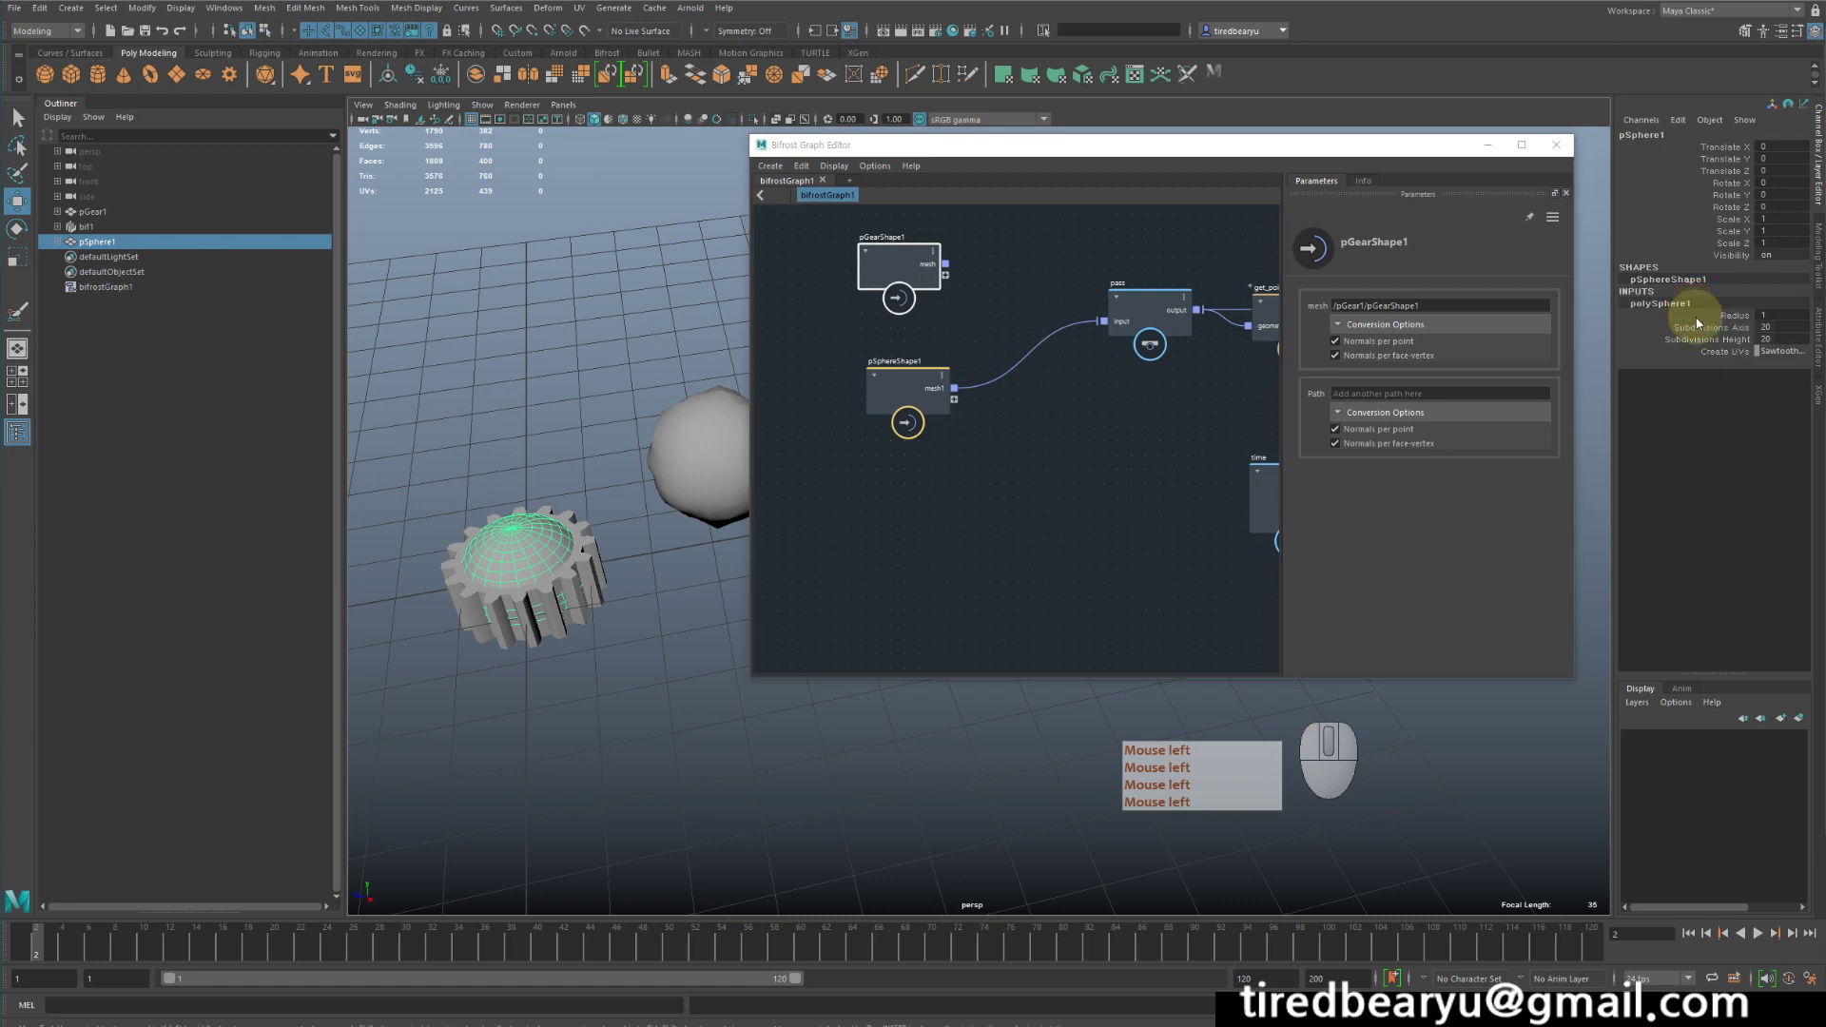
drag(1713, 327, 1712, 340)
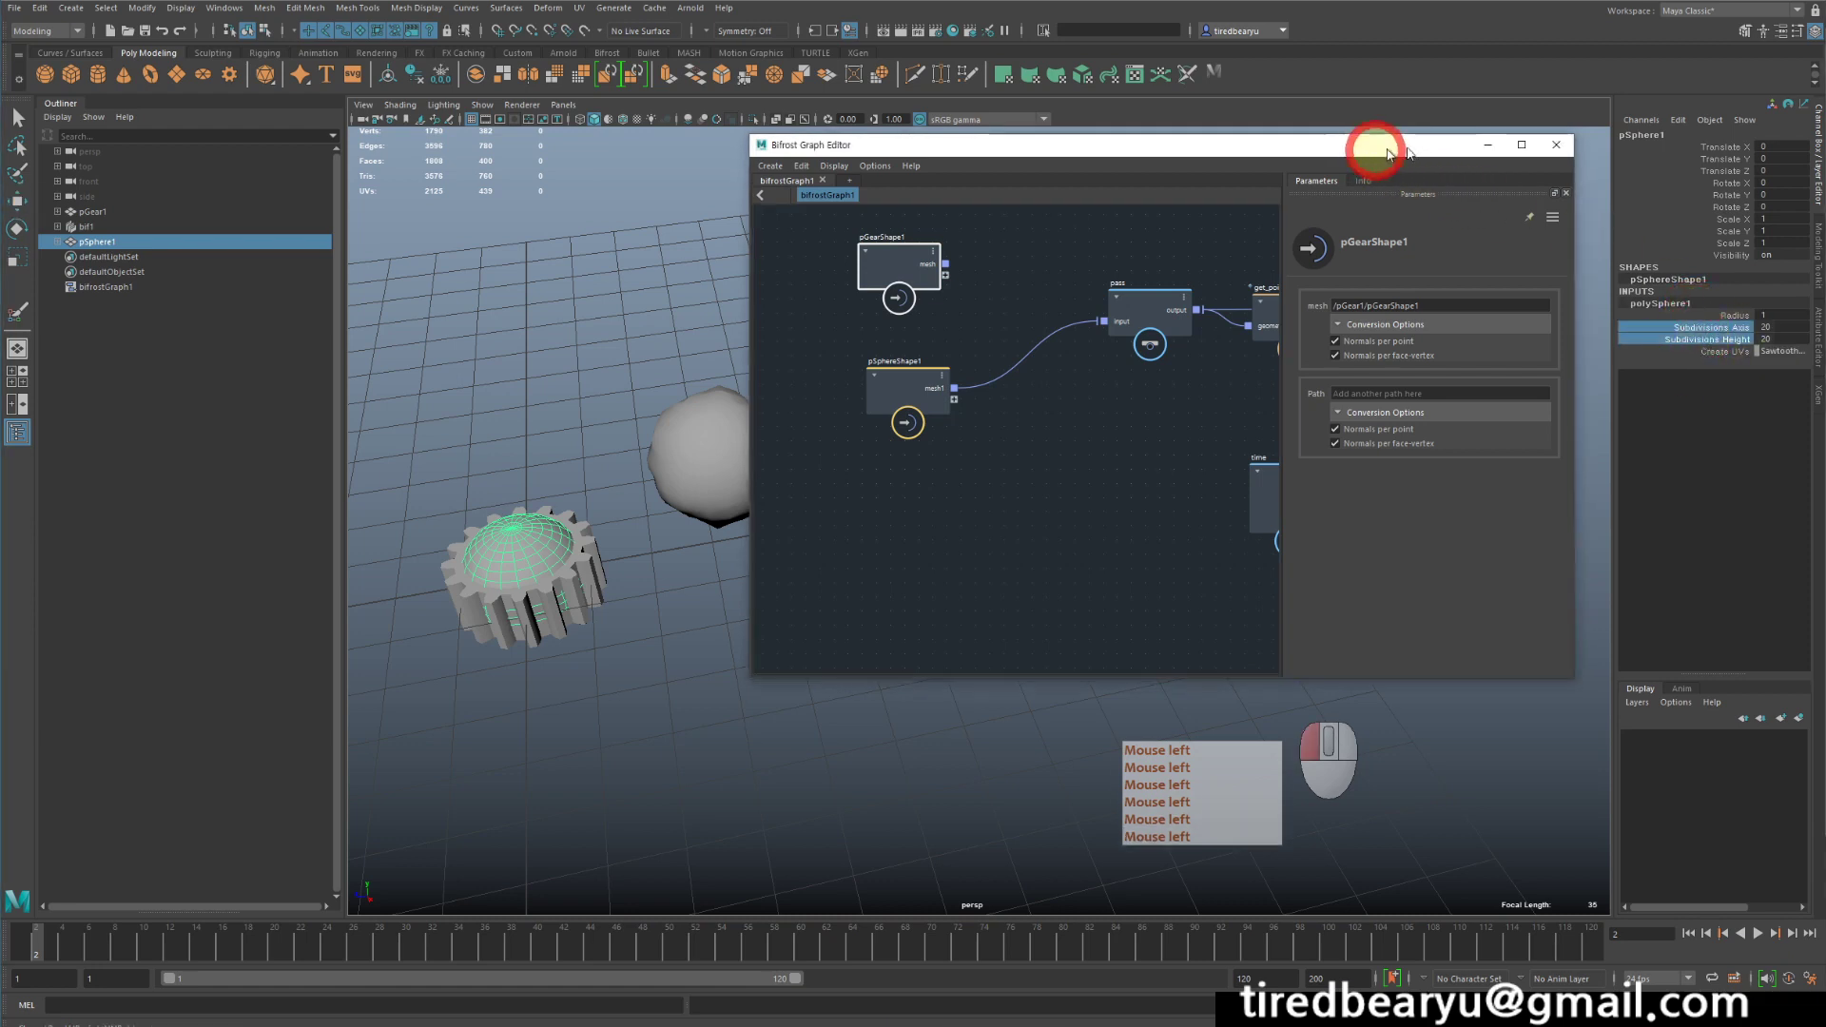
drag(1378, 150, 1499, 142)
mouse_move(738, 281)
middle_down()
mouse_move(596, 265)
mouse_move(796, 285)
mouse_move(704, 291)
middle_up()
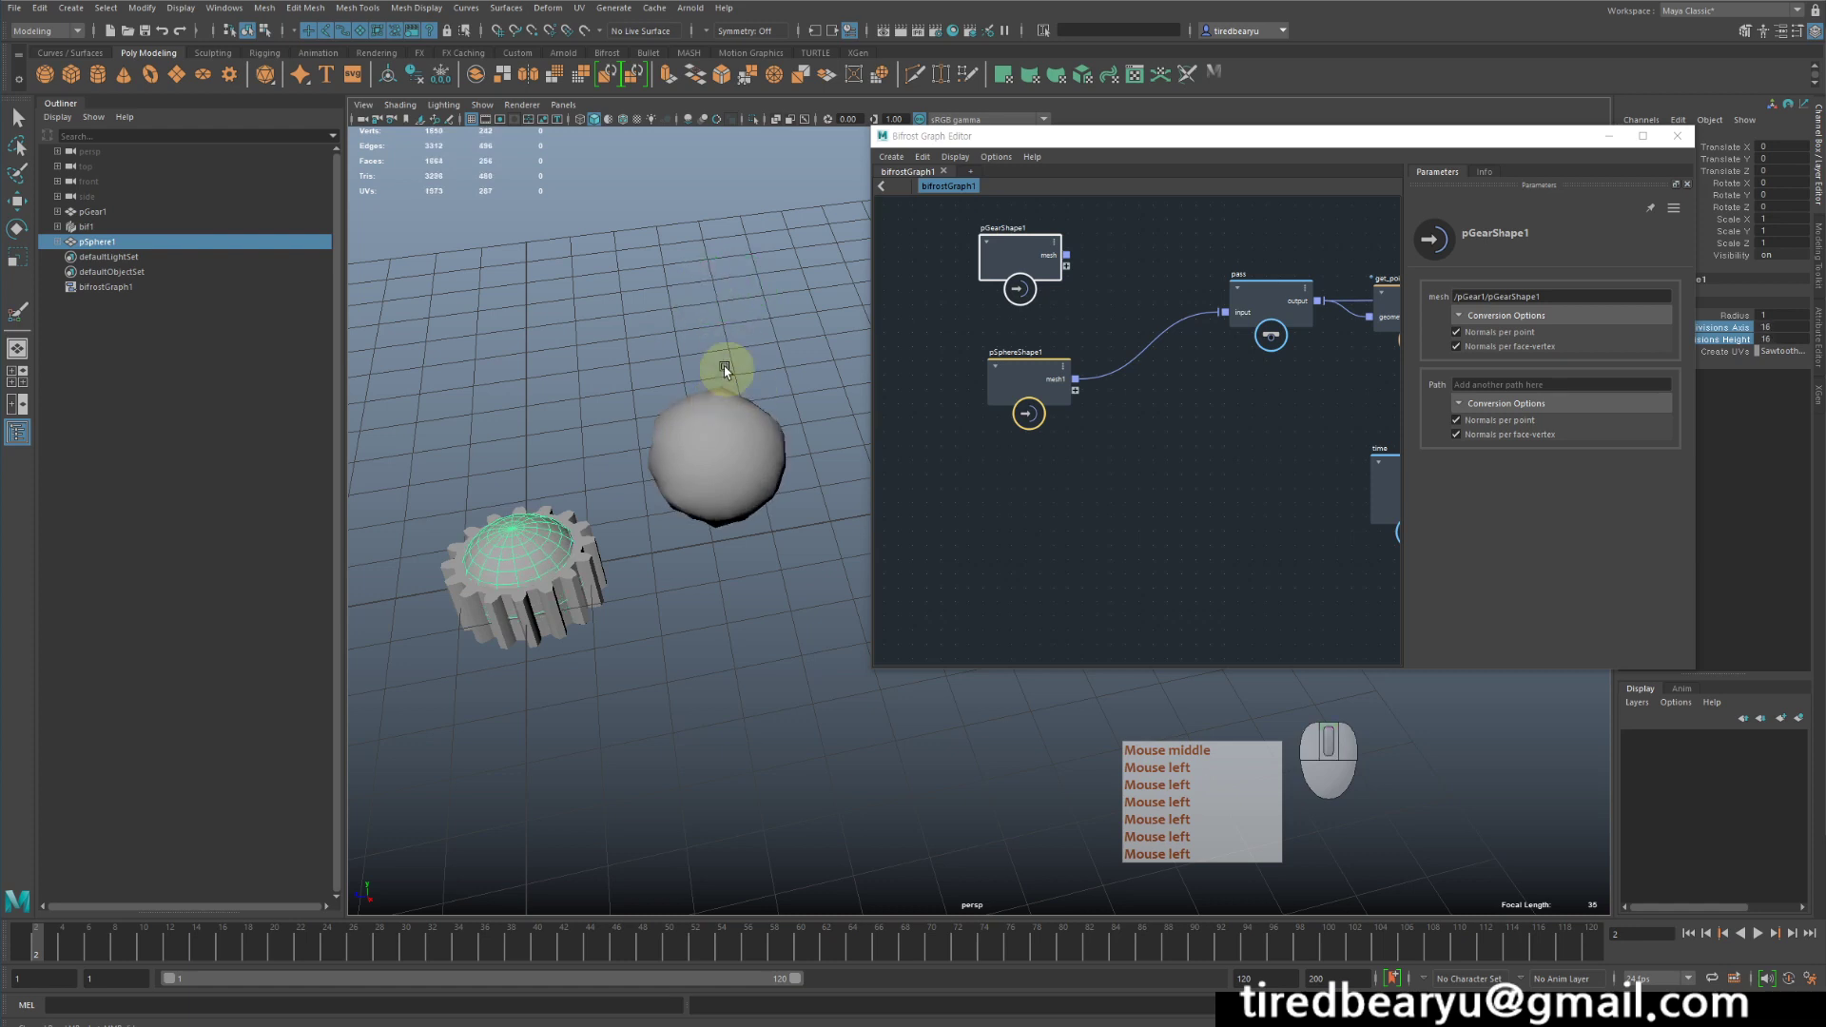
- Raise the source sphere's axis and height subdivisions during playback, select the Bifrost output to view its denser wireframe, and stop playback
click(1756, 936)
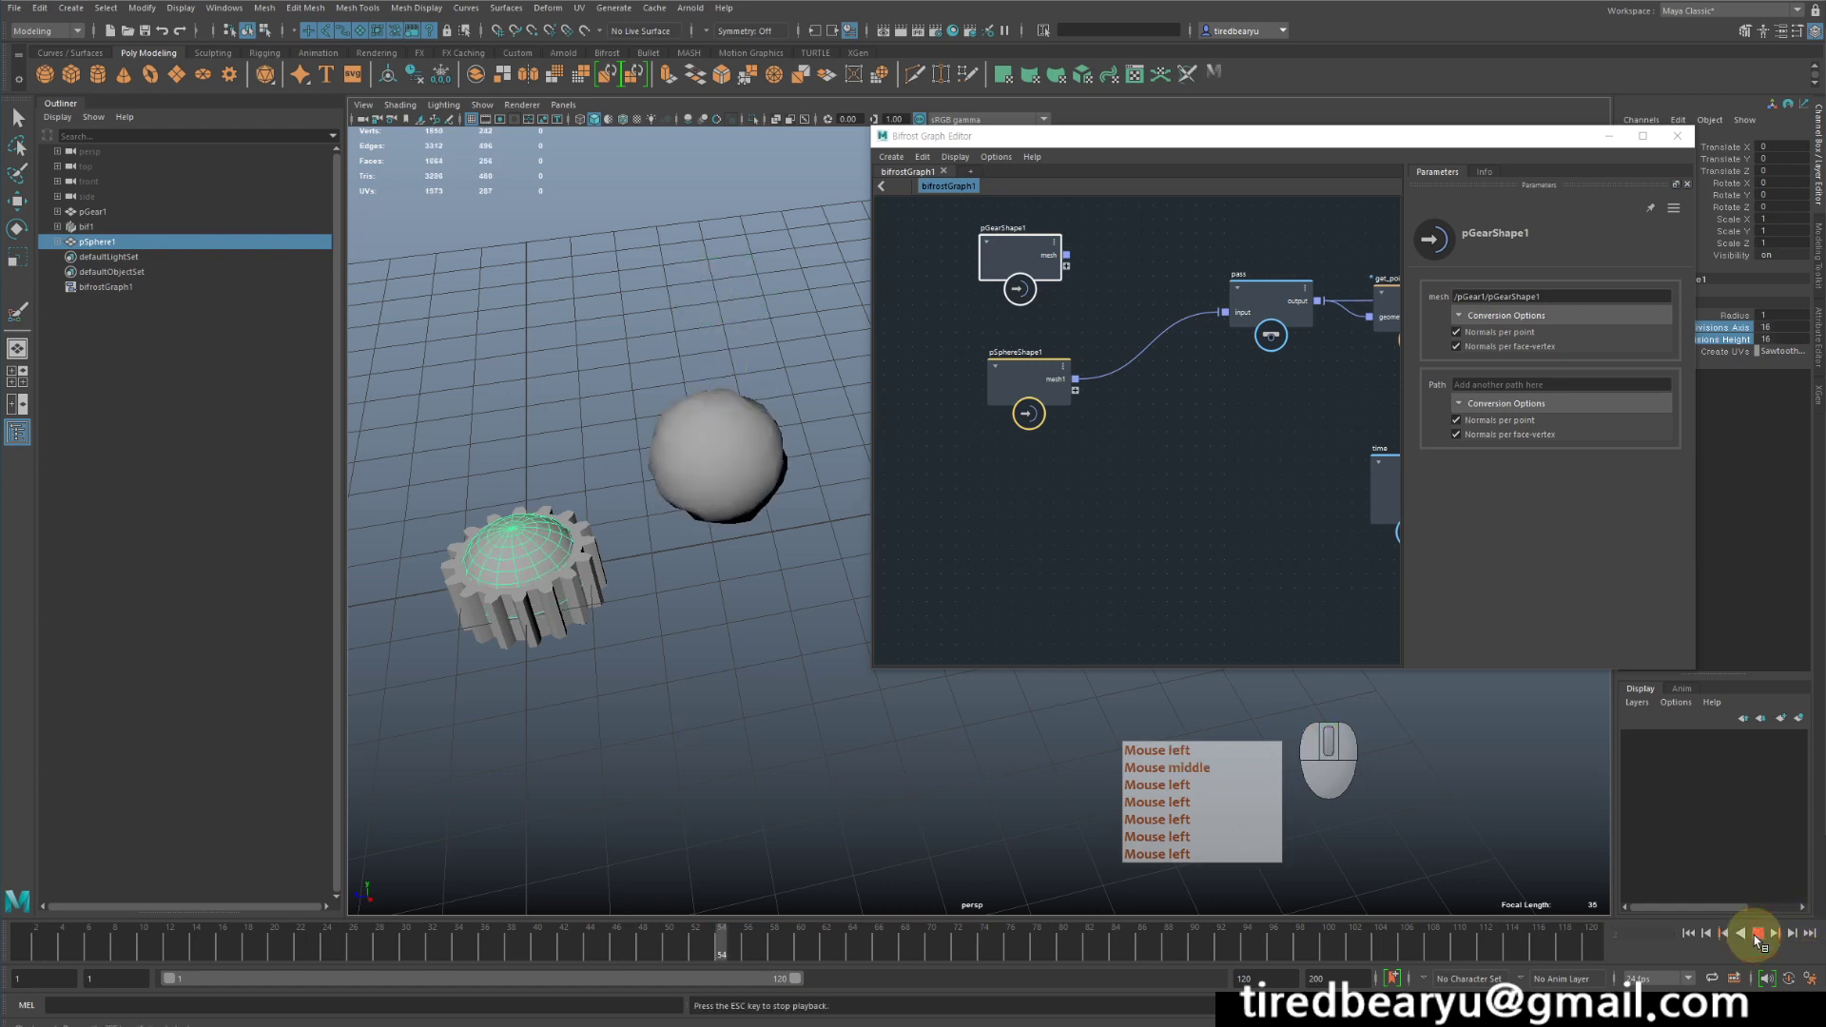
middle_drag(725, 716, 921, 721)
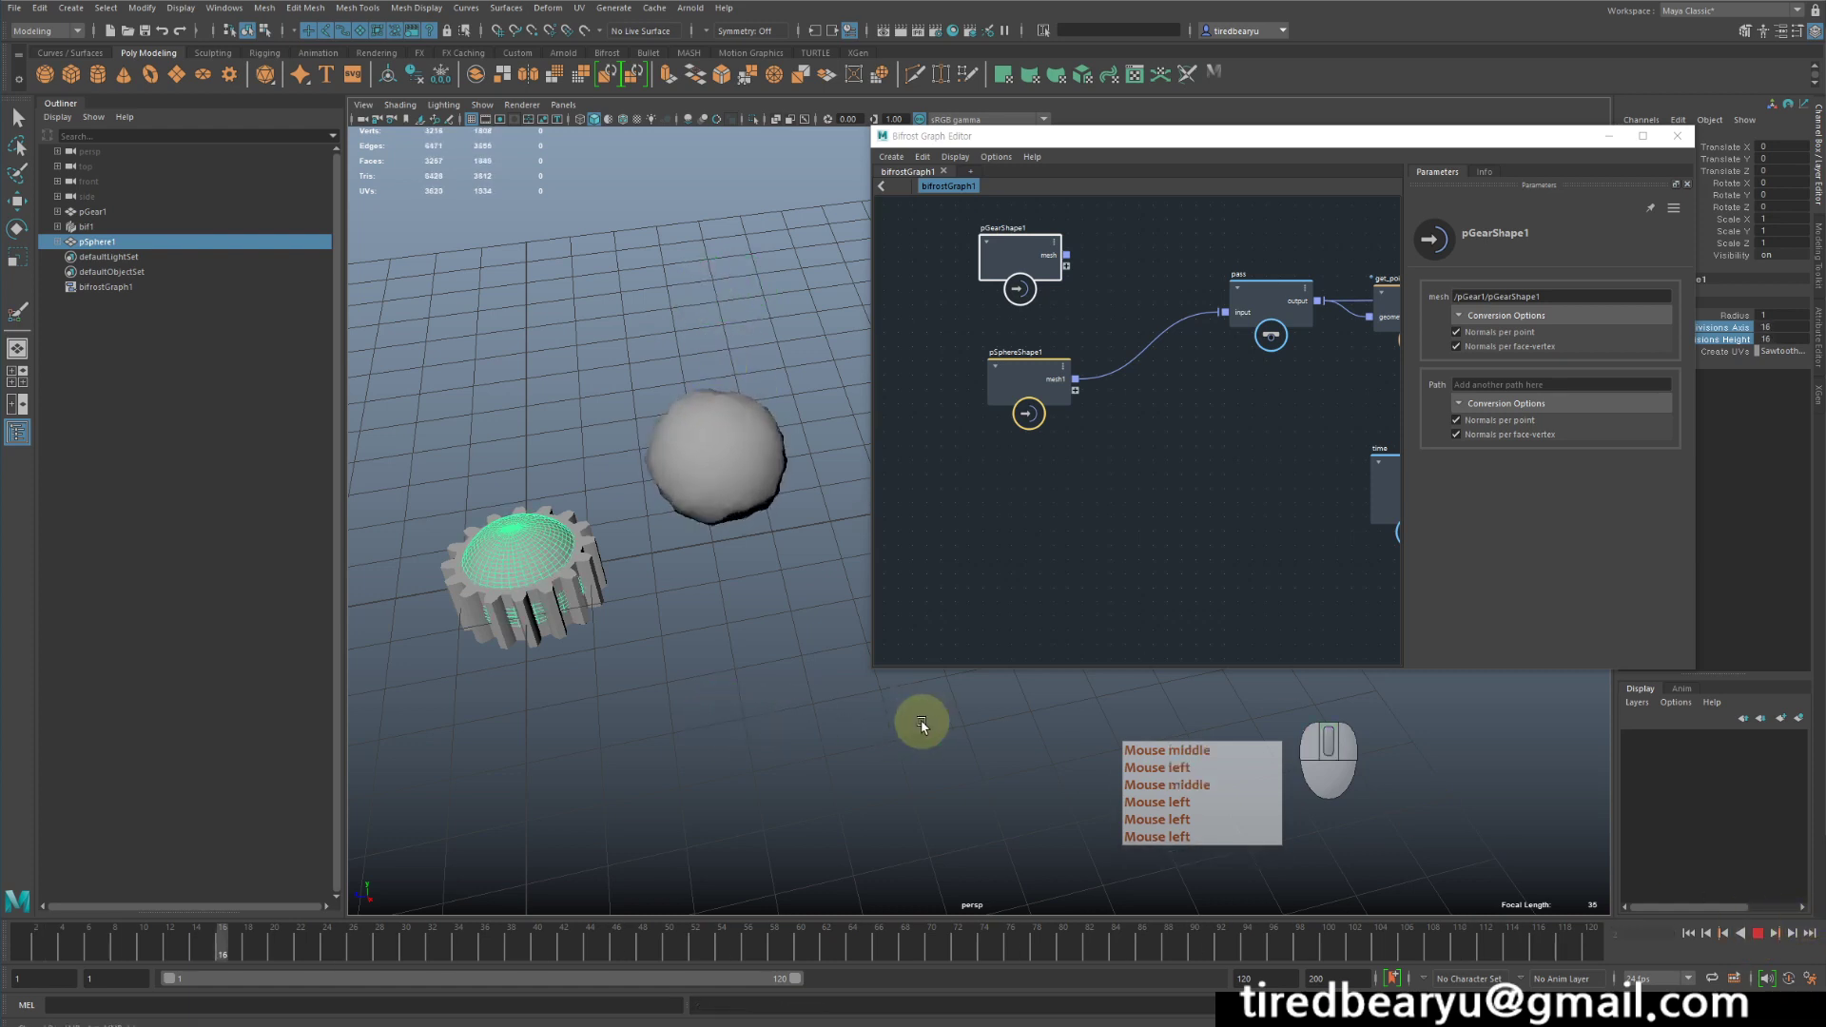
click(751, 485)
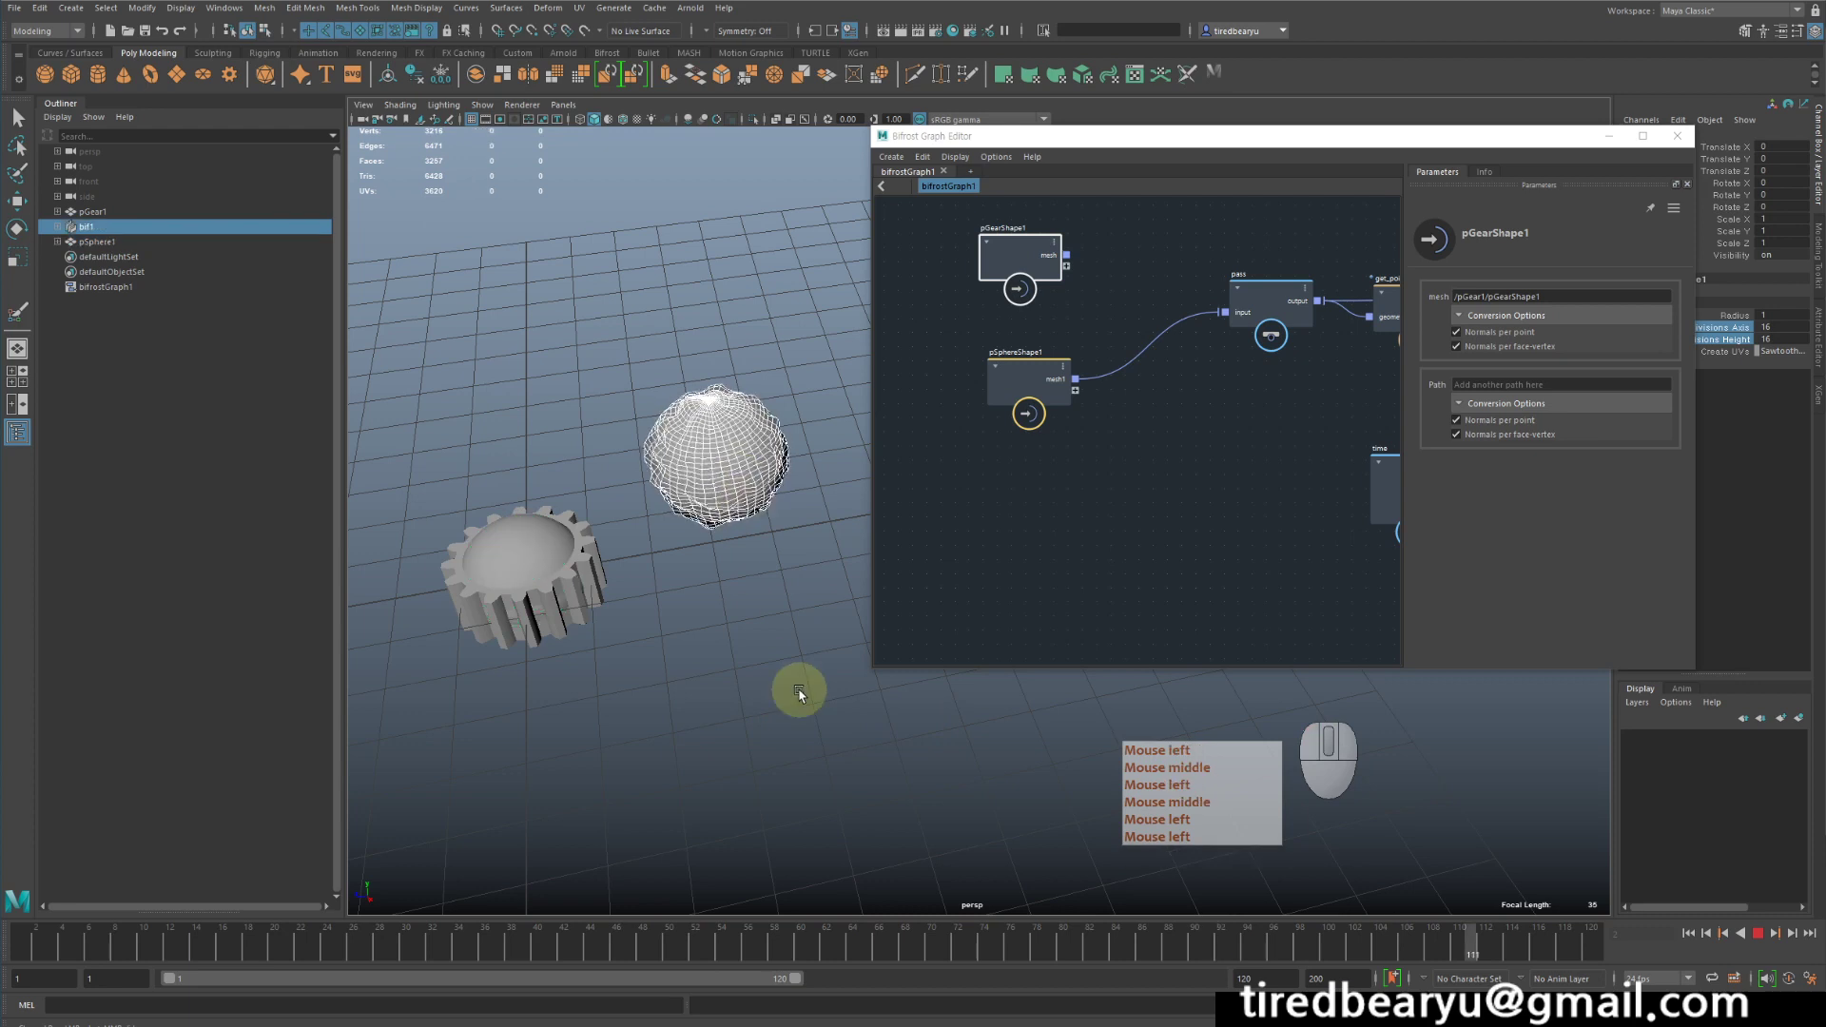
click(1758, 933)
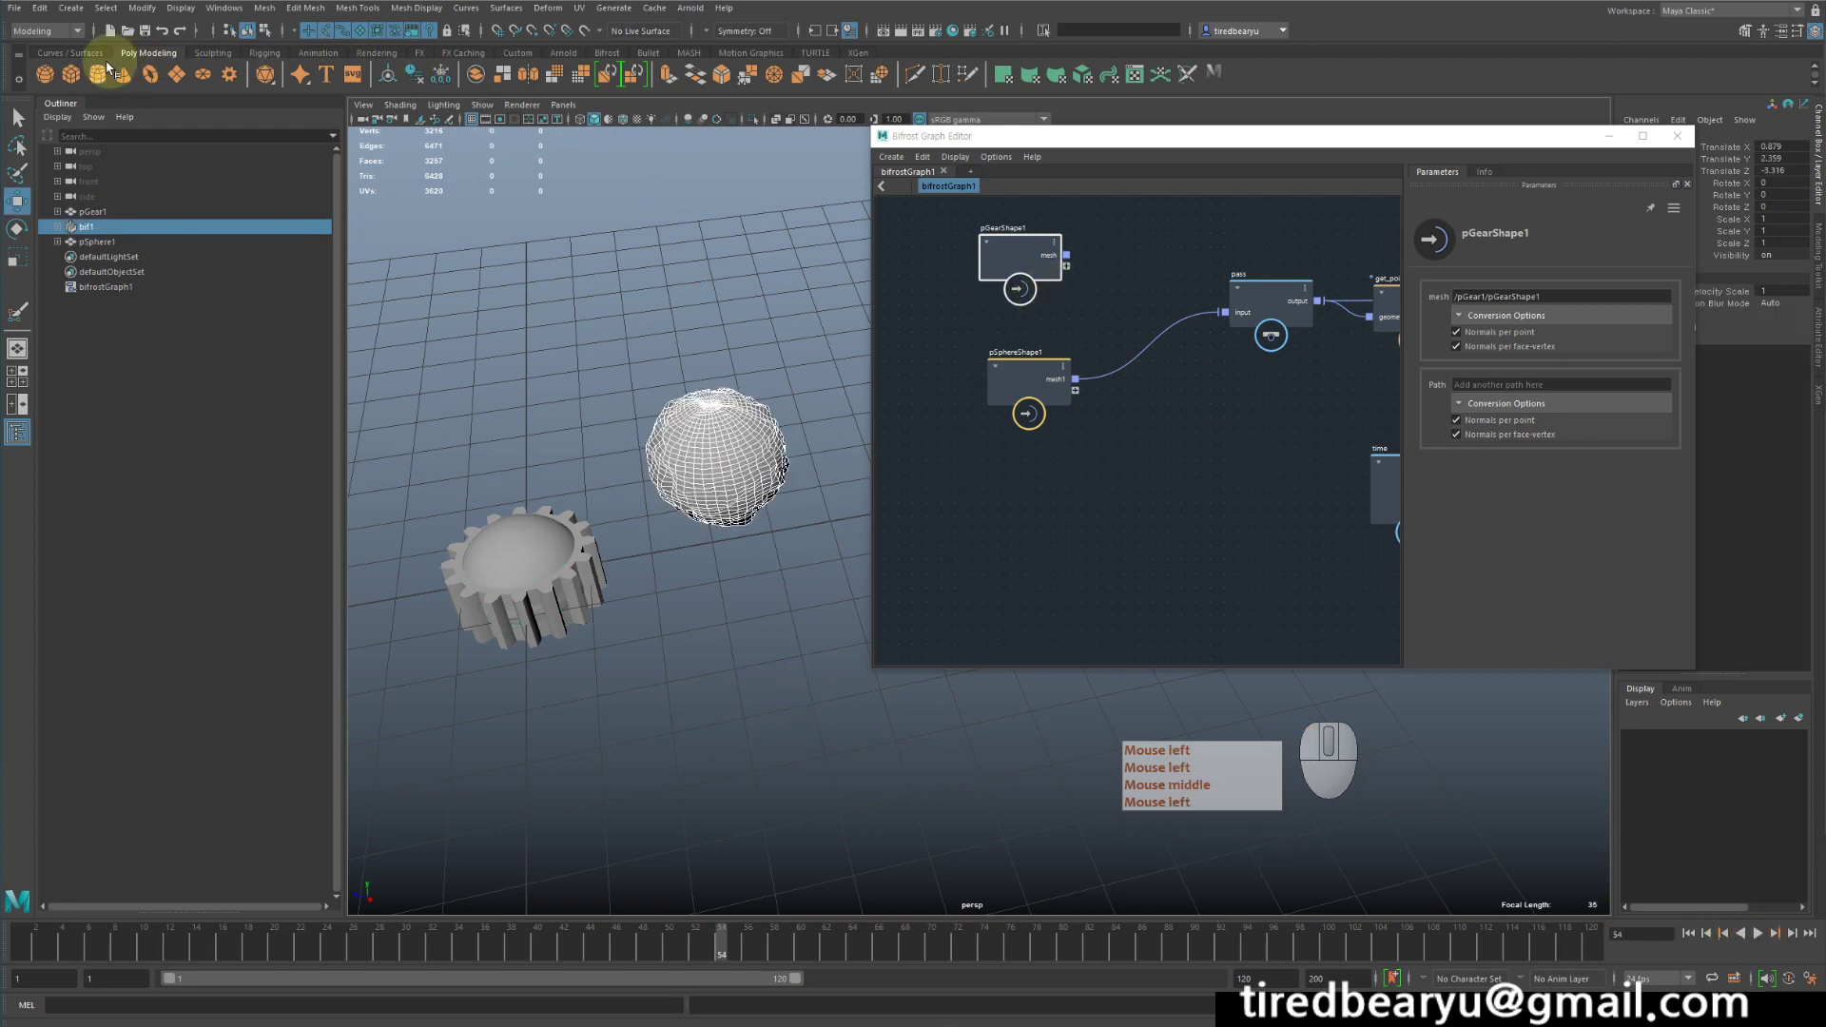
- Create a second polygon sphere and move it up and away from the gear and the deformed sphere
click(44, 74)
key(w)
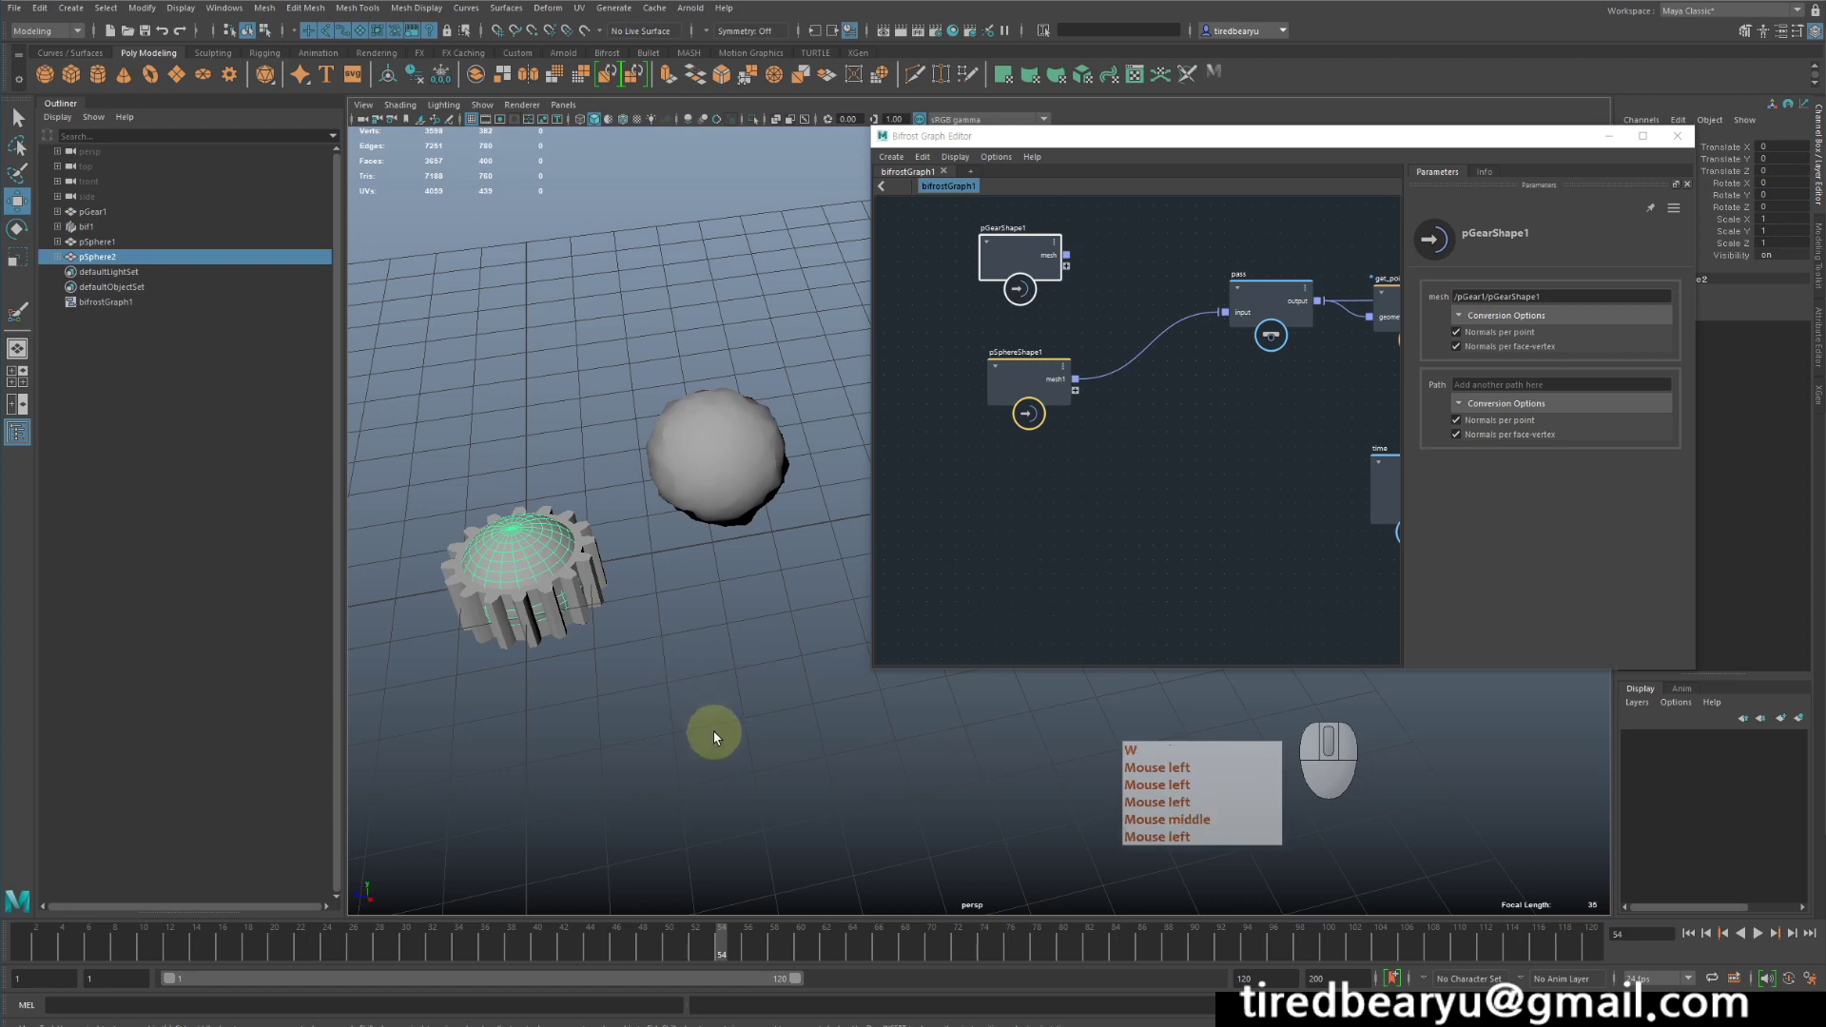
middle_drag(714, 731, 770, 499)
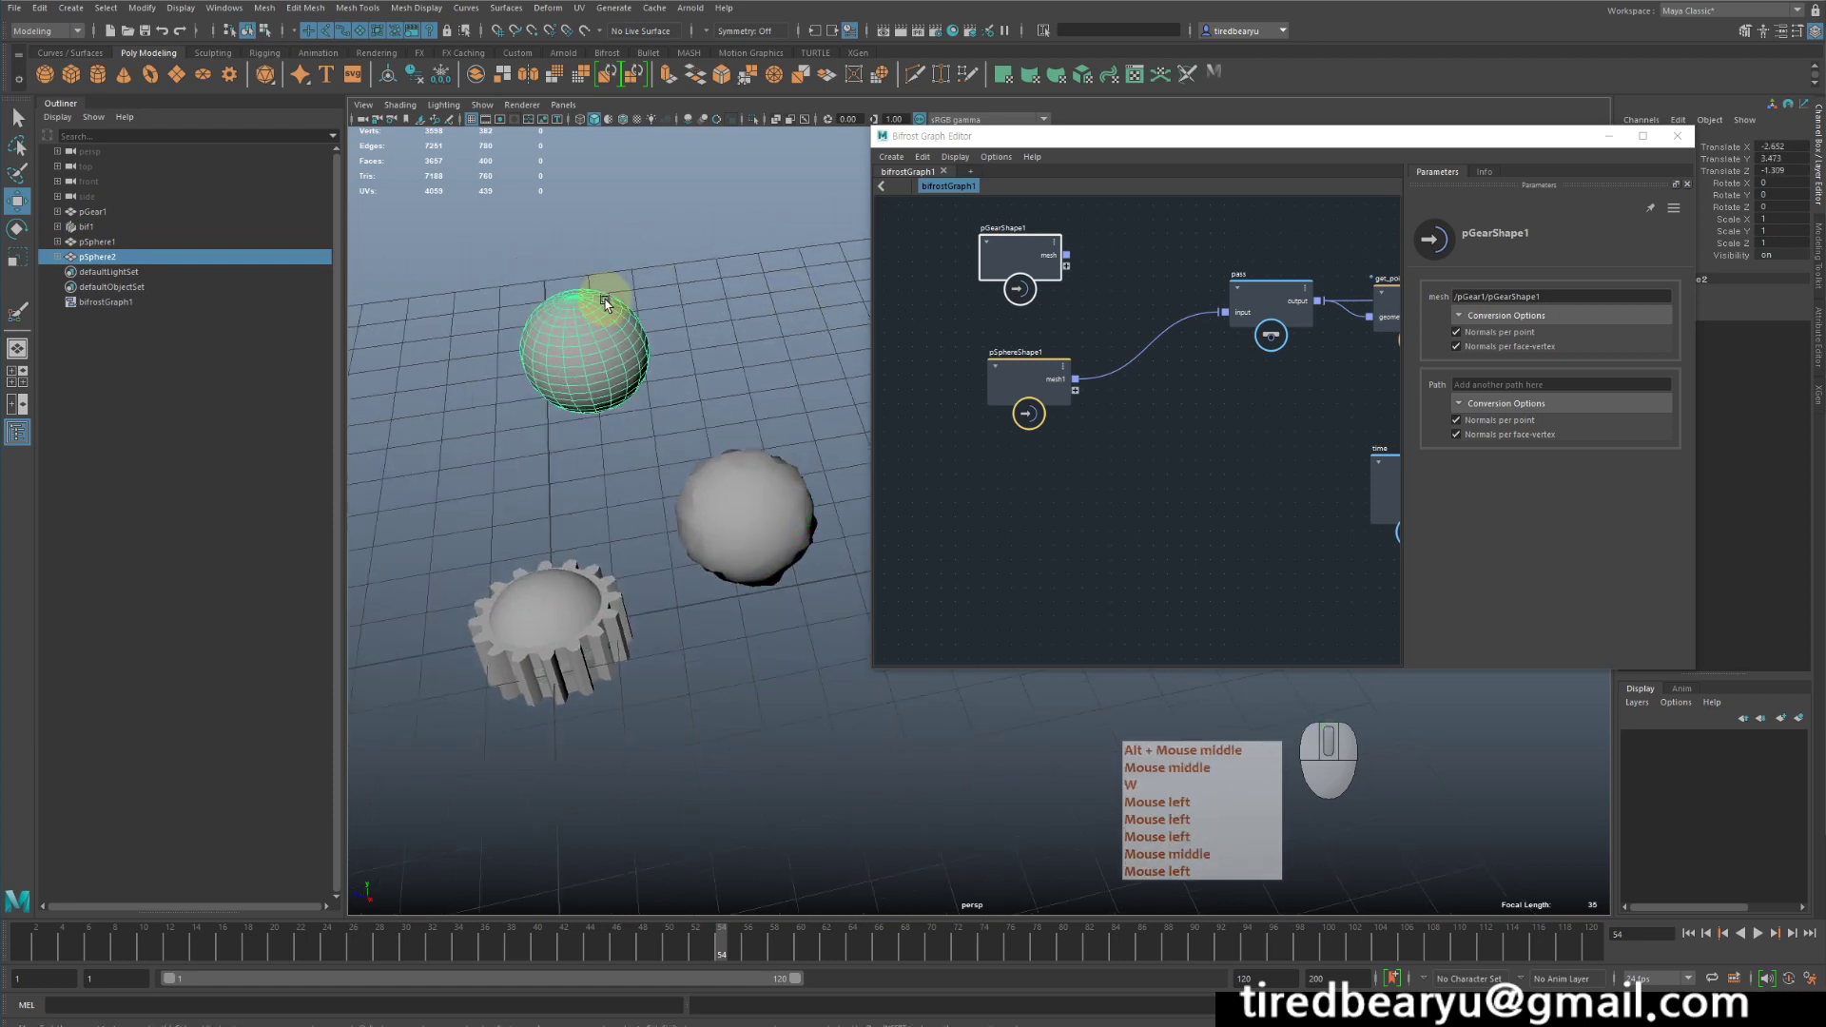
right_drag(606, 302, 612, 335)
click(616, 337)
key(w)
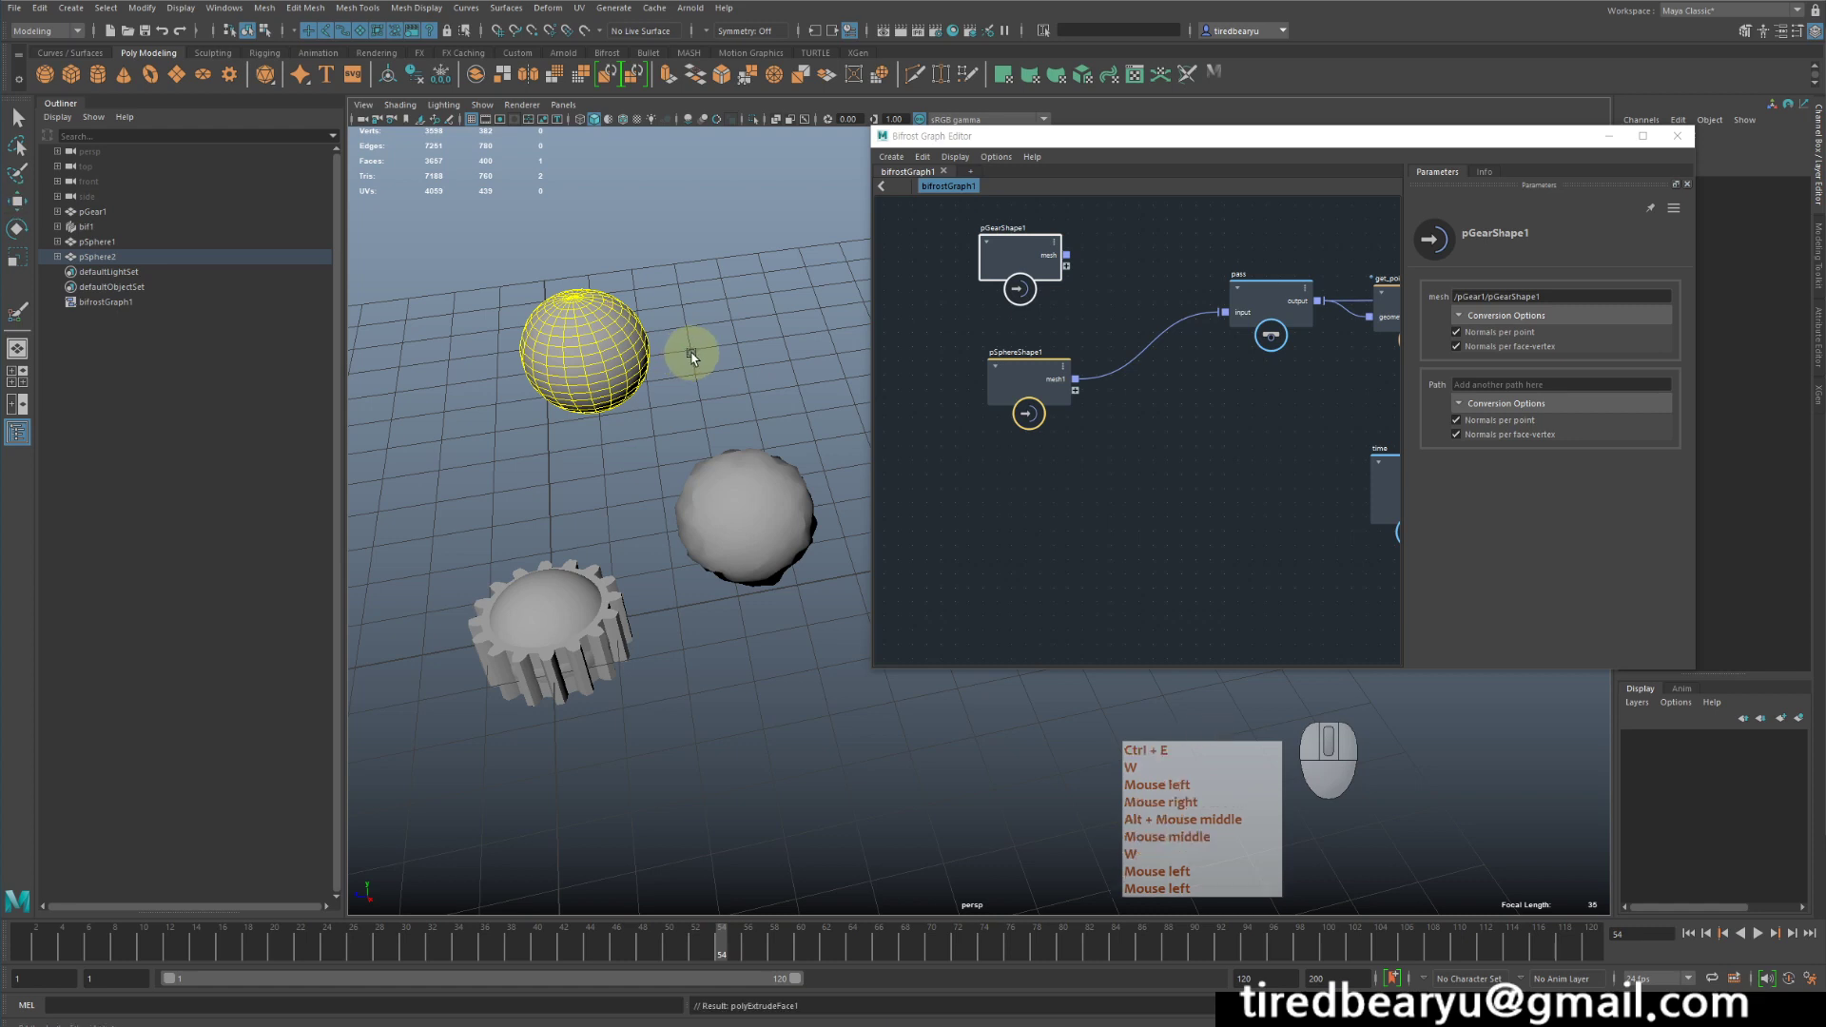
key(ctrl+e)
alt+drag(693, 359, 702, 337)
key(w)
middle_drag(706, 337, 744, 296)
key(z)
key(z)
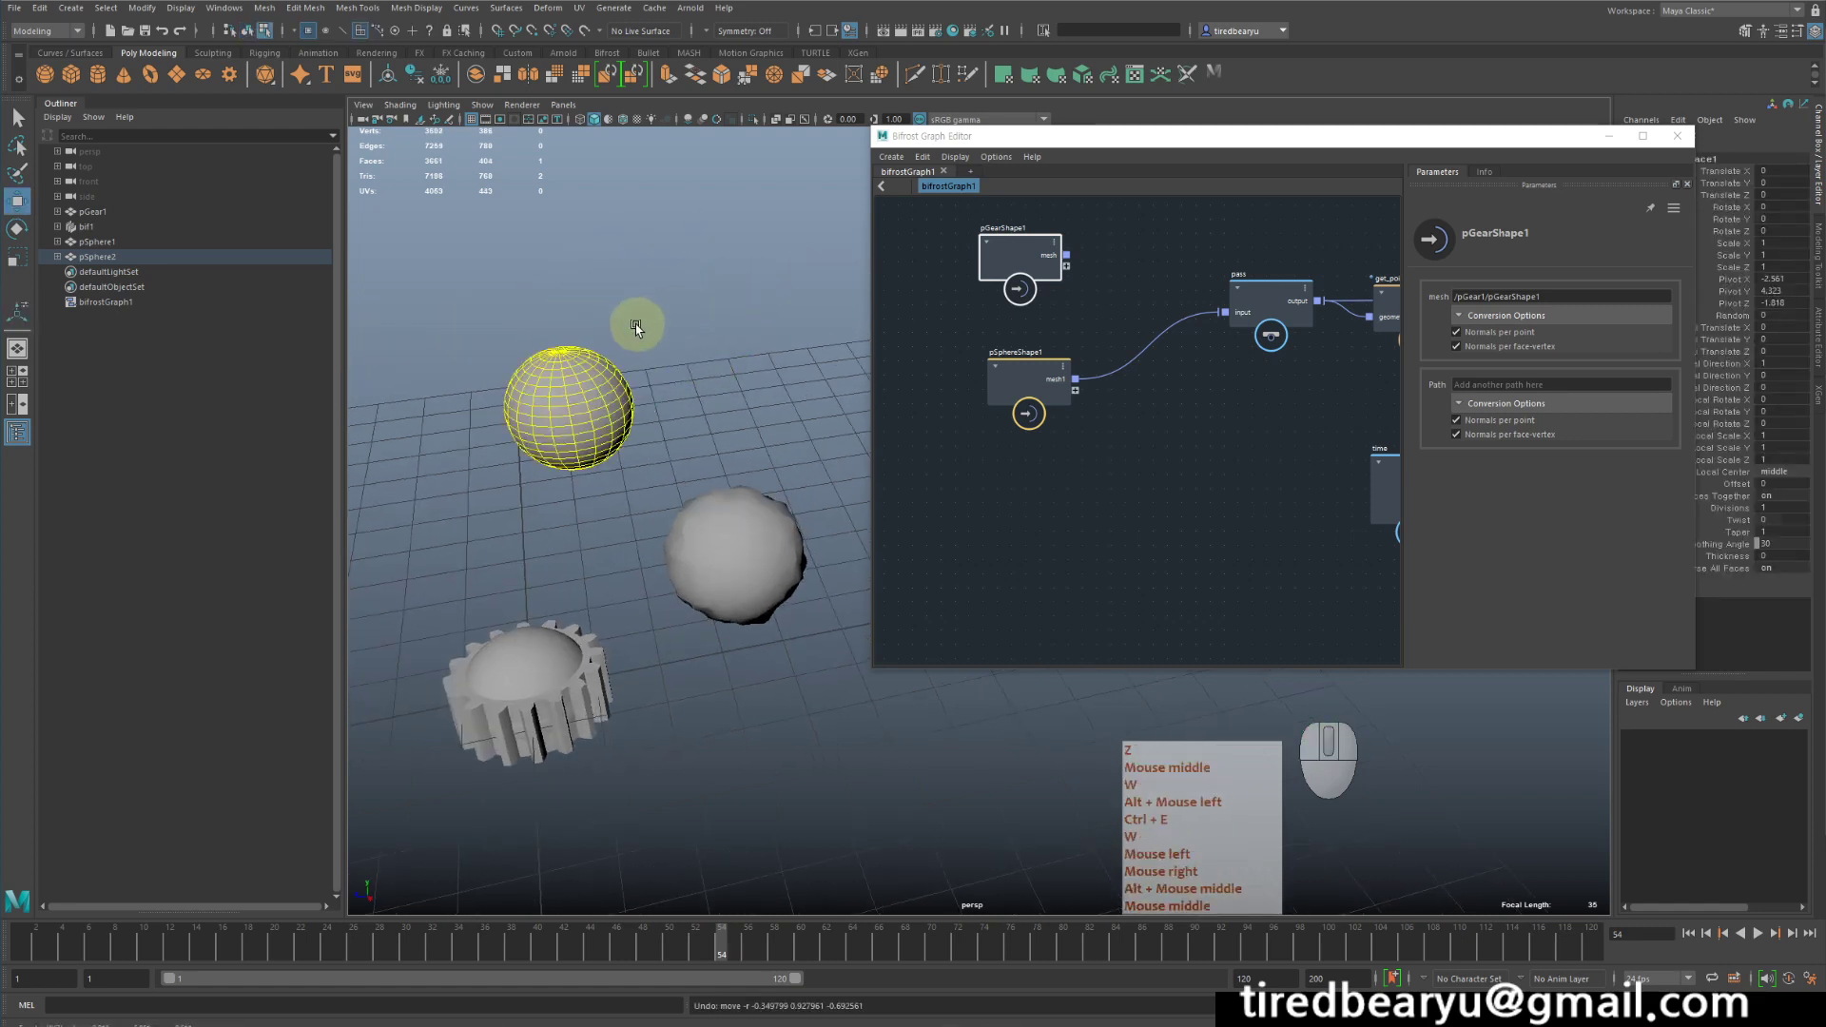
- Turn off soft selection and extrude a patch of the second sphere's faces outward about 2.67 units along local Z
right_drag(615, 367, 618, 385)
click(633, 389)
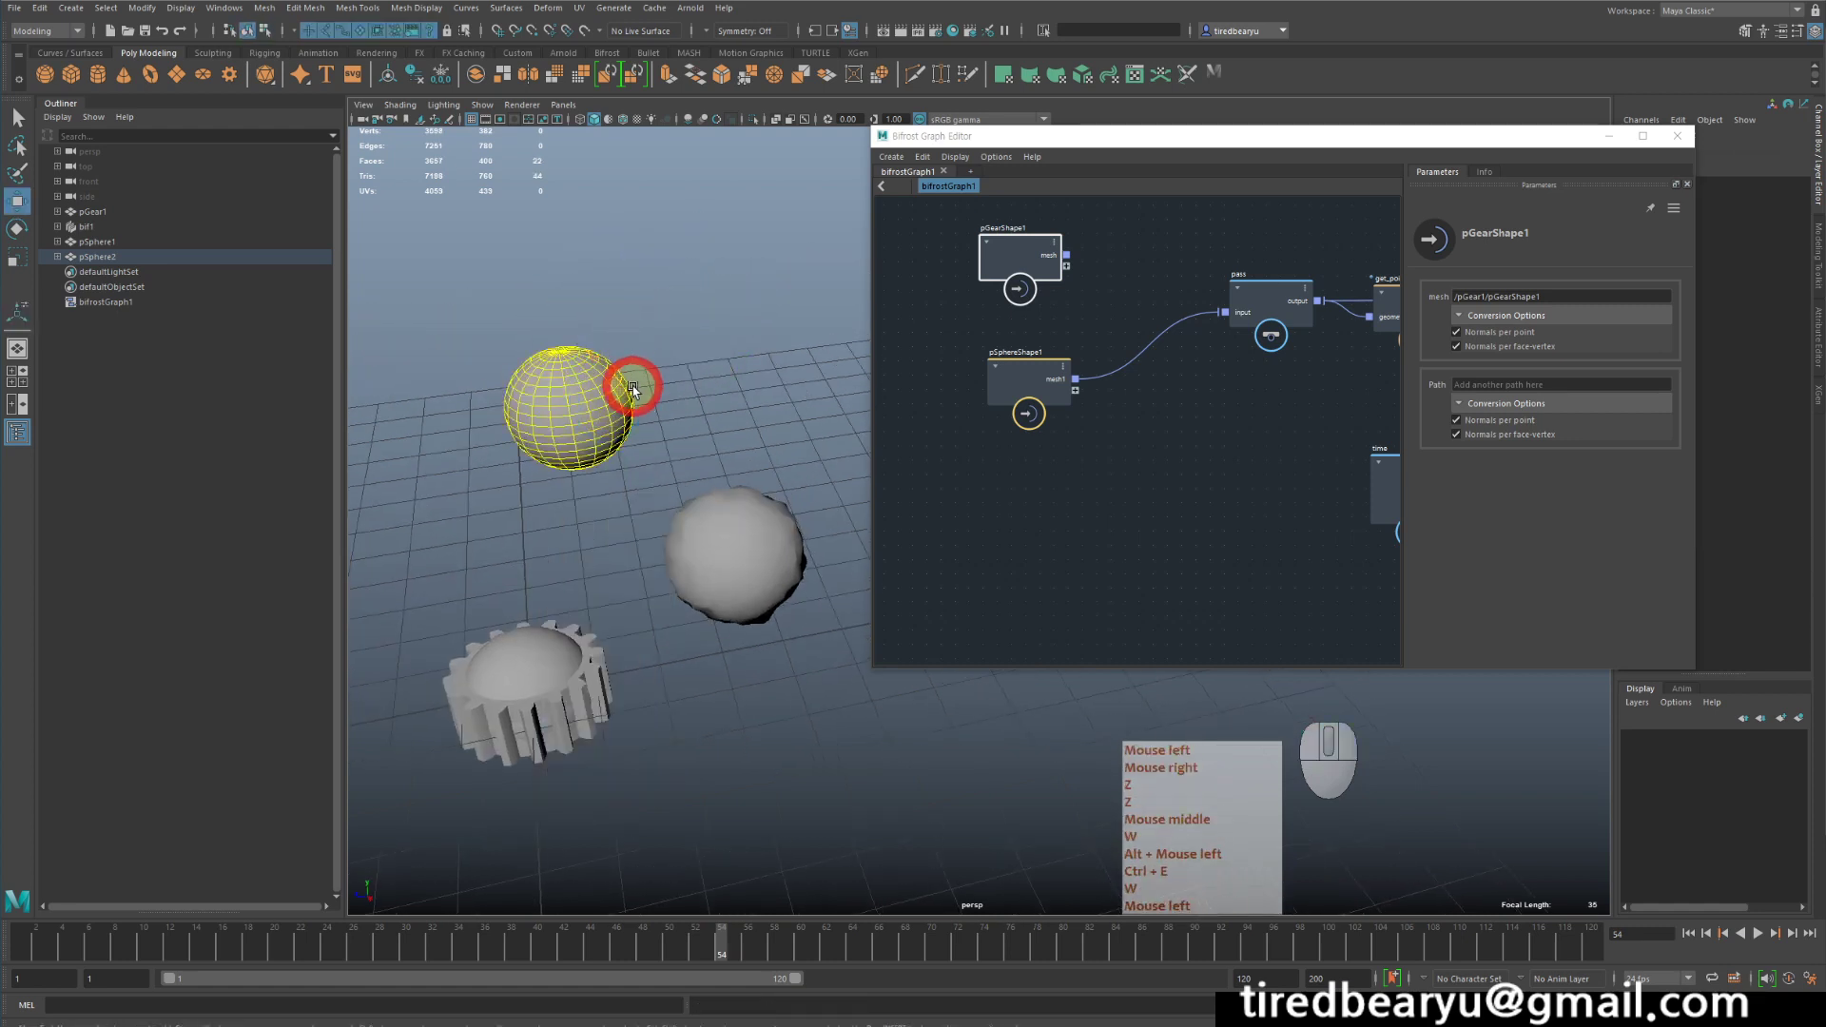
key(b)
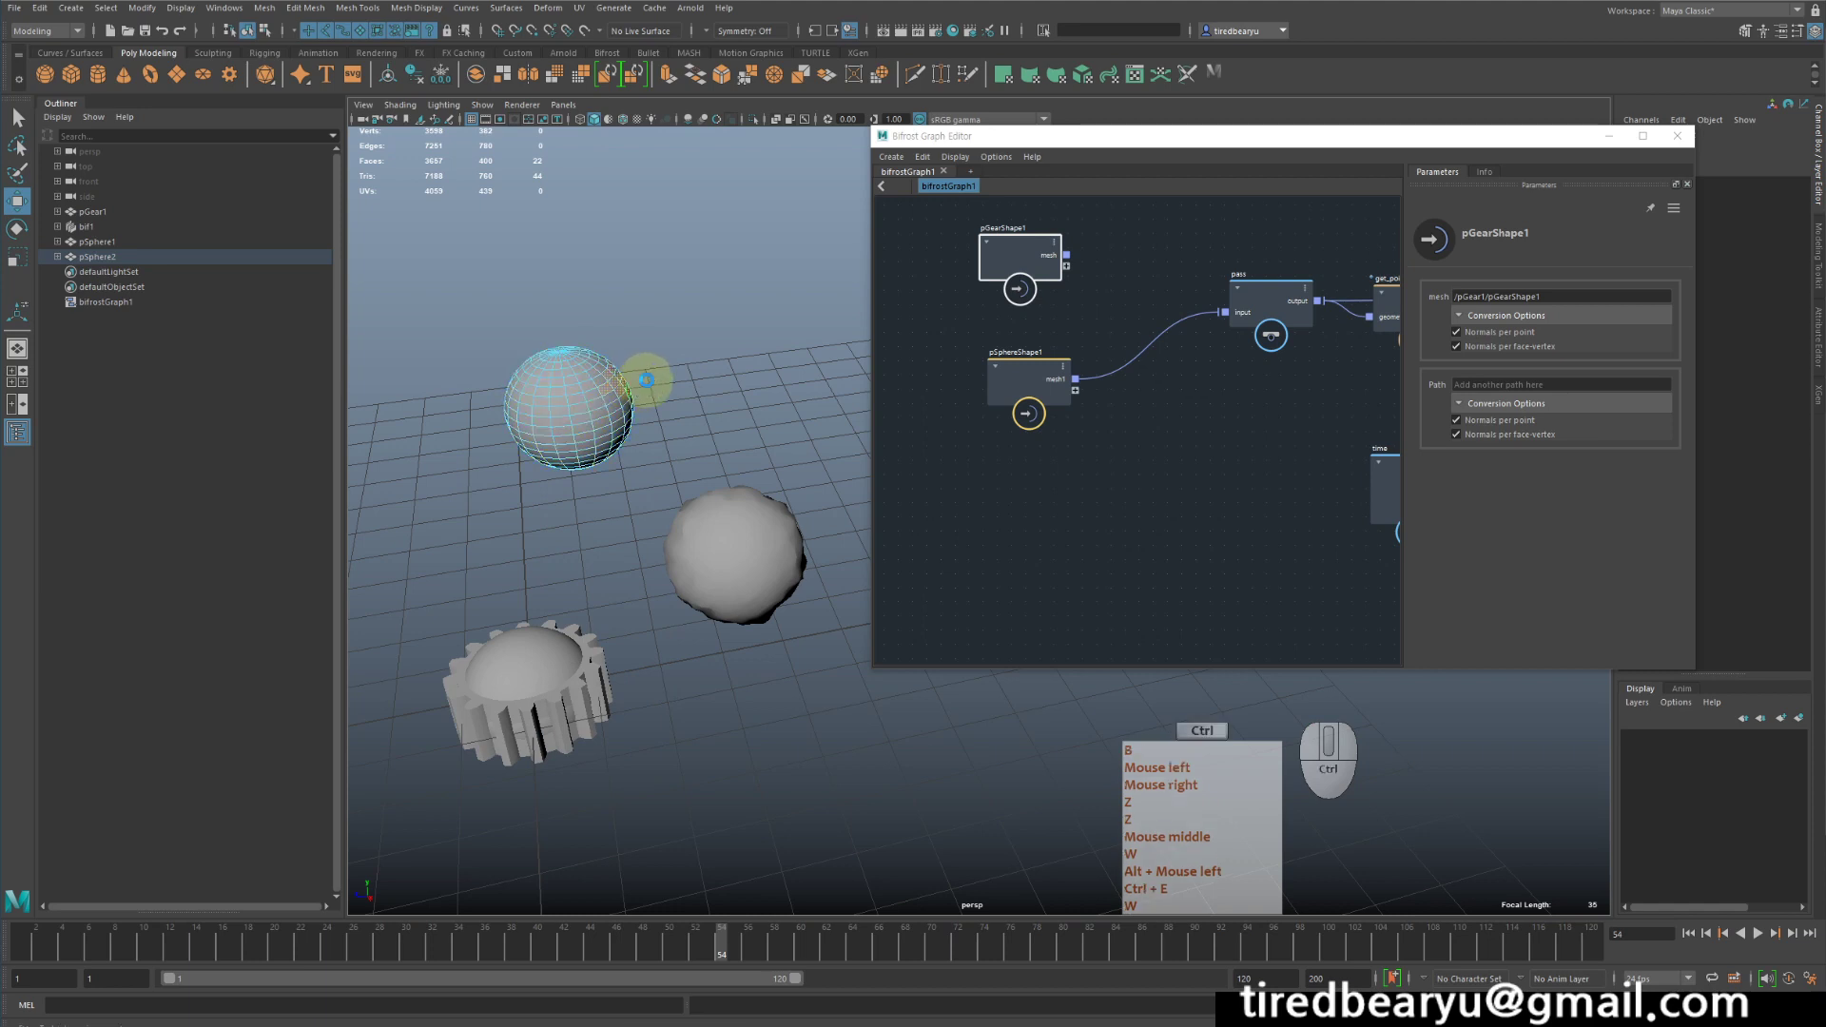
key(ctrl+e)
drag(643, 377, 734, 339)
right_drag(645, 352, 710, 309)
alt+drag(774, 298, 777, 352)
click(776, 351)
click(745, 294)
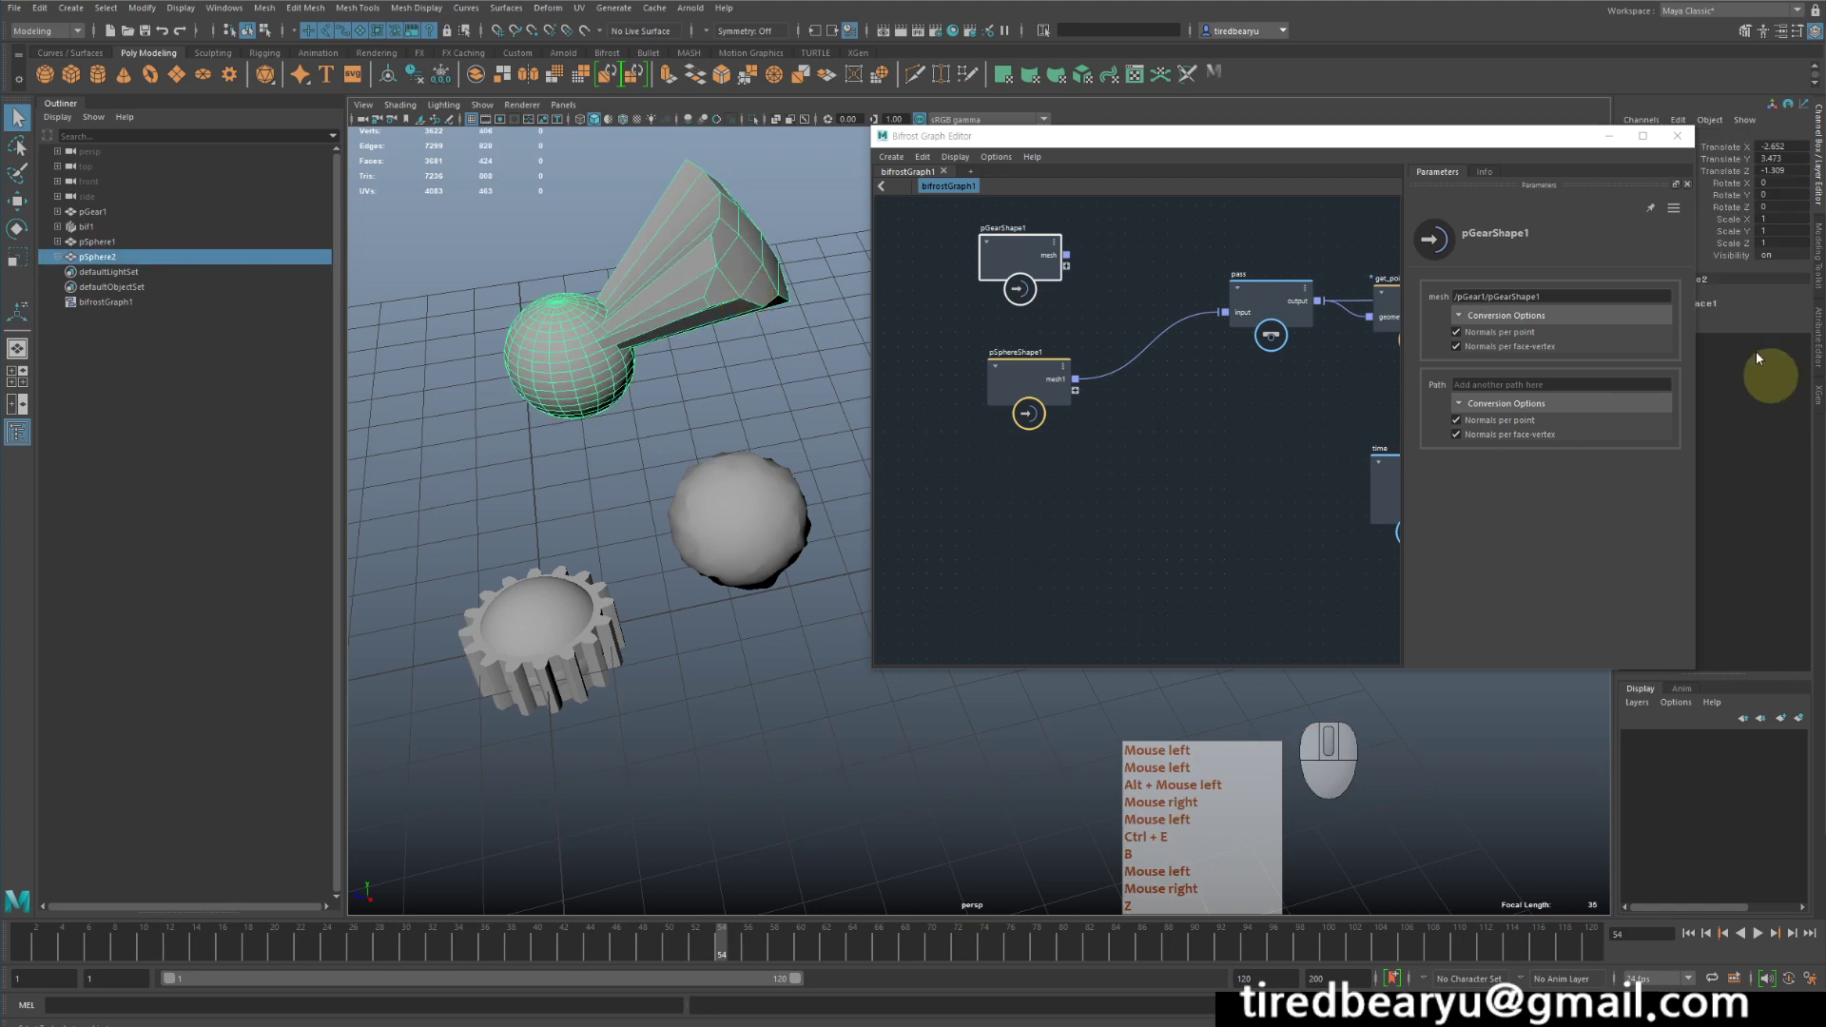
- Try changing the second sphere's Subdivisions Axis and Subdivisions Height beneath the extrusion in its polySphere2 inputs, and undo the change
drag(1492, 142, 1373, 231)
click(1663, 316)
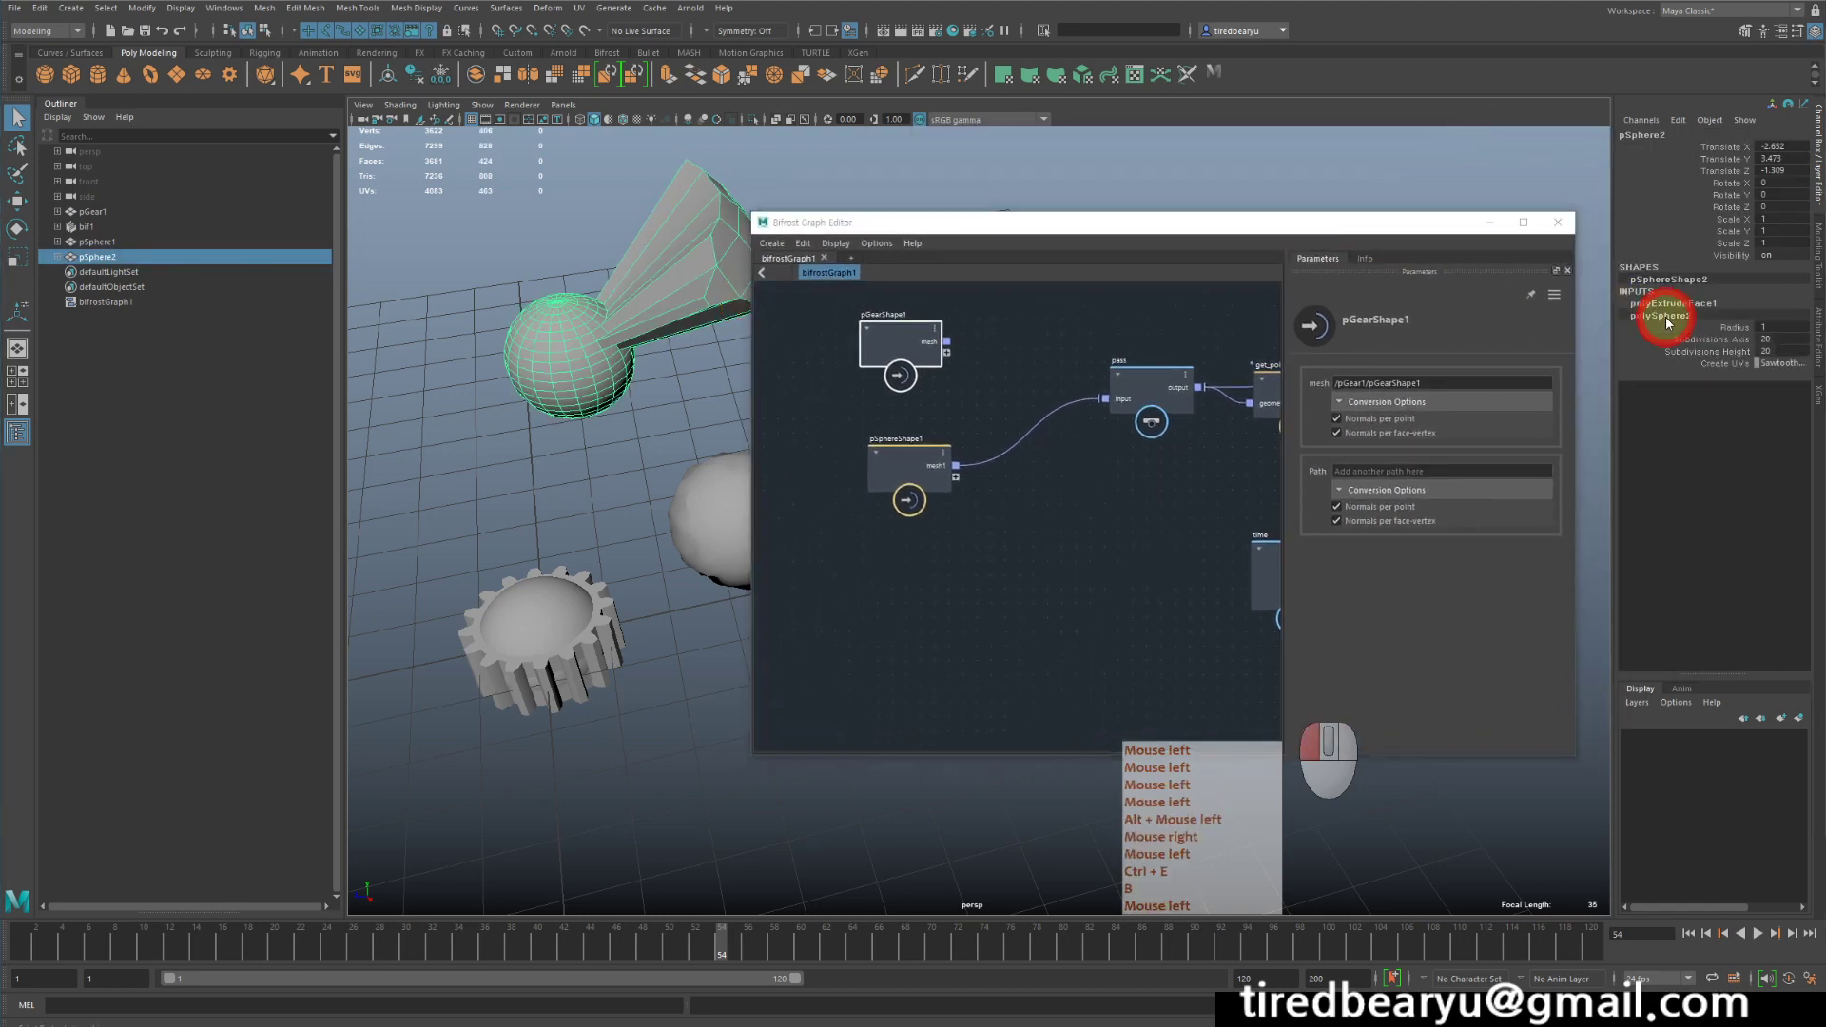
drag(1686, 340, 1702, 356)
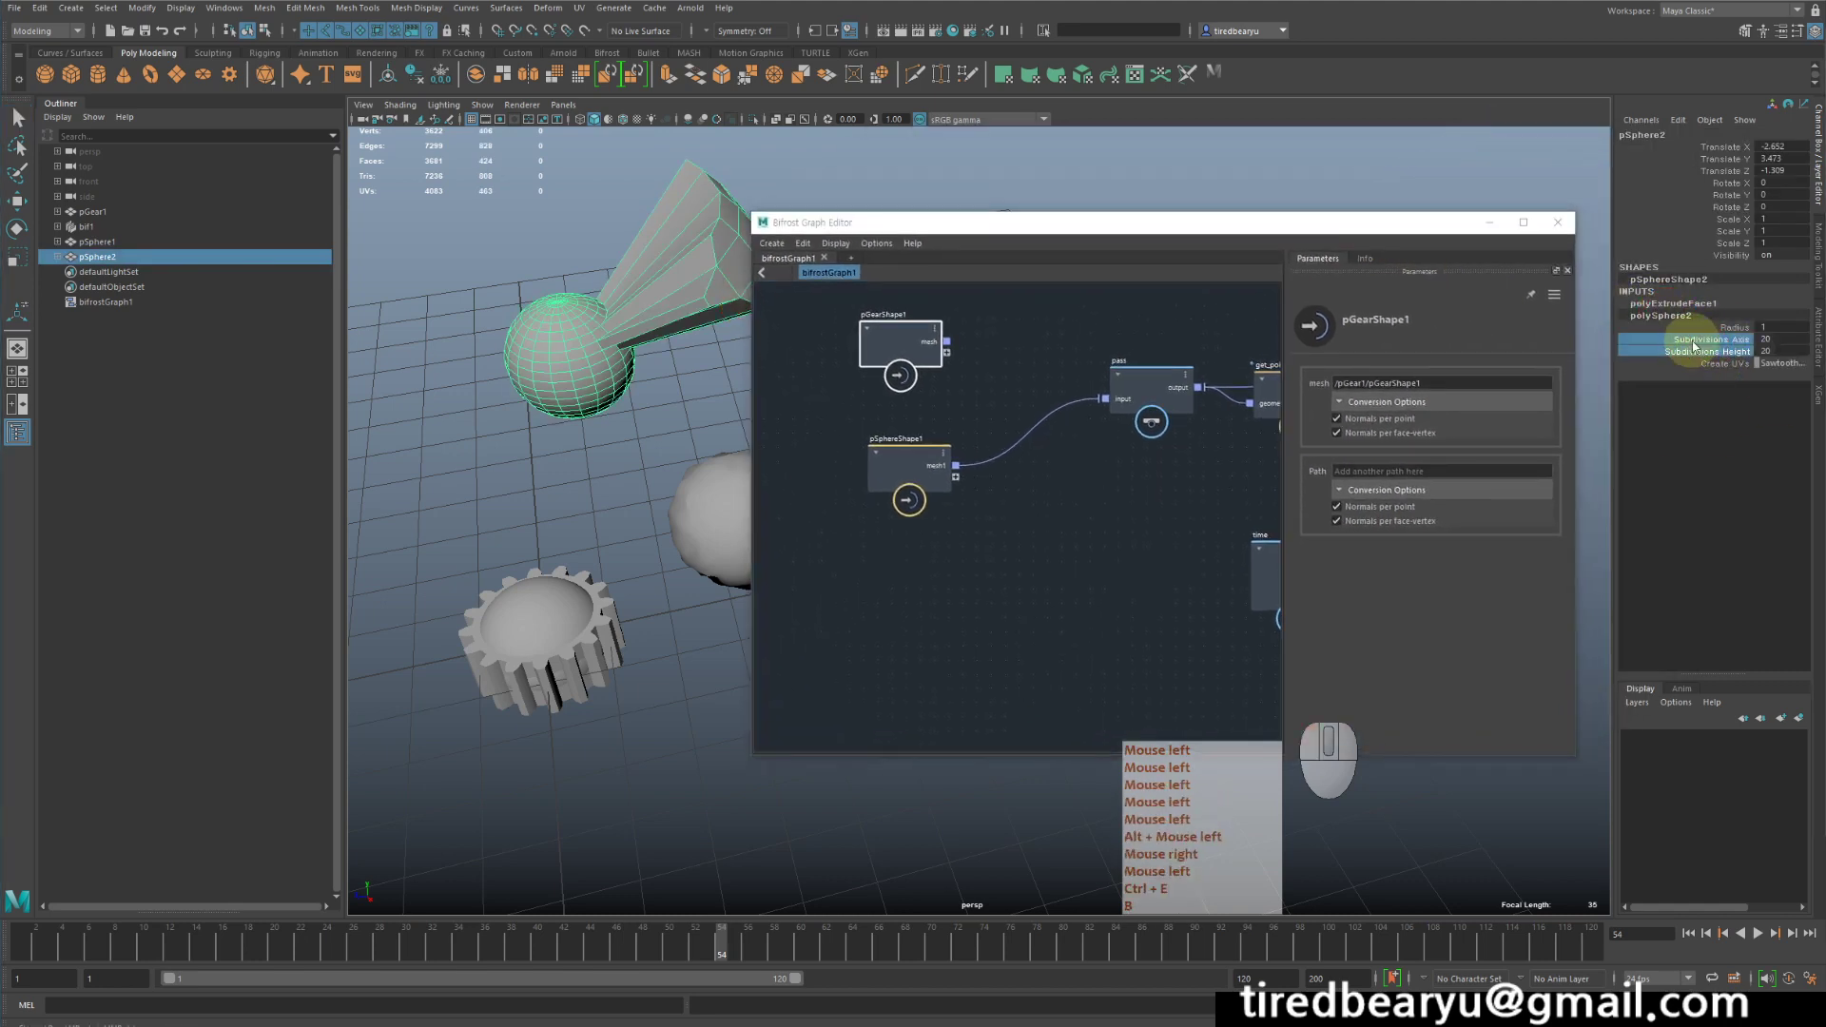
middle_drag(582, 431, 549, 414)
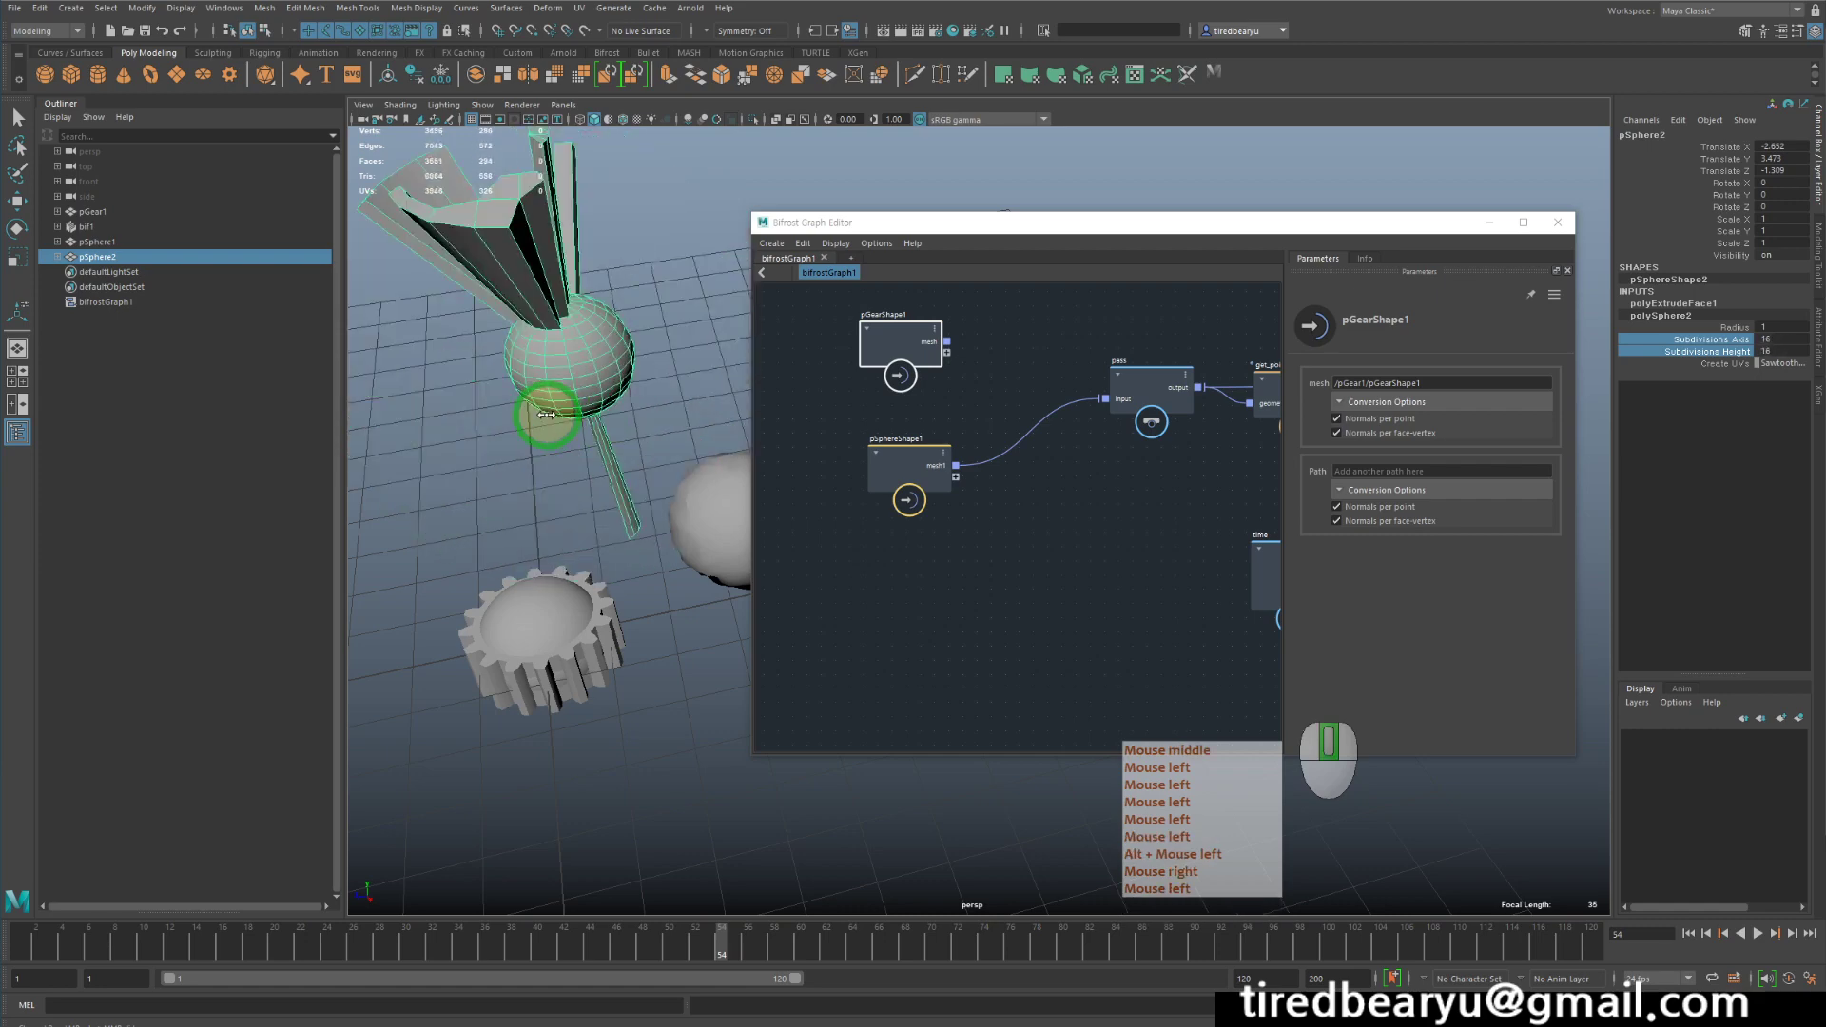
key(ctrl+z)
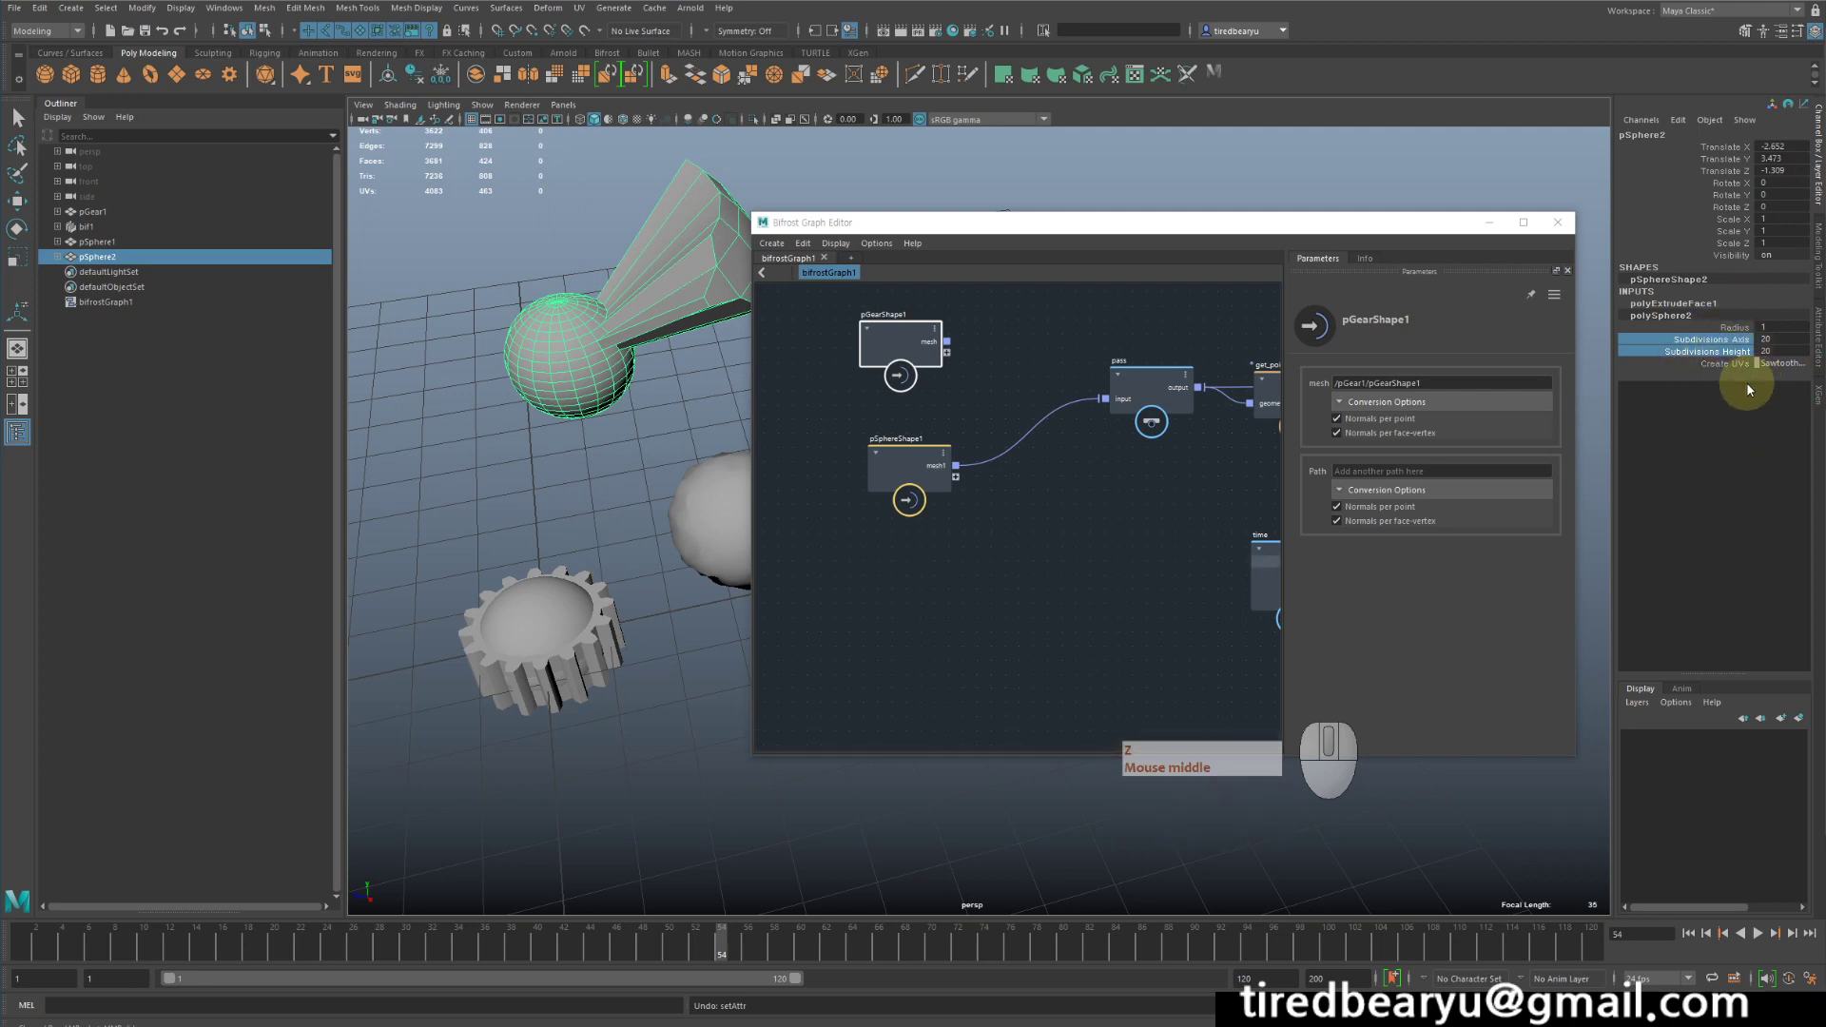
- Examine the pivot and transform attributes of the second sphere's polyExtrudeFace1 construction input
click(1708, 304)
click(1691, 330)
click(1647, 434)
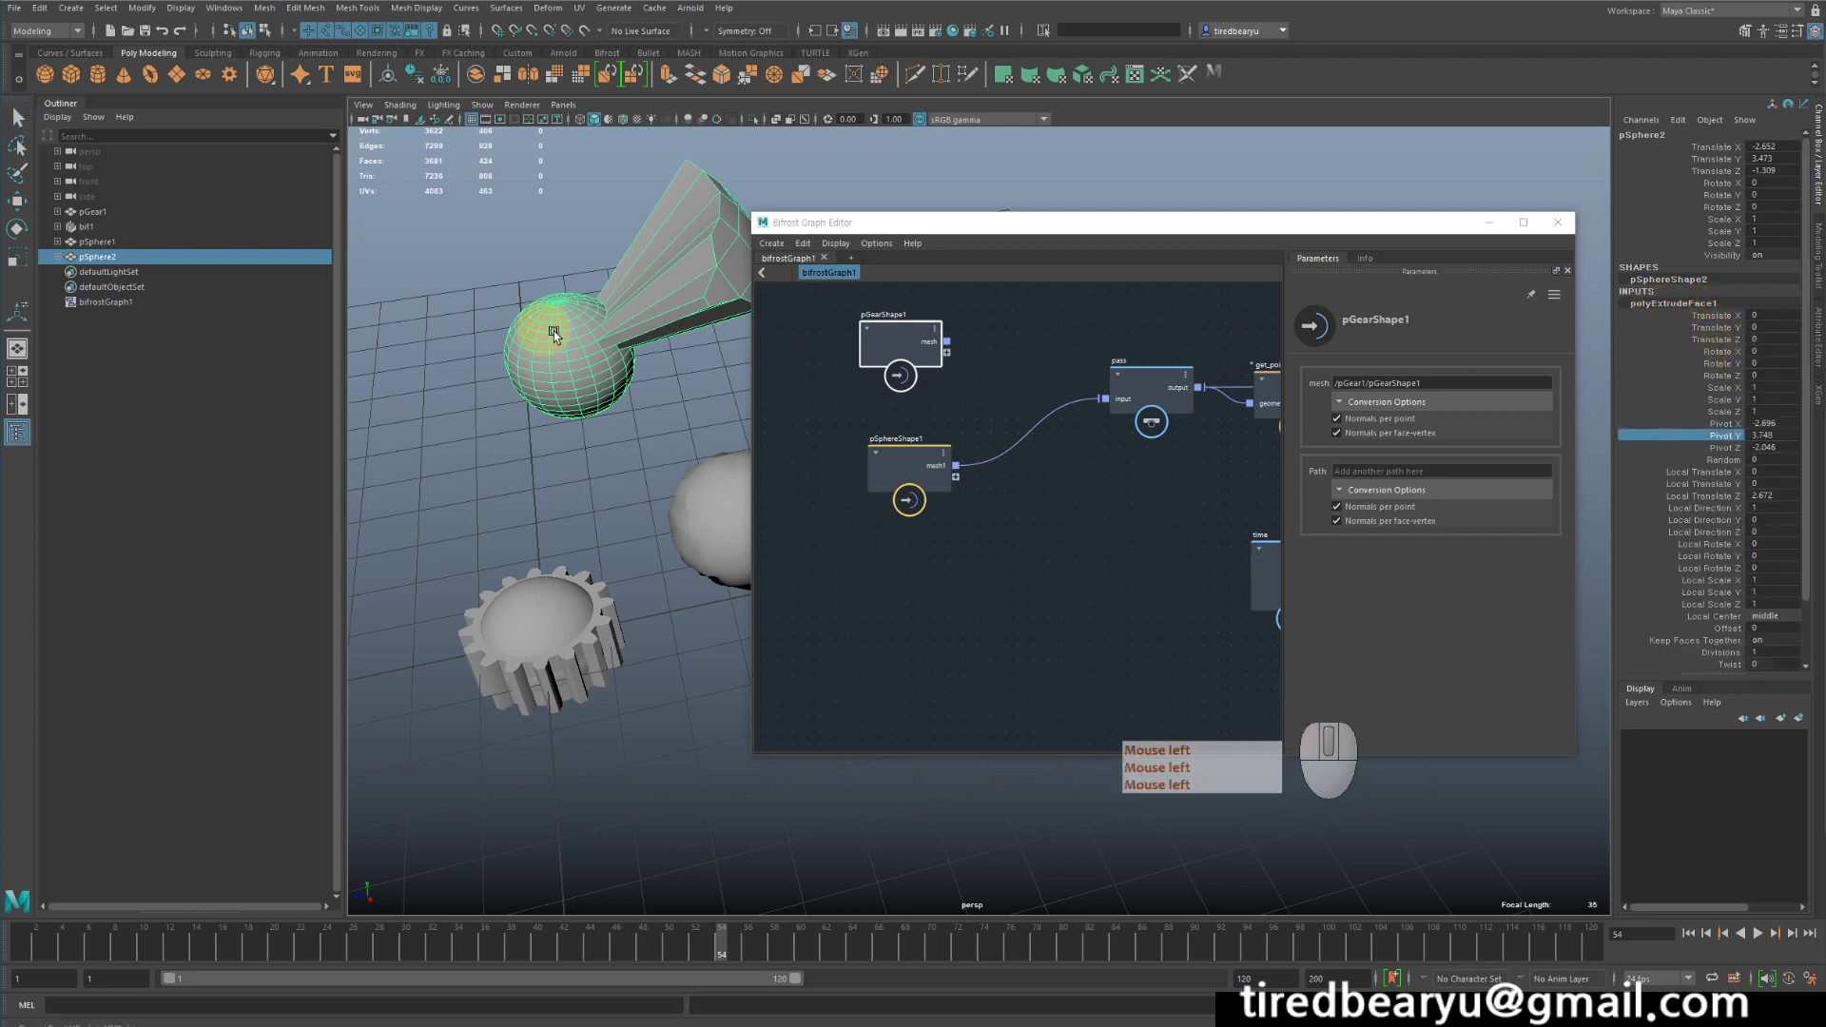
- Move the pass node closer to the pGearShape1 and pSphereShape1 input nodes in the graph
click(597, 427)
click(579, 390)
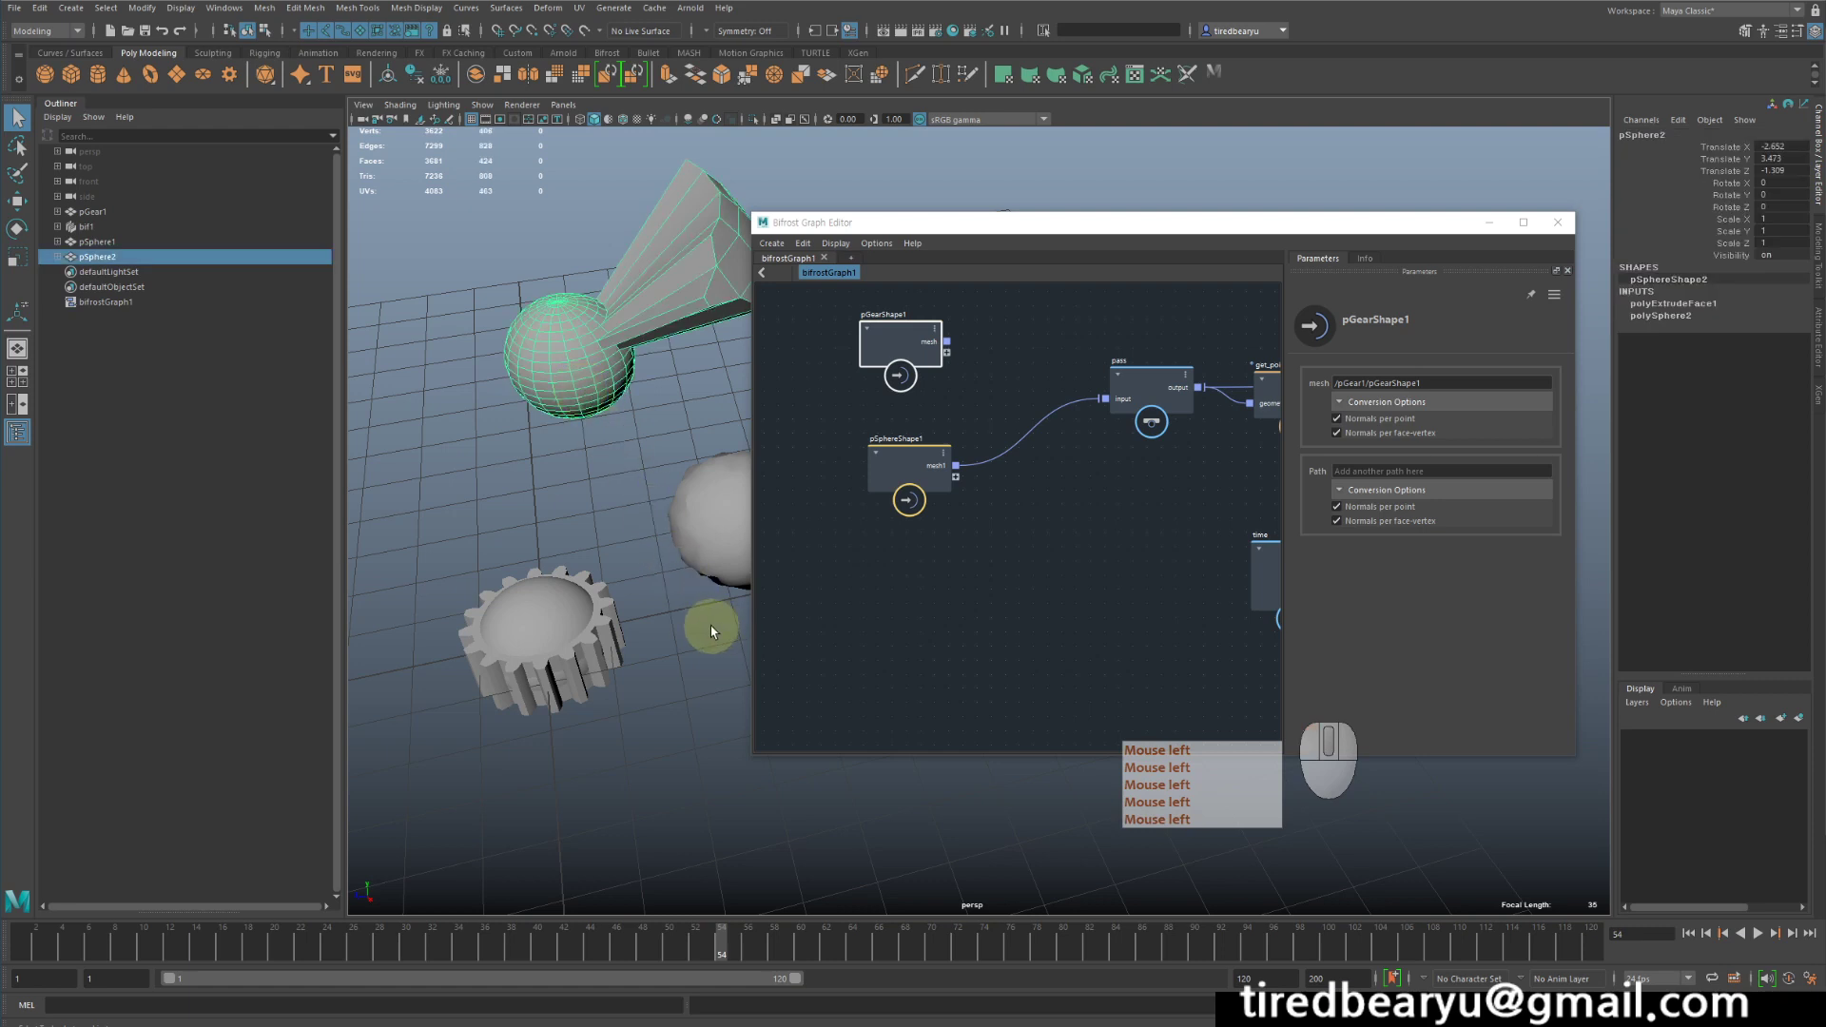
click(1035, 641)
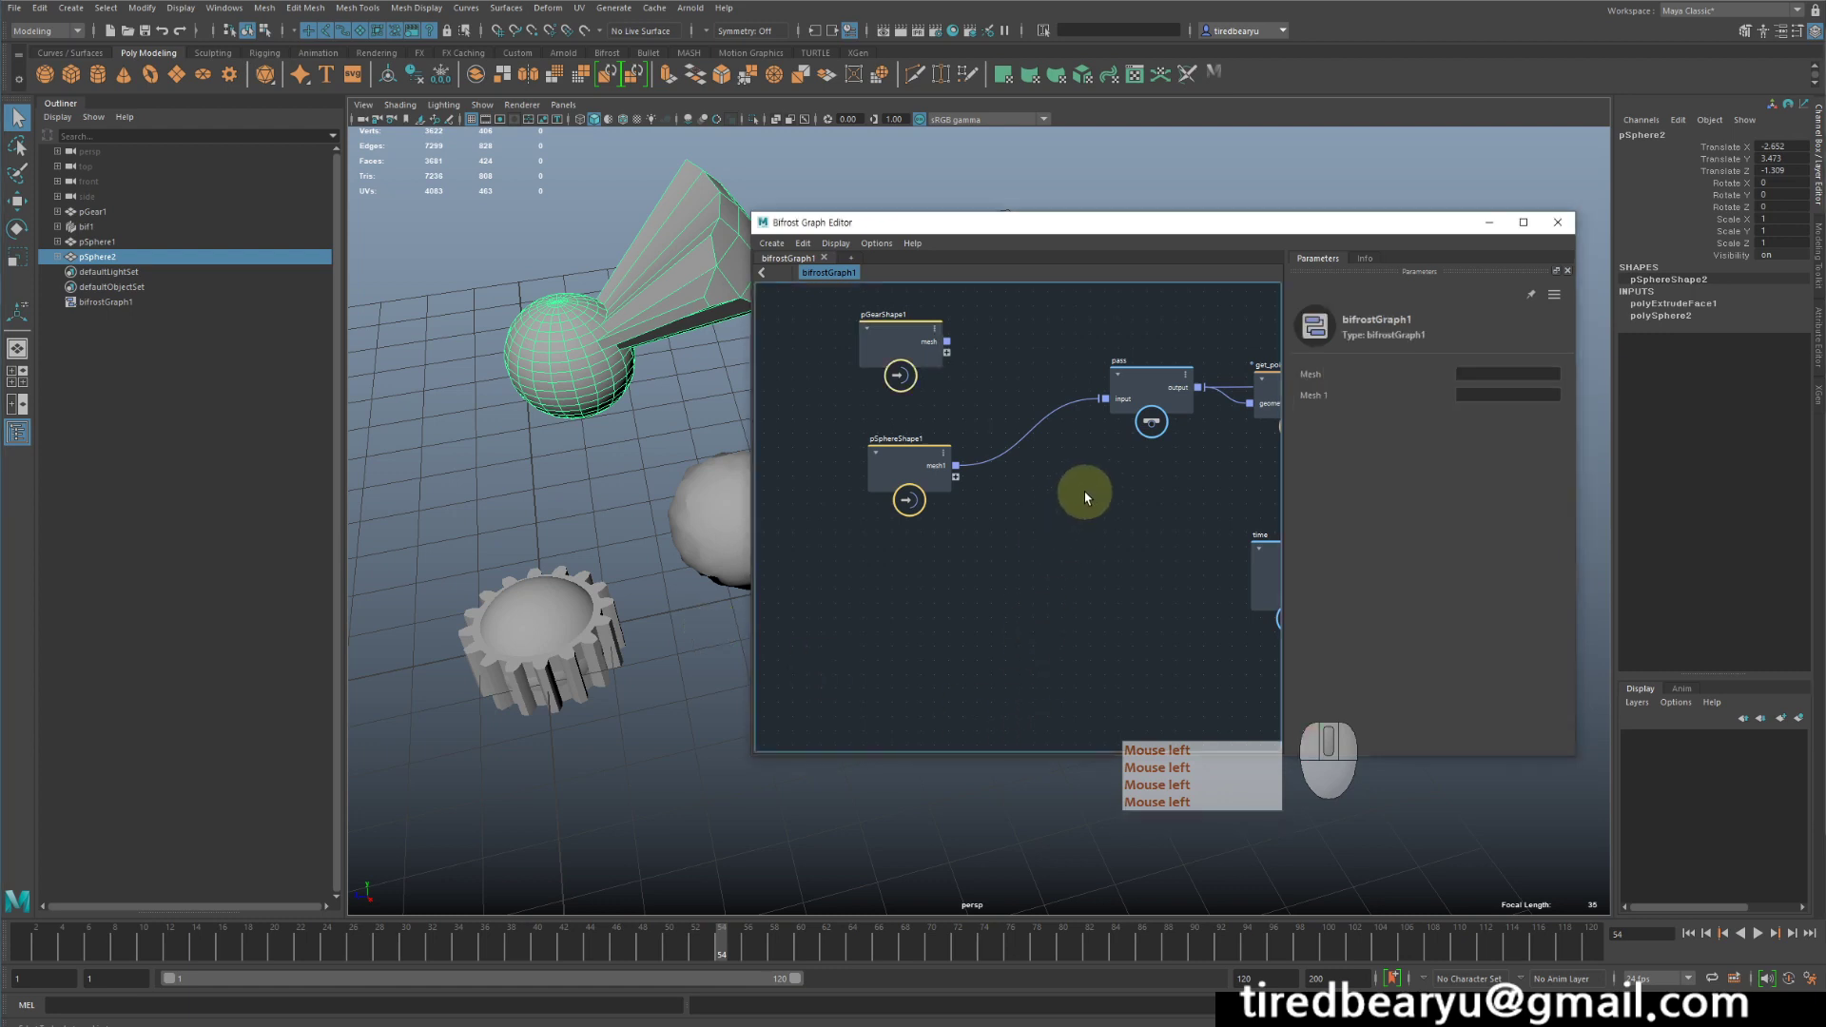
middle_drag(1020, 468, 987, 497)
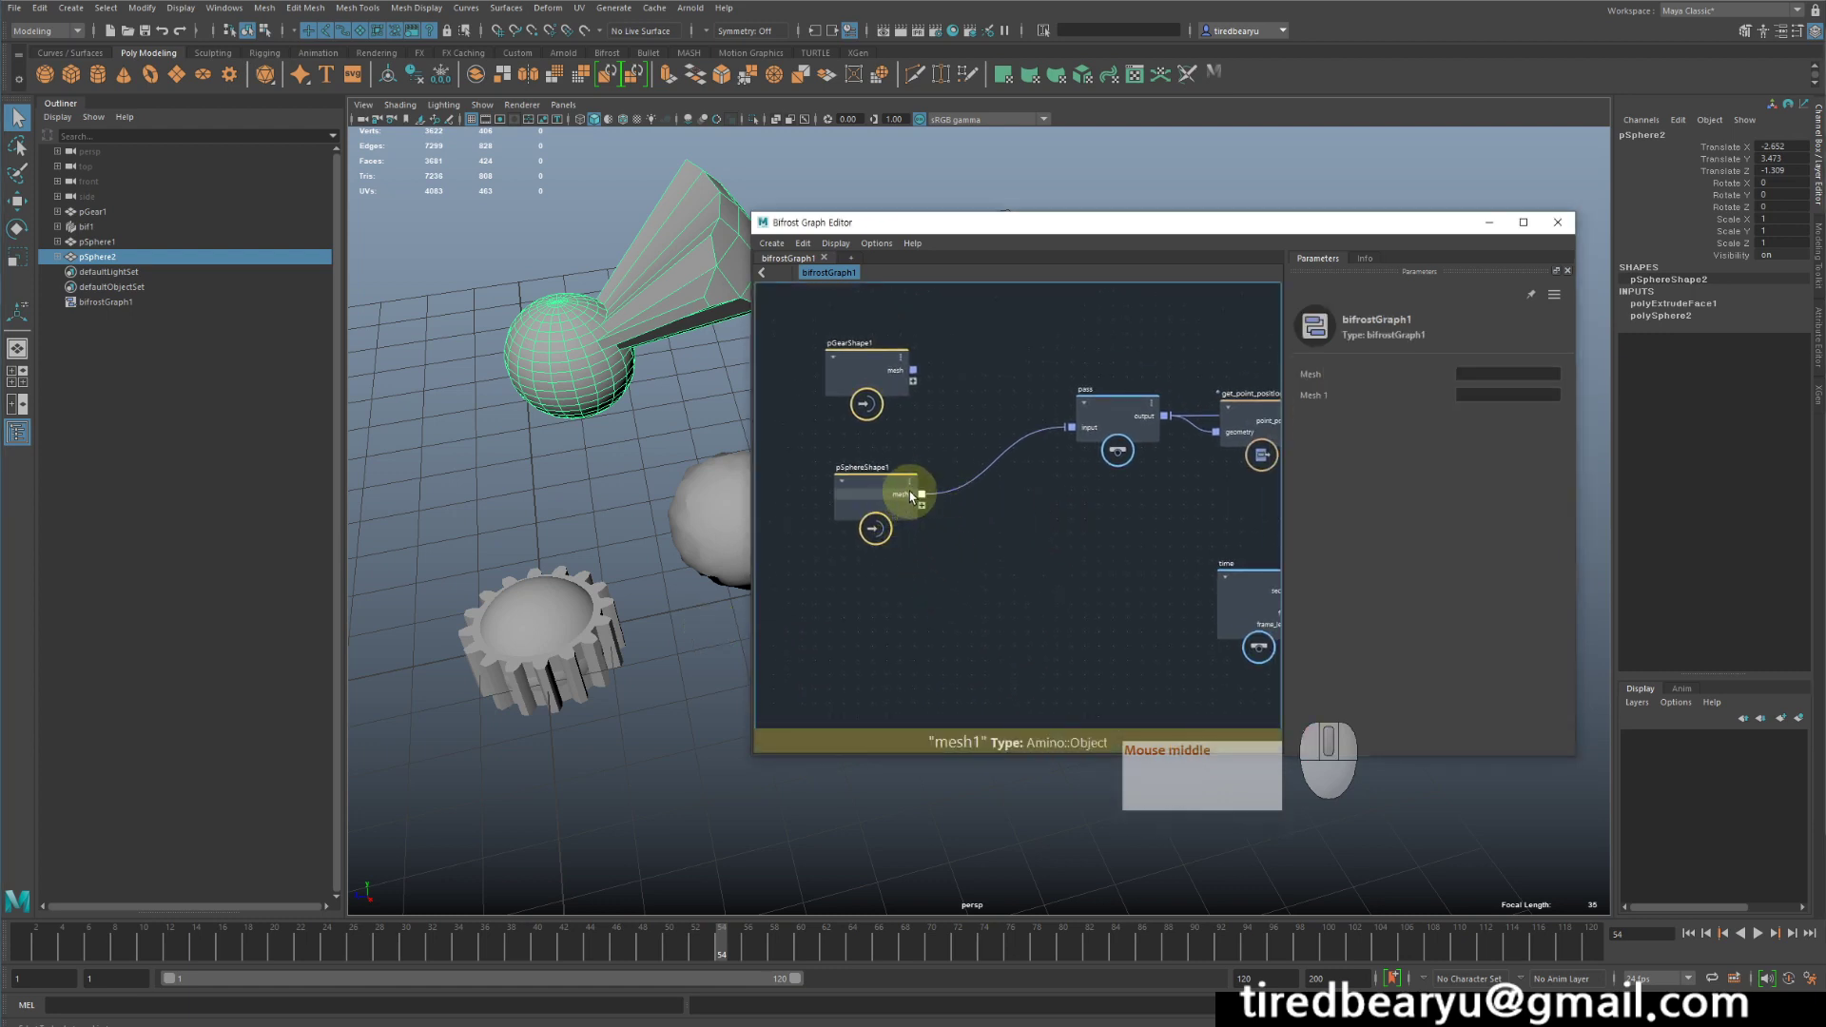
drag(1121, 408, 1048, 399)
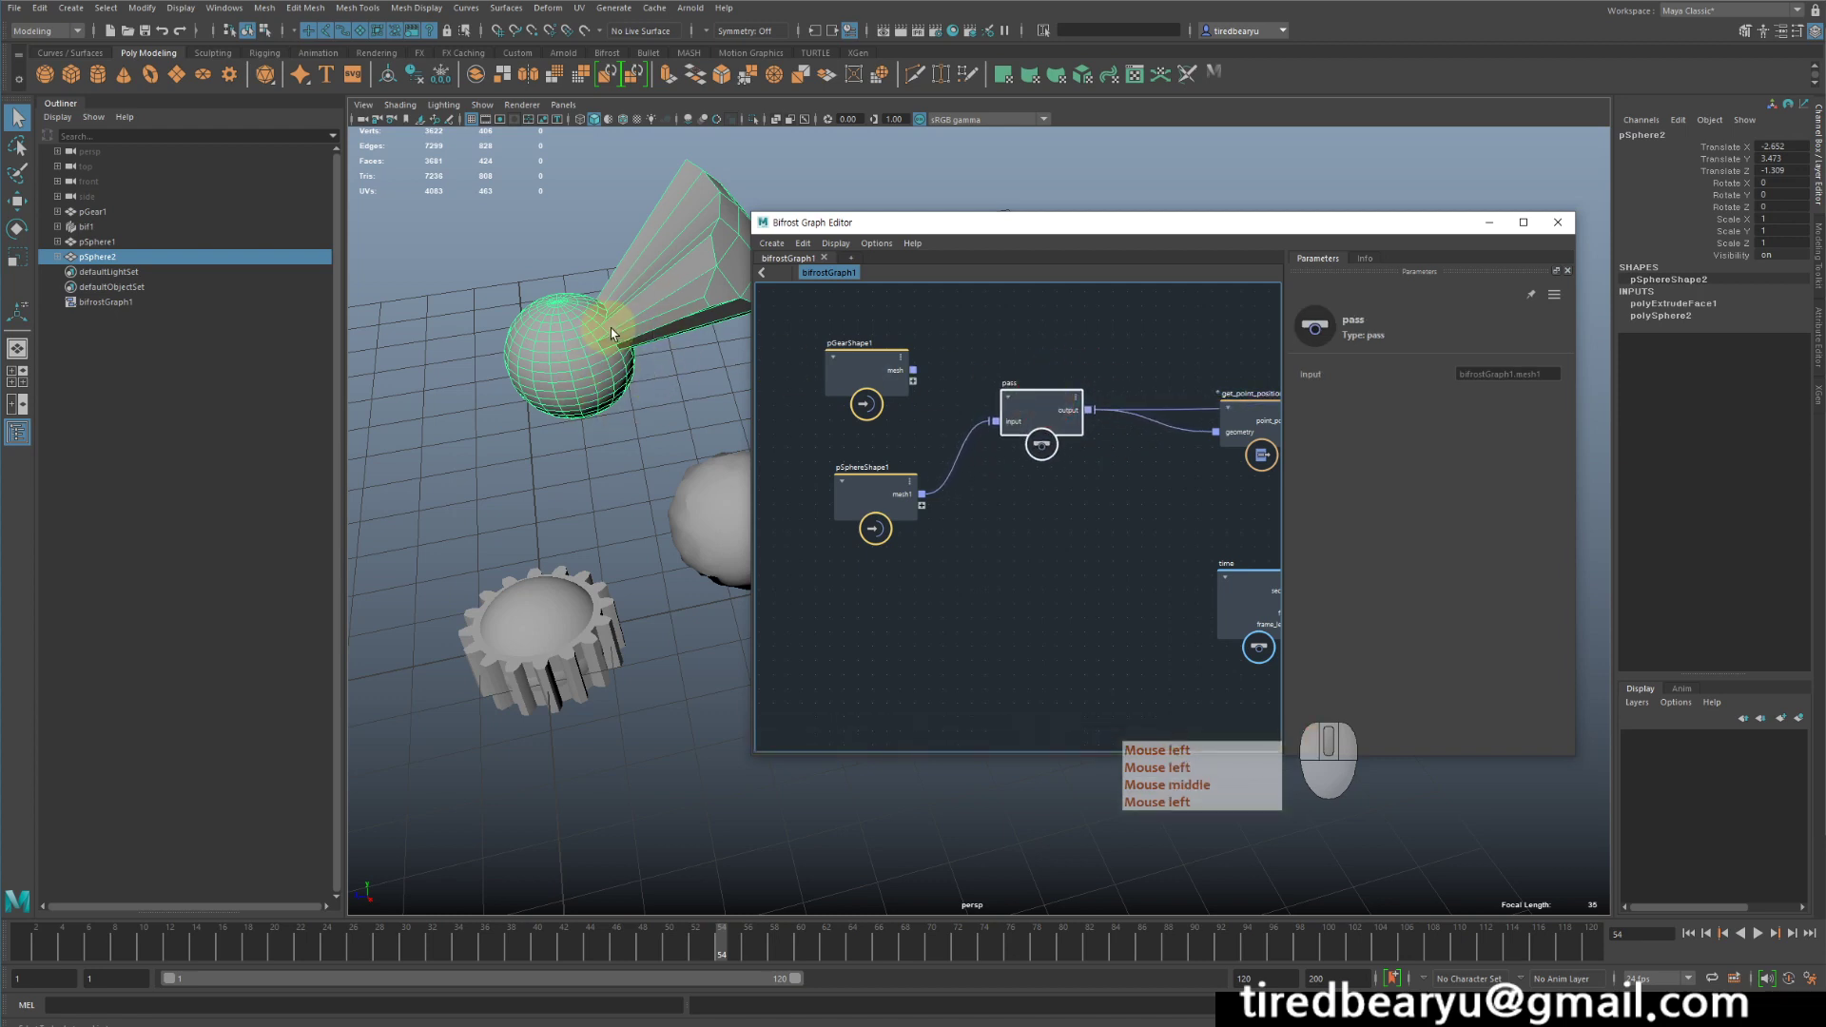
- Delete the second sphere, the one with the extruded faces
click(636, 413)
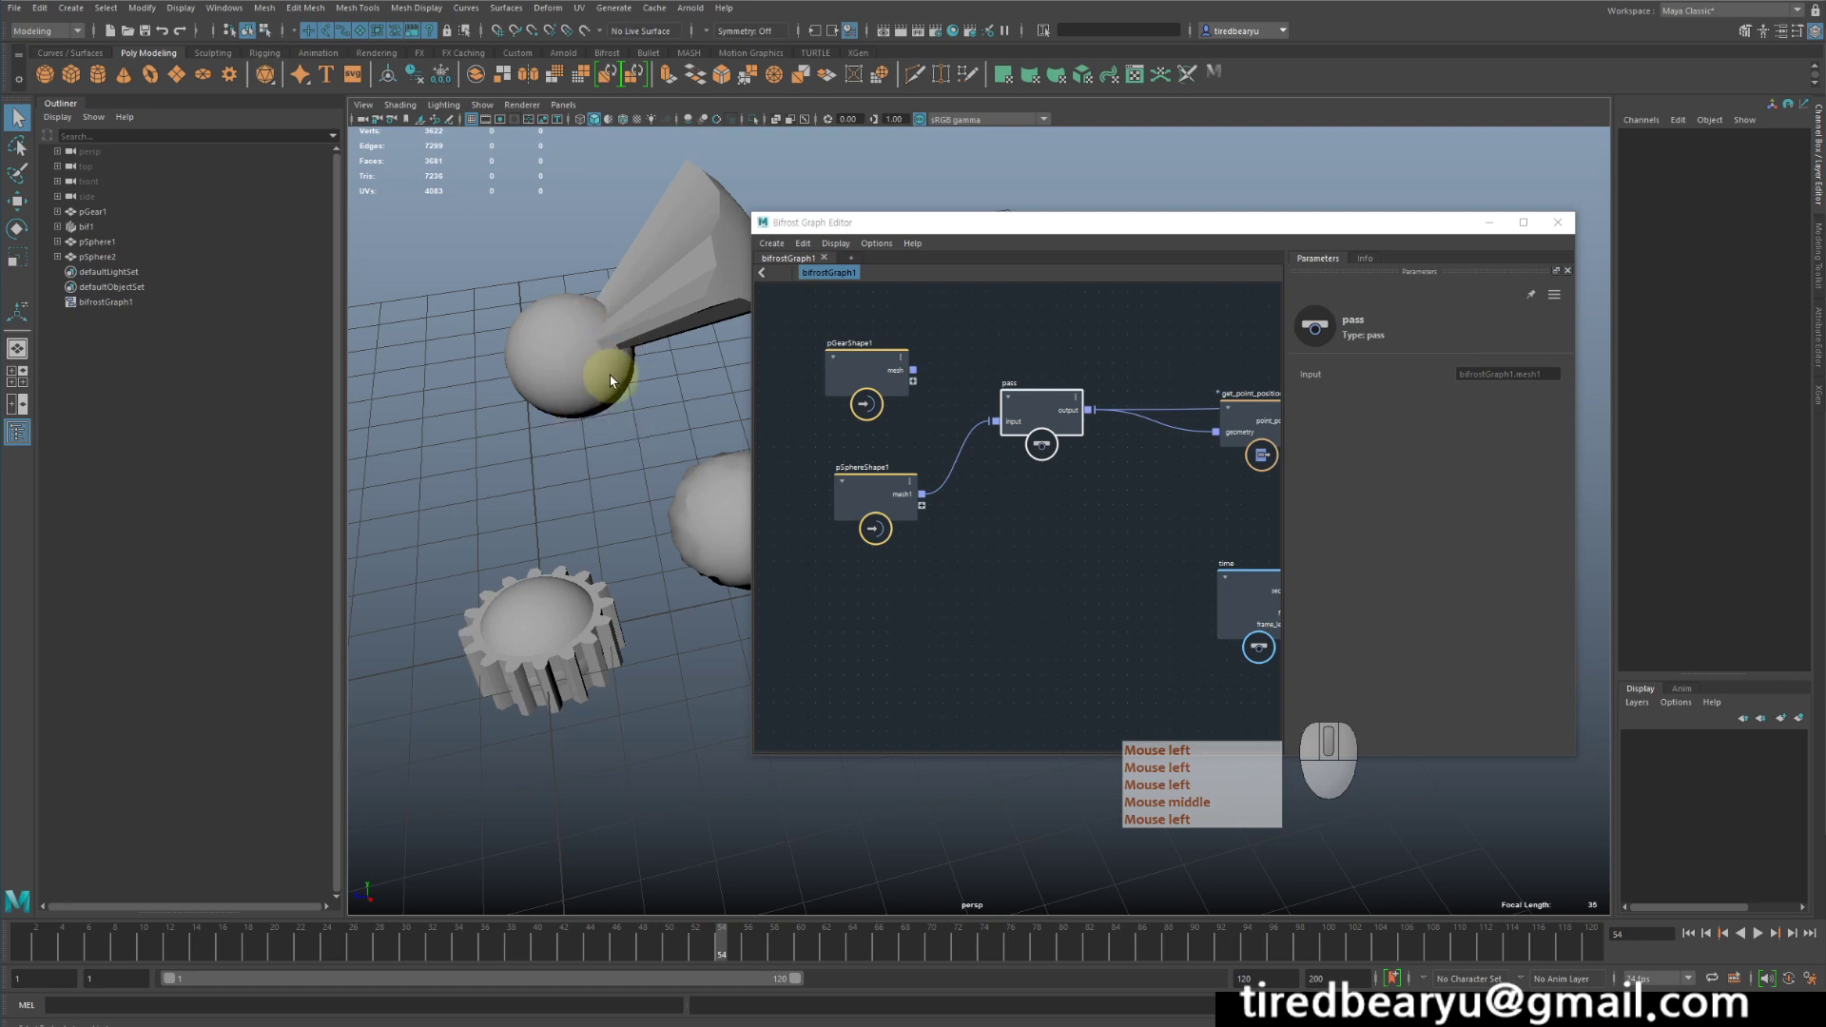
click(611, 373)
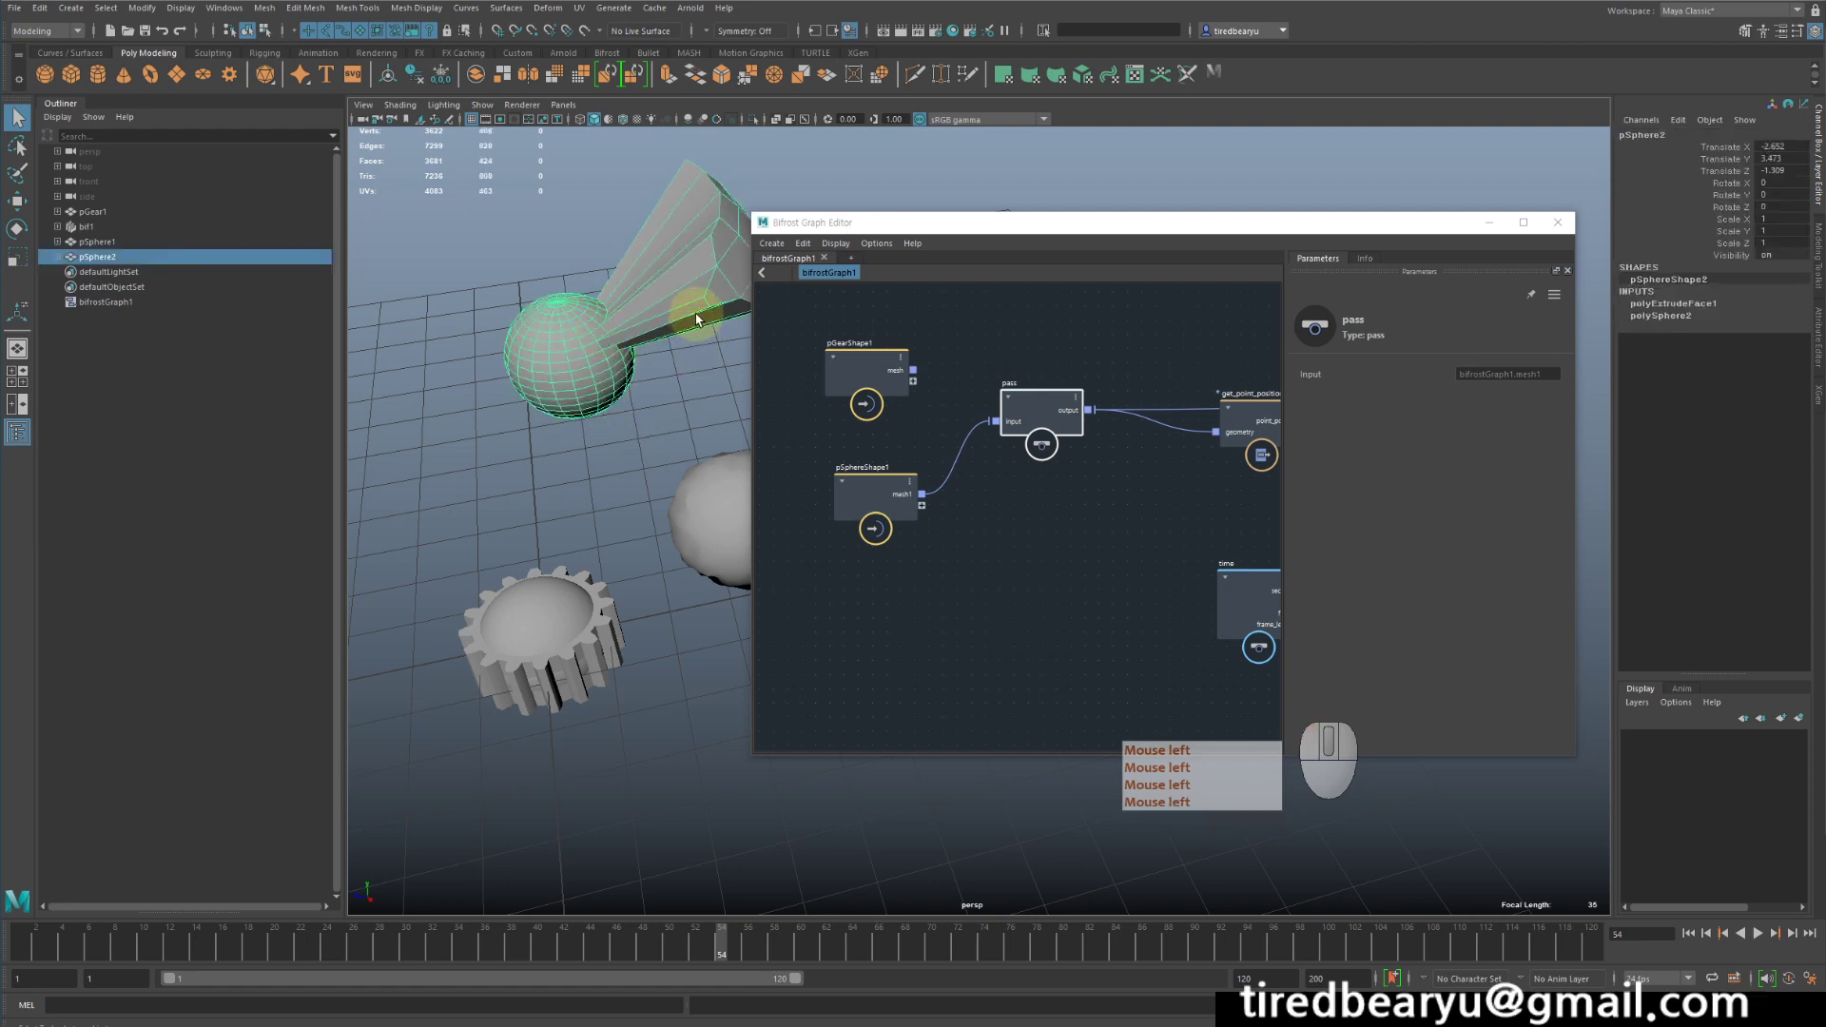
key(Delete)
- Enlarge the Bifrost Graph Editor window and place it beside the gear and deformed sphere, leaving both meshes visible
drag(1004, 229, 1041, 170)
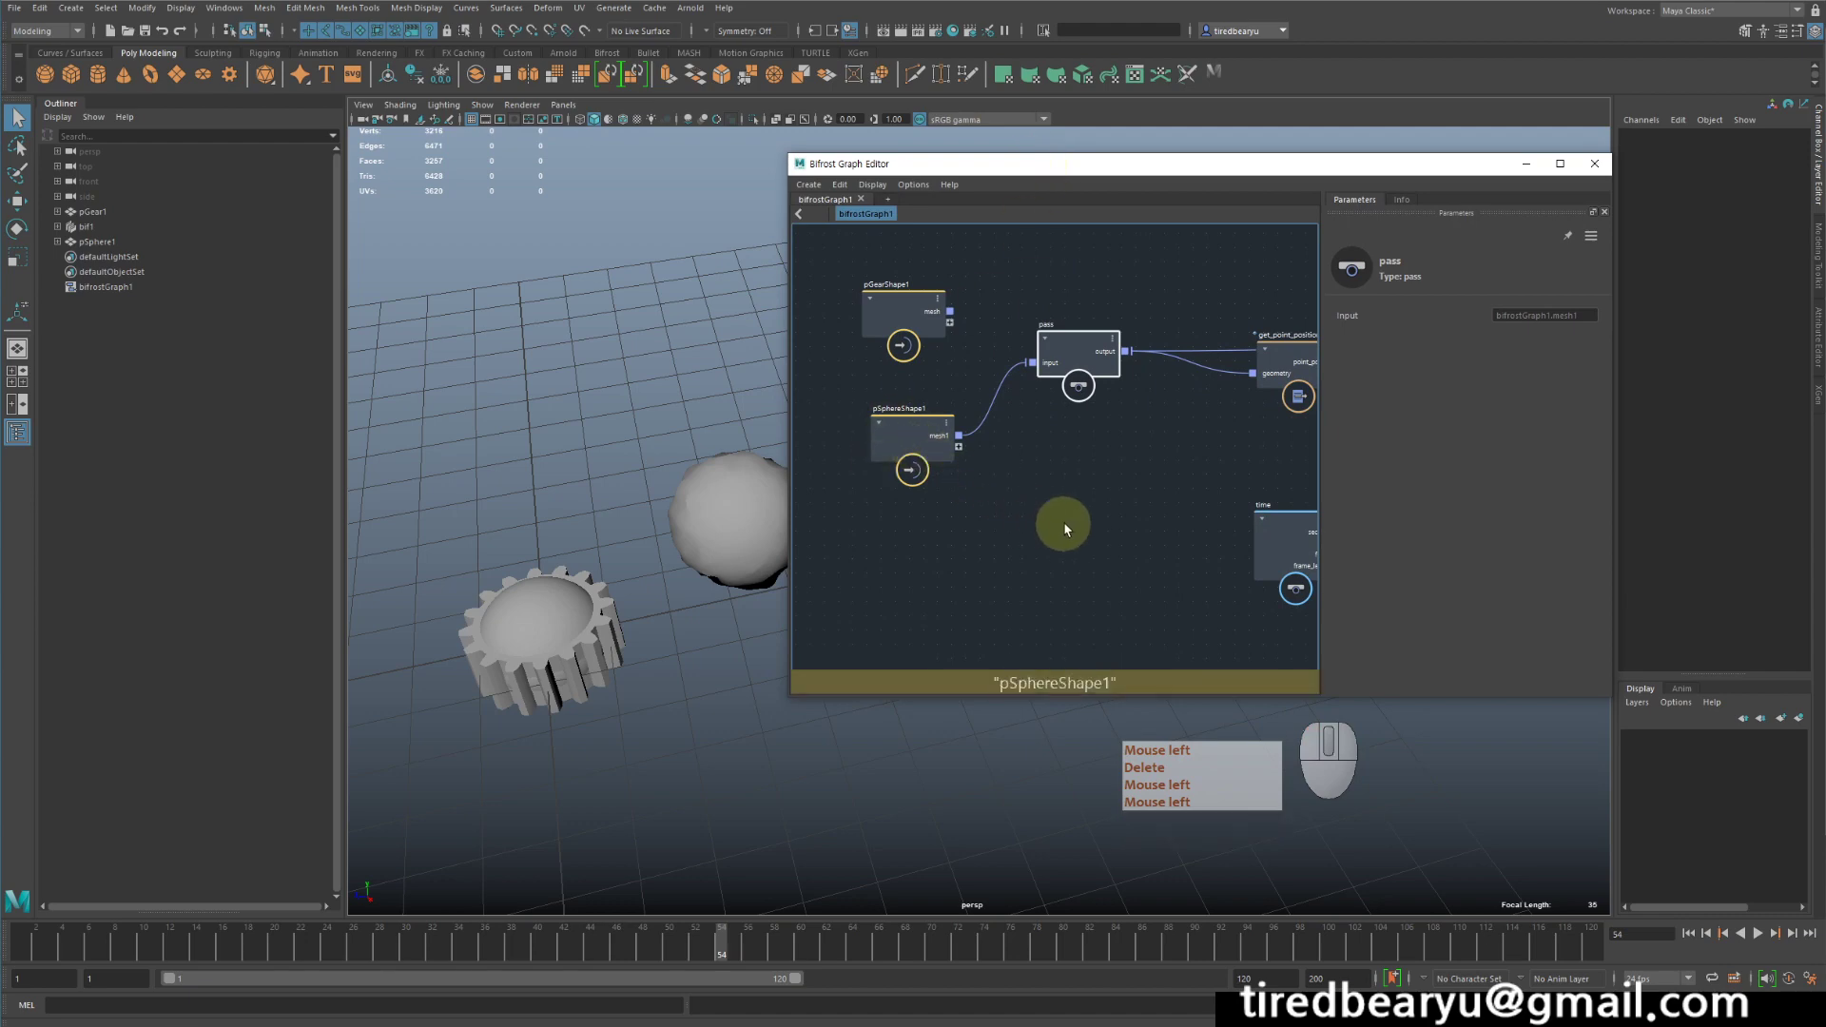
alt+drag(700, 682, 694, 661)
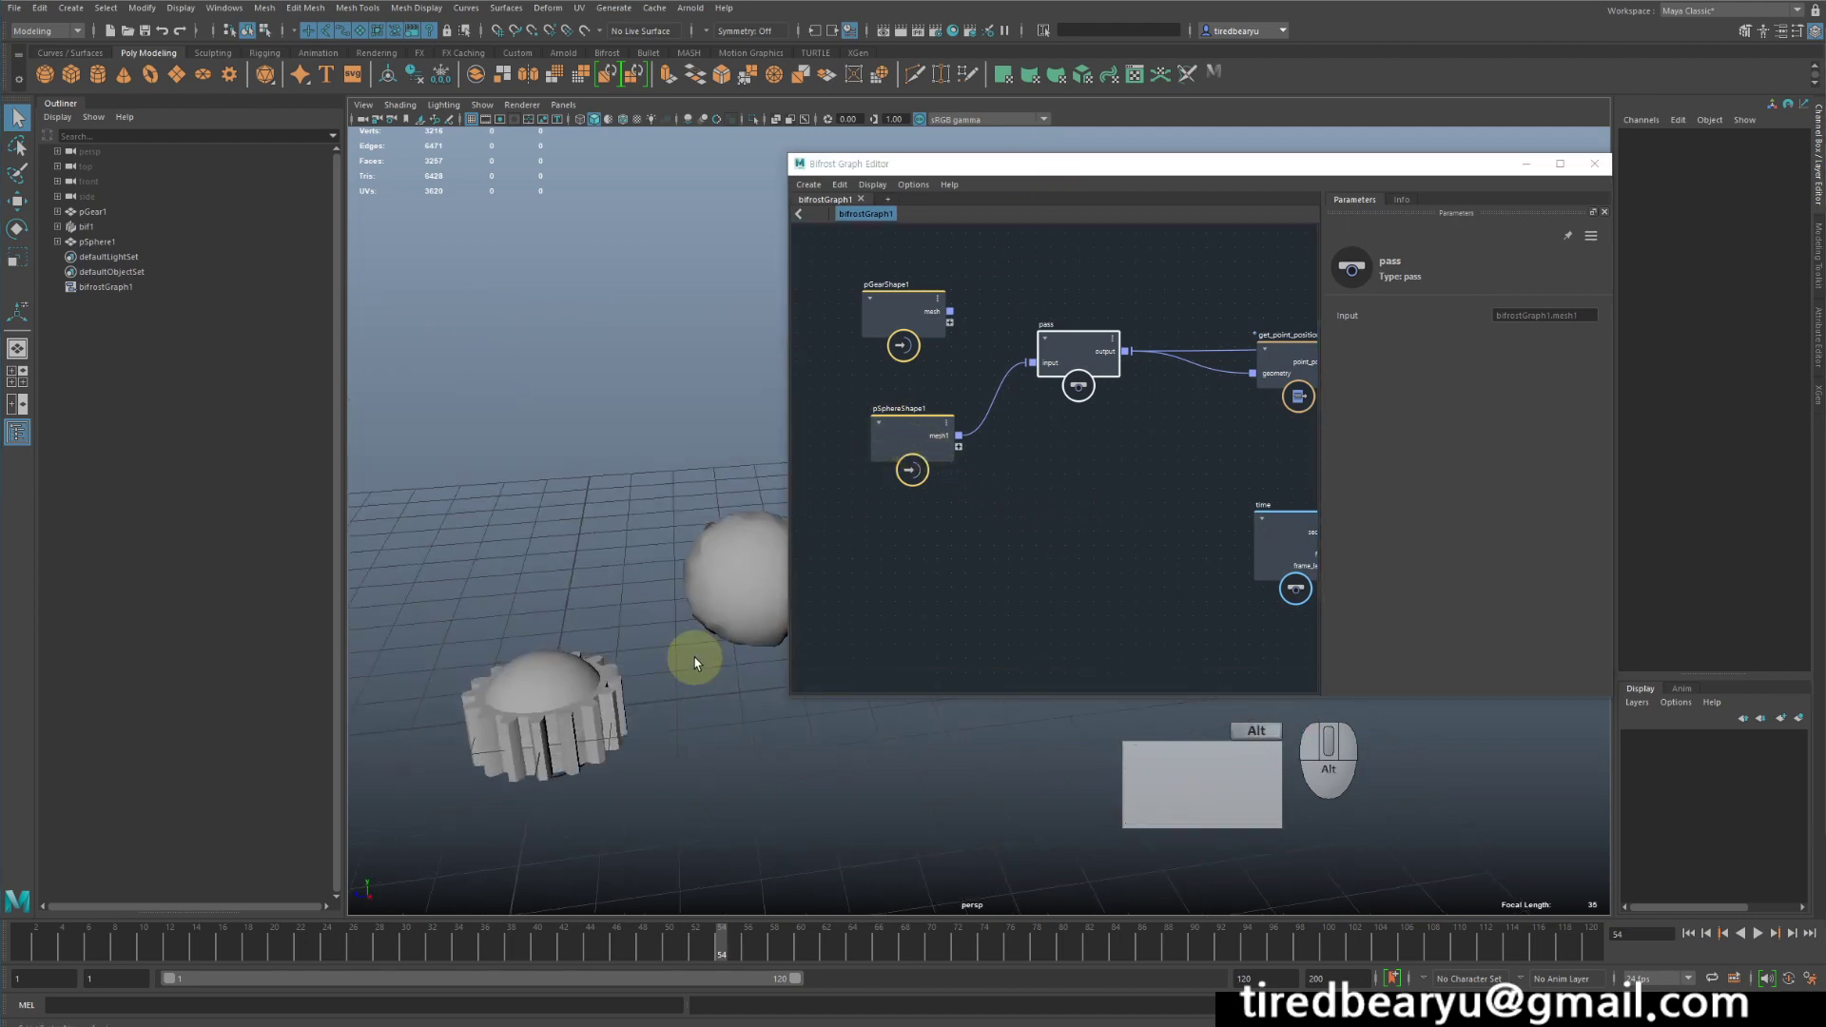
alt+middle_drag(694, 661, 646, 528)
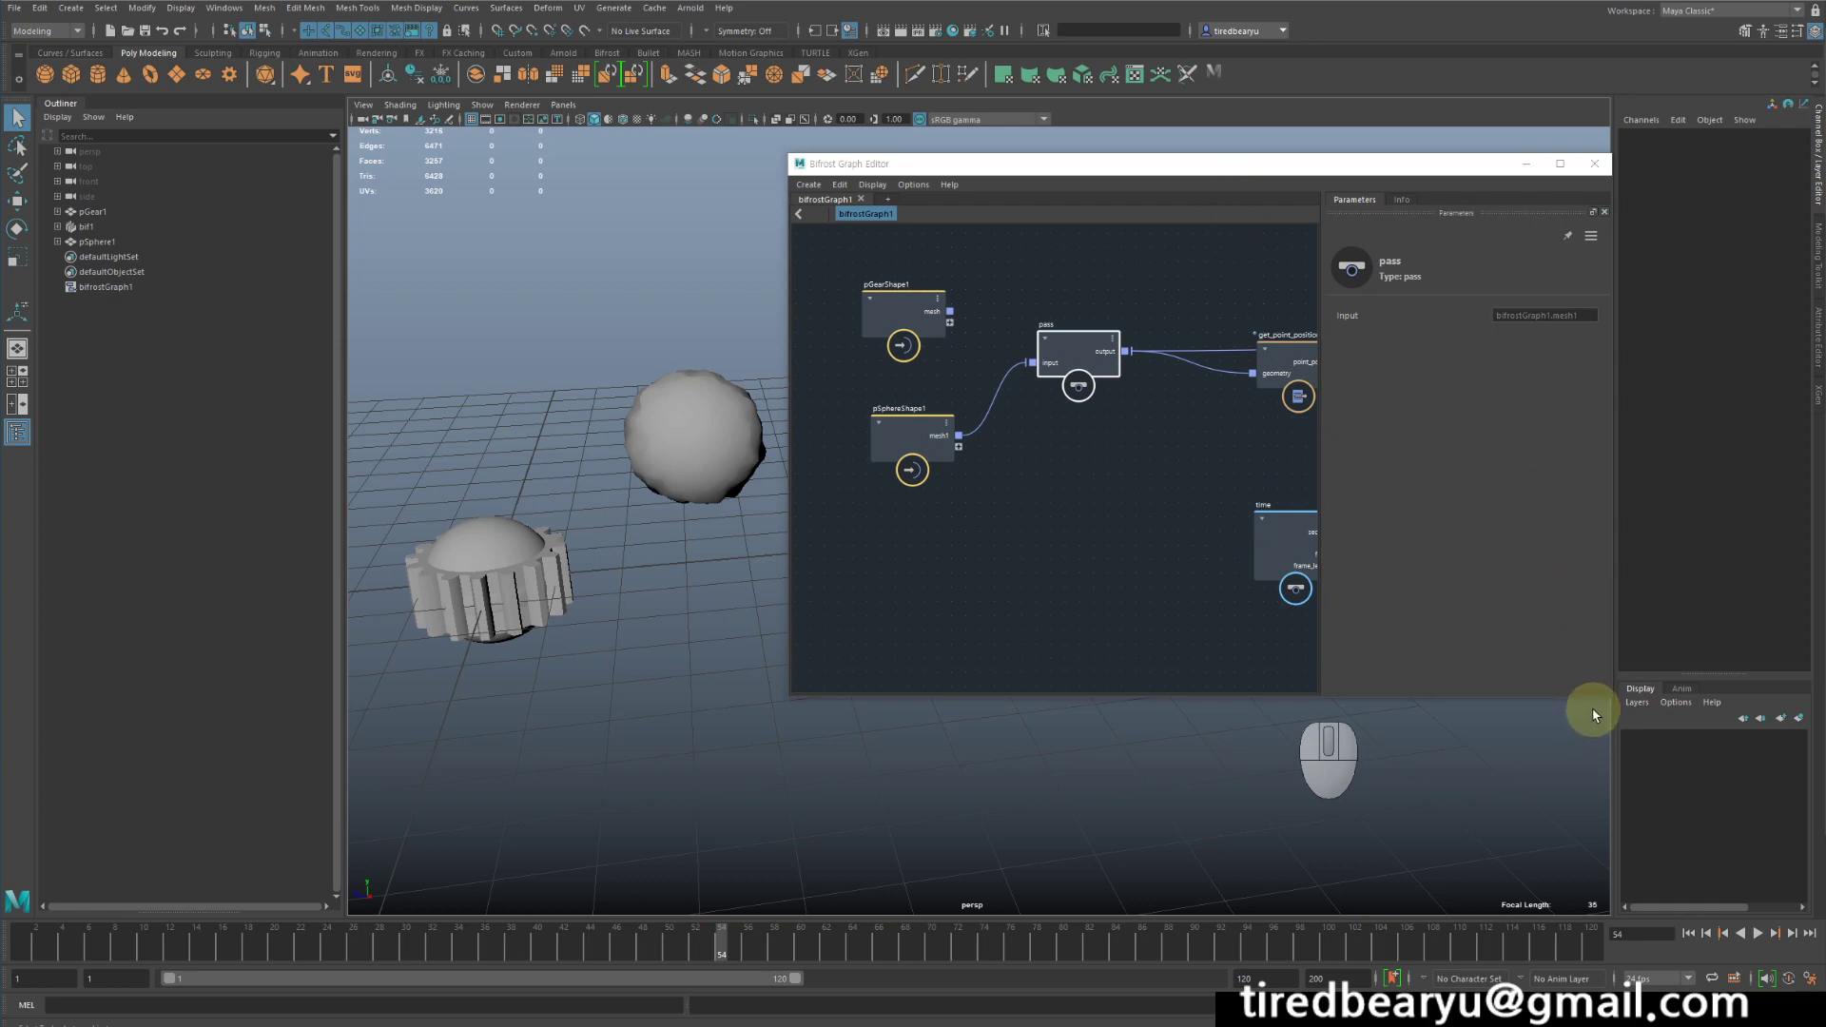
drag(1606, 697, 1710, 873)
drag(1292, 170, 1308, 119)
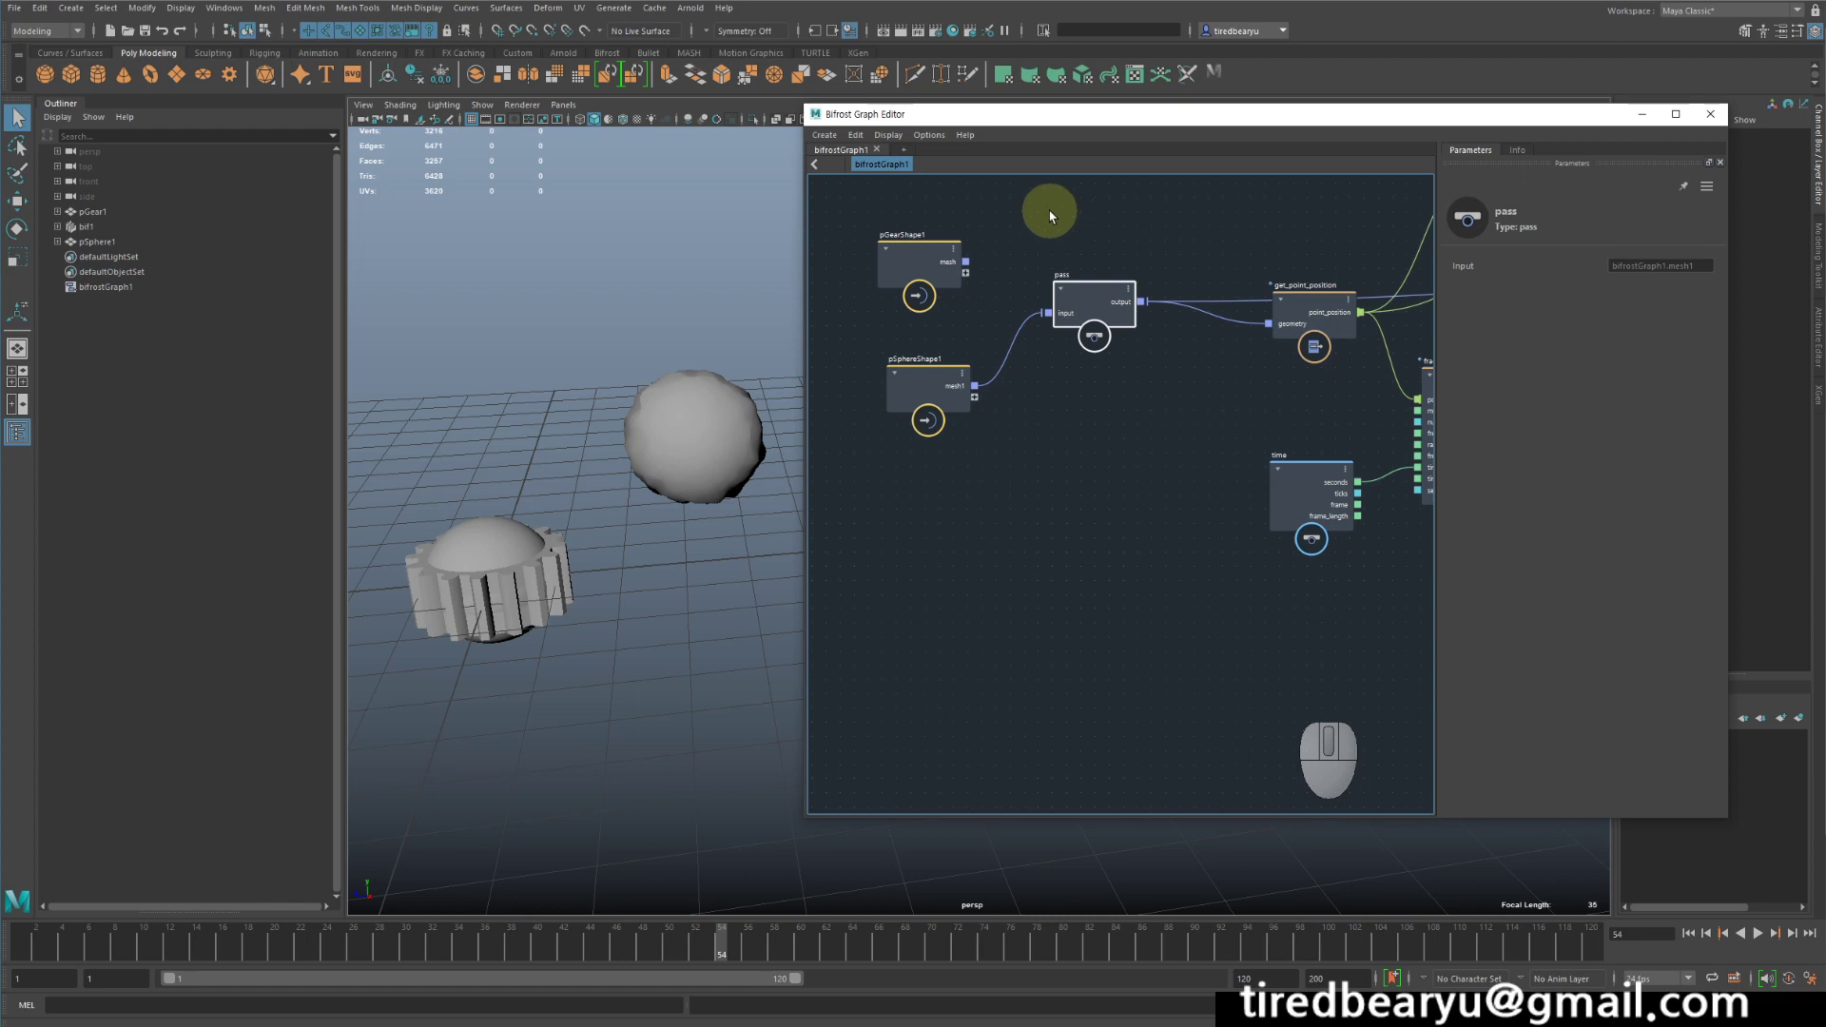
middle_drag(1174, 437, 1097, 561)
scroll(1113, 477, down, 3)
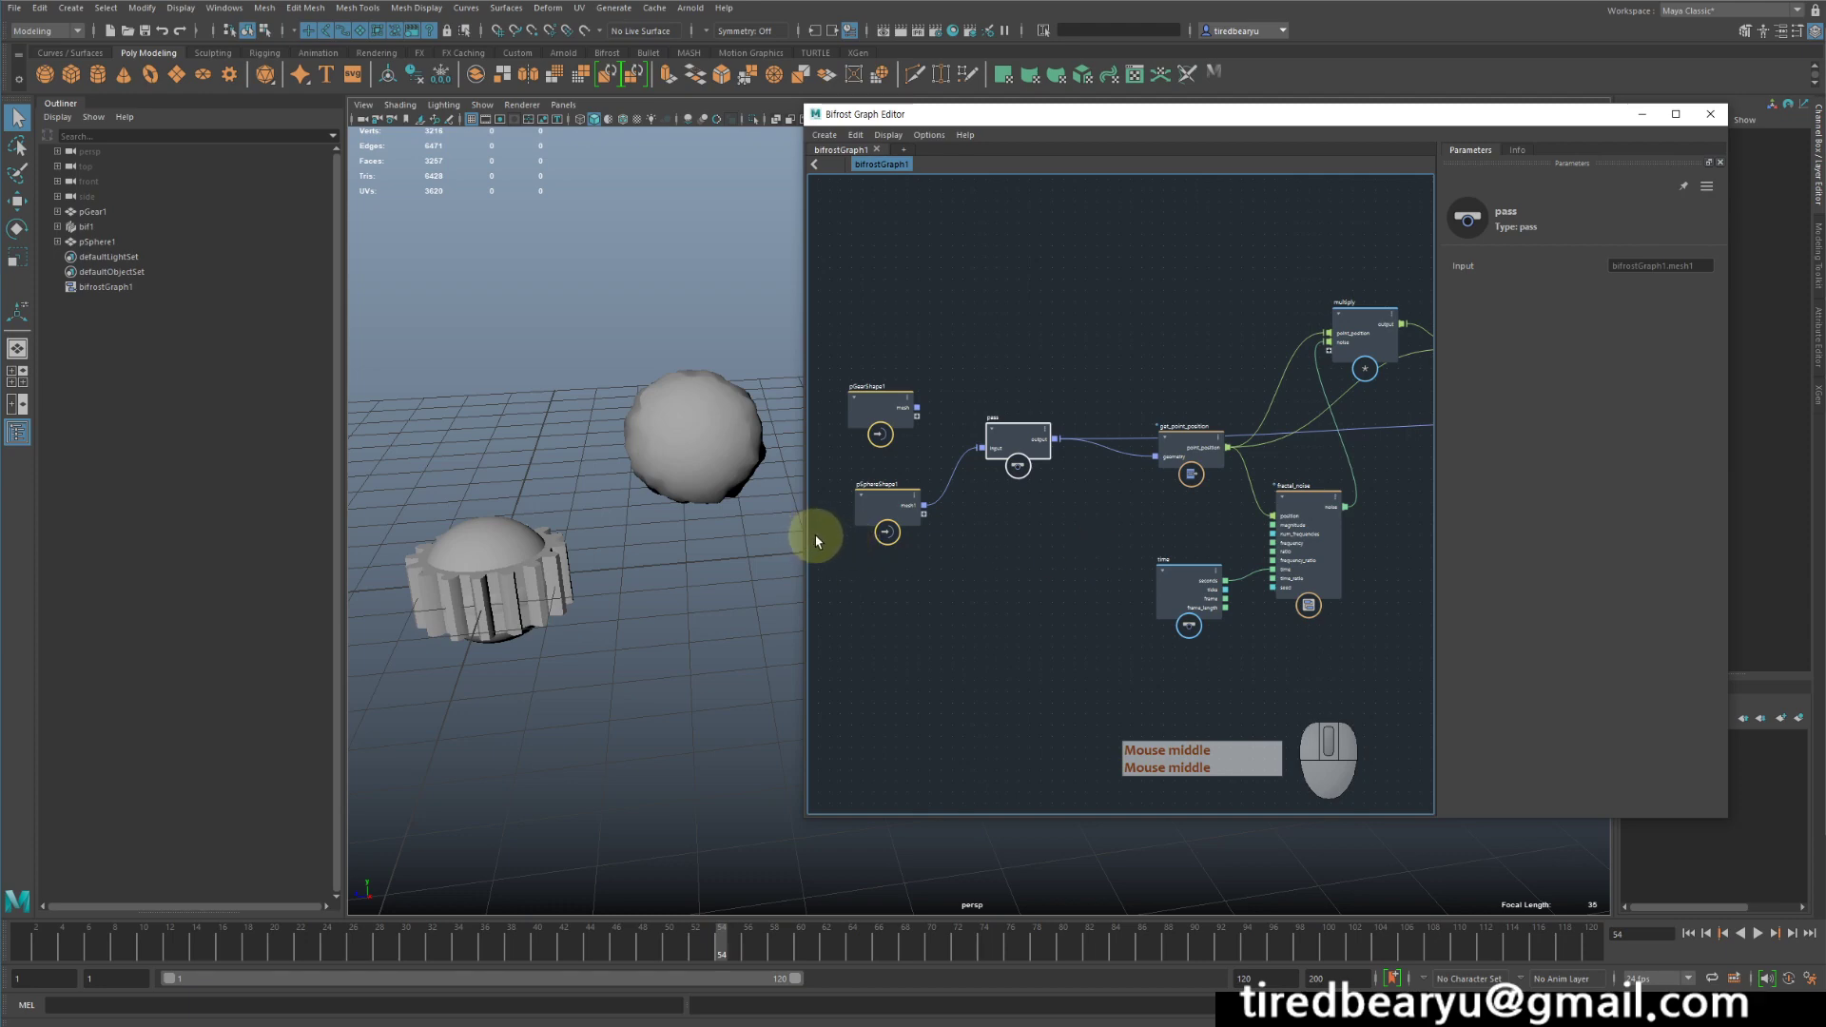
drag(804, 531, 743, 525)
middle_drag(968, 596, 1036, 628)
drag(1068, 115, 1103, 100)
- Select the deformed sphere and examine the graph's node chain from the mesh inputs through fractal_noise, multiply and add
click(683, 495)
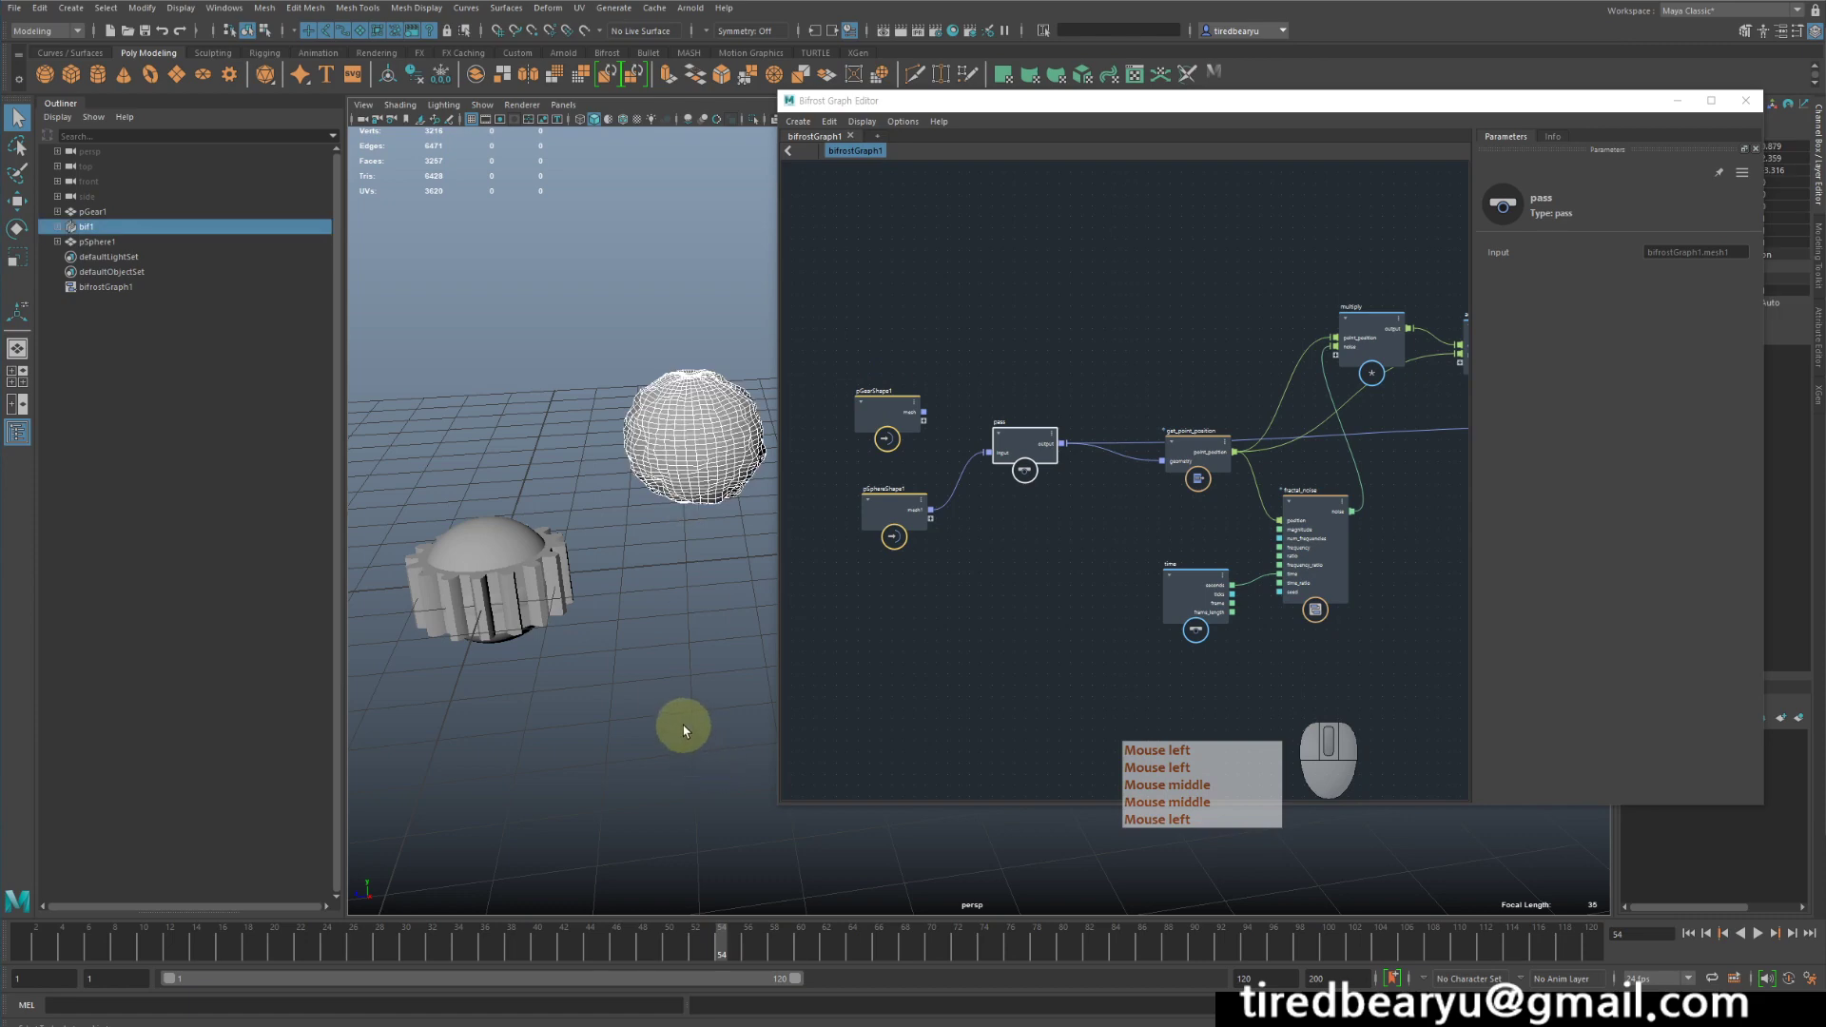
scroll(1175, 549, down, 2)
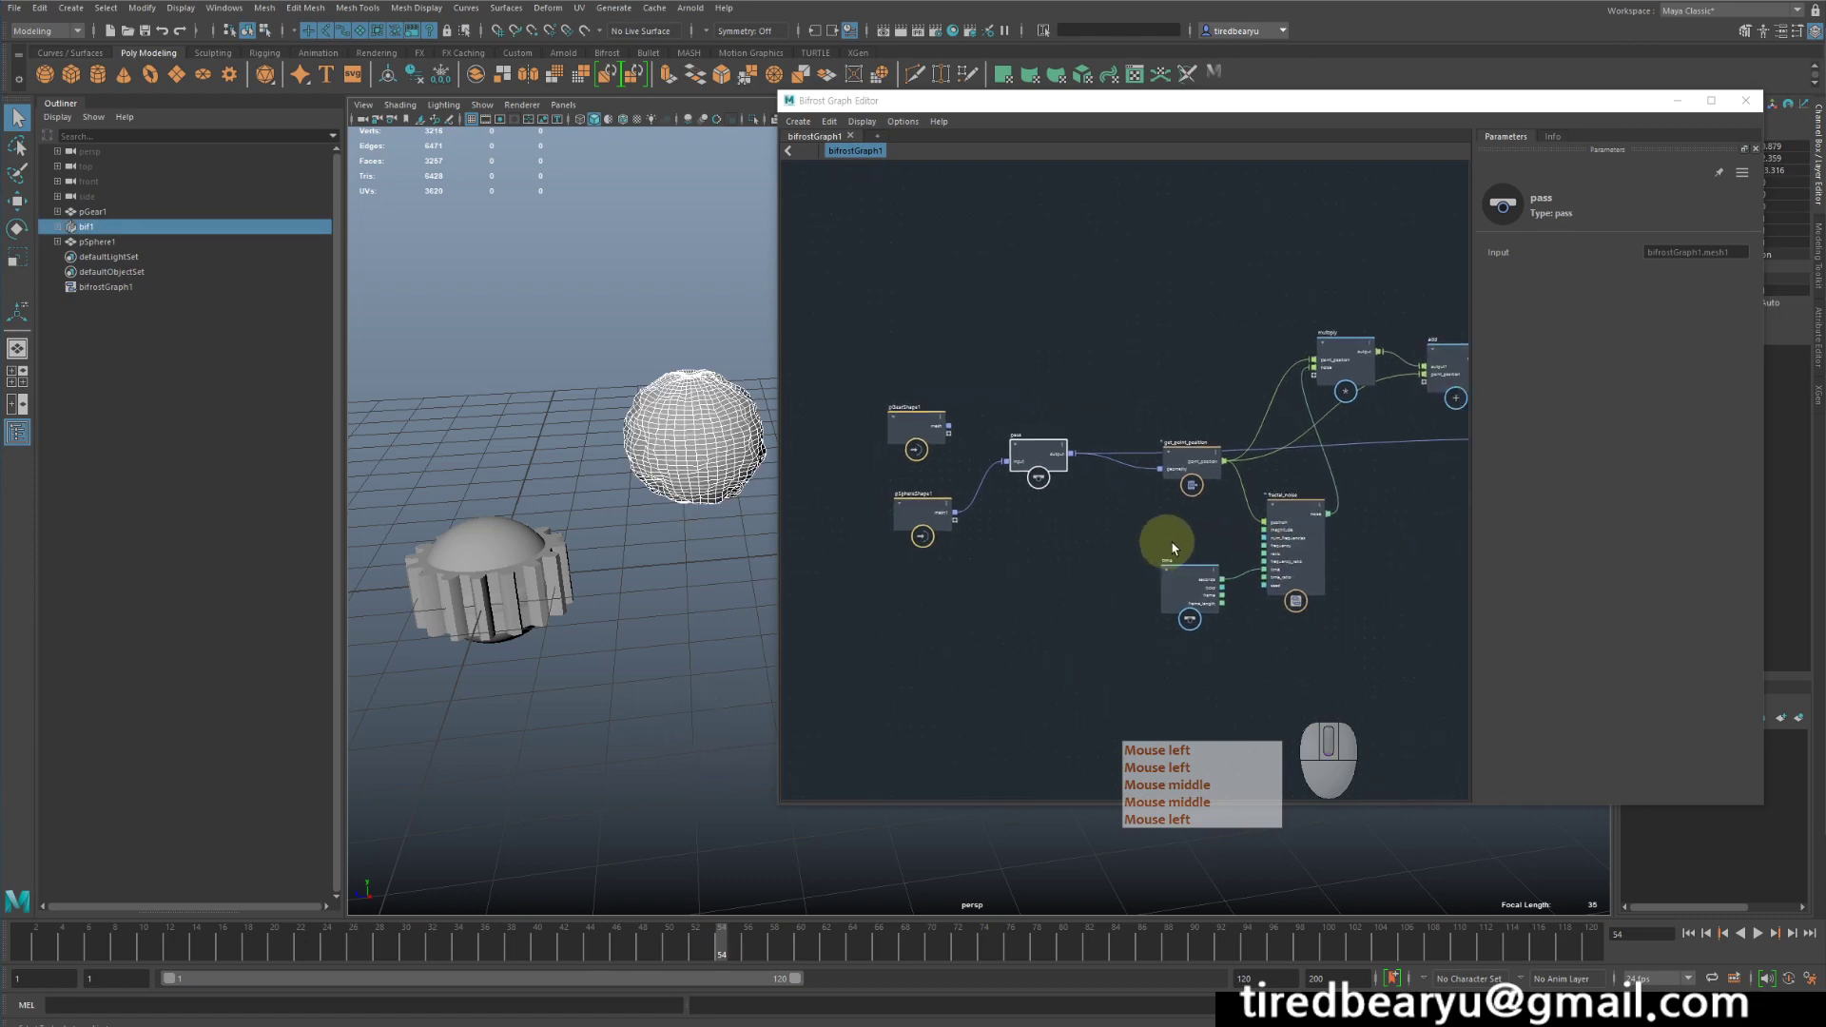
scroll(1127, 568, up, 3)
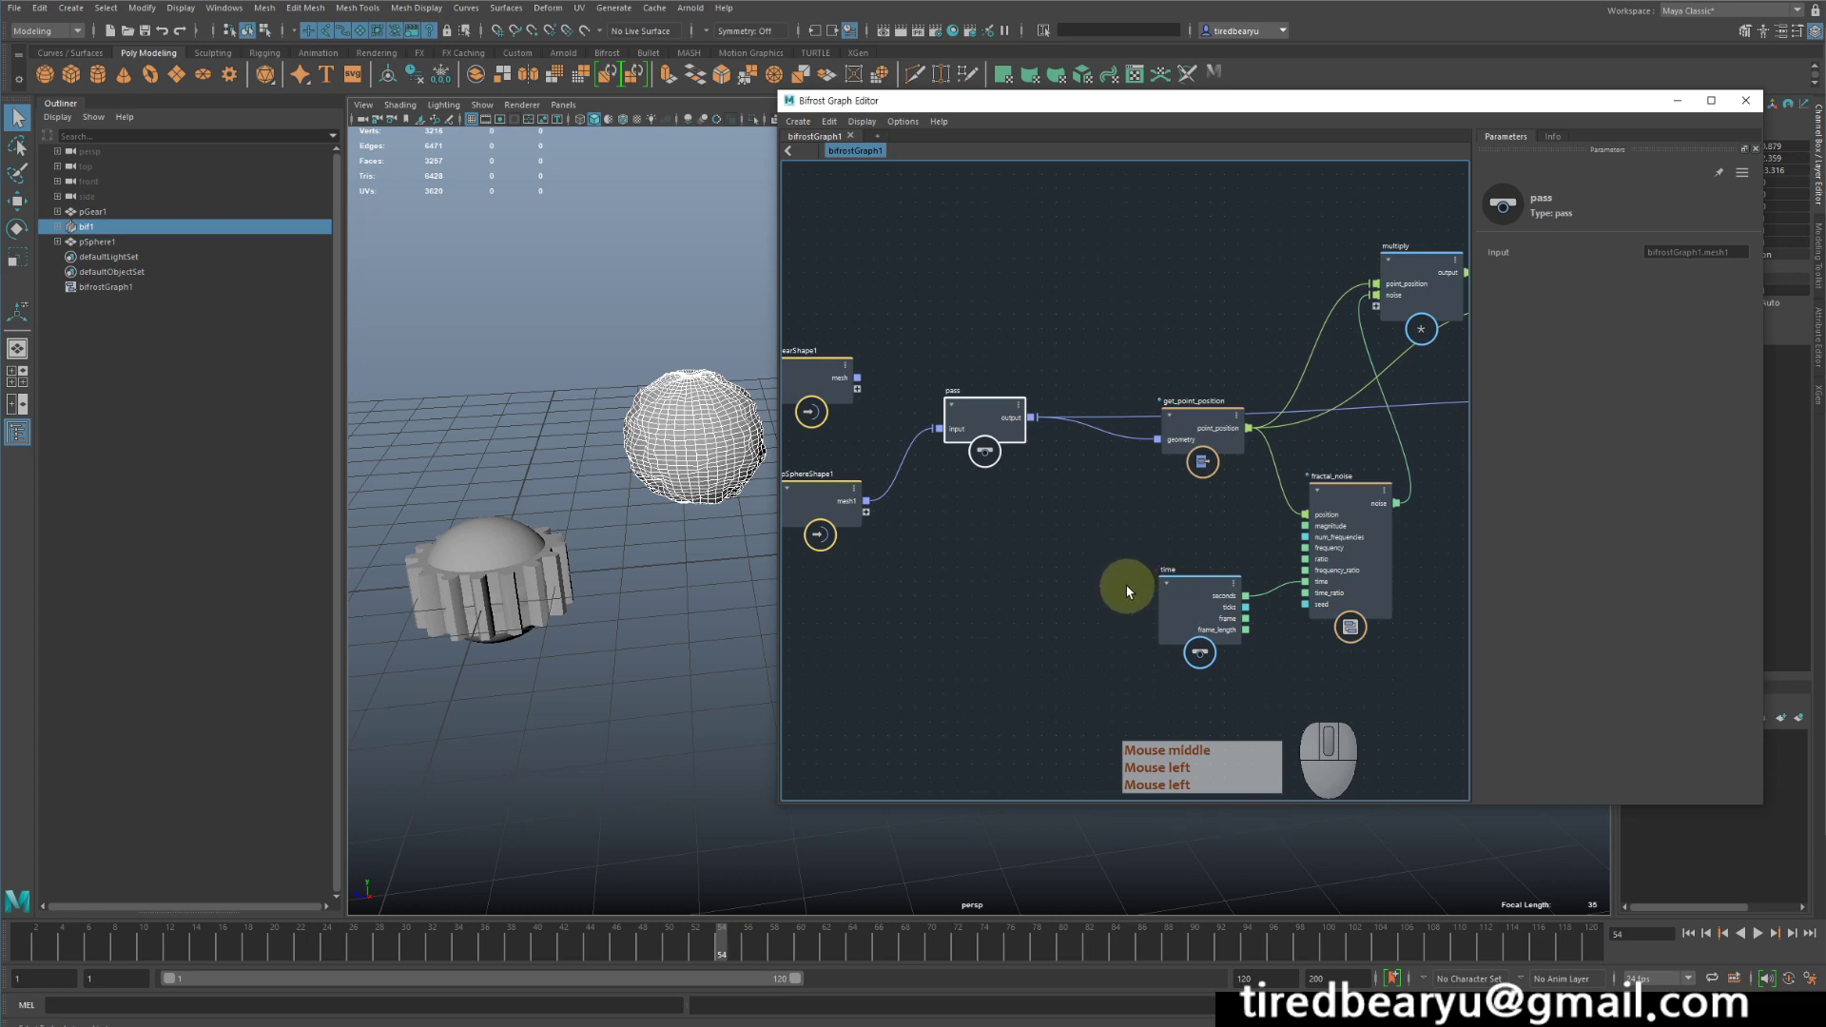
scroll(1123, 592, down, 3)
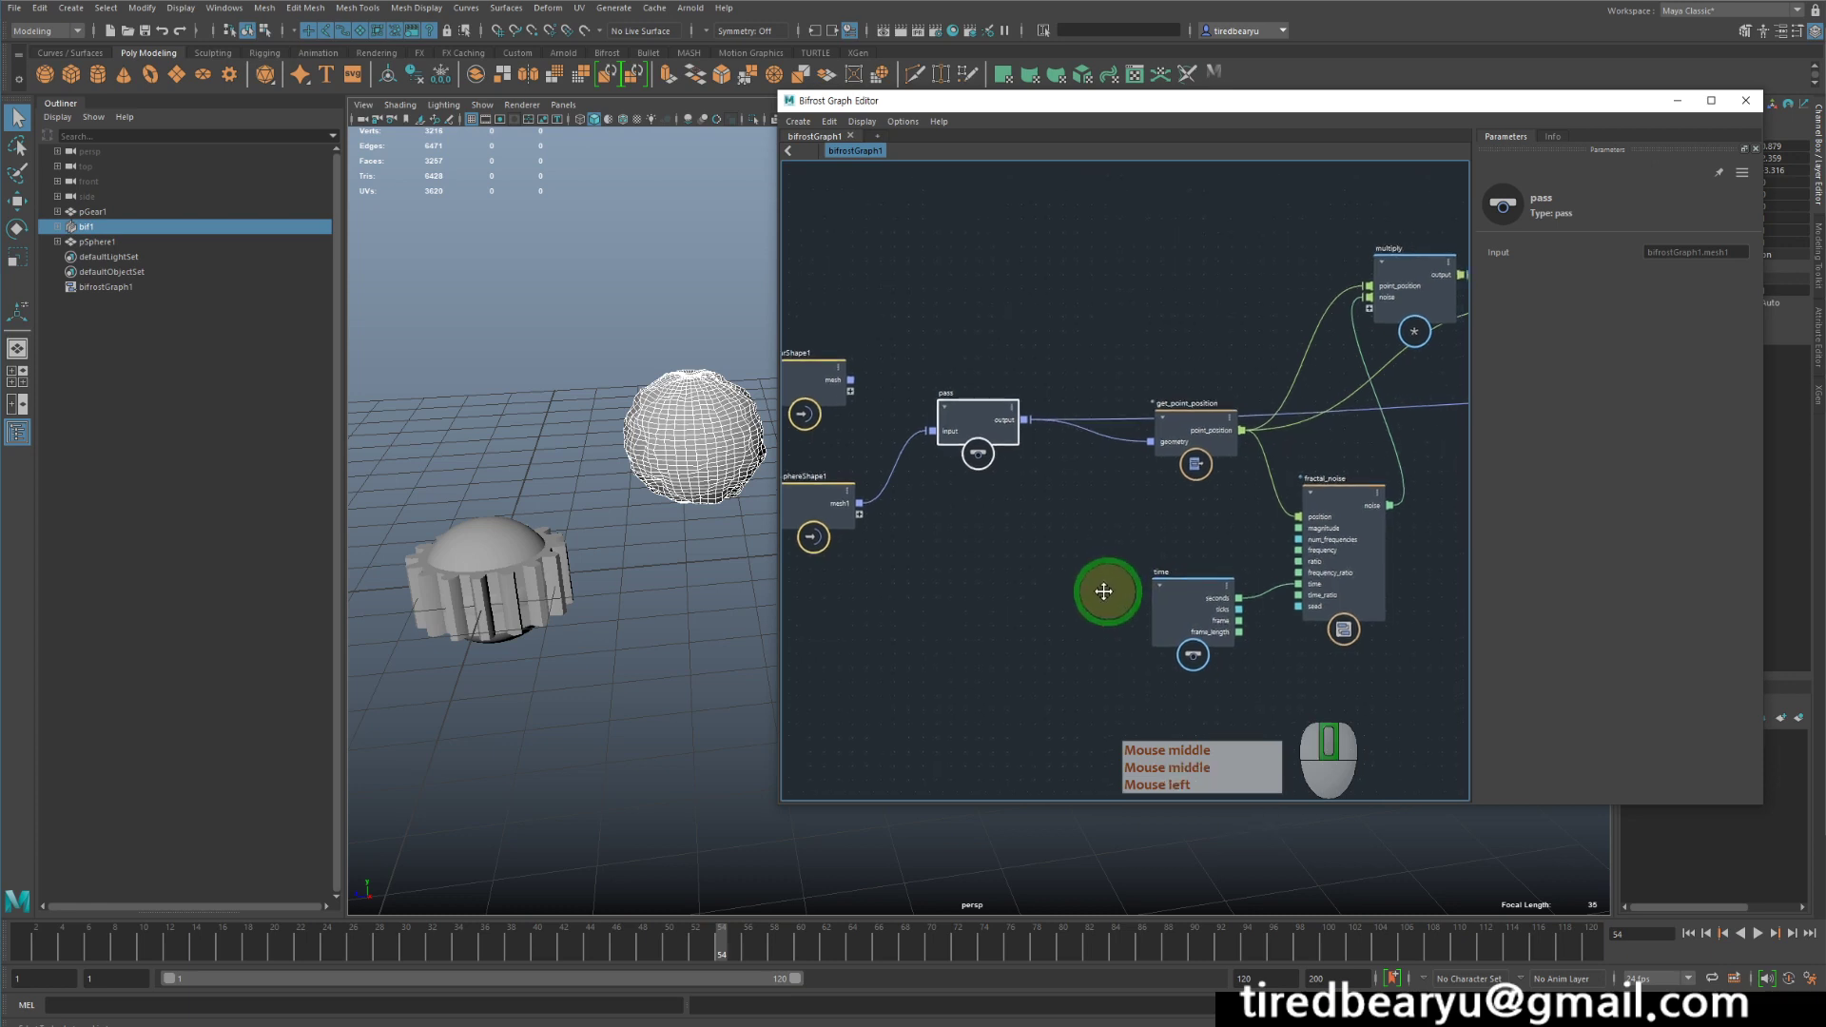
middle_drag(1075, 569, 1308, 400)
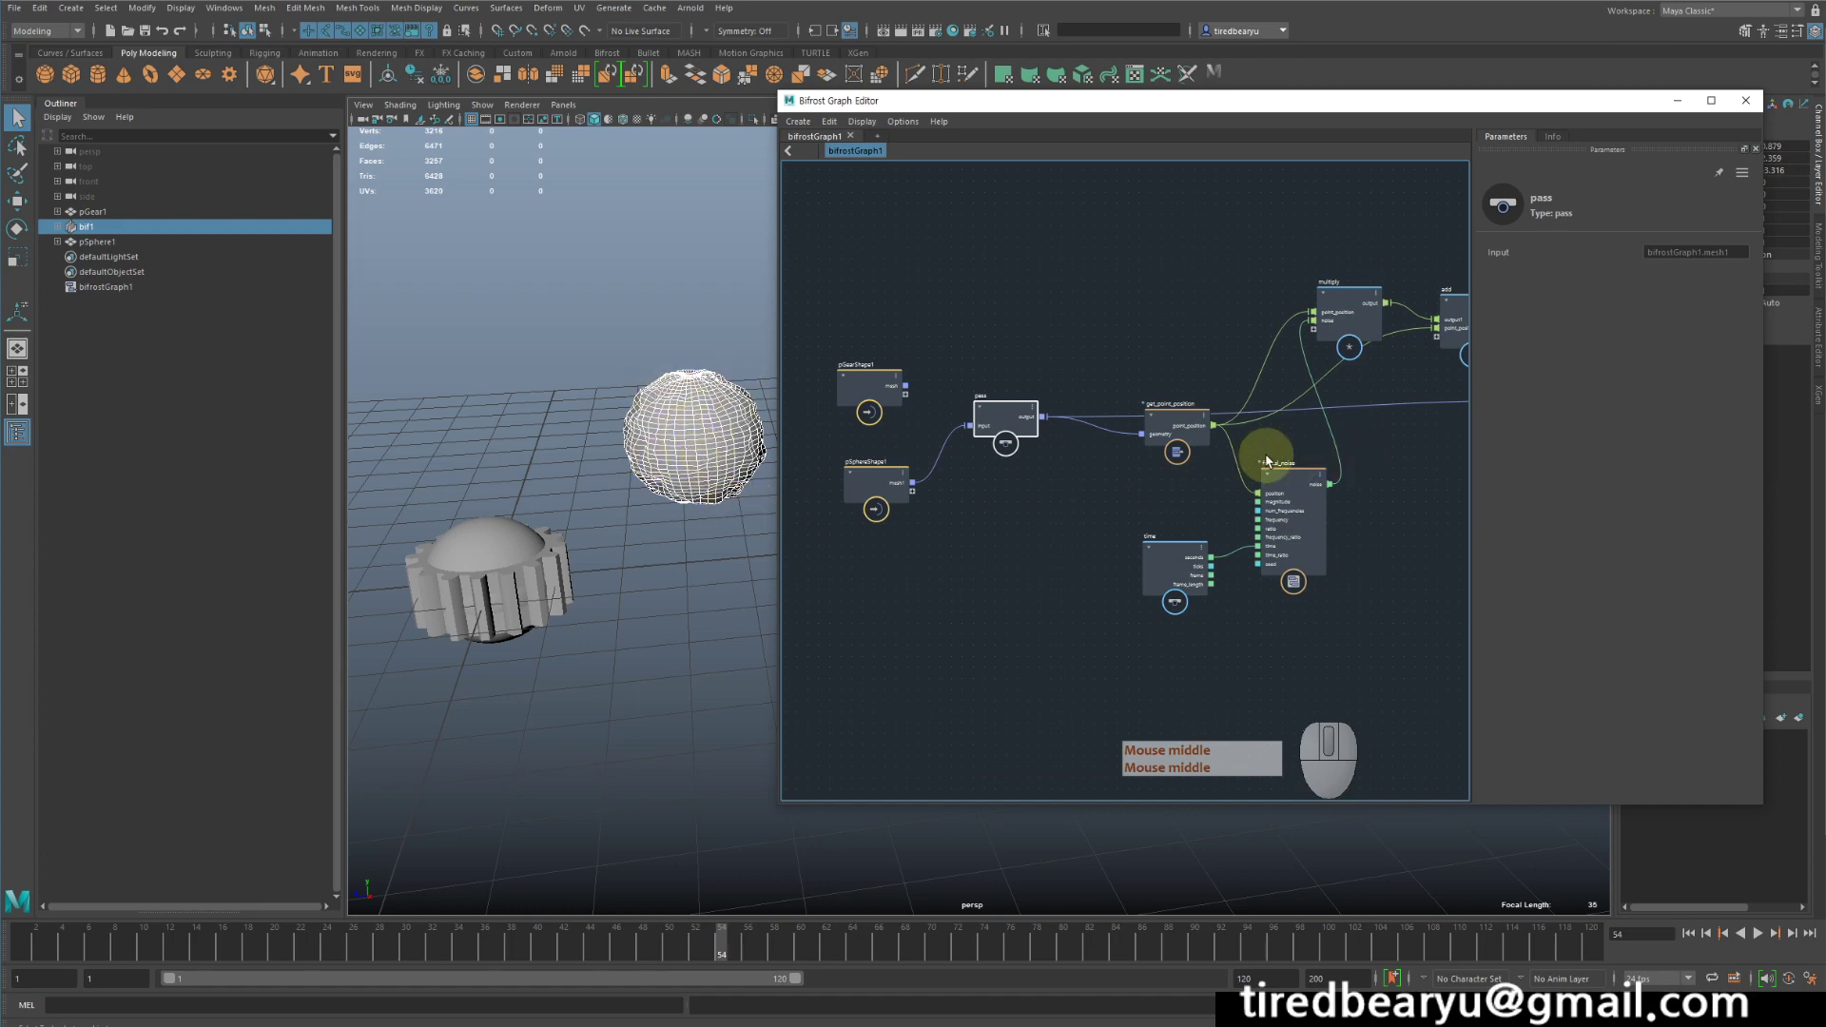
middle_drag(1296, 489, 1241, 524)
scroll(1286, 493, down, 2)
middle_drag(982, 281, 1080, 244)
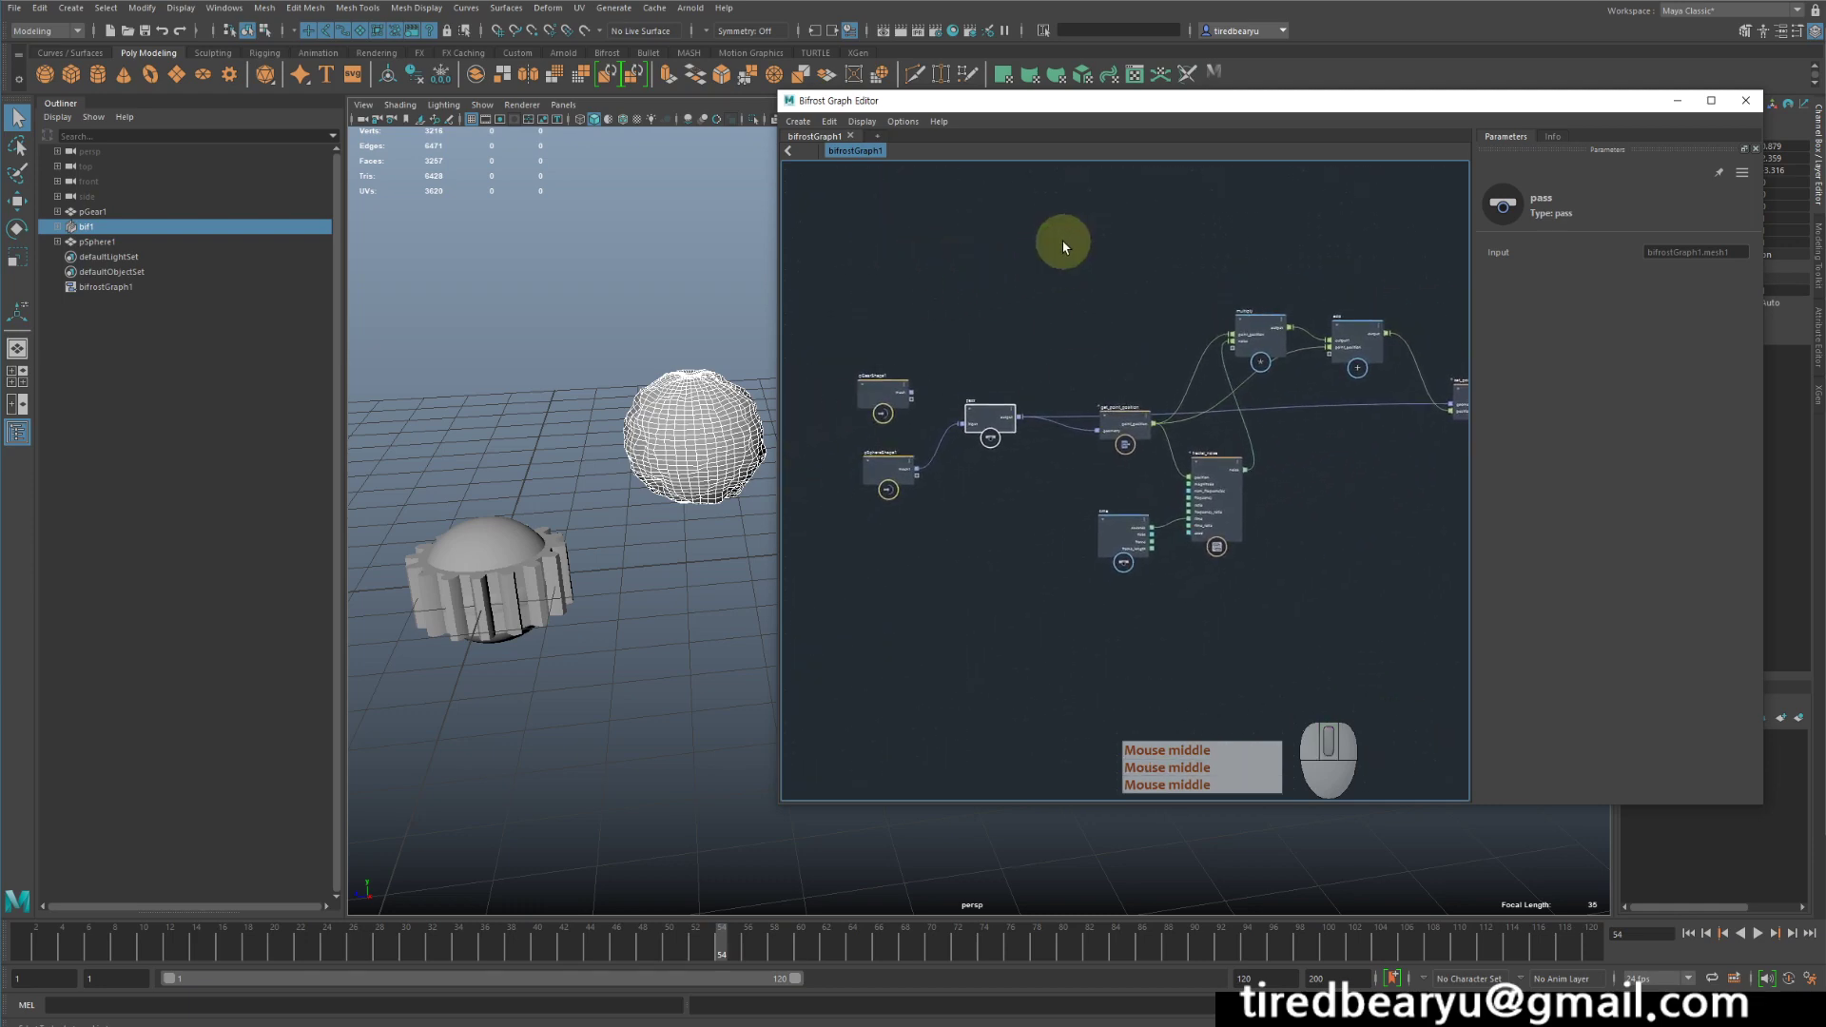
- Delete all the noise deformation nodes between the mesh inputs and the output, including pass, get_point_position, time, fractal_noise, multiply and add
drag(1122, 312, 1432, 646)
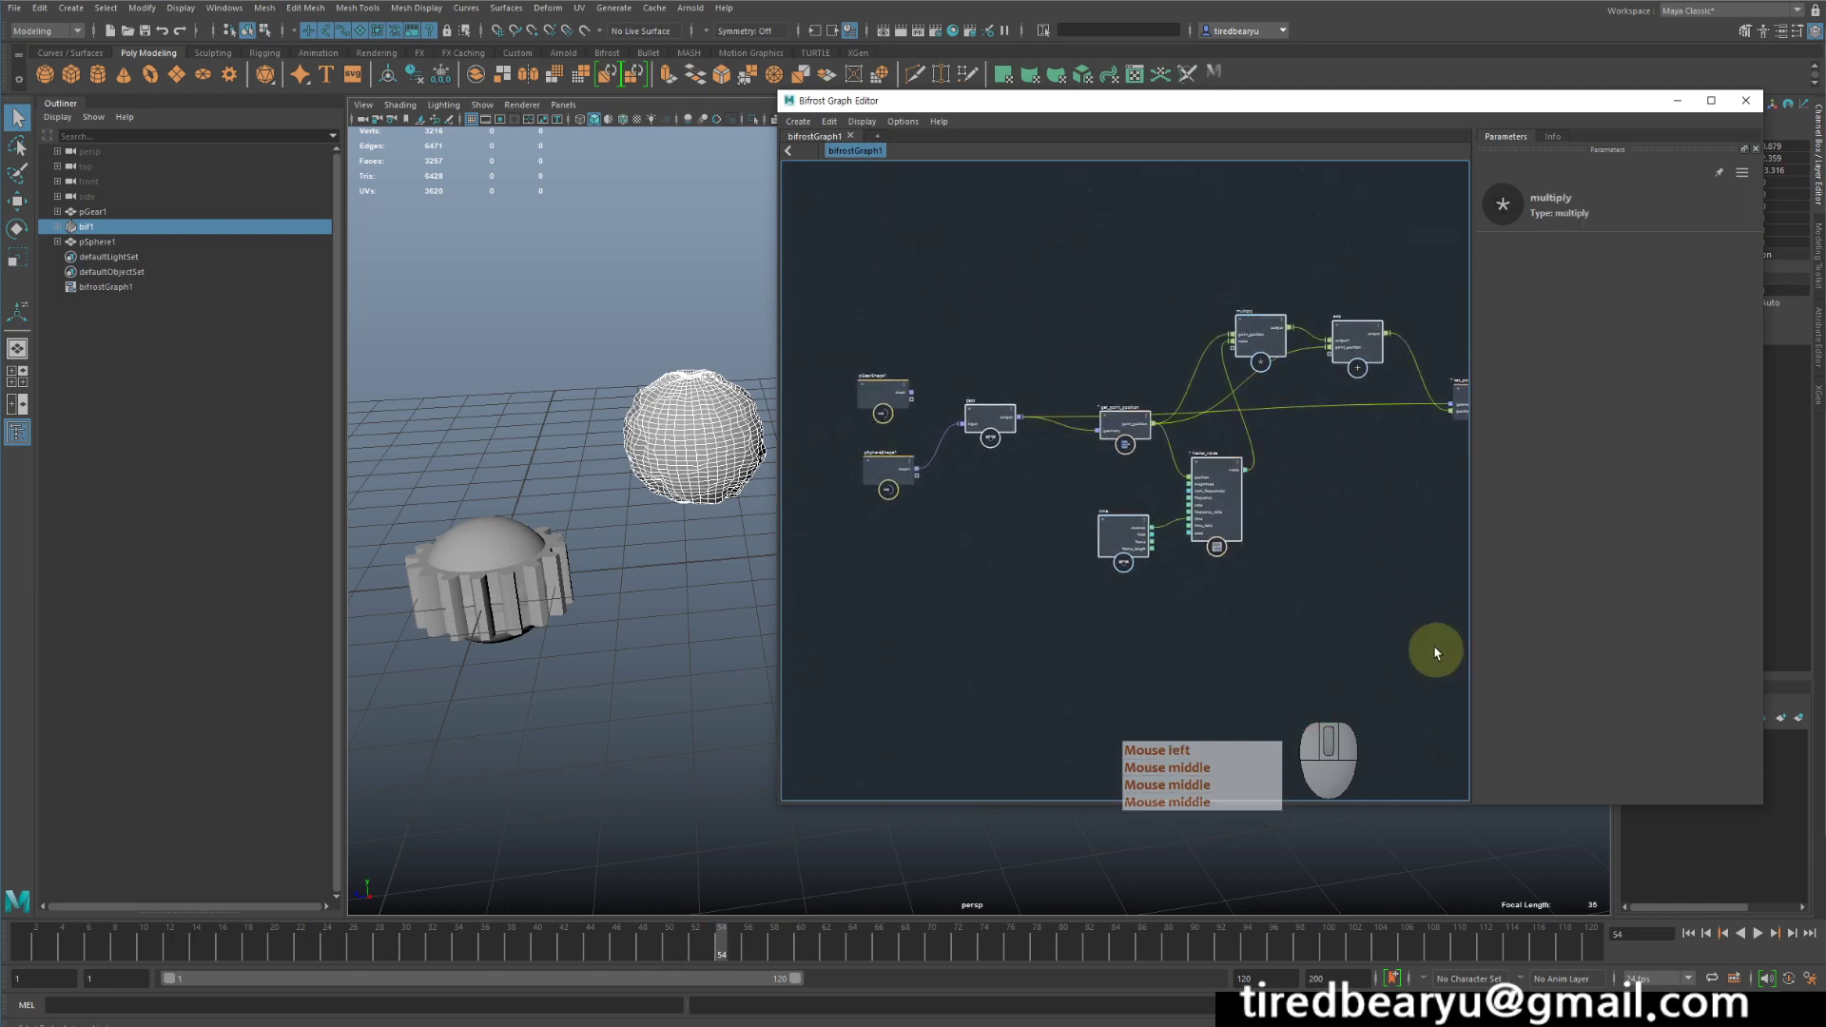
middle_drag(1388, 574, 1273, 565)
drag(1390, 648, 846, 226)
key(Delete)
middle_drag(991, 311, 1251, 334)
scroll(1133, 445, up, 3)
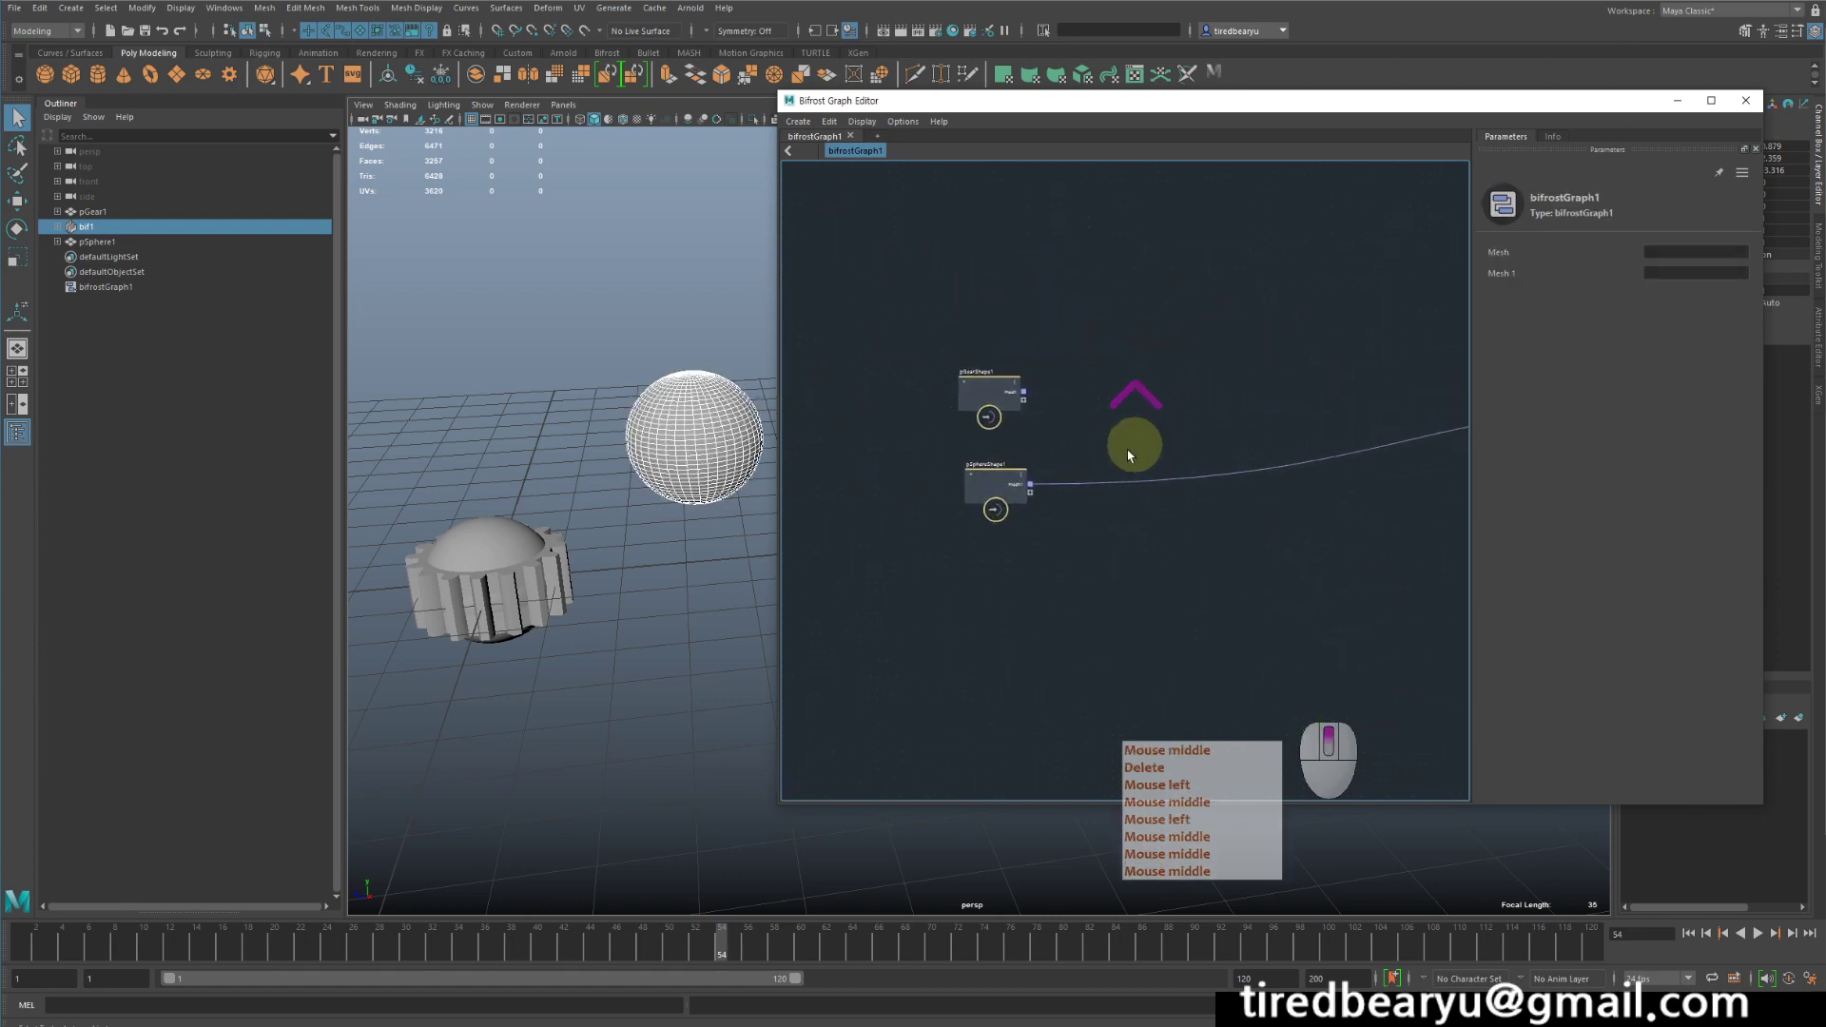
middle_drag(1104, 454, 1240, 399)
scroll(1189, 401, up, 3)
- Close bifrostGraph1 in the graph editor and create a new empty graph
click(1075, 433)
scroll(1046, 400, down, 5)
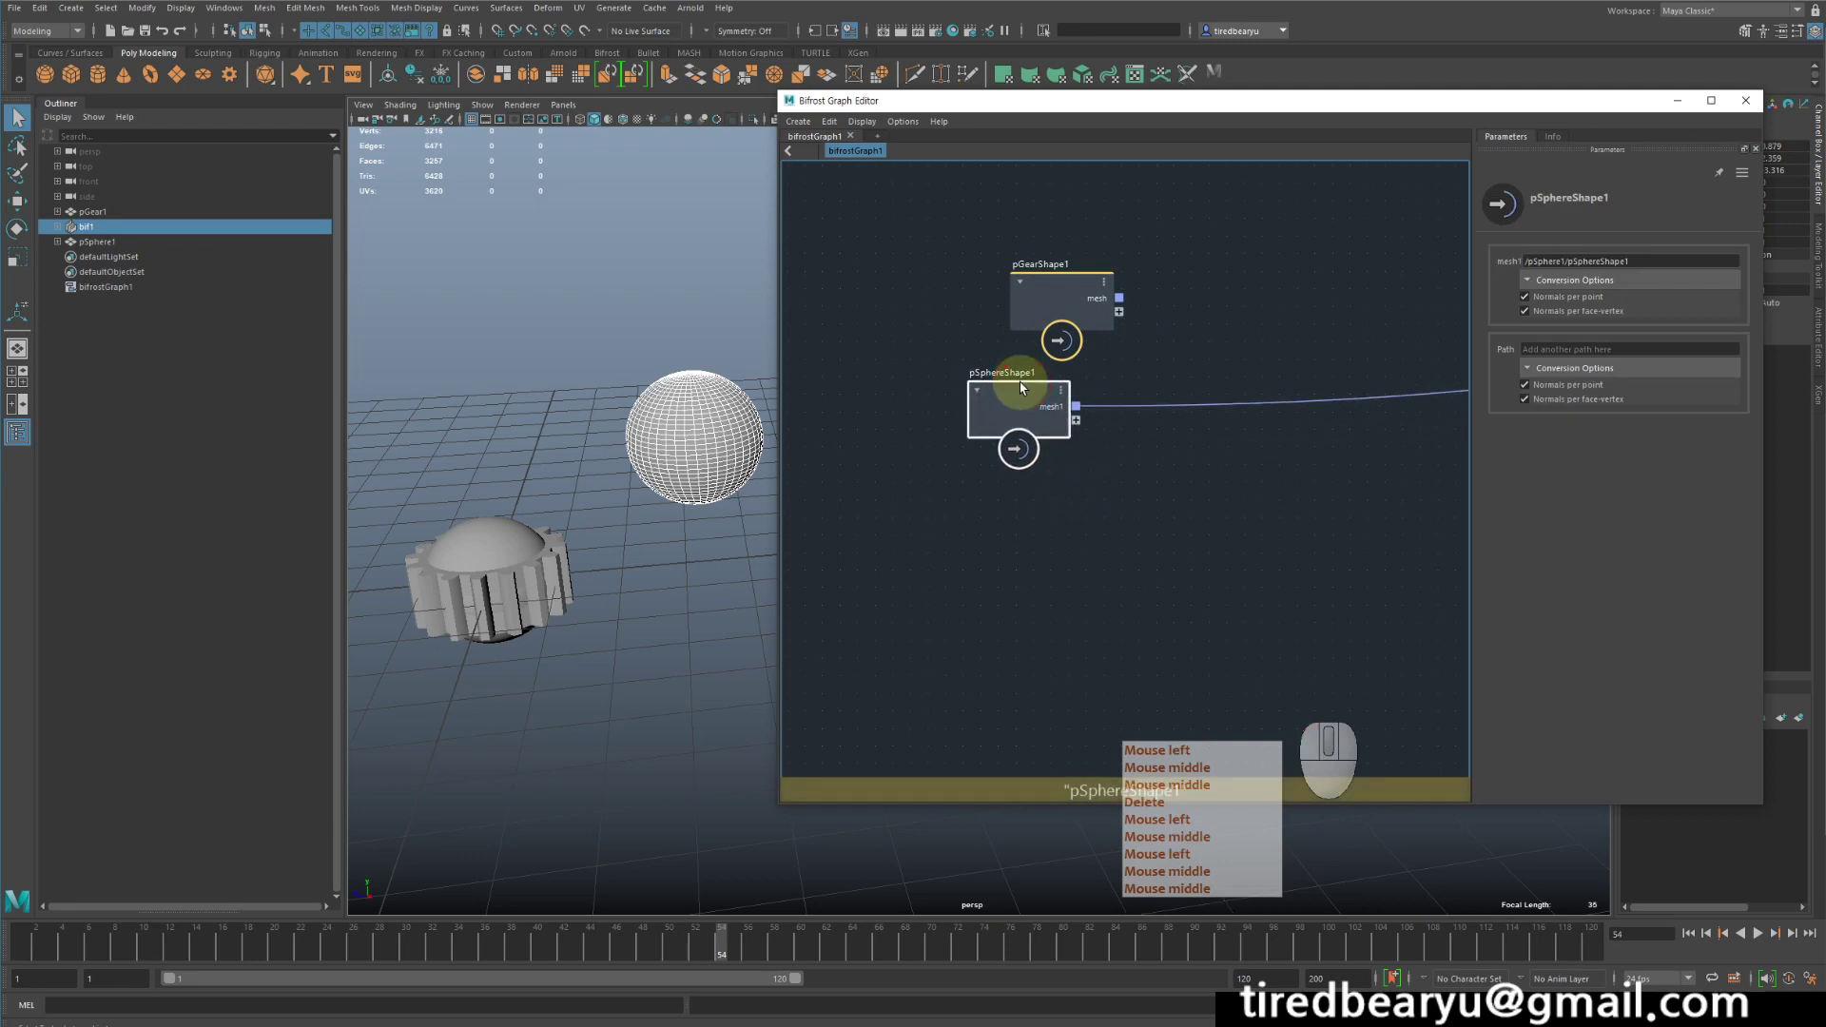
right_click(831, 150)
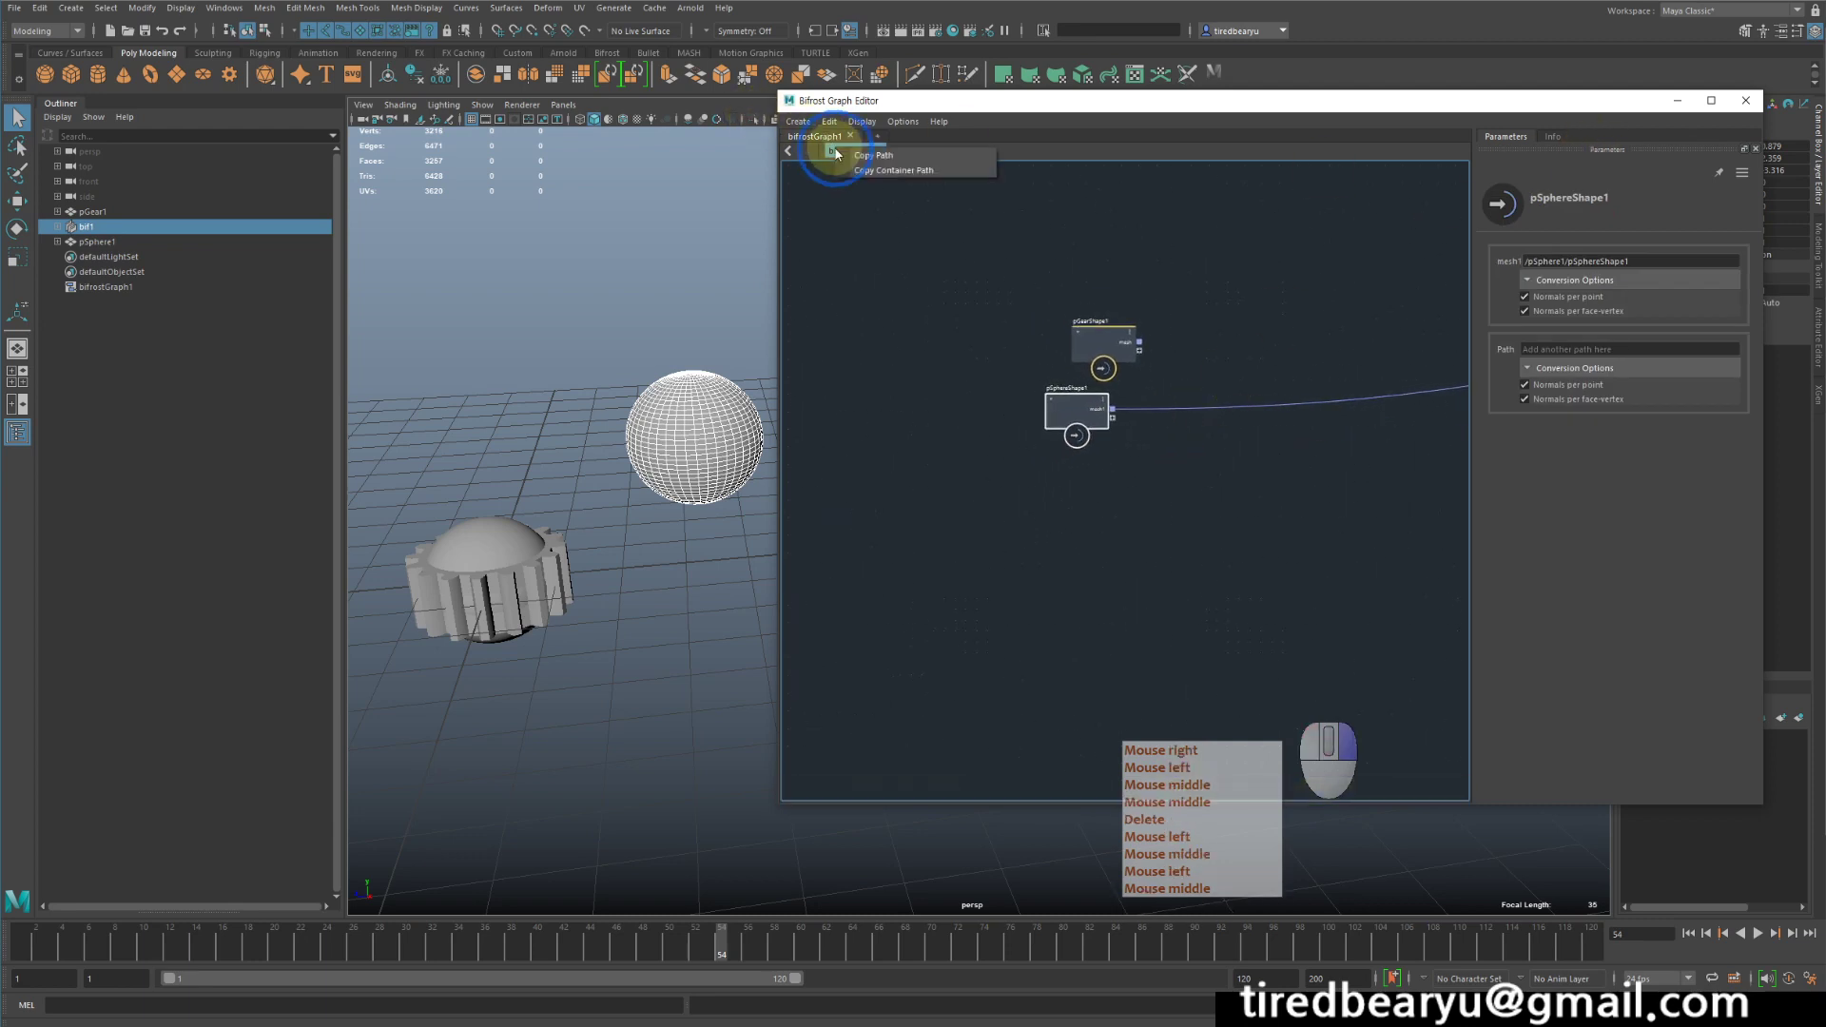
click(900, 240)
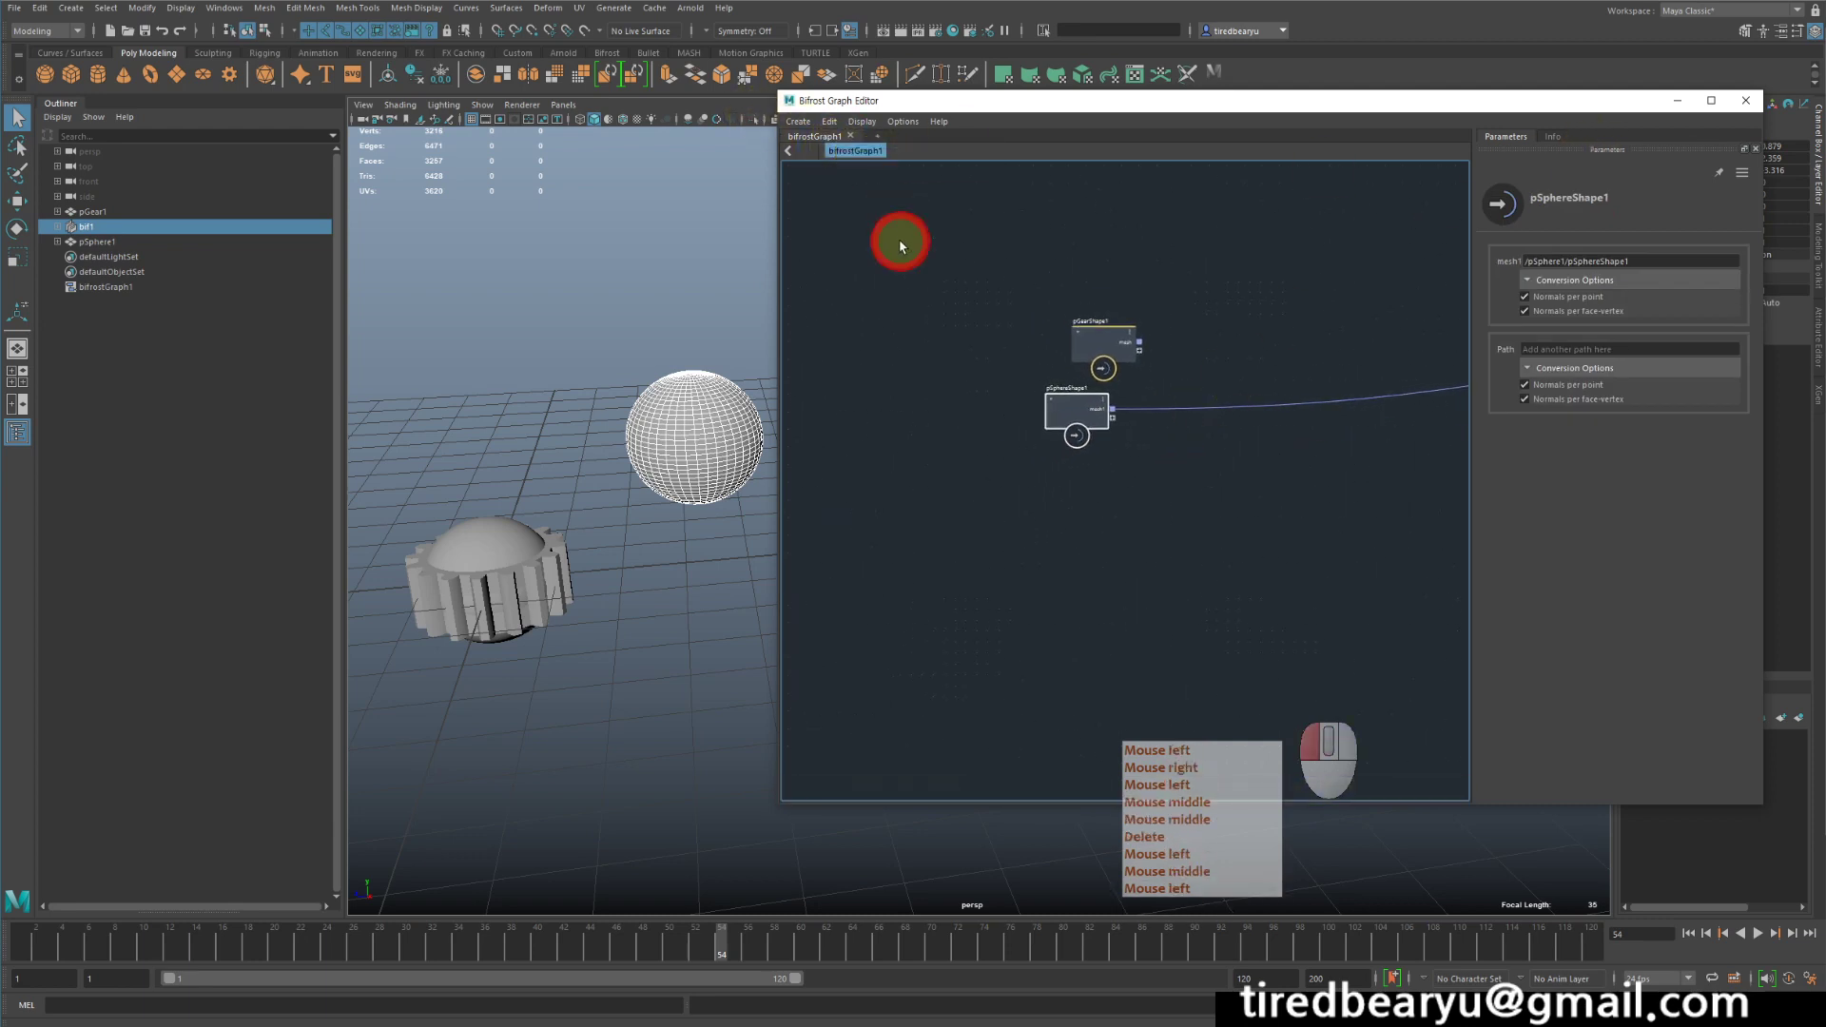
click(853, 135)
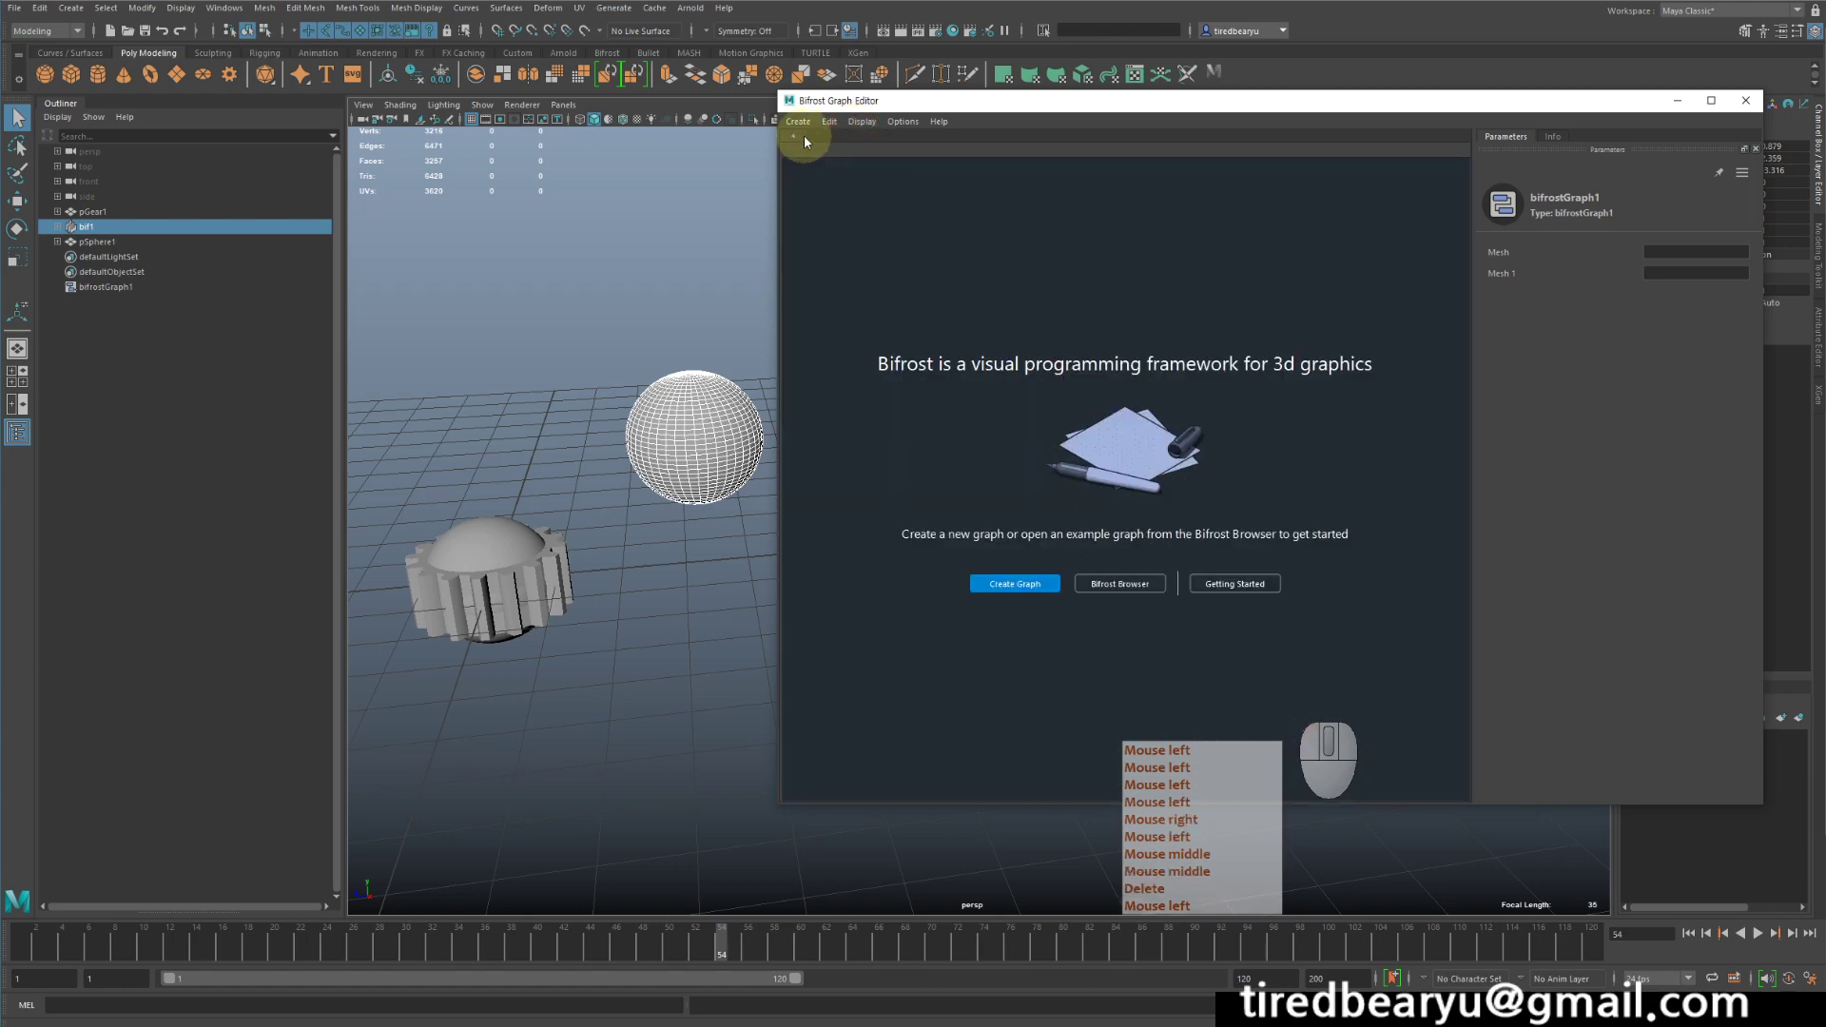
click(803, 136)
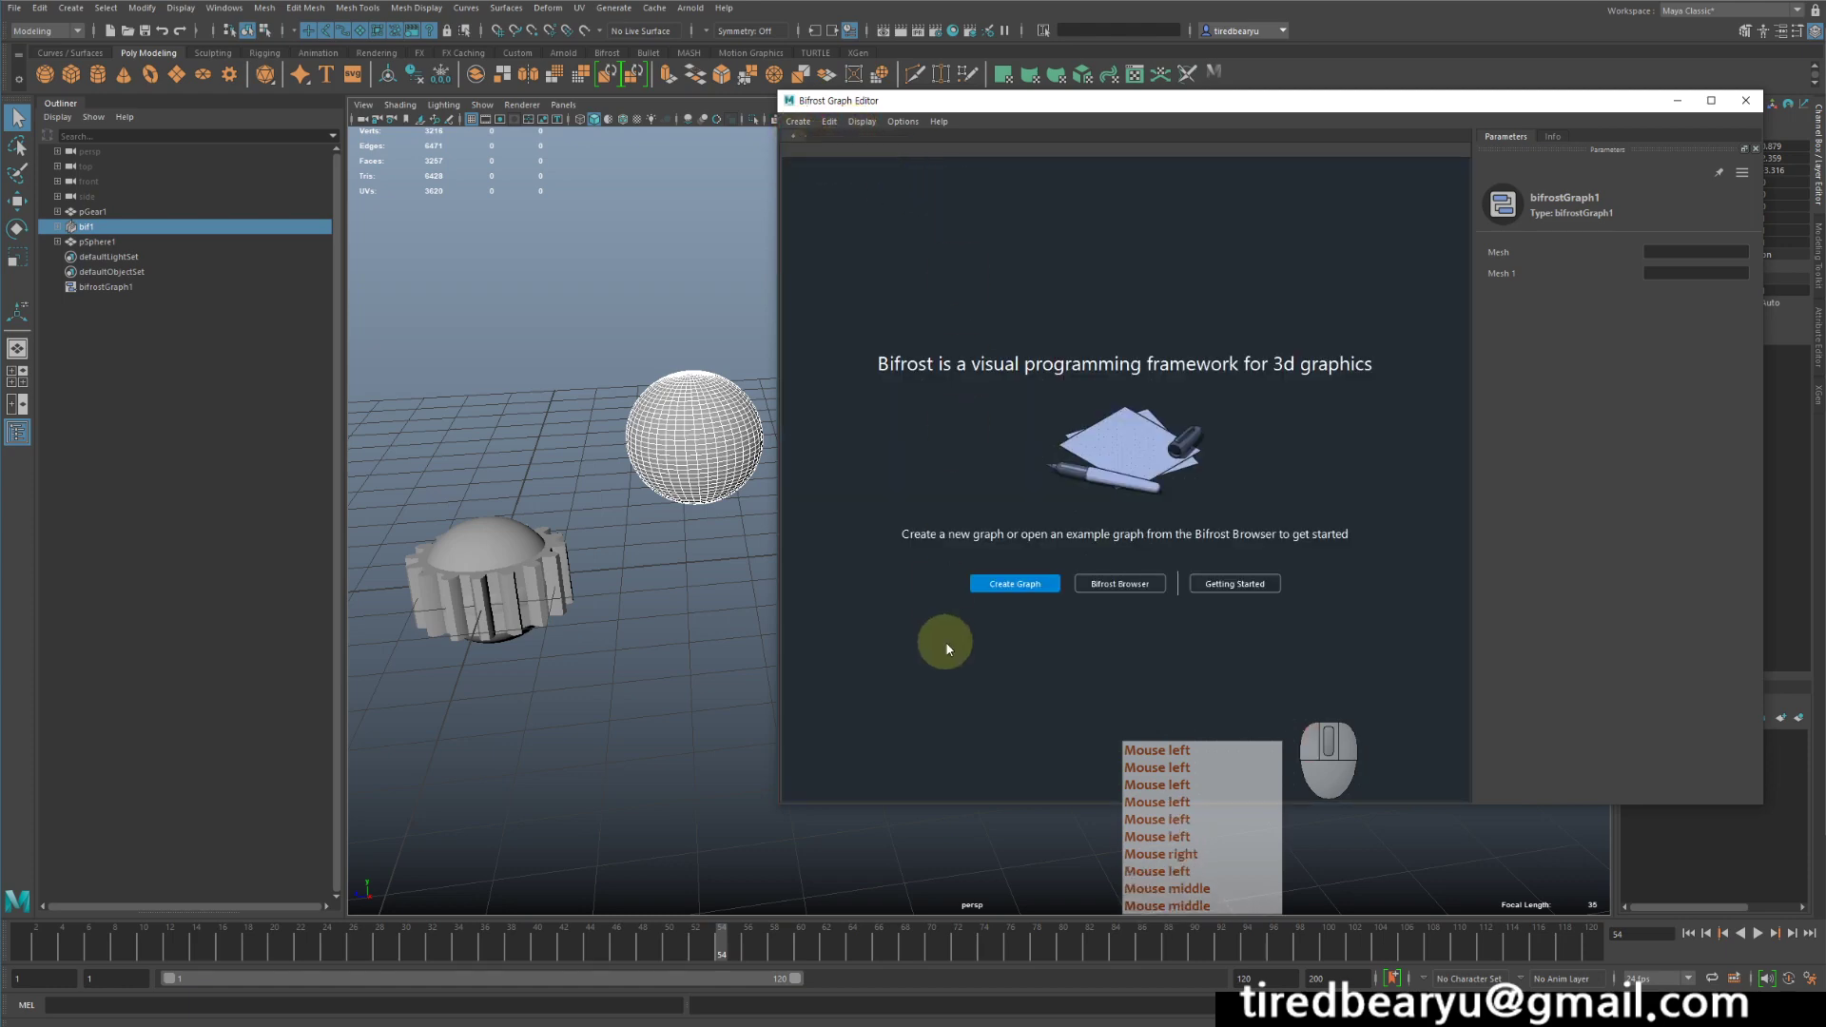
click(1011, 596)
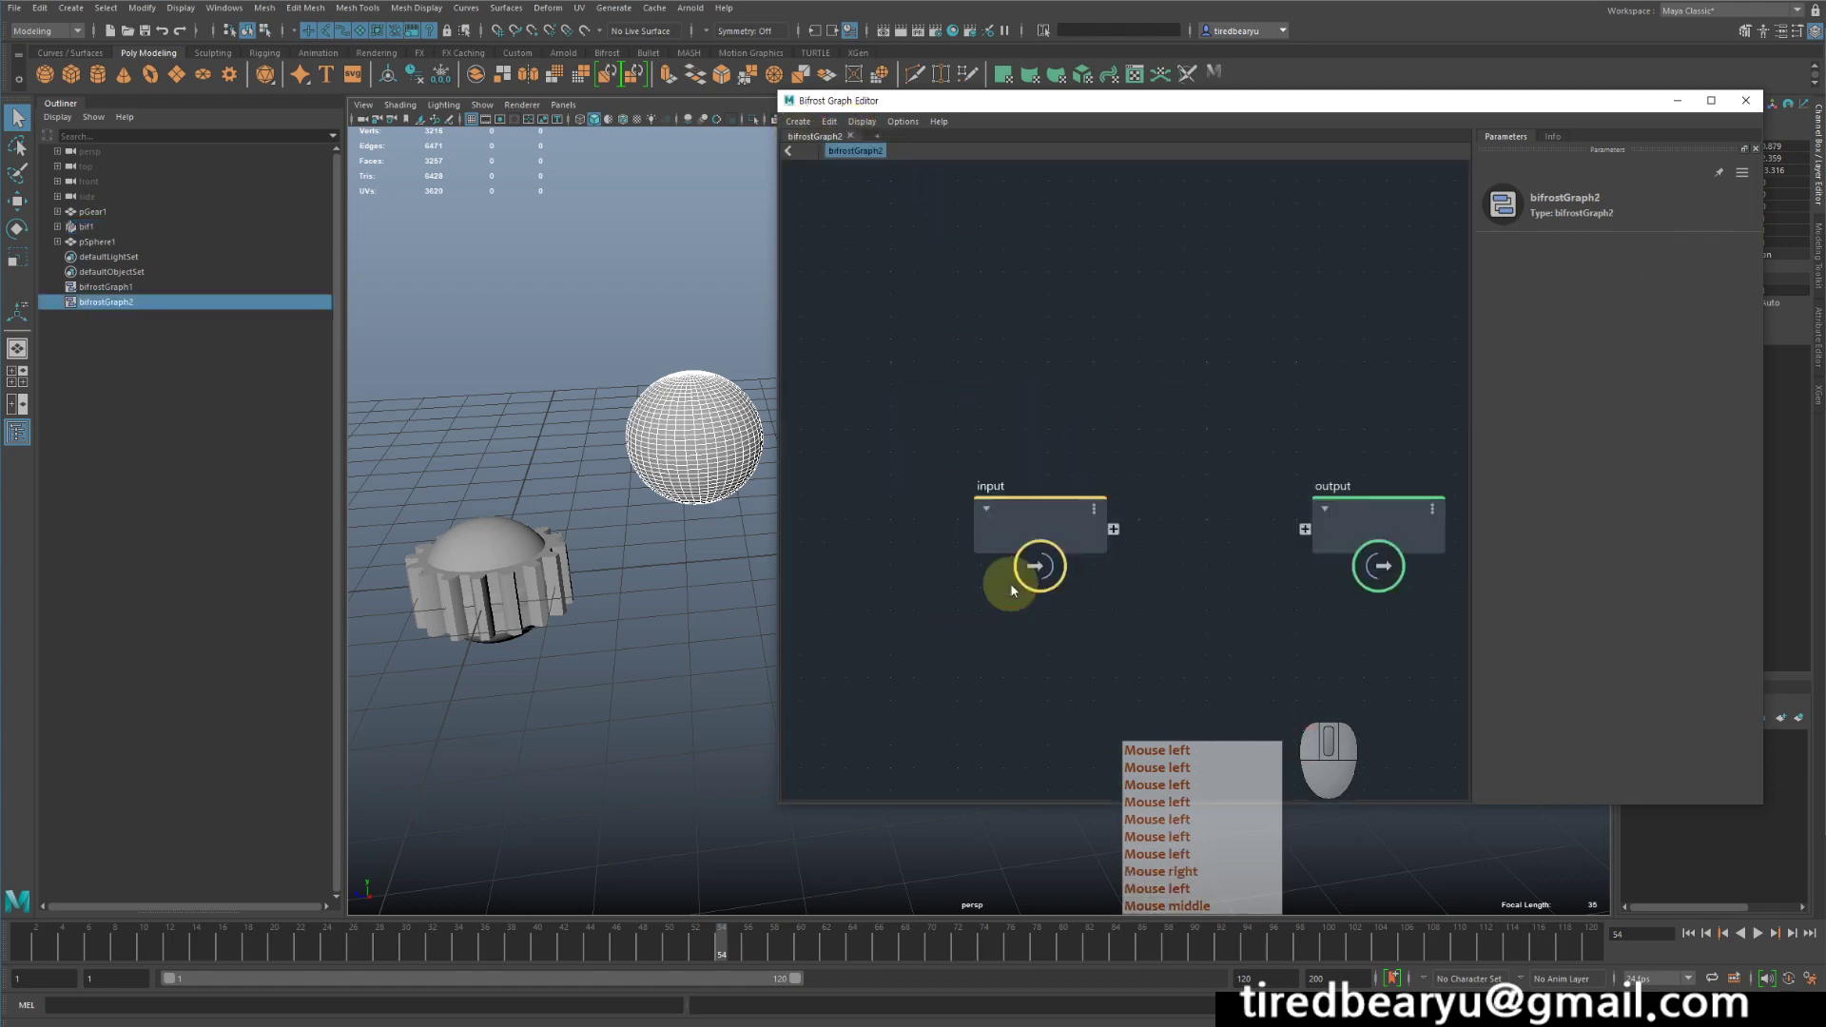
- Delete the bif1 object and both Bifrost graphs from the scene, keeping only the gear and the original sphere
click(137, 230)
key(Delete)
click(141, 256)
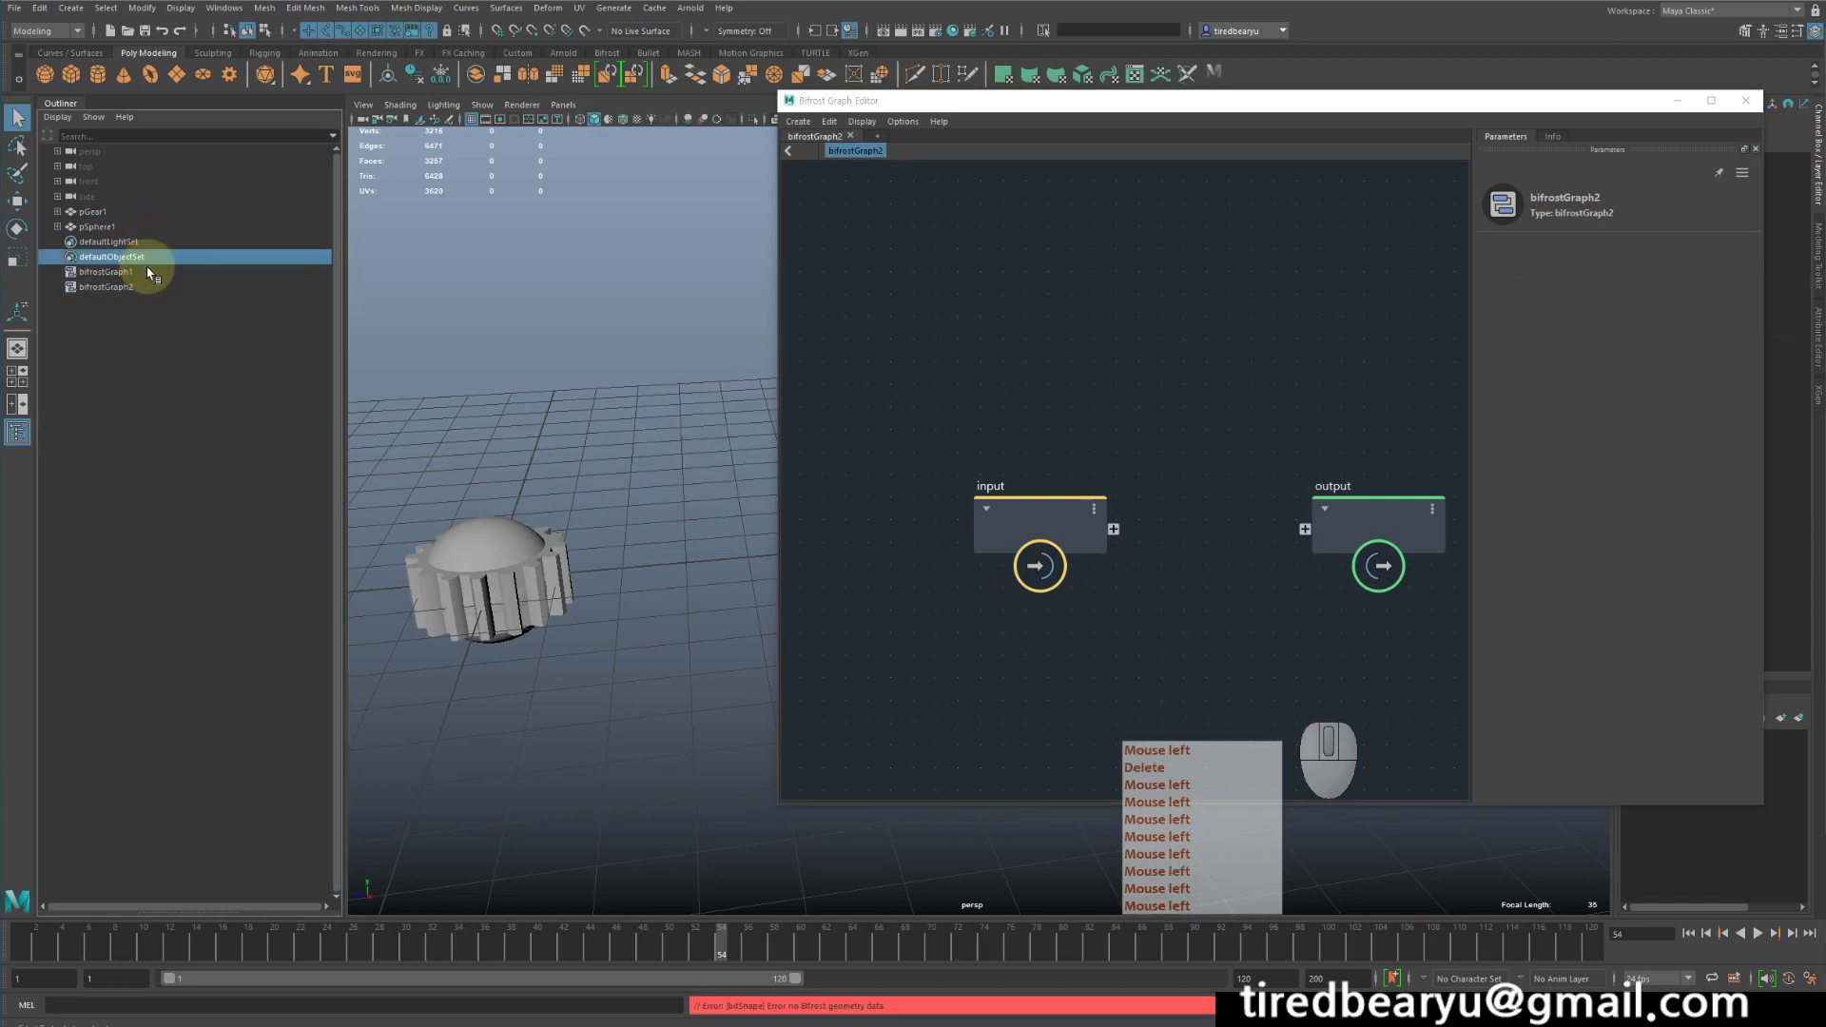
click(143, 285)
key(Delete)
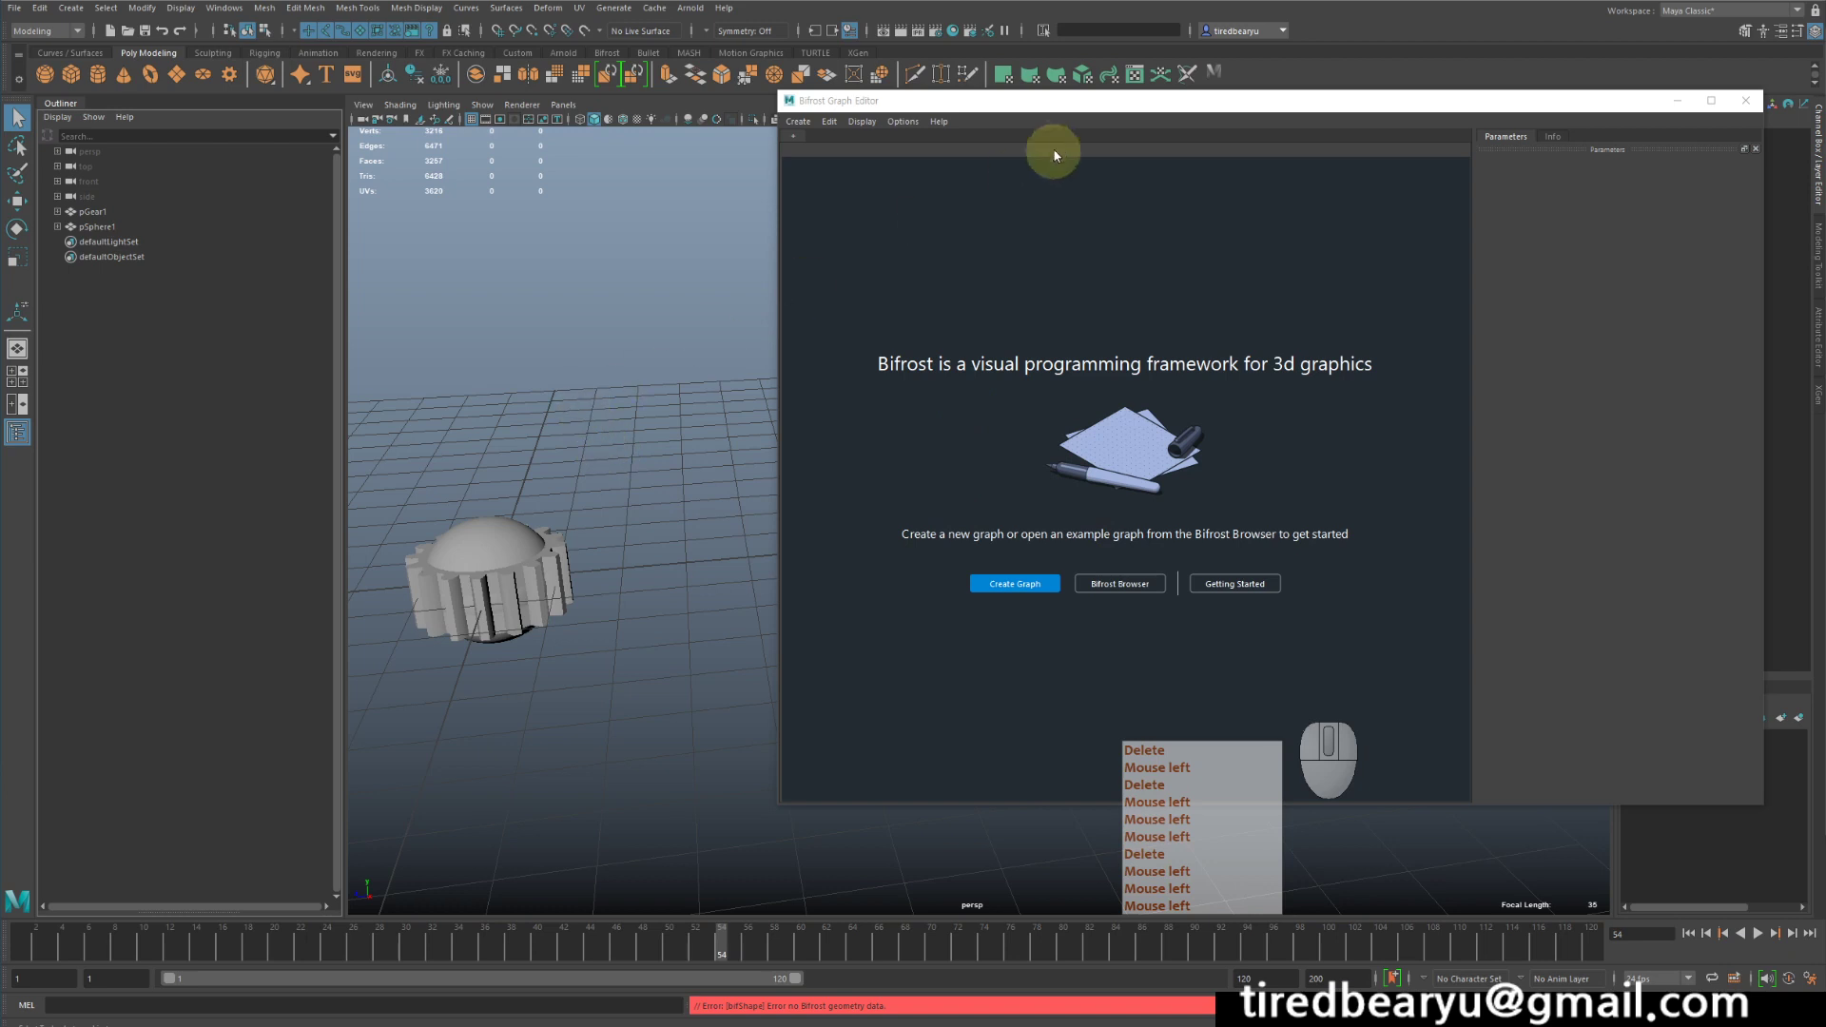
- Create a fresh Bifrost graph and spread its input and output nodes farther apart
drag(1050, 100, 1104, 91)
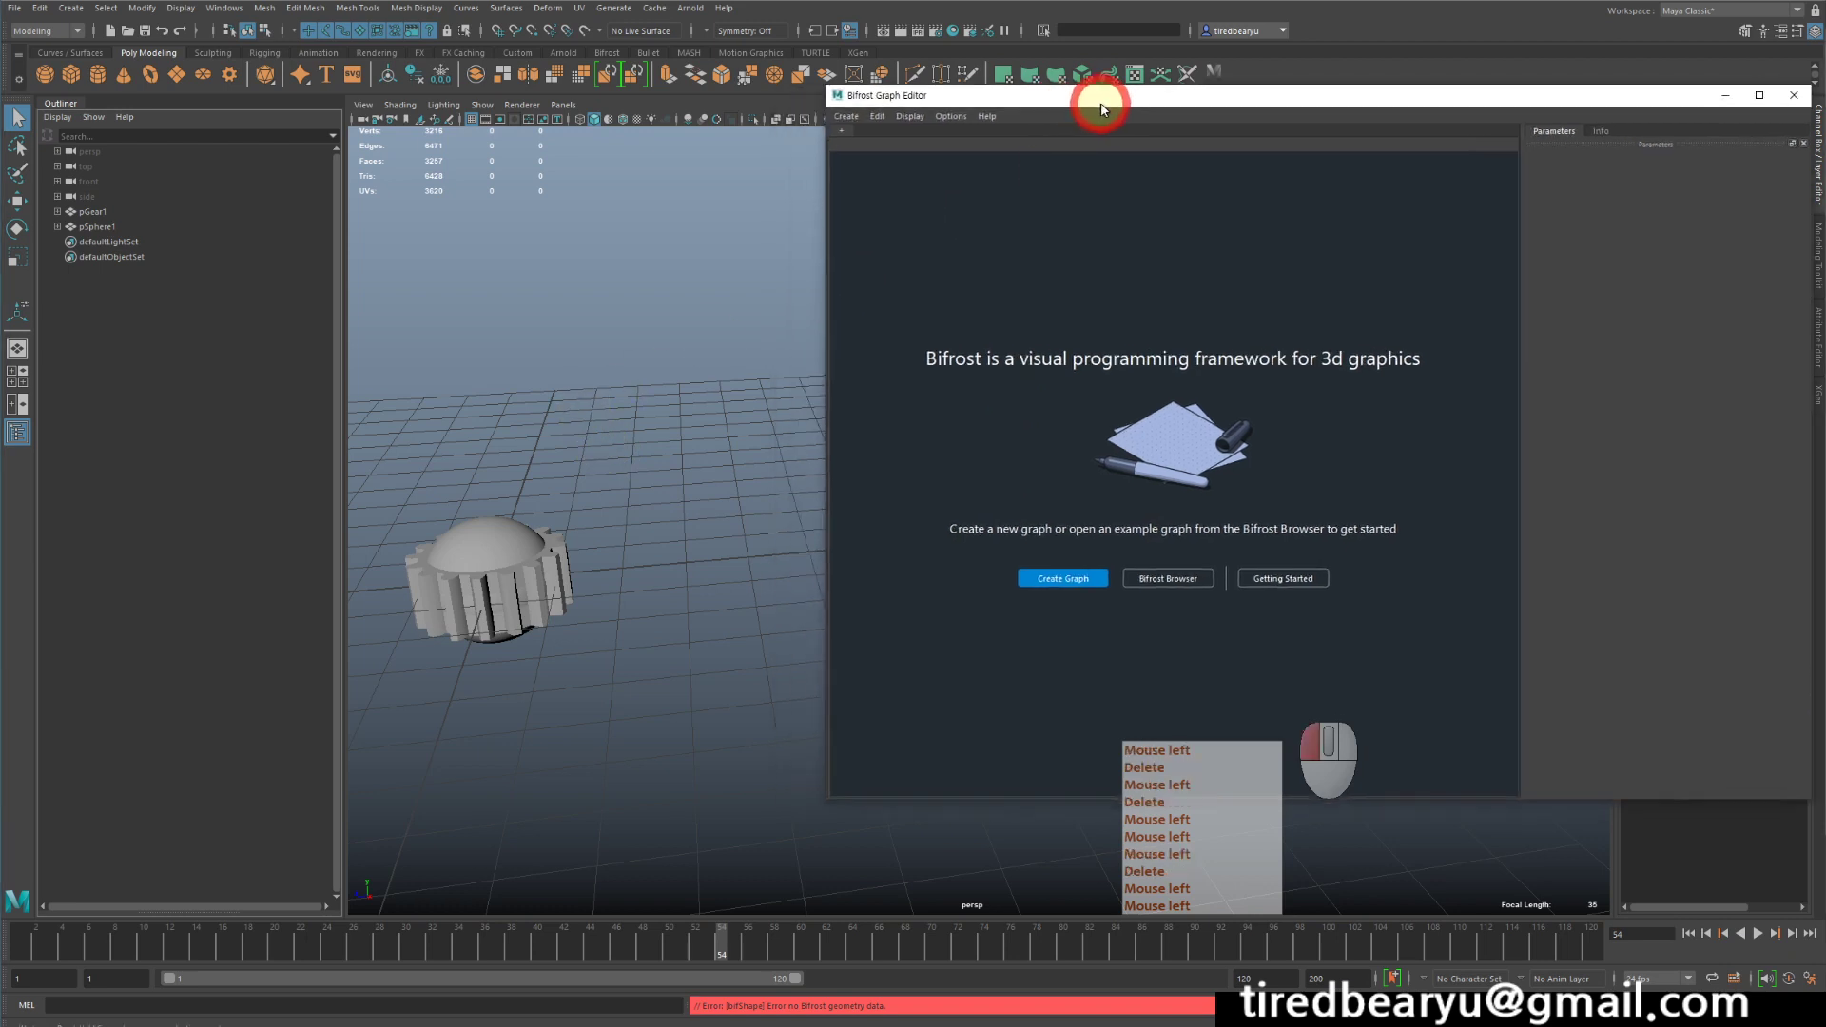
click(1052, 574)
middle_drag(1133, 395, 1163, 315)
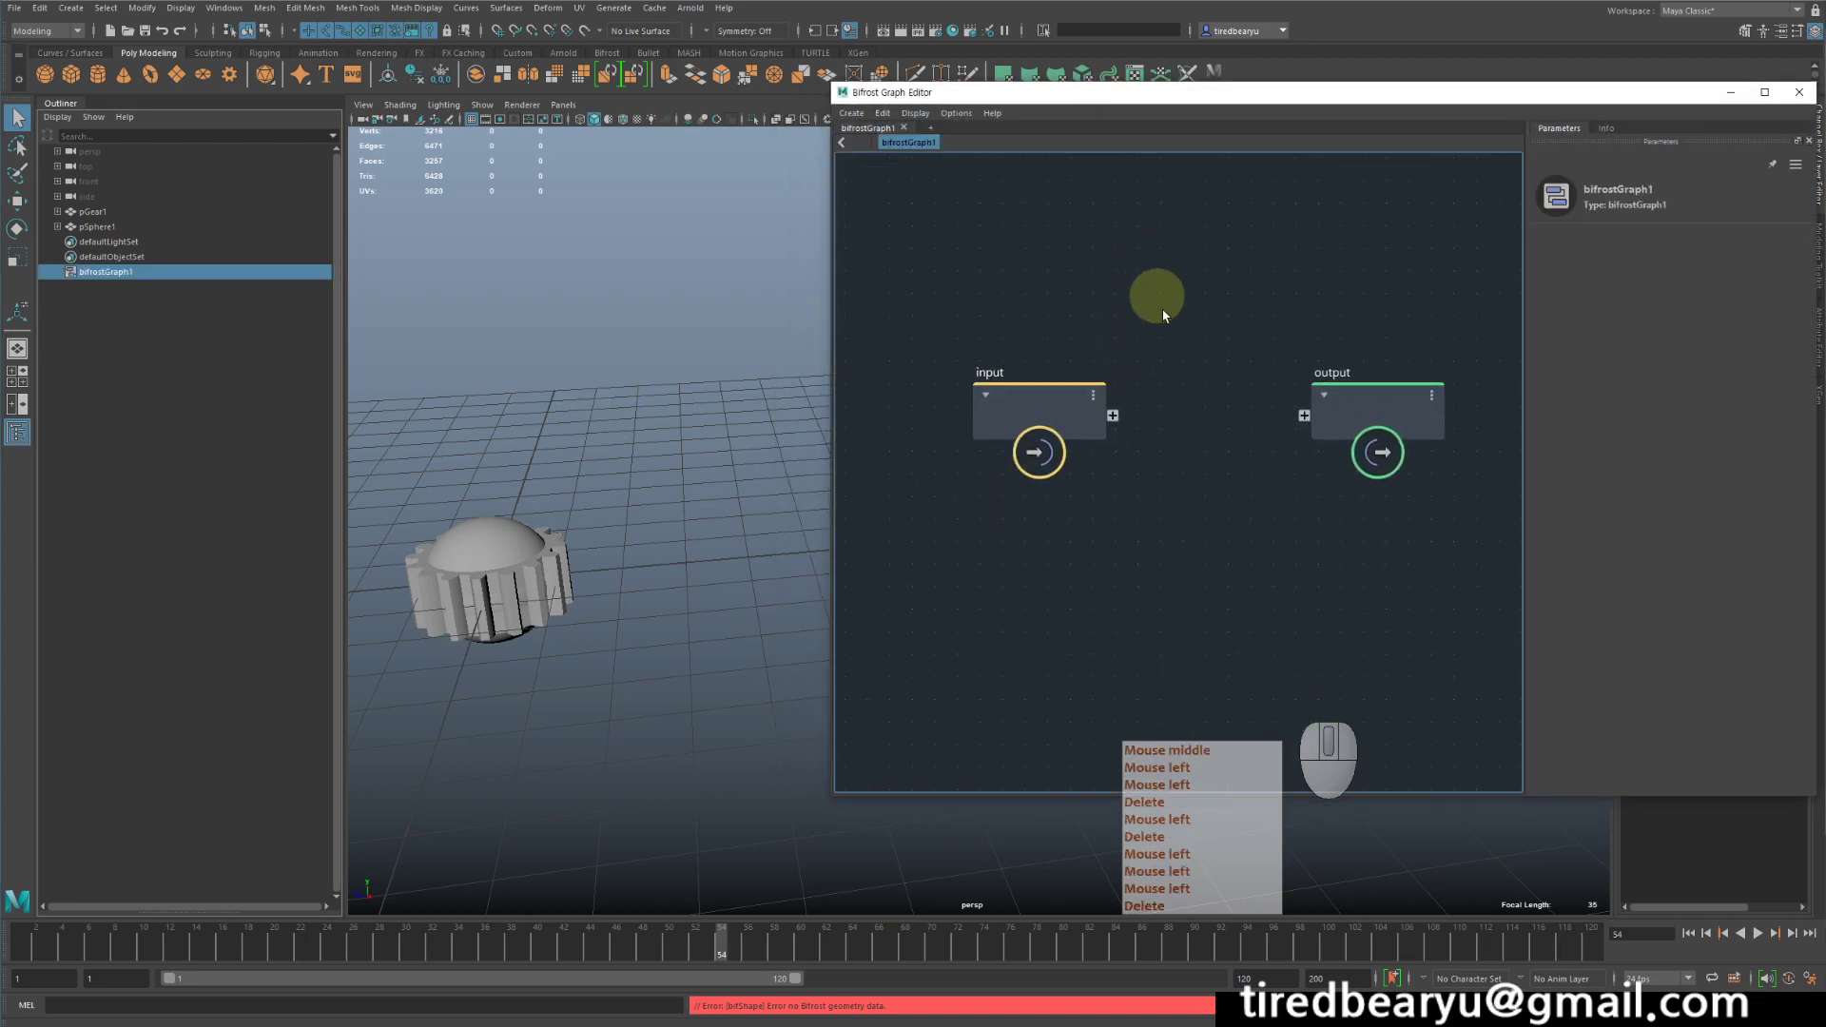
drag(1032, 396, 942, 402)
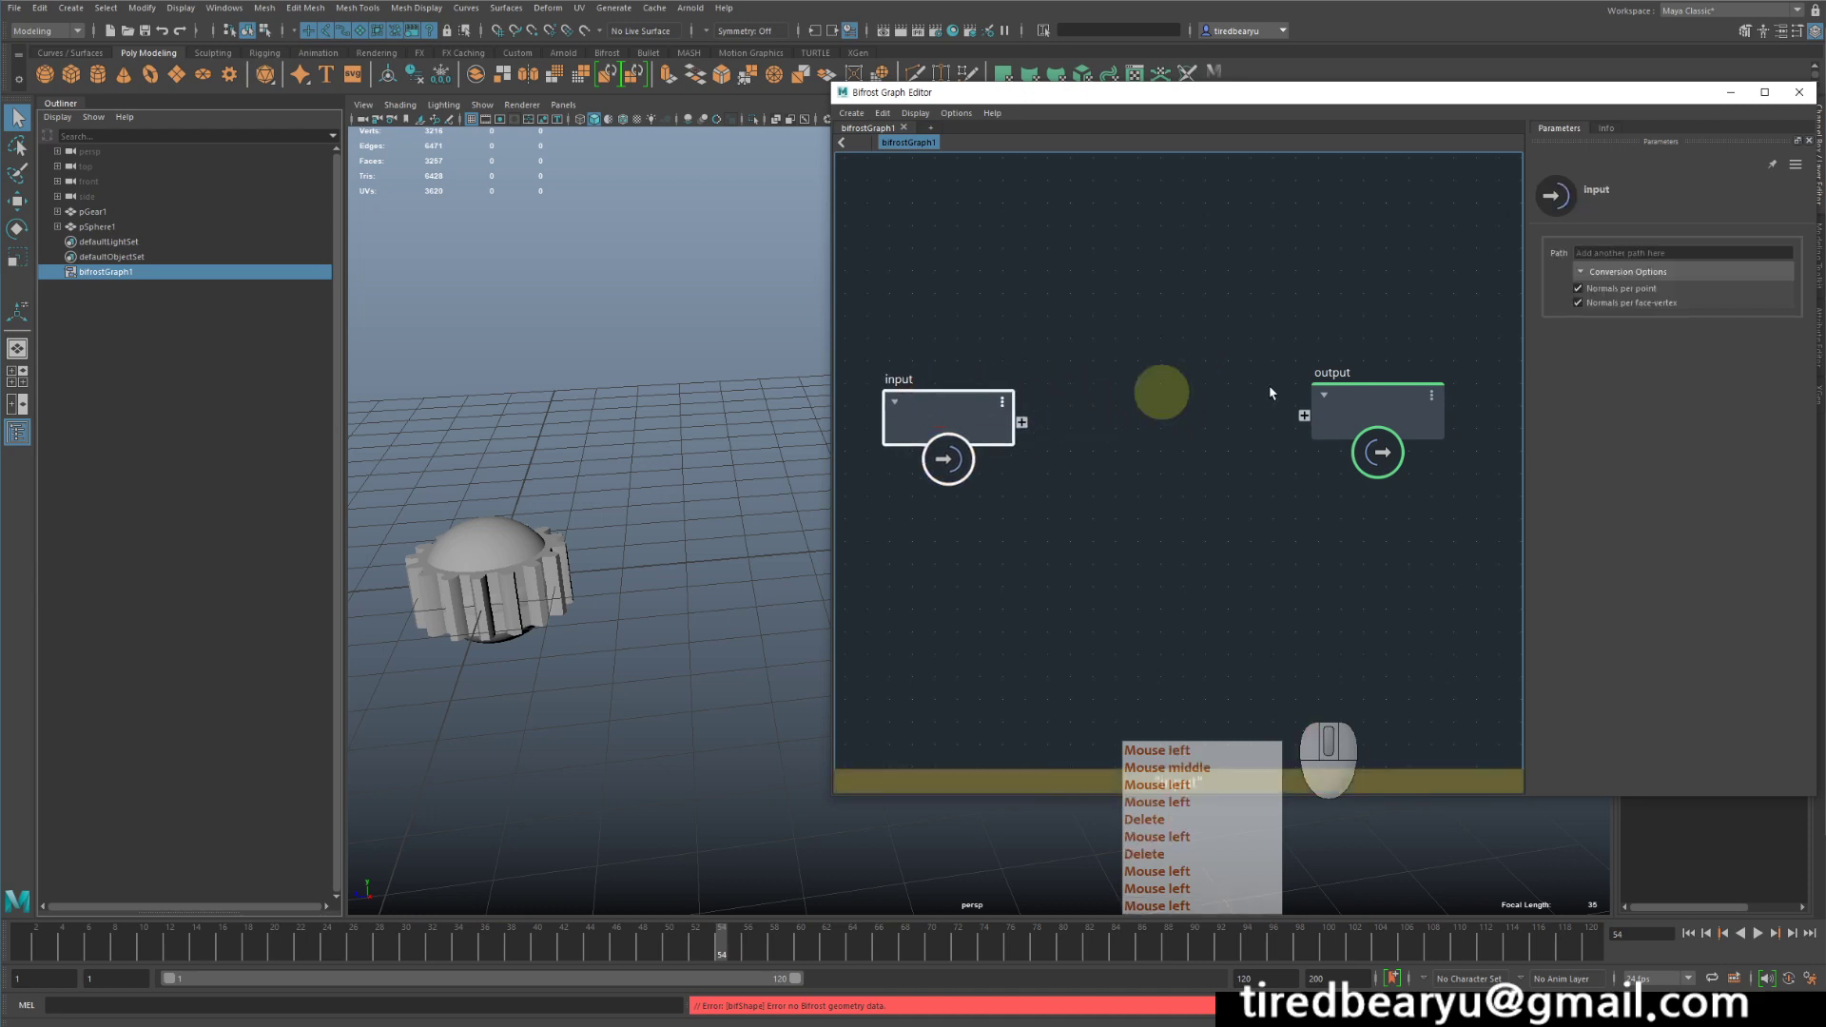
click(1382, 399)
drag(1382, 400, 1423, 392)
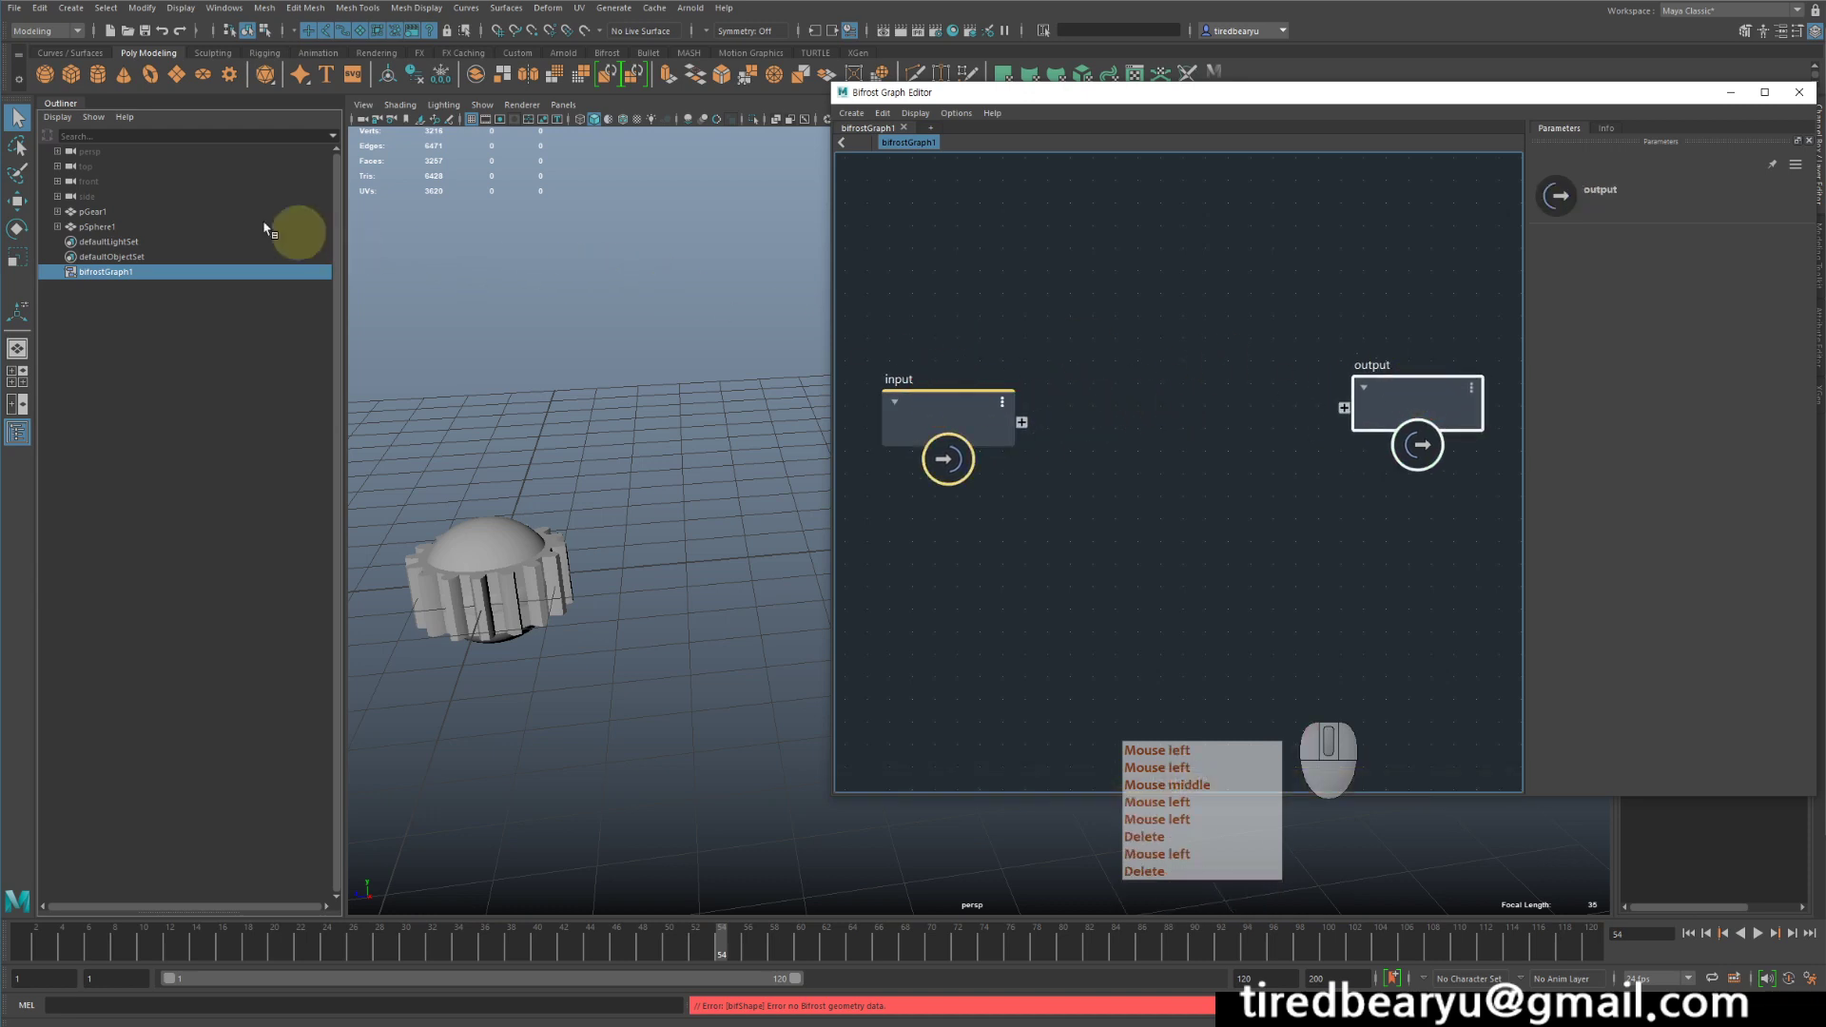
- Add pGear1 to the graph as a mesh input node and move the default input and output nodes away from it
middle_drag(100, 211, 1017, 314)
drag(934, 398, 860, 514)
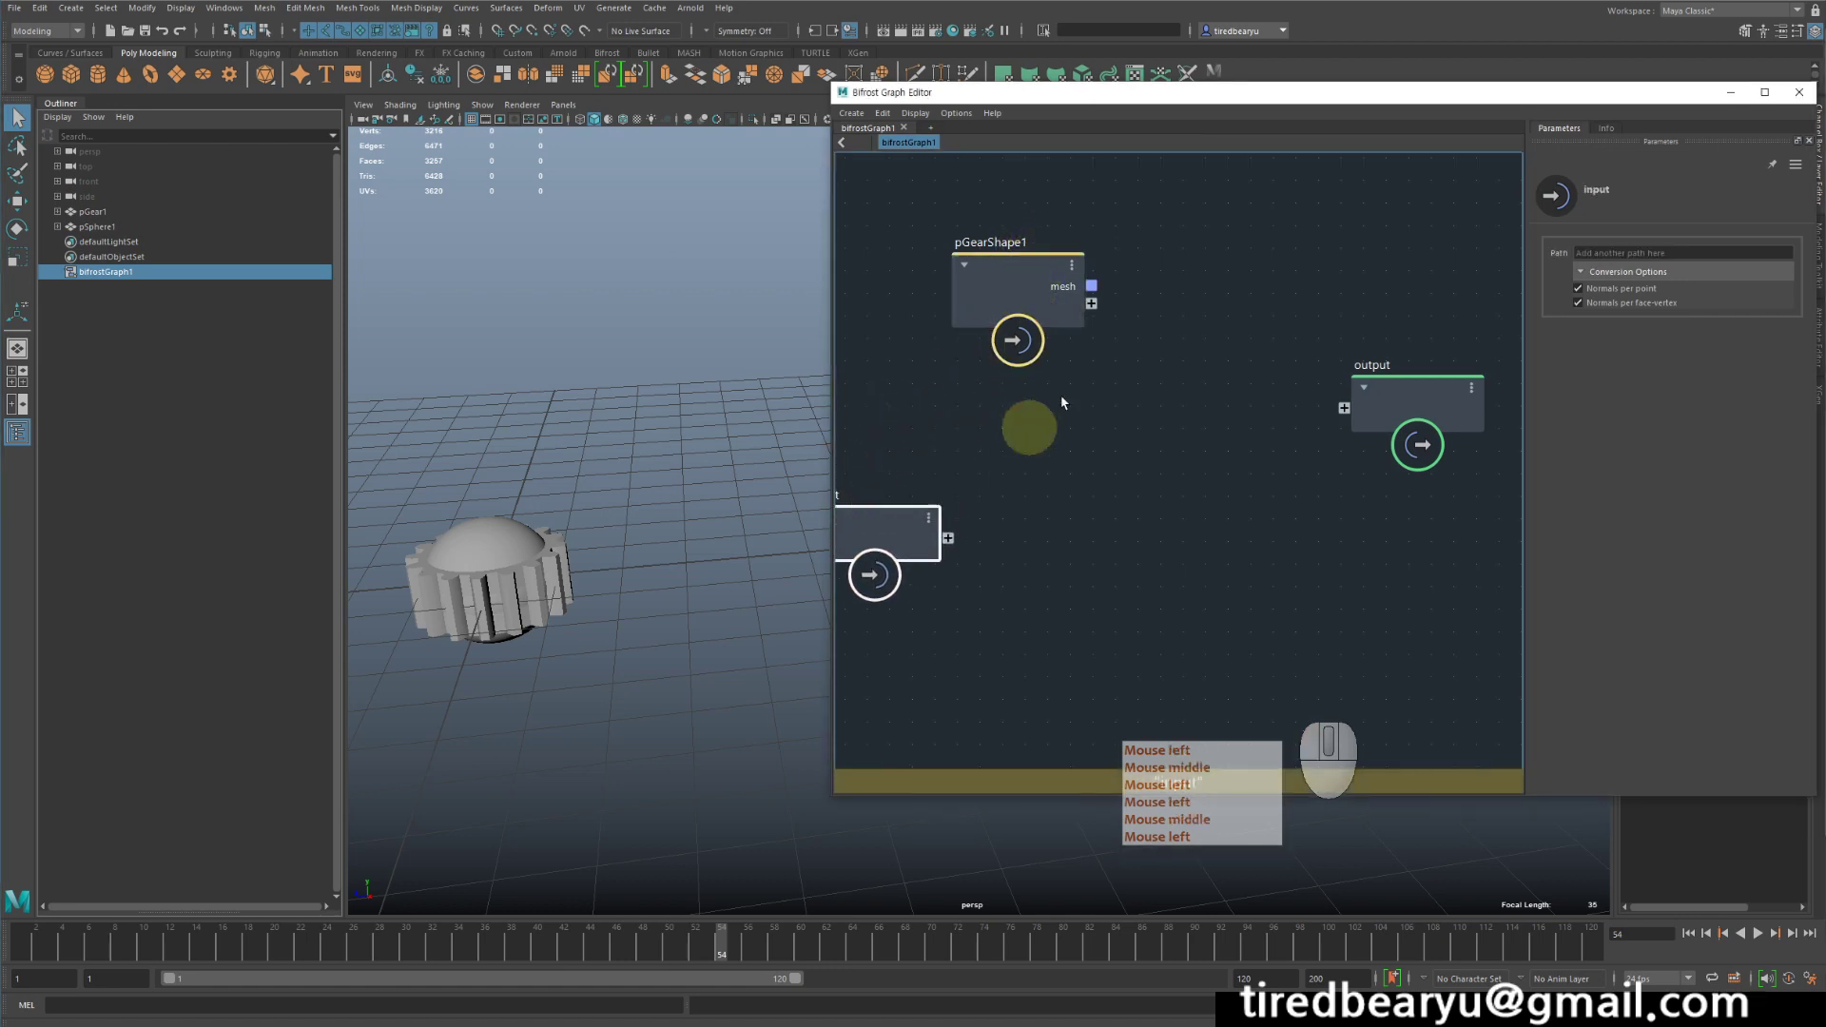
middle_drag(1210, 434, 1175, 550)
drag(1358, 507, 1499, 447)
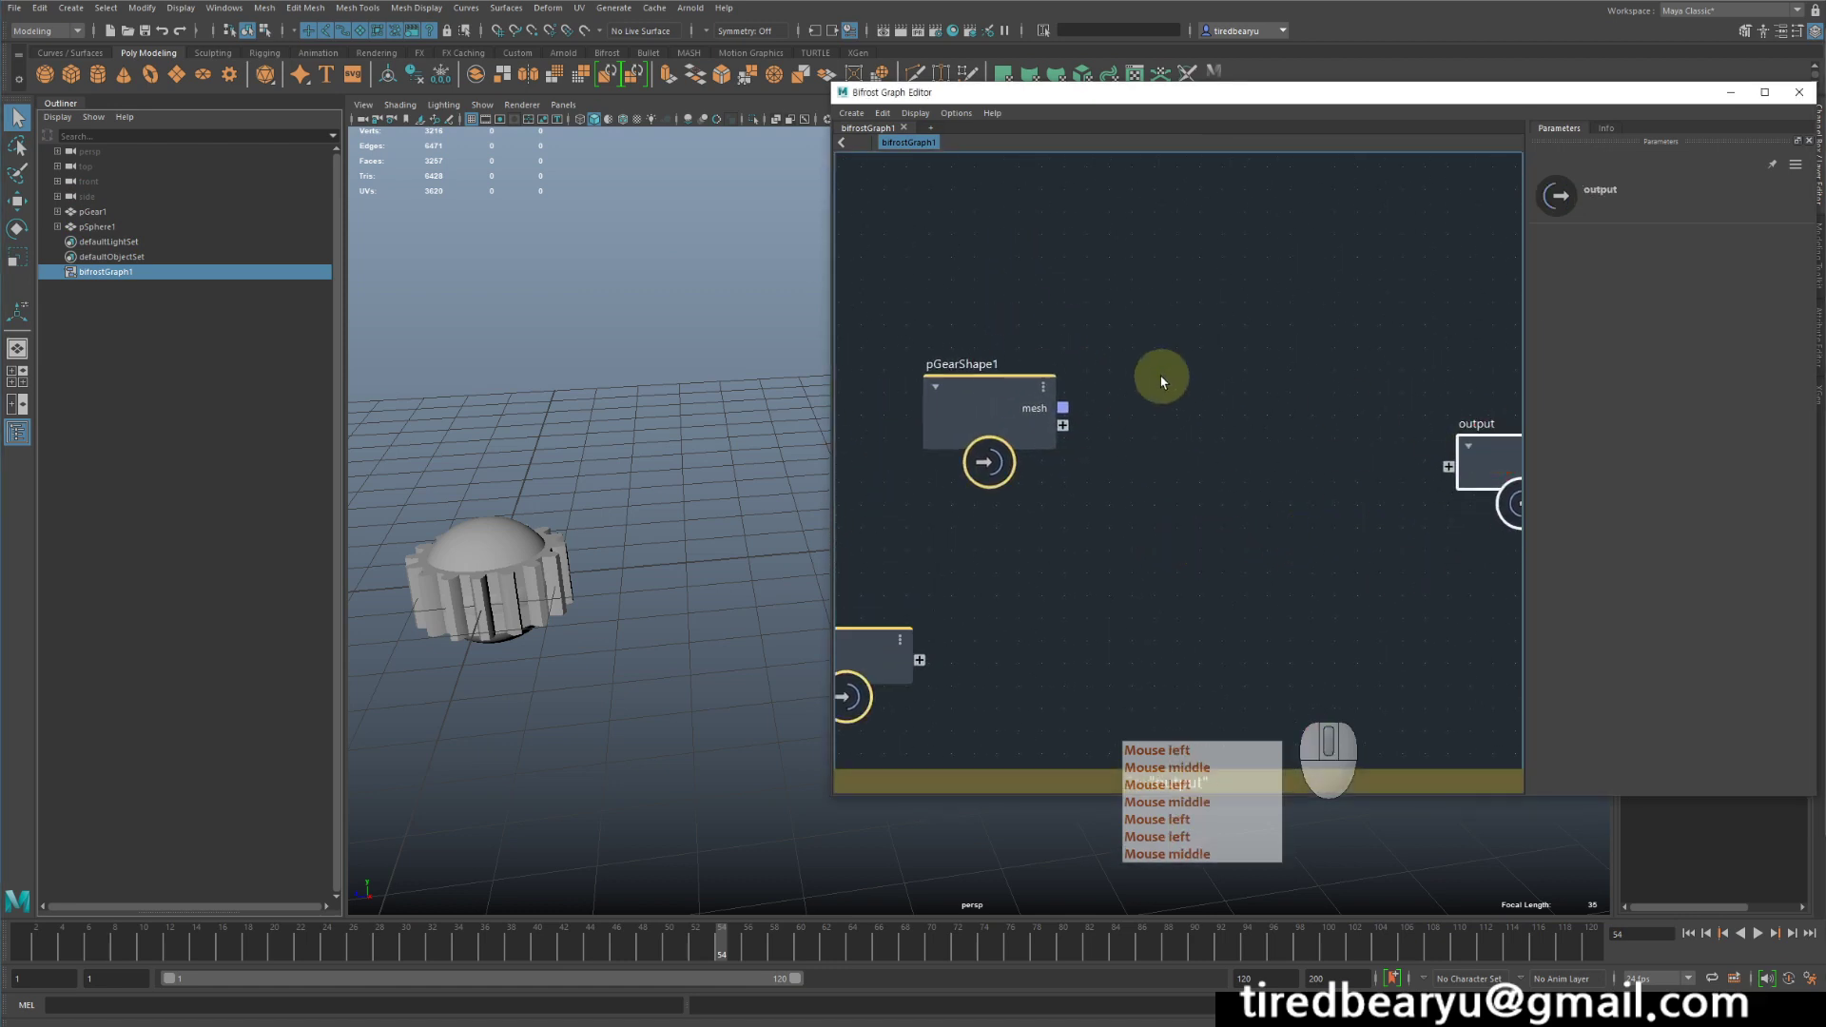
- Connect pGearShape1's mesh to the output node and select the resulting bif1 object
middle_drag(1162, 379, 1075, 400)
scroll(1047, 409, down, 1)
drag(990, 424, 1328, 475)
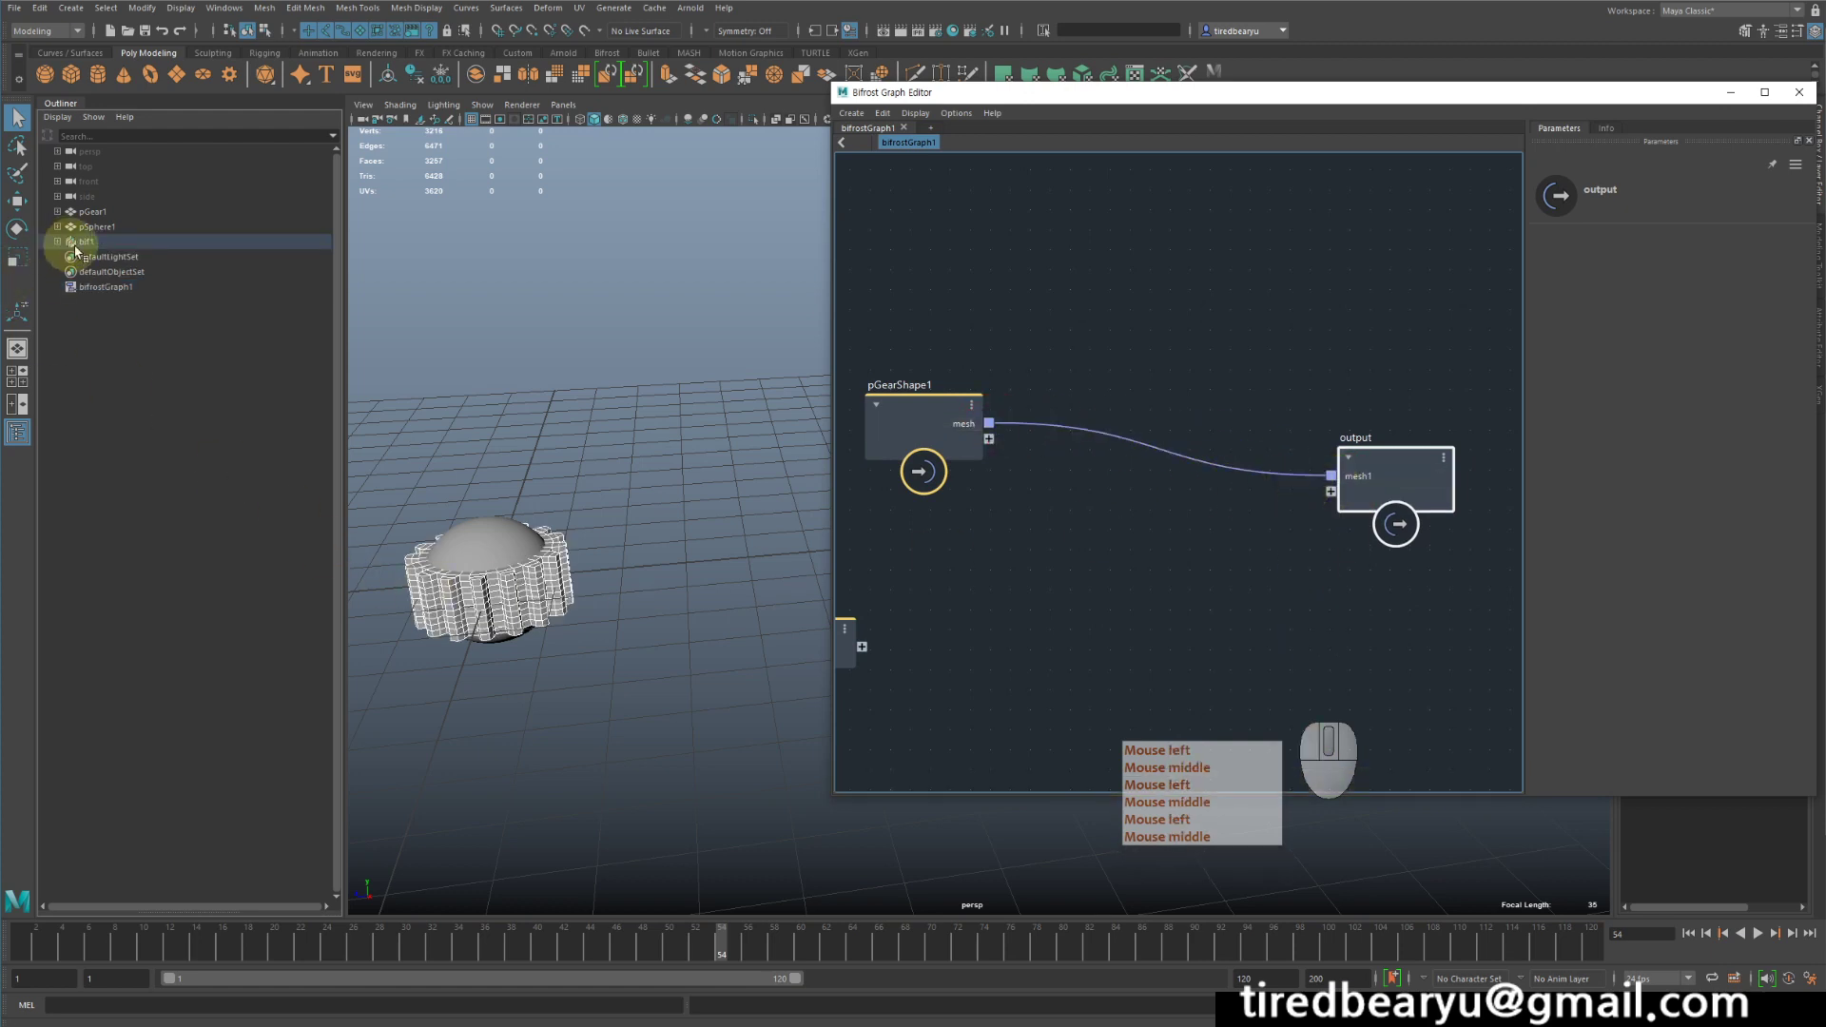
click(75, 246)
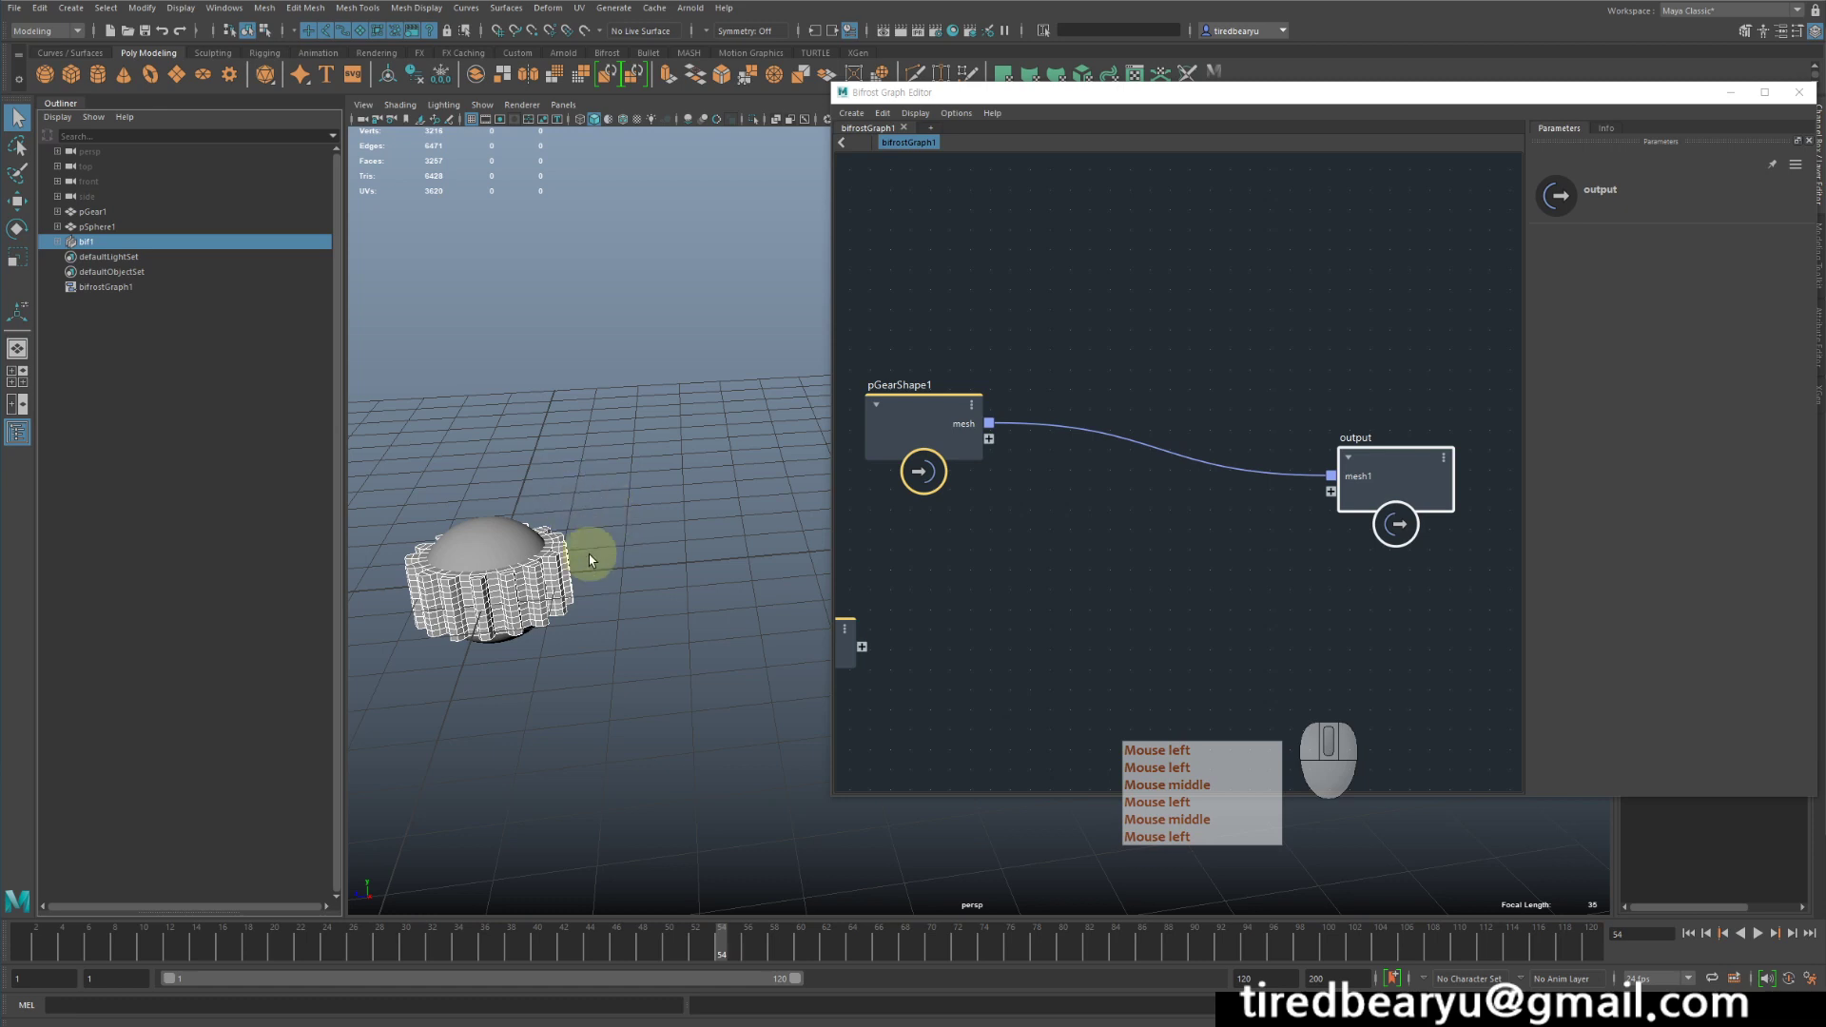
- Move the bif1 gear up and away from the original gear and sphere in the scene
alt+drag(590, 560, 612, 591)
key(w)
middle_drag(612, 591, 765, 496)
- Spread the pGearShape1 and output nodes farther apart to make room for new nodes in the graph
drag(944, 414, 913, 442)
drag(1383, 458, 1398, 445)
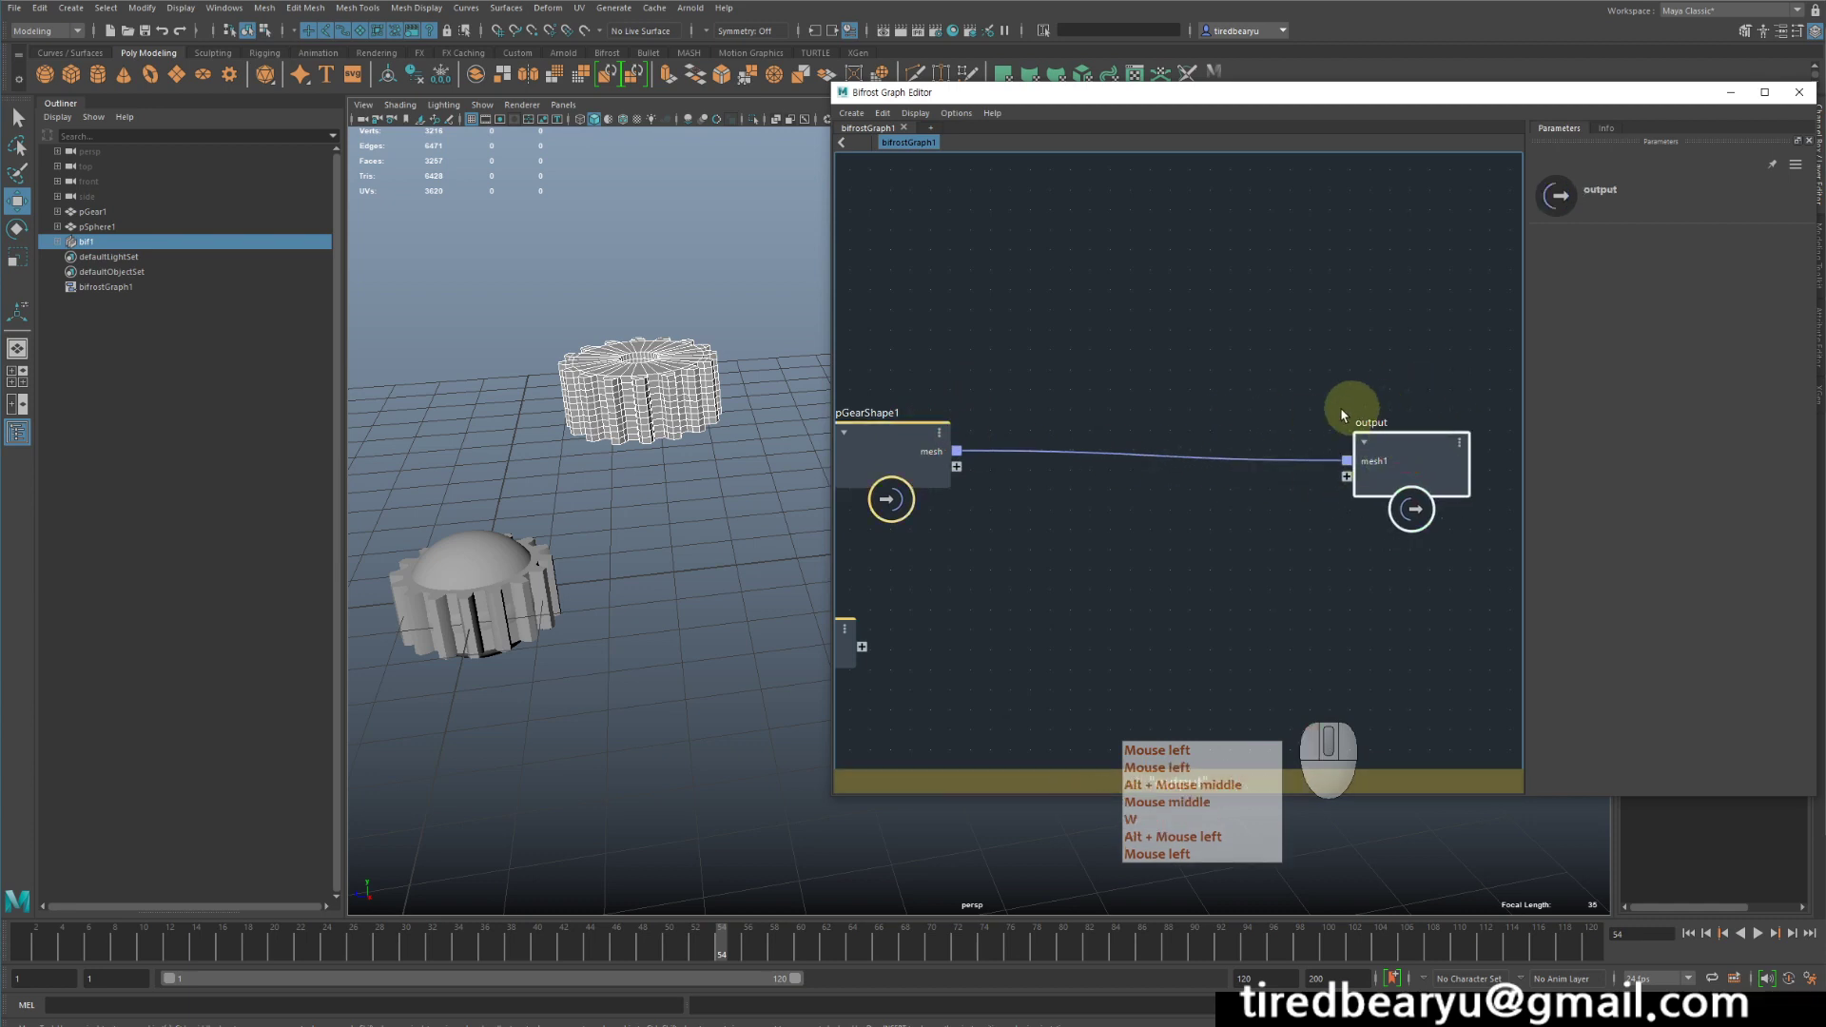
middle_drag(1145, 522, 1182, 567)
drag(961, 509, 949, 556)
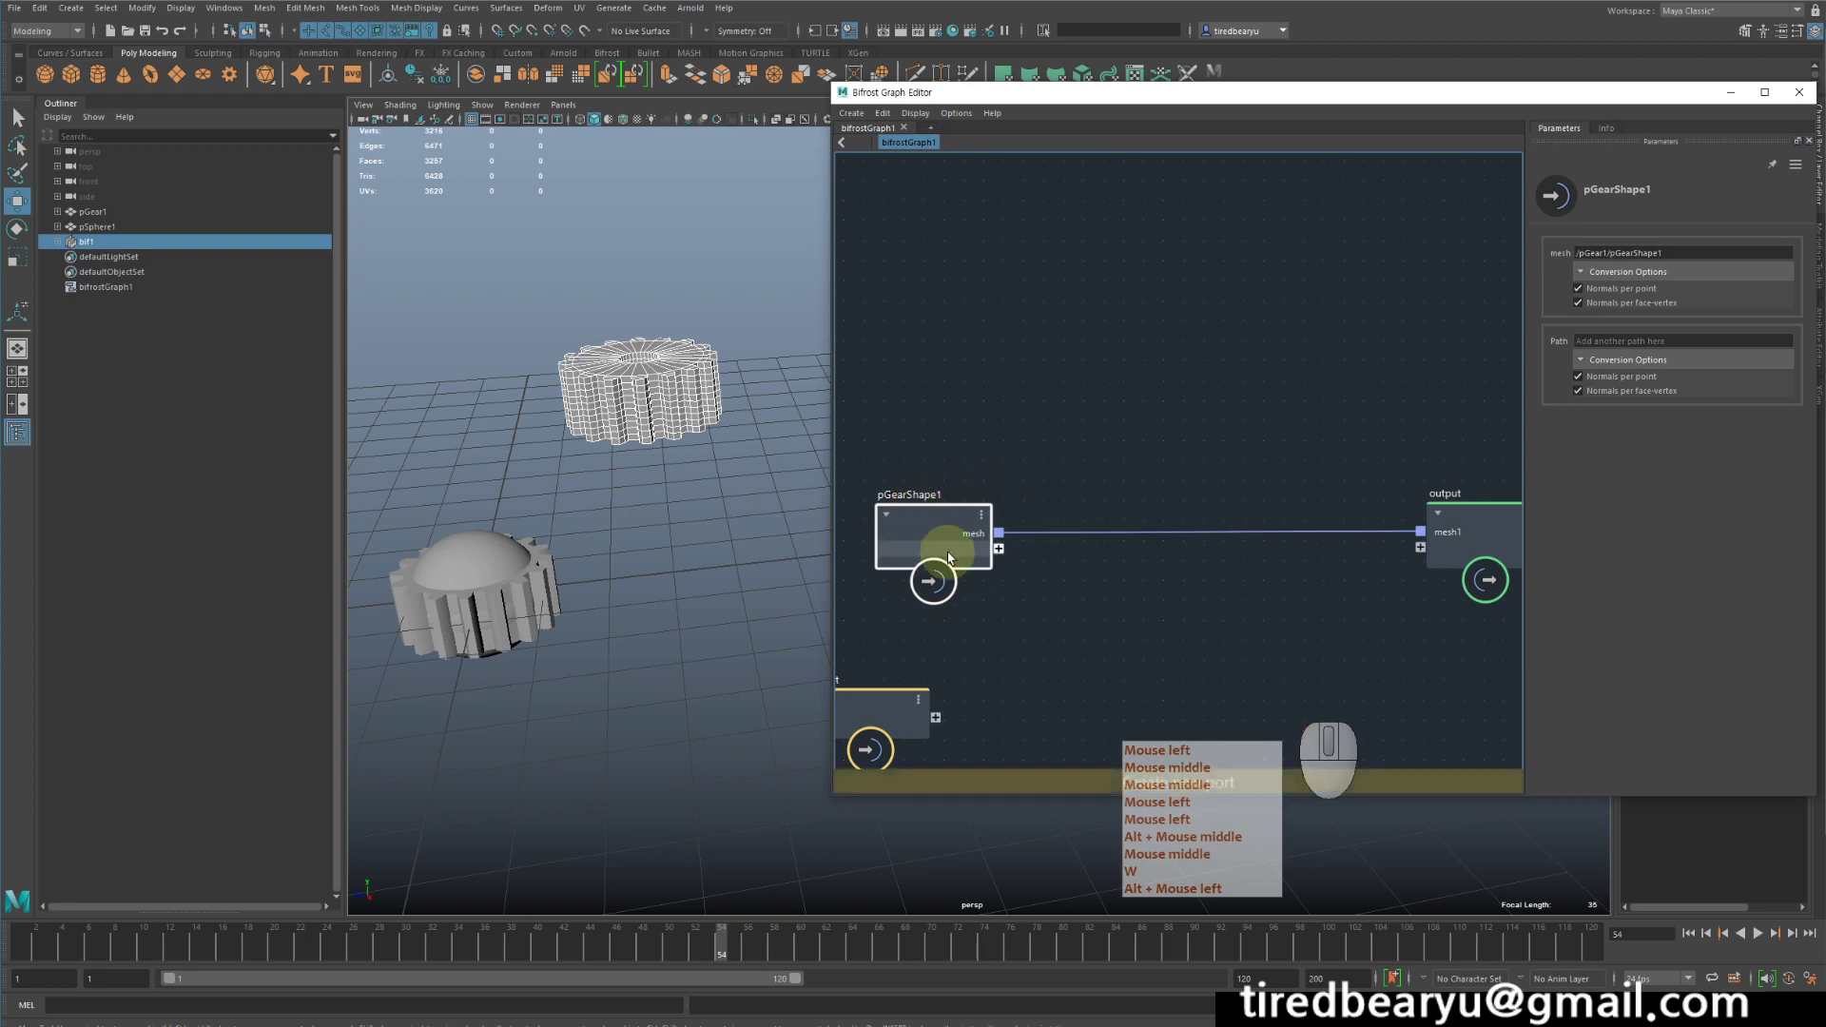
middle_drag(1015, 424, 1034, 460)
scroll(1019, 387, down, 1)
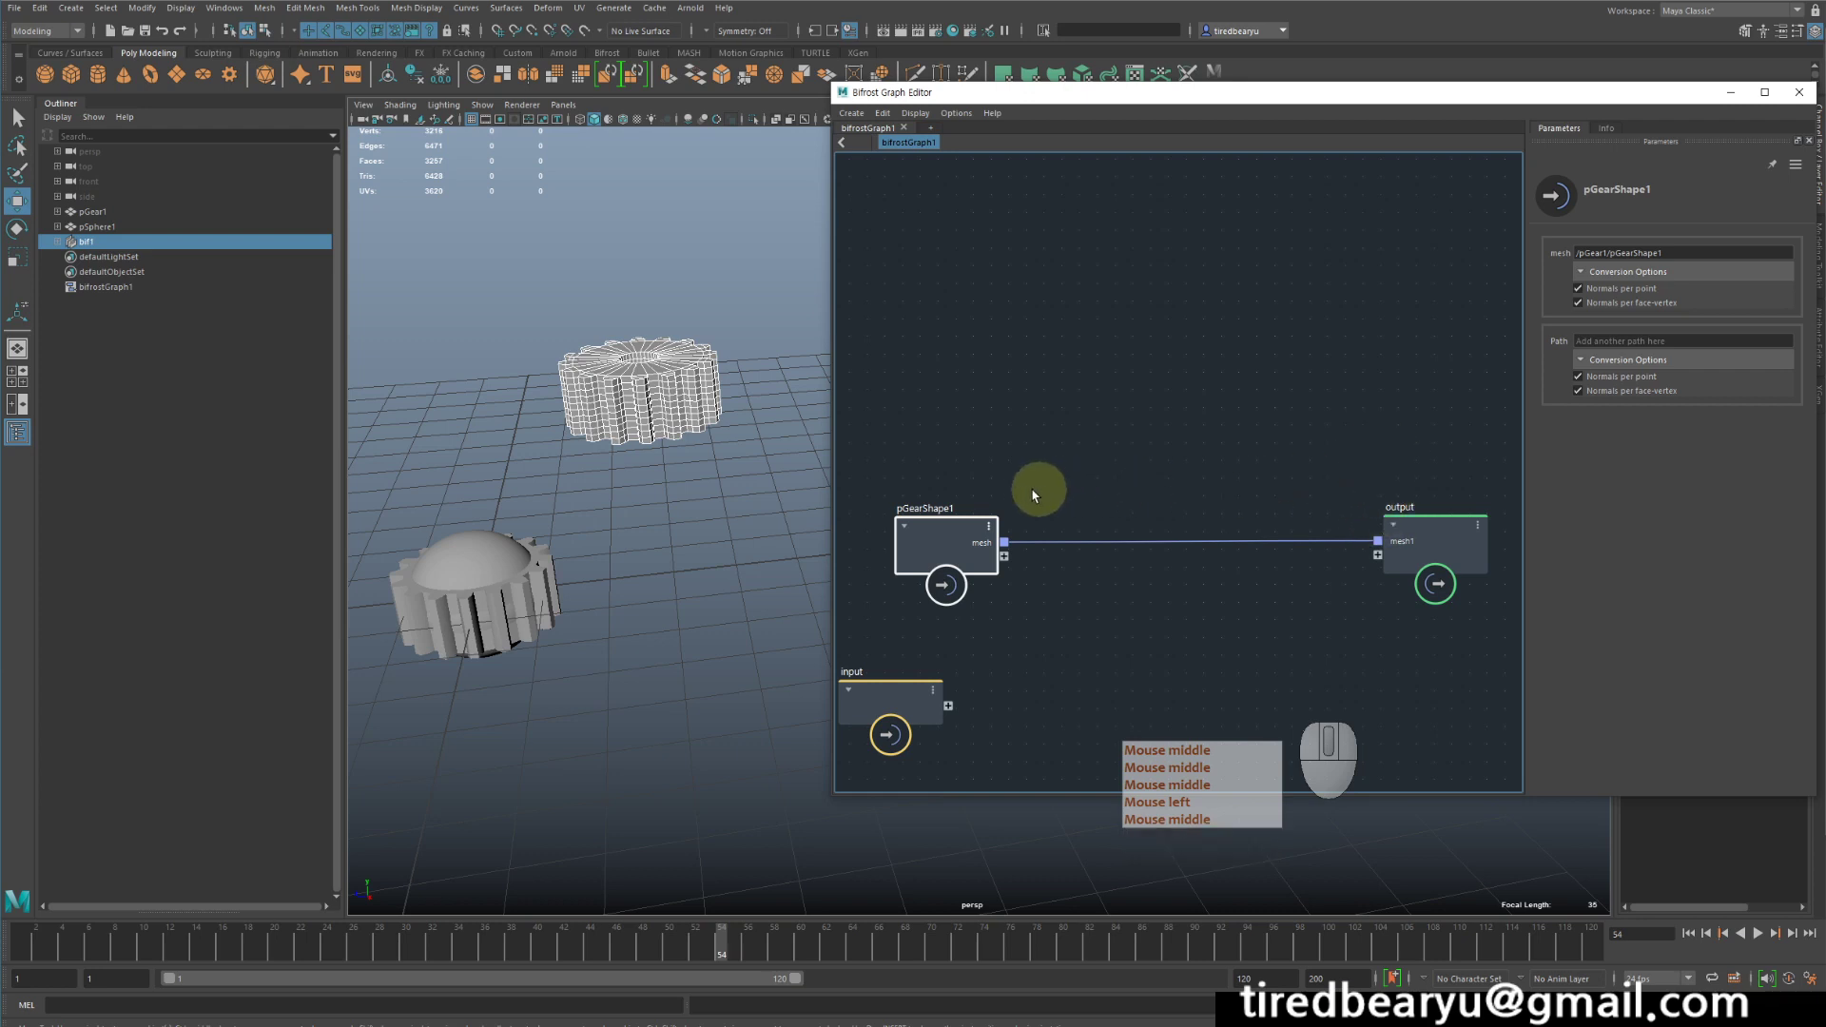
drag(961, 529, 937, 524)
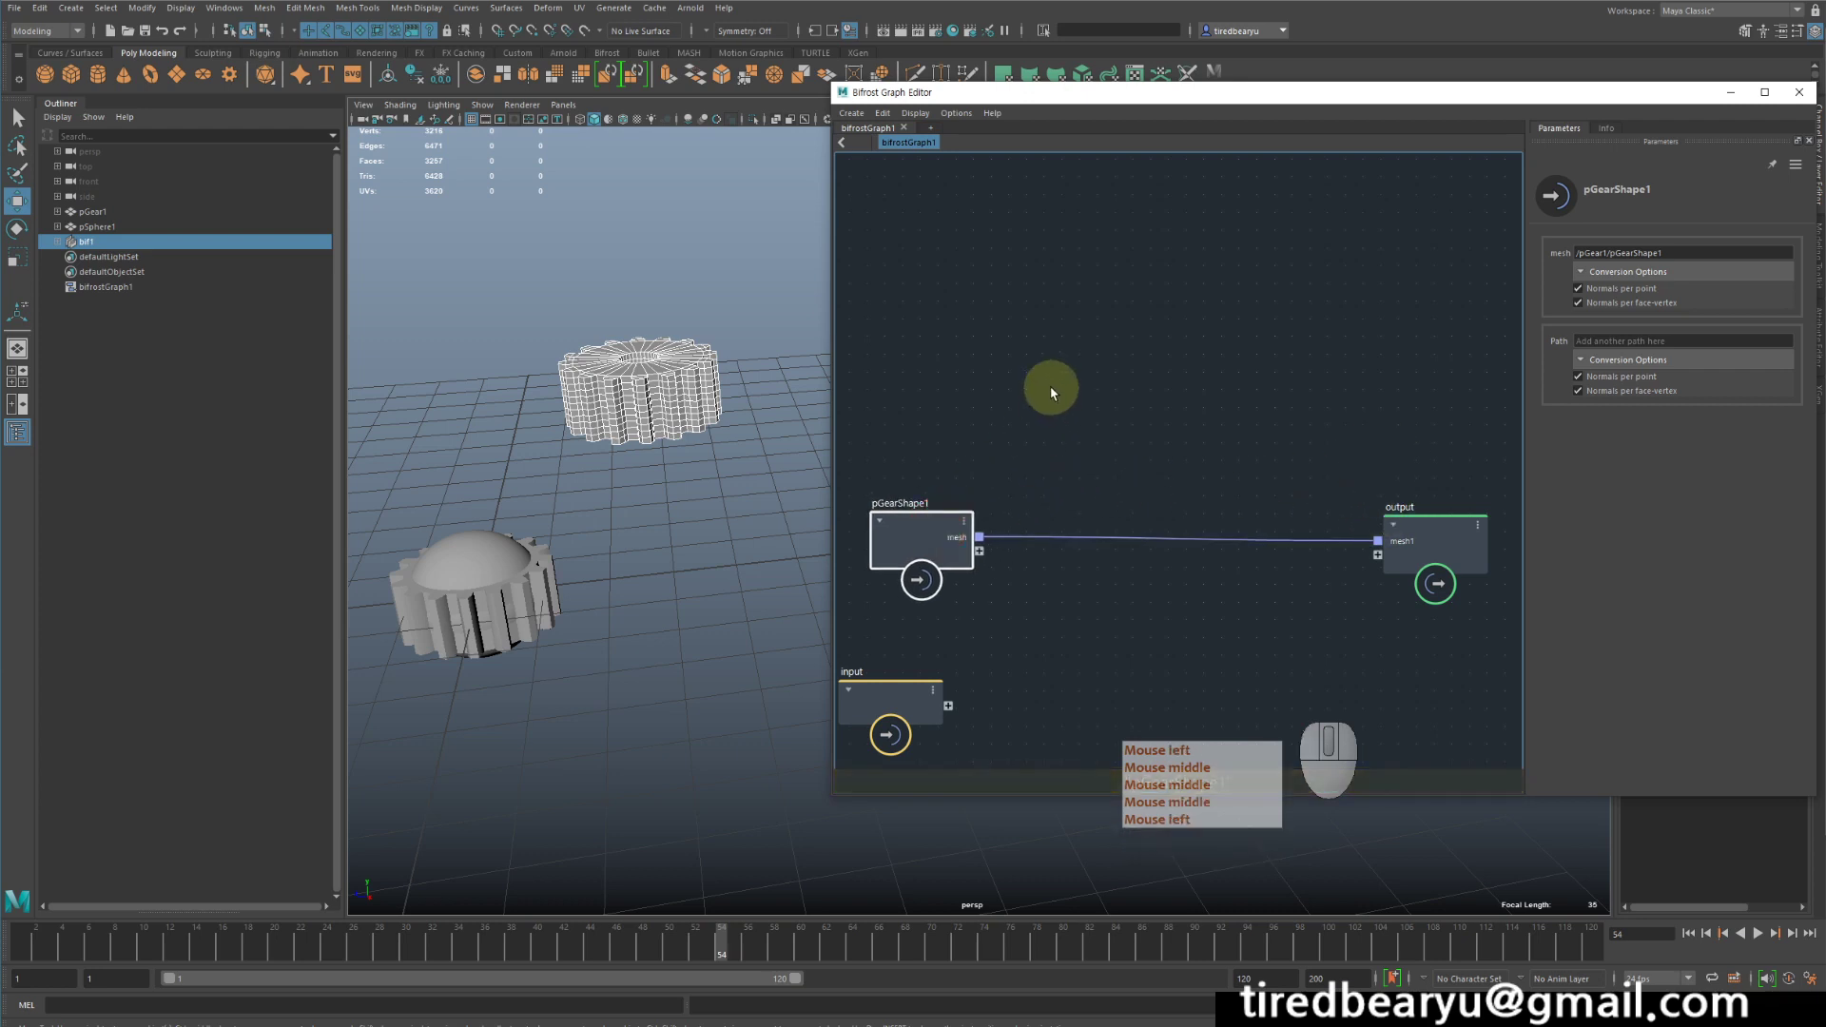
- Add a set_point_position node to the graph and place it above the output node
key(Tab)
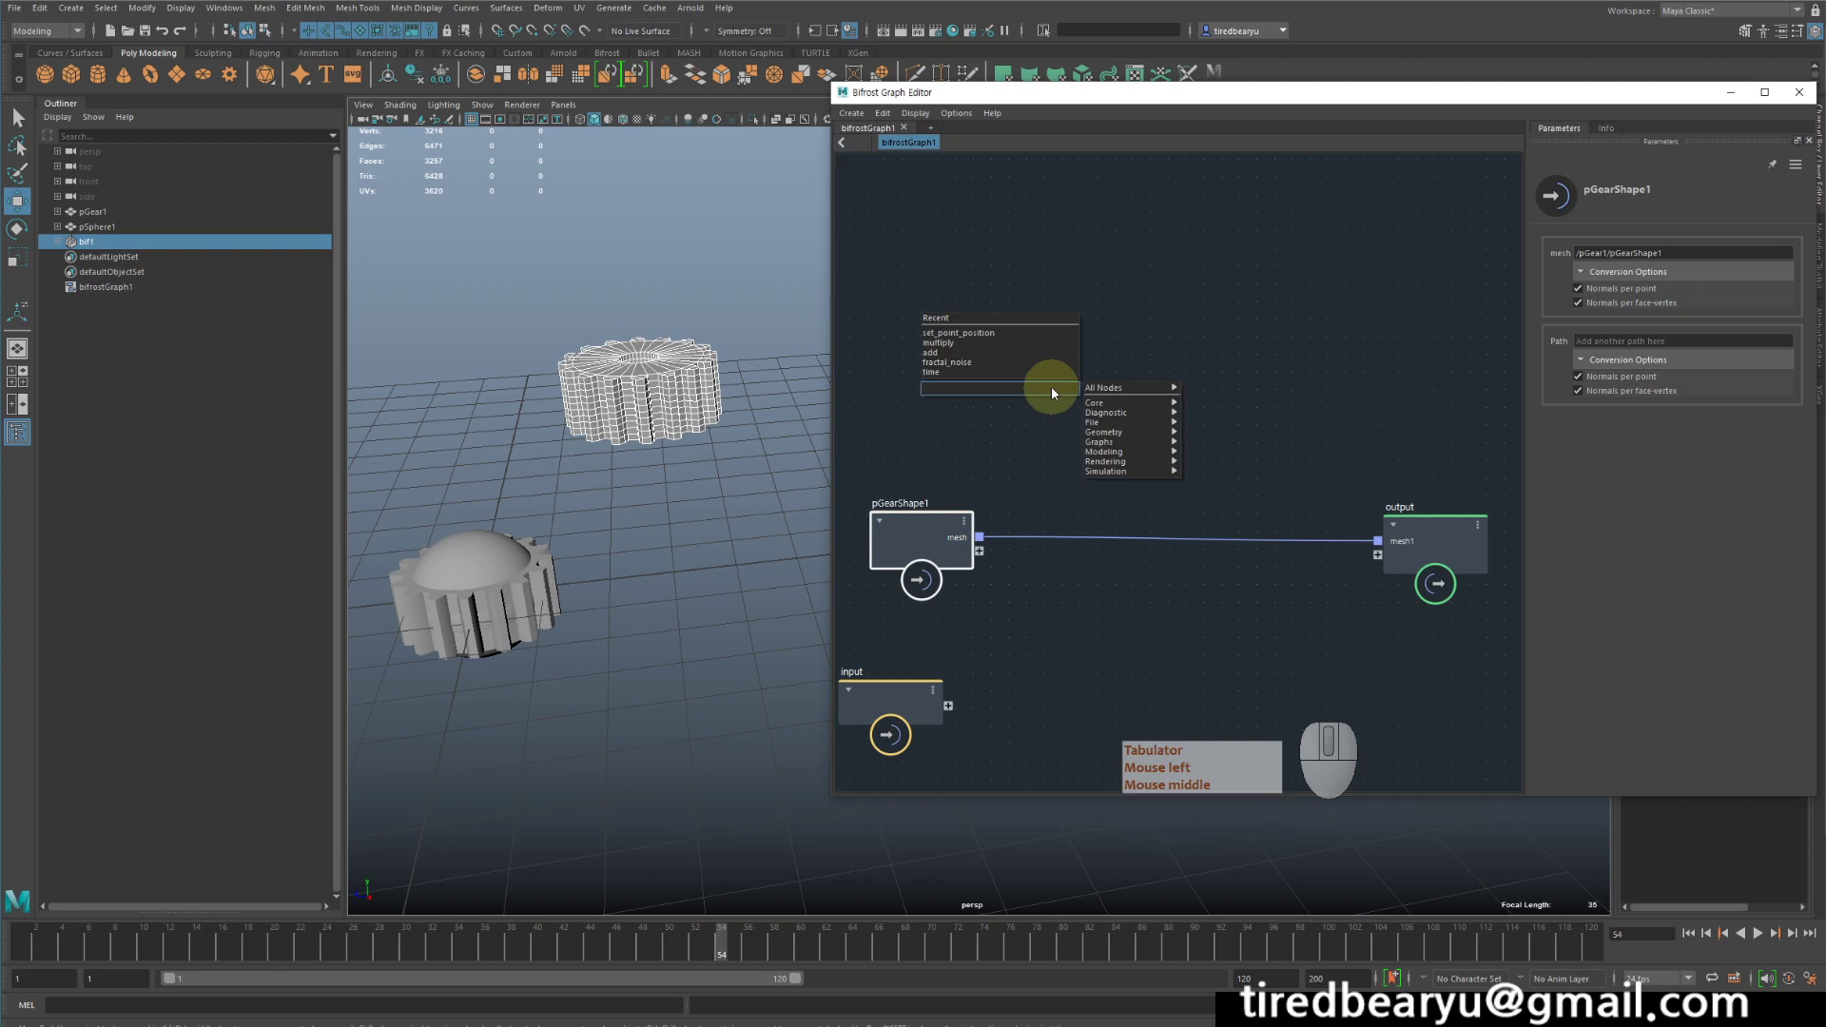
text(s)
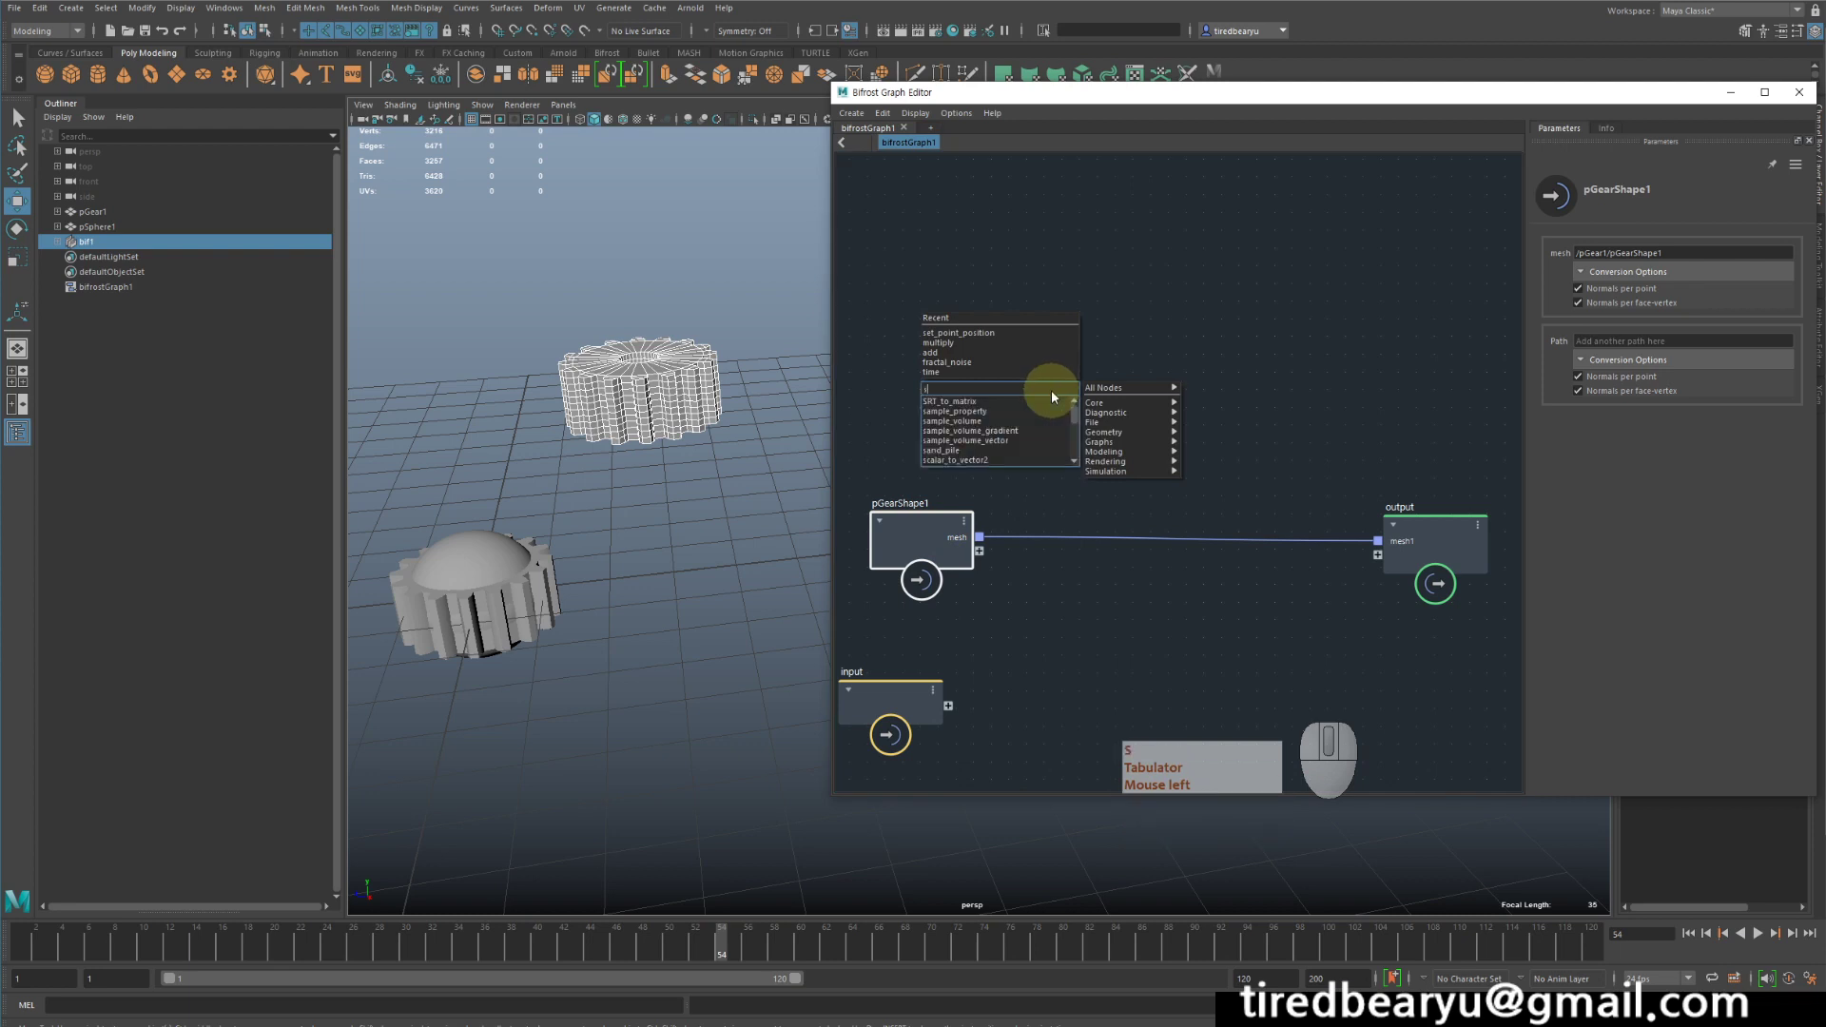
text(pp)
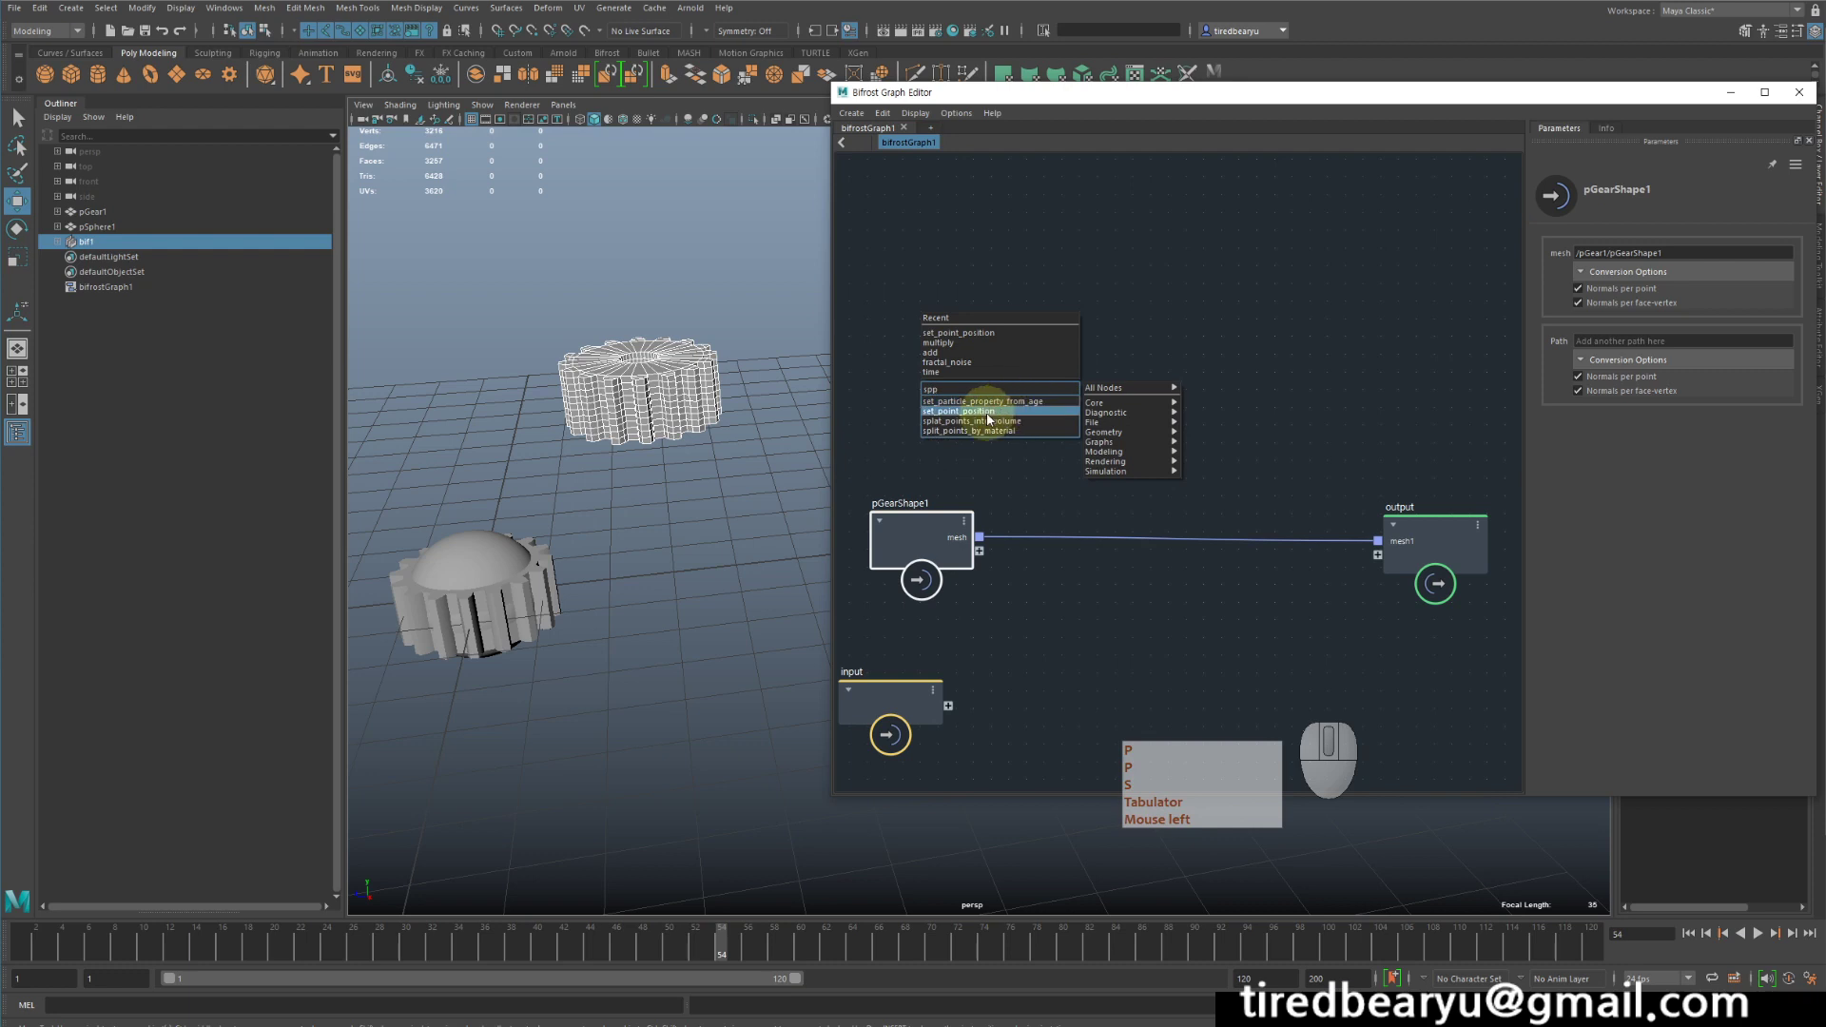
click(989, 415)
drag(1051, 409, 1279, 419)
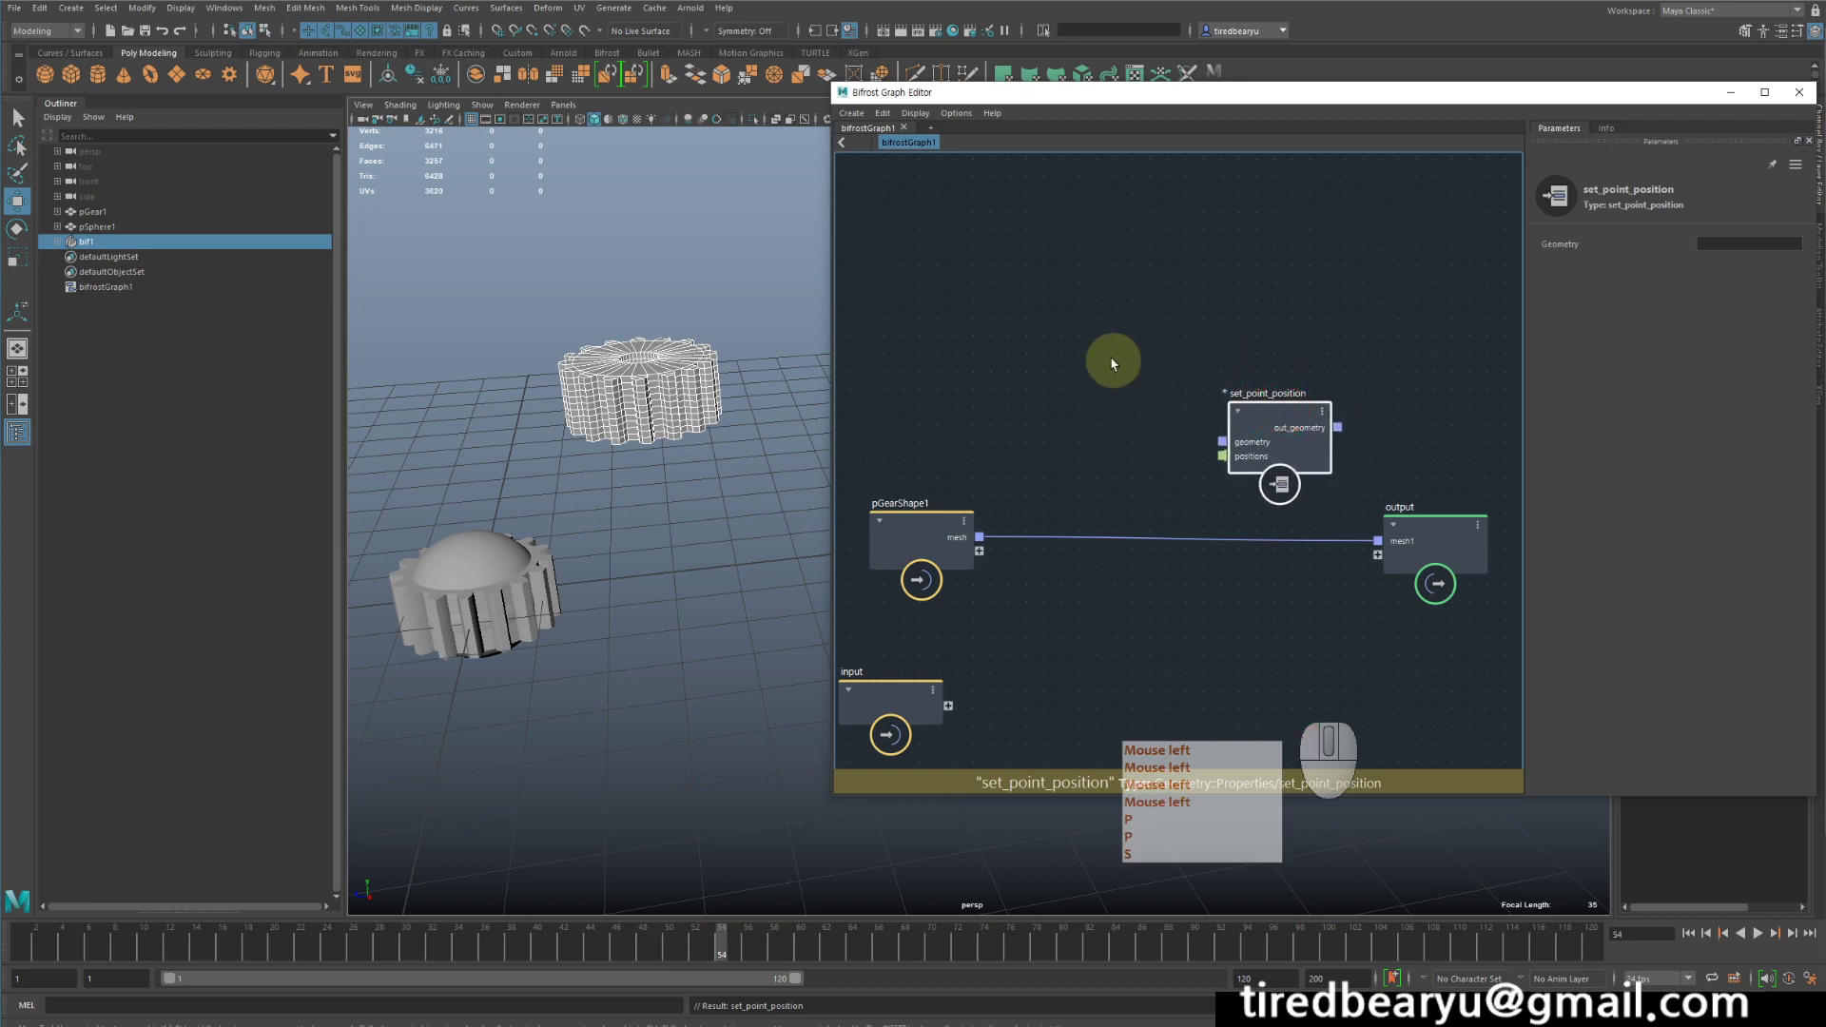
- Add a get_point_position node above pGearShape1 and move set_point_position slightly away from it
click(1111, 361)
key(Tab)
text(g)
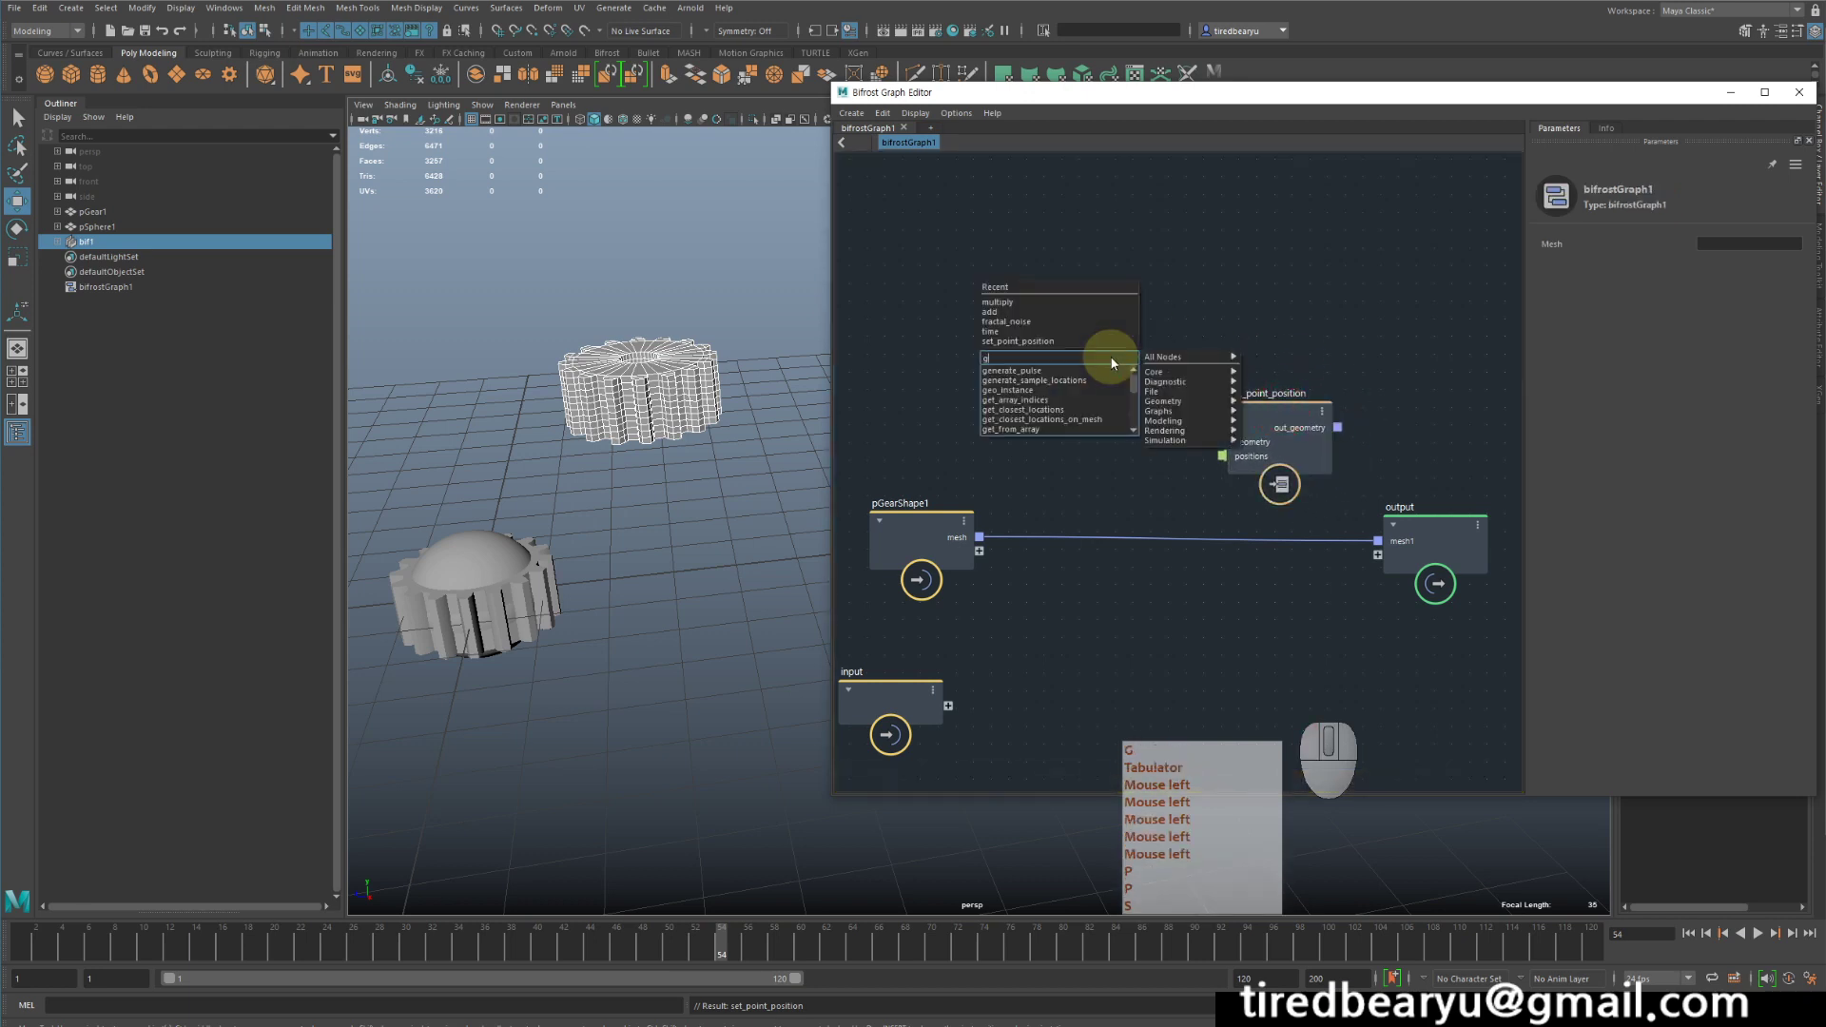
text(pp)
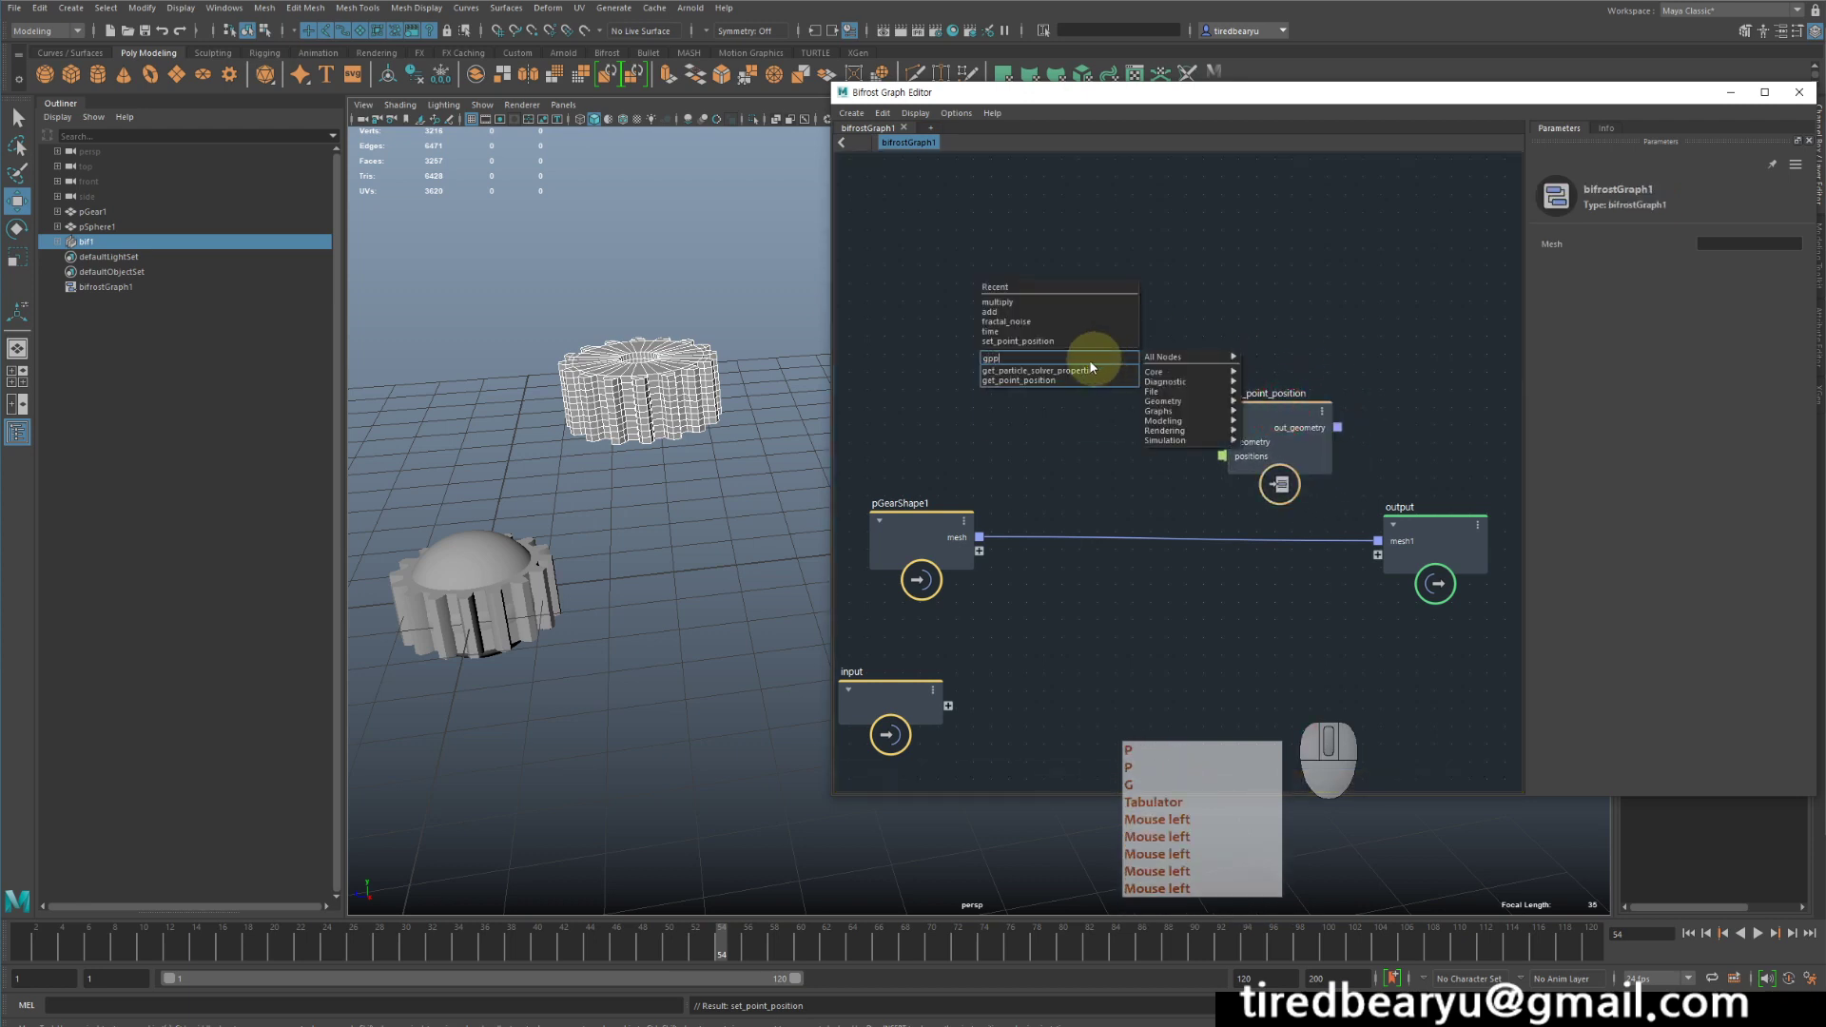
click(1078, 382)
click(1113, 345)
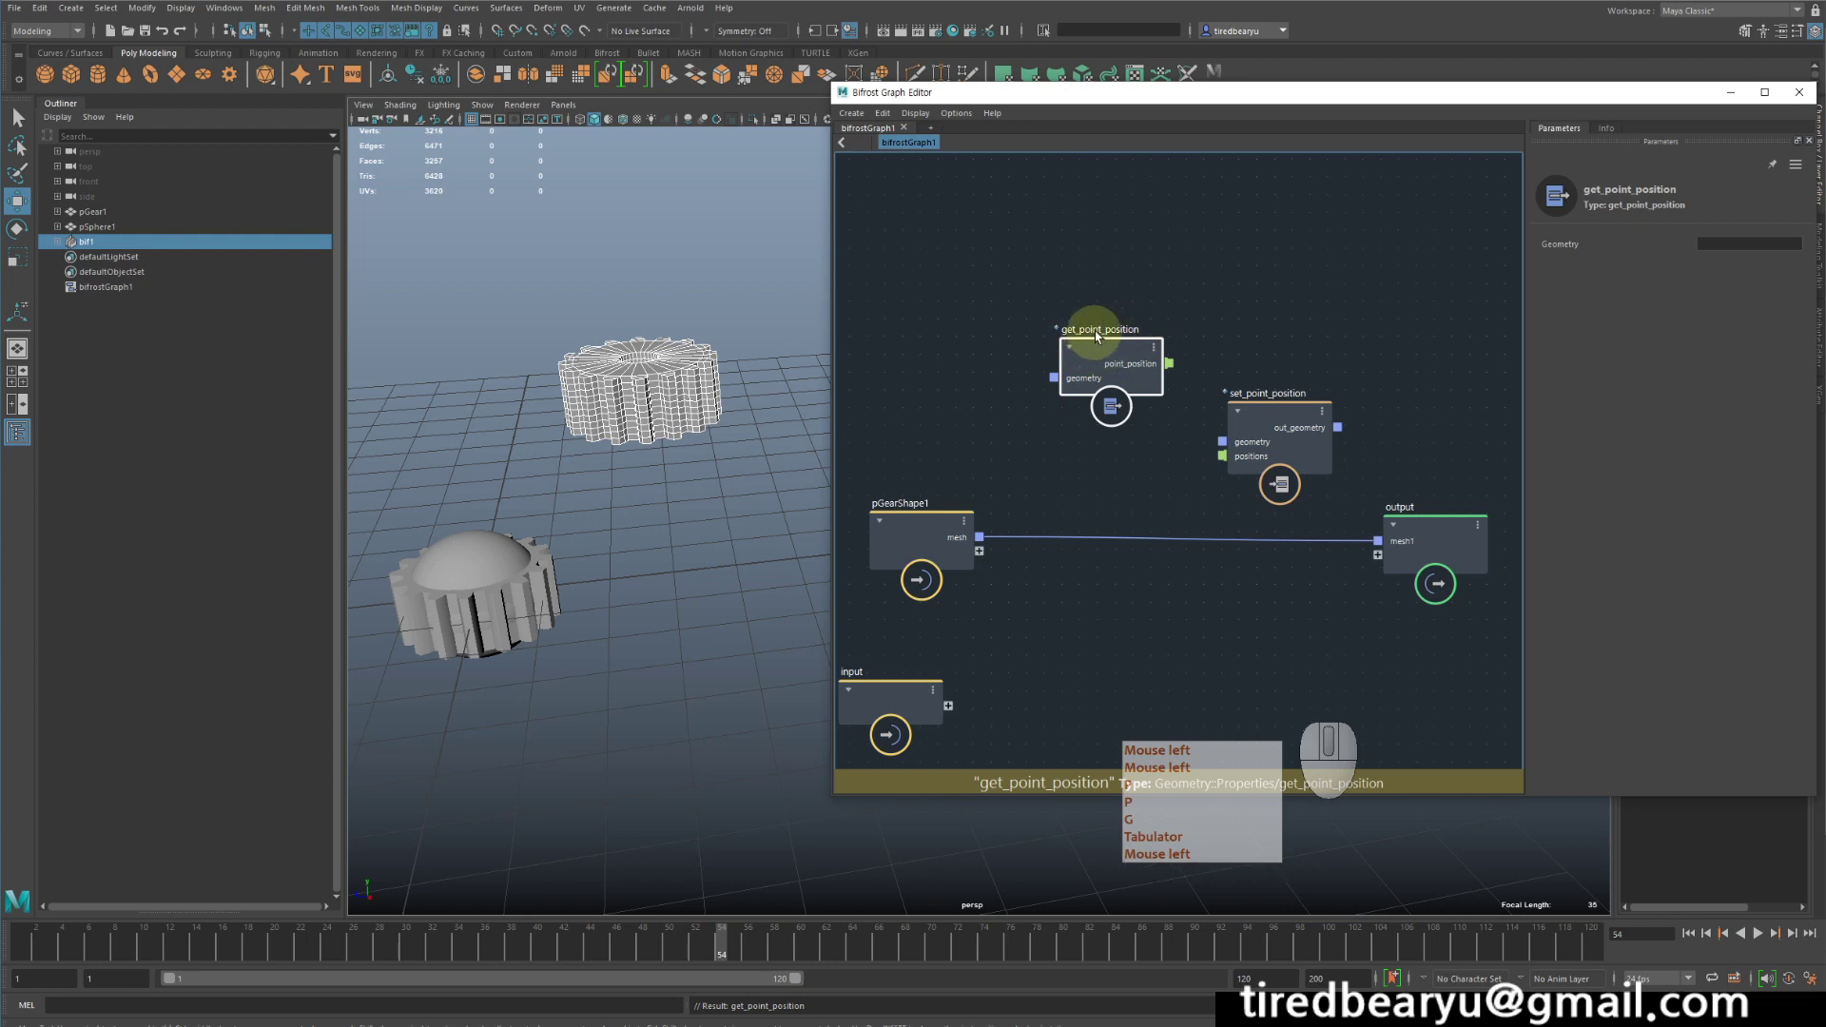
drag(1099, 346, 1085, 328)
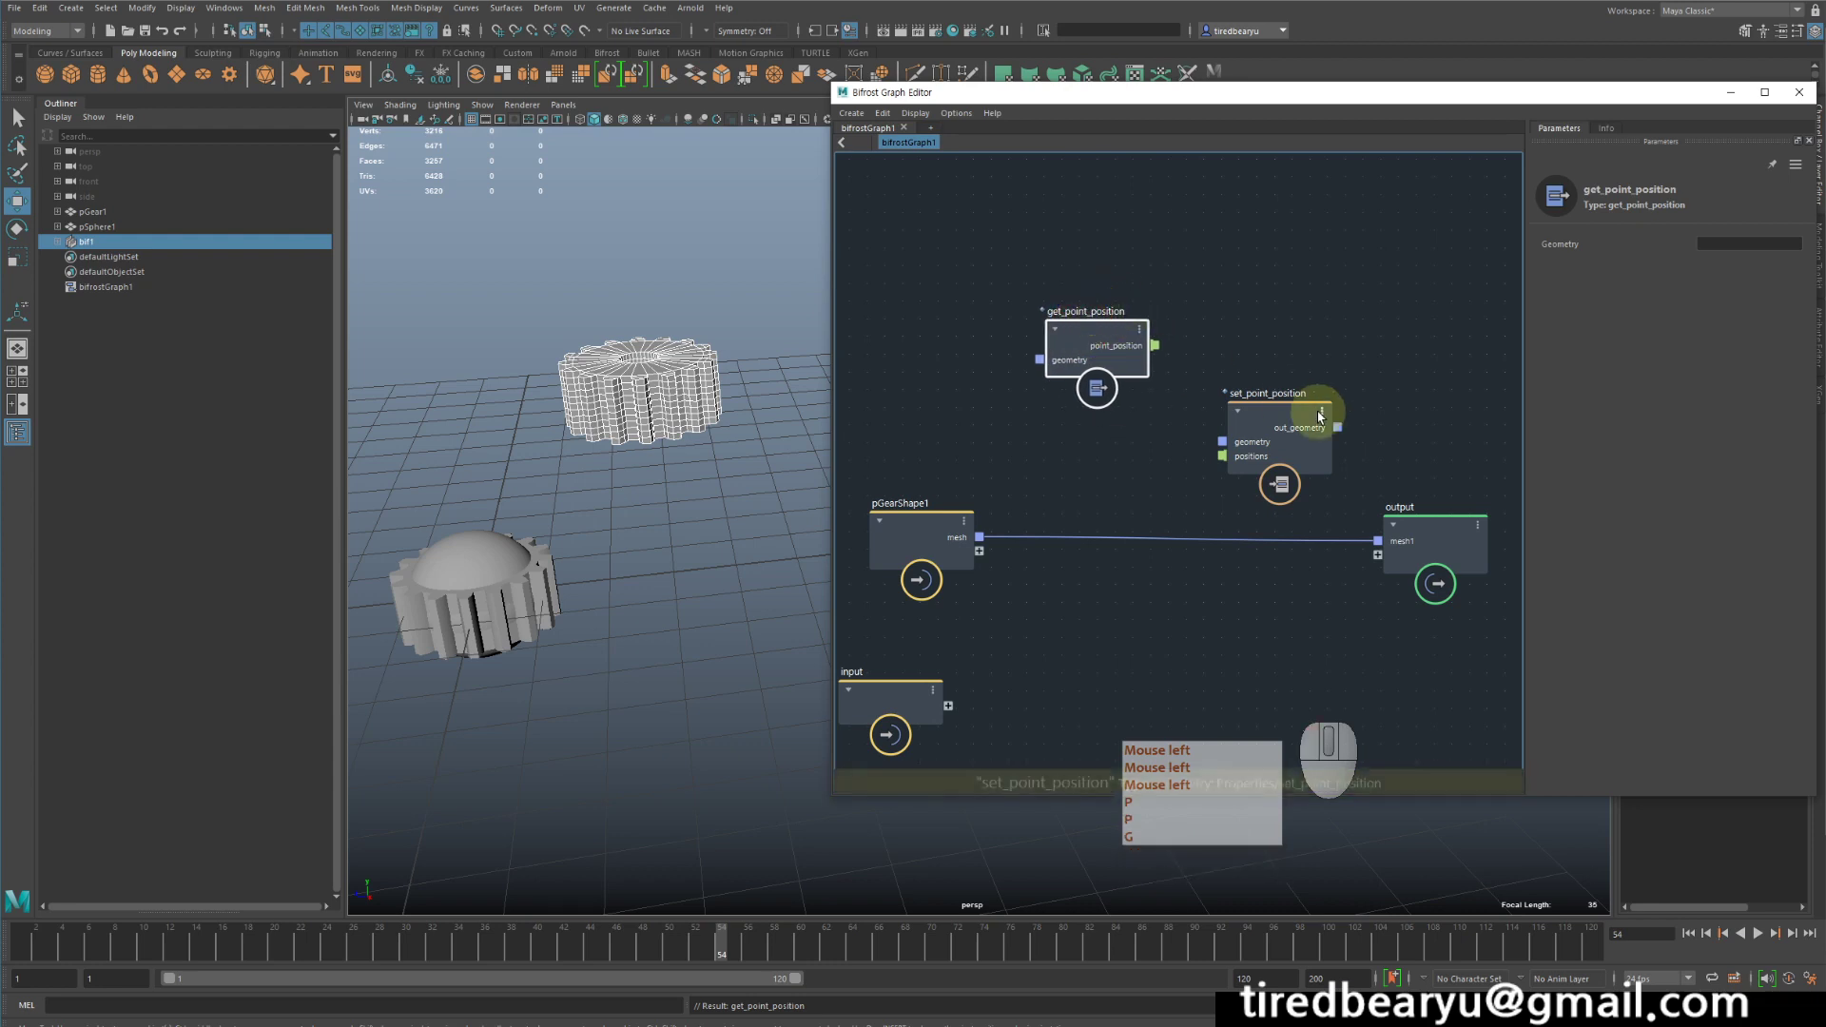
click(1281, 407)
mouse_move(1282, 407)
mouse_down()
mouse_move(1264, 358)
mouse_move(1307, 393)
mouse_up()
- Feed the gear mesh into get_point_position and set_point_position, link point_position to positions, and connect out_geometry to the output's mesh1
drag(980, 537, 1082, 278)
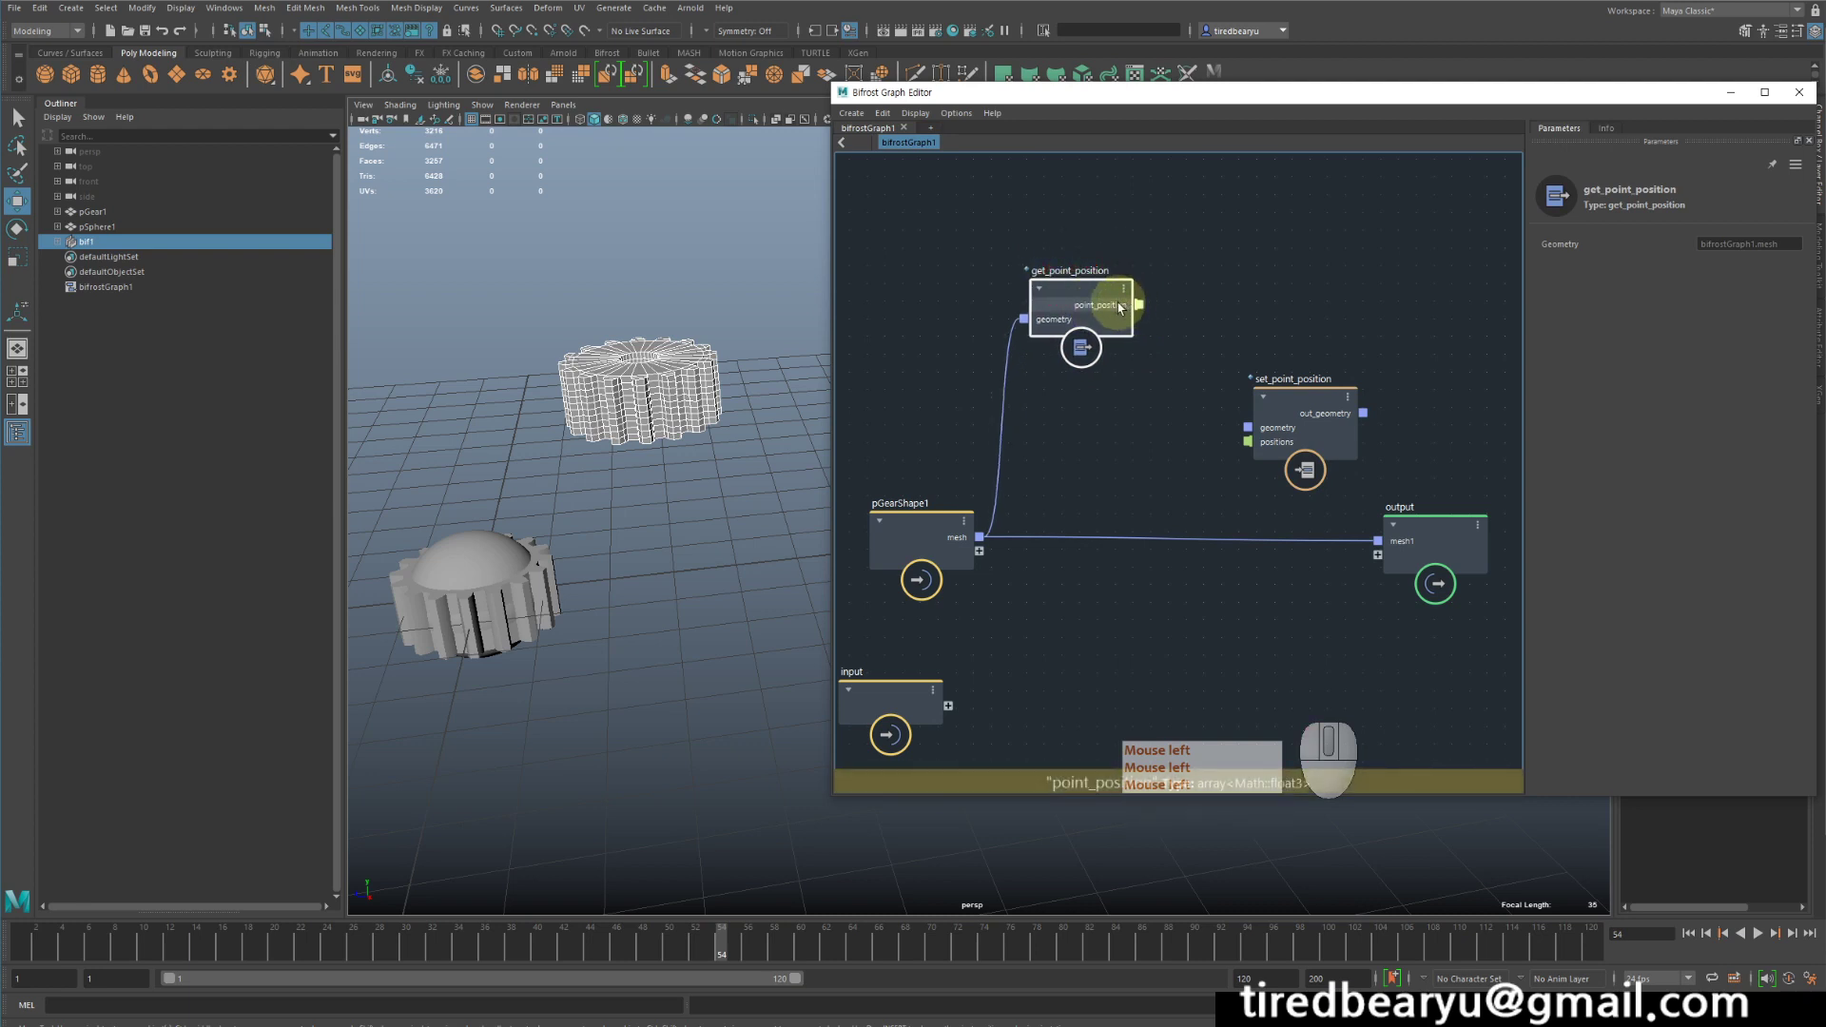
drag(1138, 305, 1255, 449)
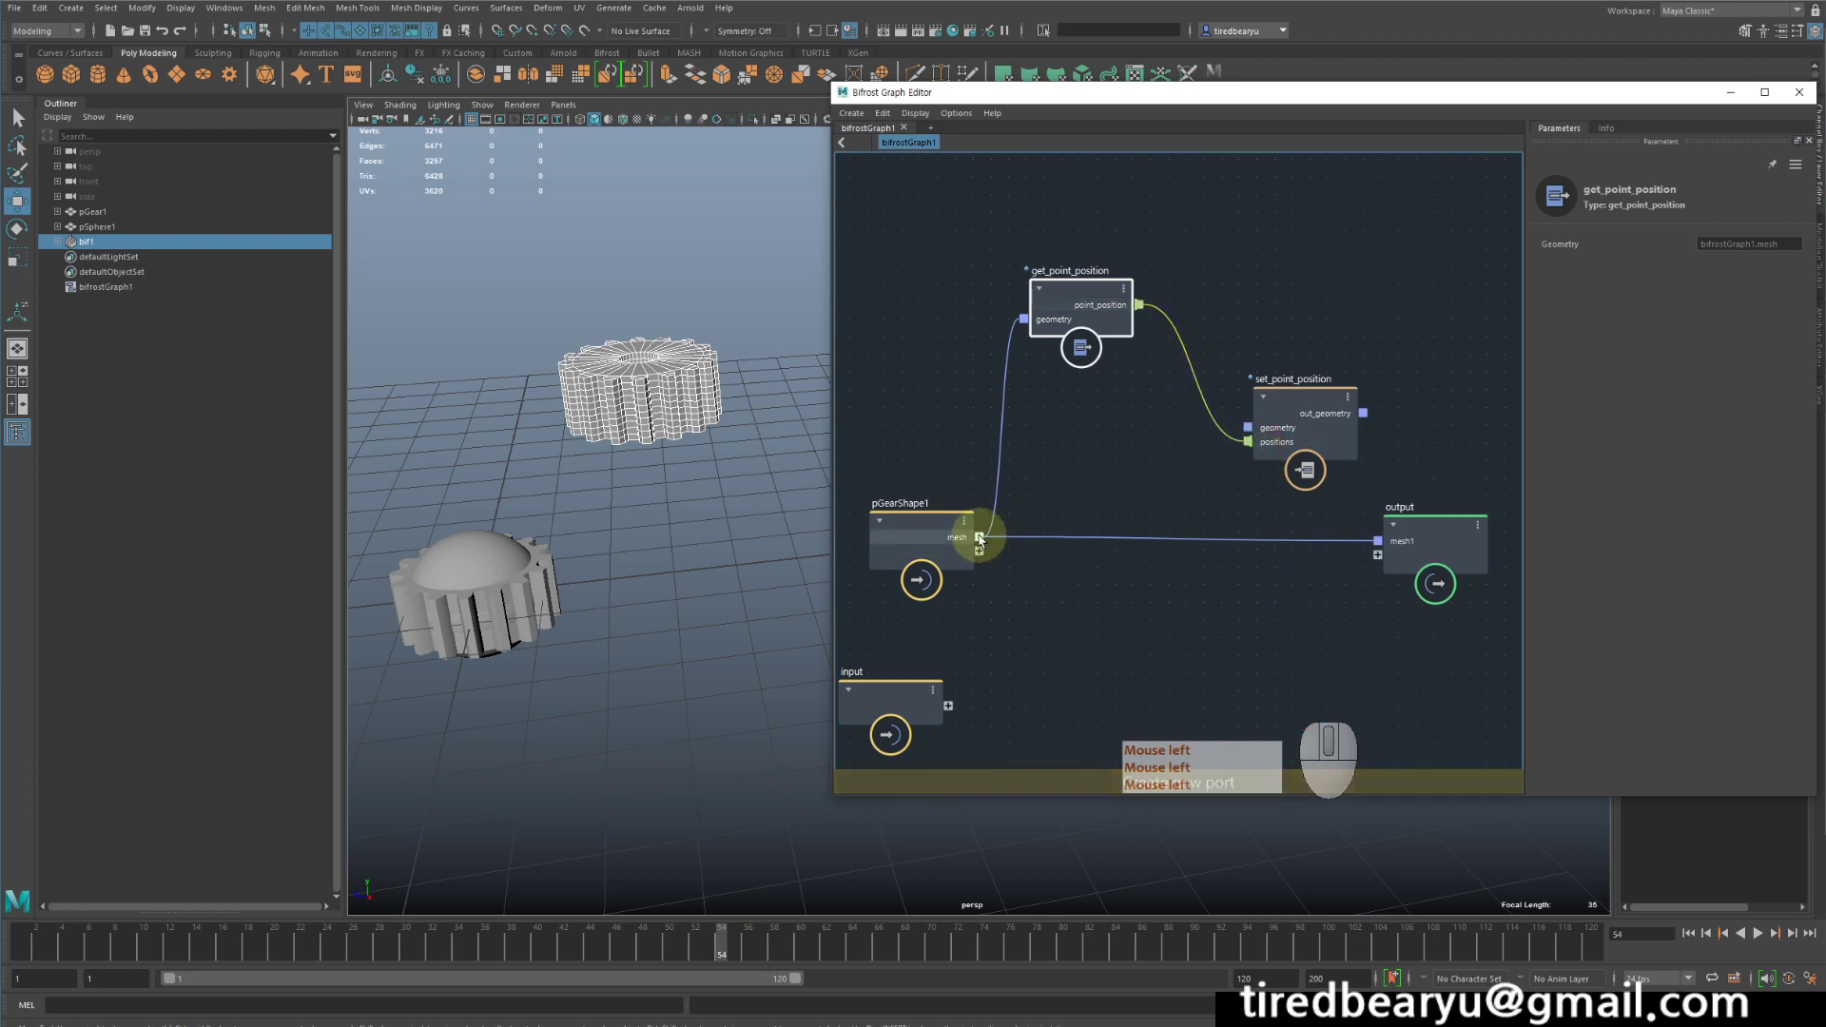
drag(980, 537, 1379, 541)
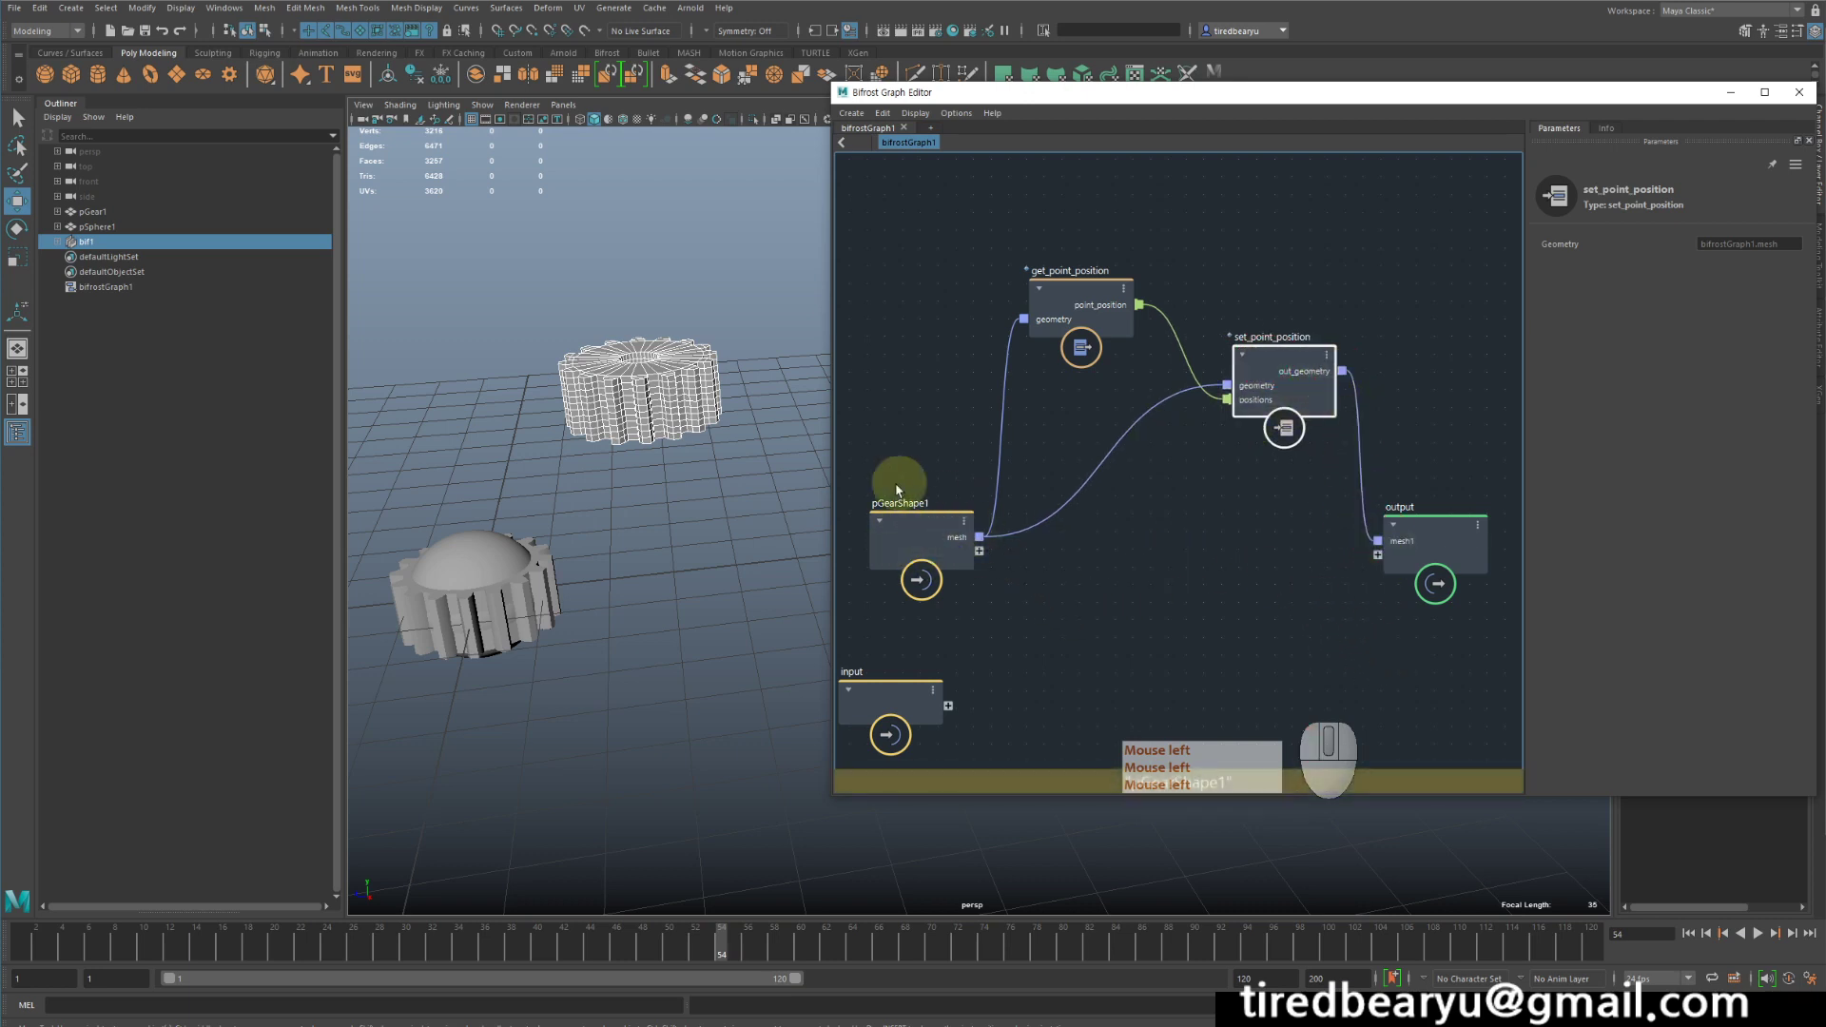
- Rearrange the connected nodes, leaving space between get_point_position and set_point_position
drag(908, 523, 896, 514)
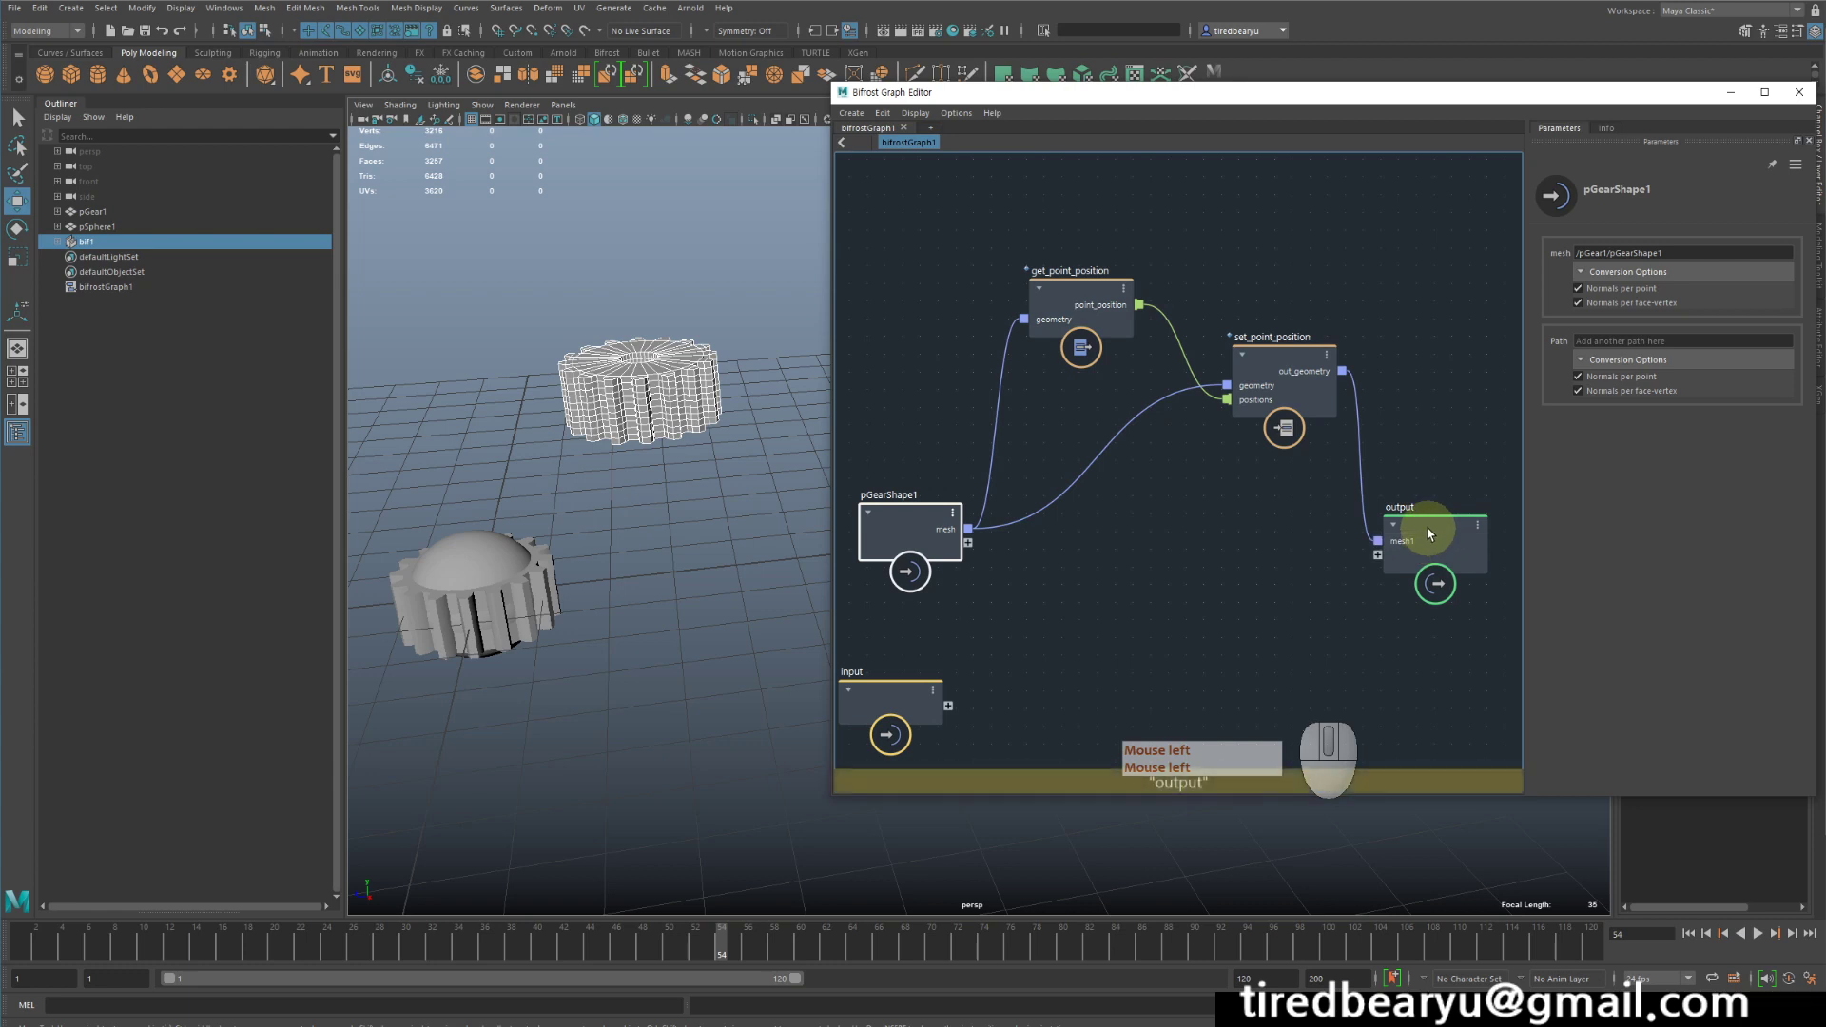
drag(1429, 541, 1513, 538)
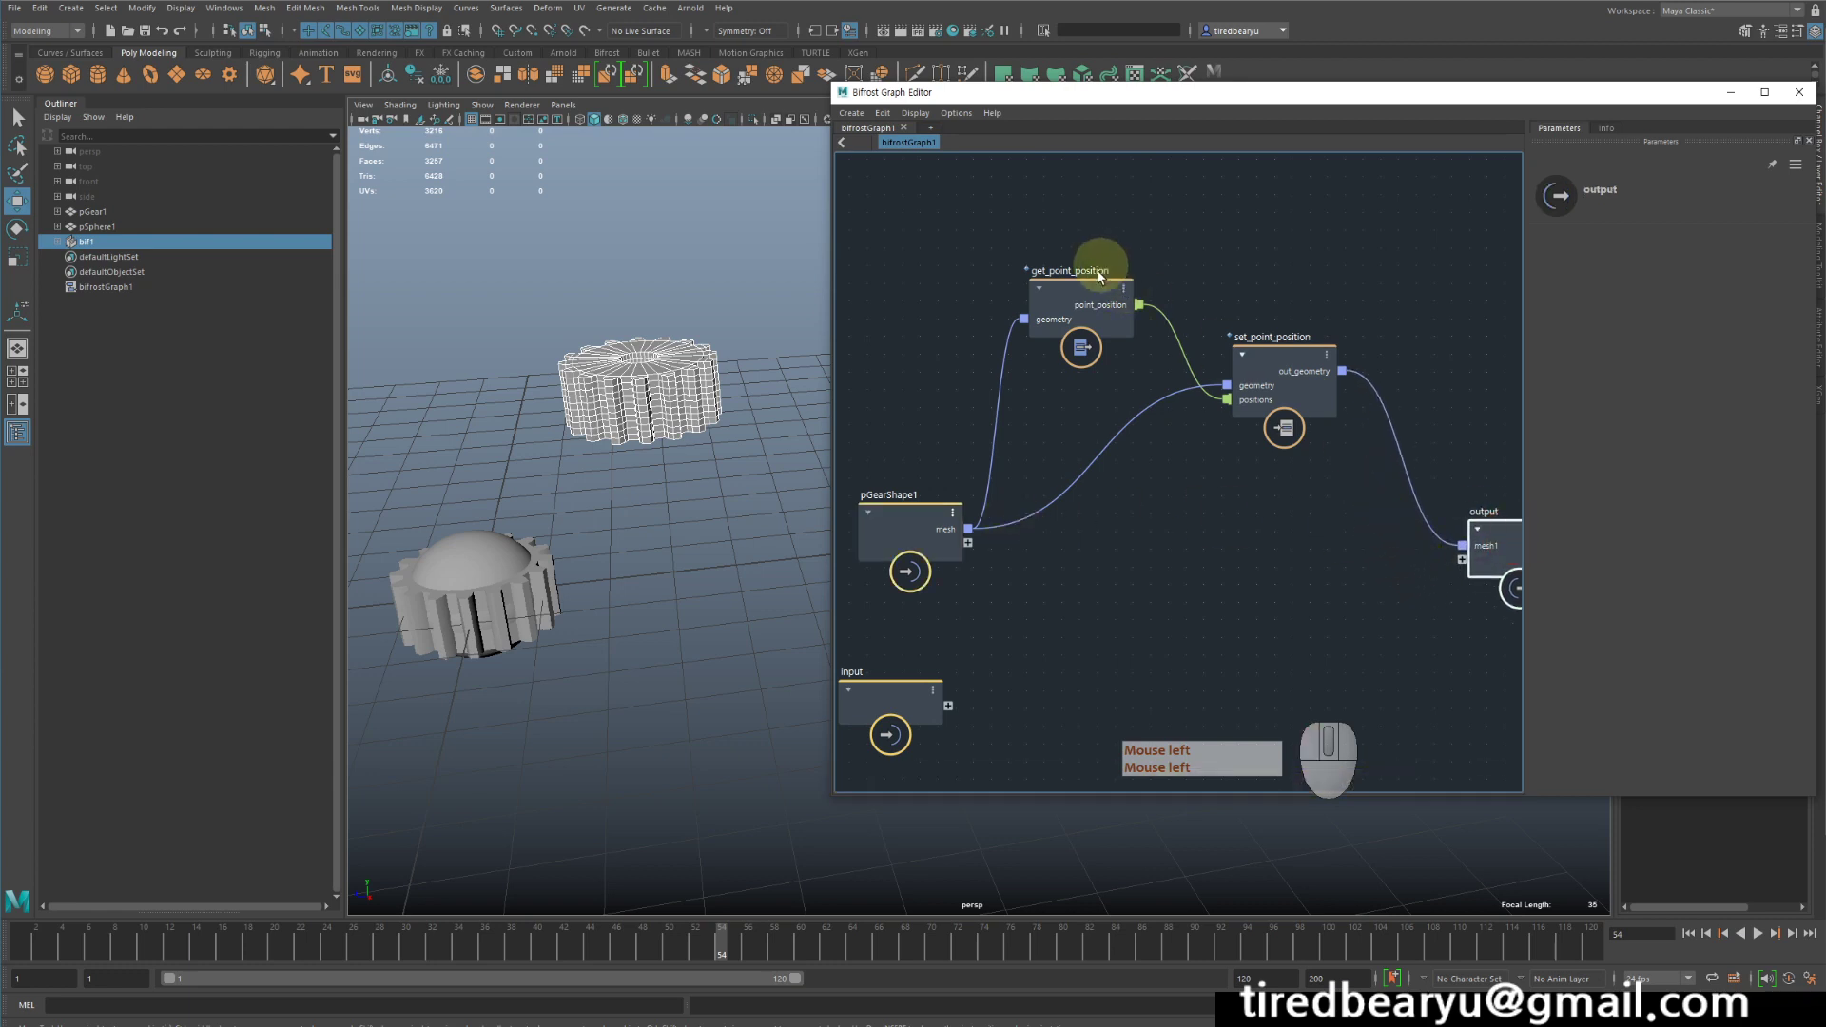
drag(1092, 272, 1056, 249)
drag(1278, 355, 1353, 317)
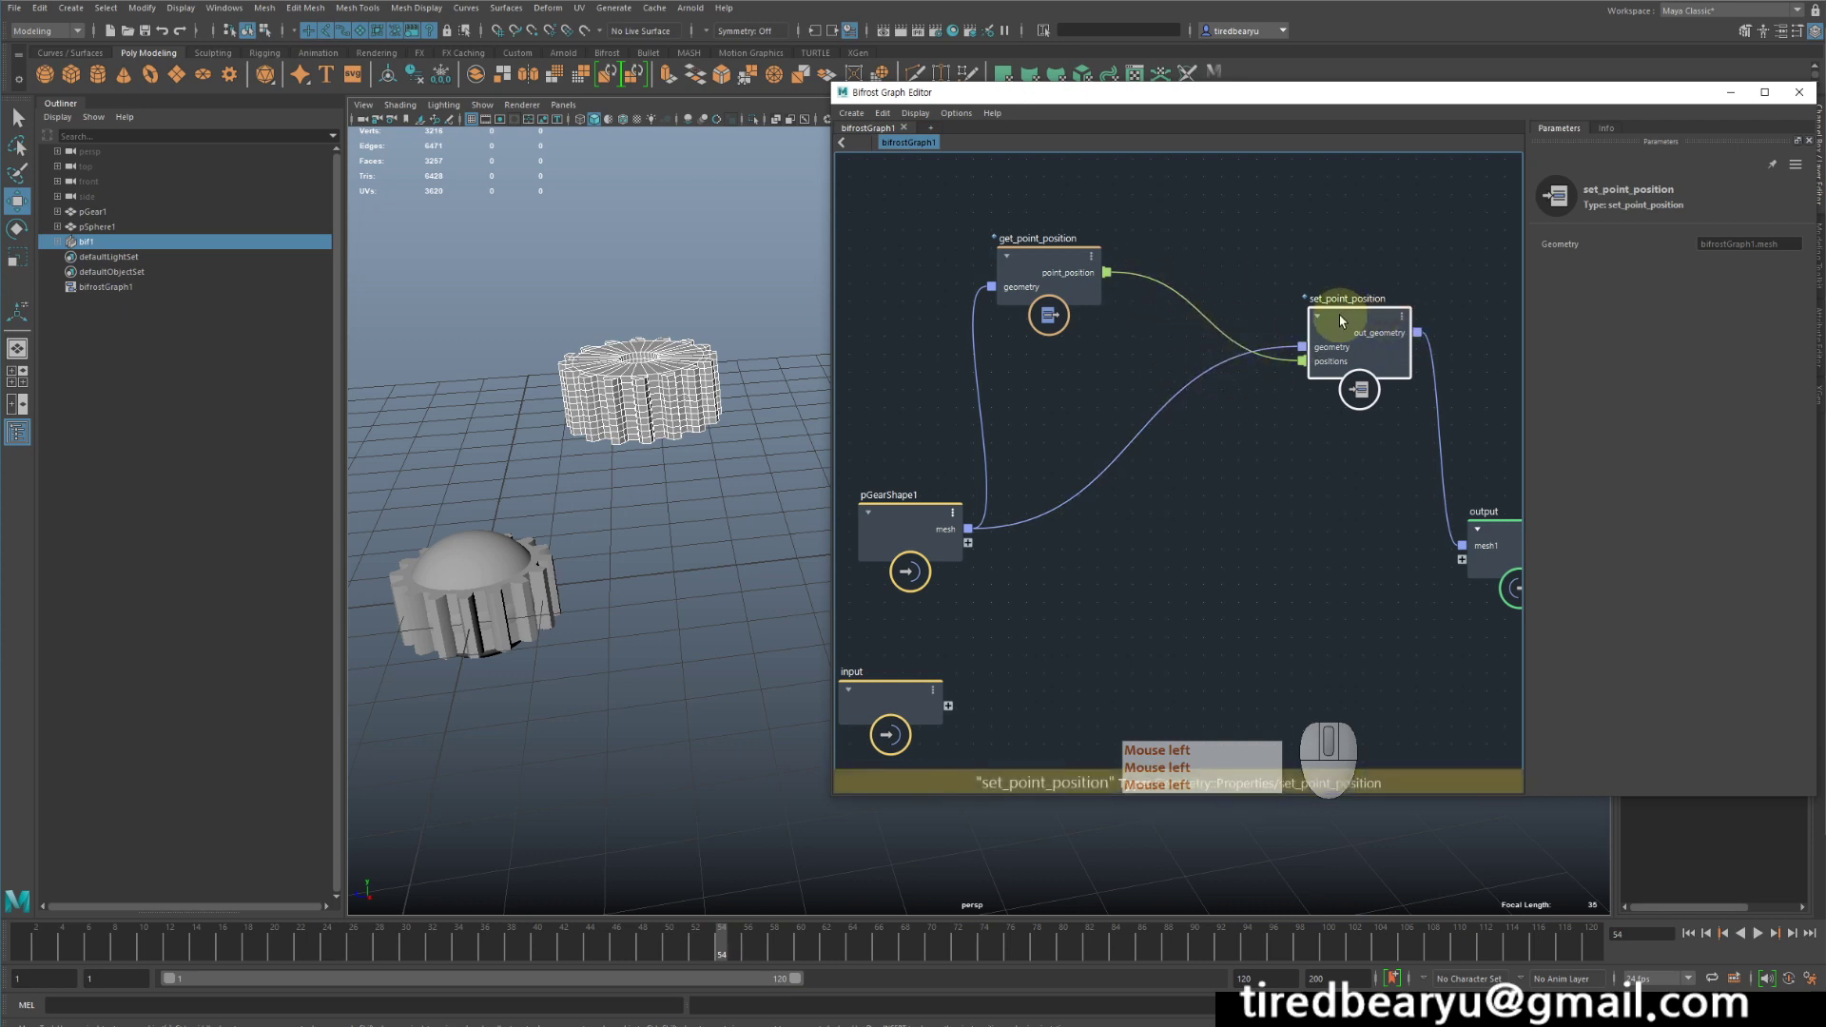
drag(1344, 316, 1350, 439)
drag(1039, 255, 1014, 239)
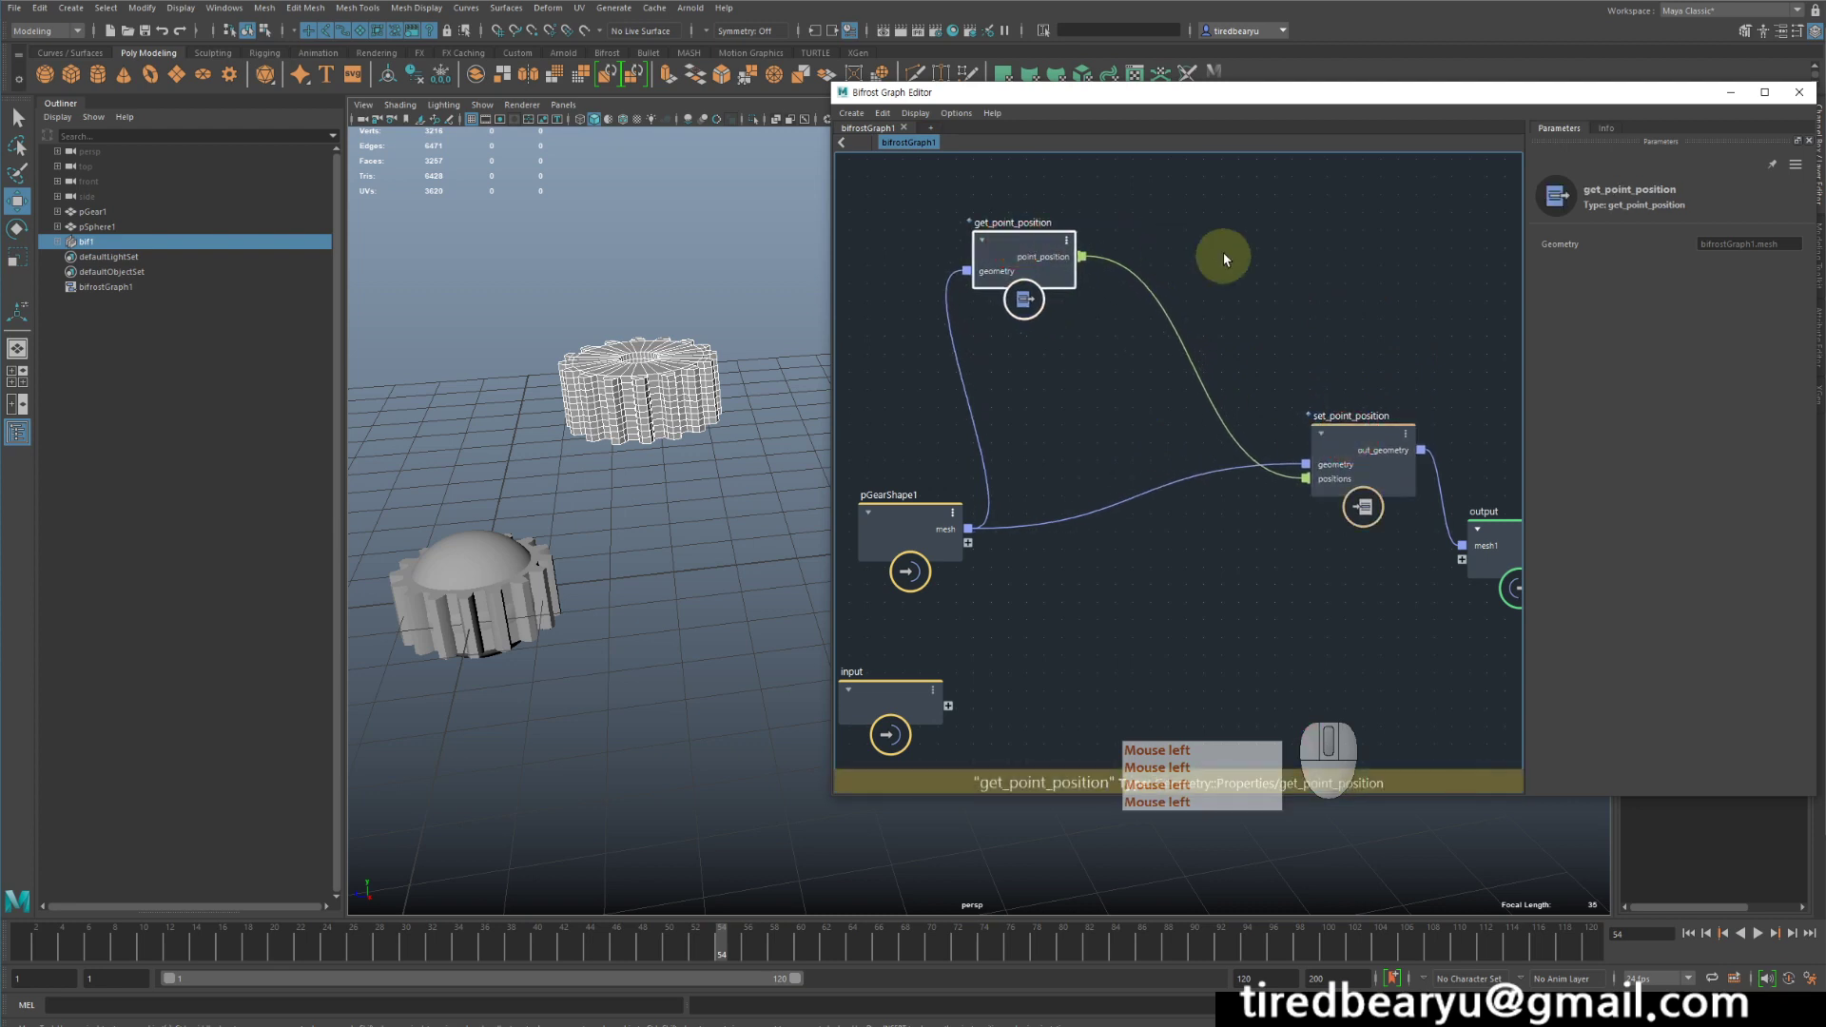
- Add a multiply node to the graph beside get_point_position
click(1225, 253)
key(Tab)
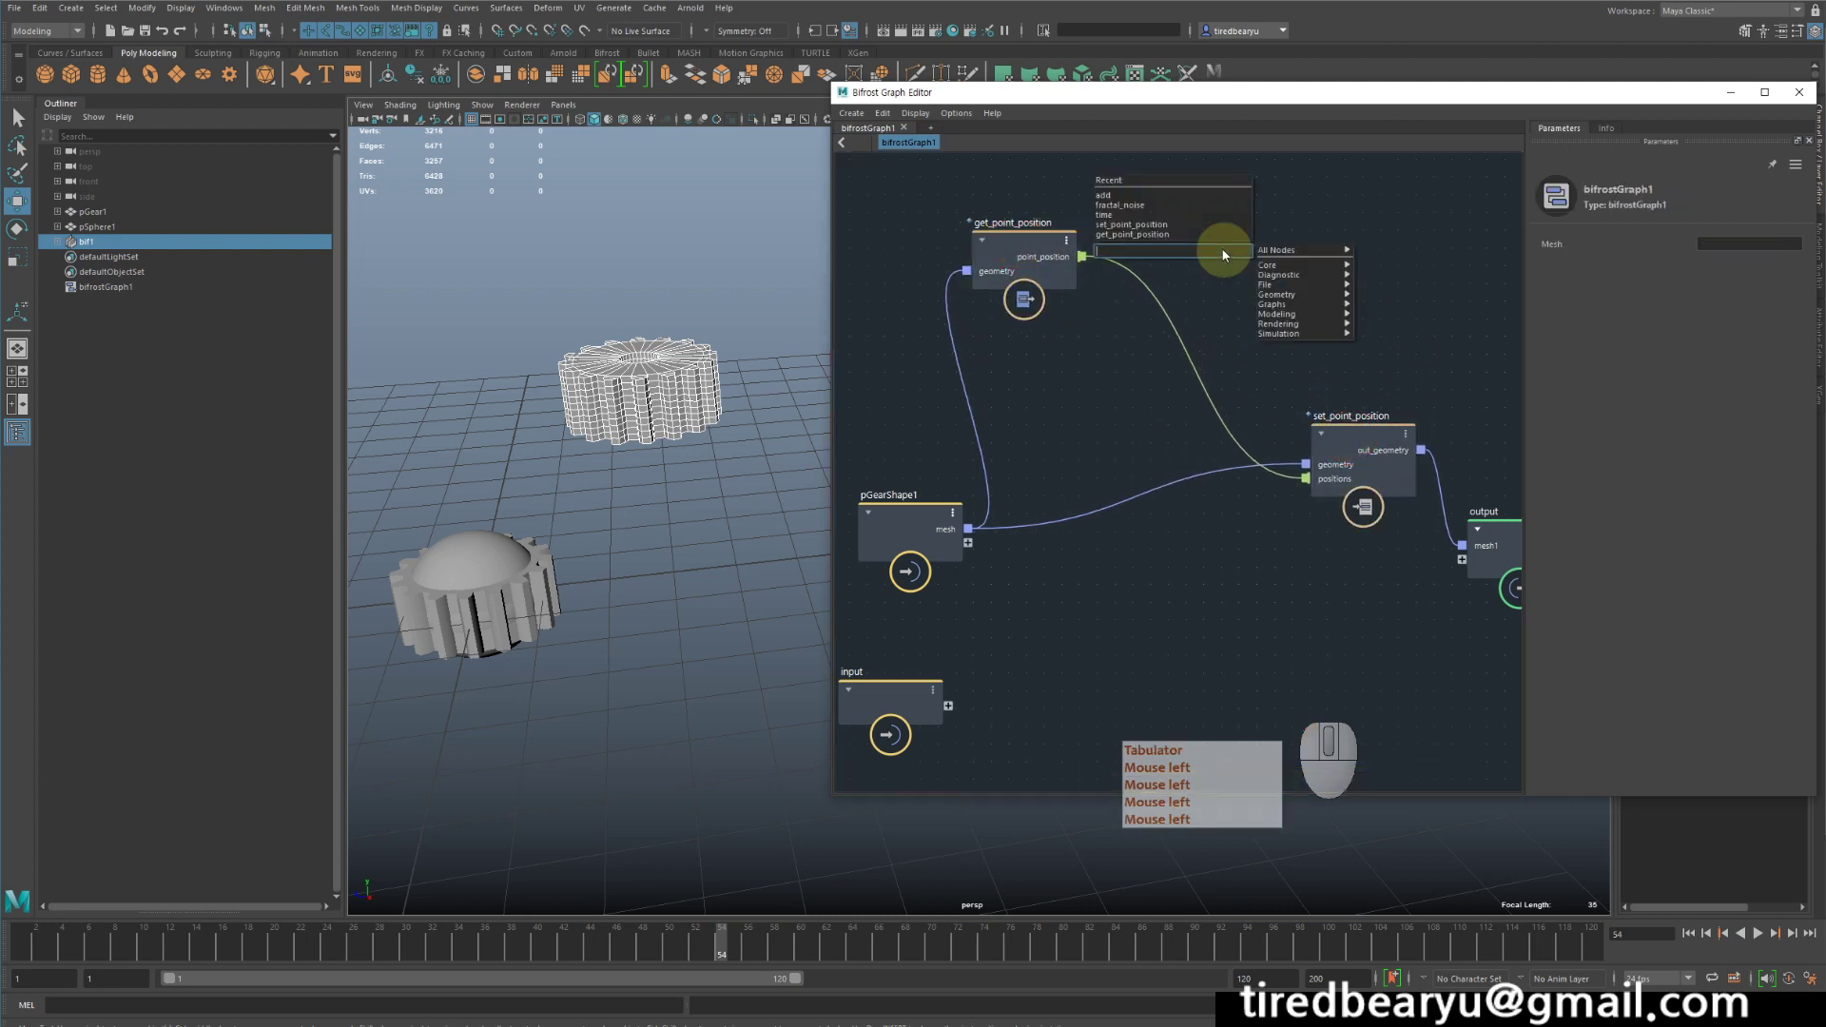
text(muli)
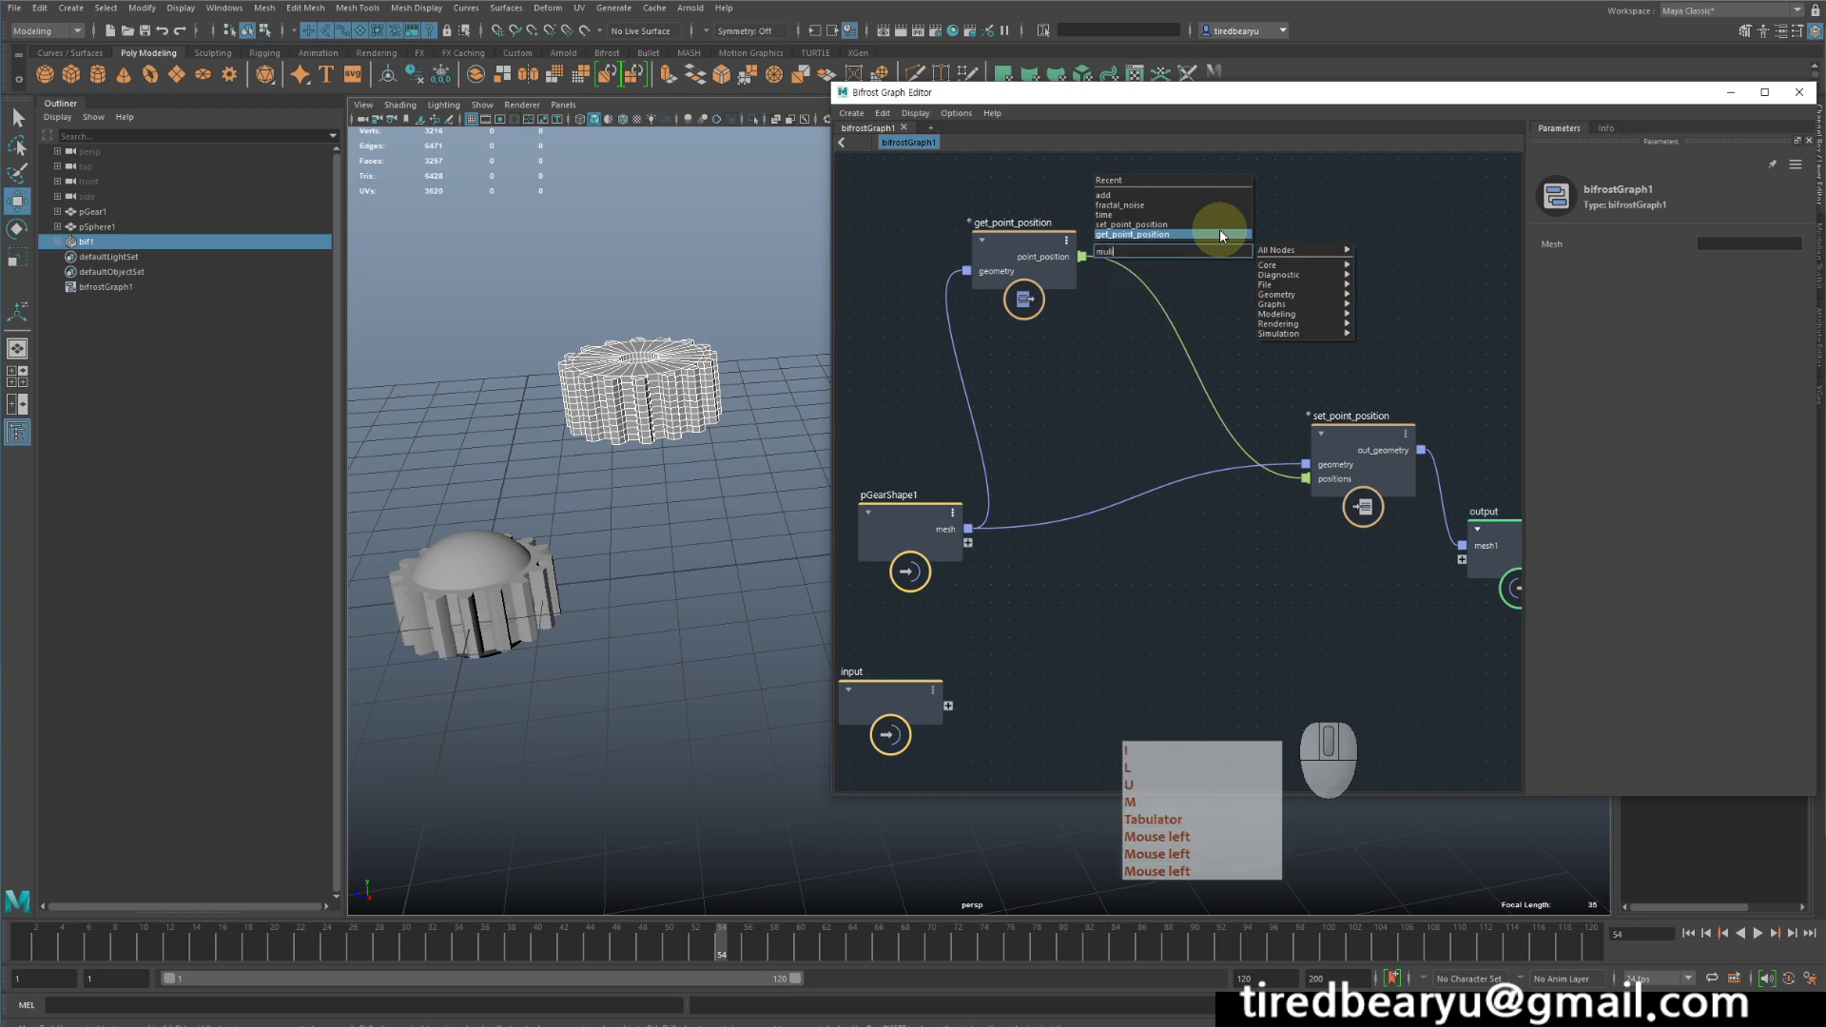
key(BackSpace)
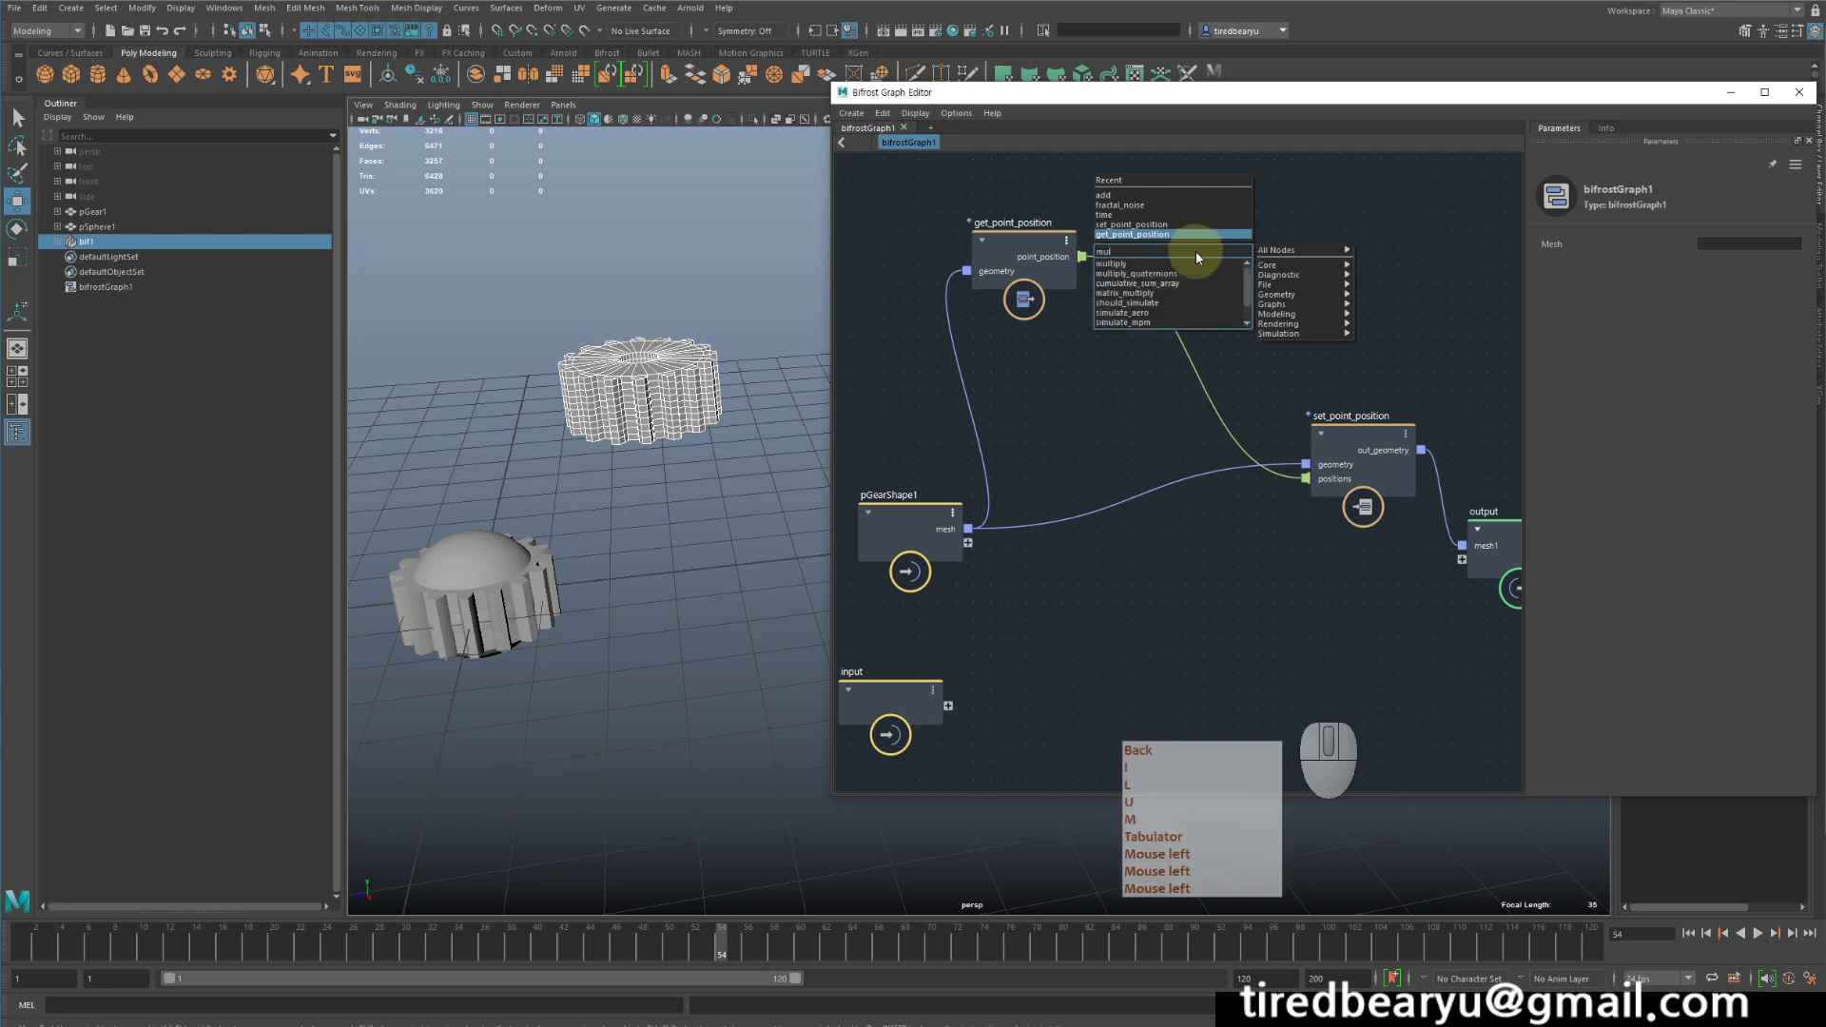
click(1195, 264)
click(1252, 219)
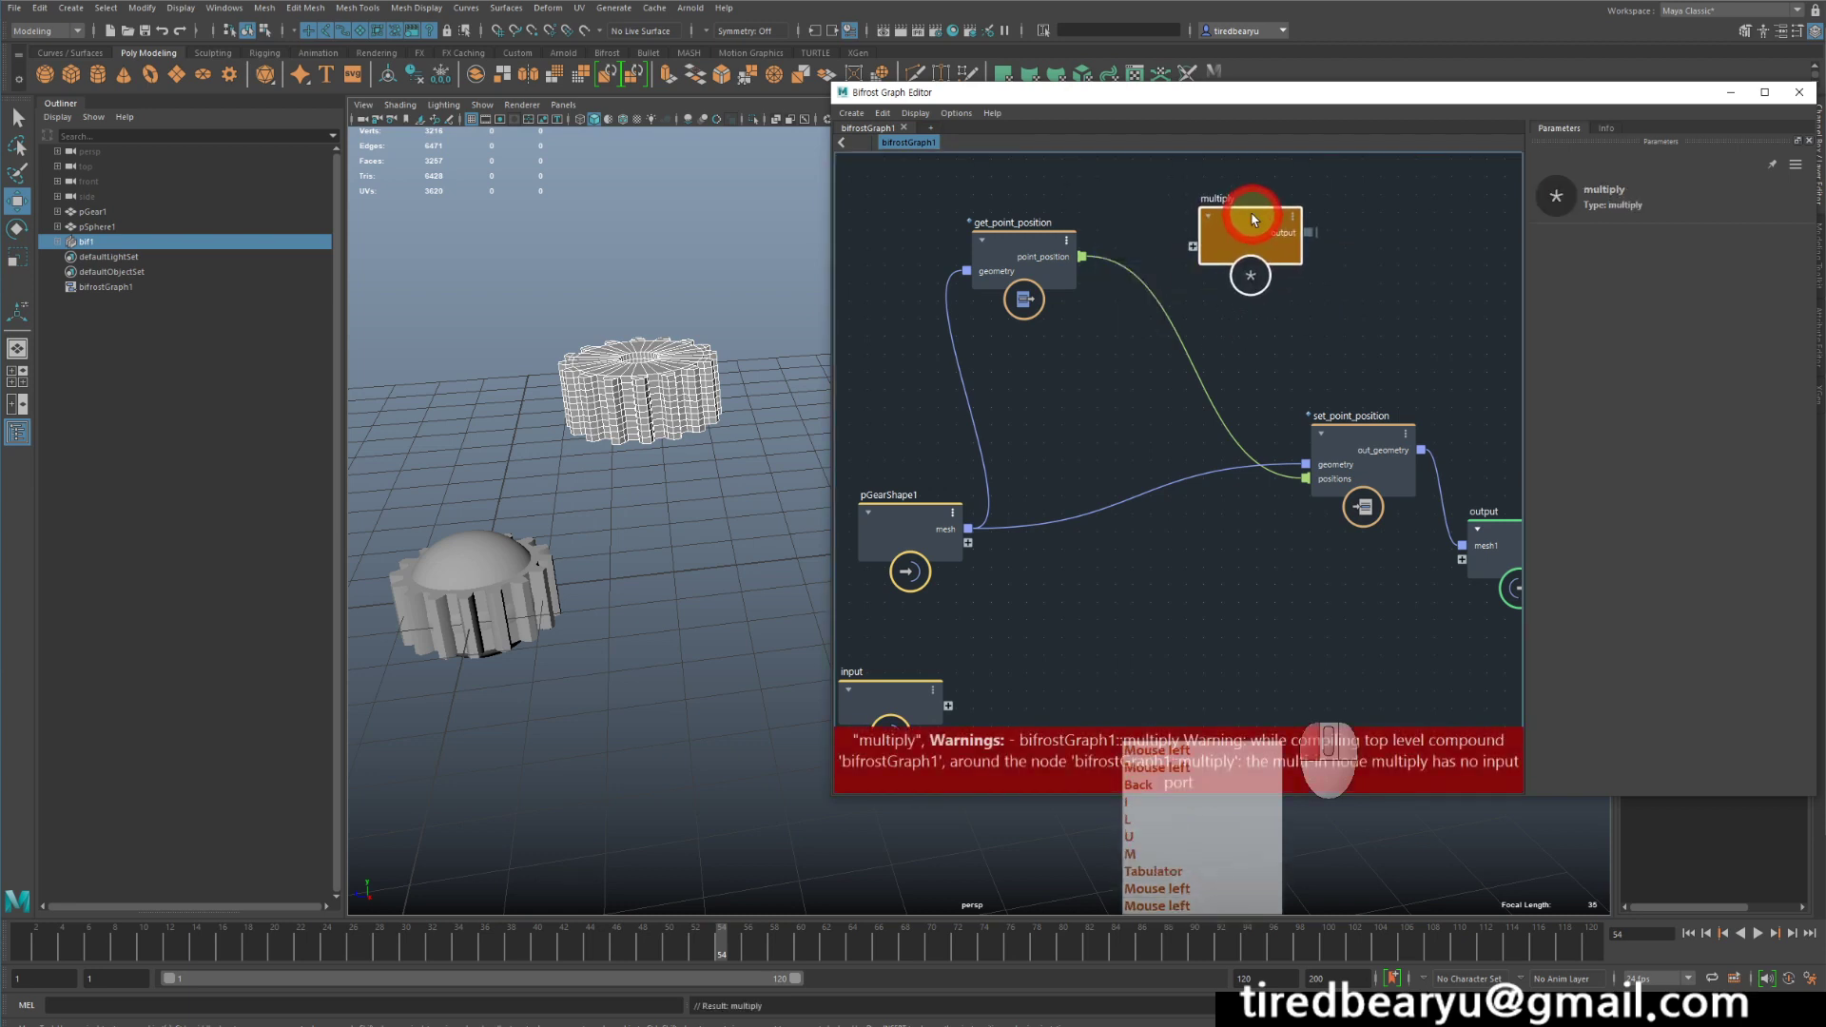
drag(1227, 217, 1226, 222)
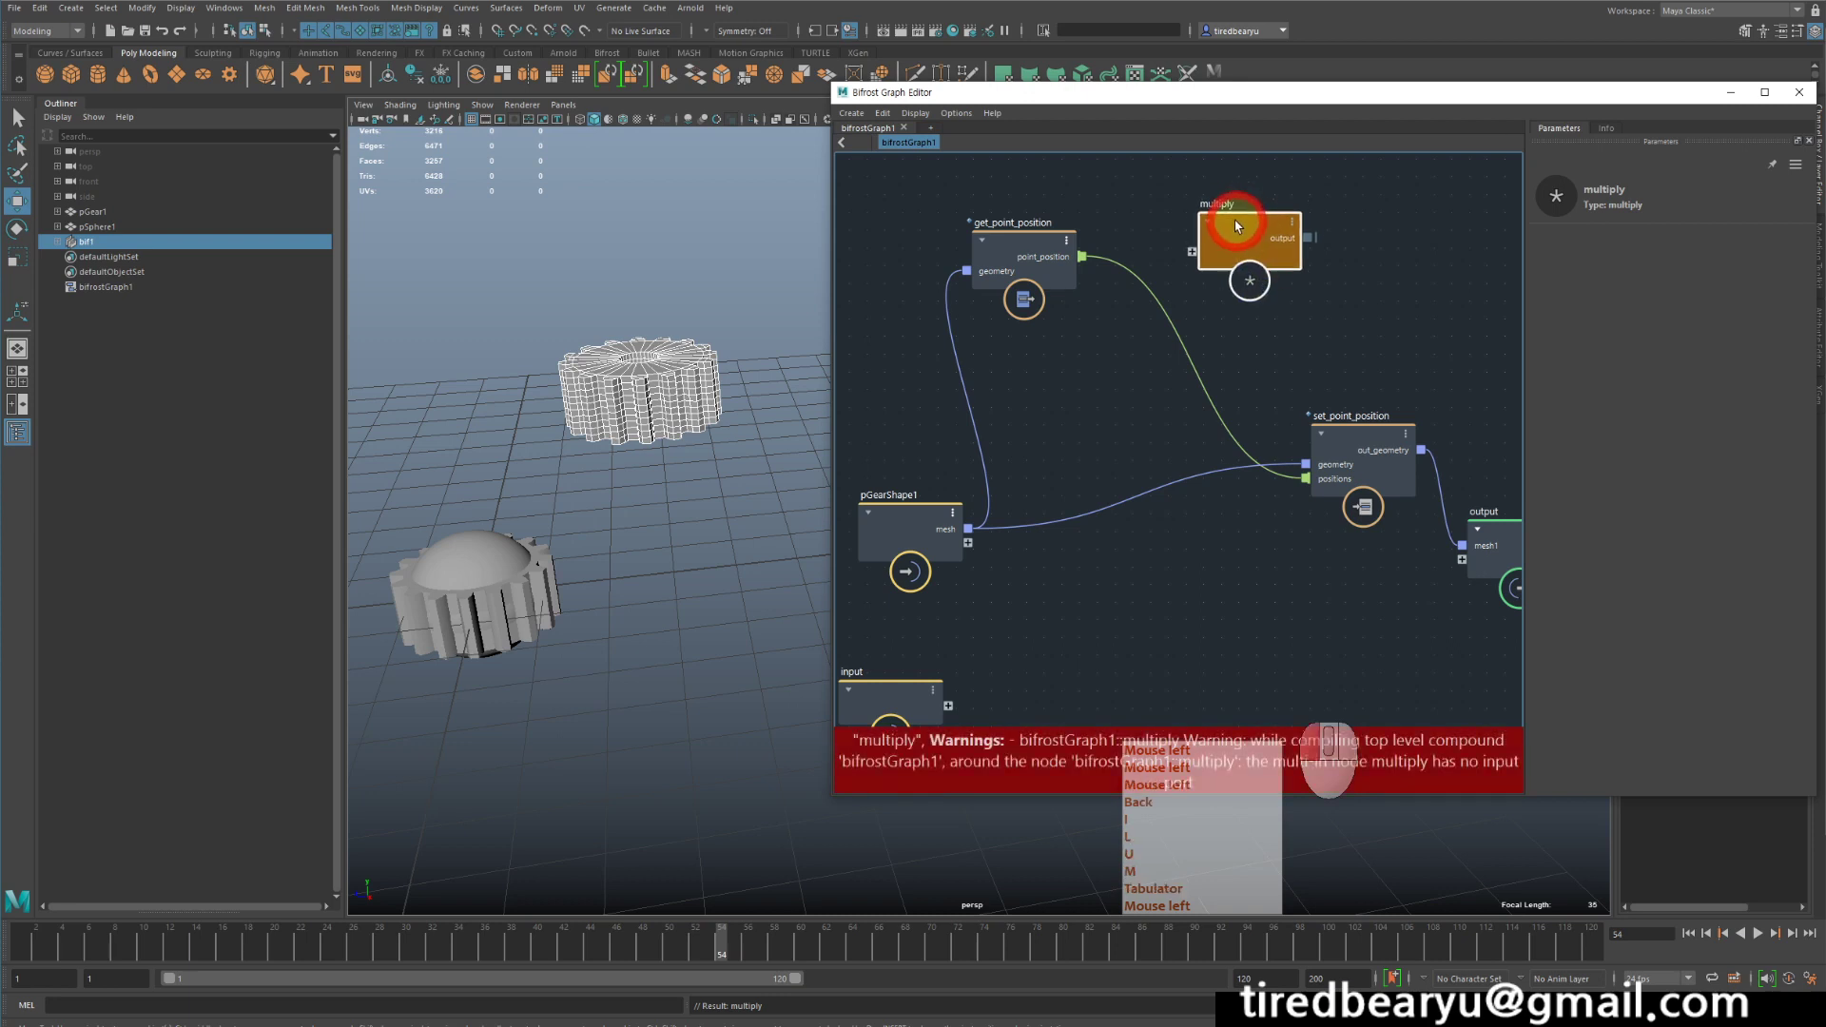
- Route get_point_position's point_position through the multiply node into set_point_position's positions
drag(1083, 257, 1305, 477)
click(1291, 245)
click(1280, 233)
click(1216, 185)
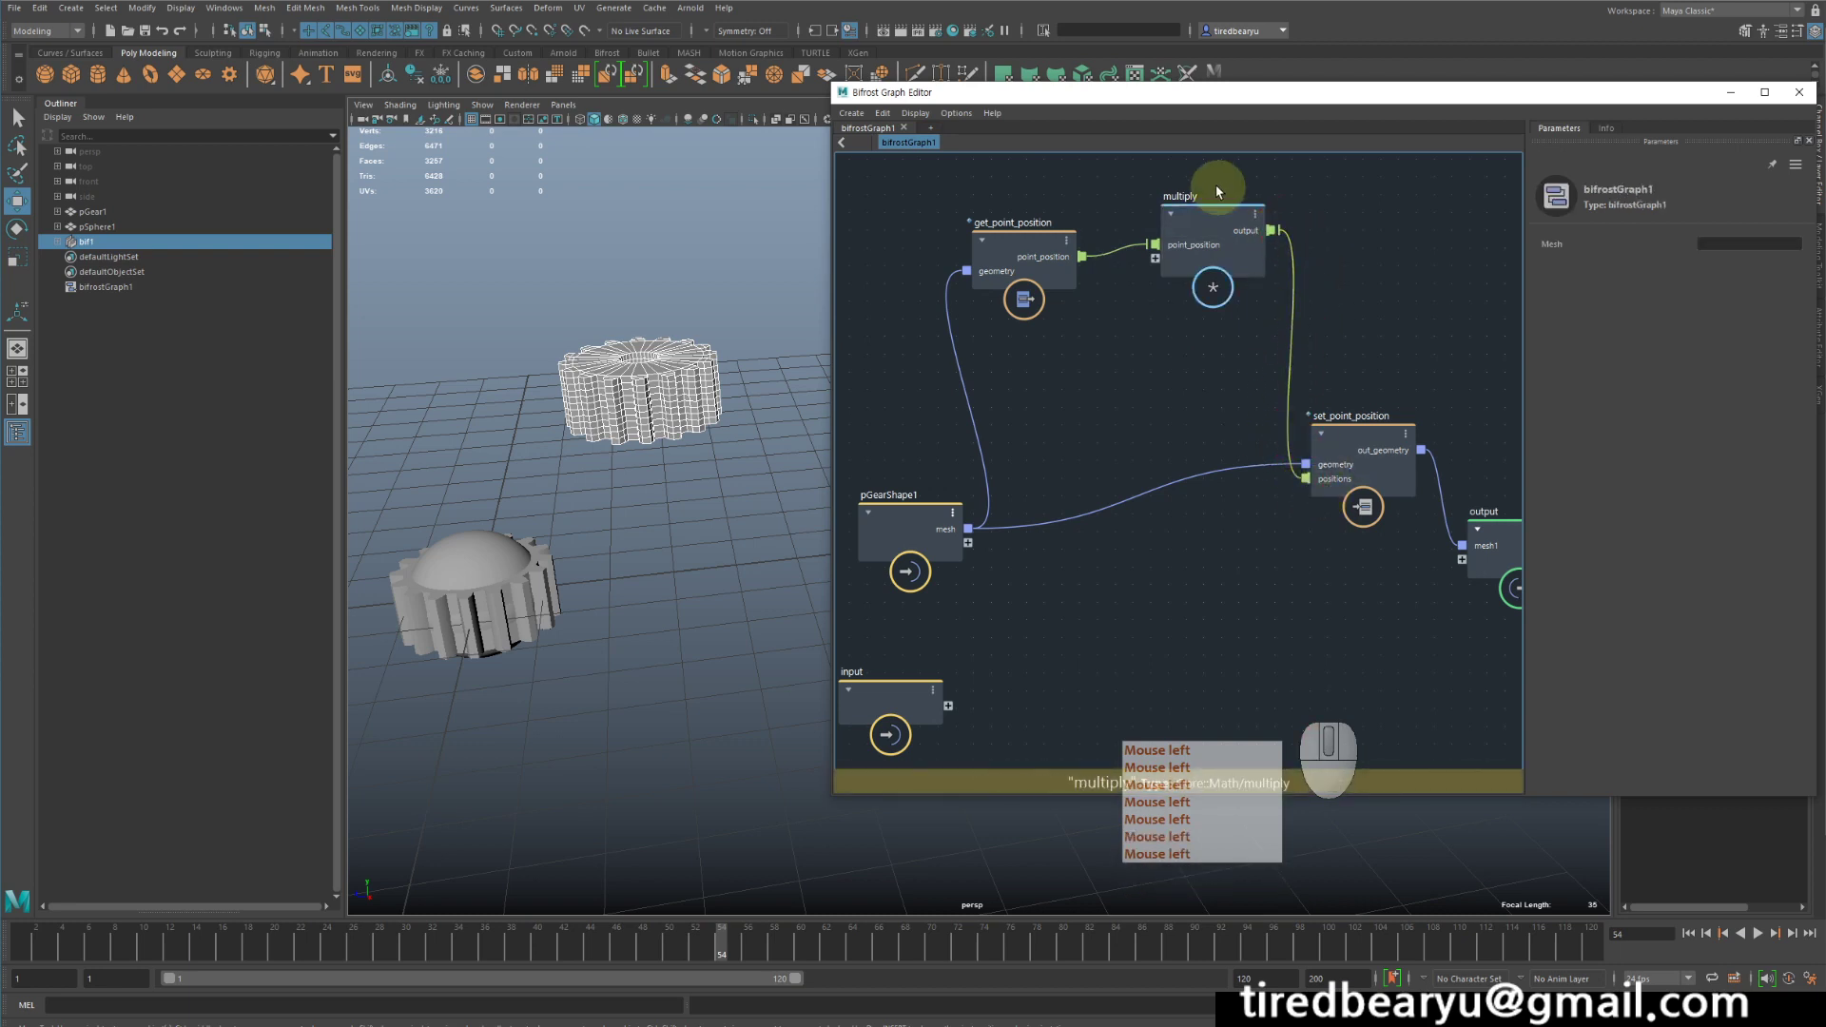
- Move get_point_position and multiply higher in the graph with more space between them
drag(1204, 225, 1167, 204)
drag(1032, 245, 997, 226)
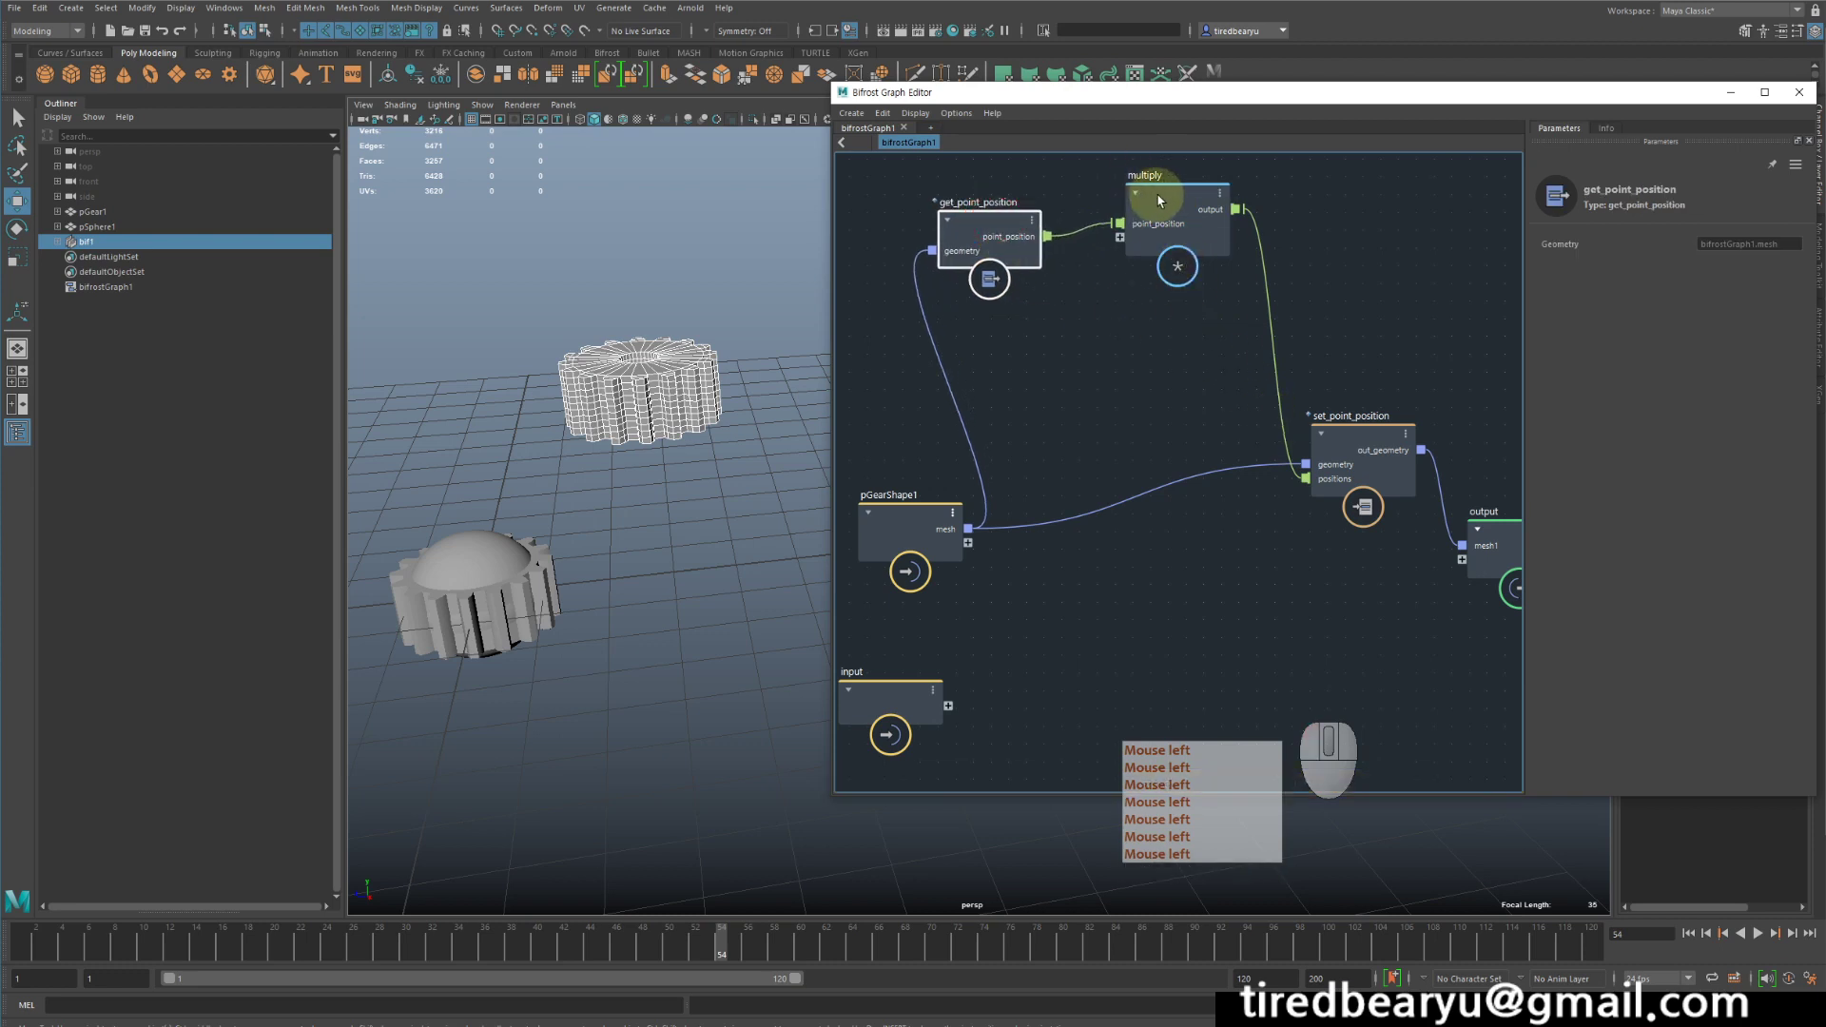
drag(1160, 202, 1193, 204)
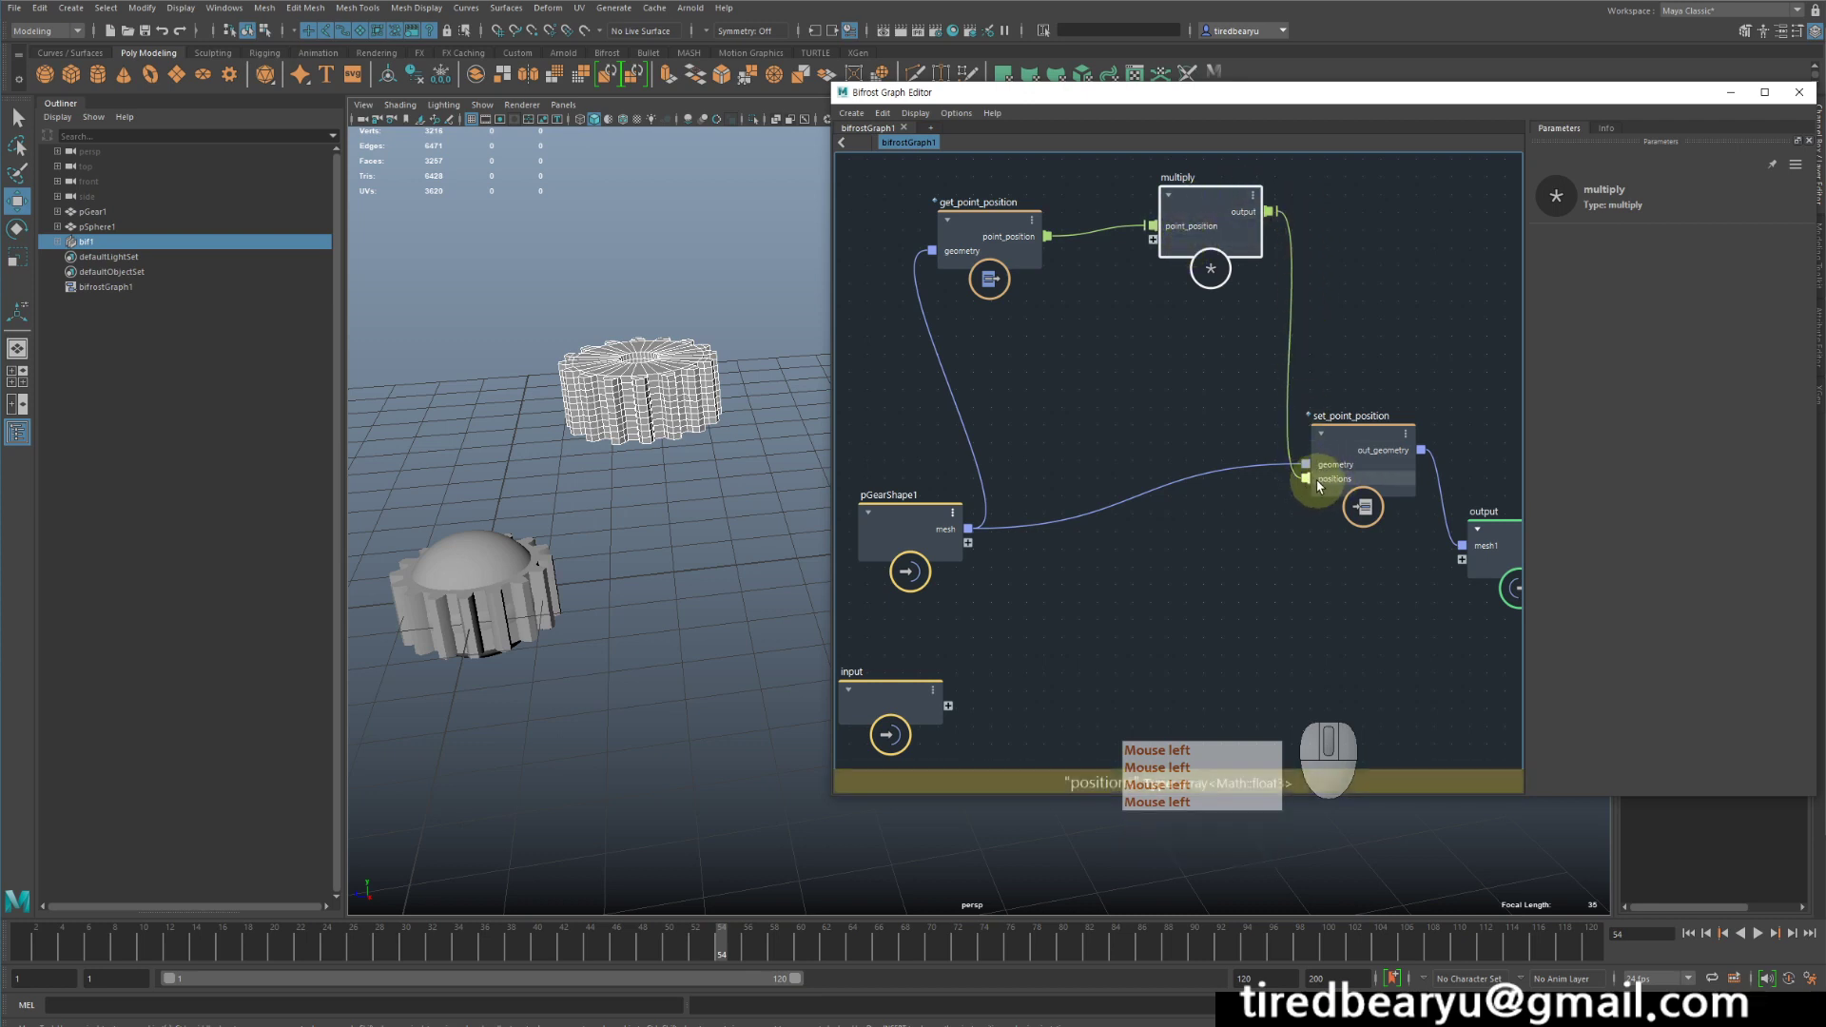
click(1187, 198)
drag(1186, 194, 1186, 201)
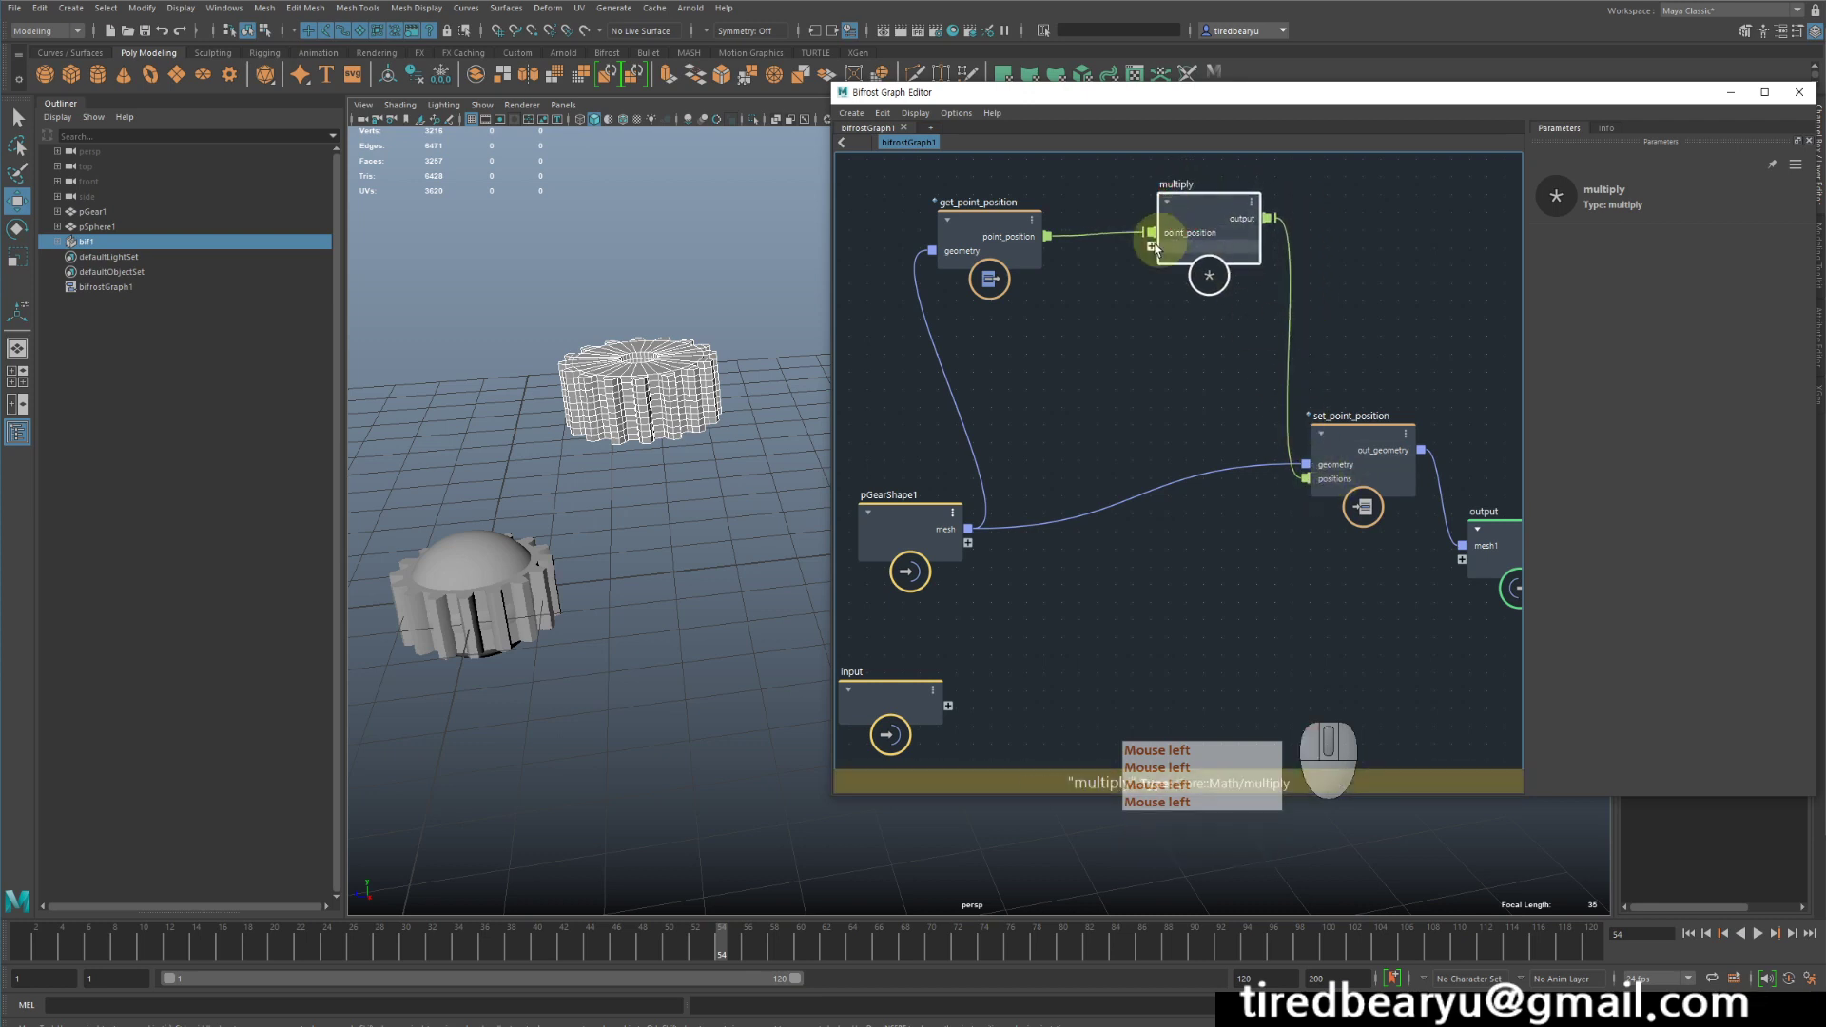
- Add a value node below get_point_position
click(1050, 352)
key(Tab)
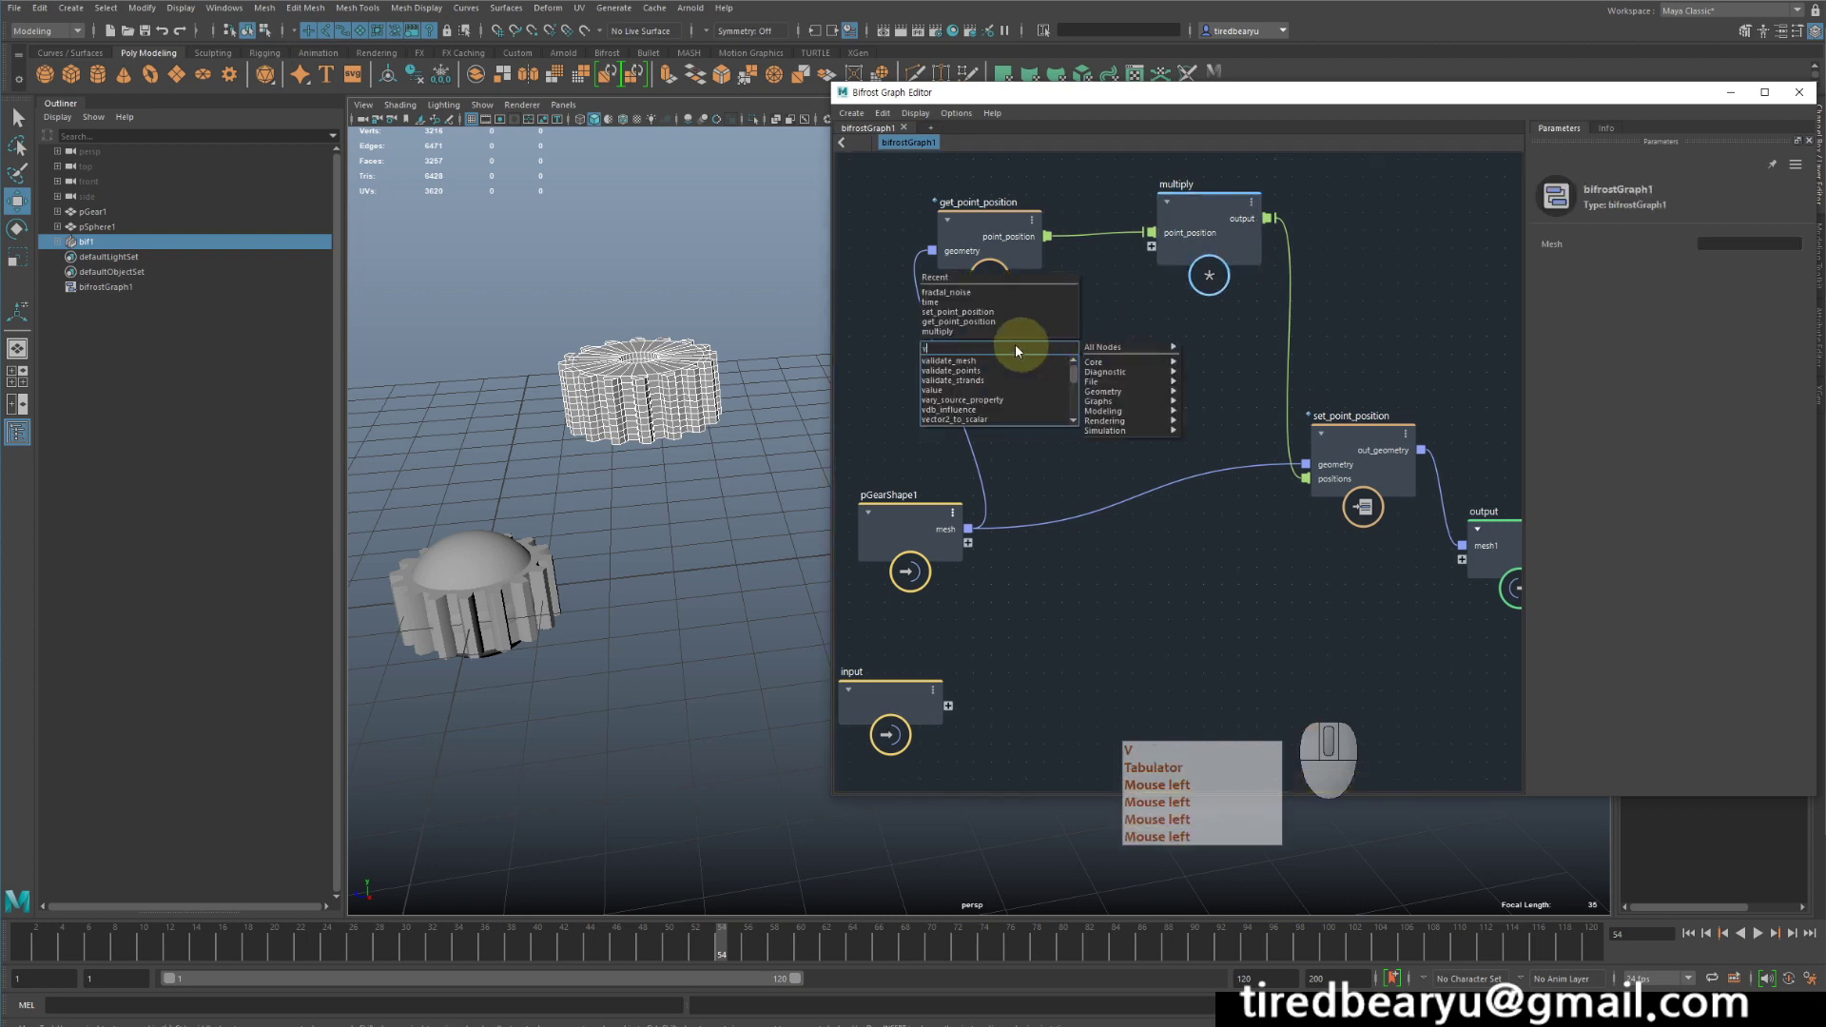
text(va)
click(971, 389)
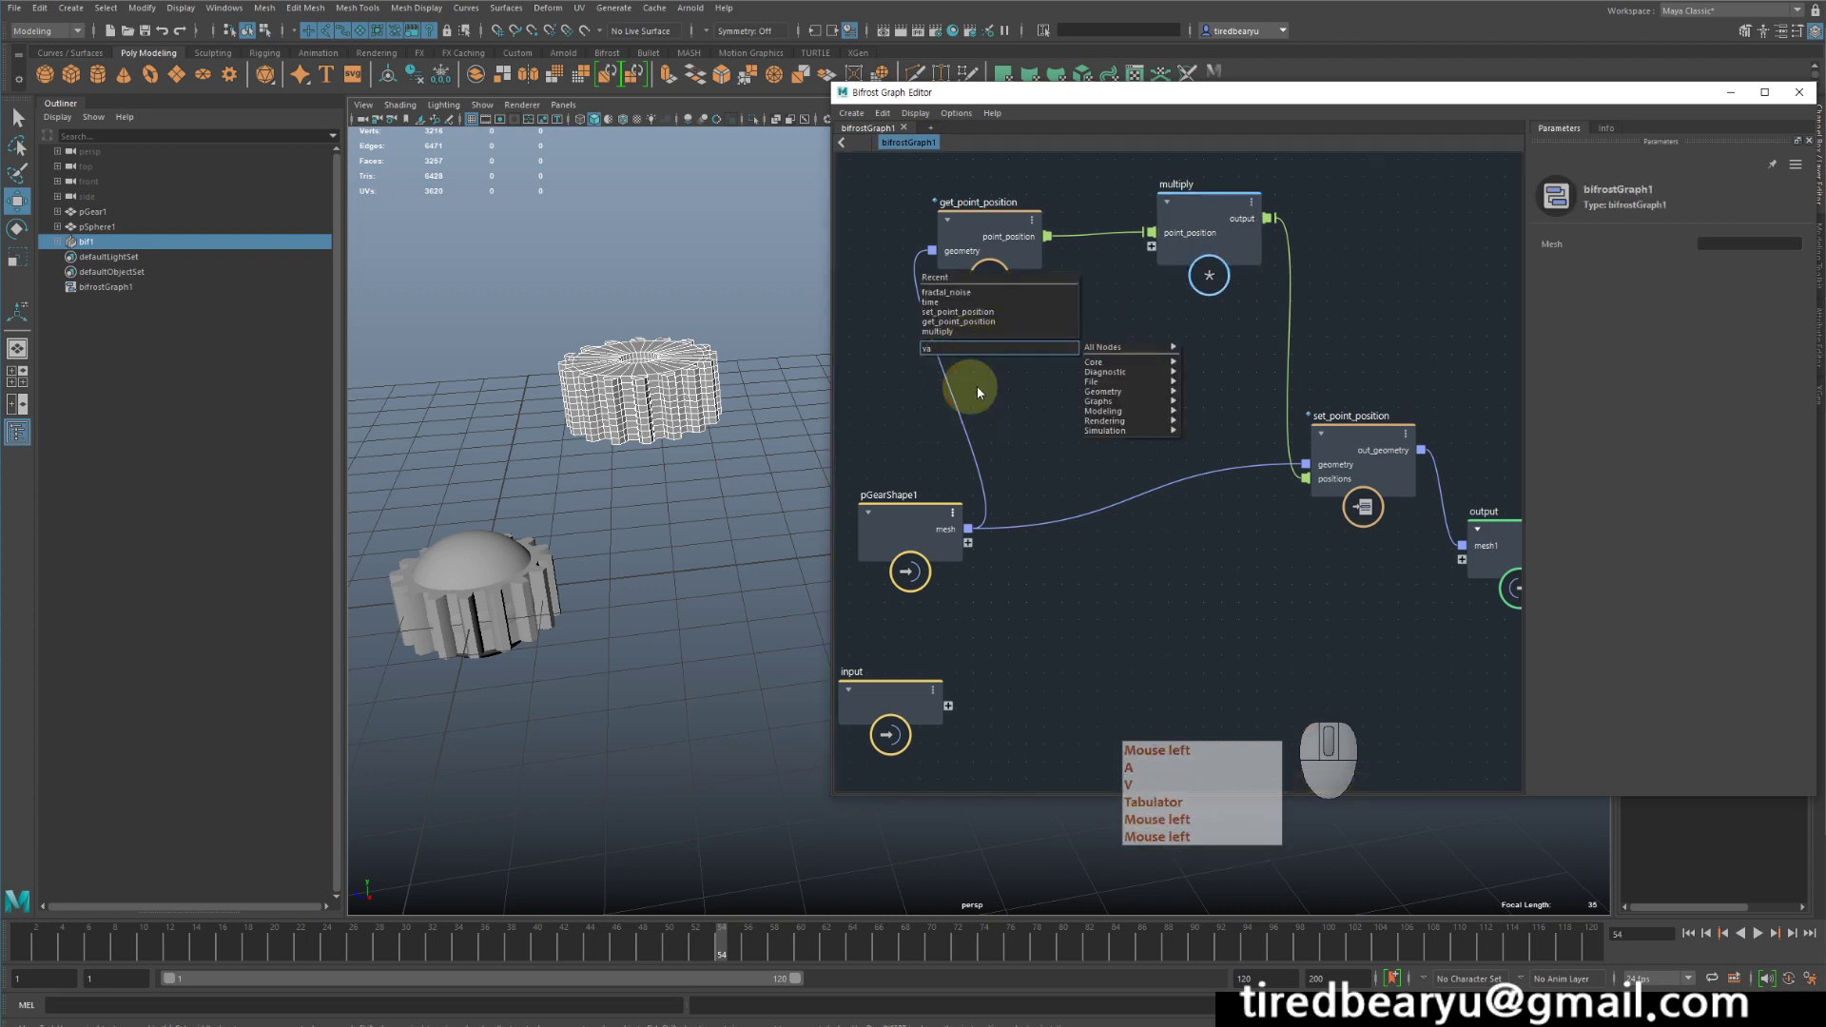
click(1065, 328)
click(1117, 338)
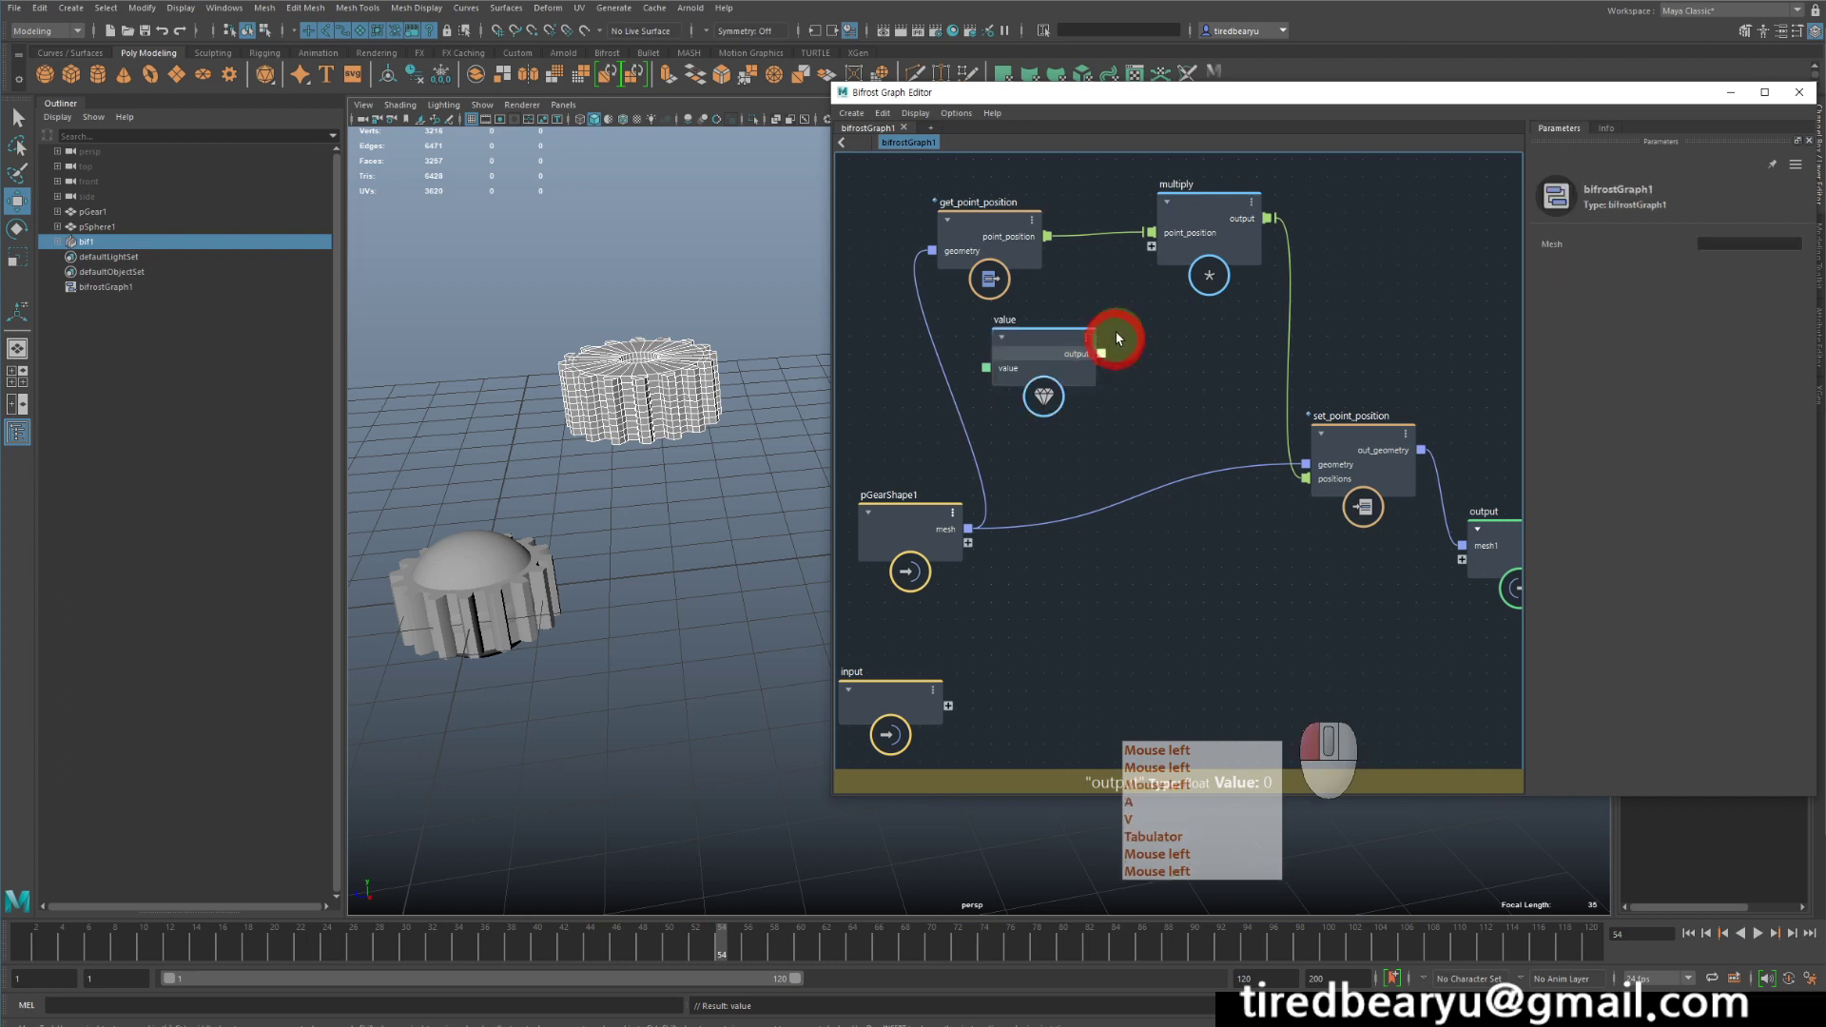
- Connect the value node's output as a second input of multiply and move the value node closer to it
drag(1102, 353, 1152, 246)
click(1052, 346)
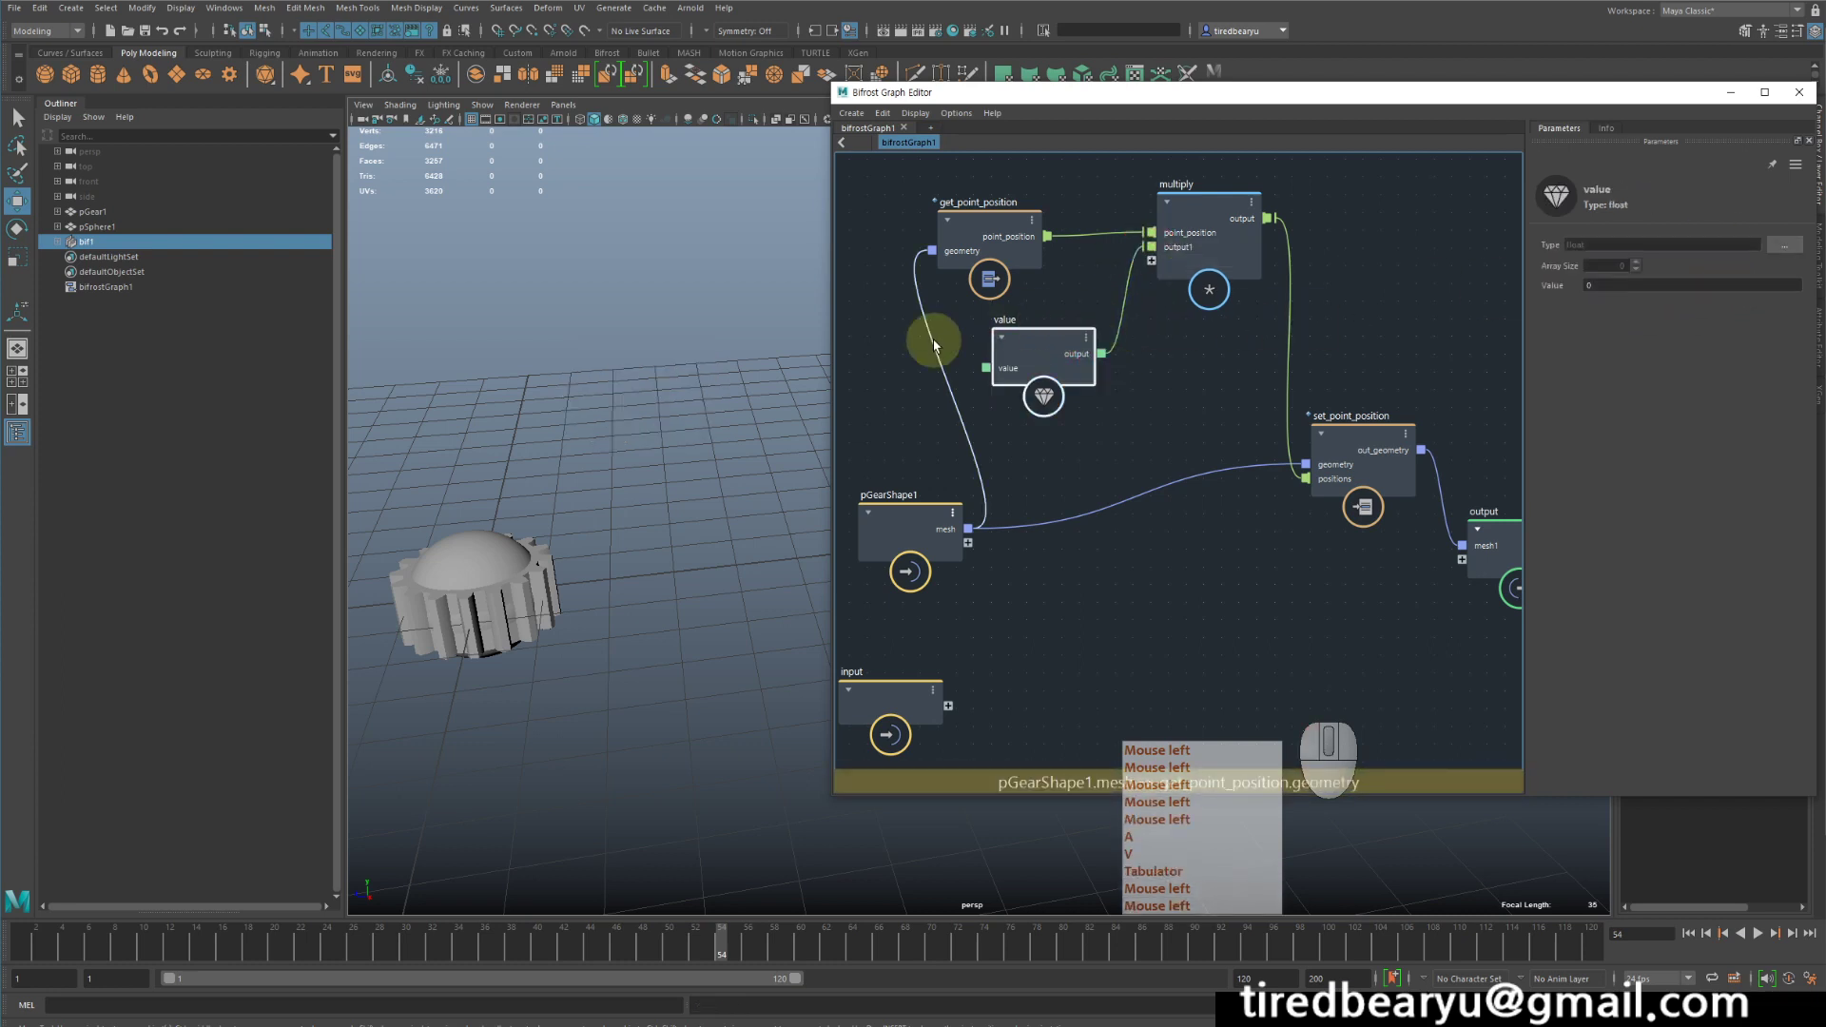
drag(1064, 348, 1092, 318)
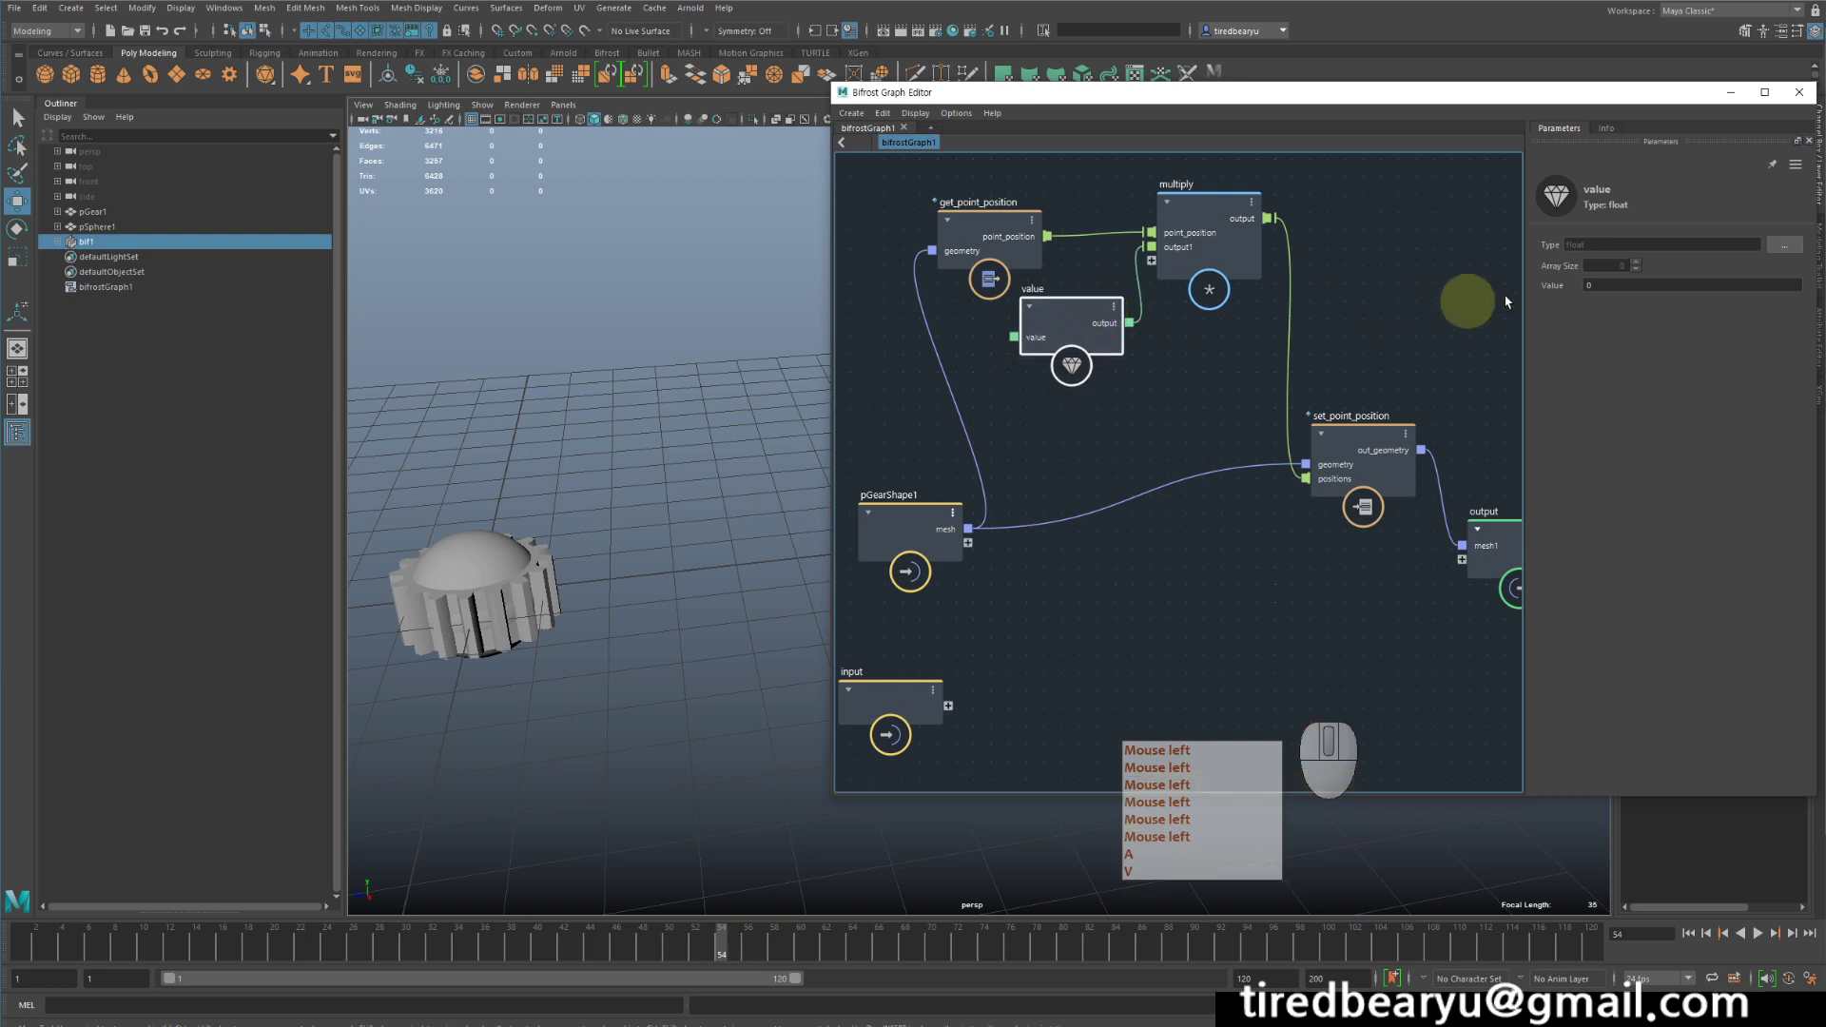
- Set the value node's multiplier to 1 first and finally to 2 to scale the gear points
click(1627, 285)
text(1)
key(Return)
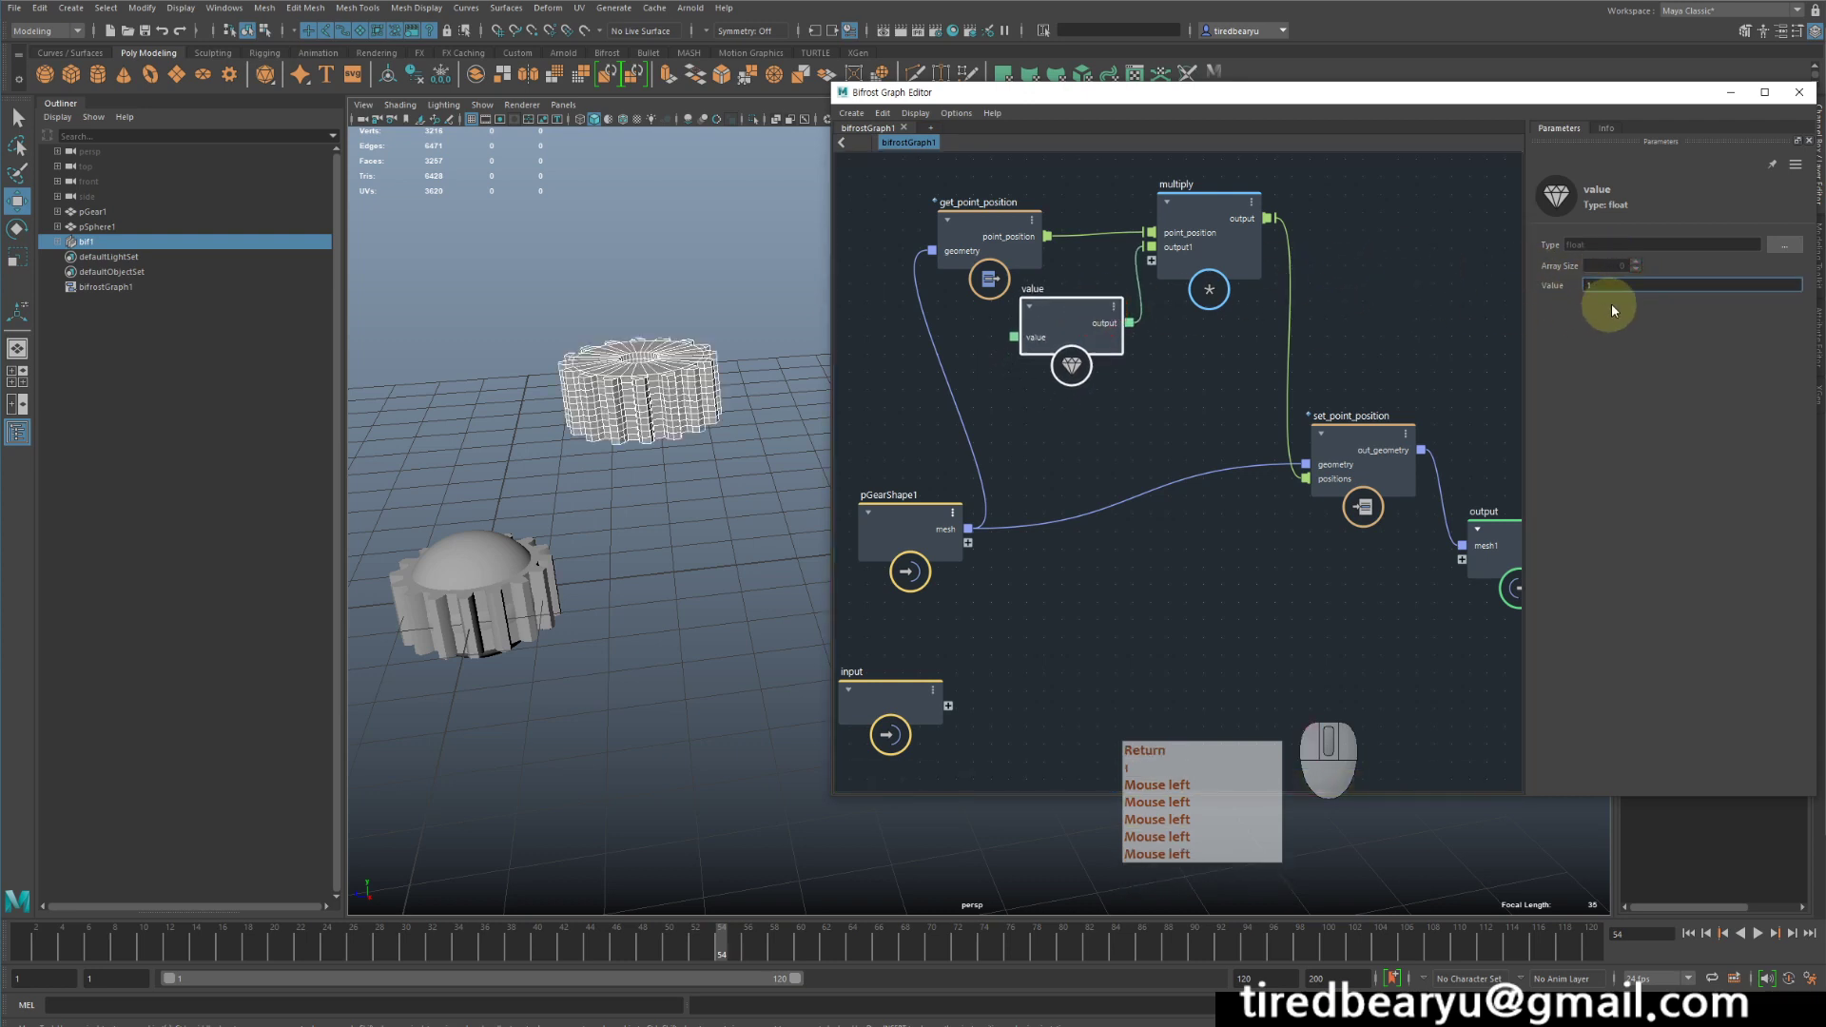
click(1612, 289)
text(2)
key(Return)
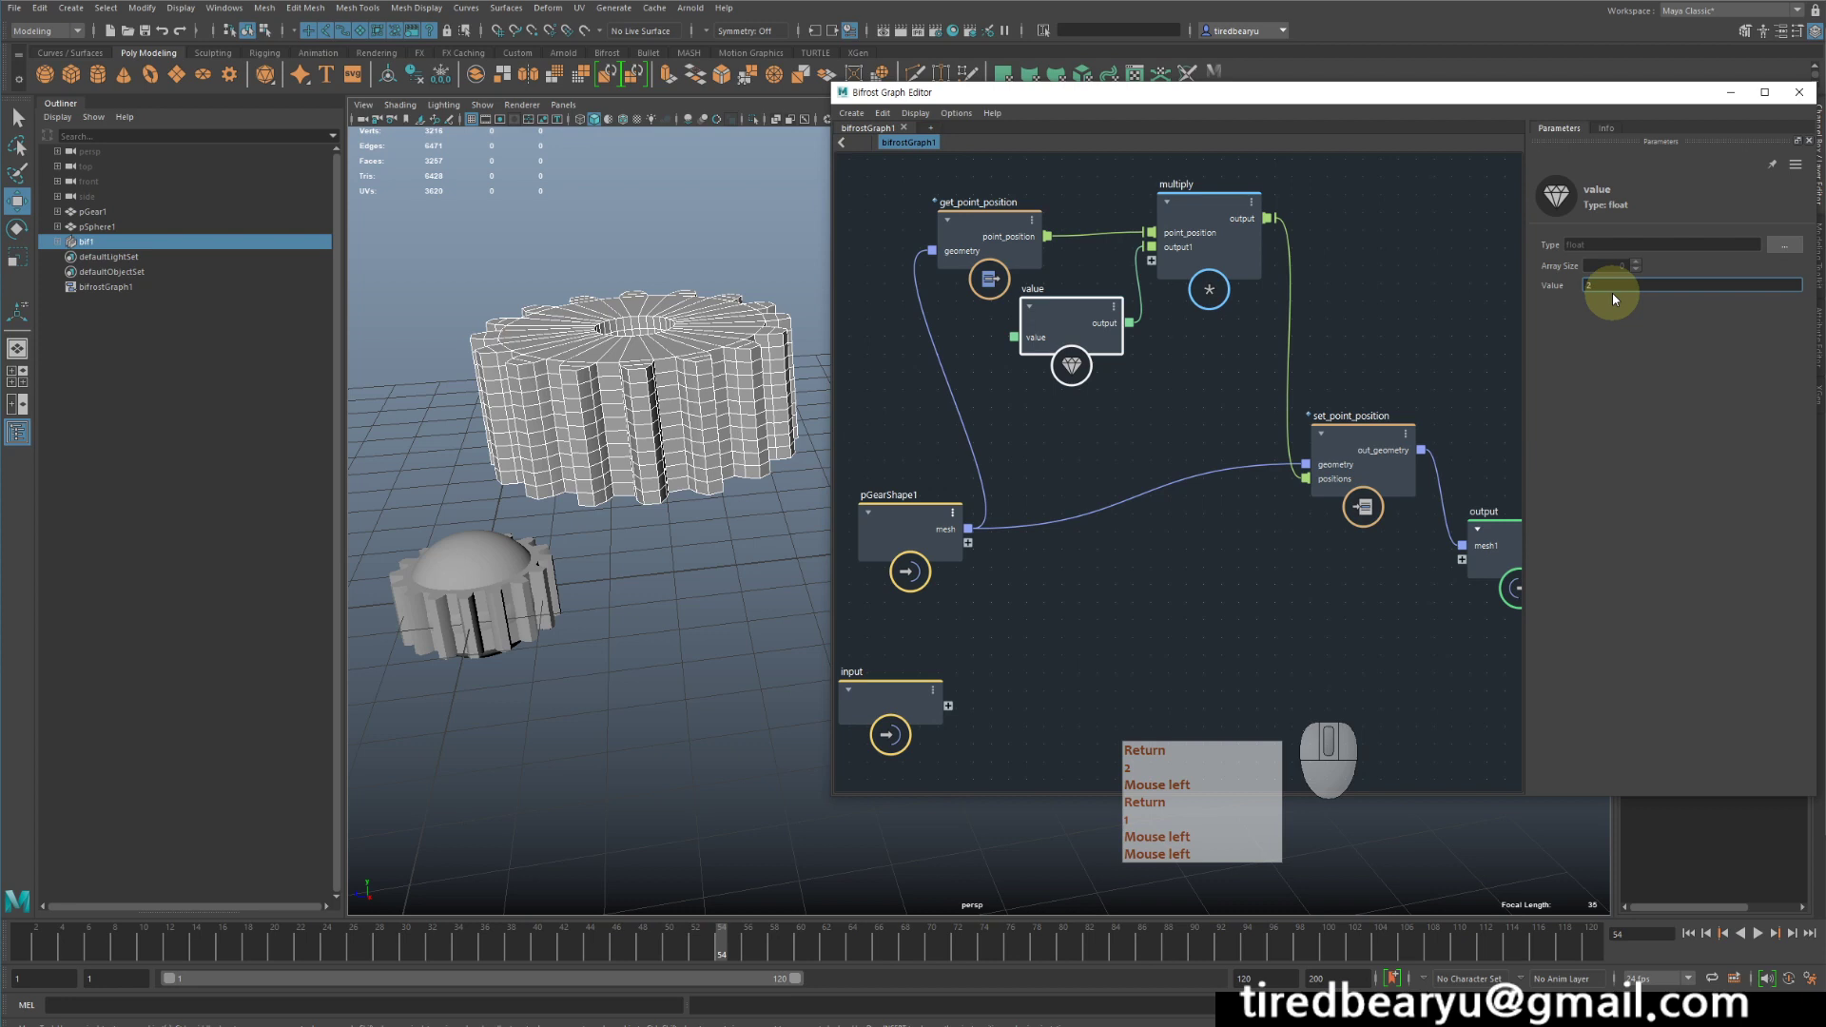
- Delete the value node and add a fractal_noise node in its place below get_point_position
mouse_move(1074, 310)
mouse_down()
mouse_move(1073, 332)
mouse_move(1061, 321)
mouse_up()
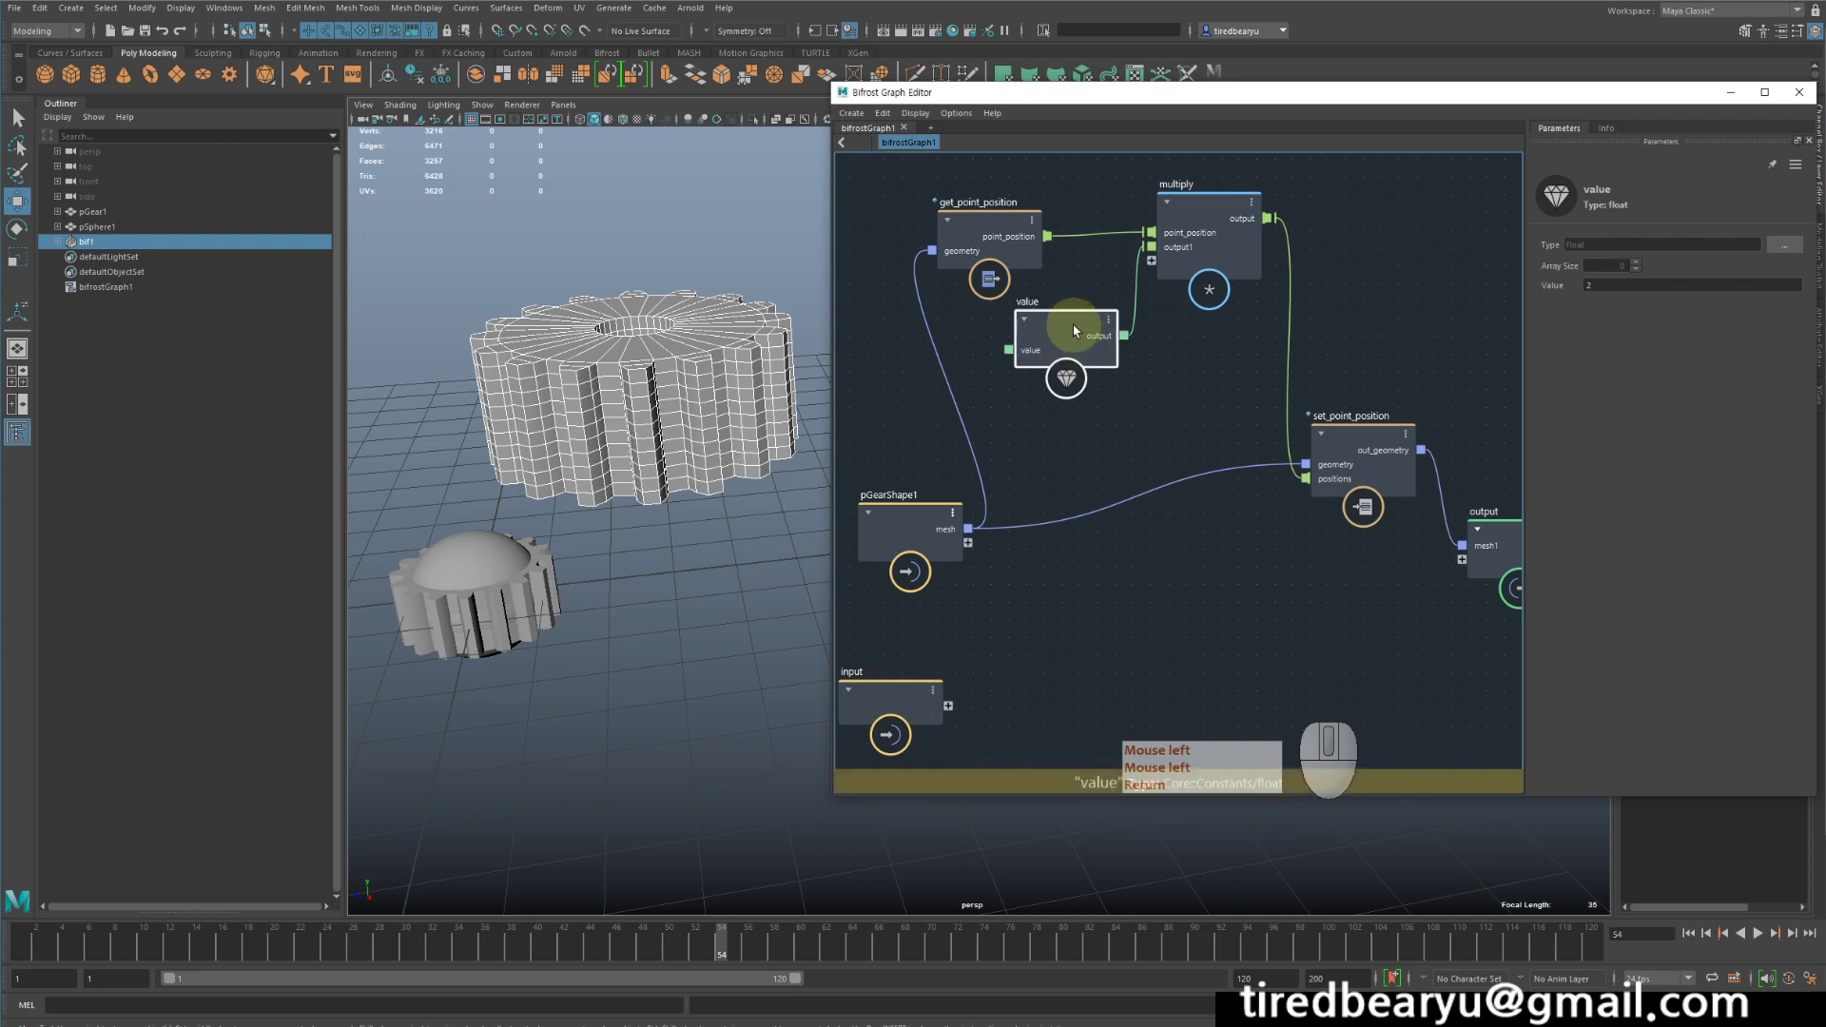
key(Delete)
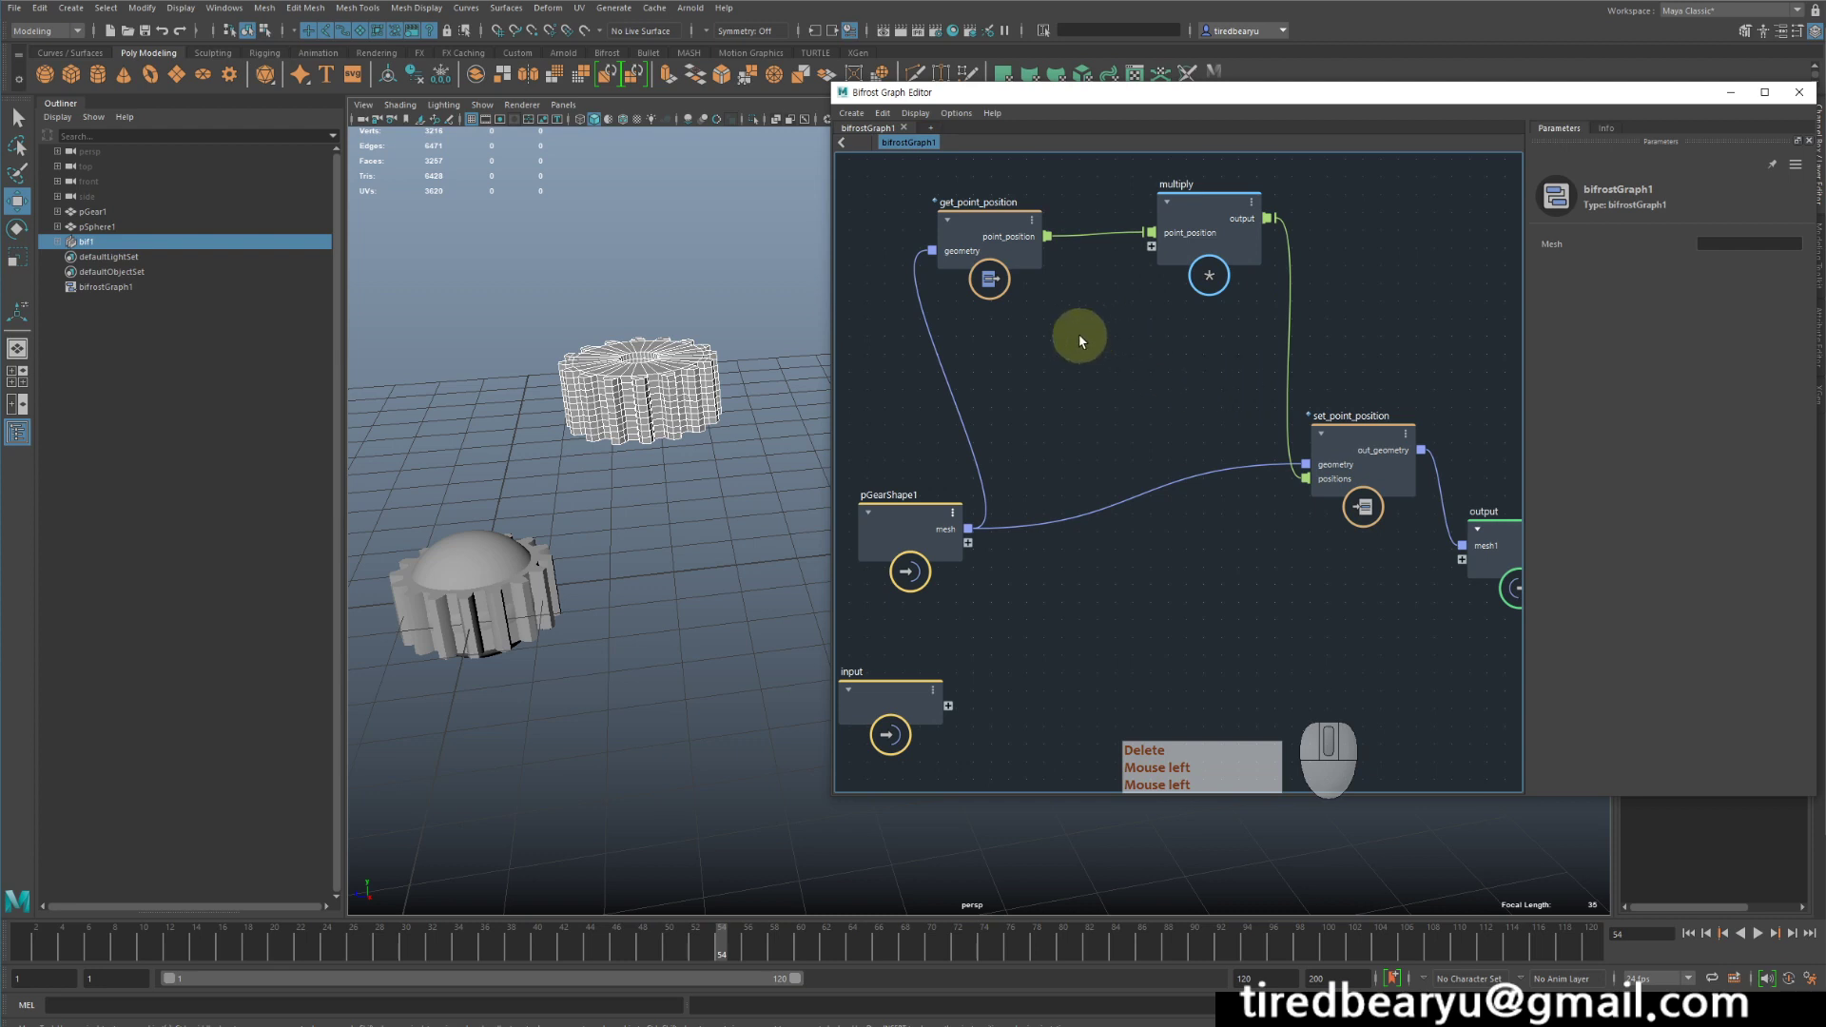
key(Tab)
text(noise)
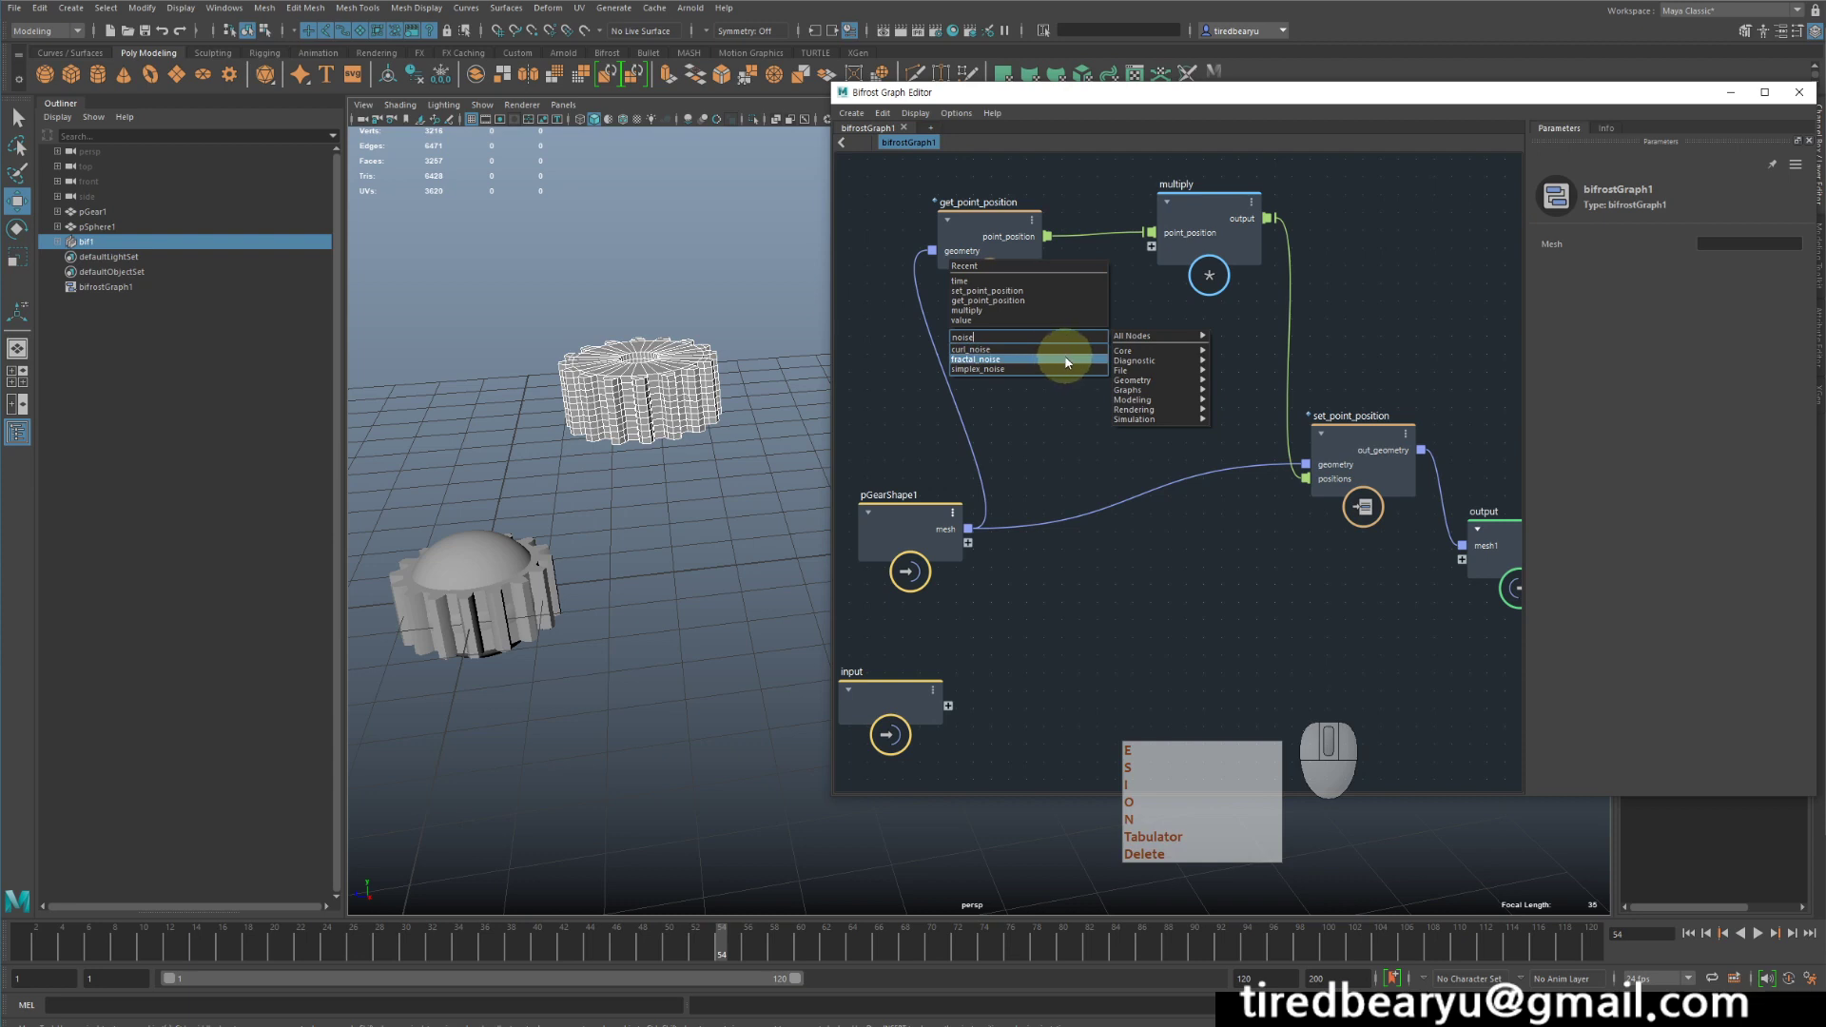
click(992, 359)
drag(1082, 344, 1060, 308)
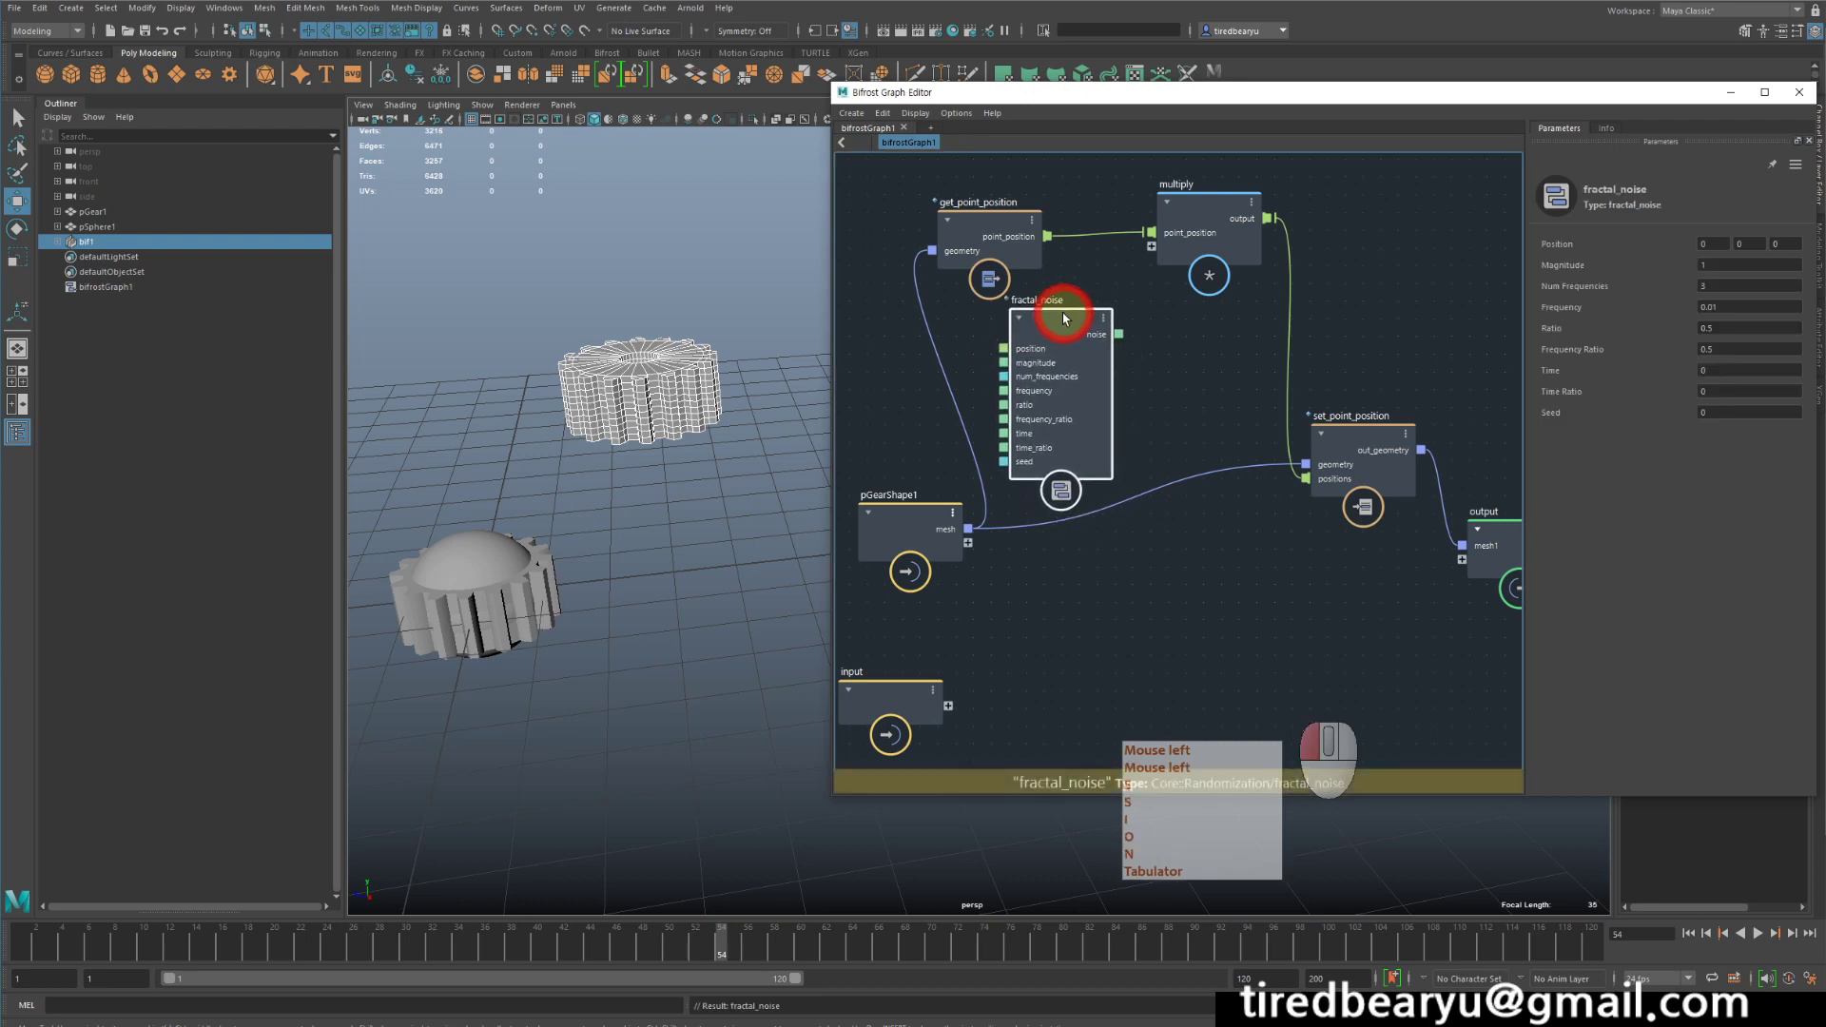
- Space out the nodes, connect fractal_noise's noise output to multiply, and feed point_position into the noise node's position input
drag(1044, 209, 1012, 199)
drag(1080, 316, 1072, 303)
drag(1206, 200, 1235, 210)
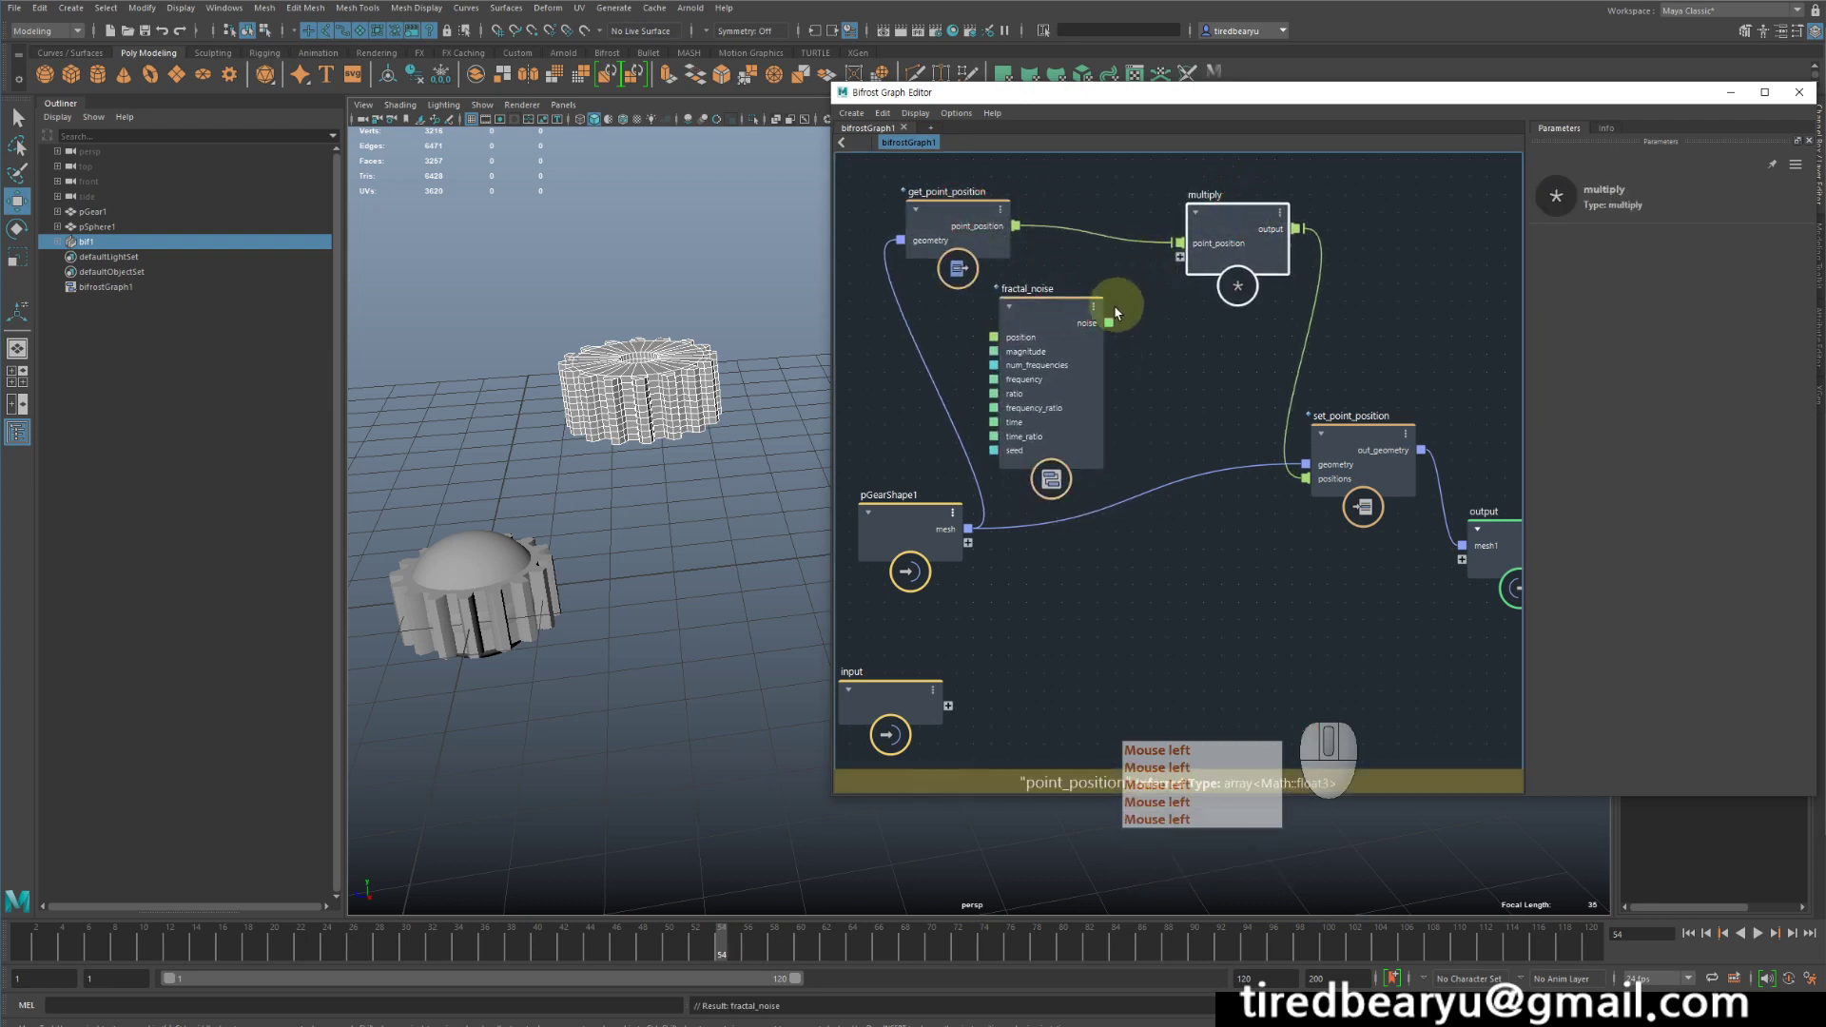
drag(1109, 324, 1178, 256)
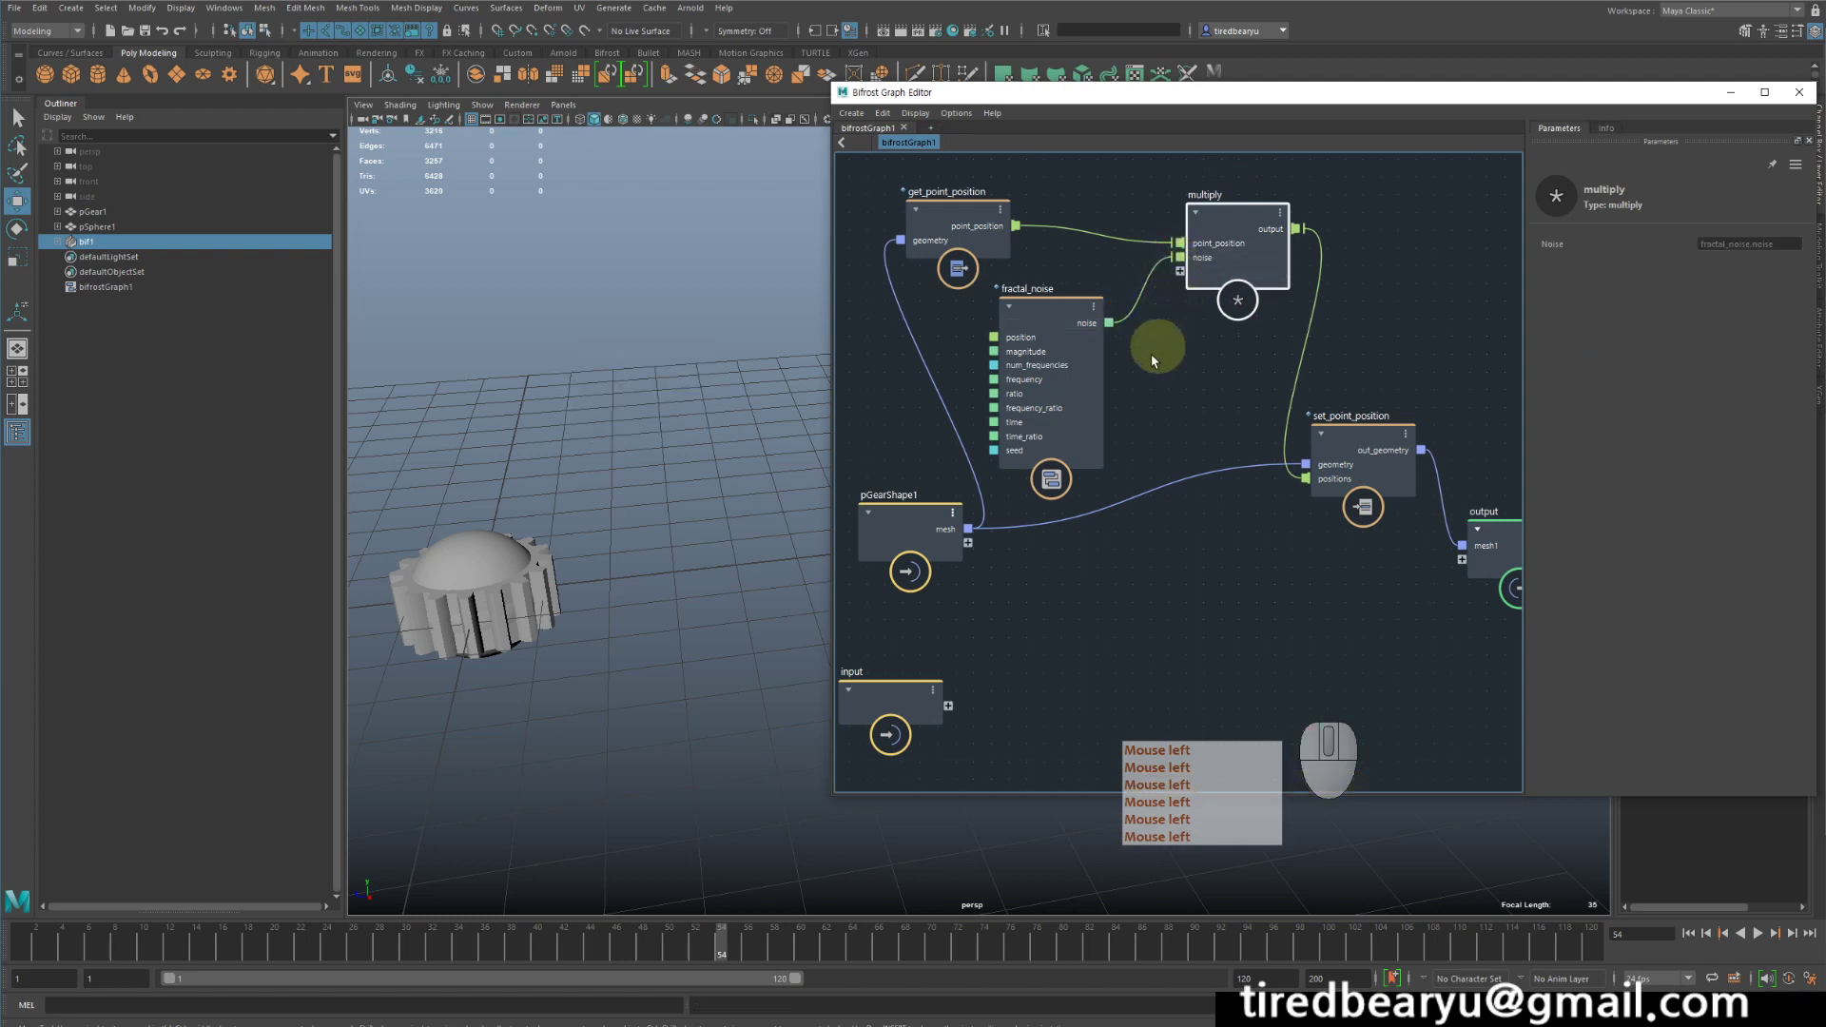
drag(1040, 306, 1086, 301)
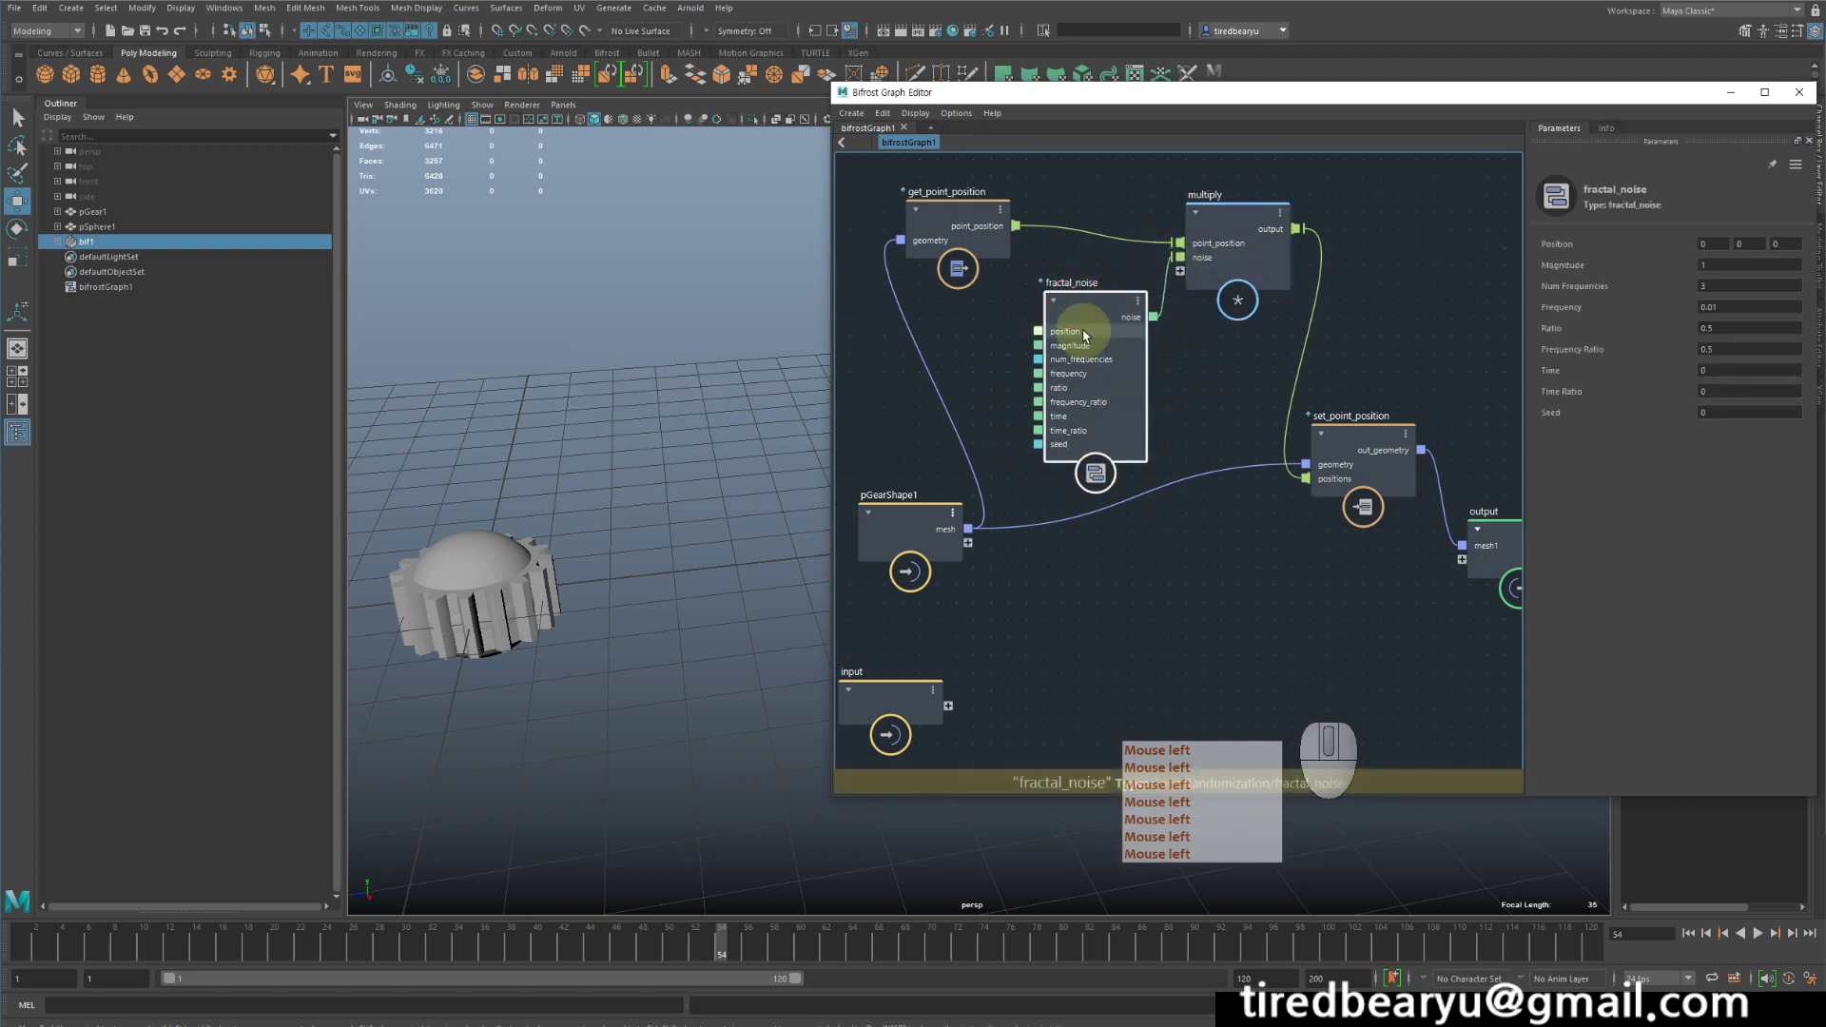
drag(974, 238, 1038, 331)
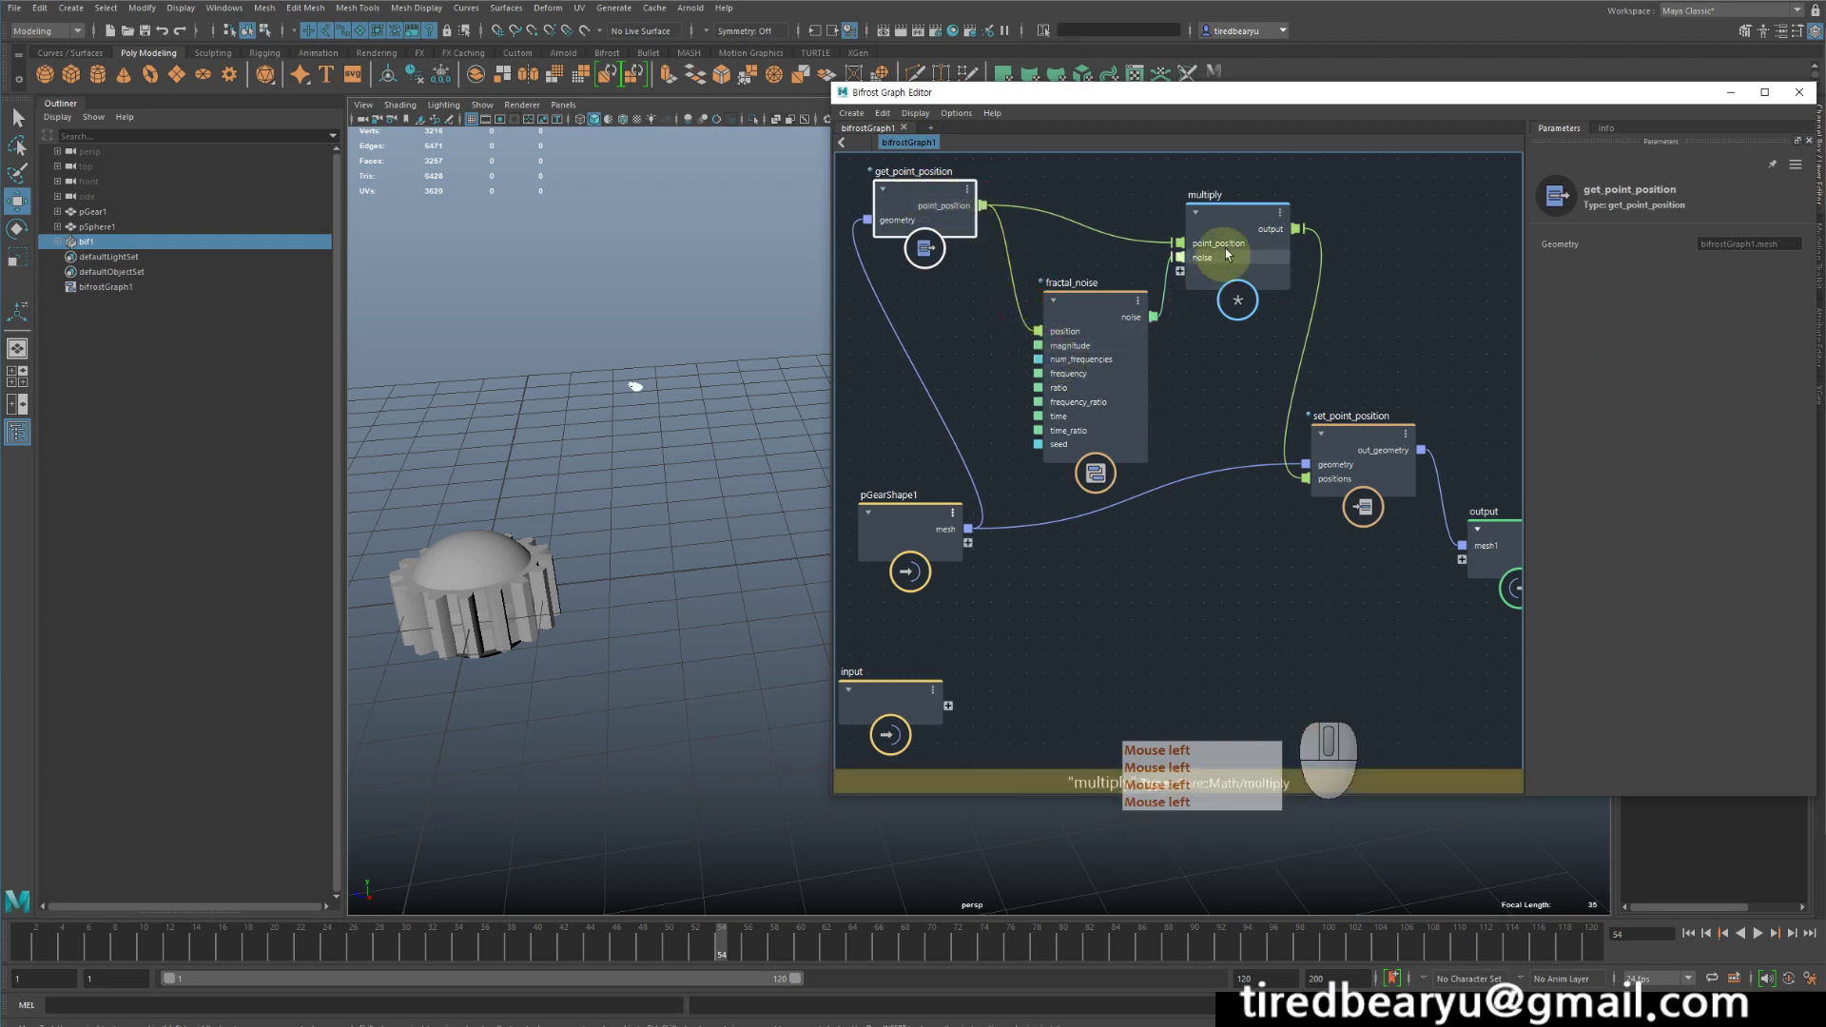
- Arrange multiply and fractal_noise higher in the graph beside get_point_position and shift set_point_position toward the output node
drag(1236, 212, 1266, 202)
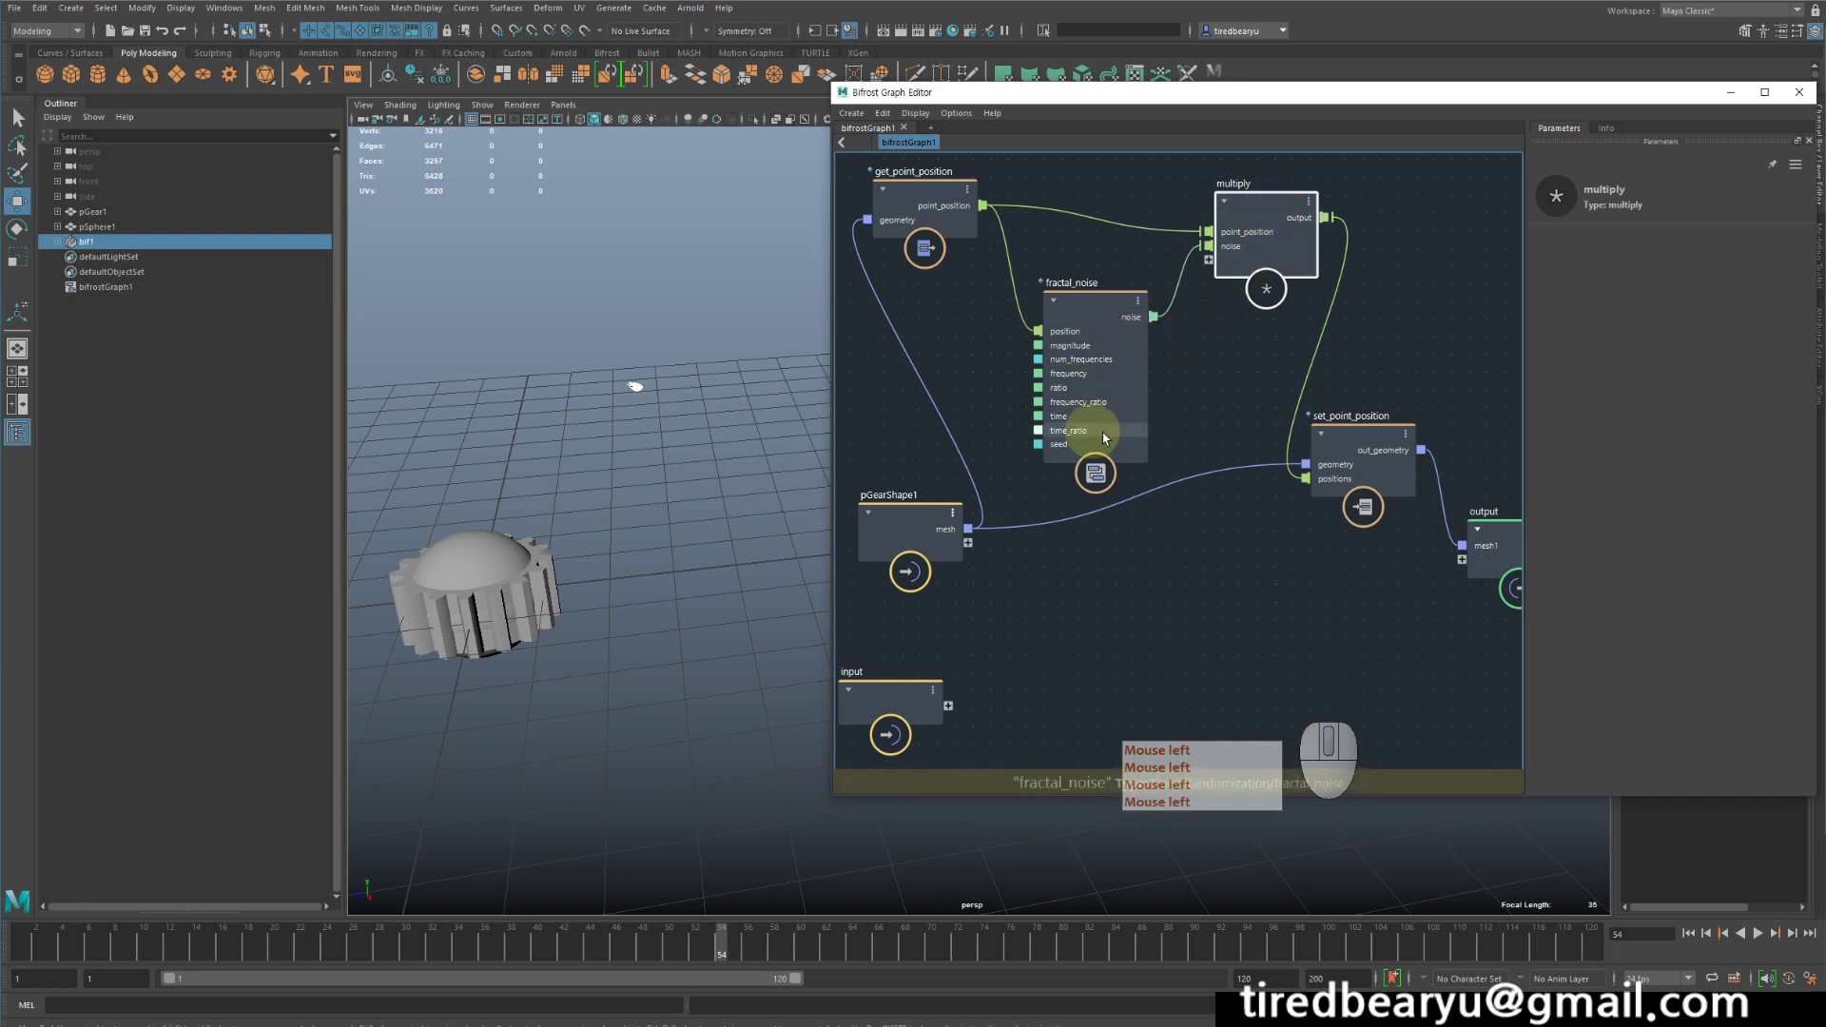
click(1289, 212)
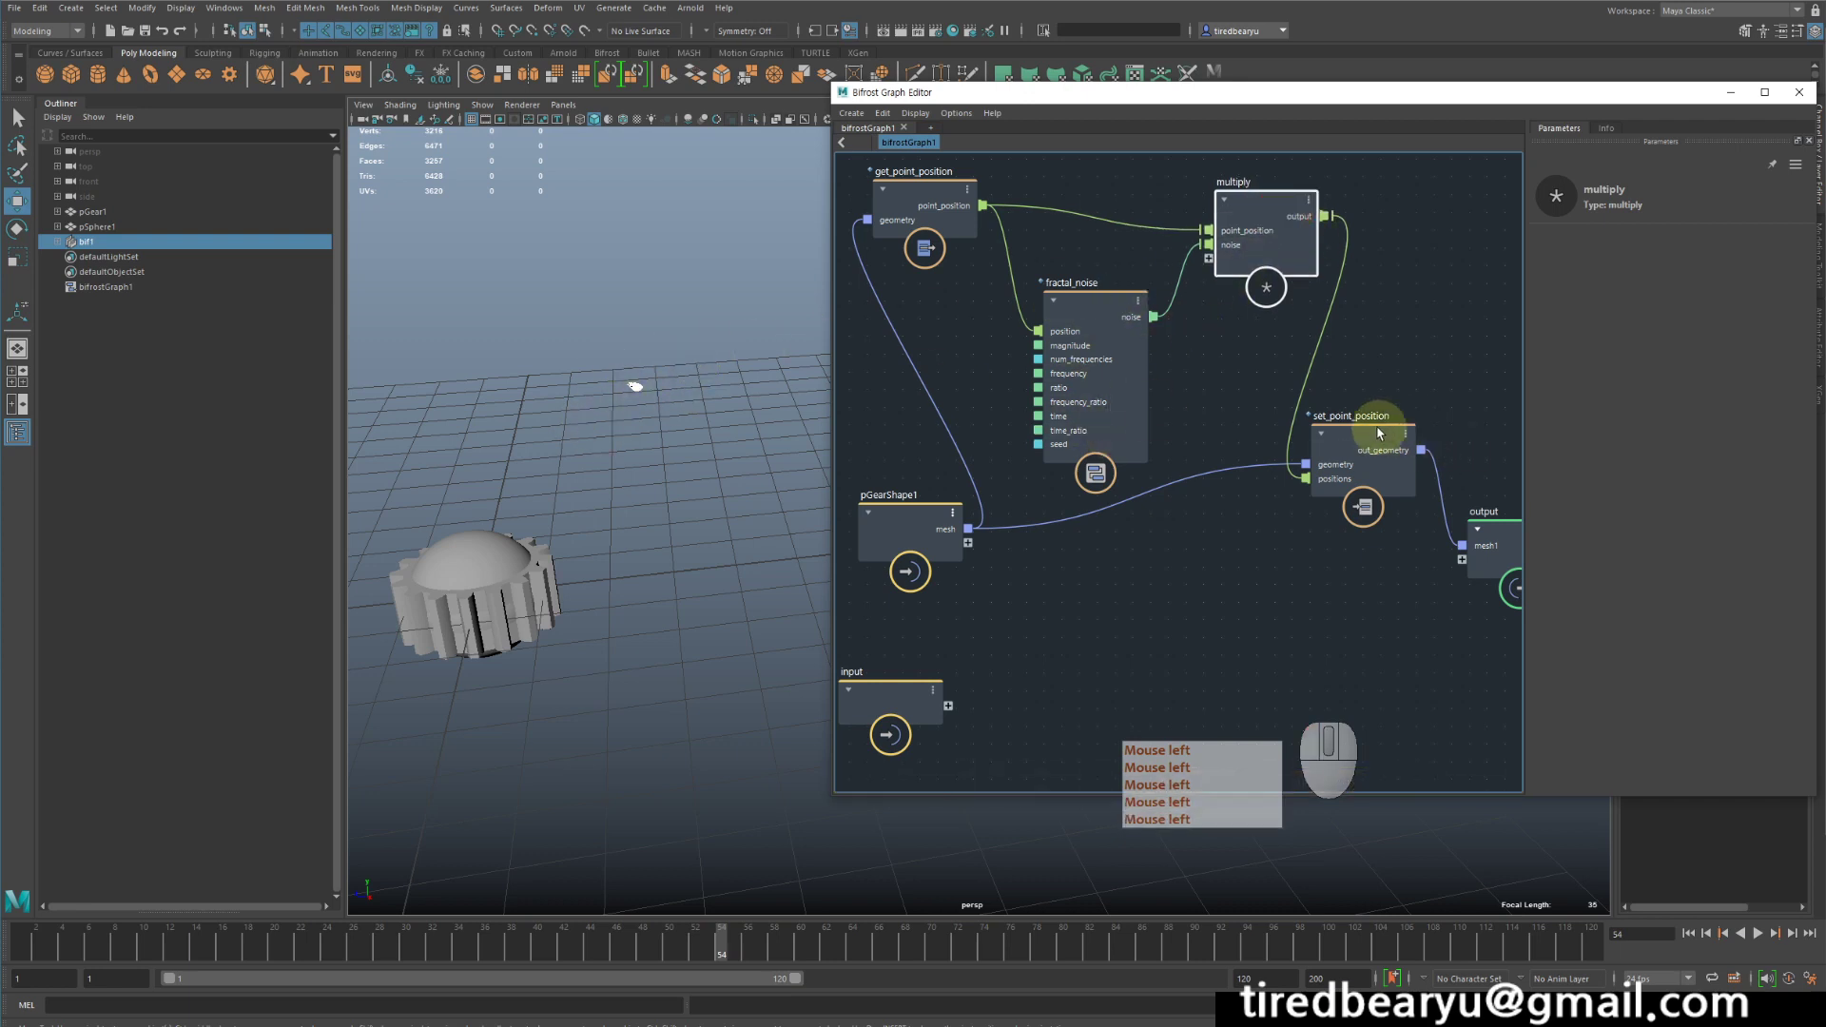
drag(1378, 424, 1419, 440)
drag(1089, 297, 1084, 278)
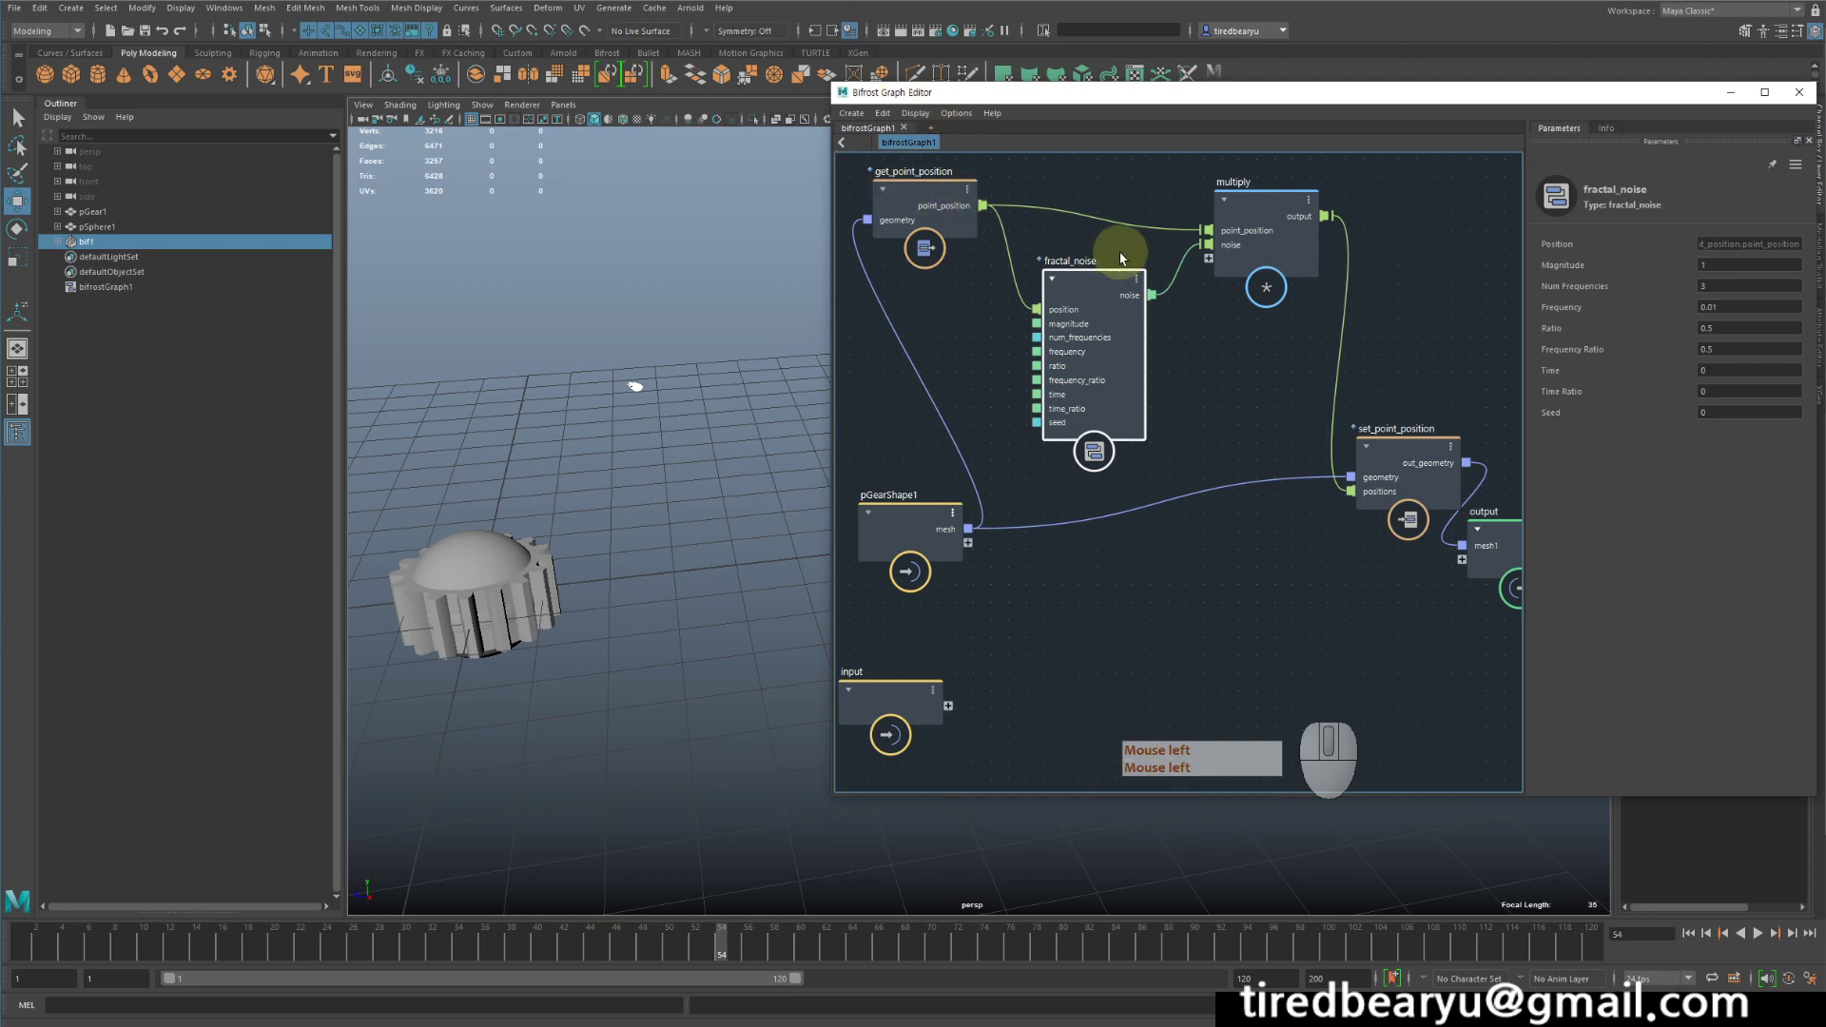
drag(1104, 290, 1105, 275)
drag(1237, 201, 1190, 184)
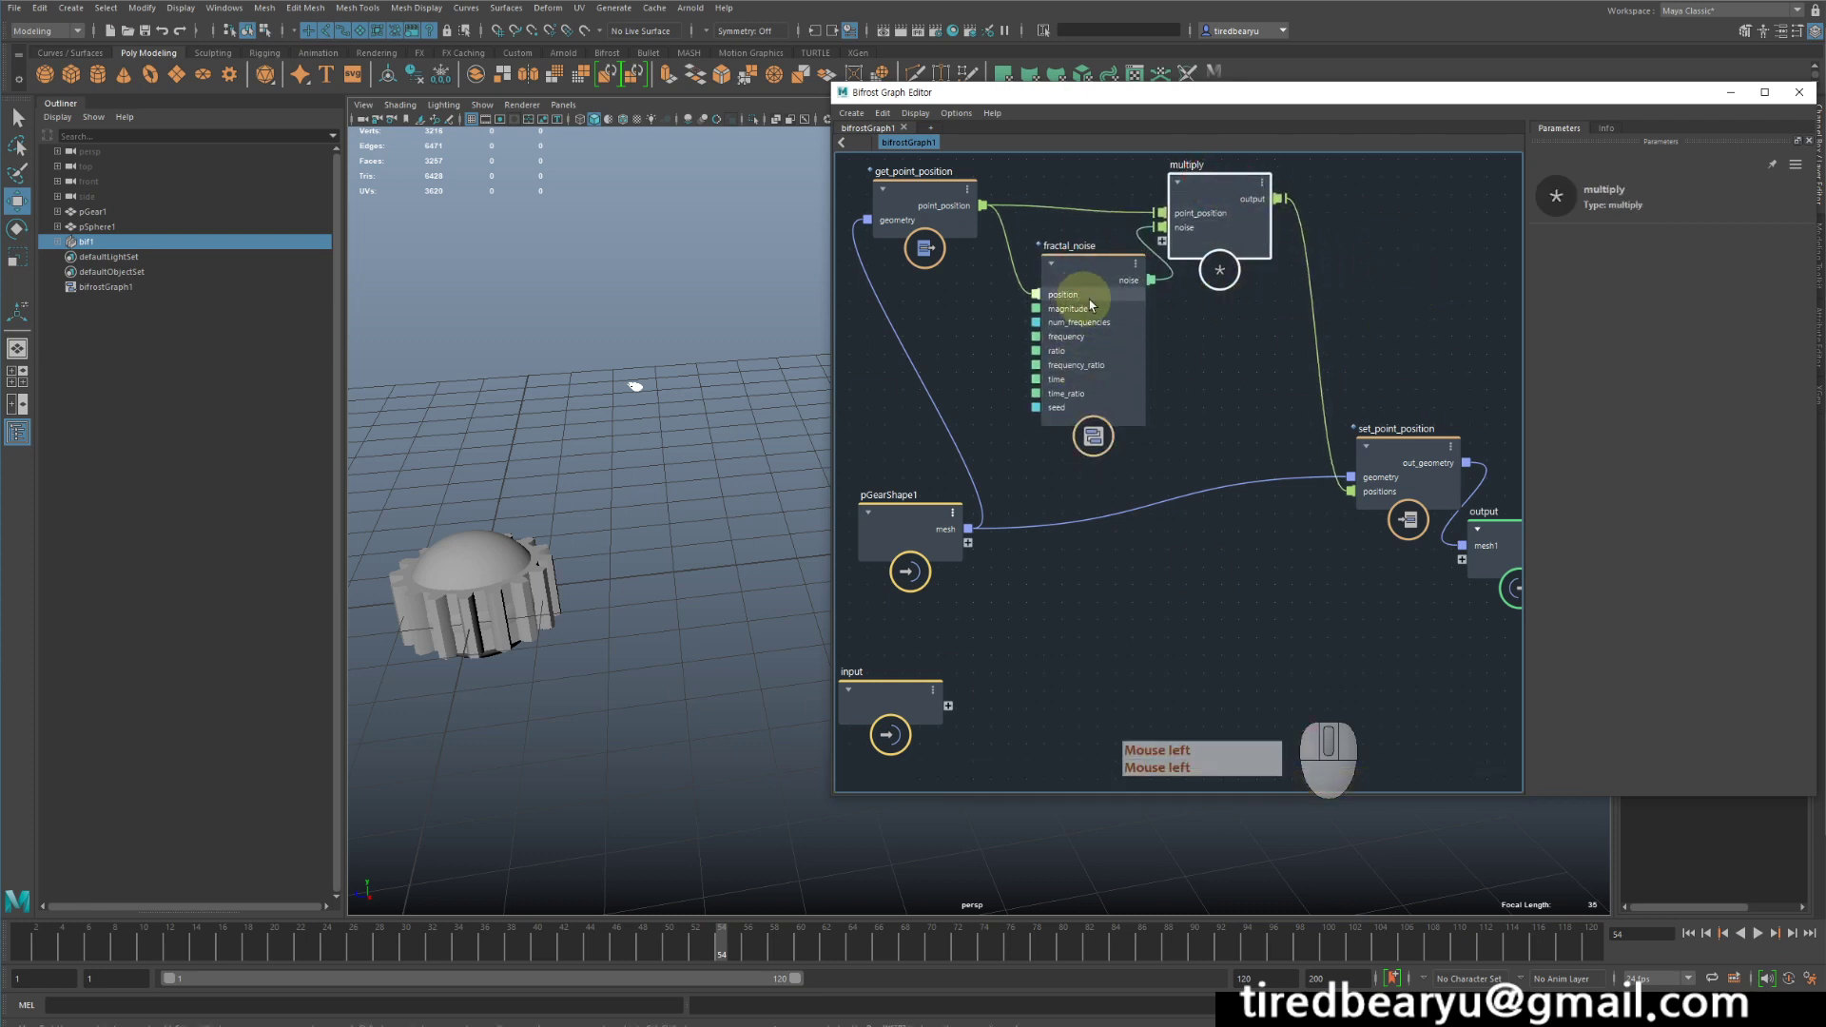
drag(1090, 259, 1076, 254)
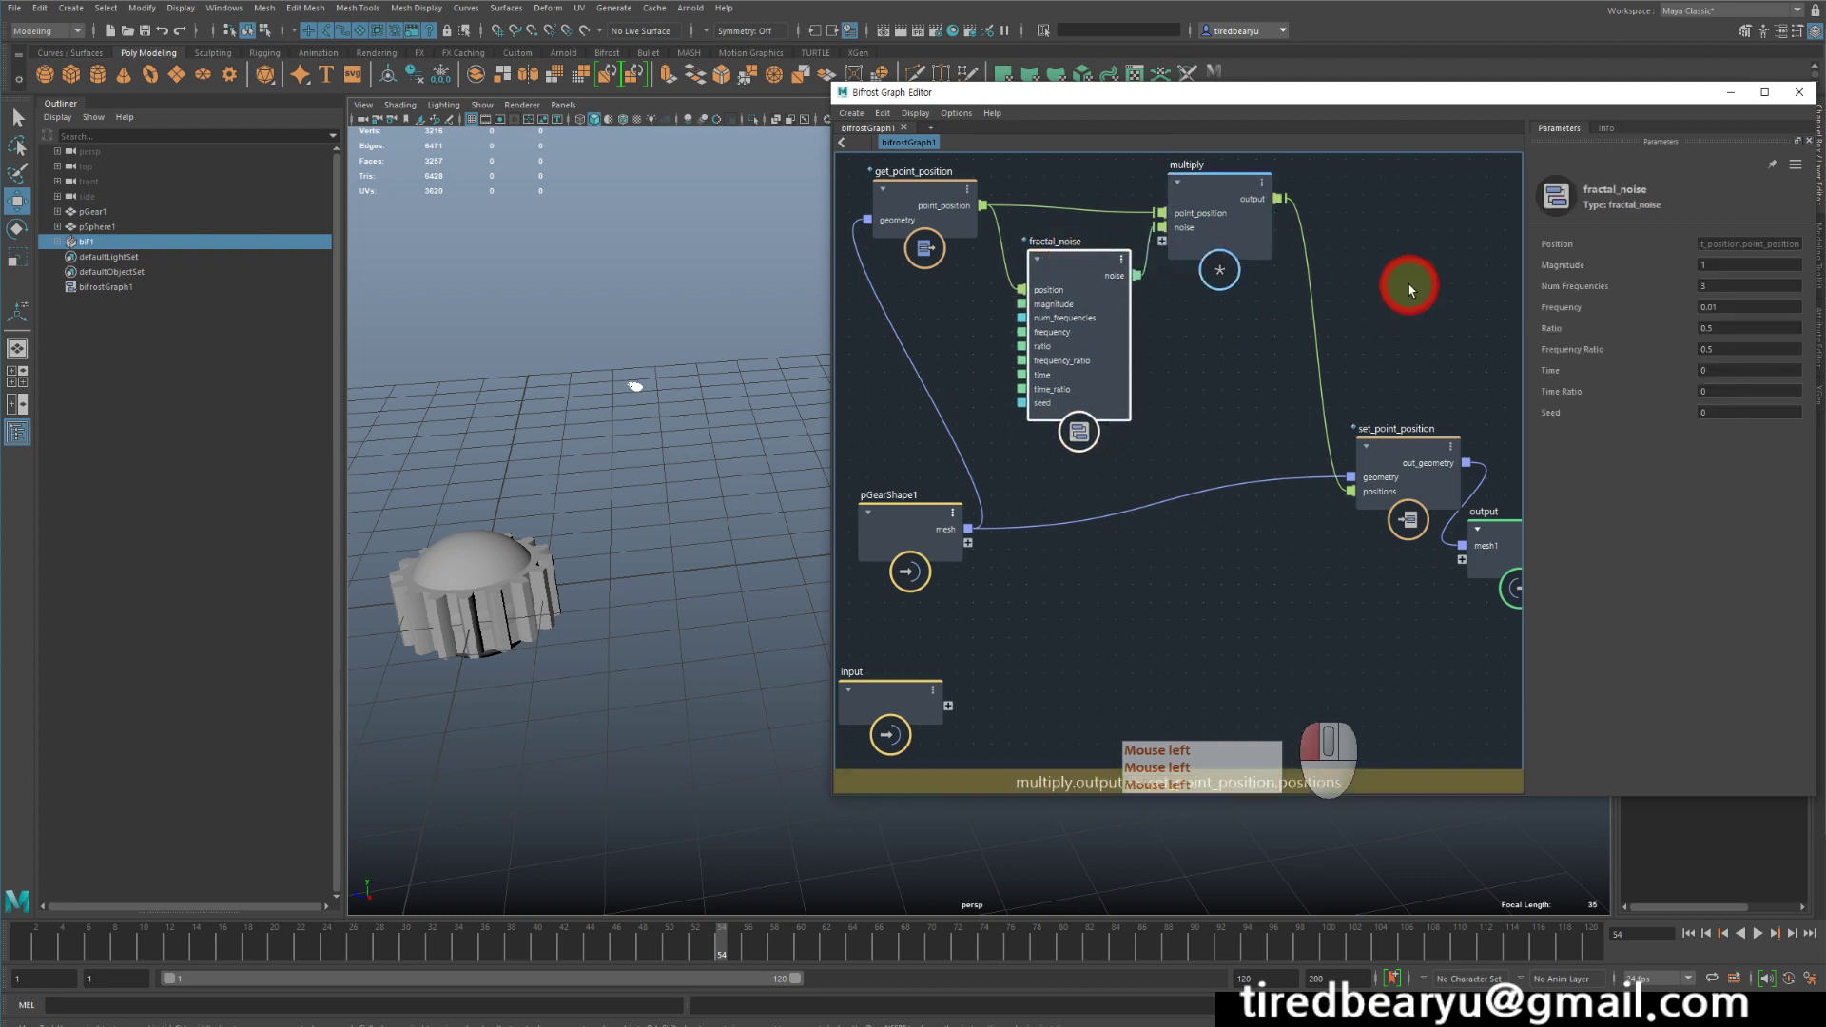
- Add an add node in the empty area between multiply and set_point_position
click(1409, 287)
key(Tab)
text(ad)
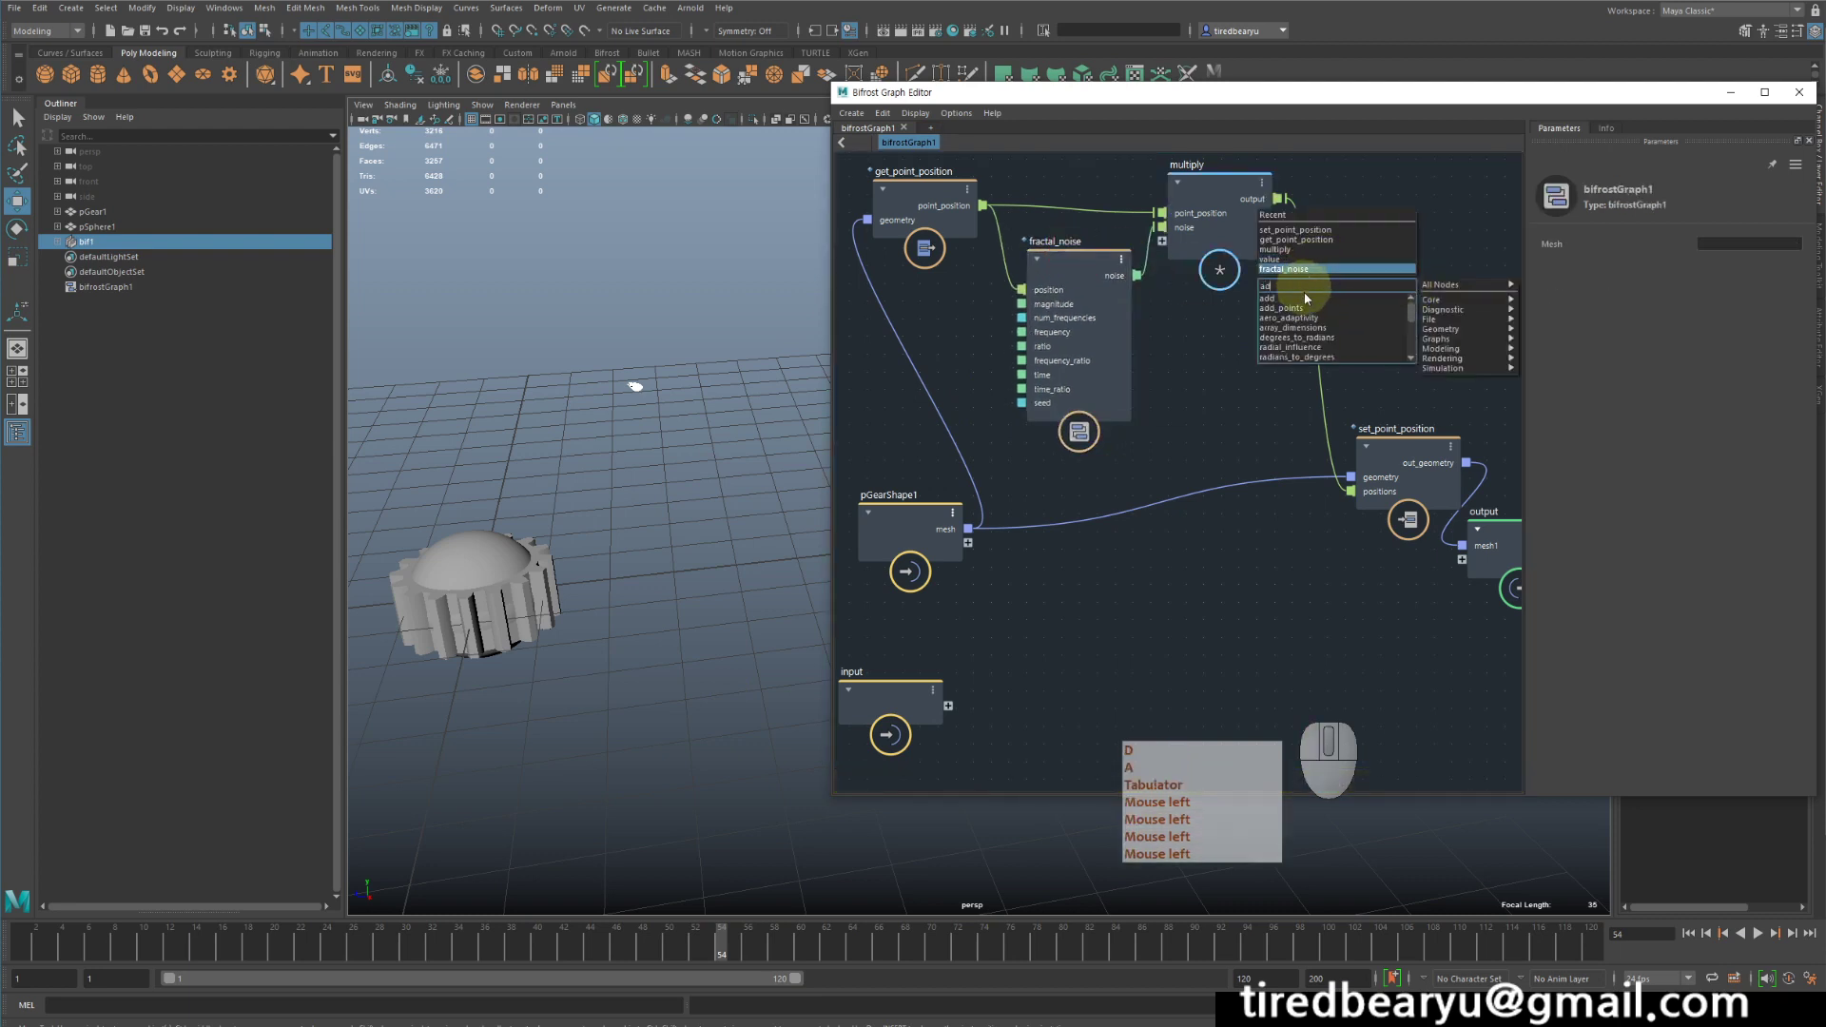
click(1303, 299)
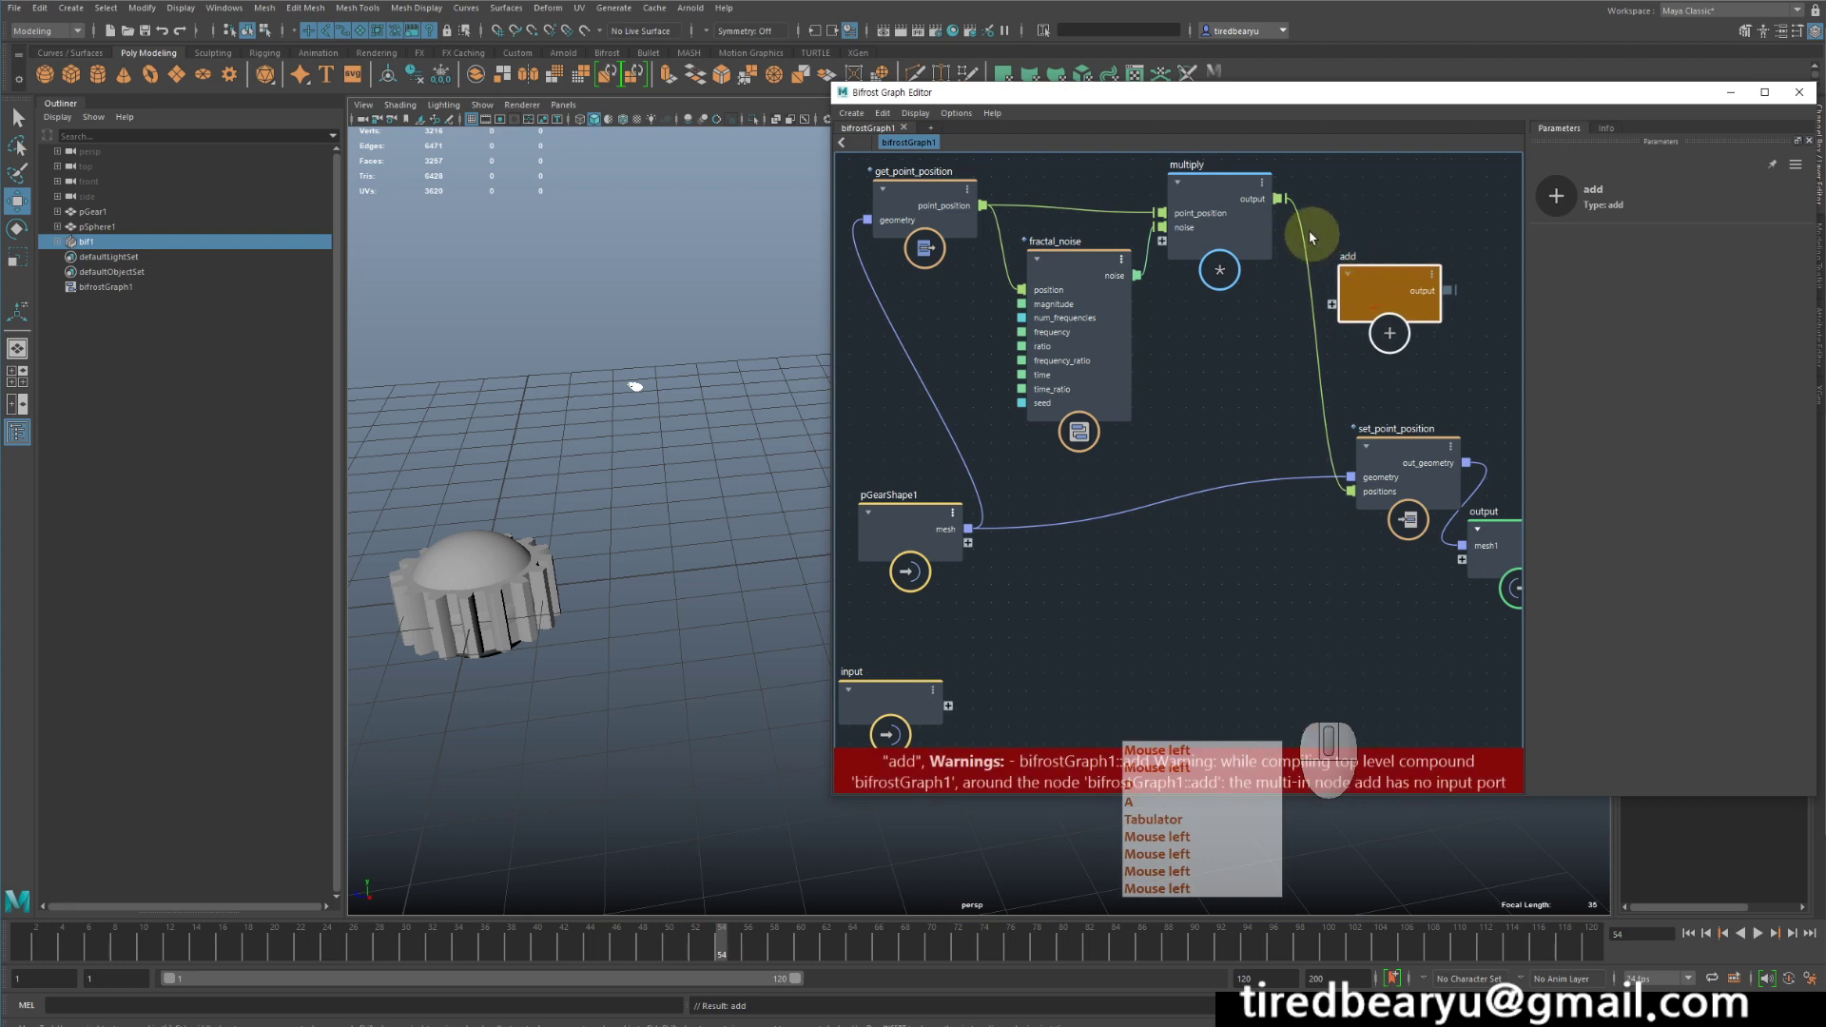
- Route multiply's output through add into set_point_position's positions, and connect point_position as the second input of add
click(1281, 201)
drag(1280, 198, 1330, 302)
drag(1451, 291, 1351, 491)
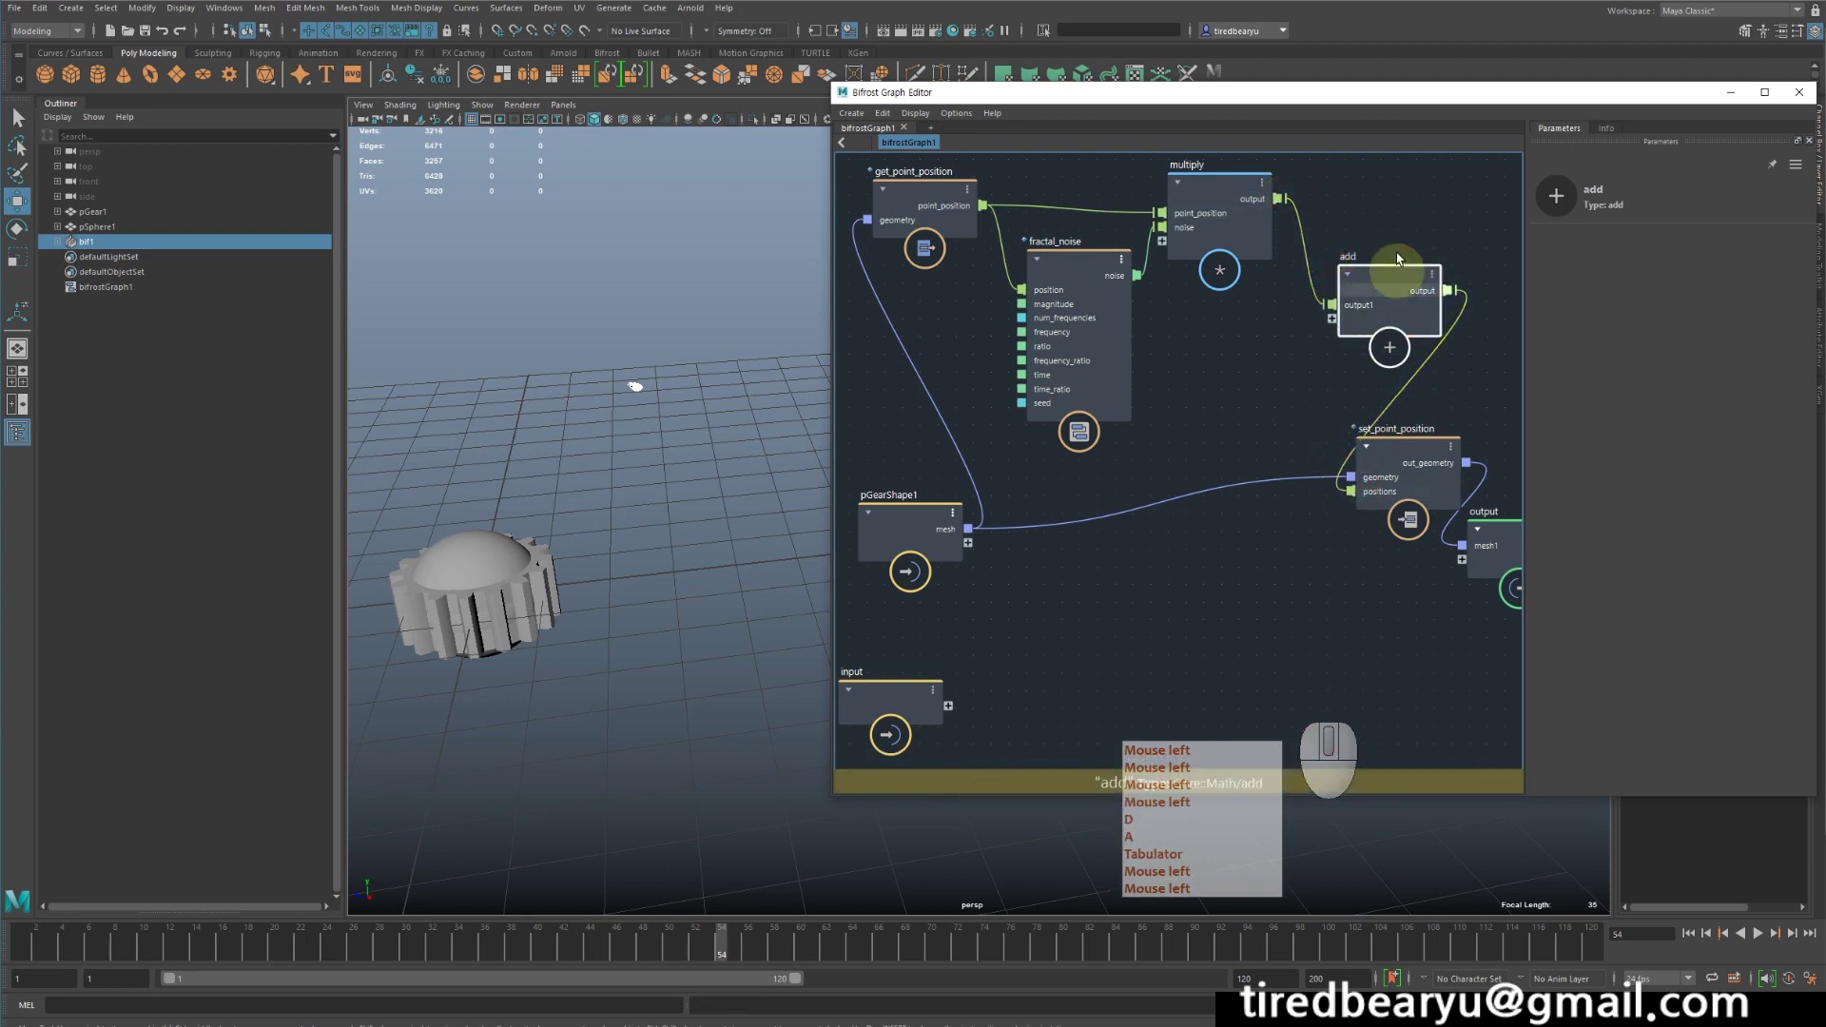
drag(983, 206, 1335, 317)
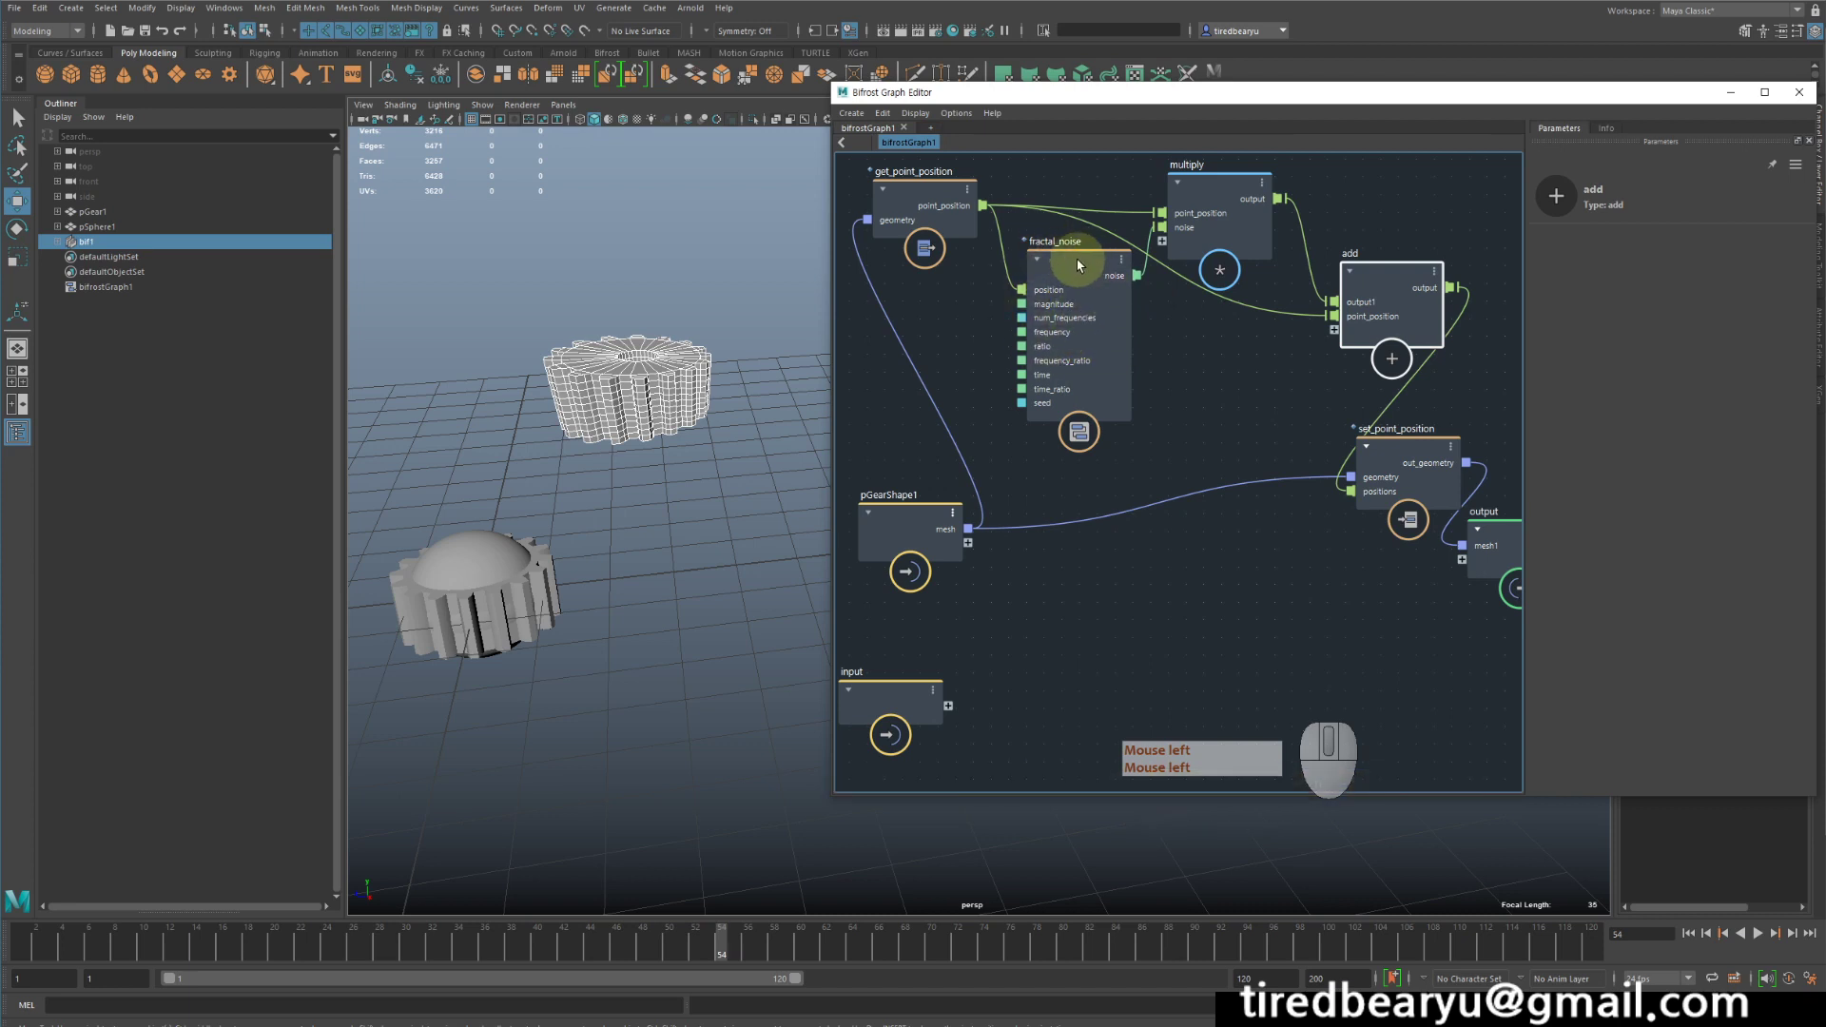
- Rearrange the fractal_noise, add and multiply nodes to separate their connections, leaving fractal_noise selected
drag(1078, 261, 1064, 253)
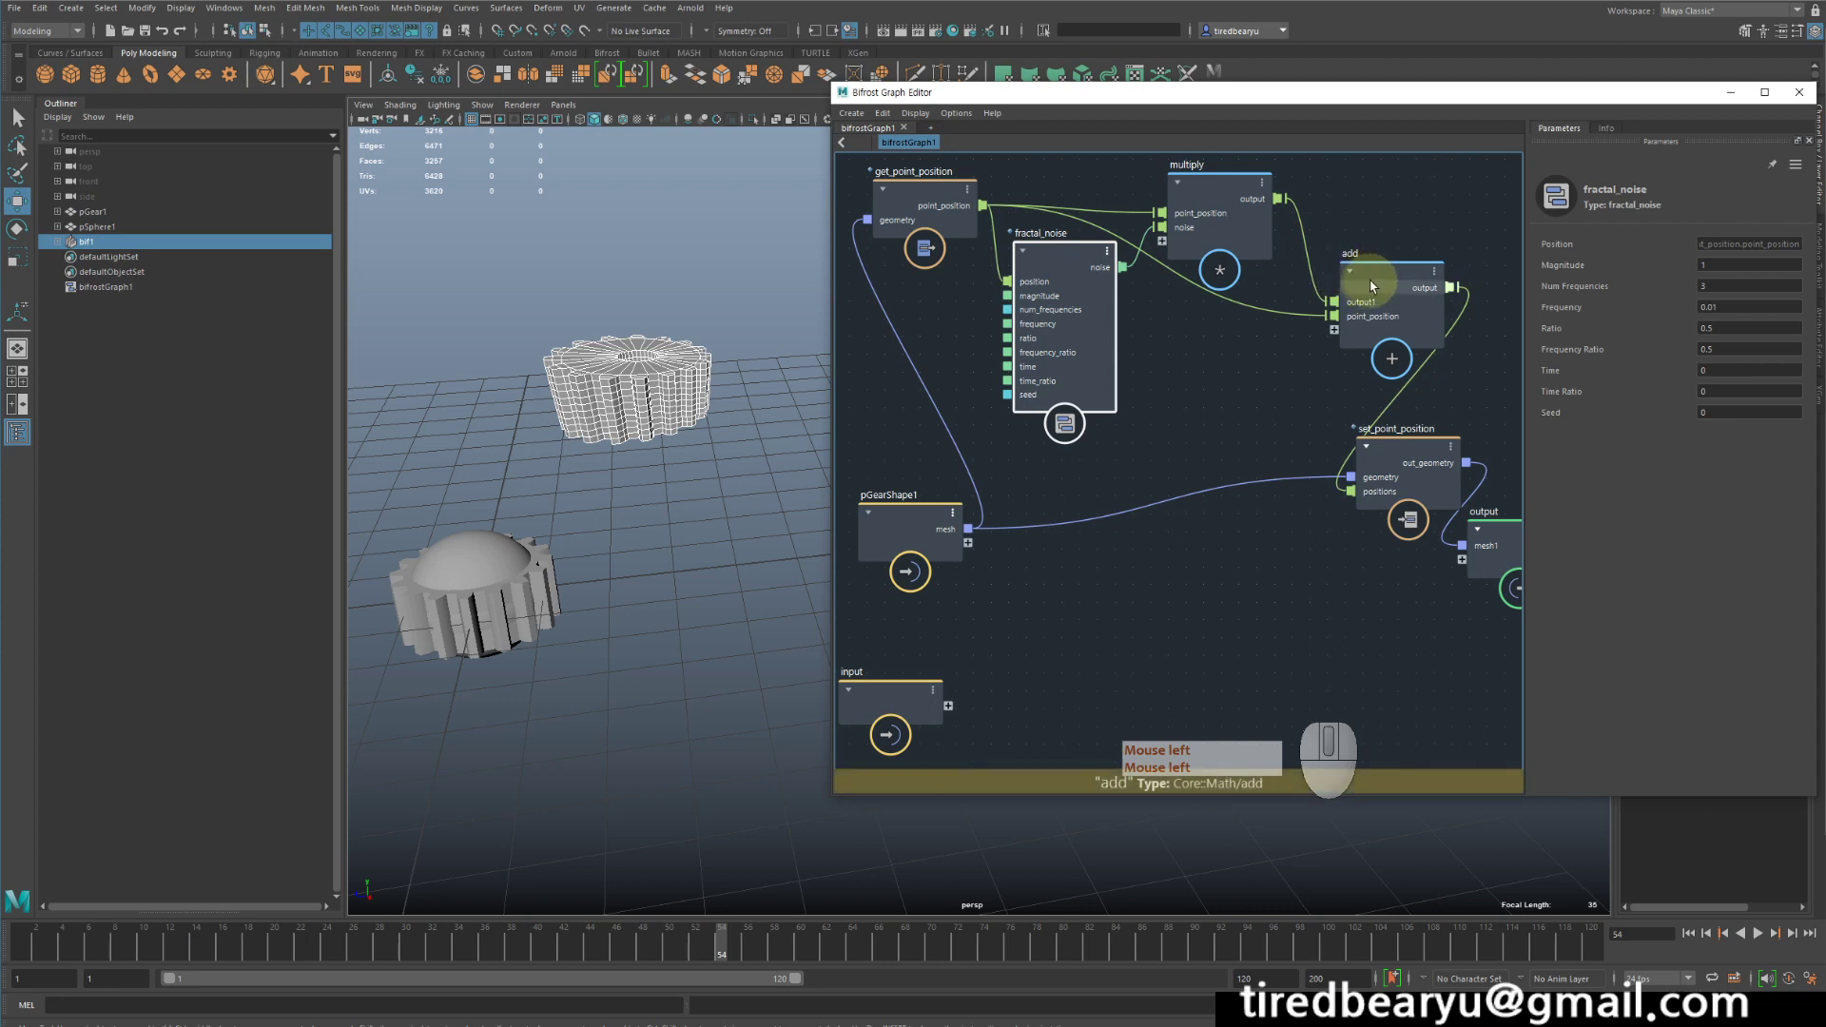
drag(1377, 277, 1336, 279)
drag(1211, 175, 1179, 162)
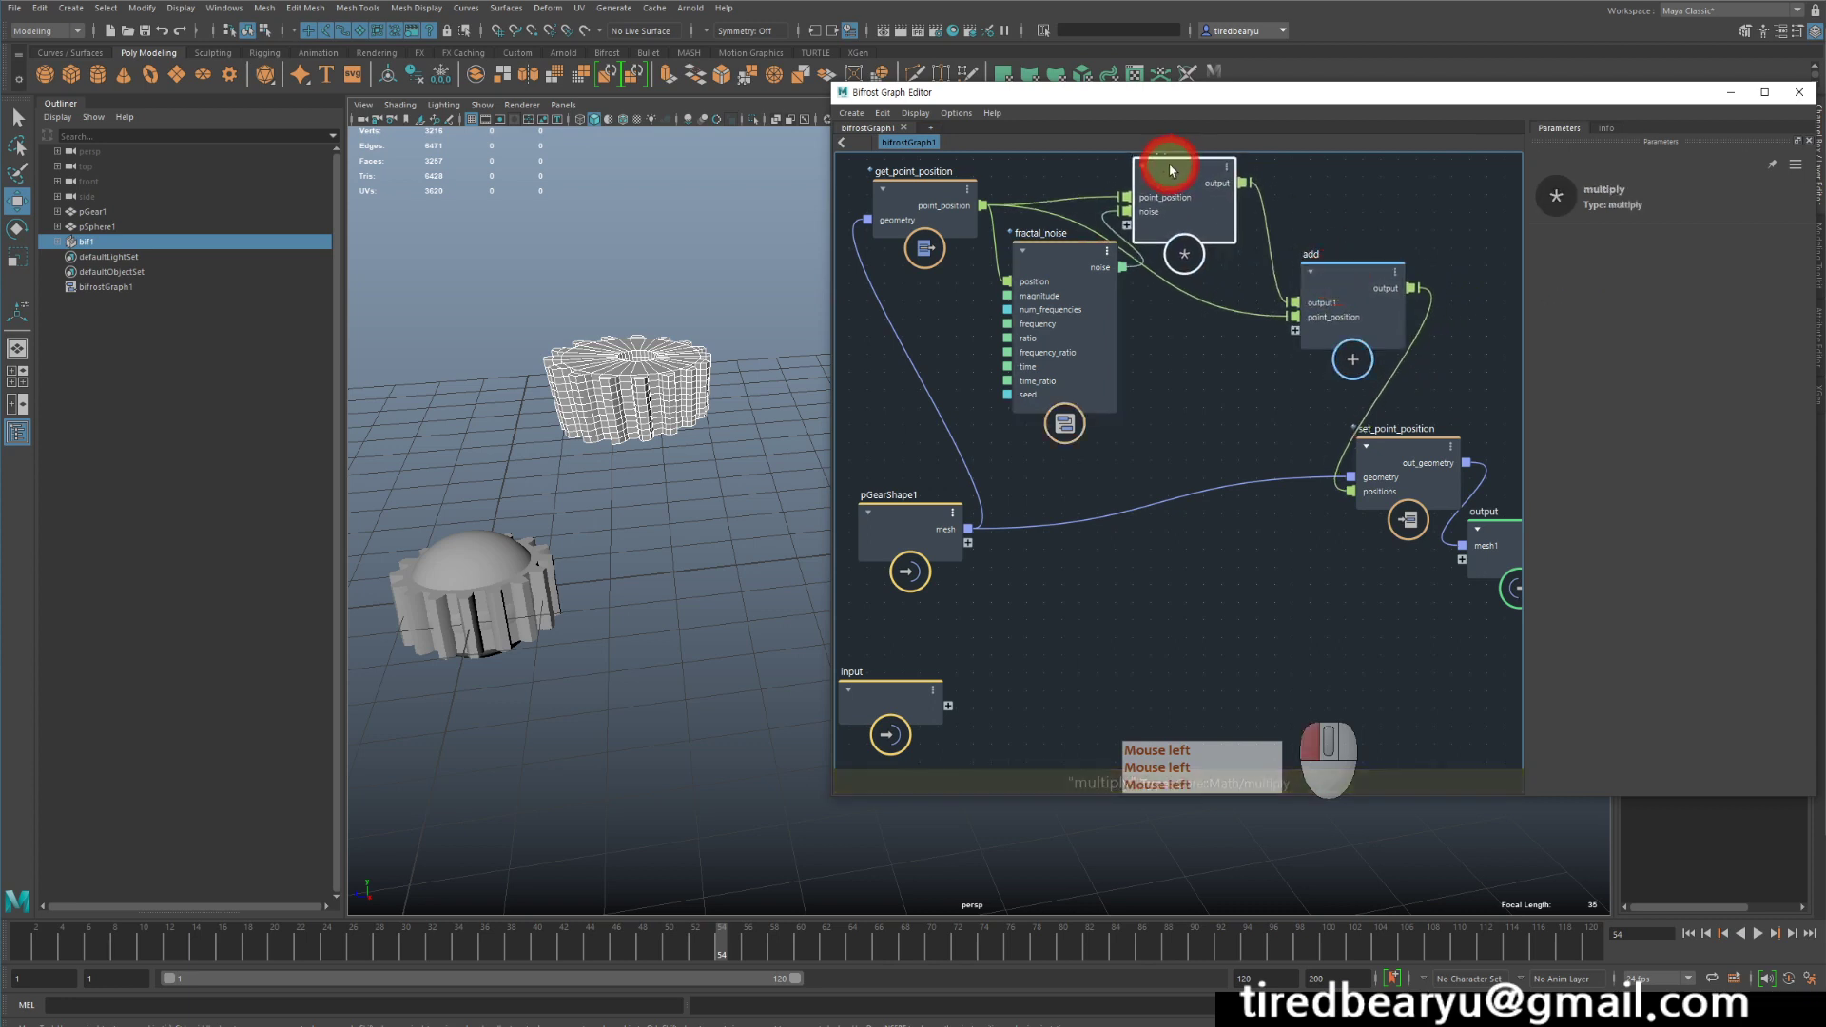
drag(1043, 238, 1045, 261)
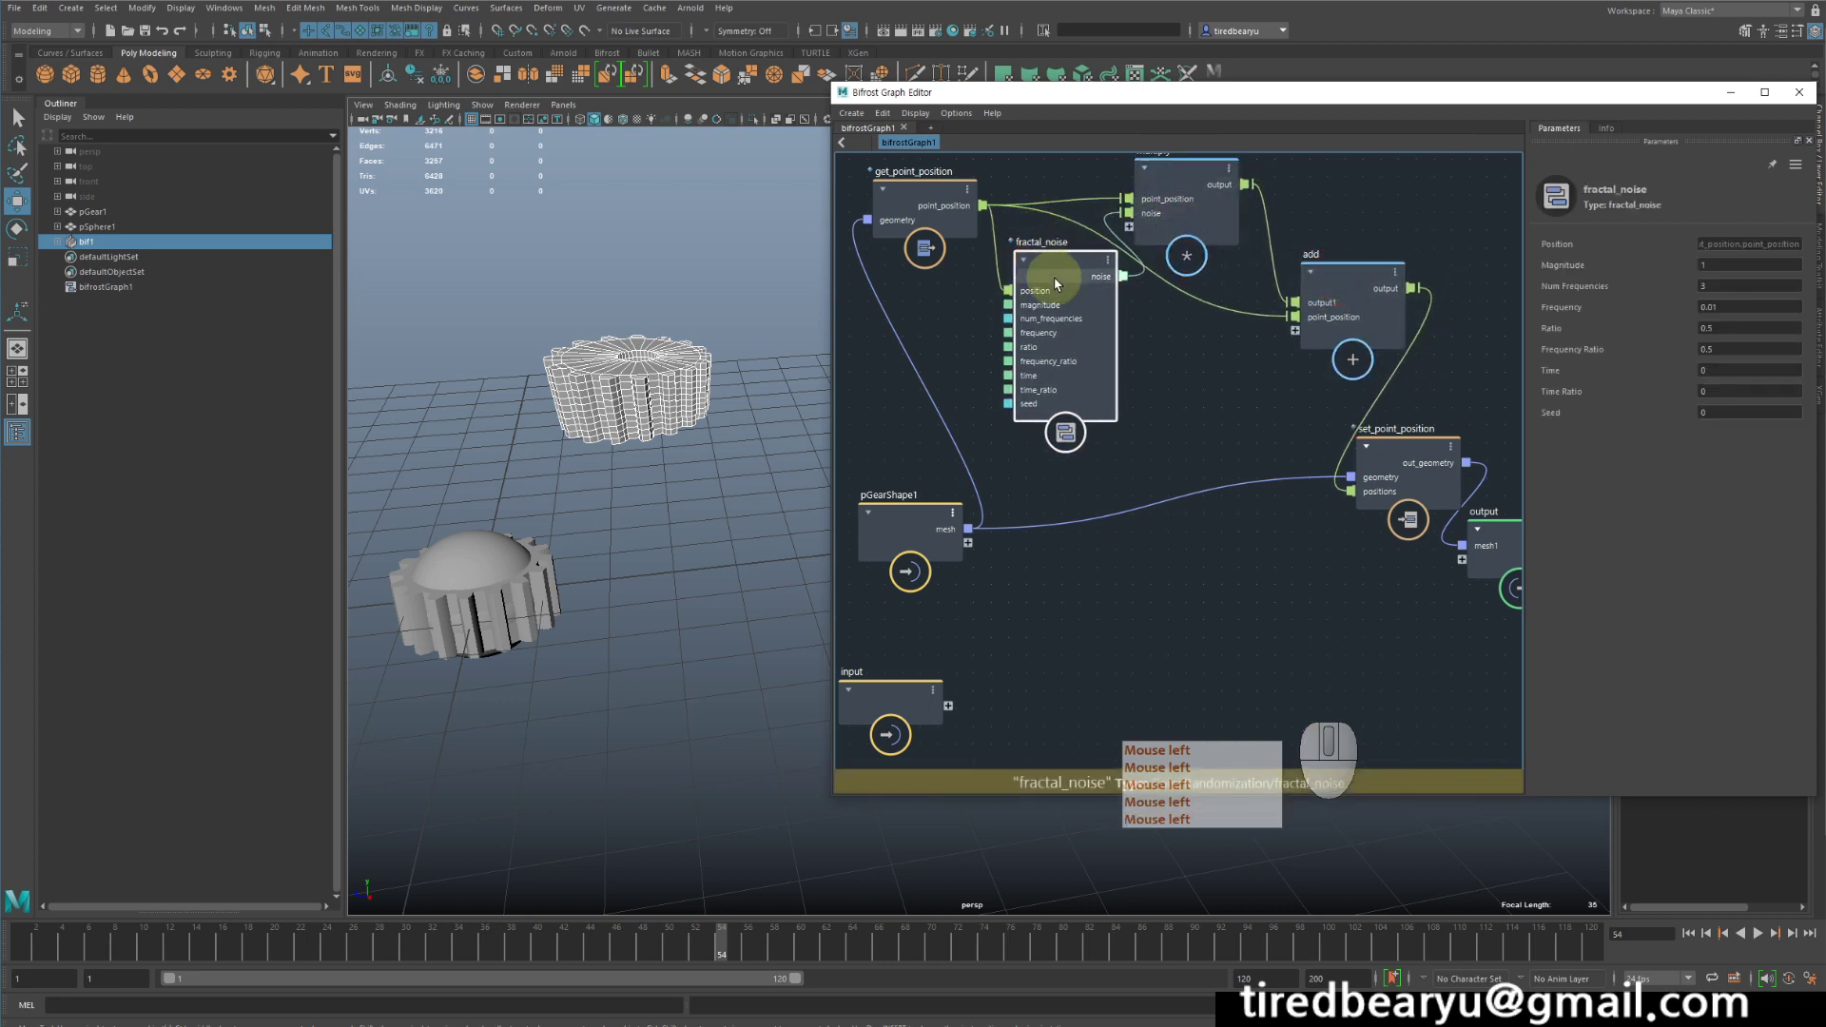
click(1046, 262)
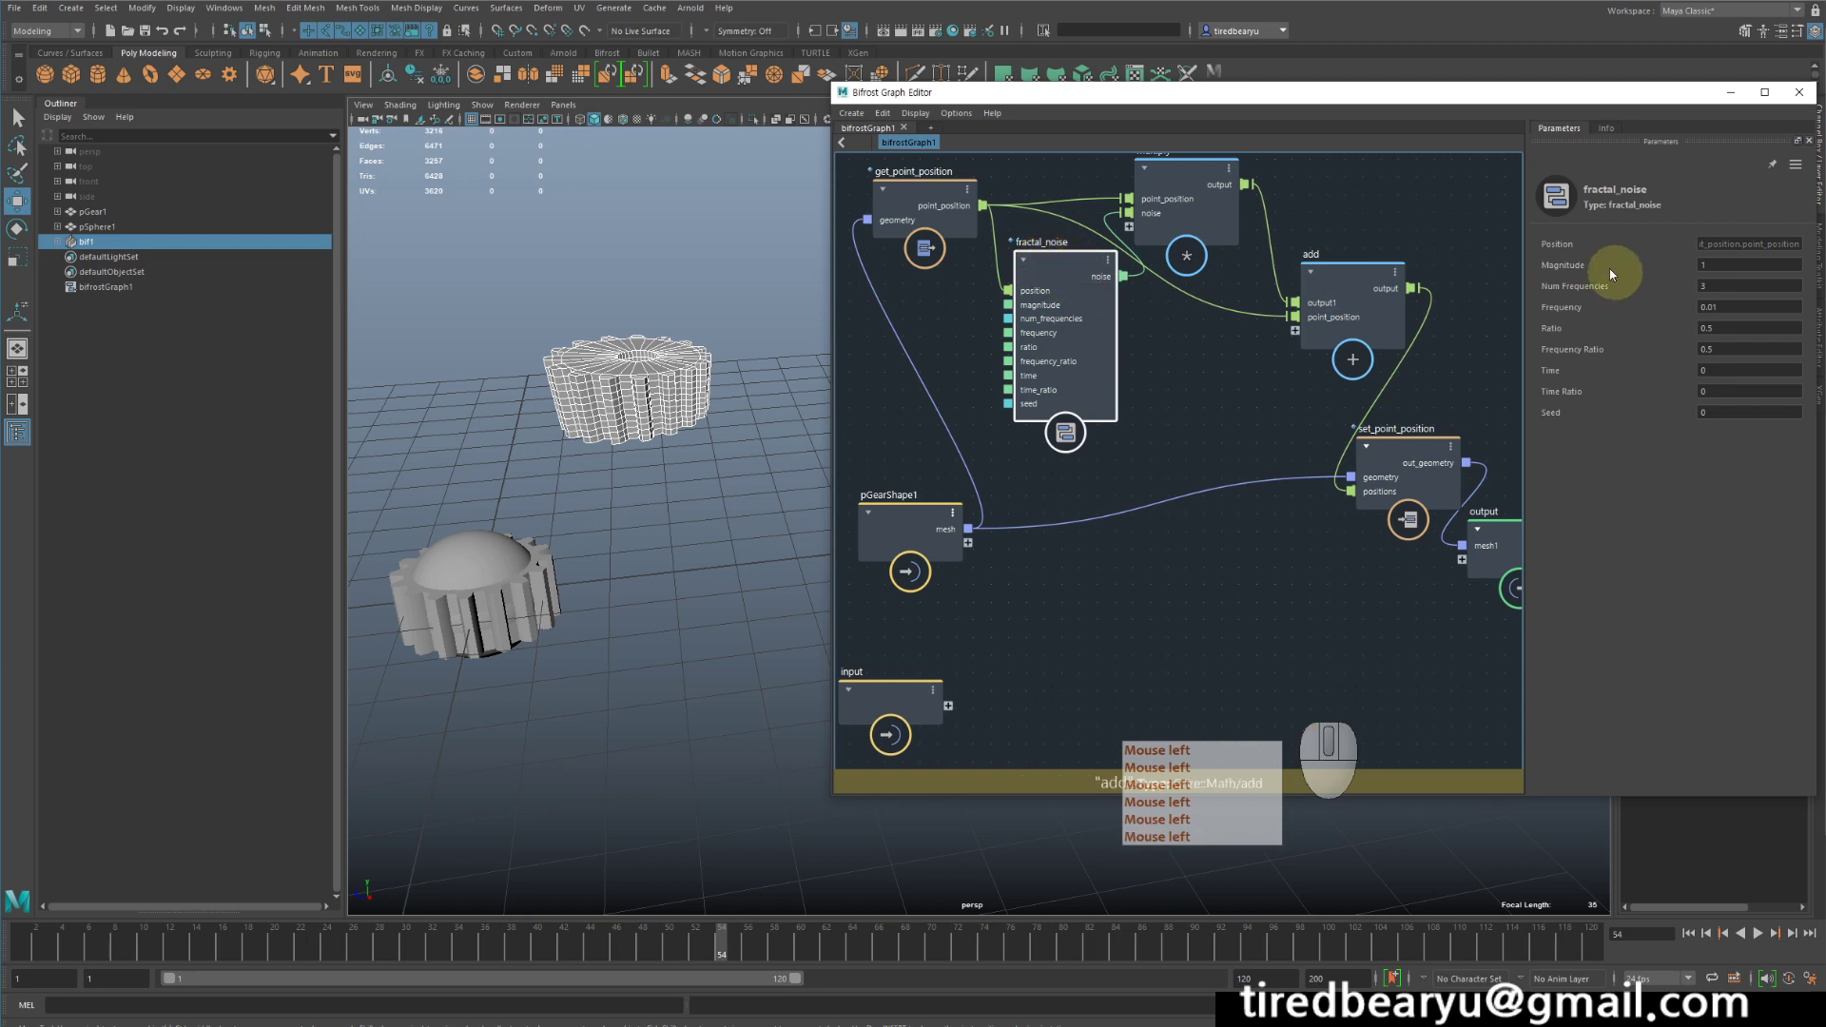
- Test fractal_noise's magnitude at 0 and 1, set it to 2, and return the timeline to frame 1
click(1708, 265)
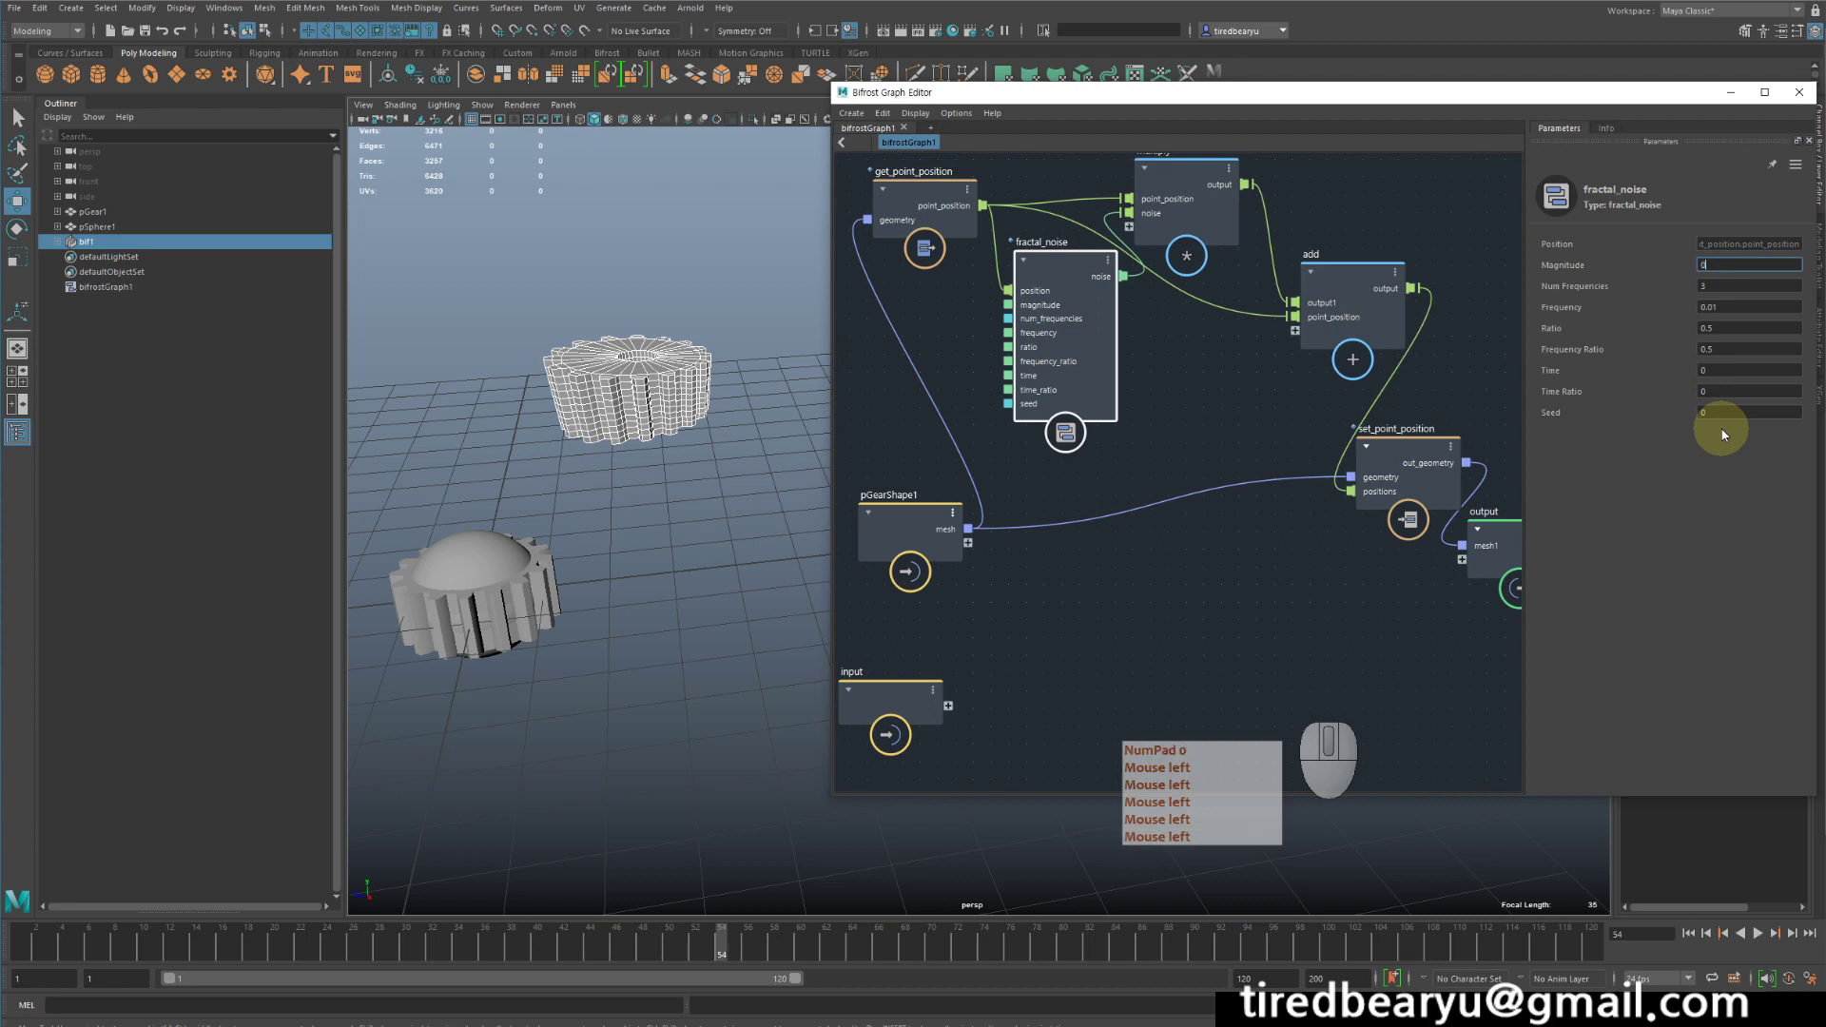
key(Return)
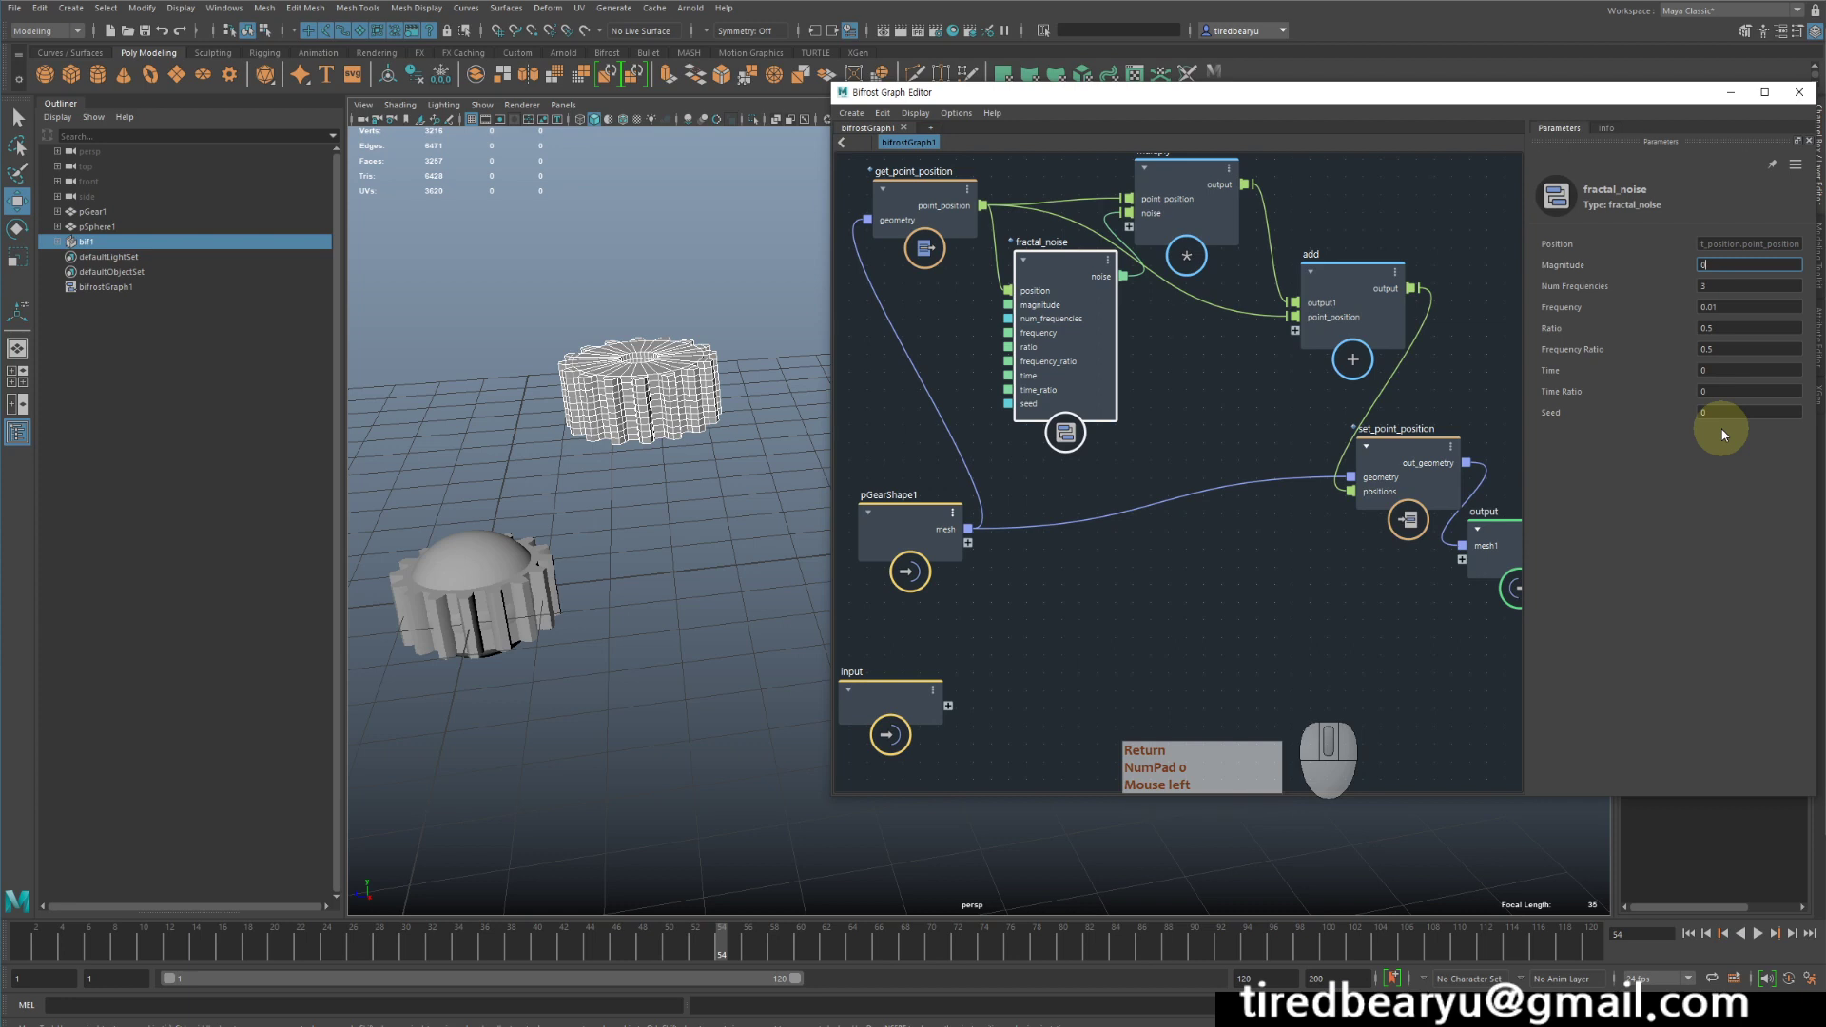
key(BackSpace)
text(1)
key(Return)
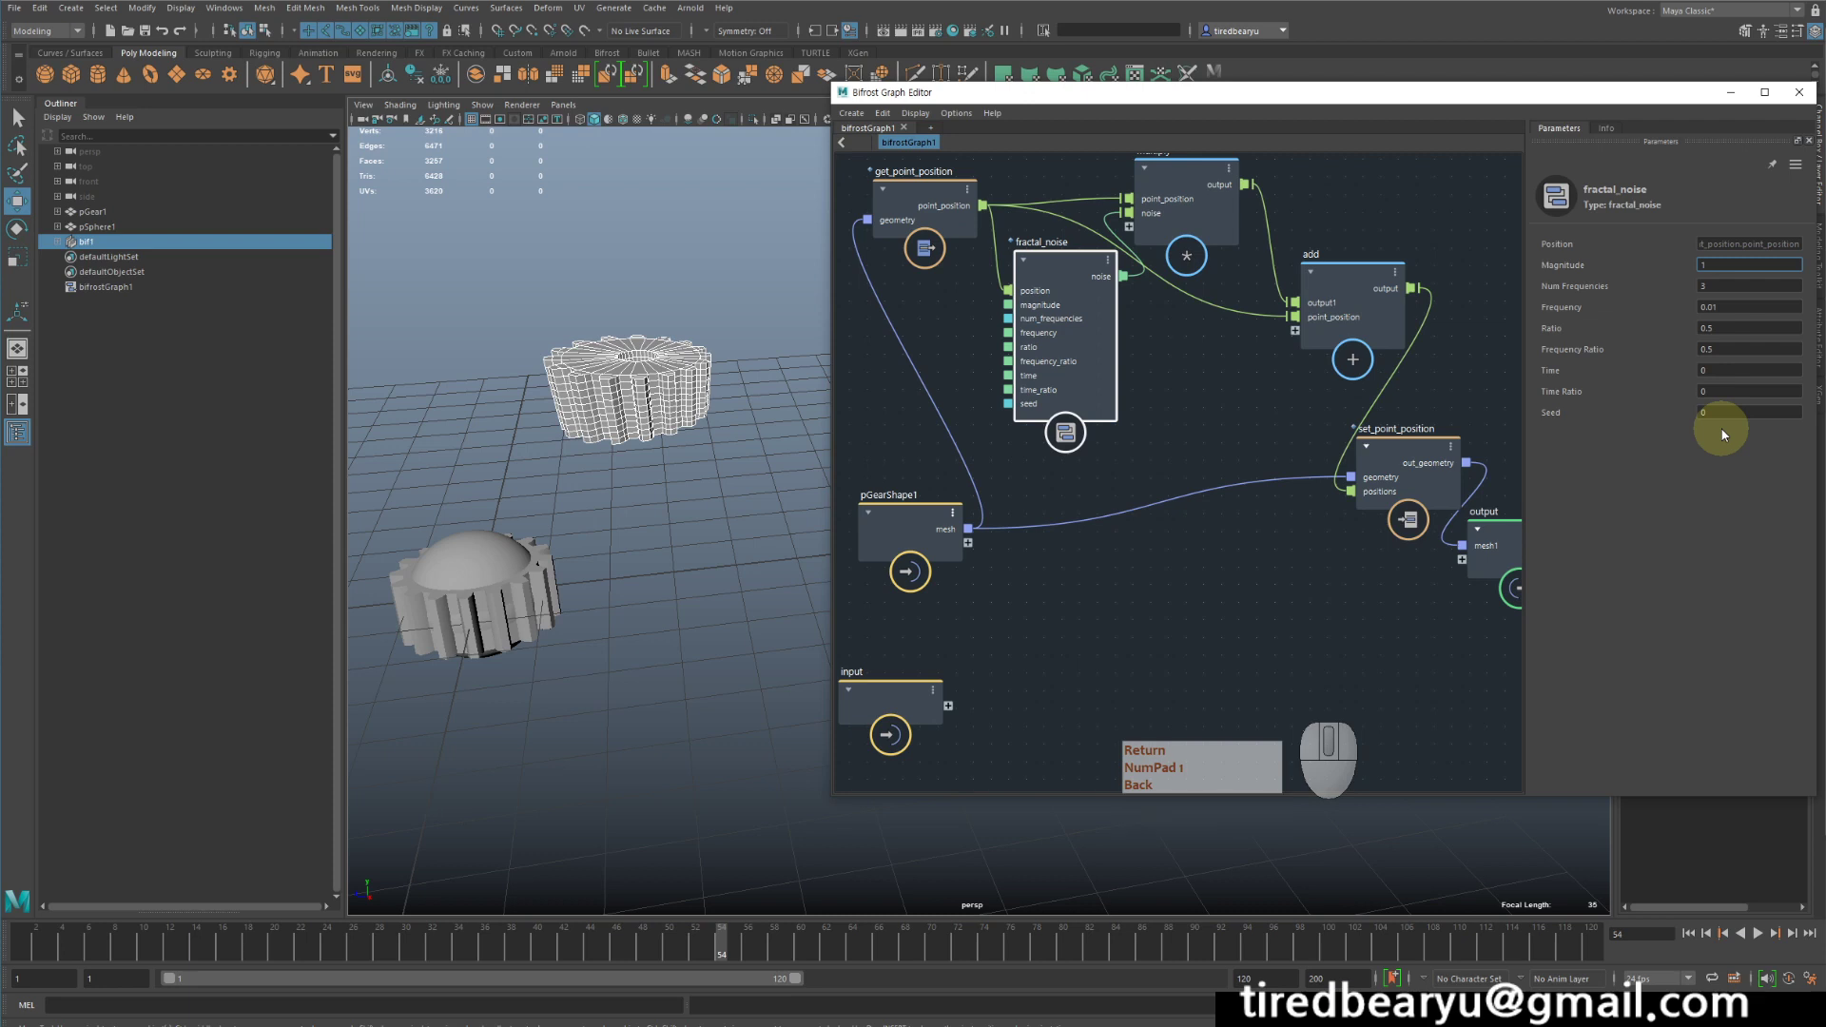
text(2)
key(Return)
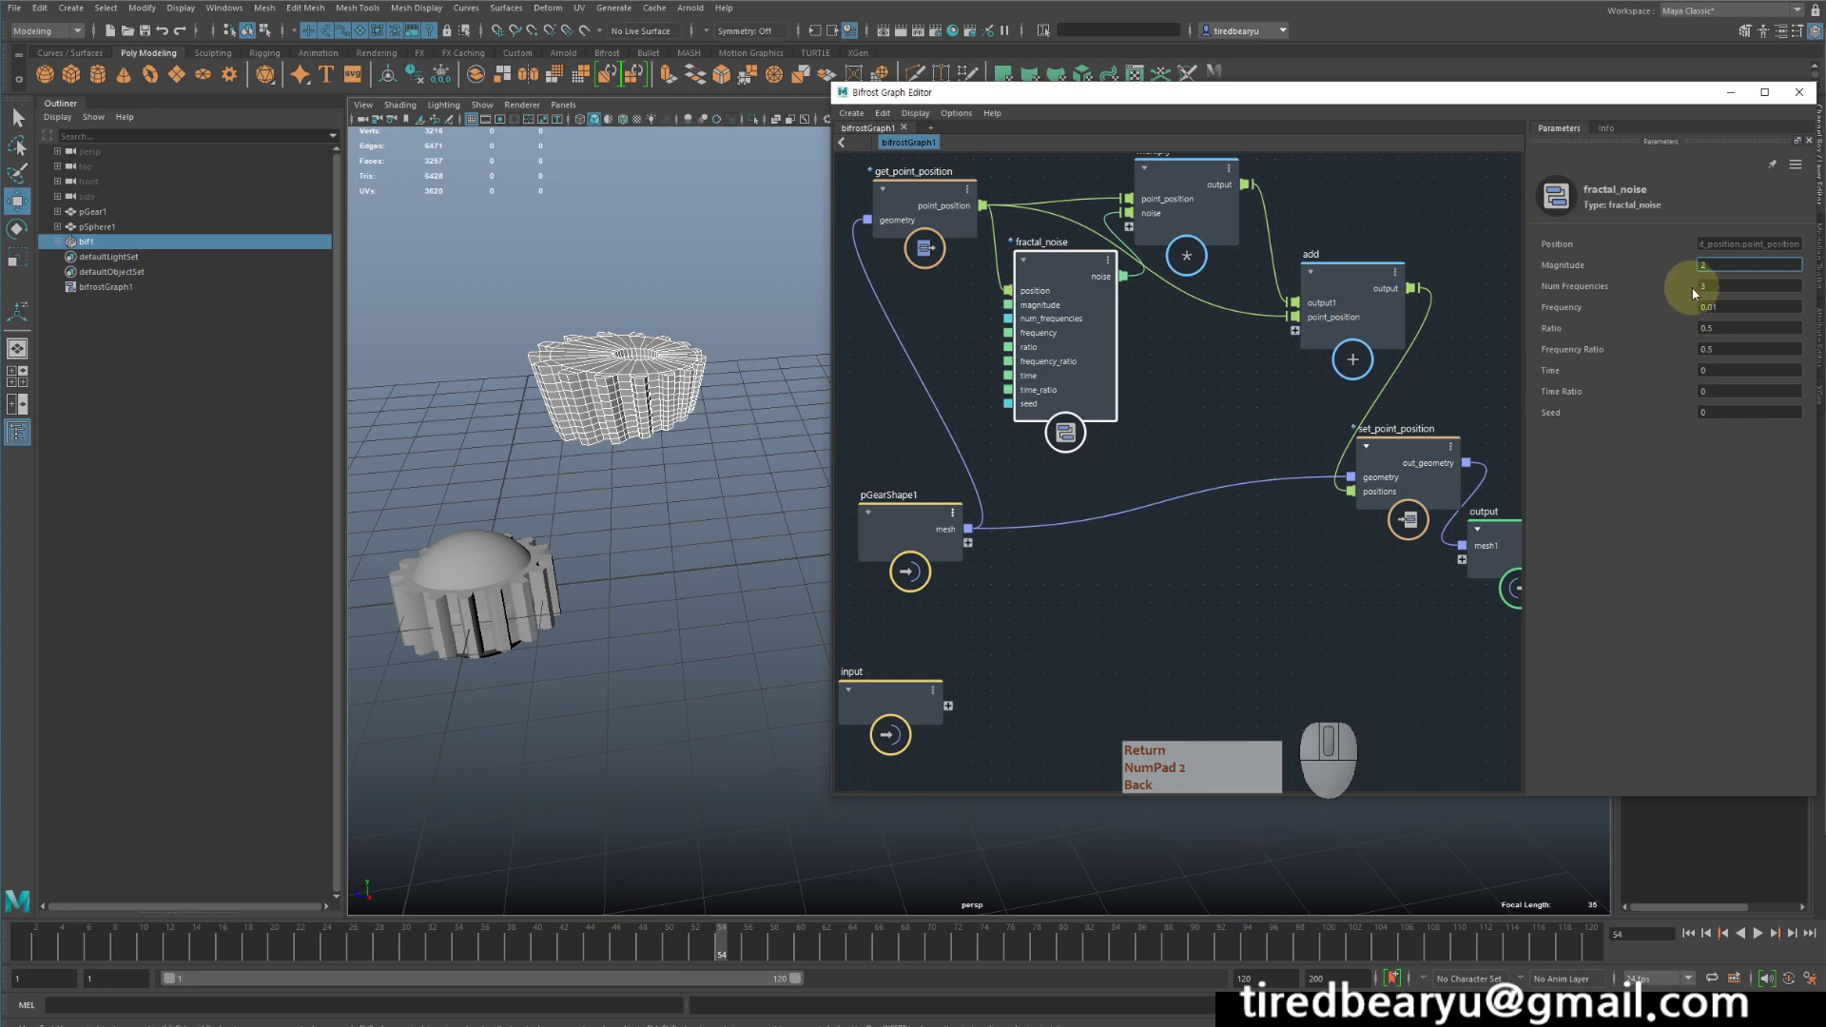
mouse_move(42, 936)
mouse_down()
mouse_move(279, 971)
mouse_move(6, 939)
mouse_up()
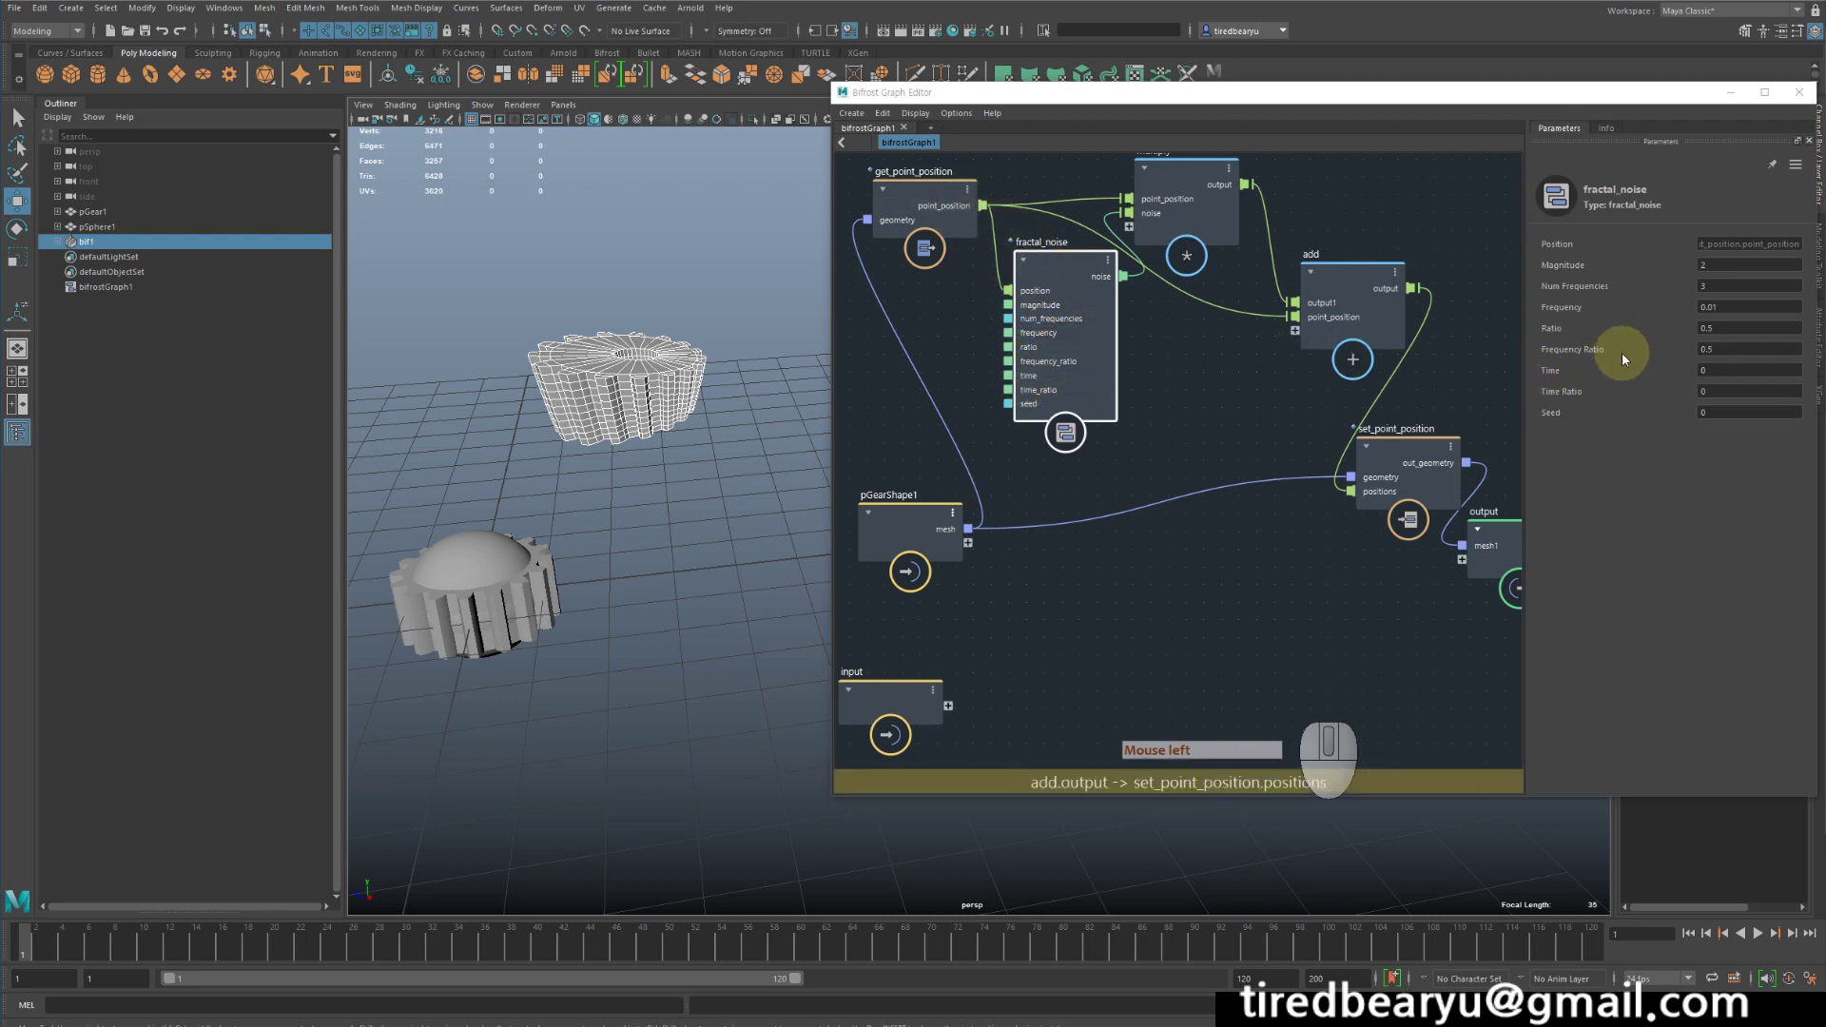
- Try several Time values on fractal_noise to preview the changing deformation, and clear the value
double_click(1707, 373)
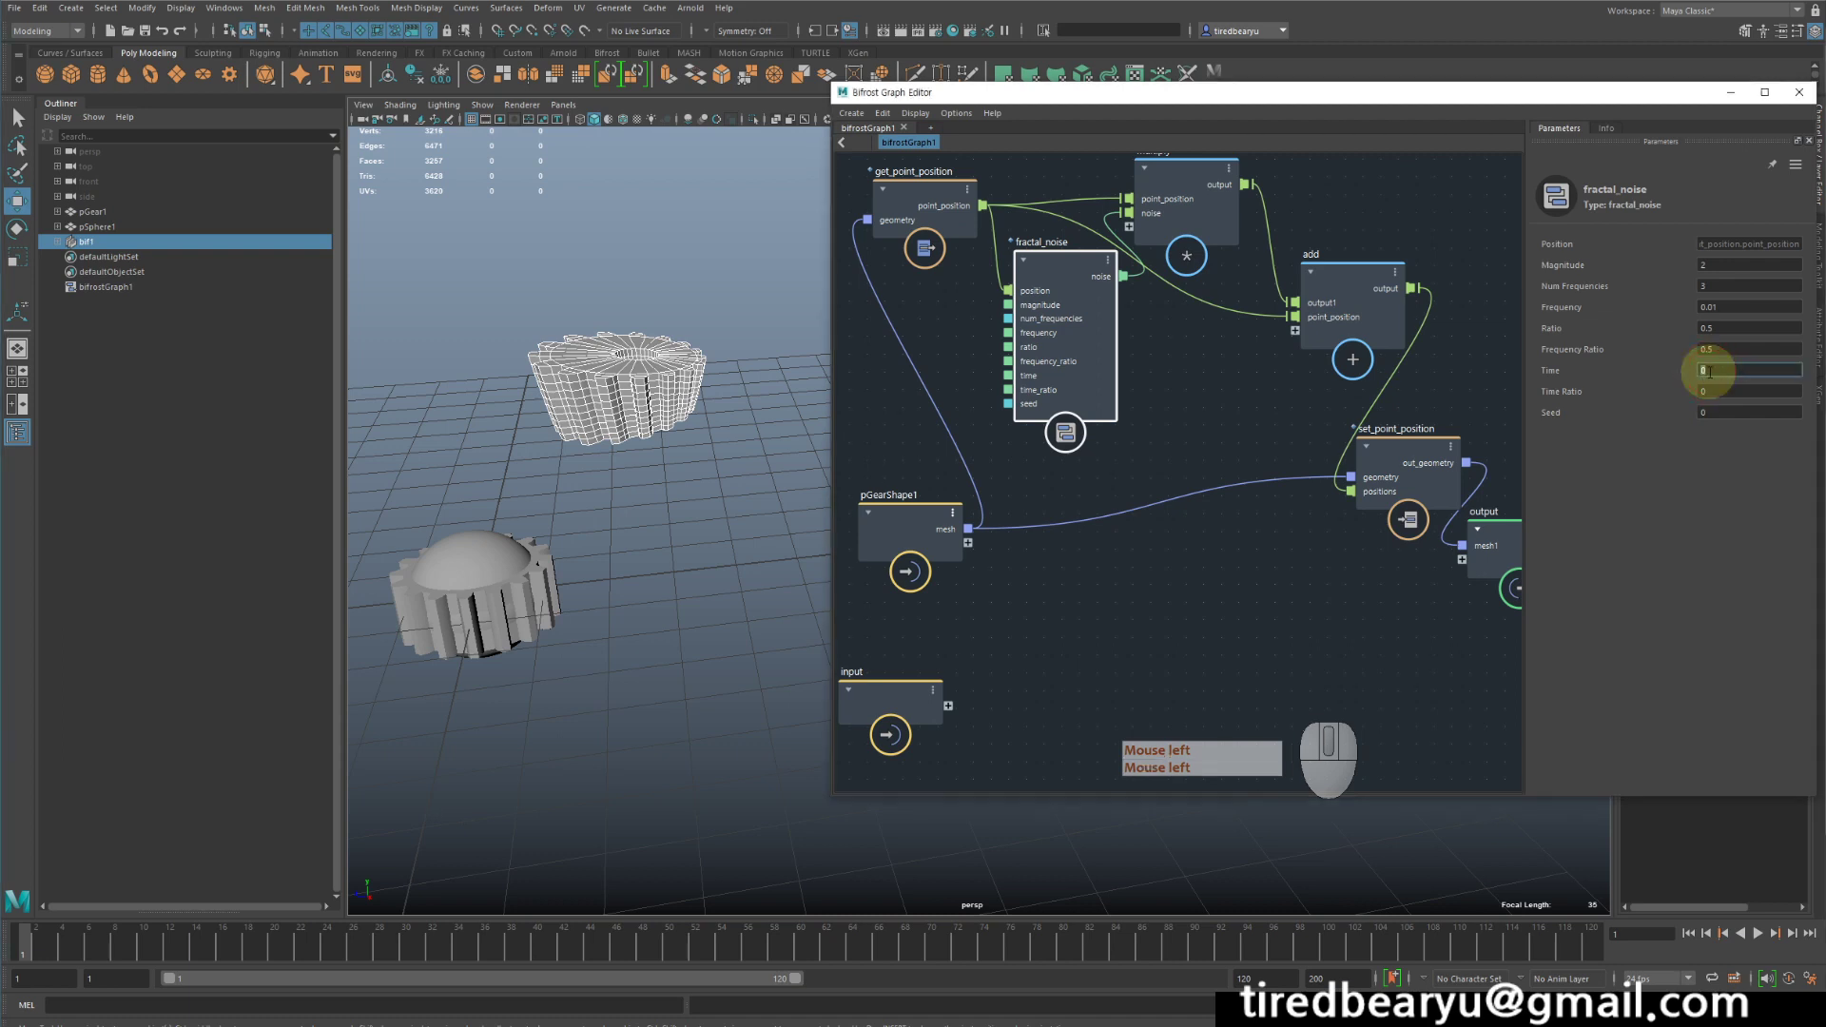
text(1)
key(Return)
text(2)
key(Return)
text(3)
key(Return)
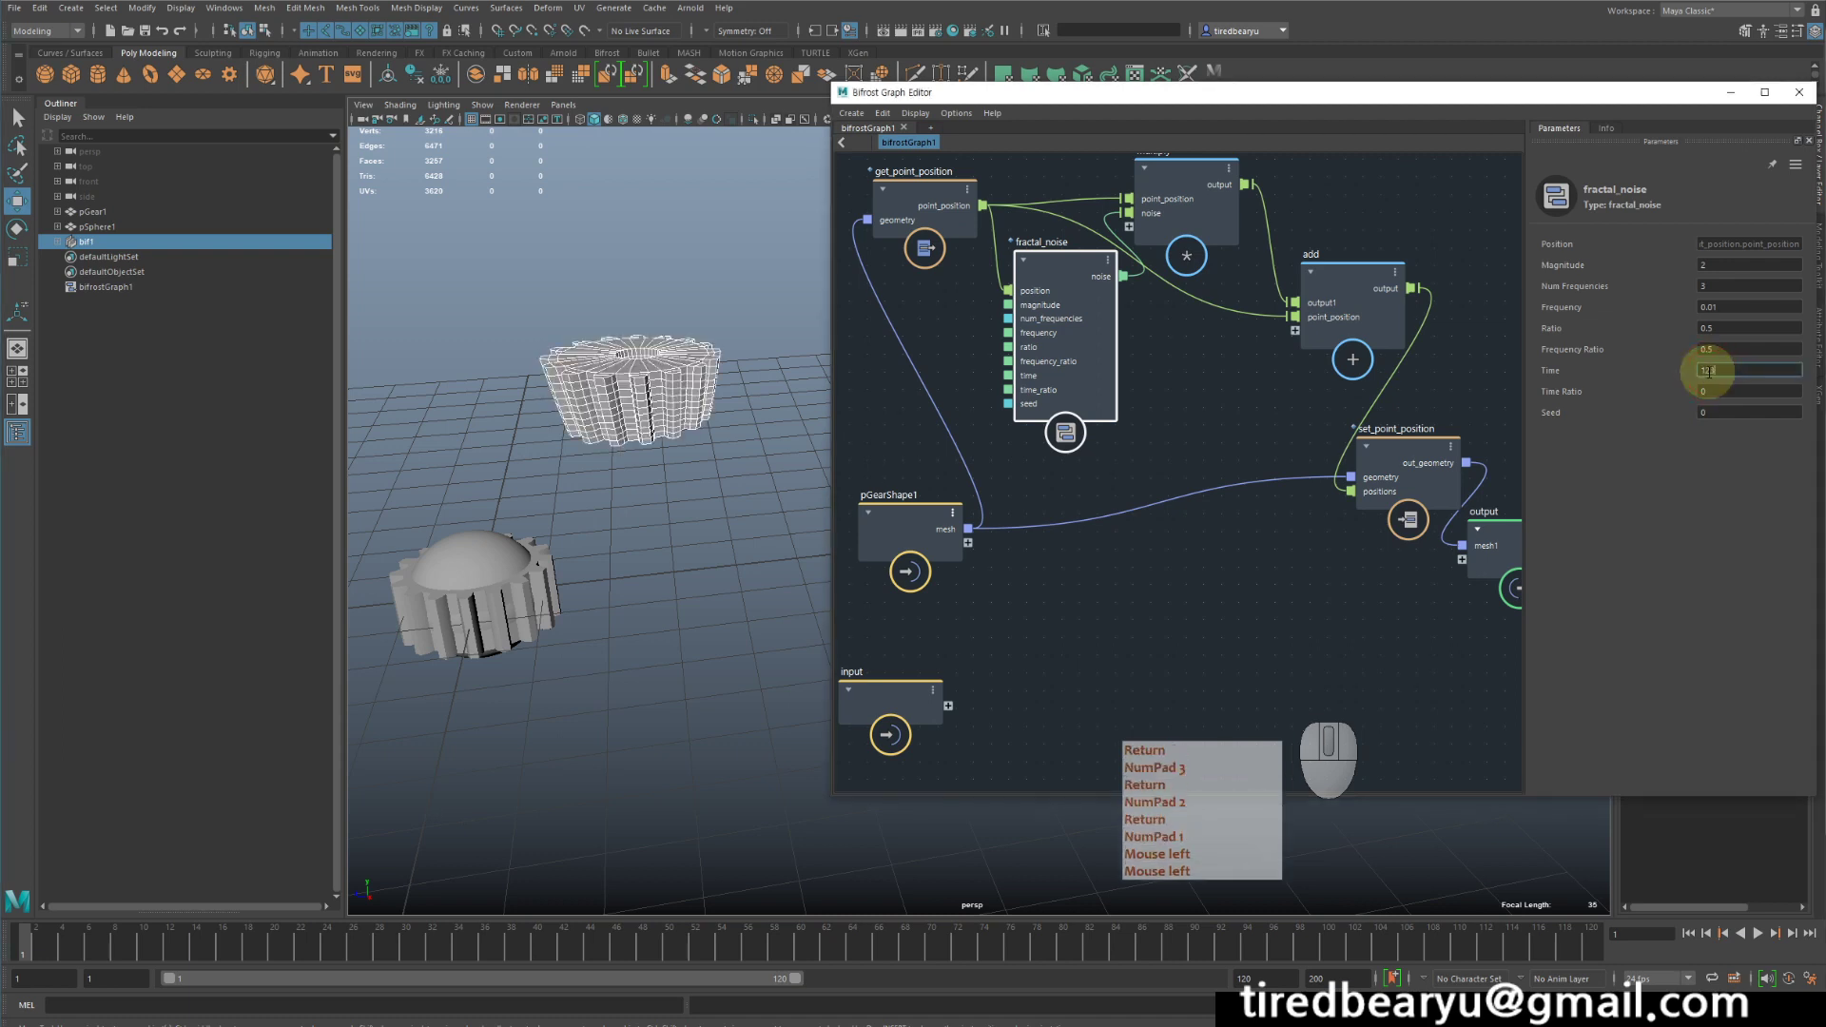
key(BackSpace)
key(BackSpace)
key(BackSpace)
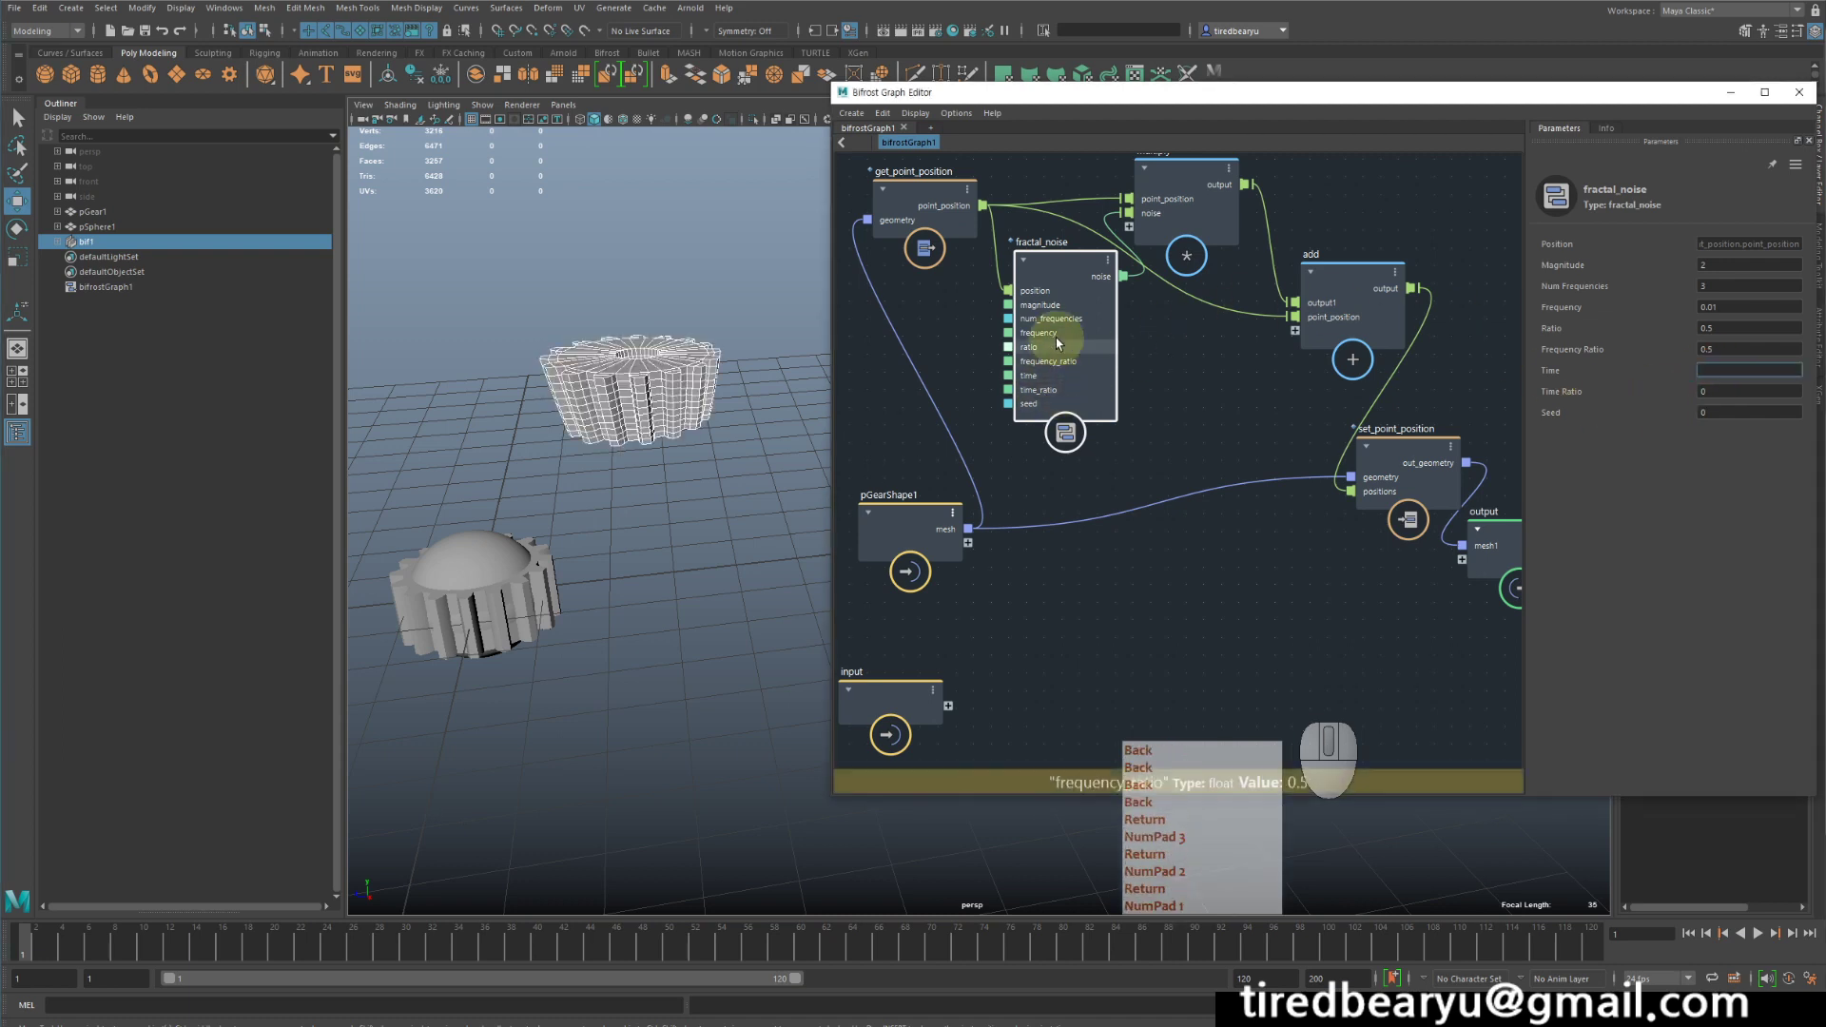
- Add a time node beside fractal_noise and connect its seconds output to the noise node's time input
middle_drag(1292, 455, 1582, 518)
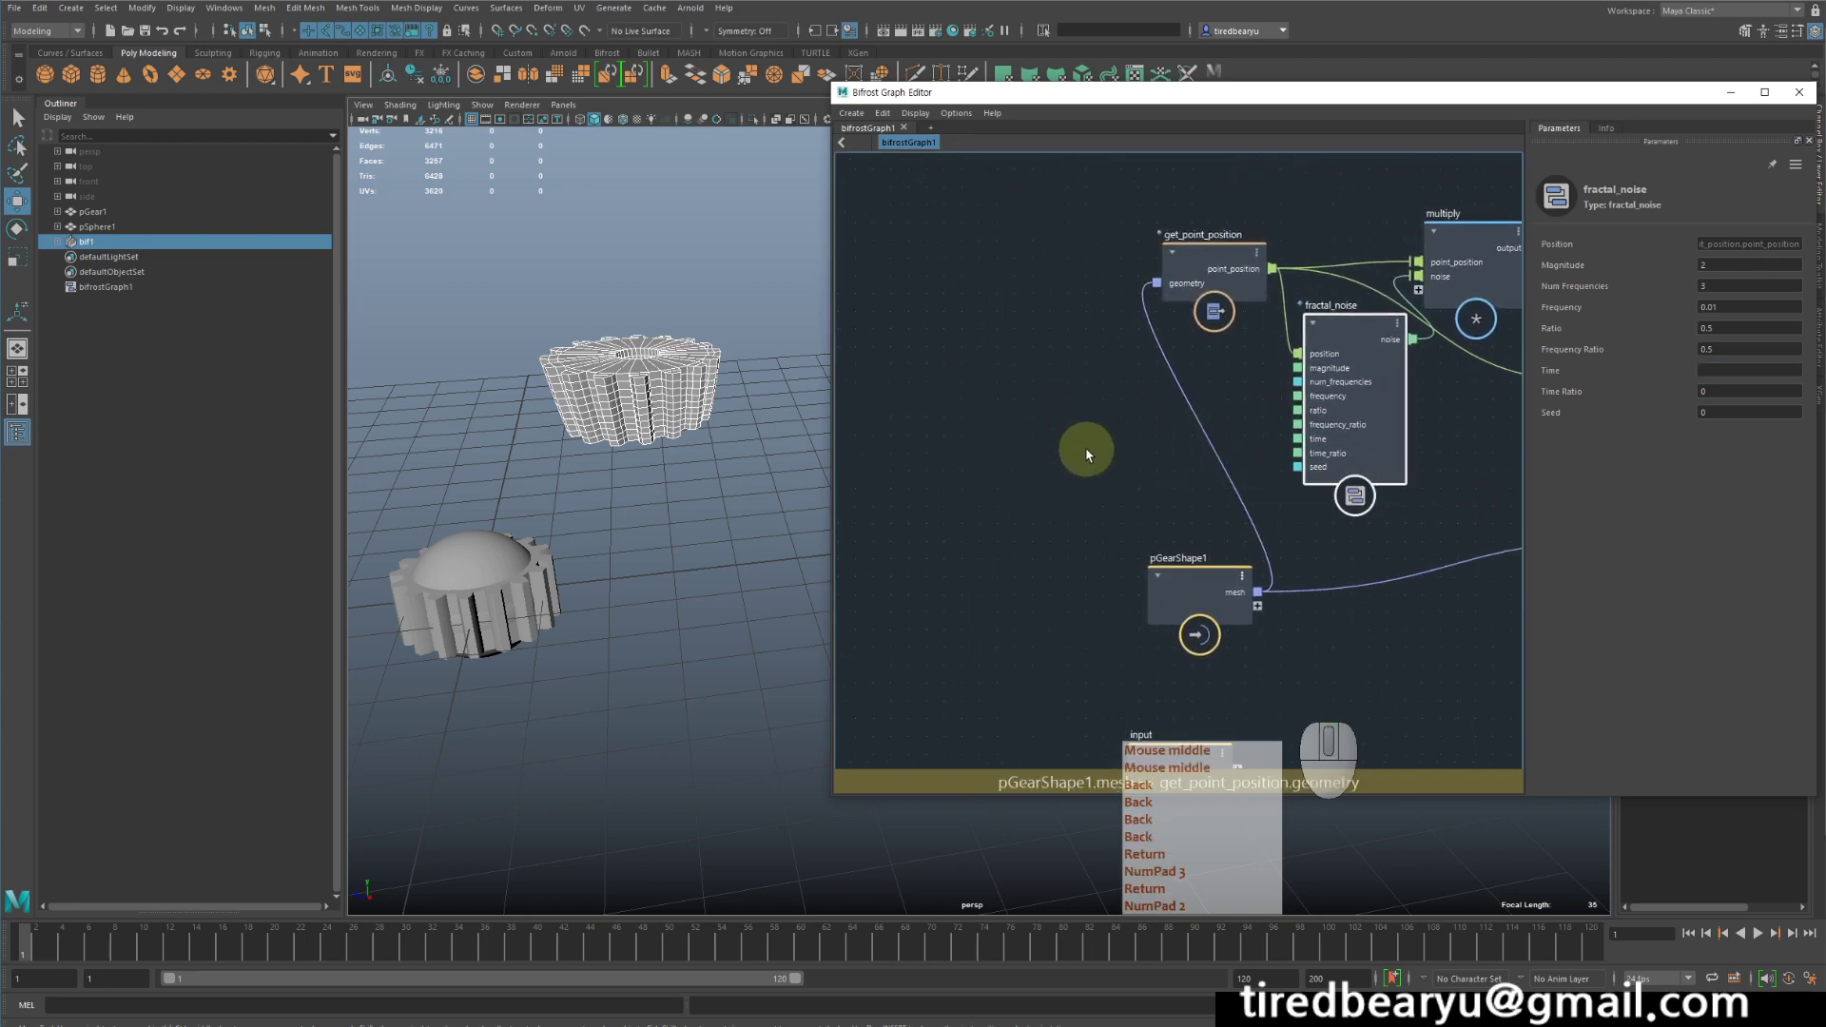
middle_drag(1087, 455, 1056, 457)
key(Tab)
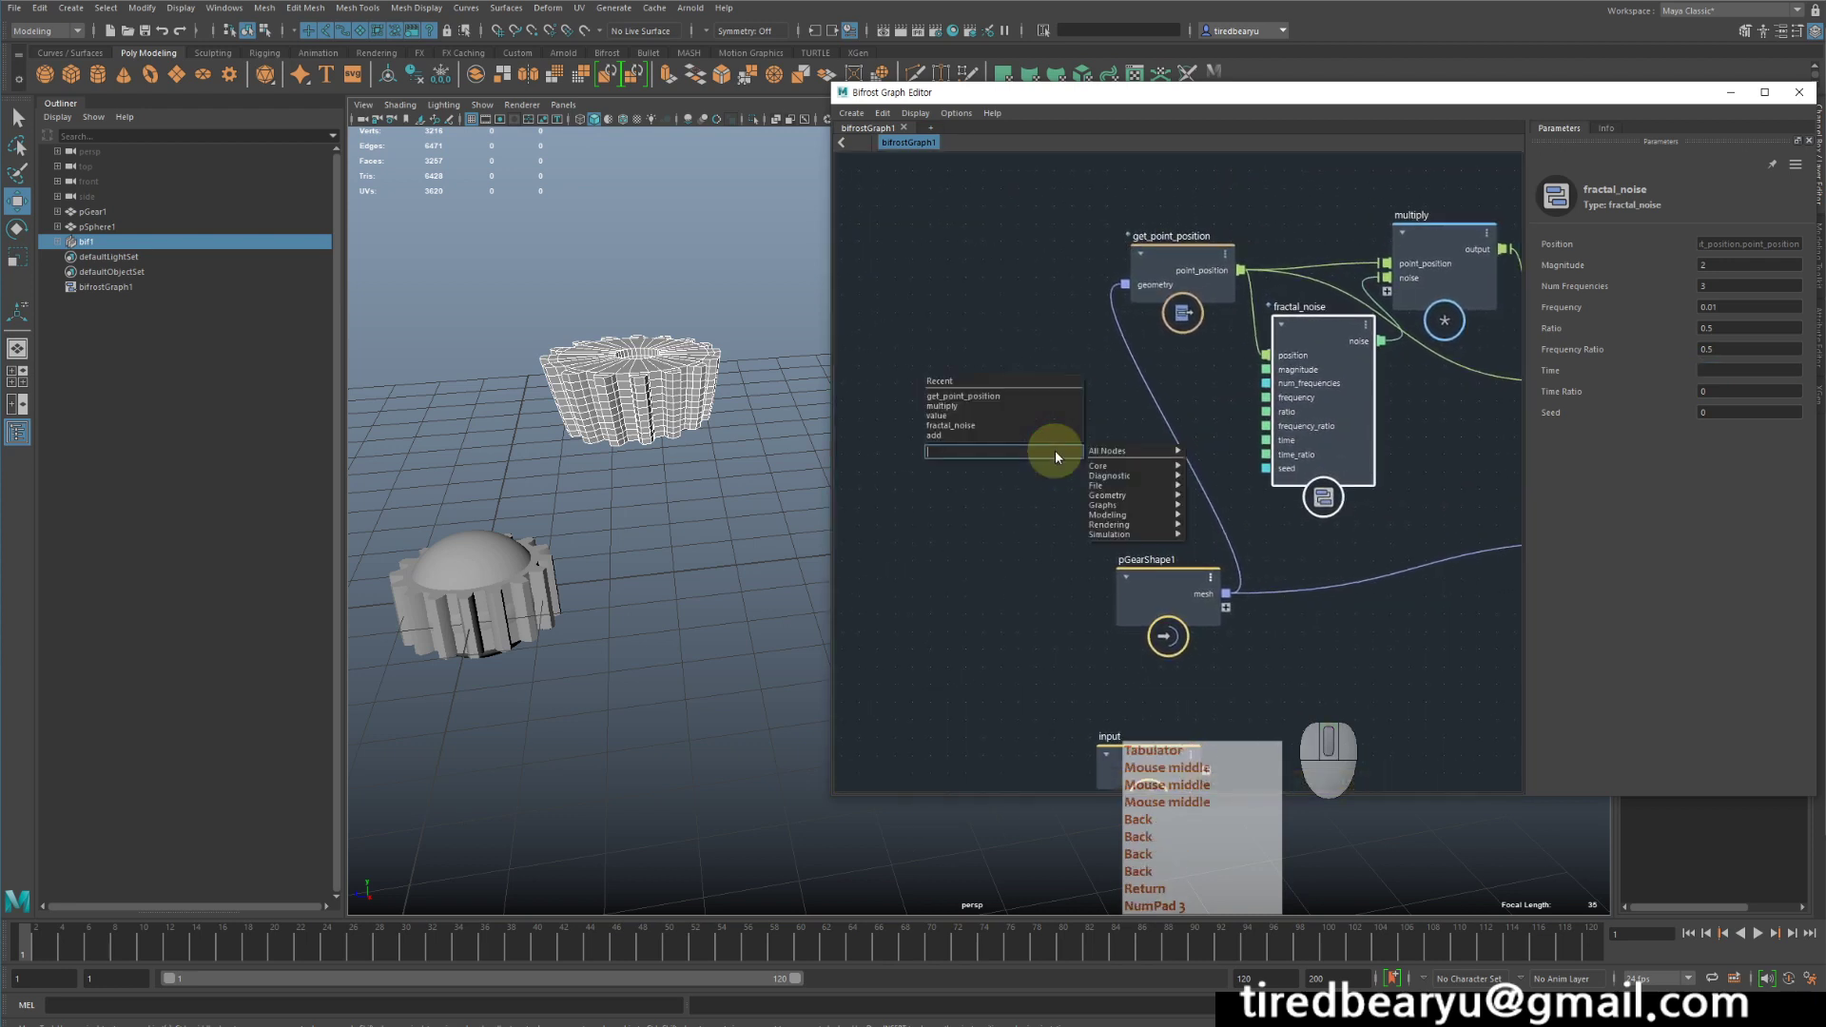
text(time)
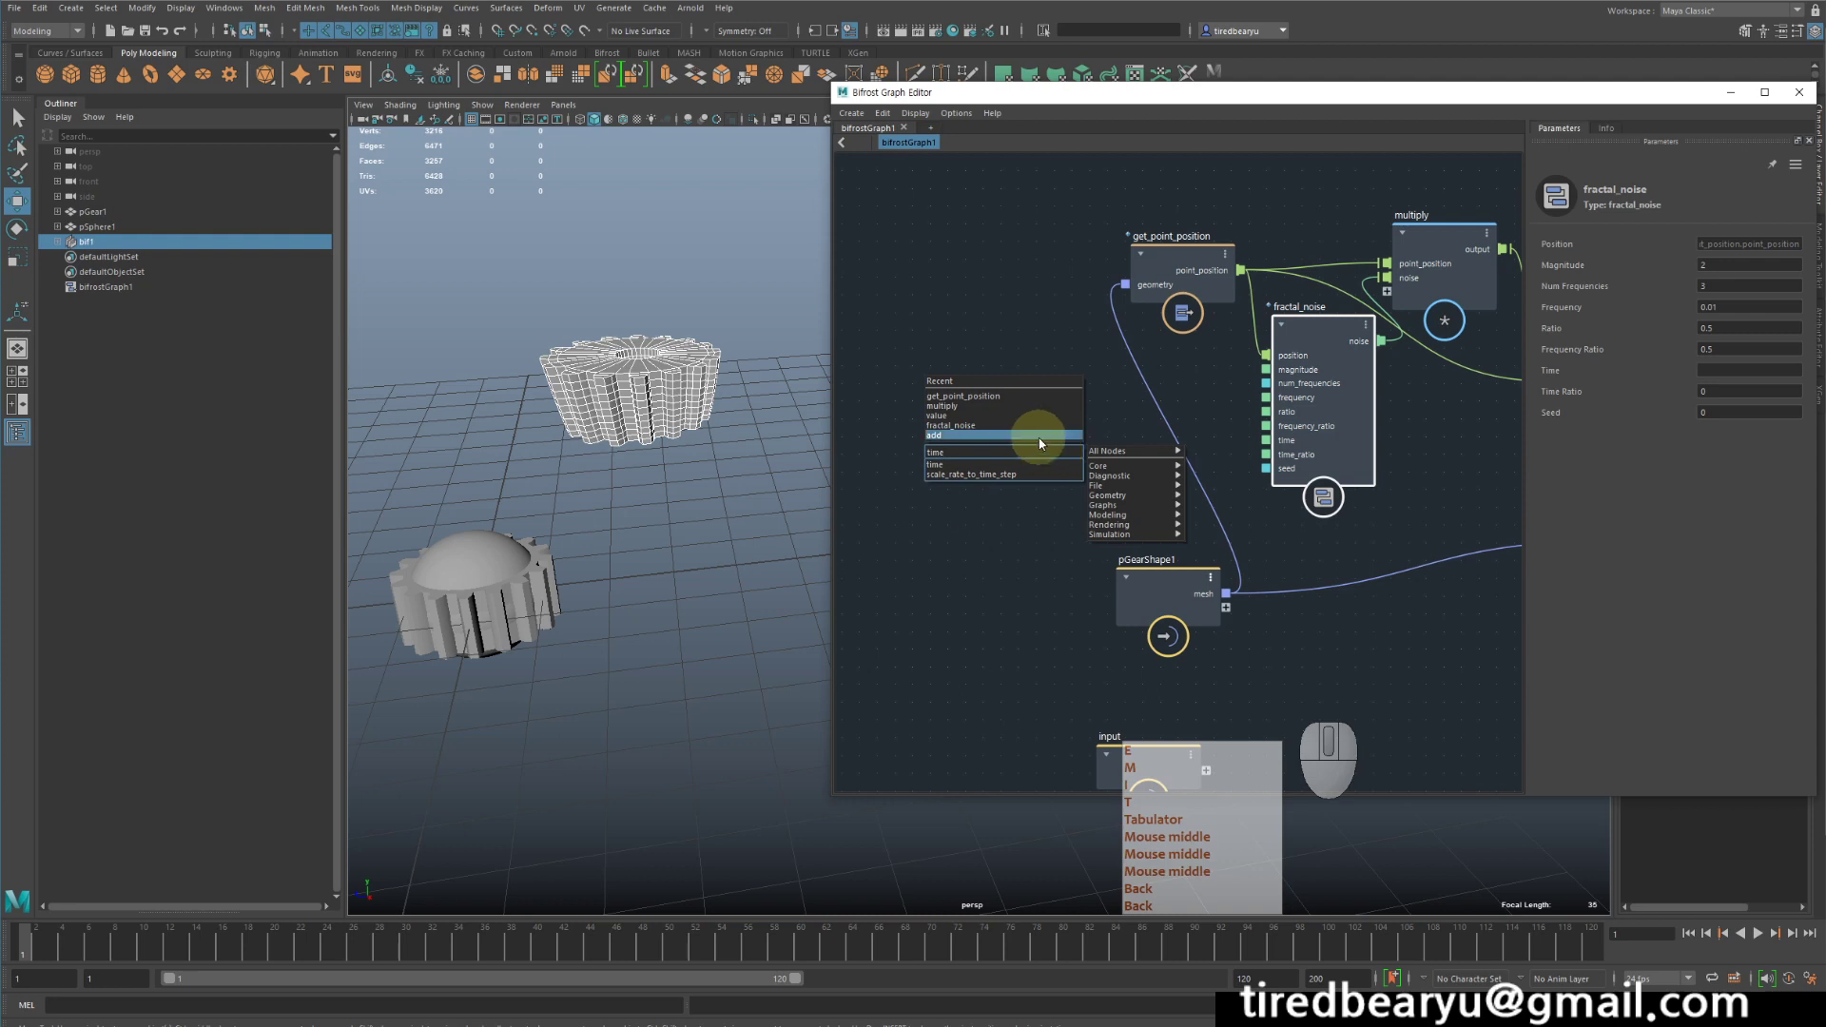
click(972, 464)
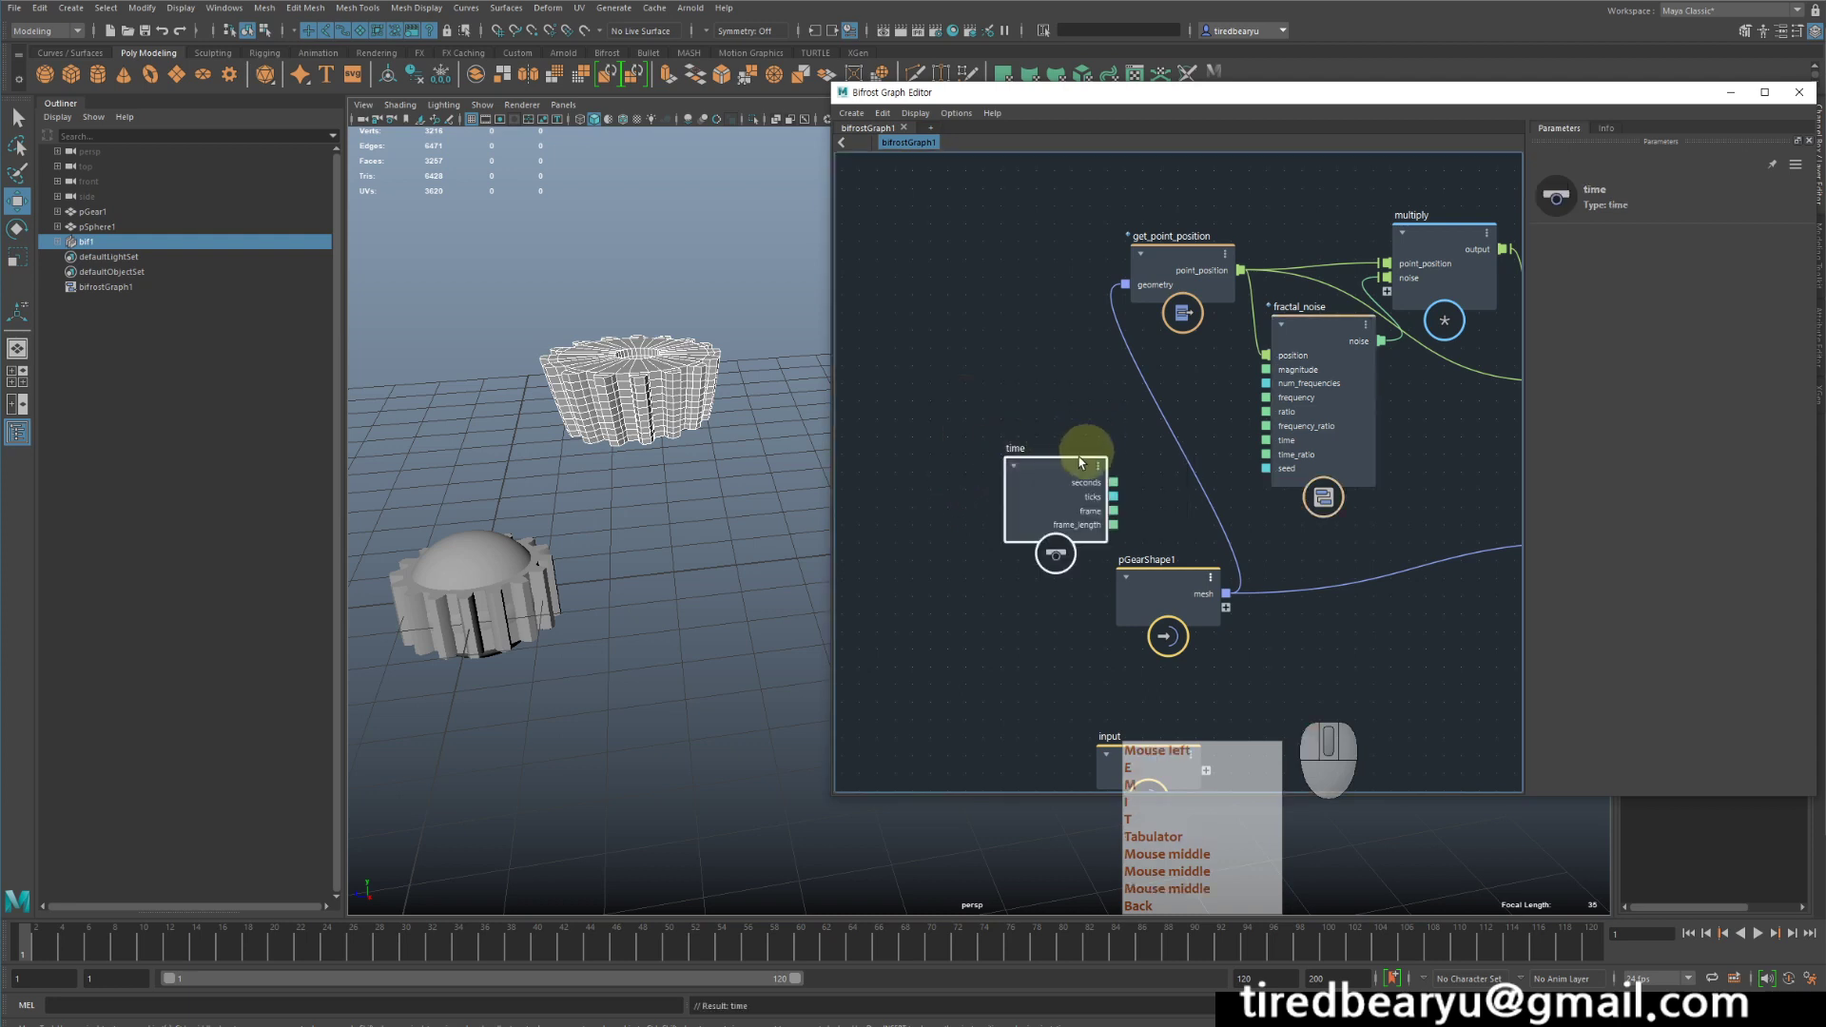
drag(1069, 463, 1076, 386)
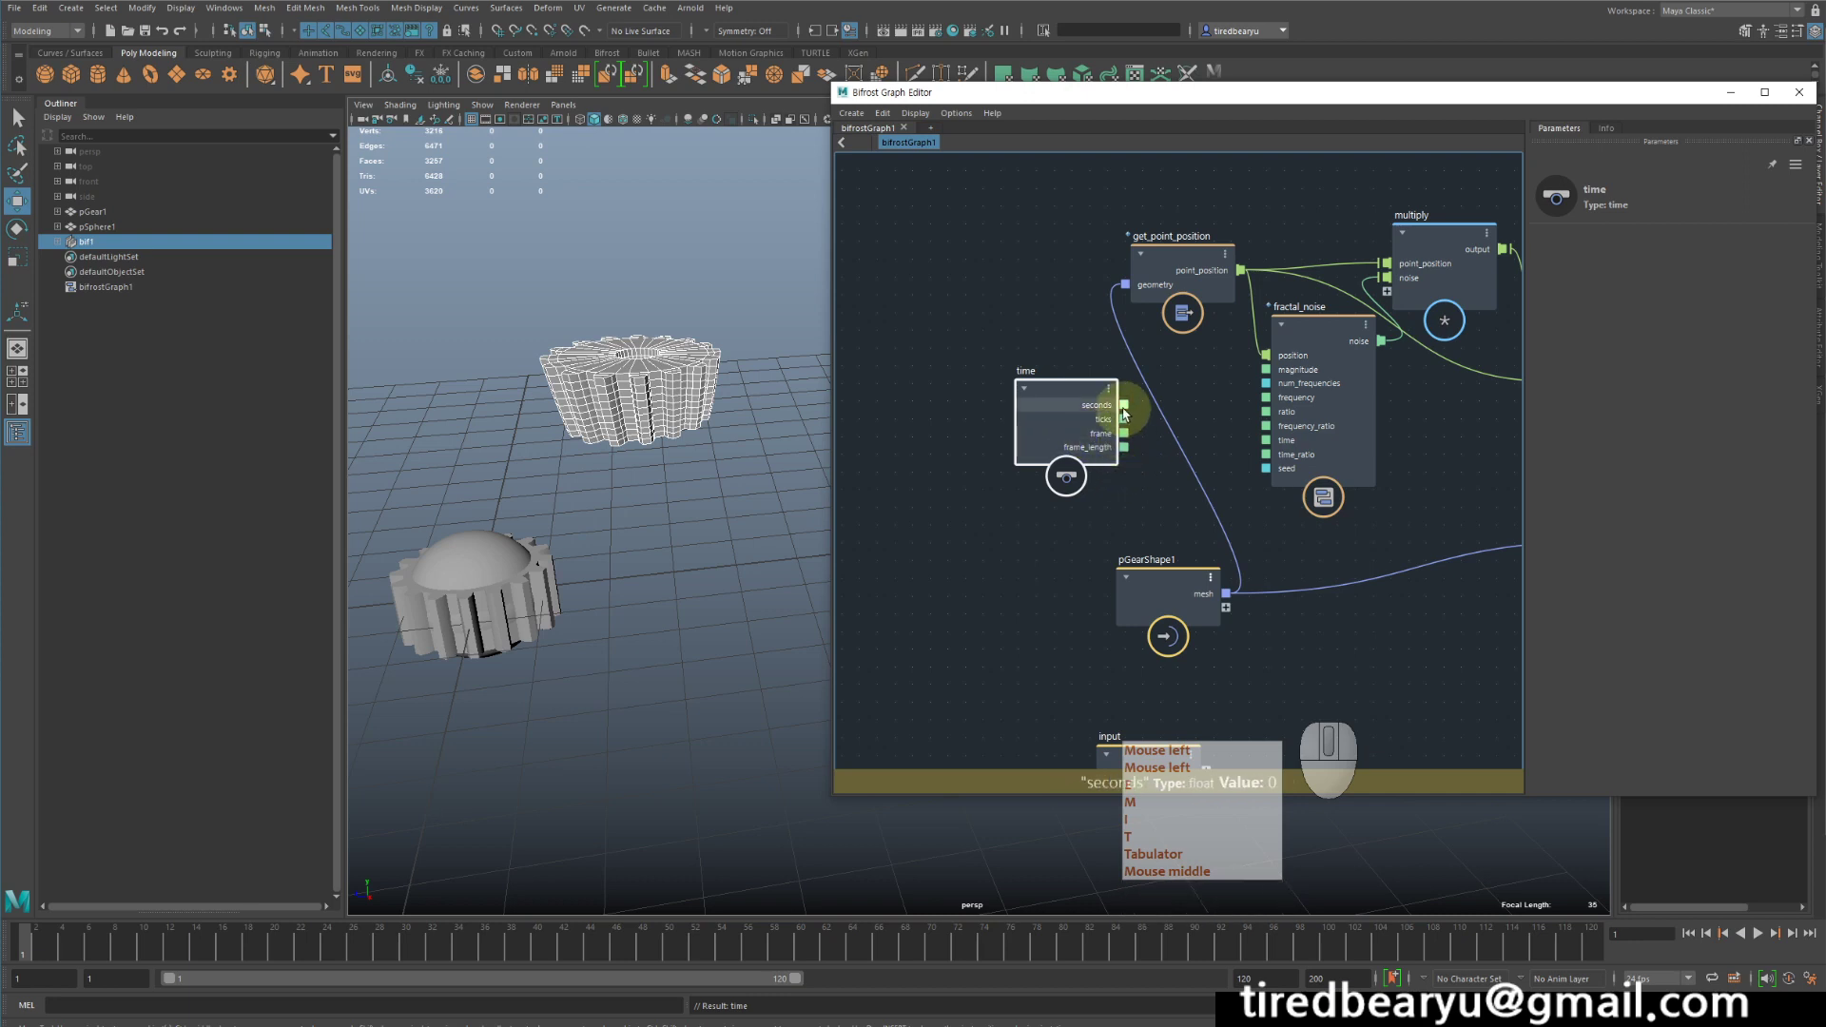
drag(1124, 405, 1267, 443)
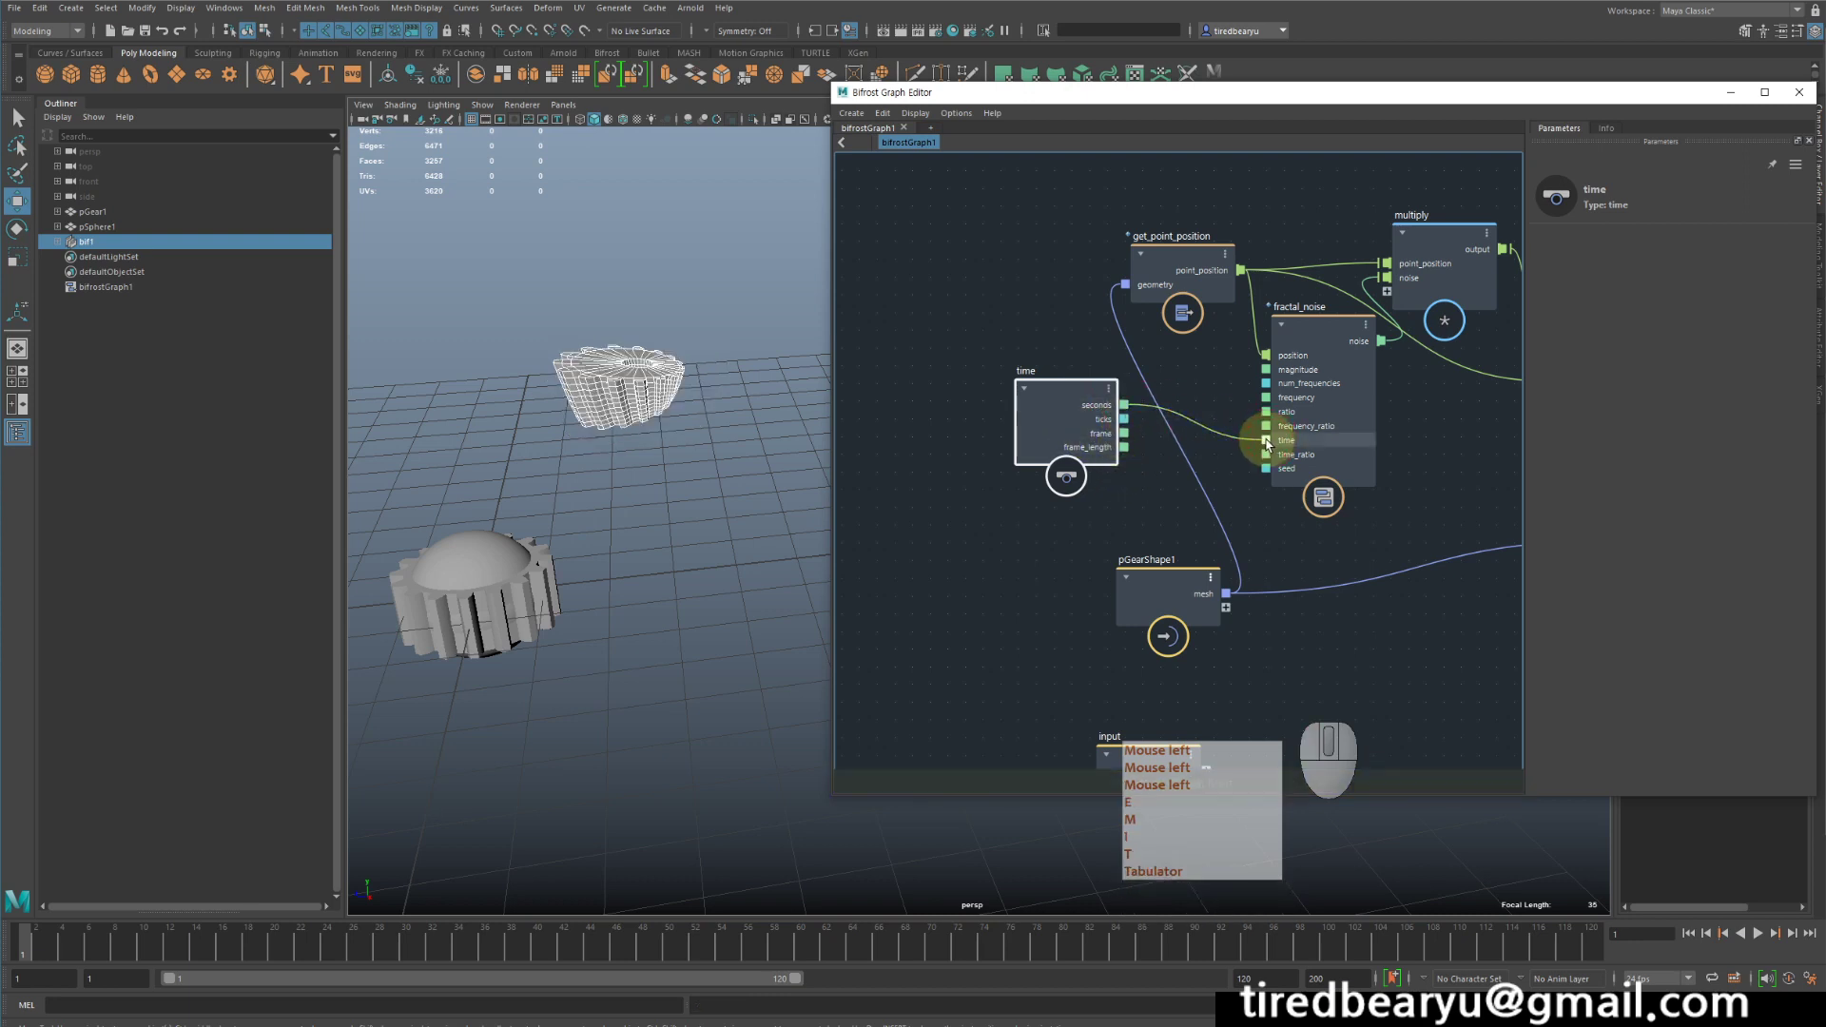
- Play the animation to preview the gear deformation driven by the time node's seconds
click(1763, 935)
click(1763, 935)
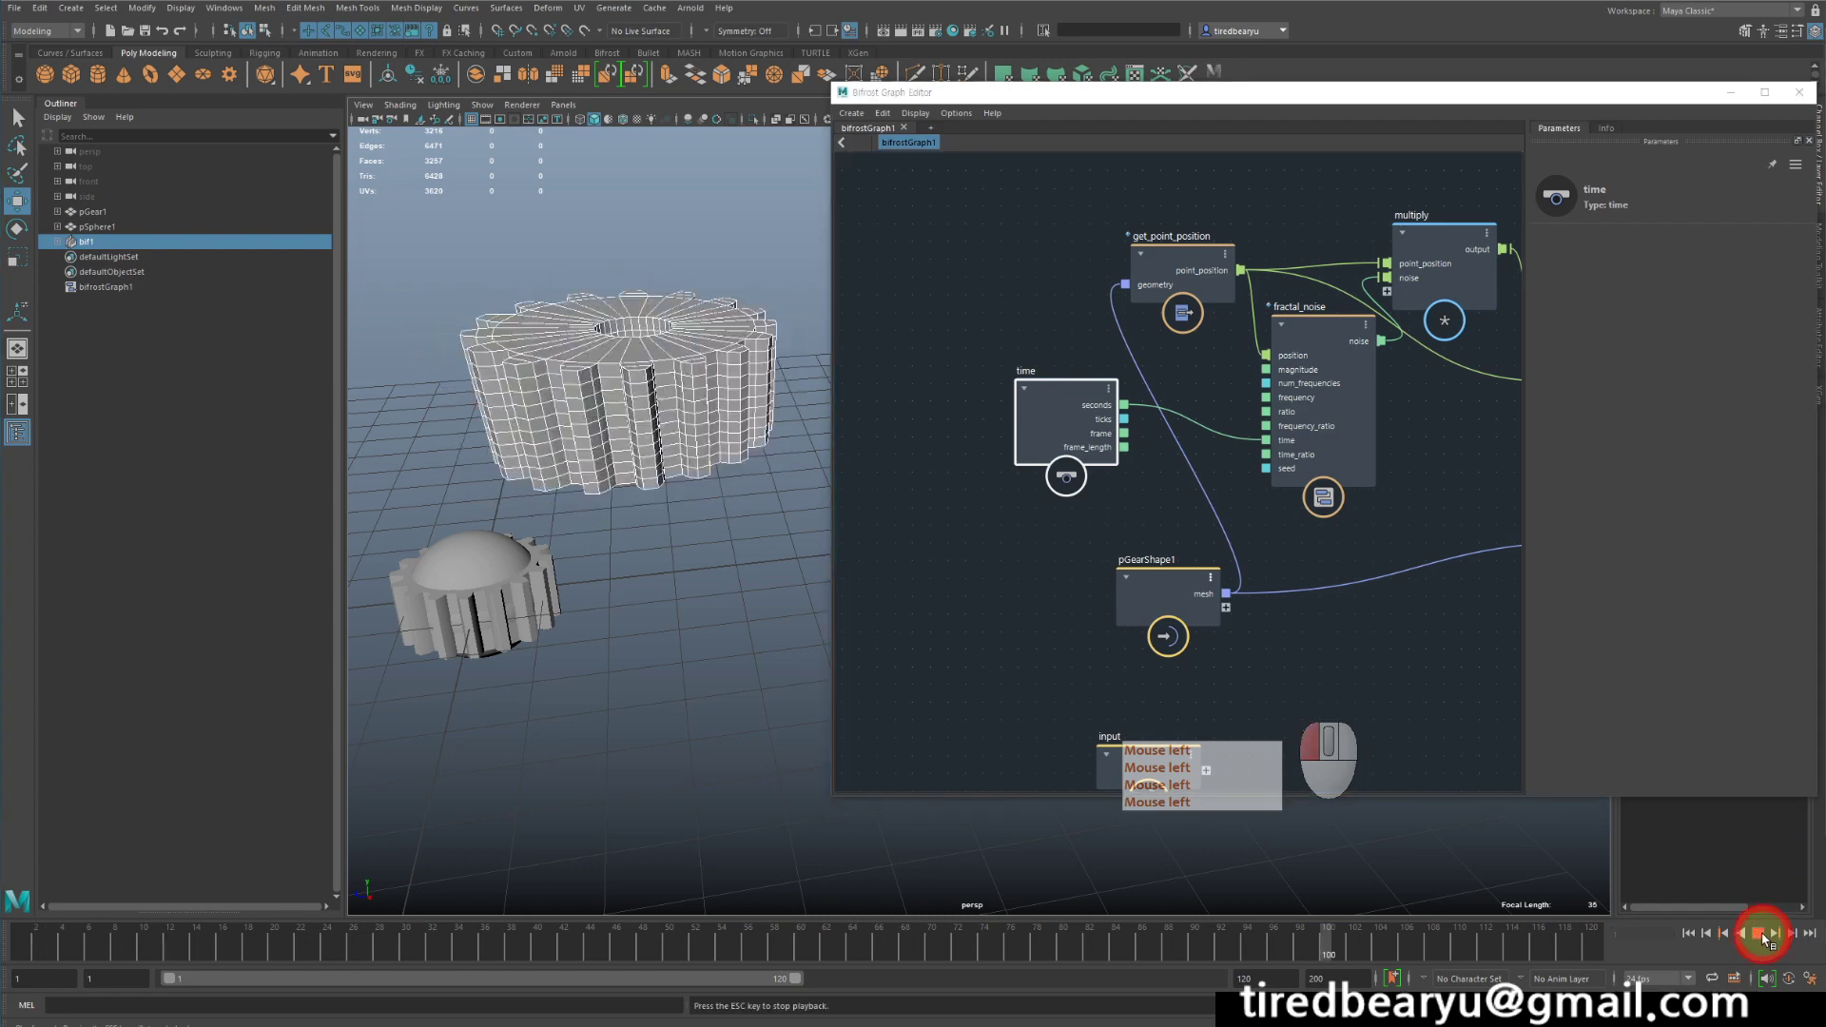
middle_drag(1426, 438, 1341, 469)
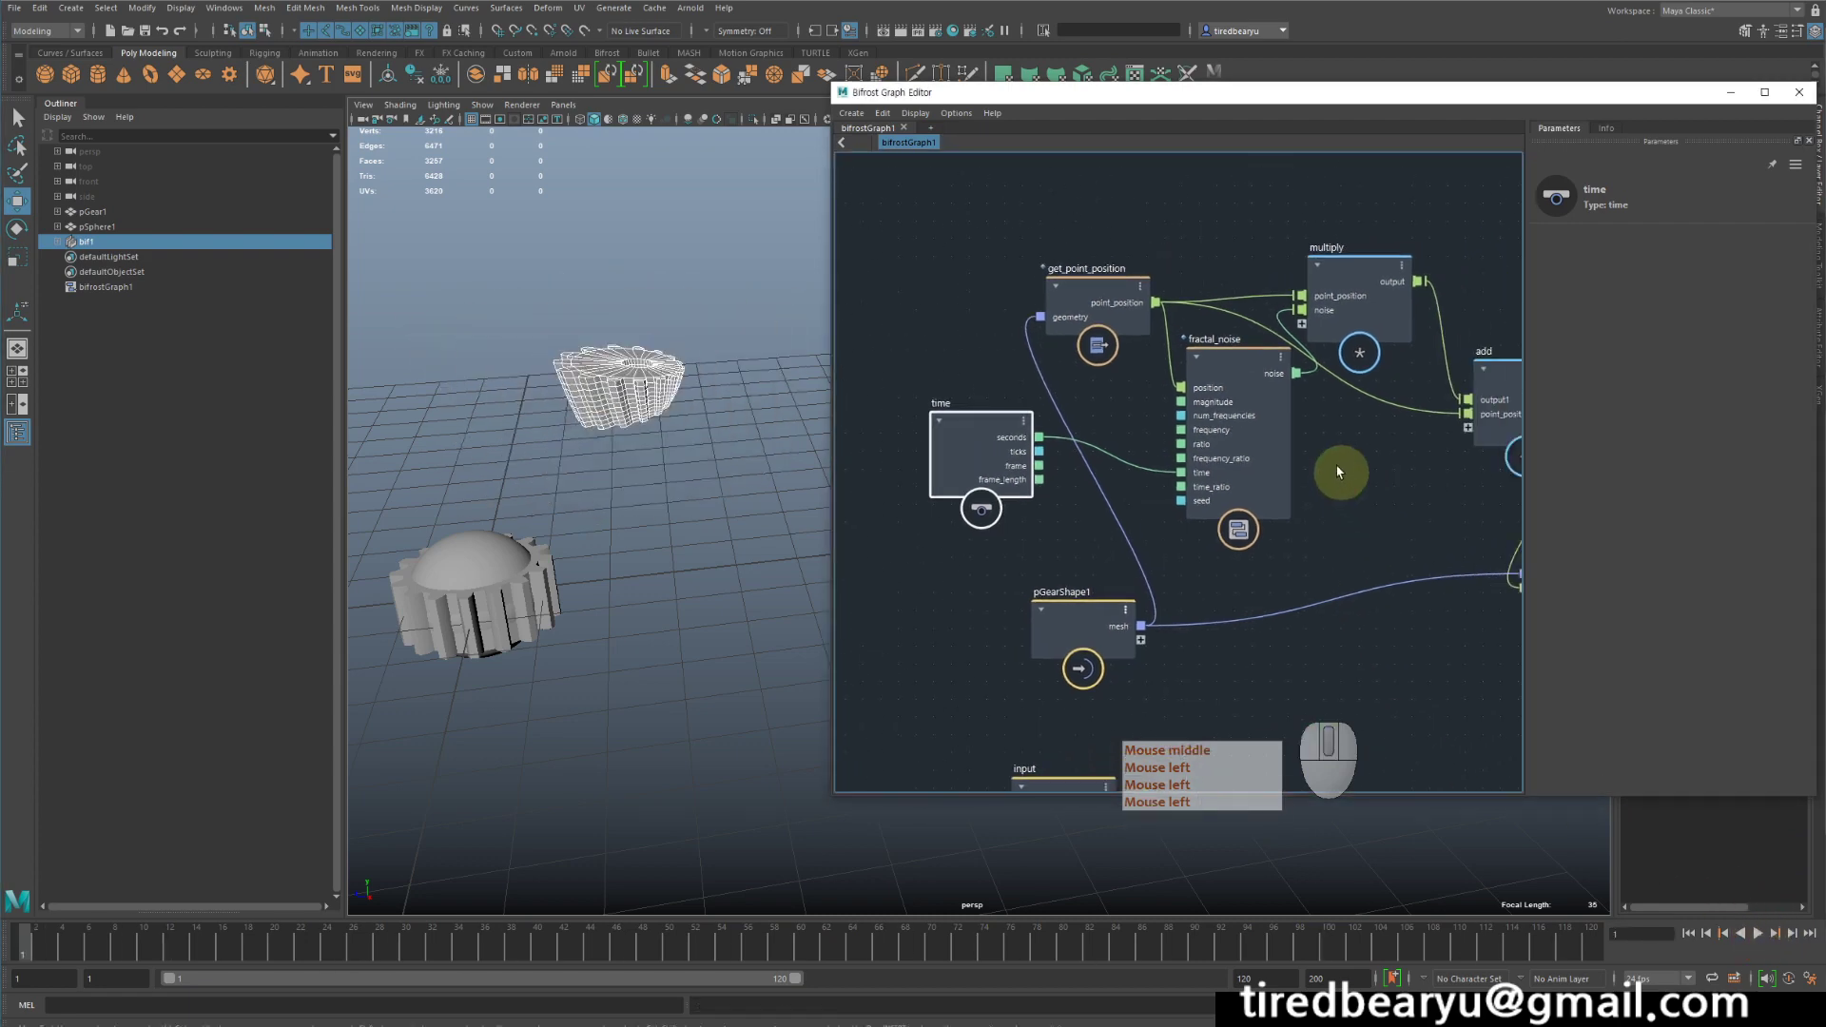
- Select the fractal_noise node and set its frequency to 1
drag(1243, 378, 1233, 365)
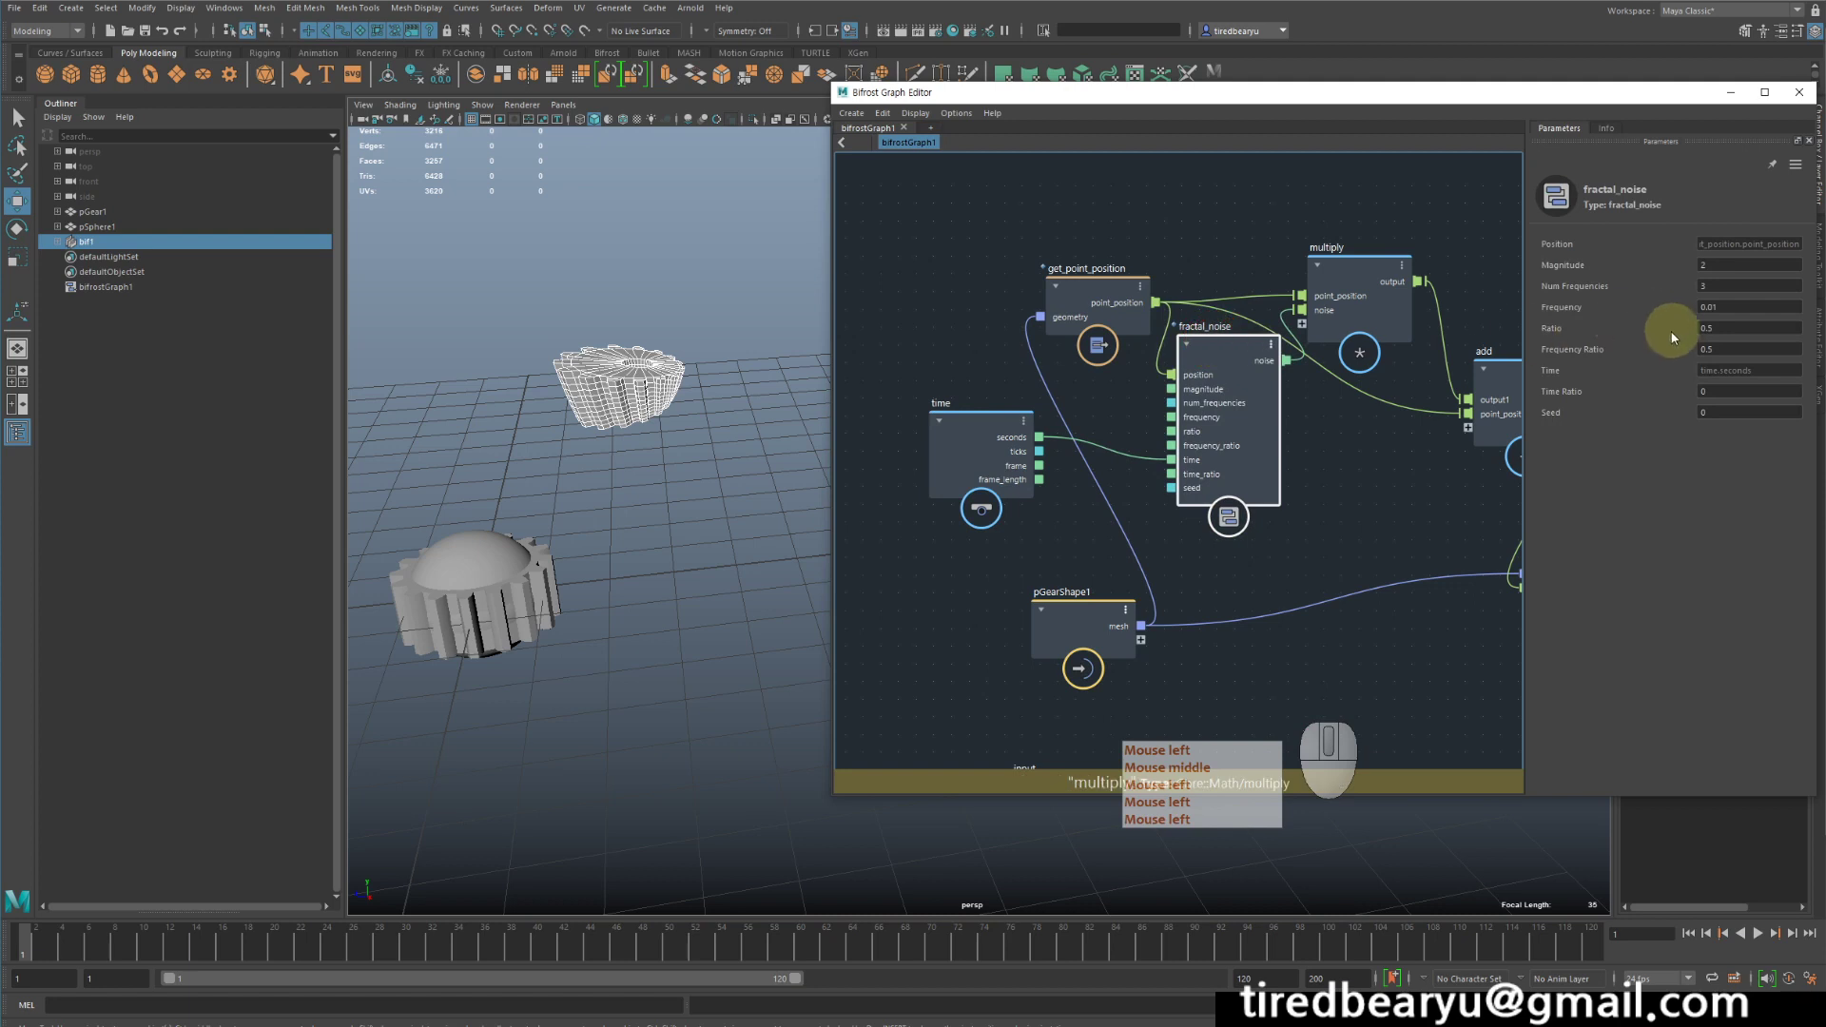
click(1734, 310)
drag(1735, 310, 1599, 297)
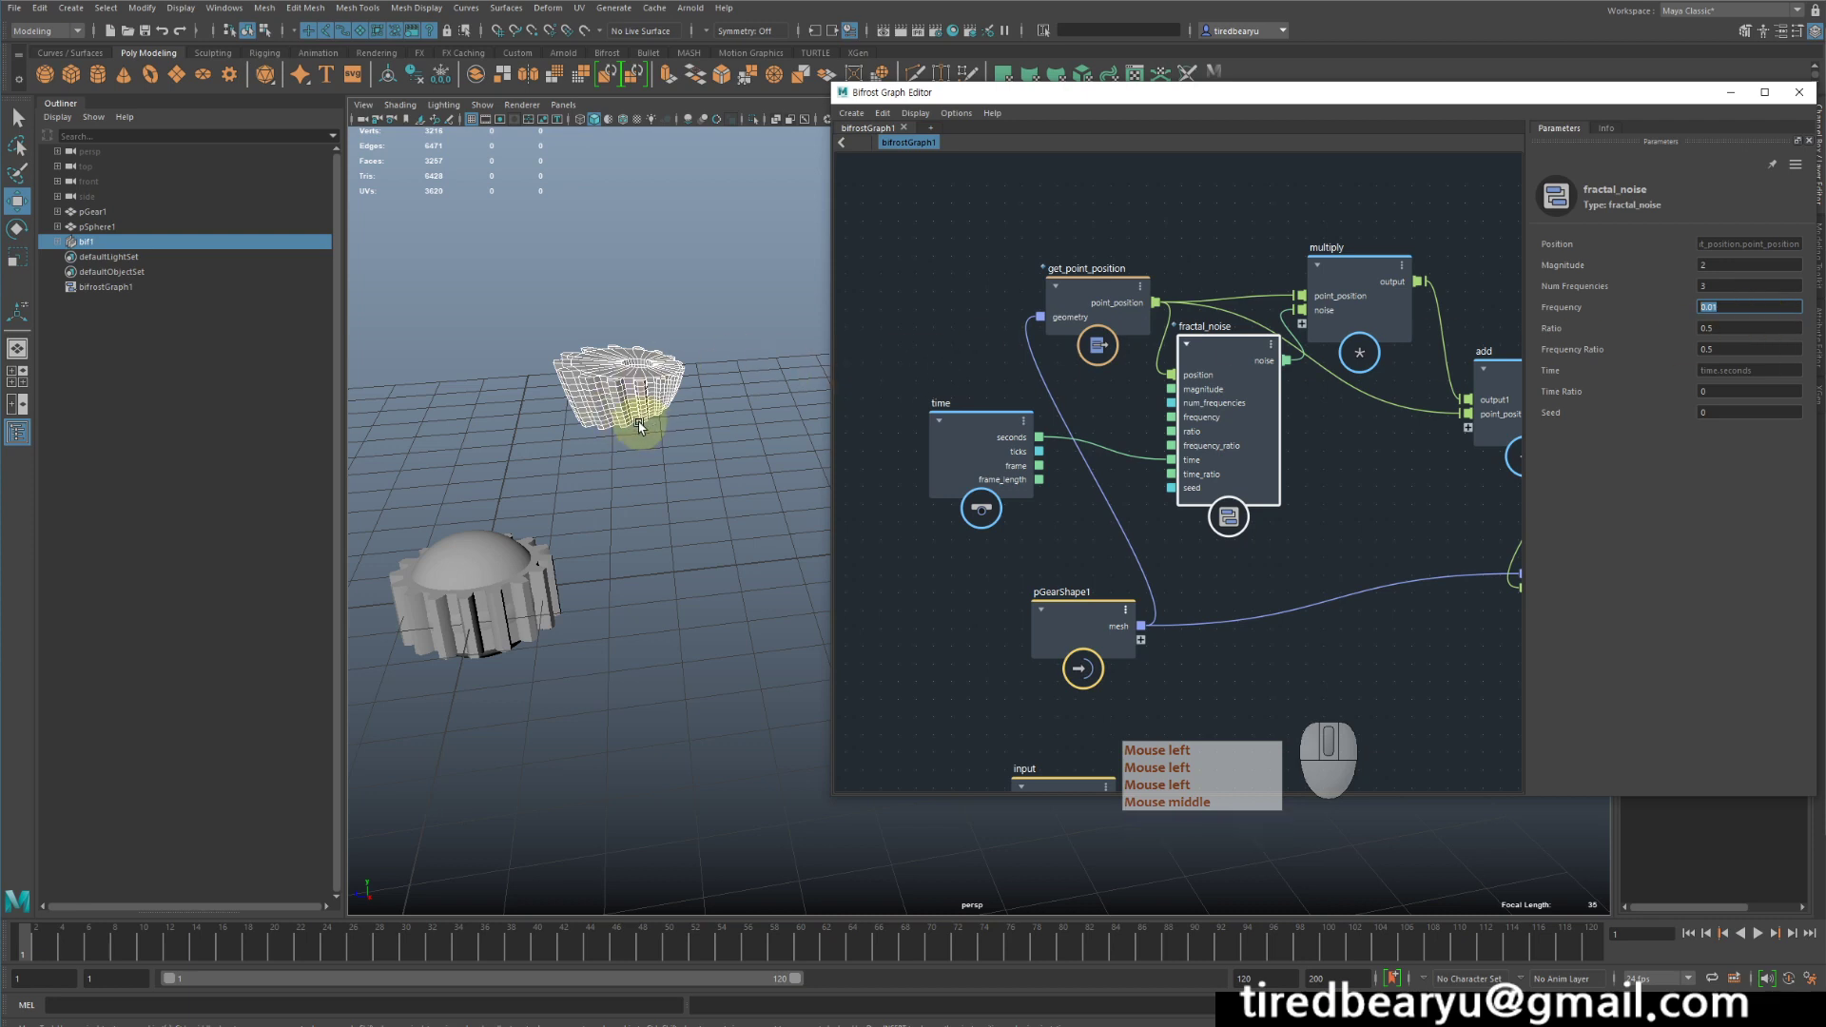
text(1)
key(Return)
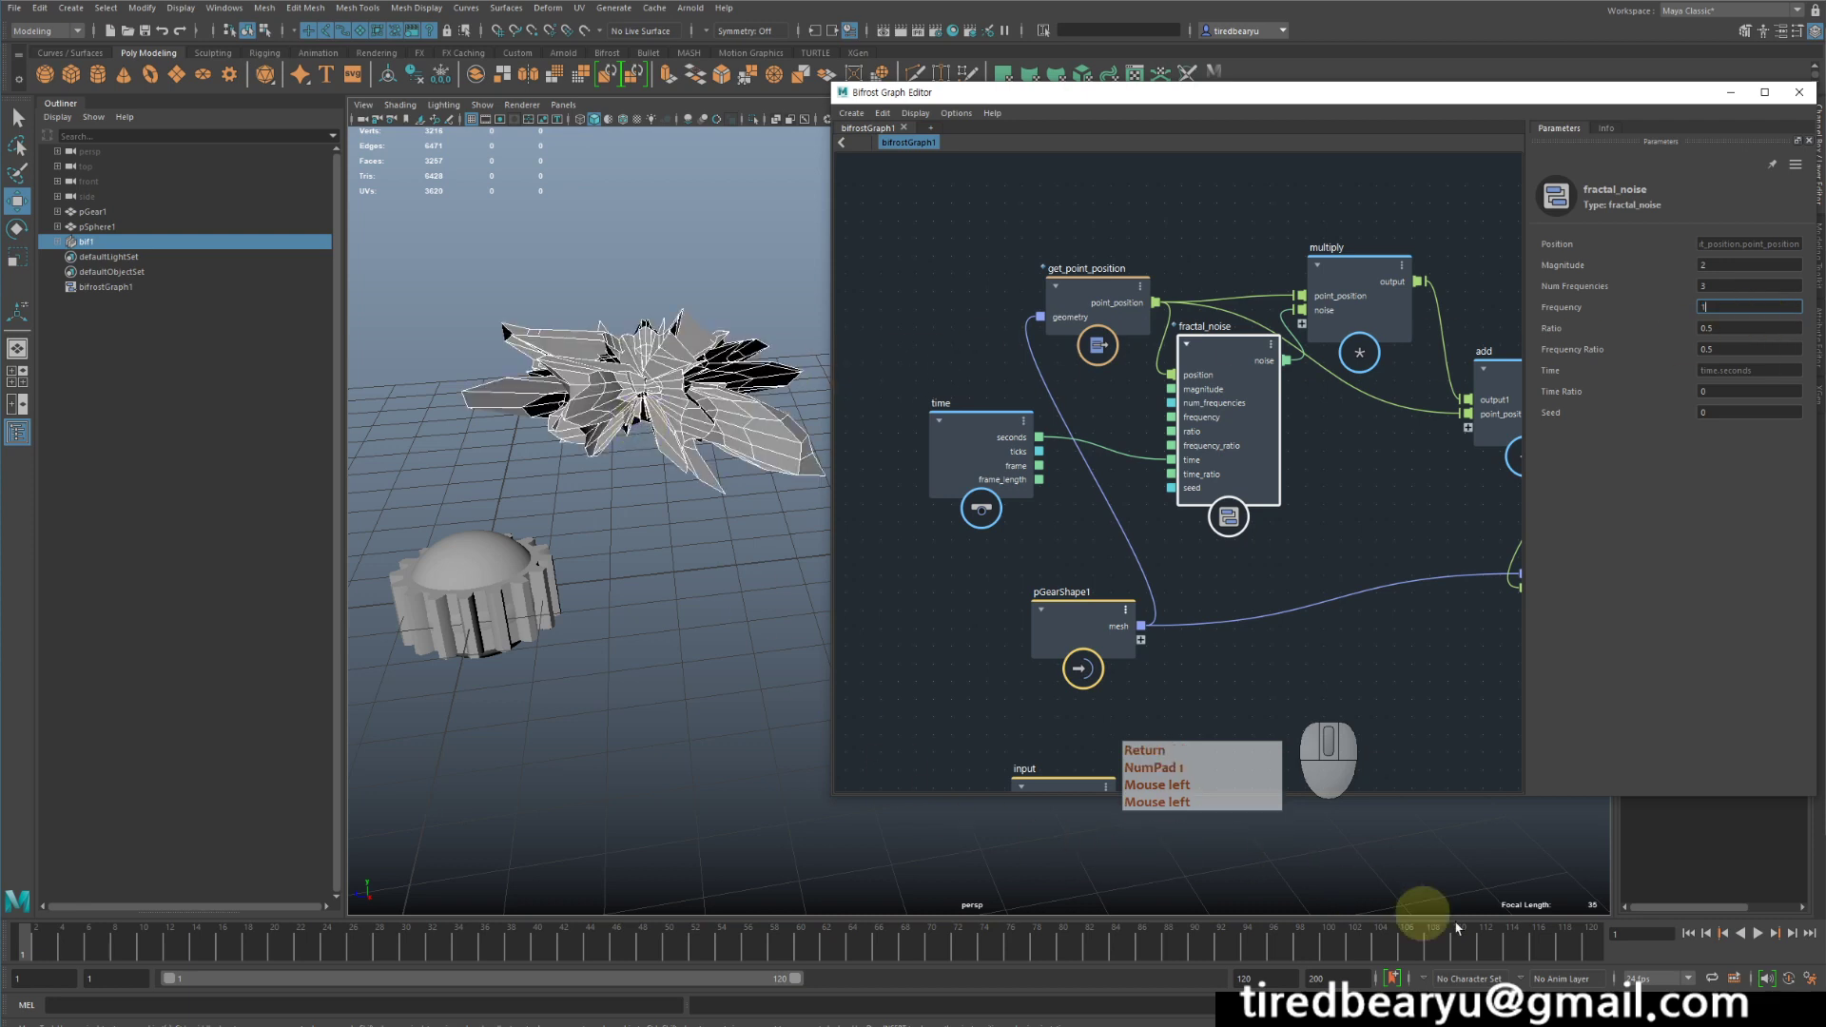
- Preview the higher-frequency noise animation, return the timeline to frame 1 and play it again
click(1758, 934)
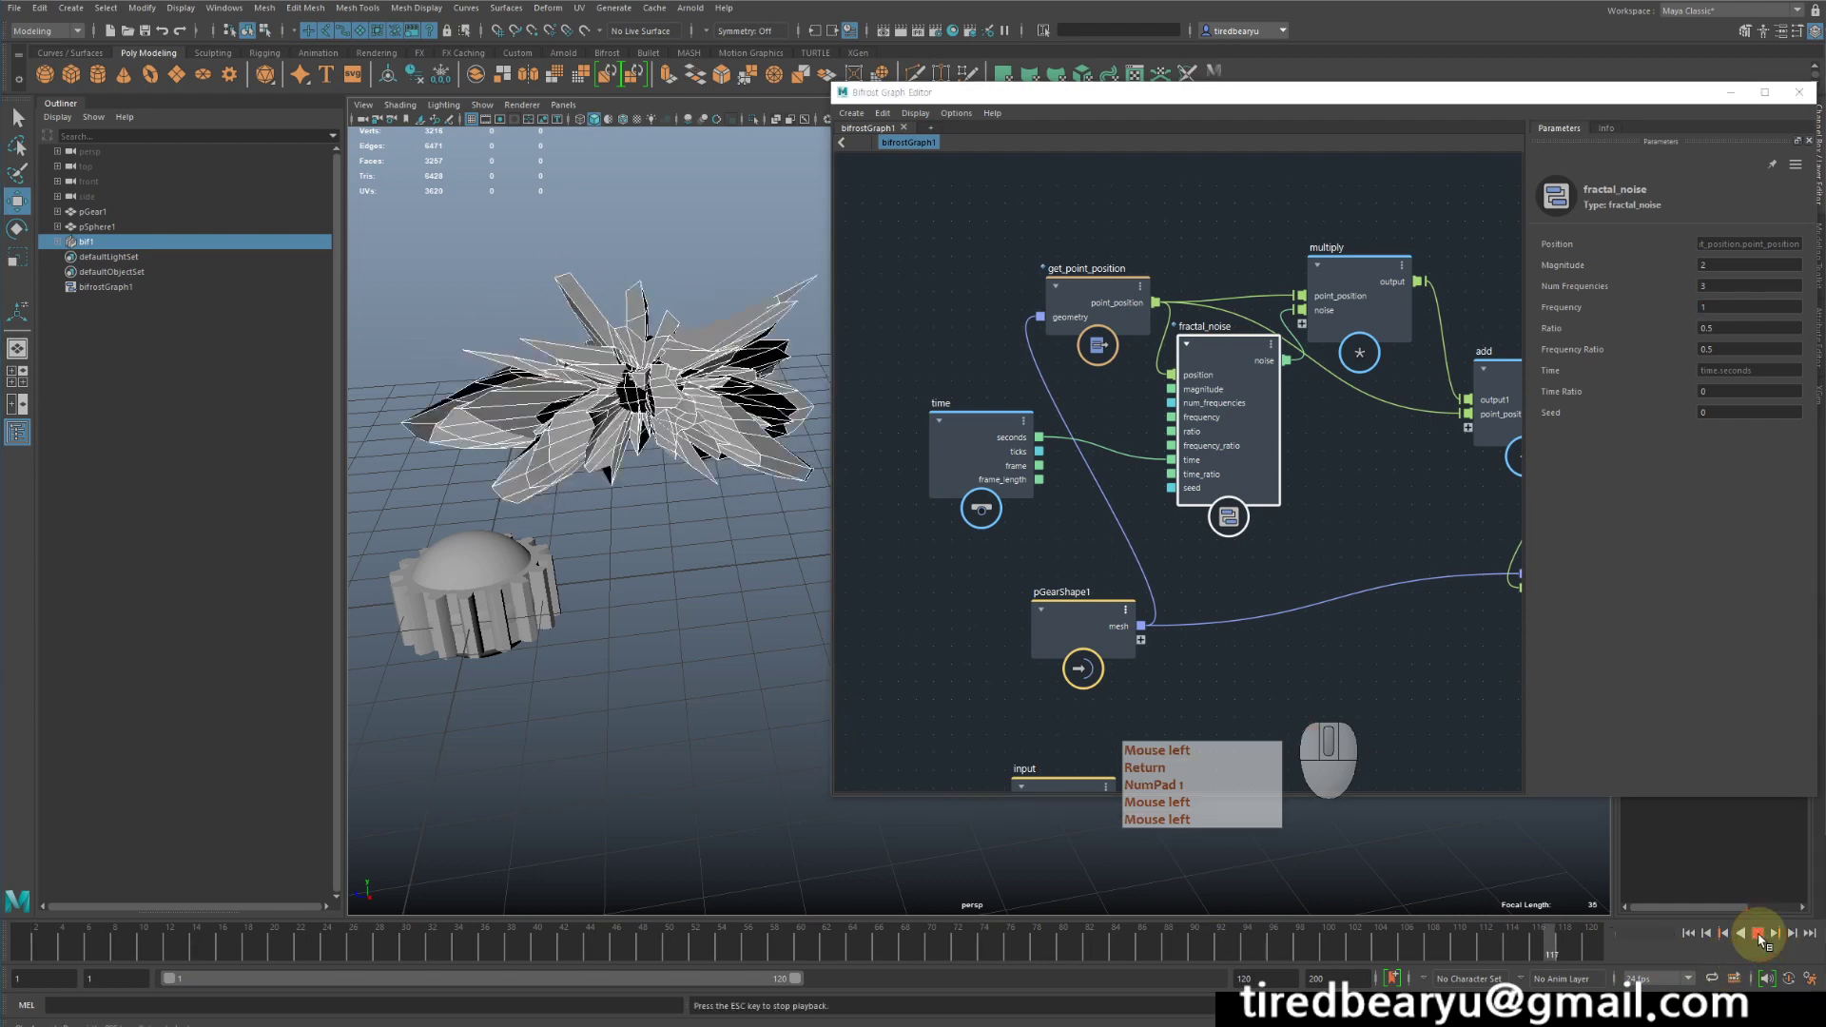
click(1758, 935)
drag(136, 947, 23, 941)
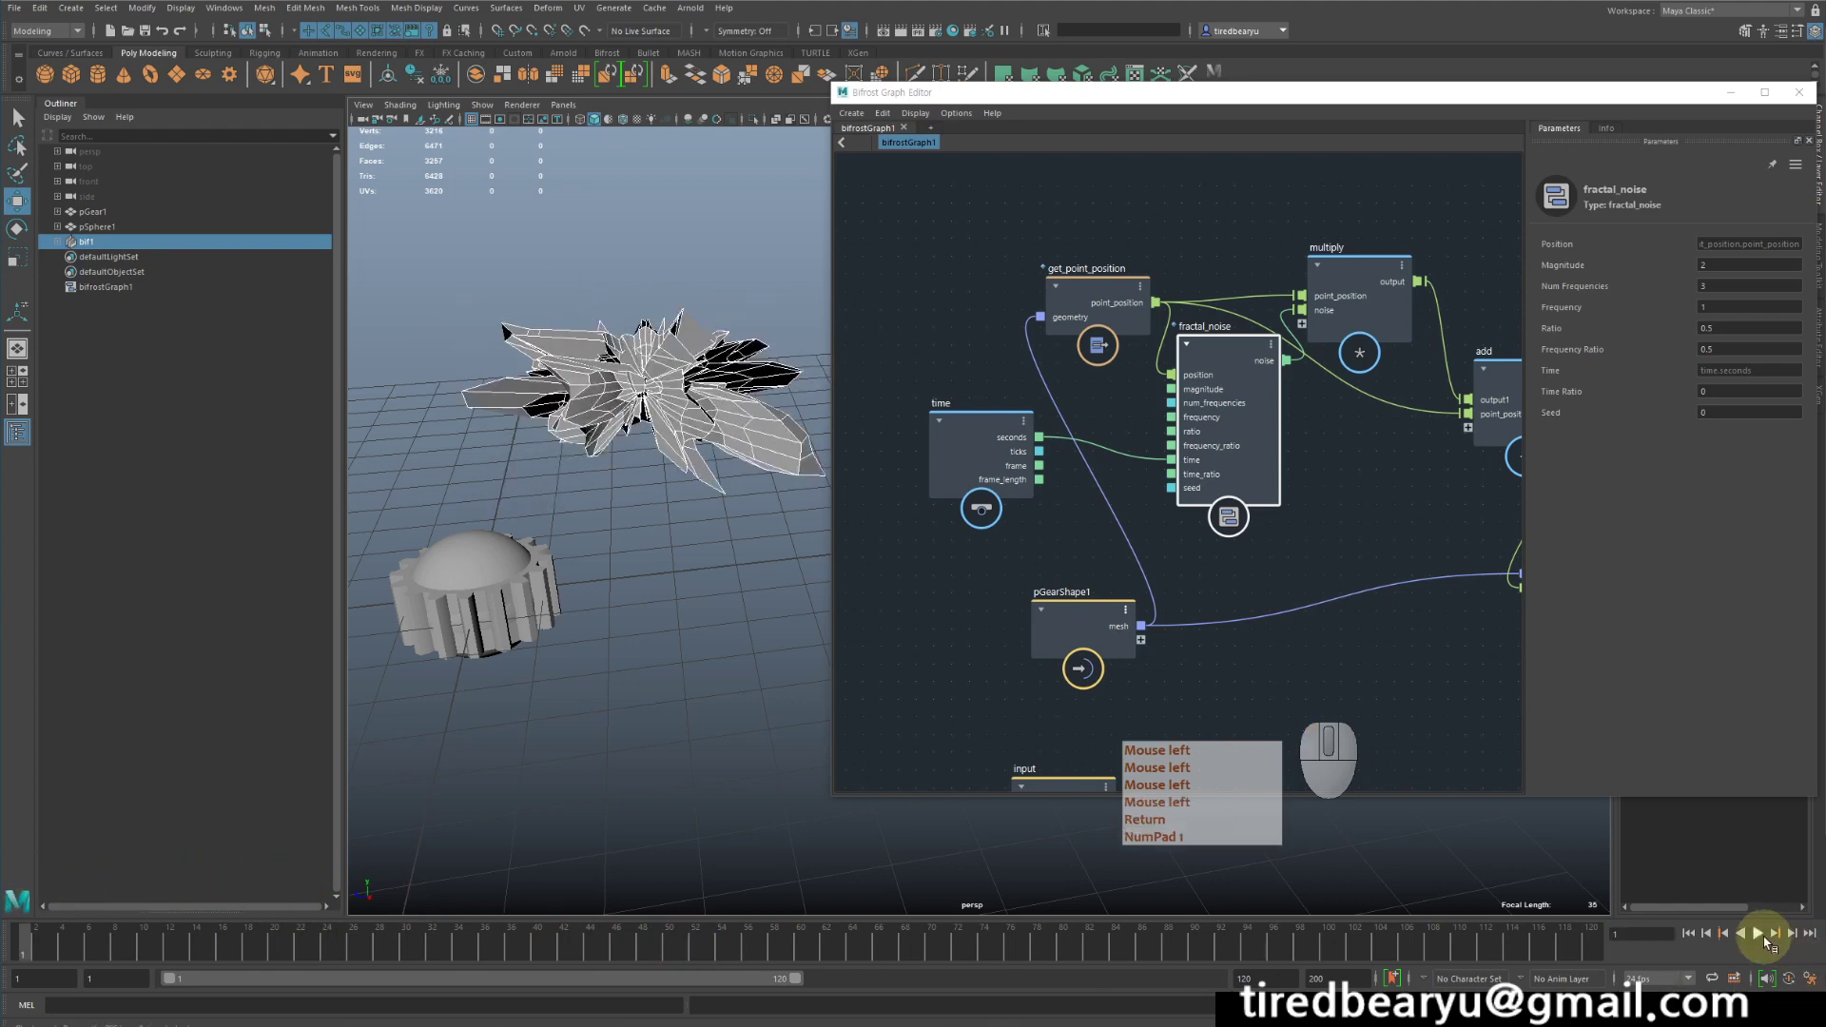
click(1765, 939)
click(1765, 939)
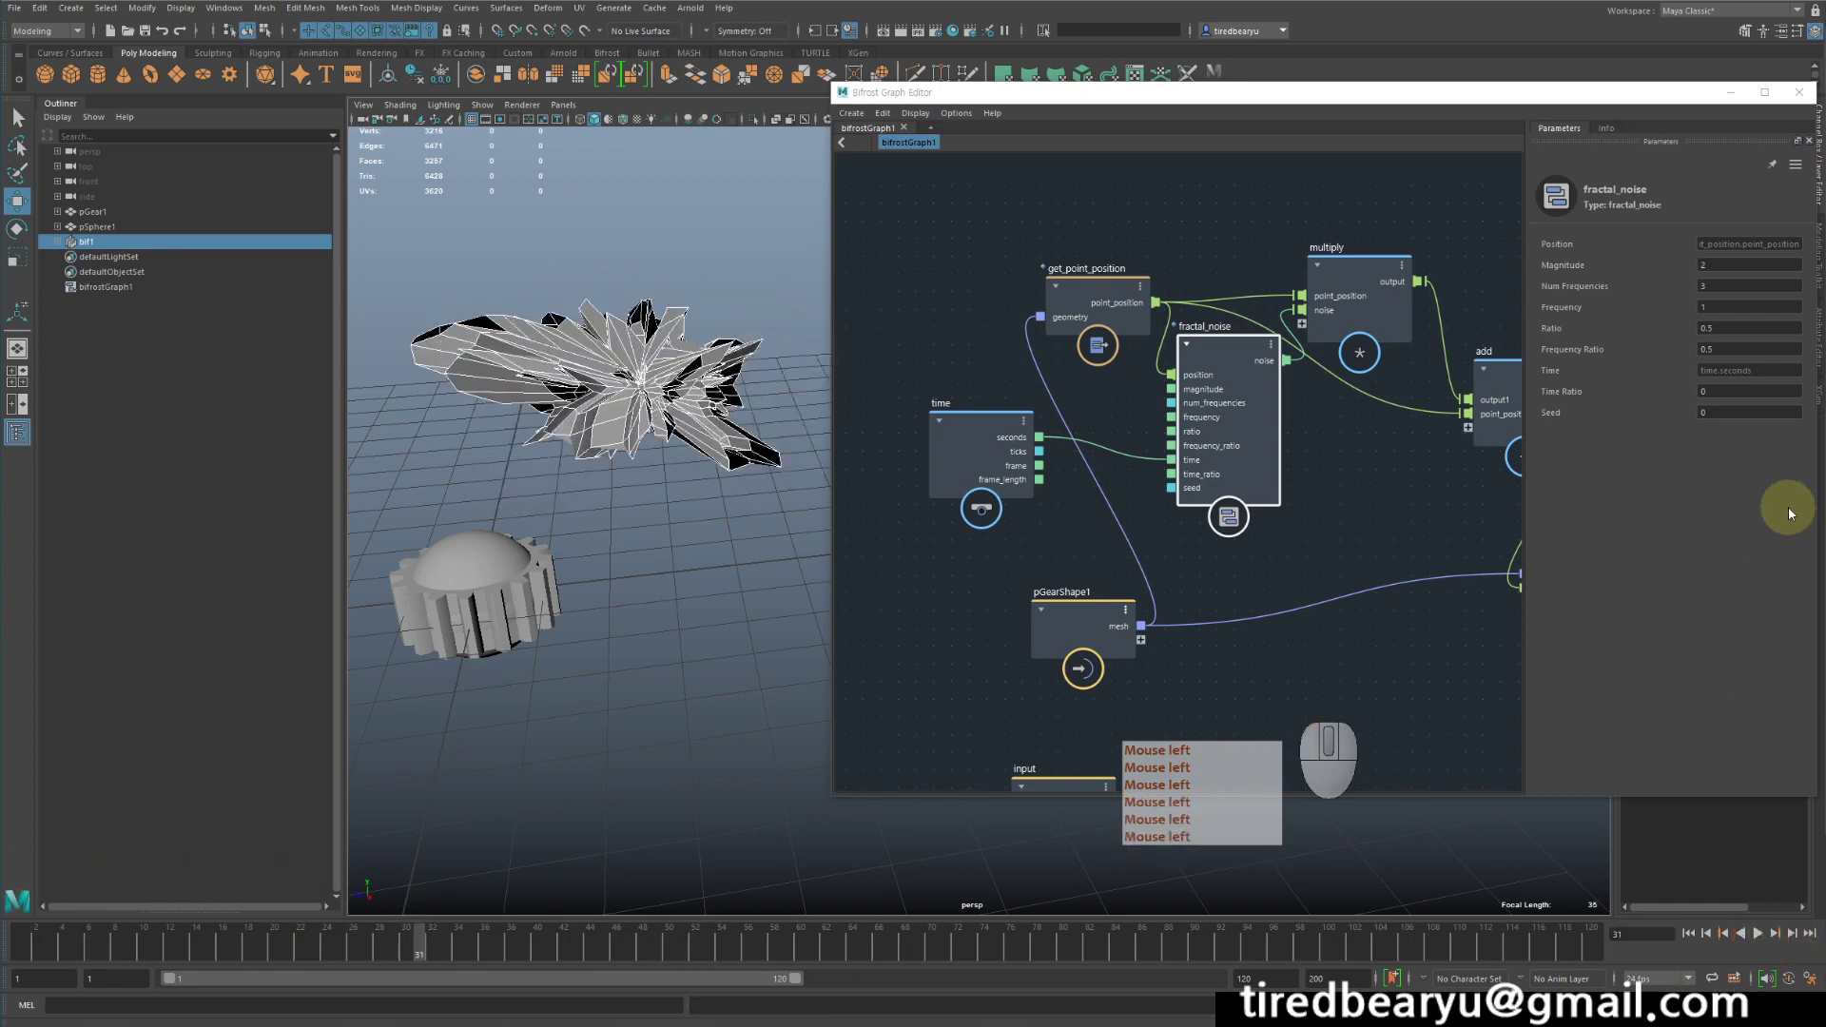
- Set fractal_noise's magnitude to 0.5 and play the animation to check the deformation
click(1733, 265)
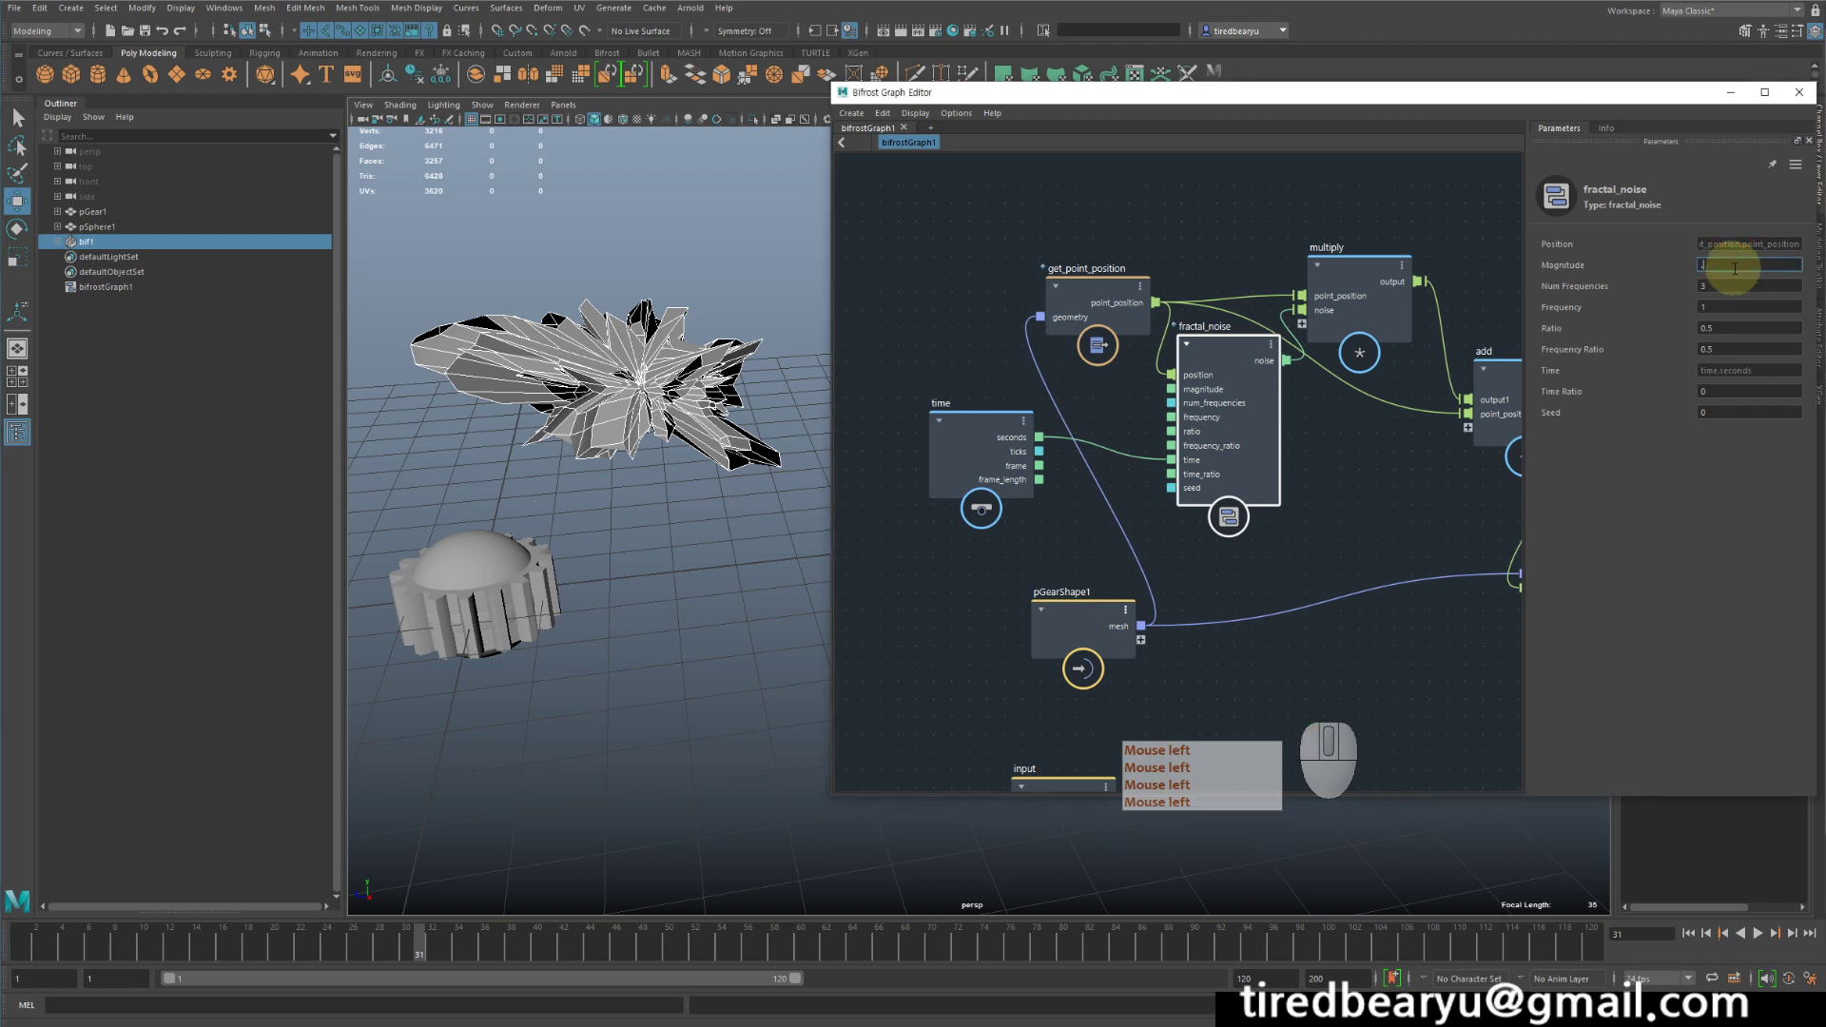
text(5)
key(Return)
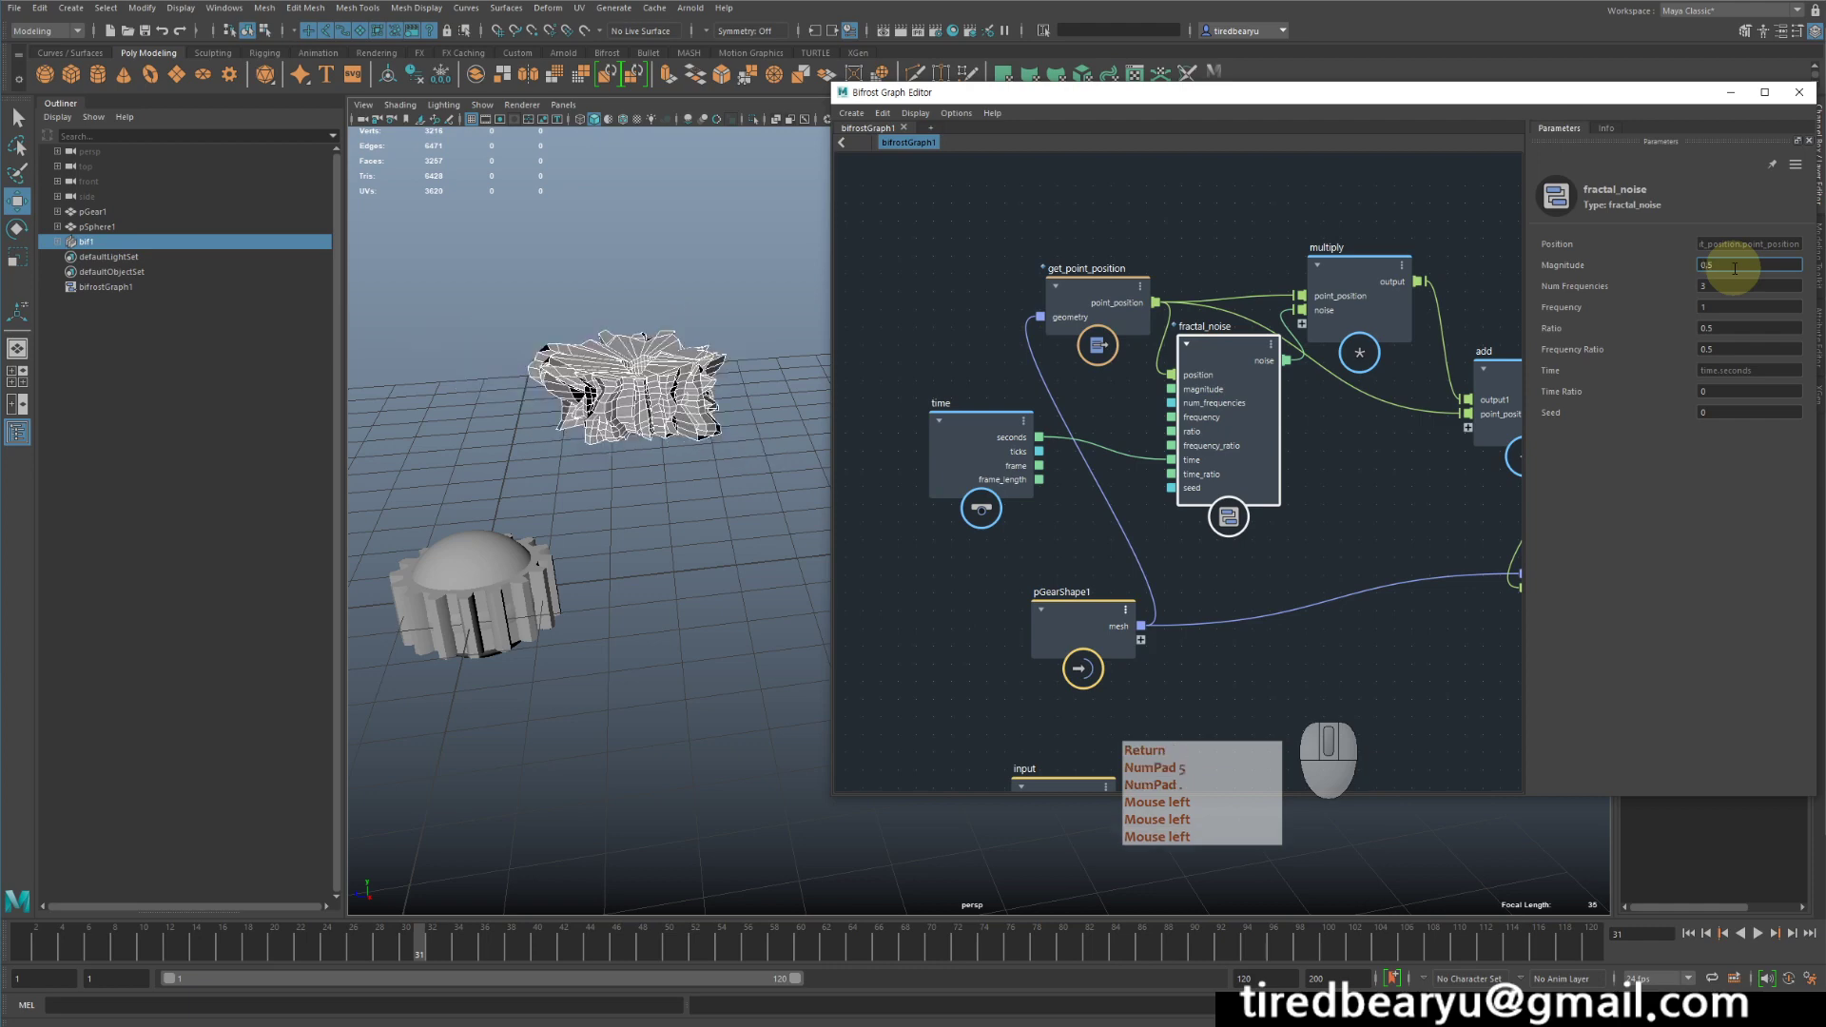
click(1758, 934)
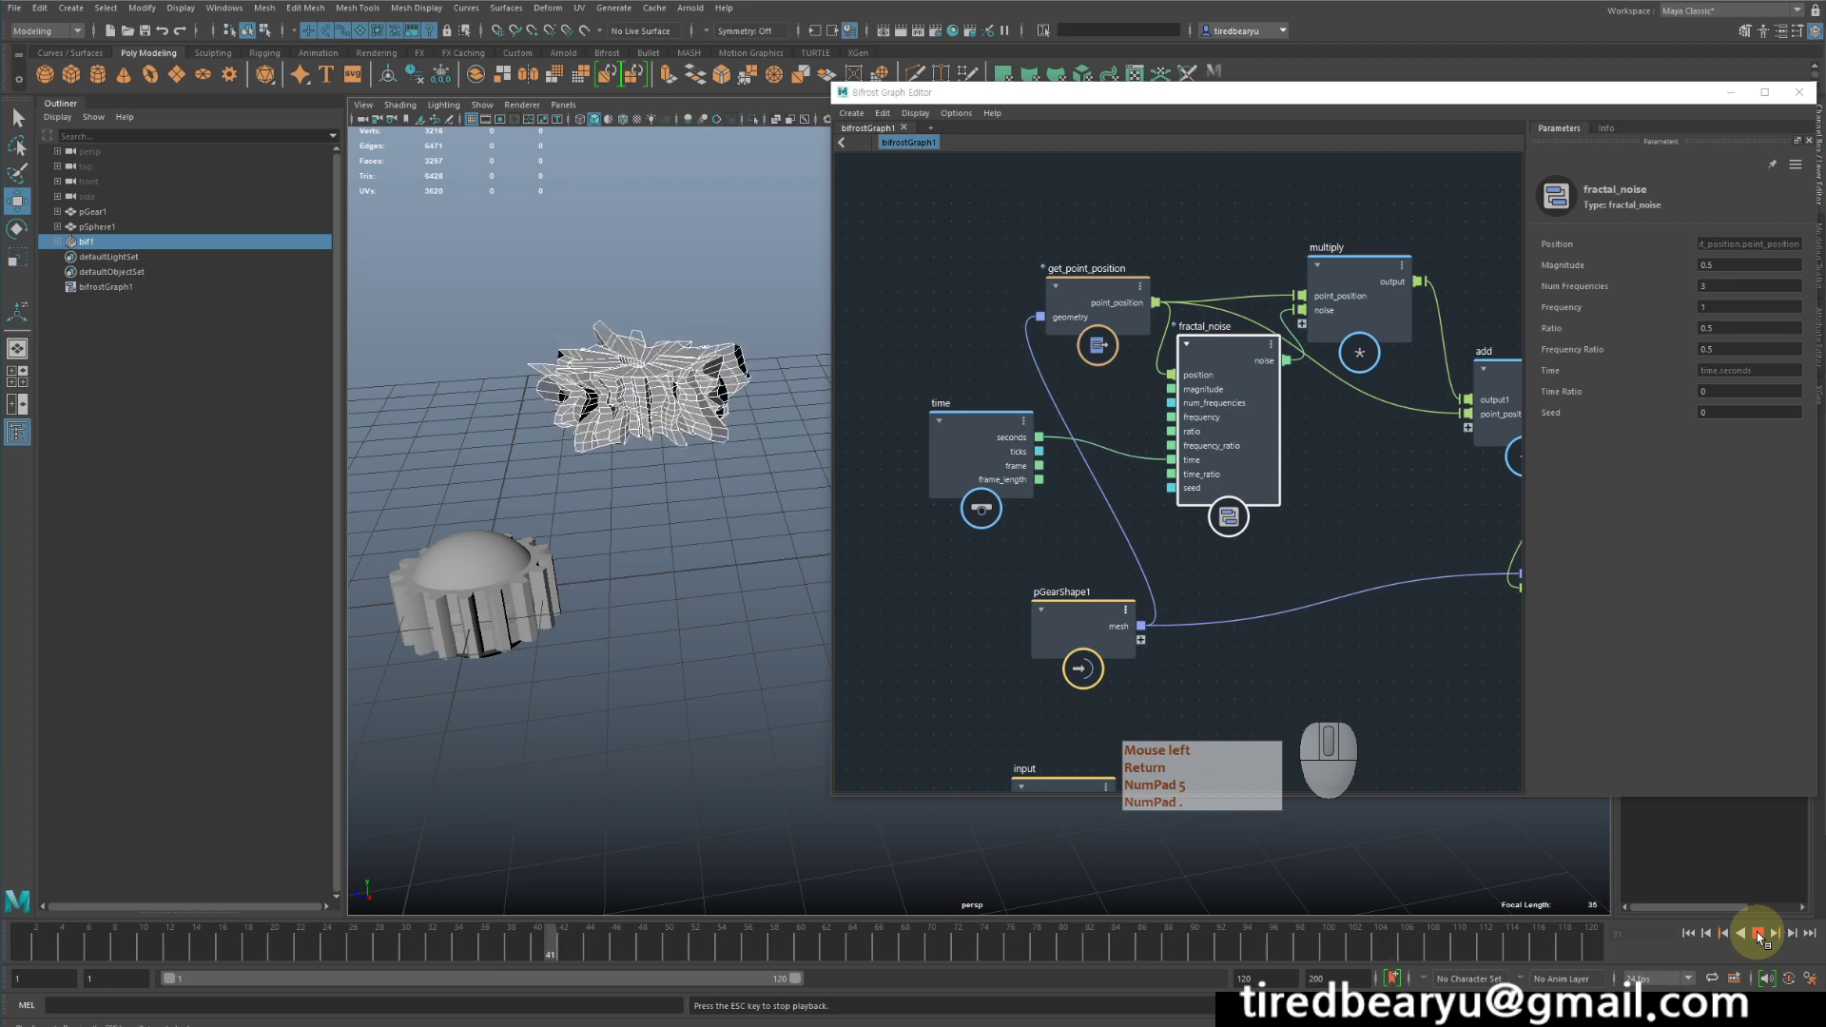
click(1758, 934)
- Remove the point_position connection from get_point_position into the add node to test its effect, and undo the removal
middle_drag(1425, 551, 1348, 580)
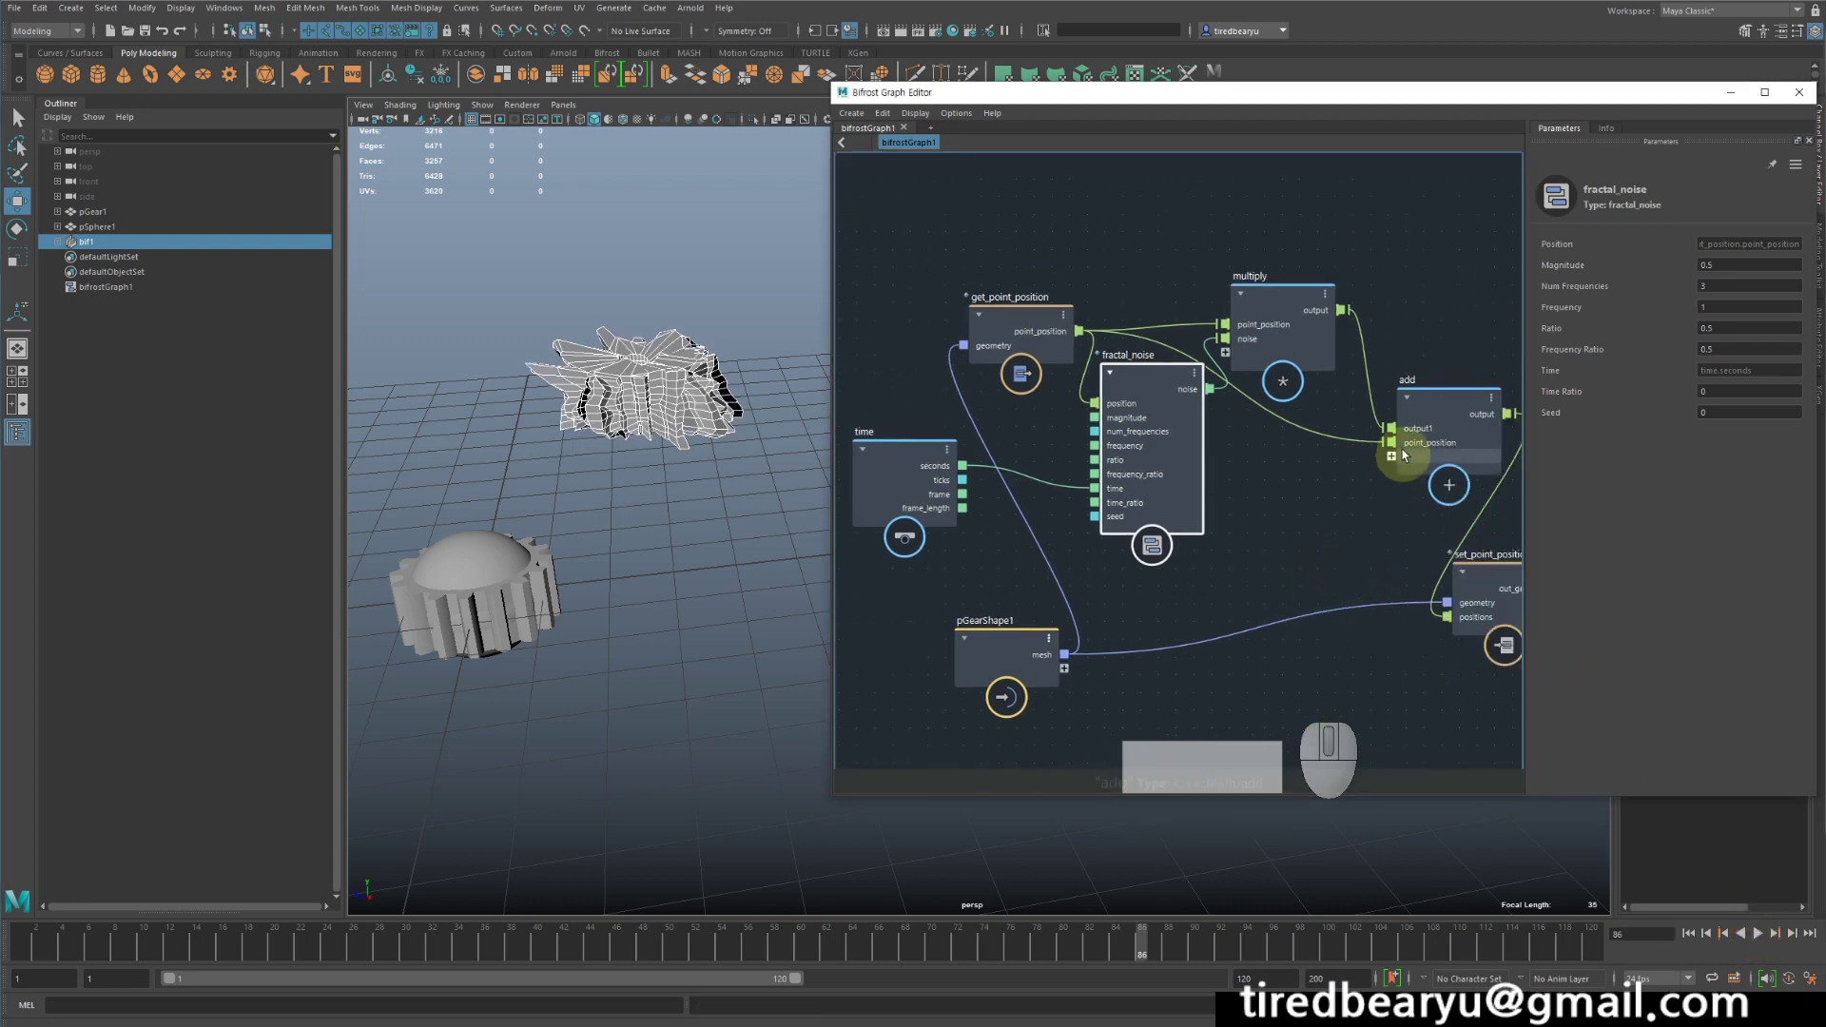
click(1343, 440)
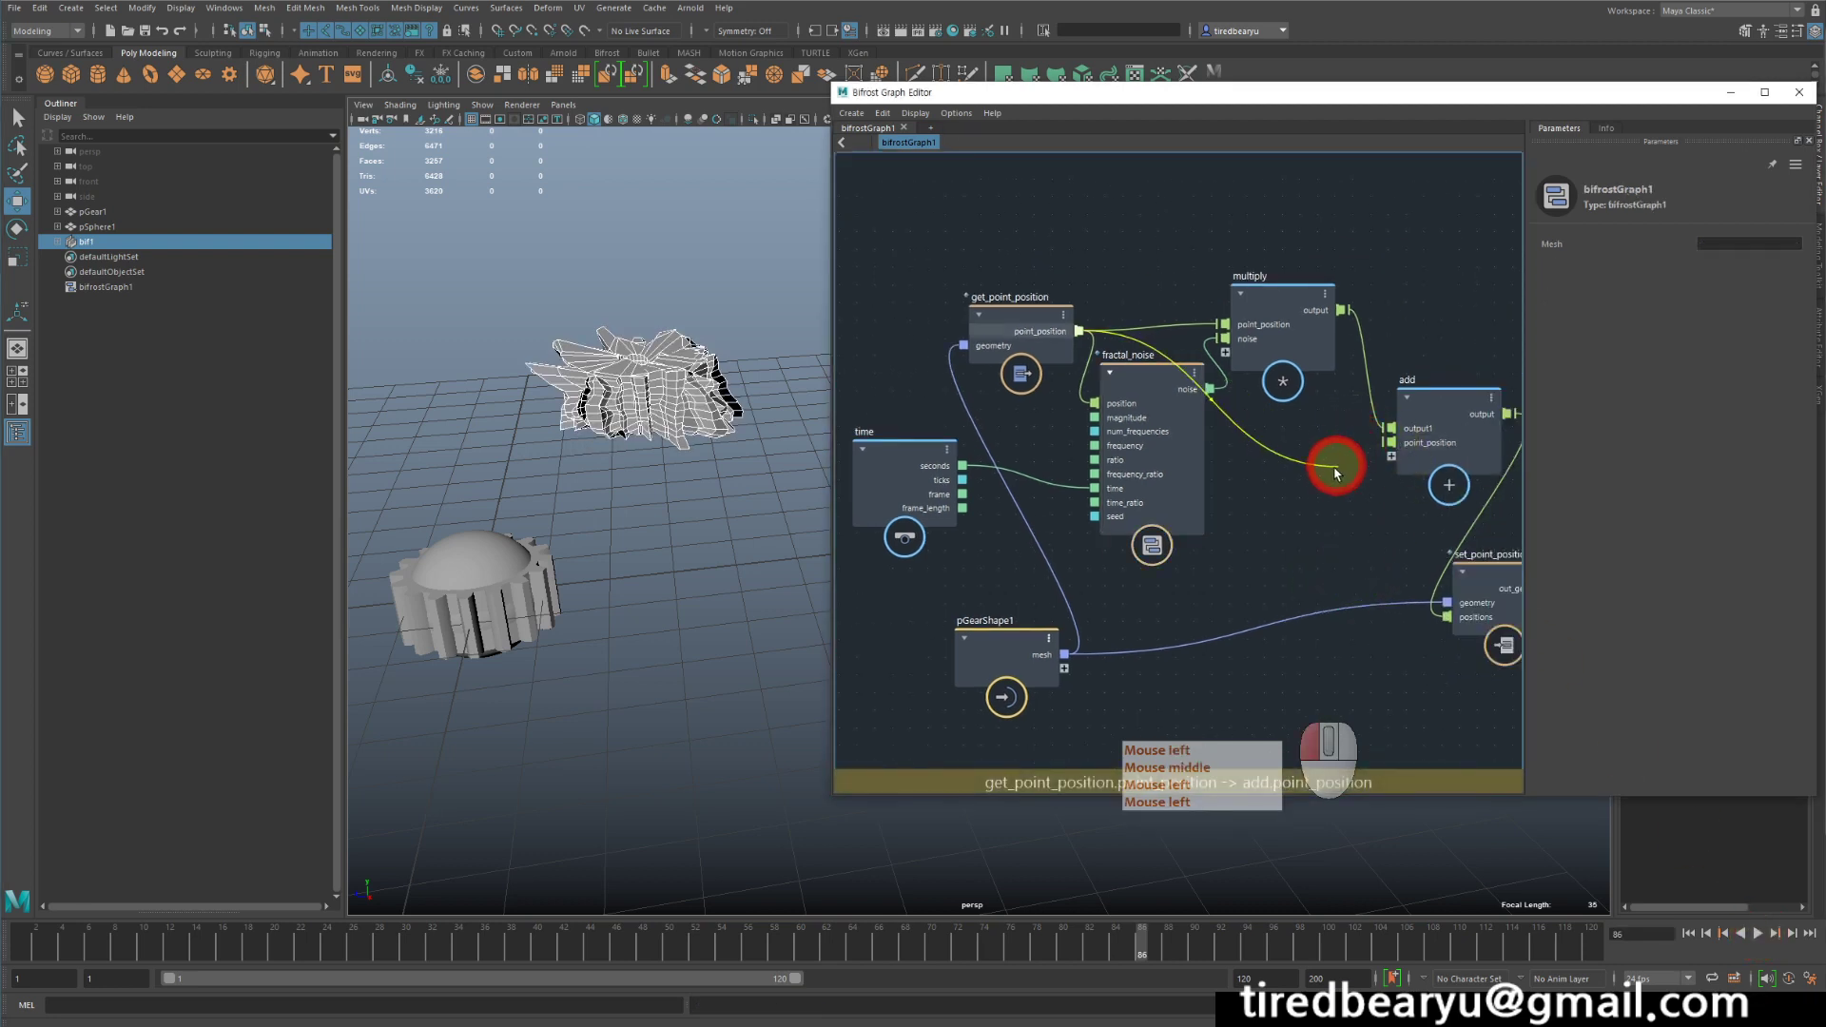
key(Delete)
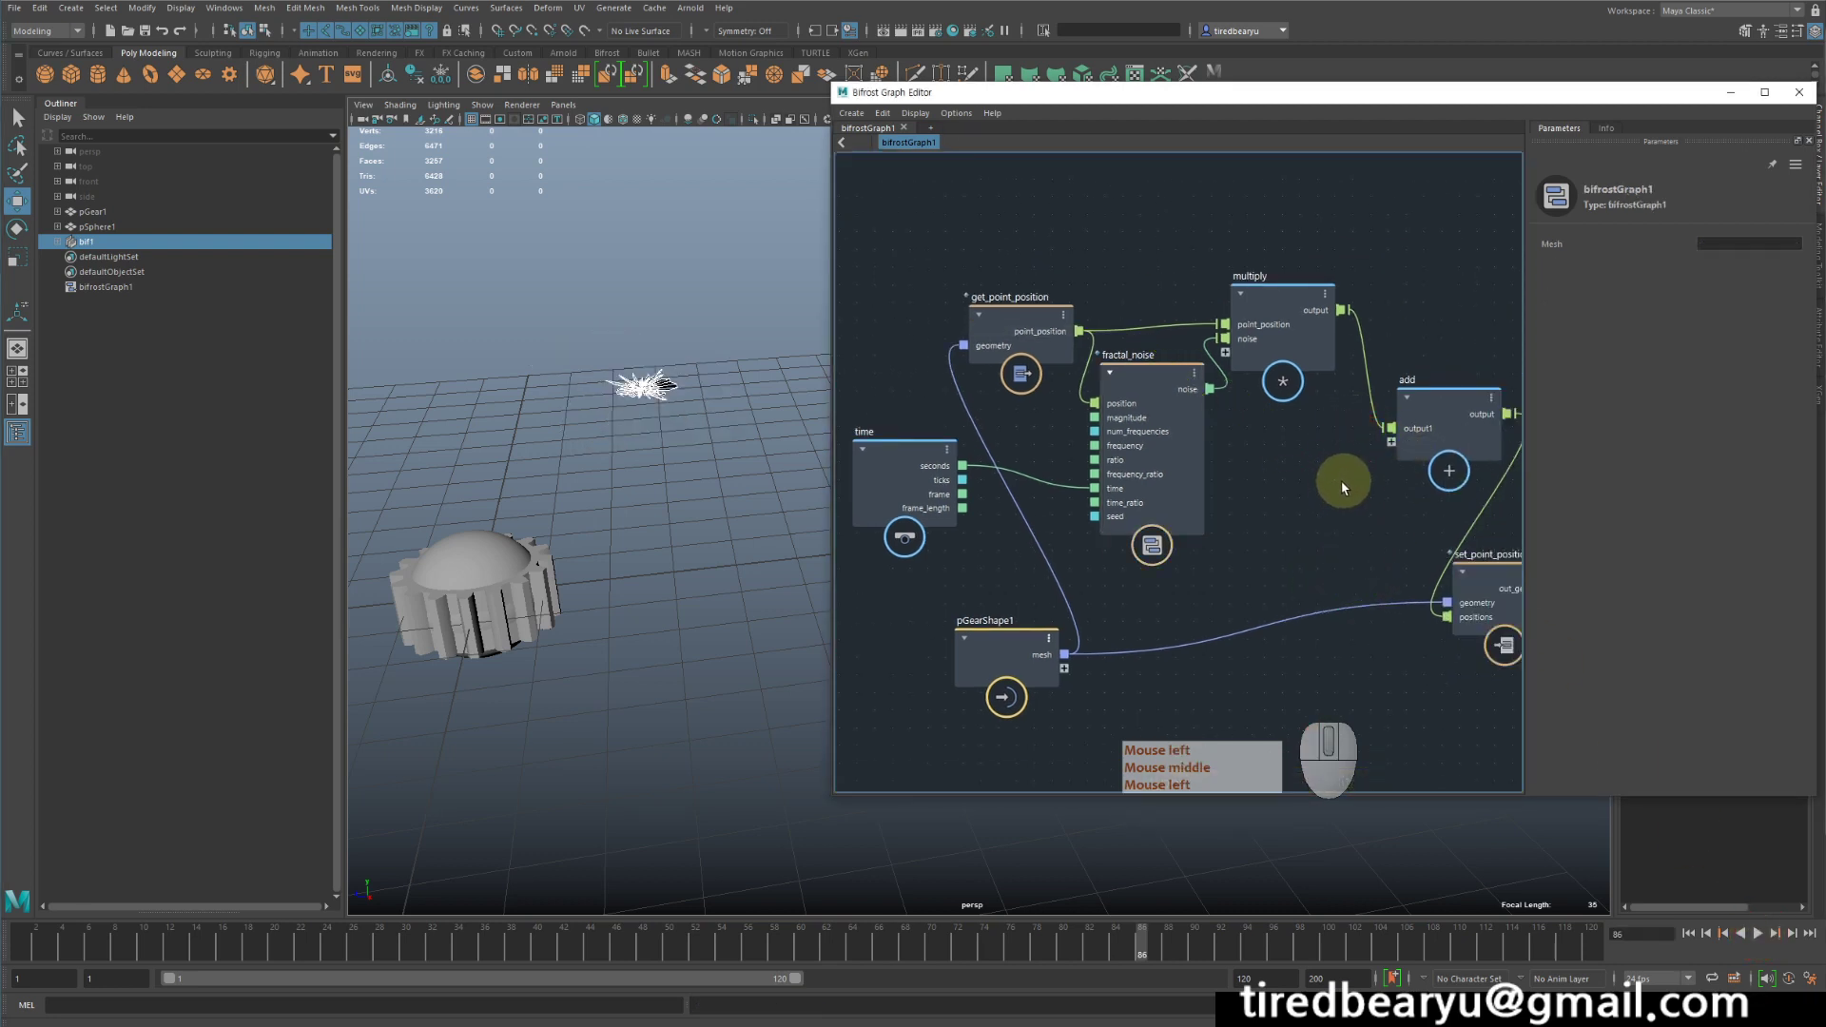
key(ctrl+z)
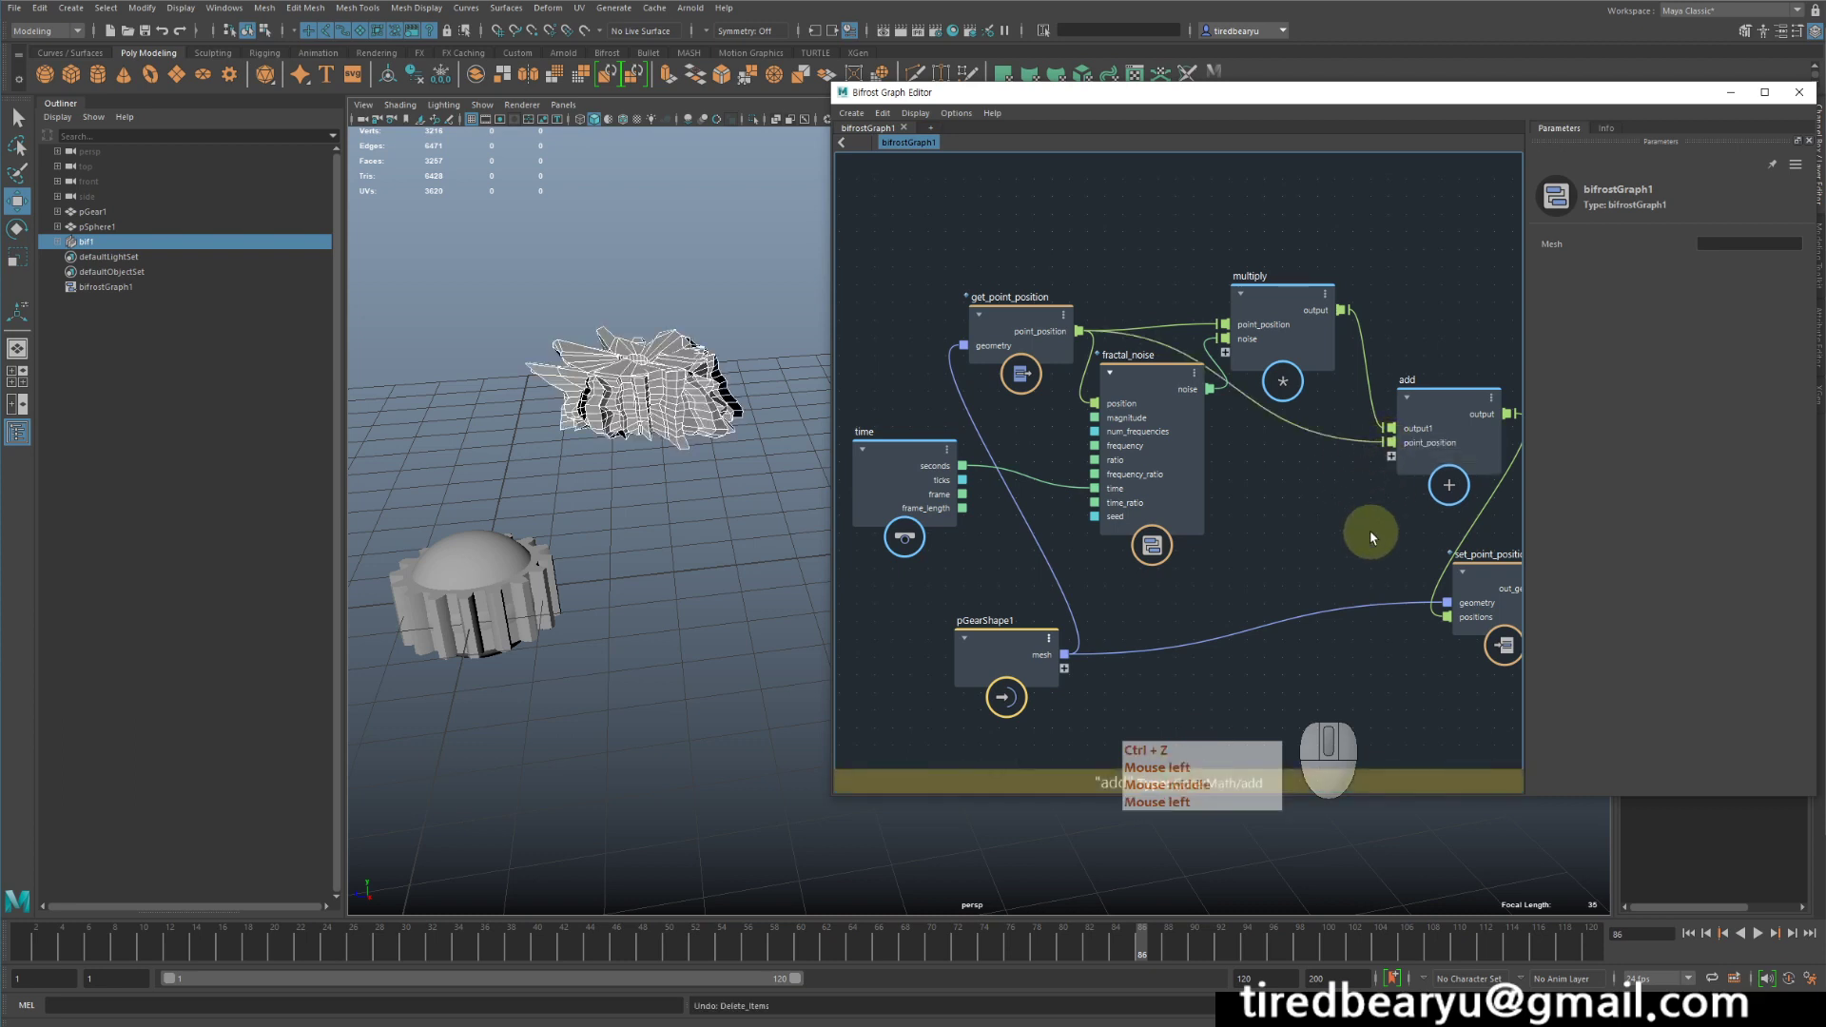
- Move get_point_position and multiply away from fractal_noise to separate their connections, and preview the animation
drag(1016, 306, 1017, 255)
drag(1289, 284, 1299, 241)
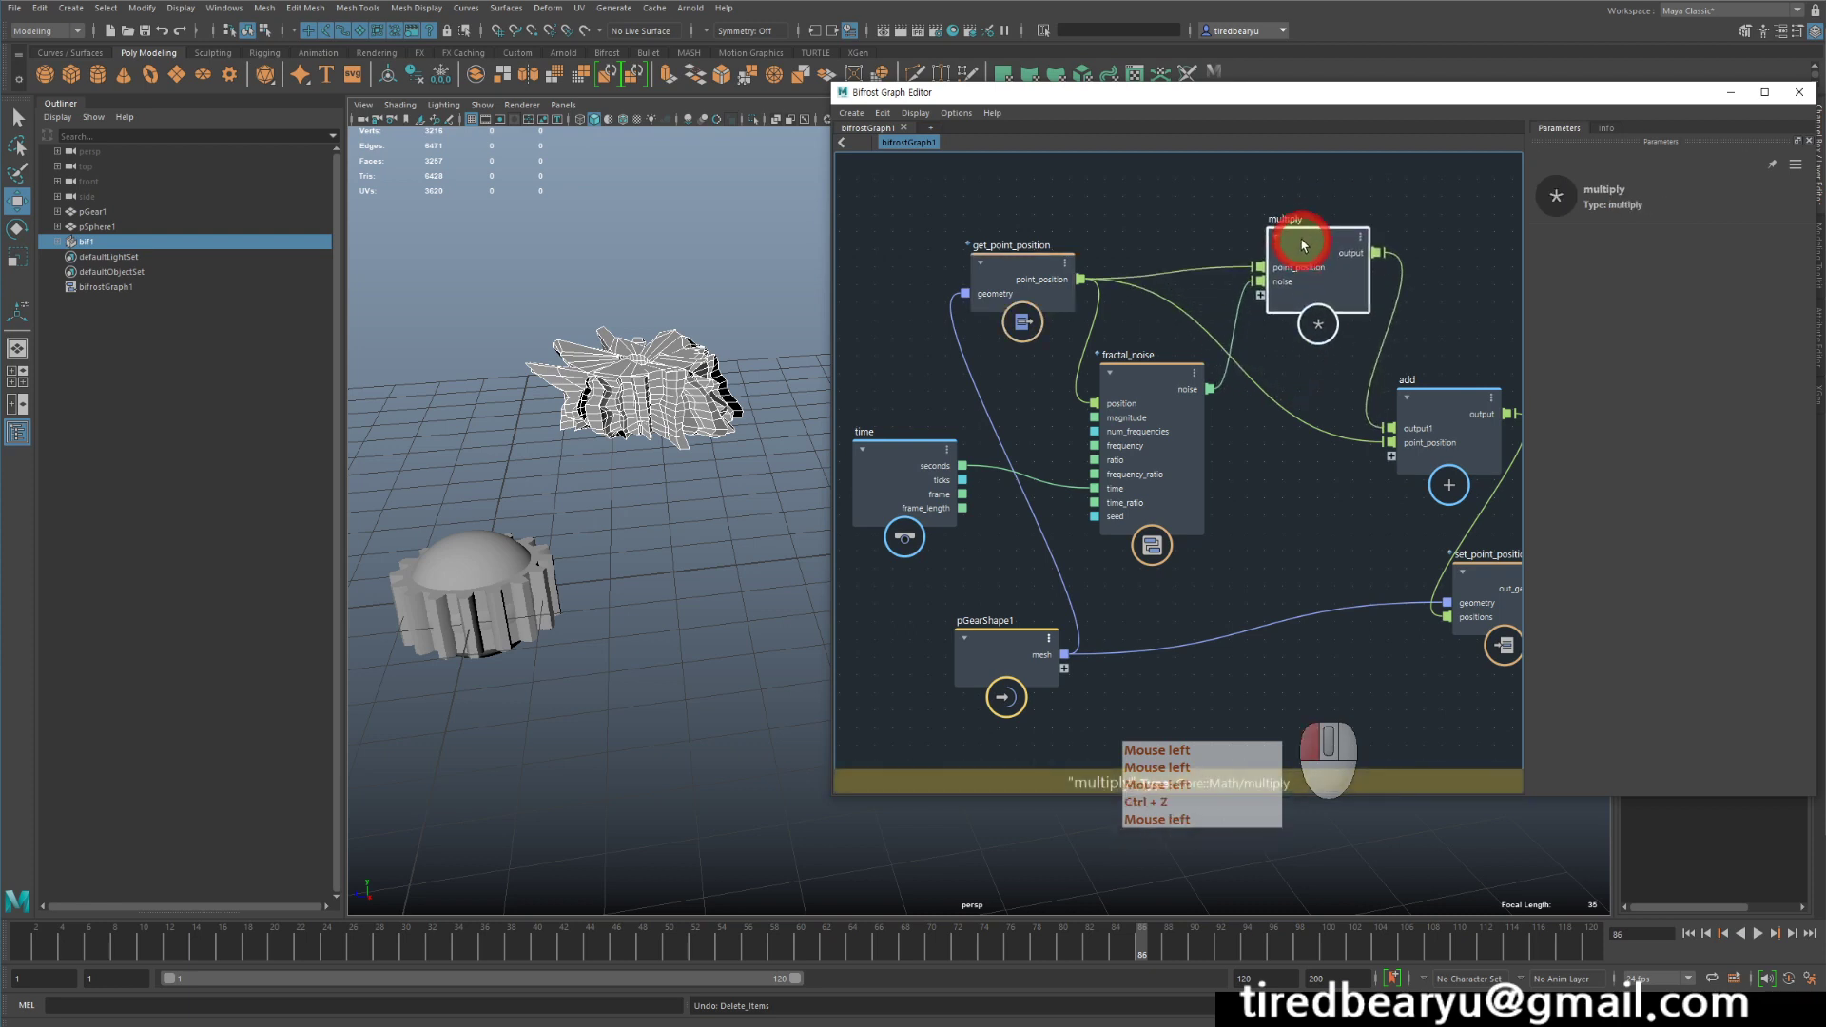
click(1759, 932)
click(1314, 559)
middle_drag(1314, 559, 1358, 541)
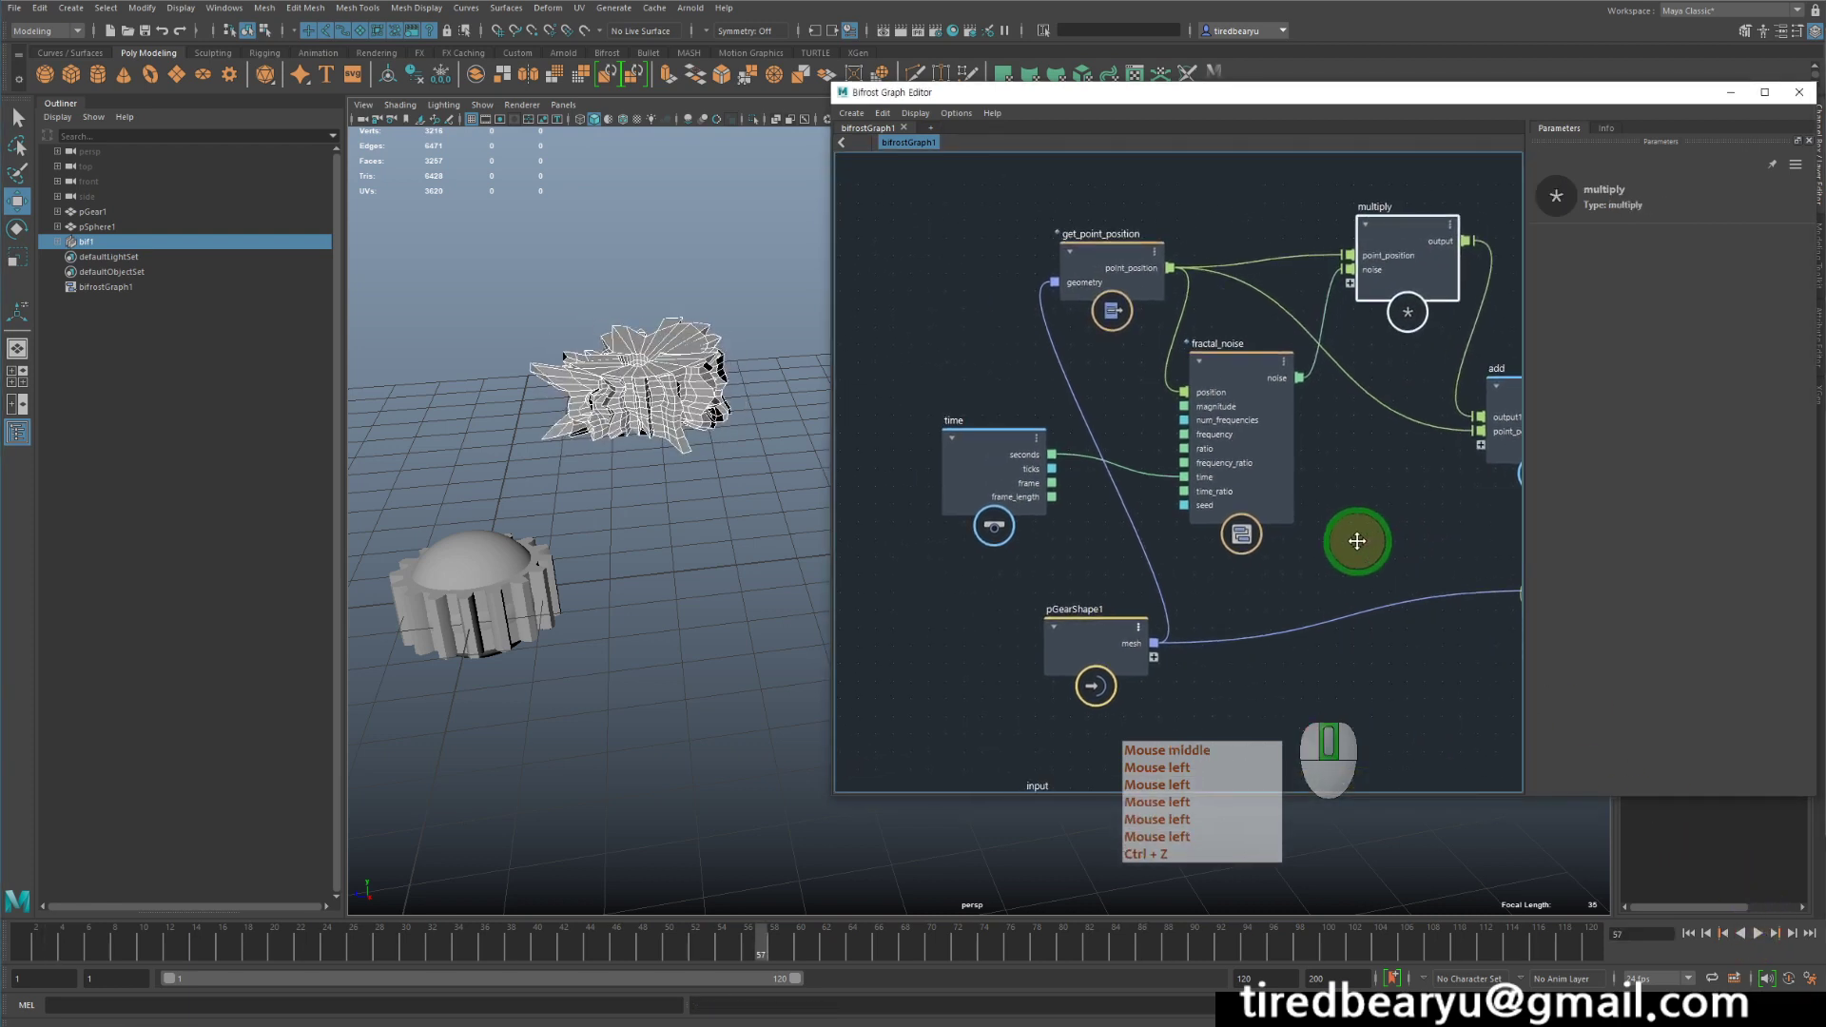
- Move the time node farther from fractal_noise to make room for another node between them
drag(986, 460, 972, 446)
middle_drag(1215, 584, 1370, 609)
drag(1109, 464, 961, 480)
click(990, 479)
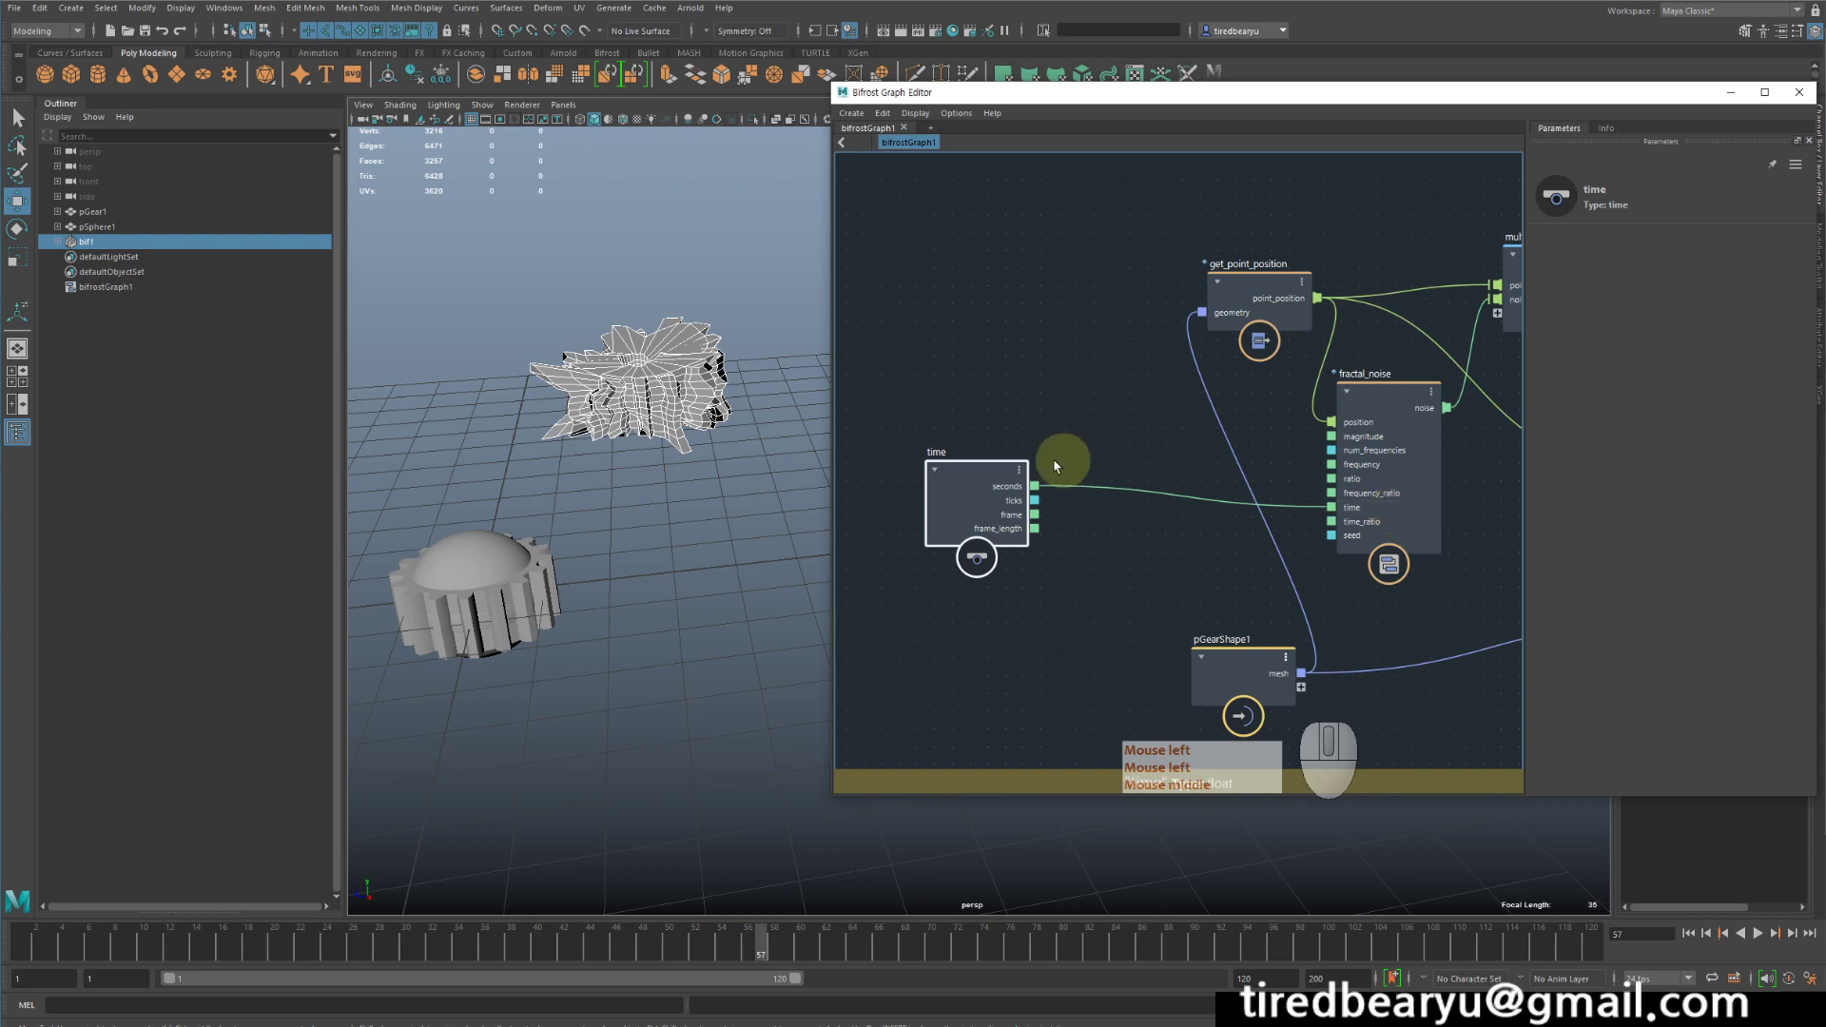
drag(984, 468, 916, 470)
click(1080, 562)
click(944, 484)
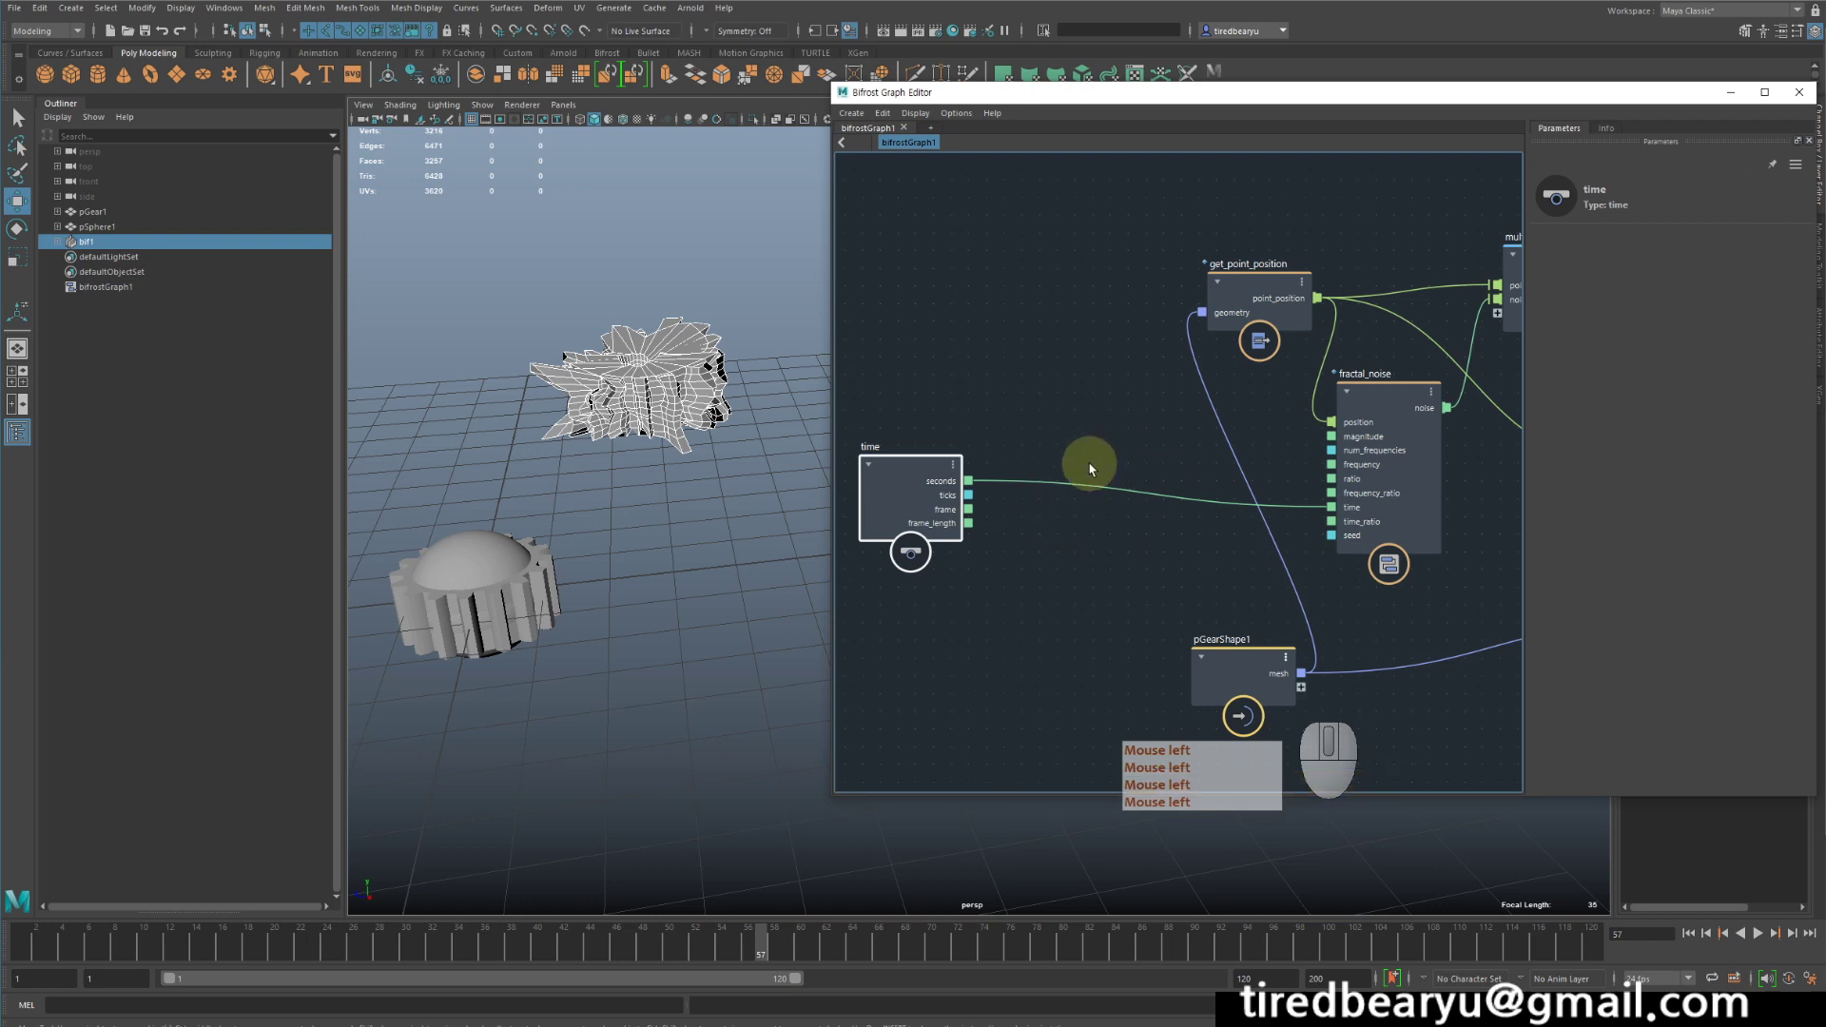
- Insert a multiply node between time and fractal_noise, wiring seconds into it and its output into the noise's time input
key(Tab)
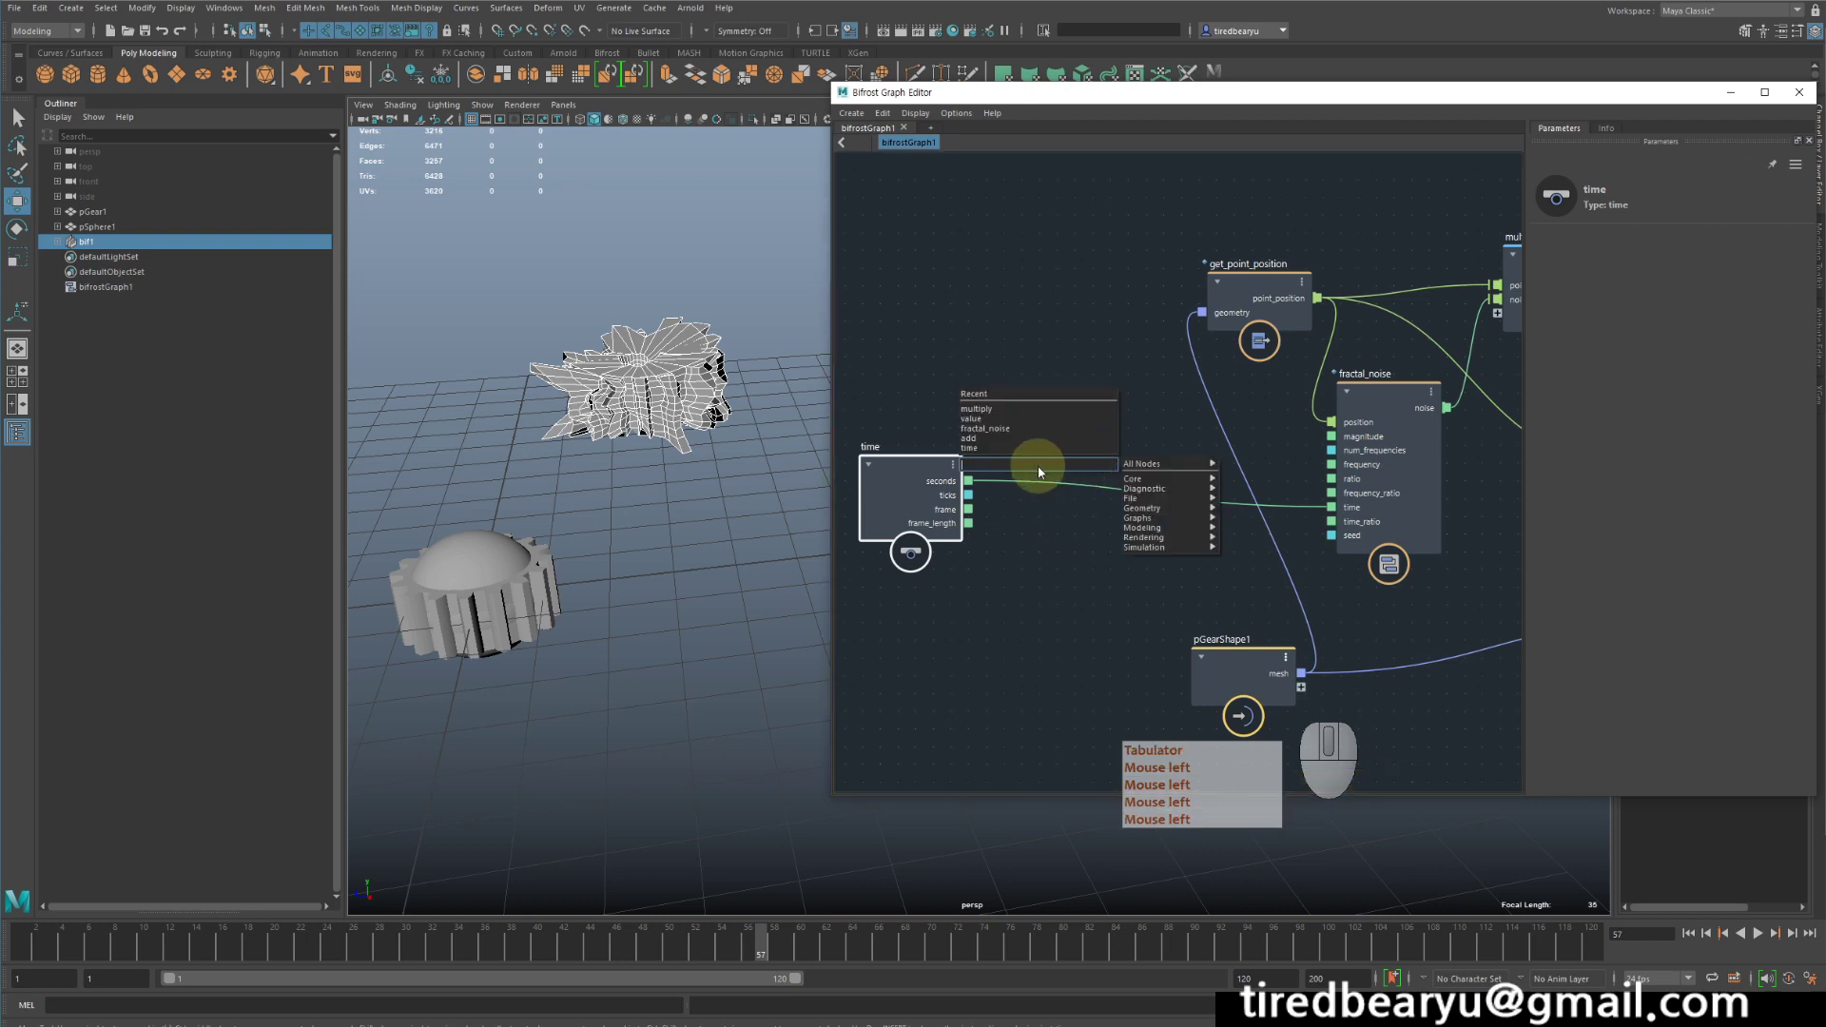
text(mu)
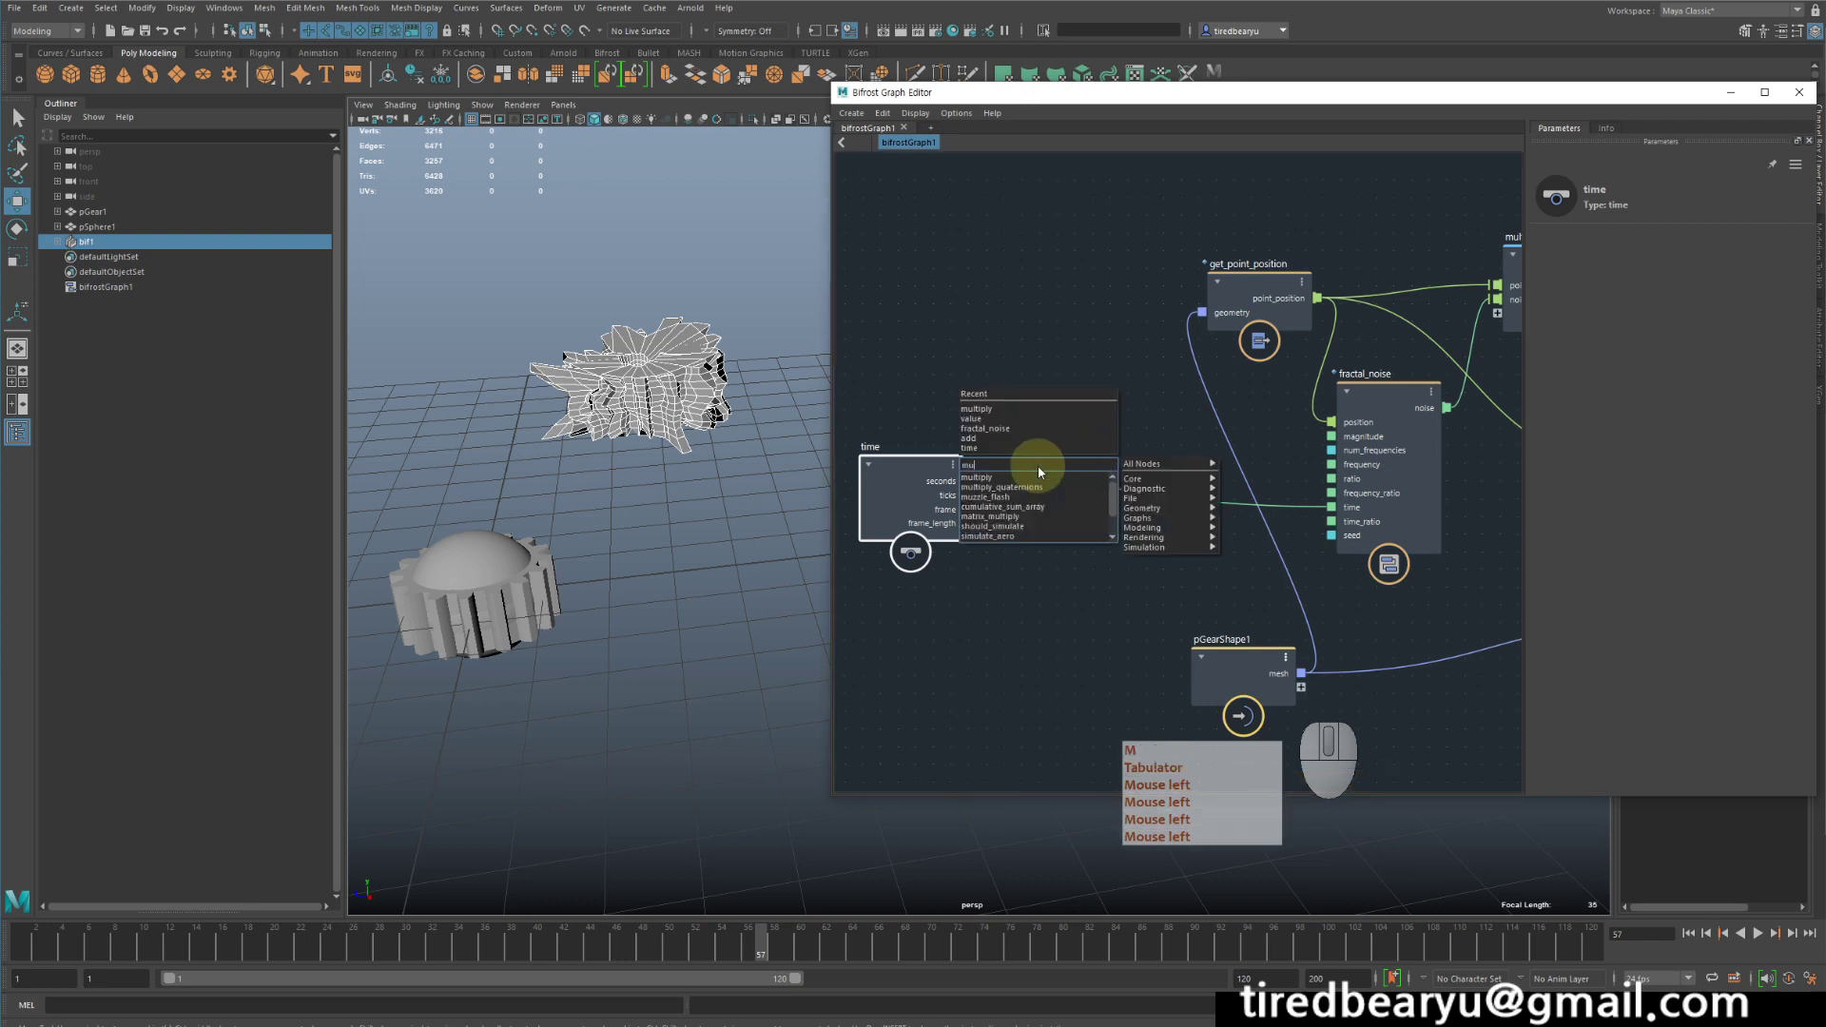
click(1035, 476)
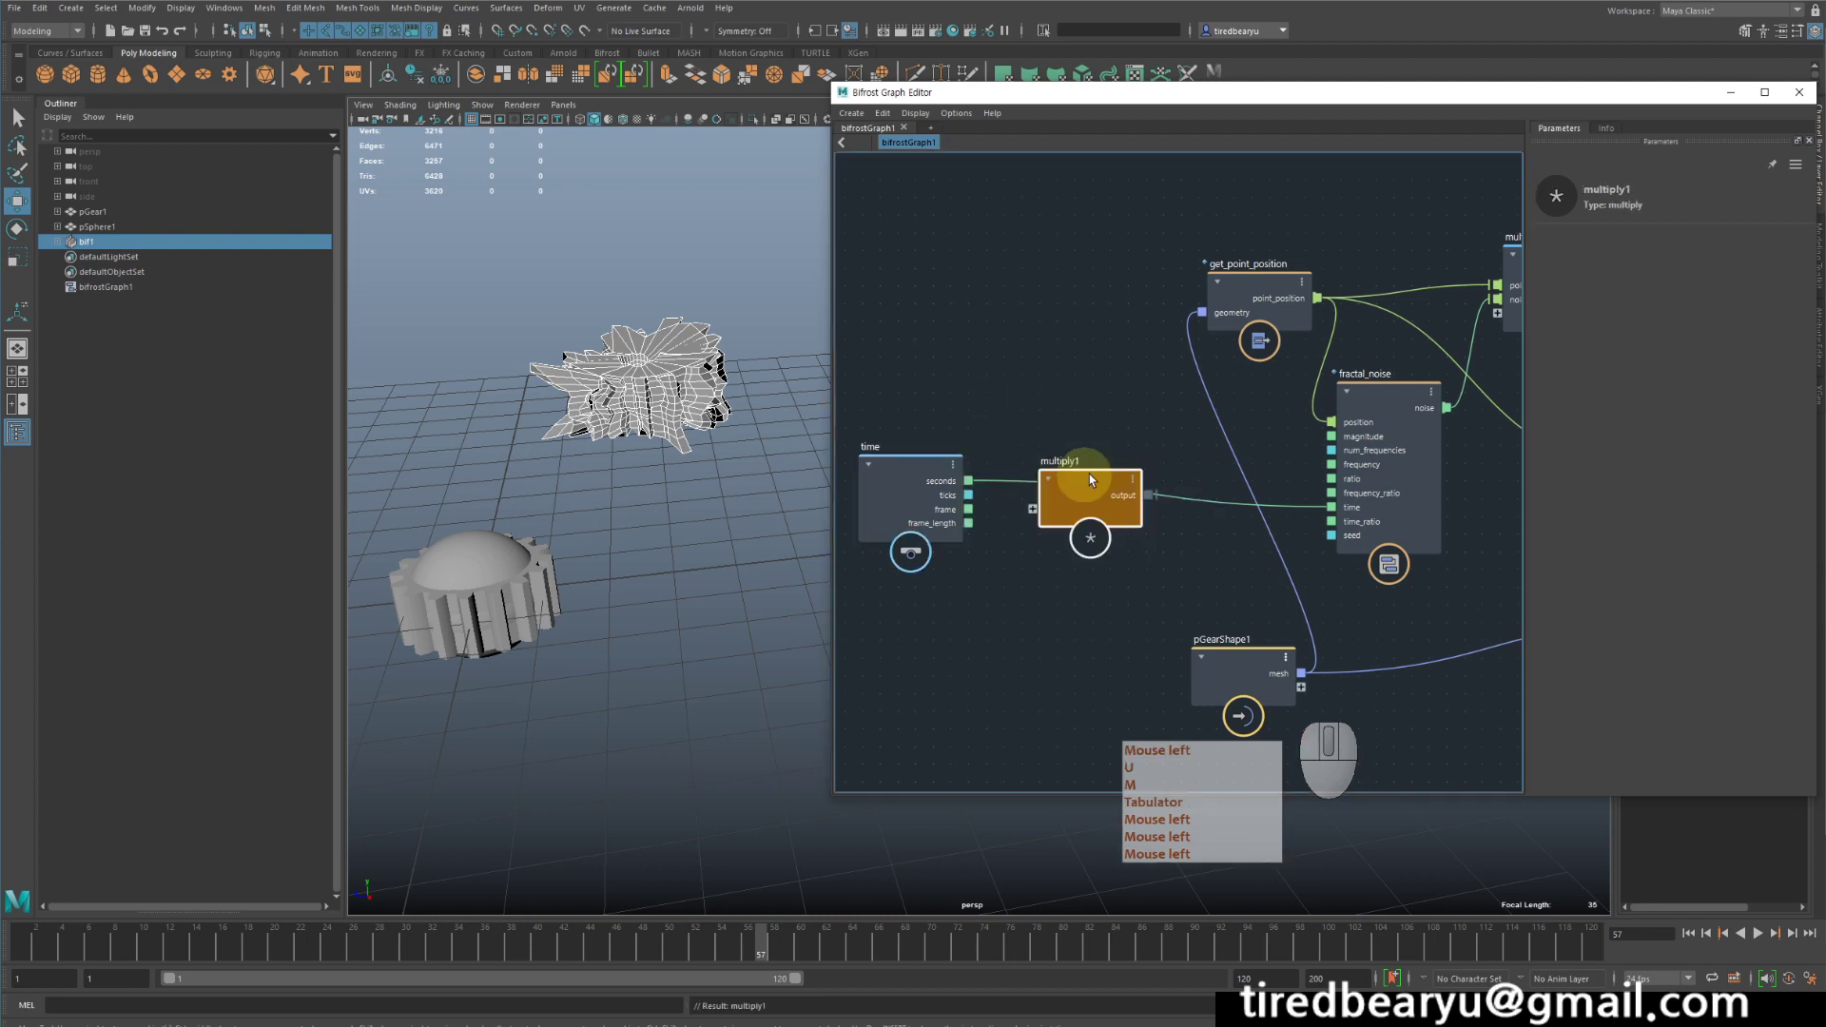
drag(1099, 480, 1101, 430)
drag(968, 480, 1035, 453)
drag(1151, 440, 1337, 516)
drag(1094, 440, 1138, 469)
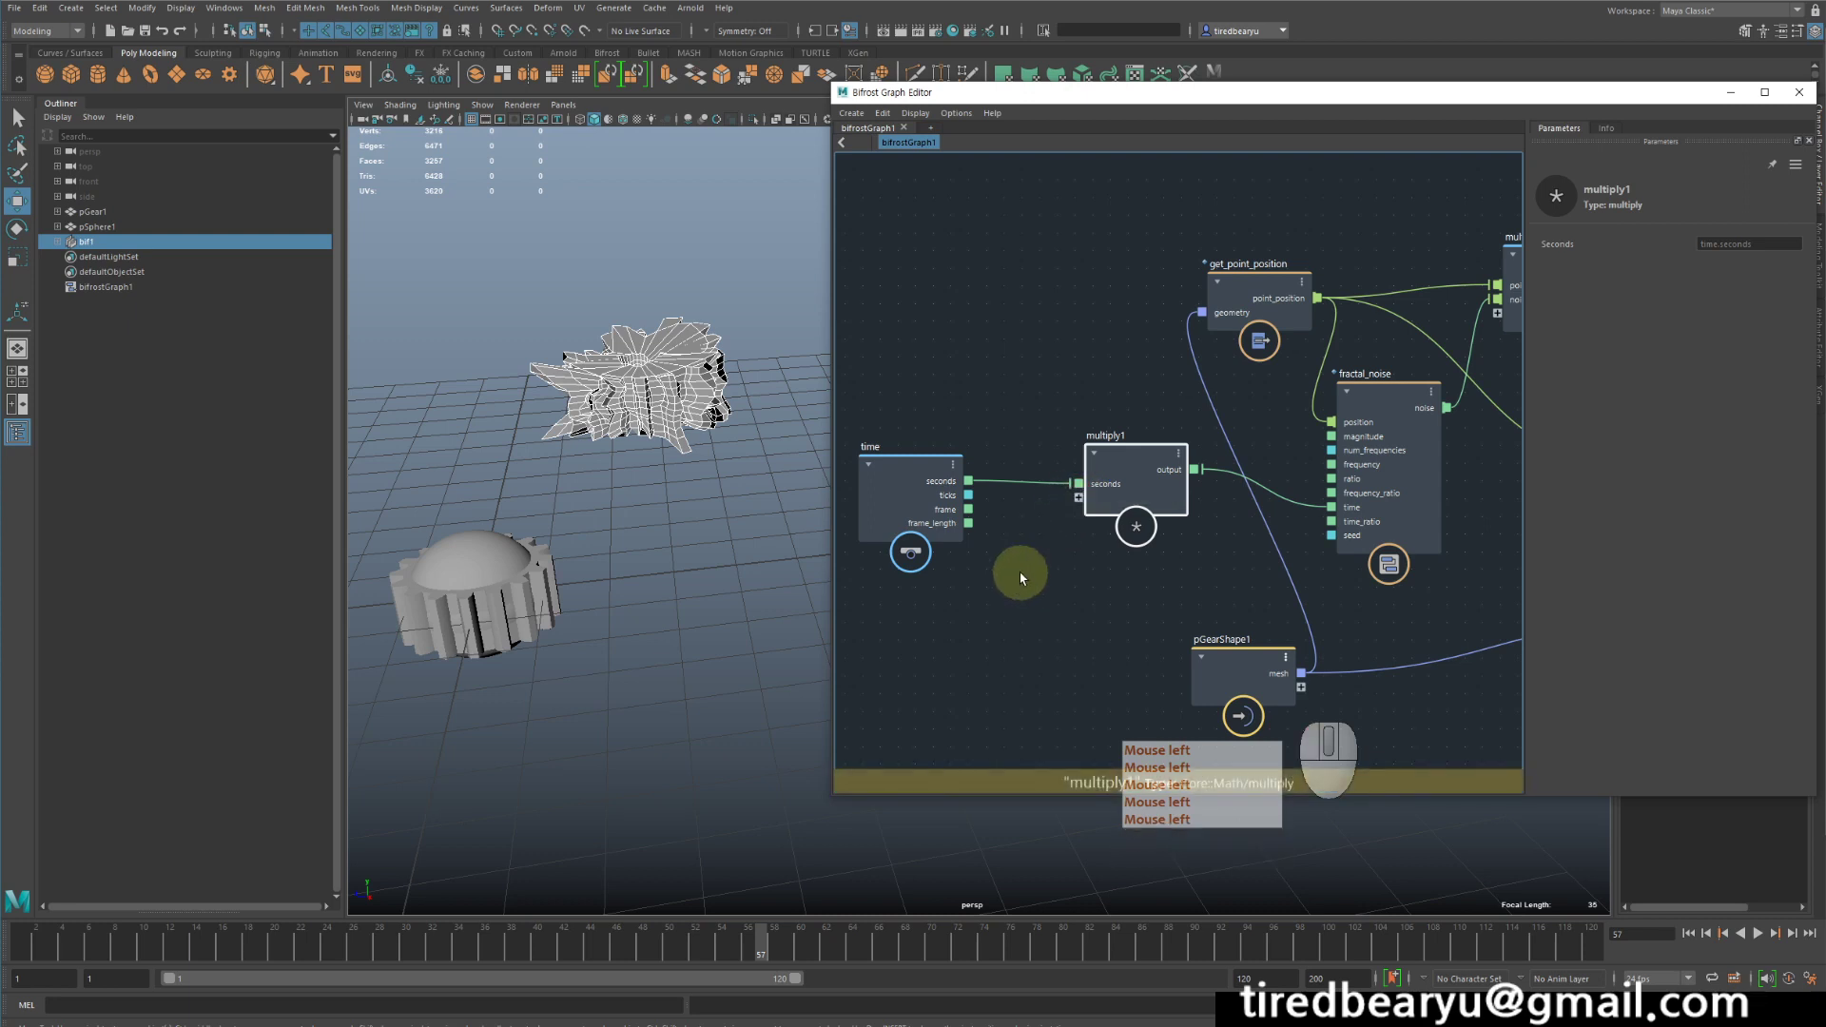
- Add a value node below the time node and connect its output to a new input on multiply1
key(Tab)
text(v)
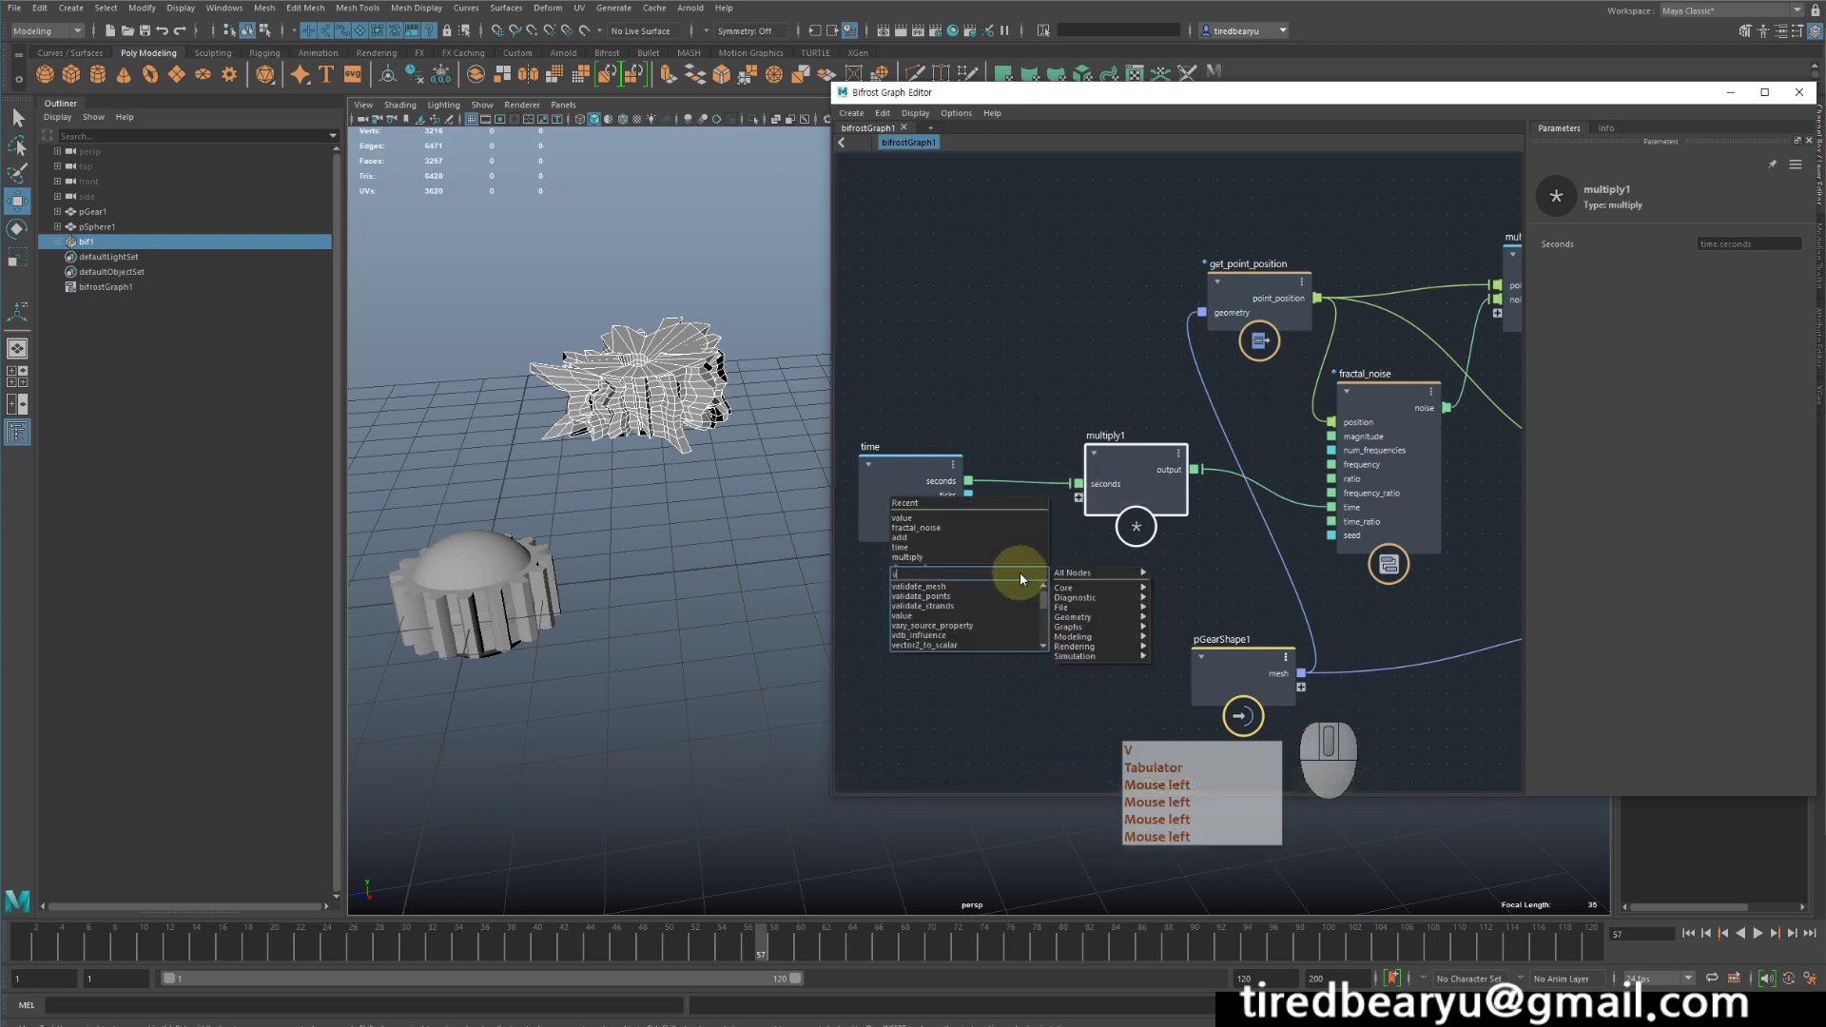
click(932, 519)
drag(1080, 603, 1099, 587)
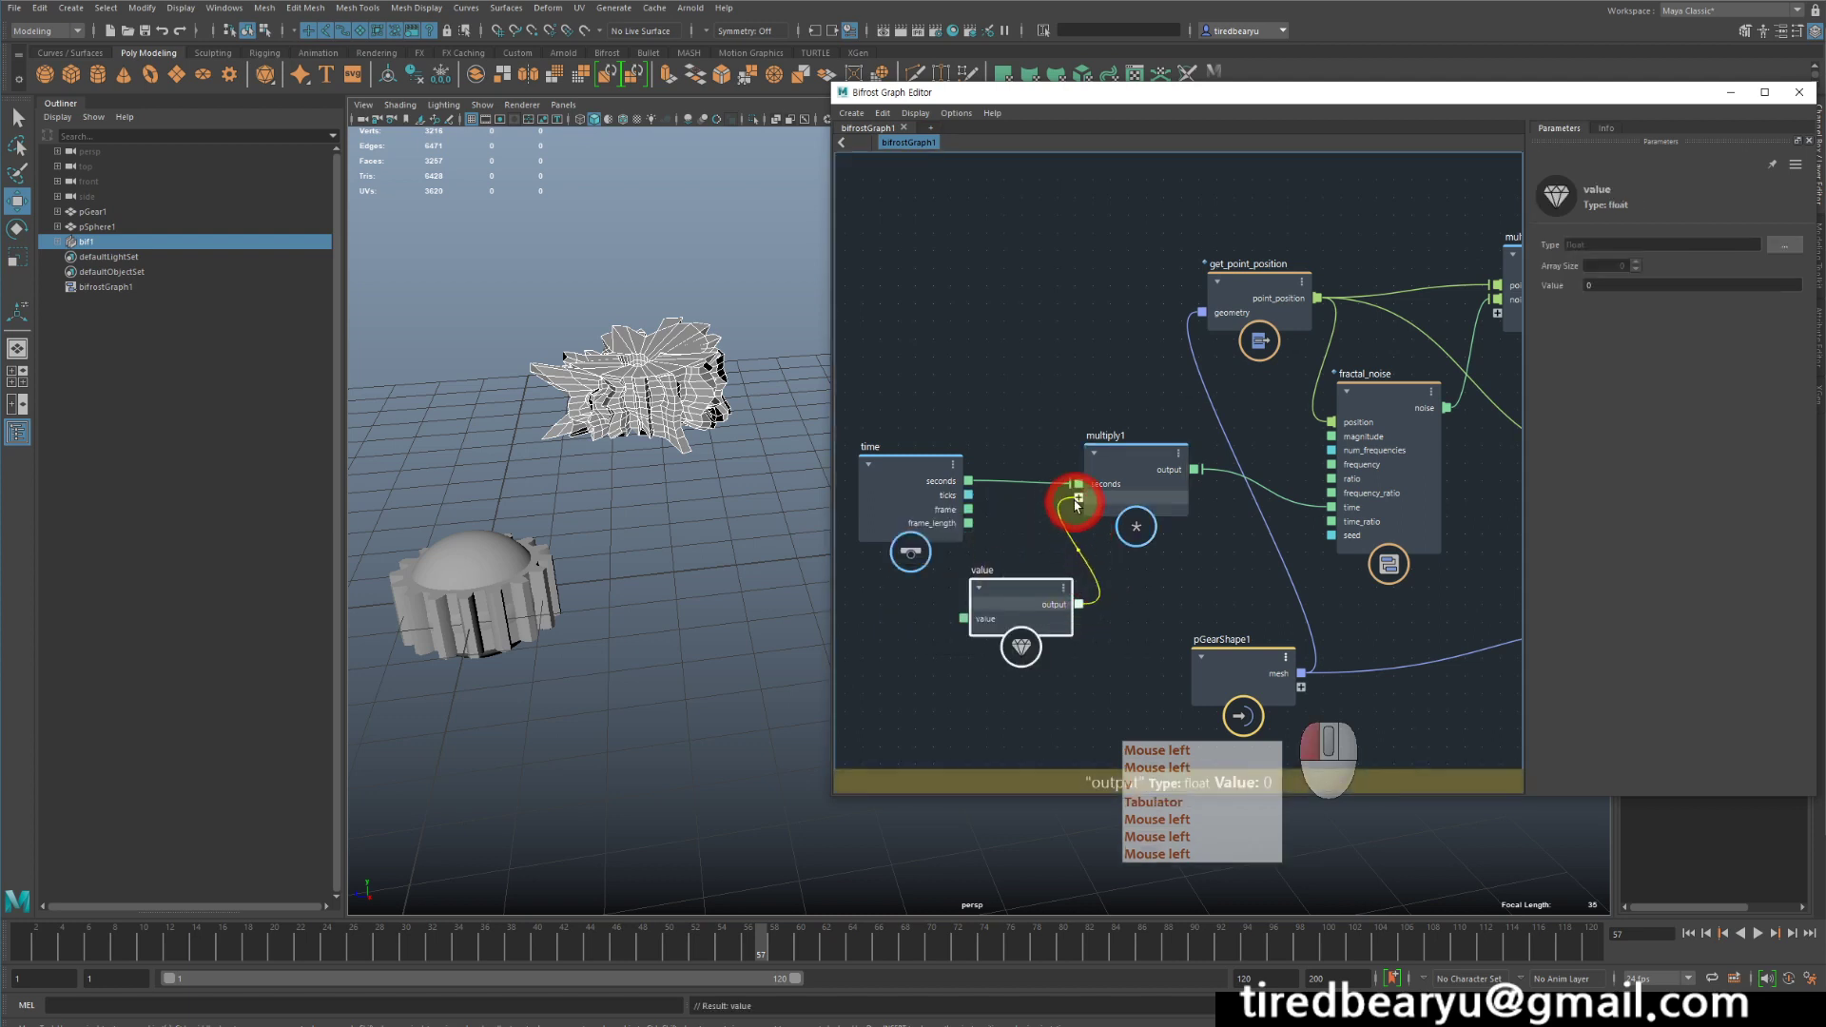
drag(1078, 504, 1077, 497)
- Set the value node to 1 and play the animation from the first frame
click(1595, 290)
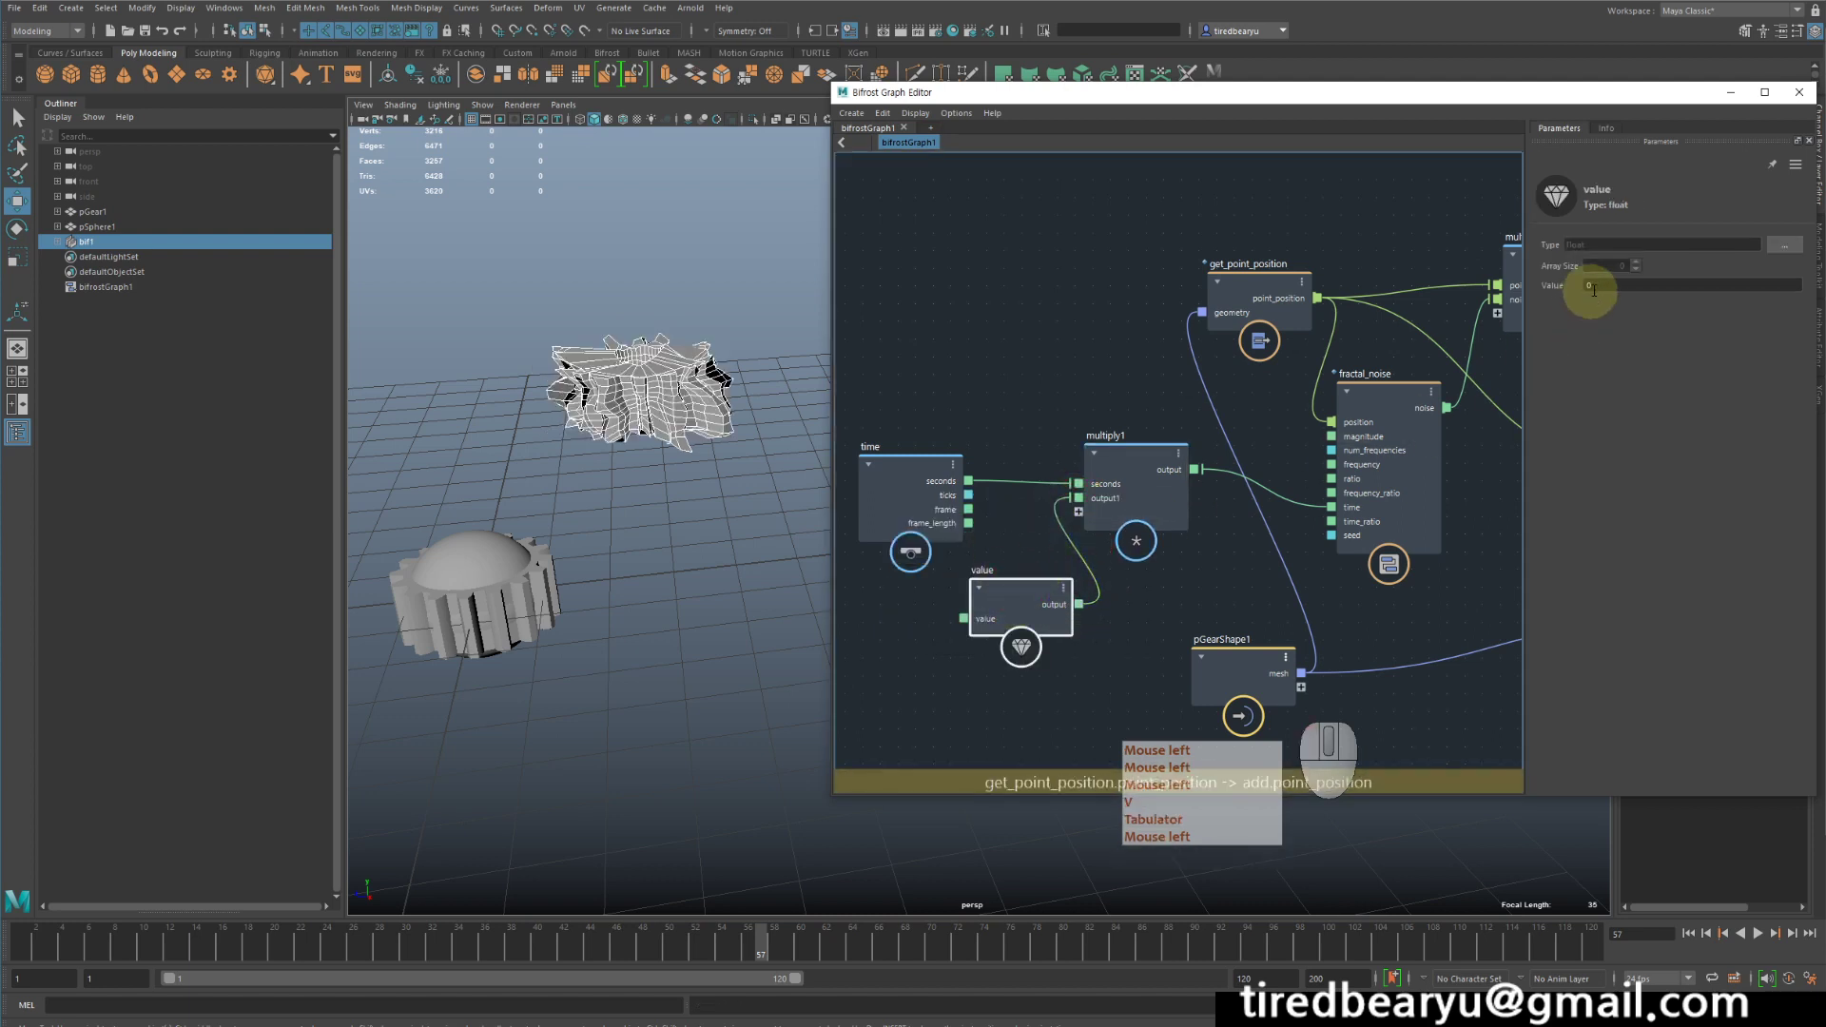
double_click(1597, 287)
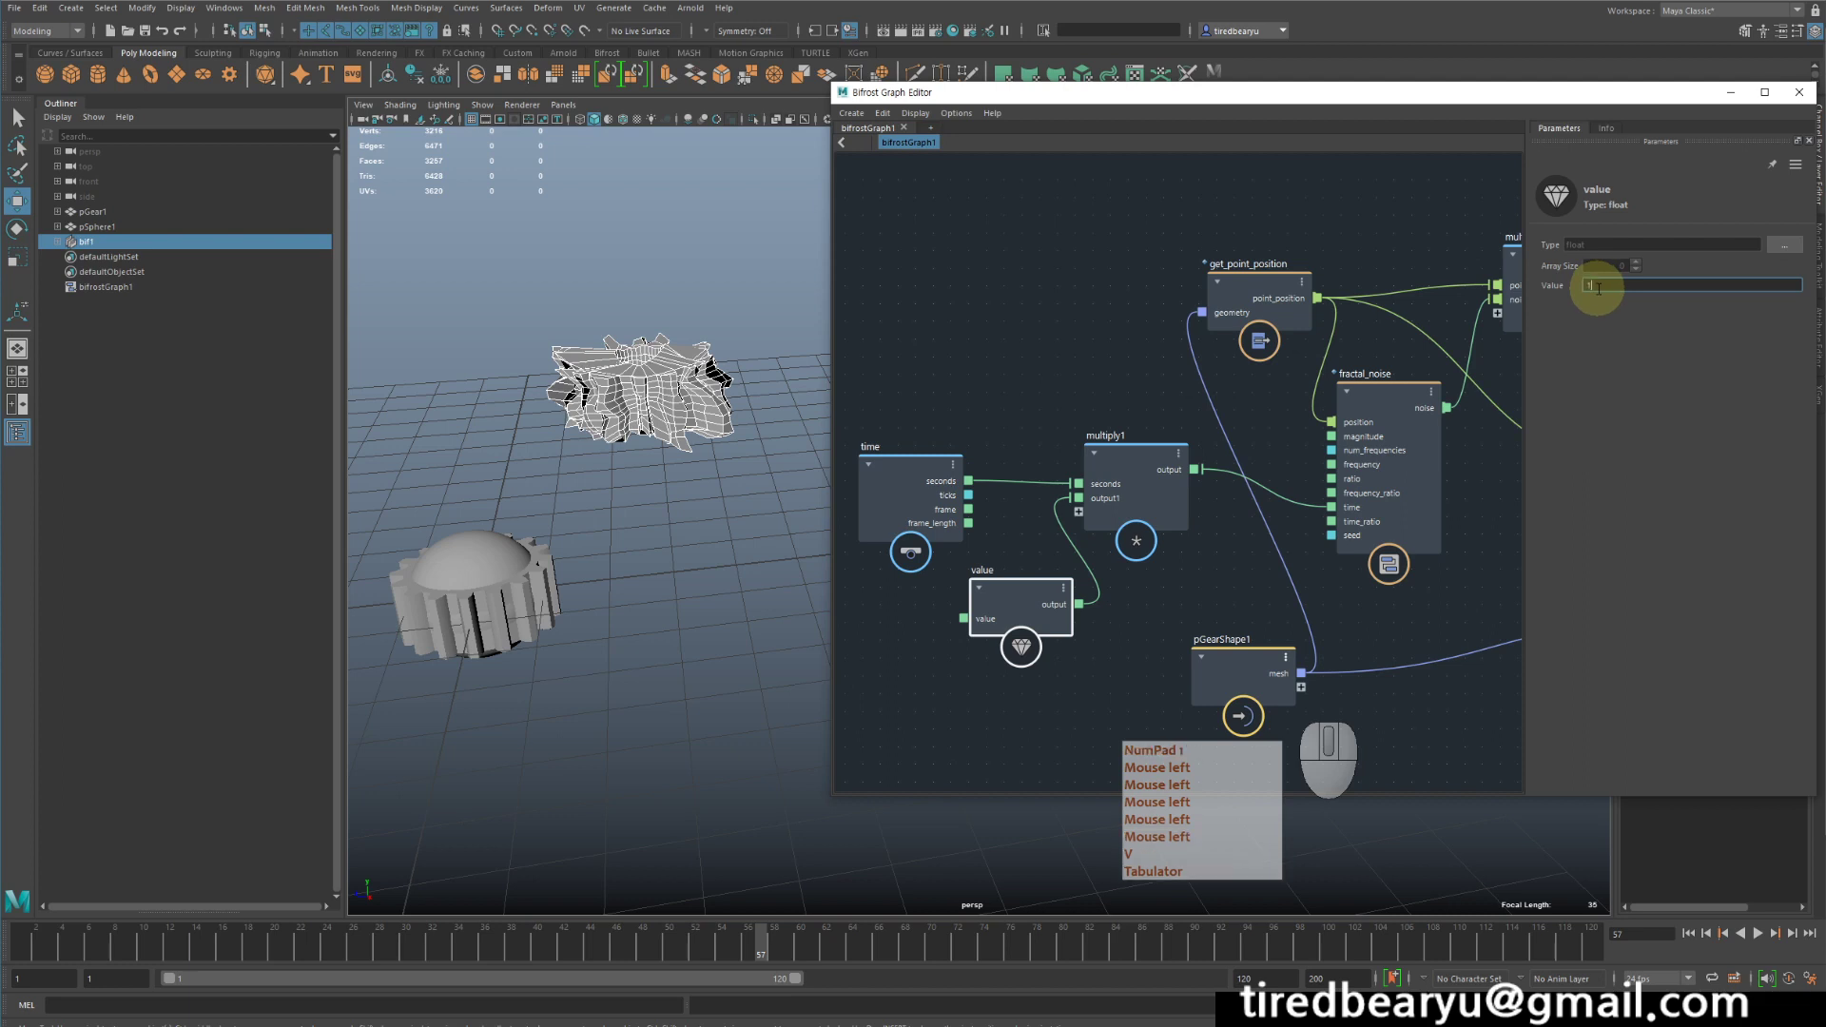
key(Return)
click(1689, 935)
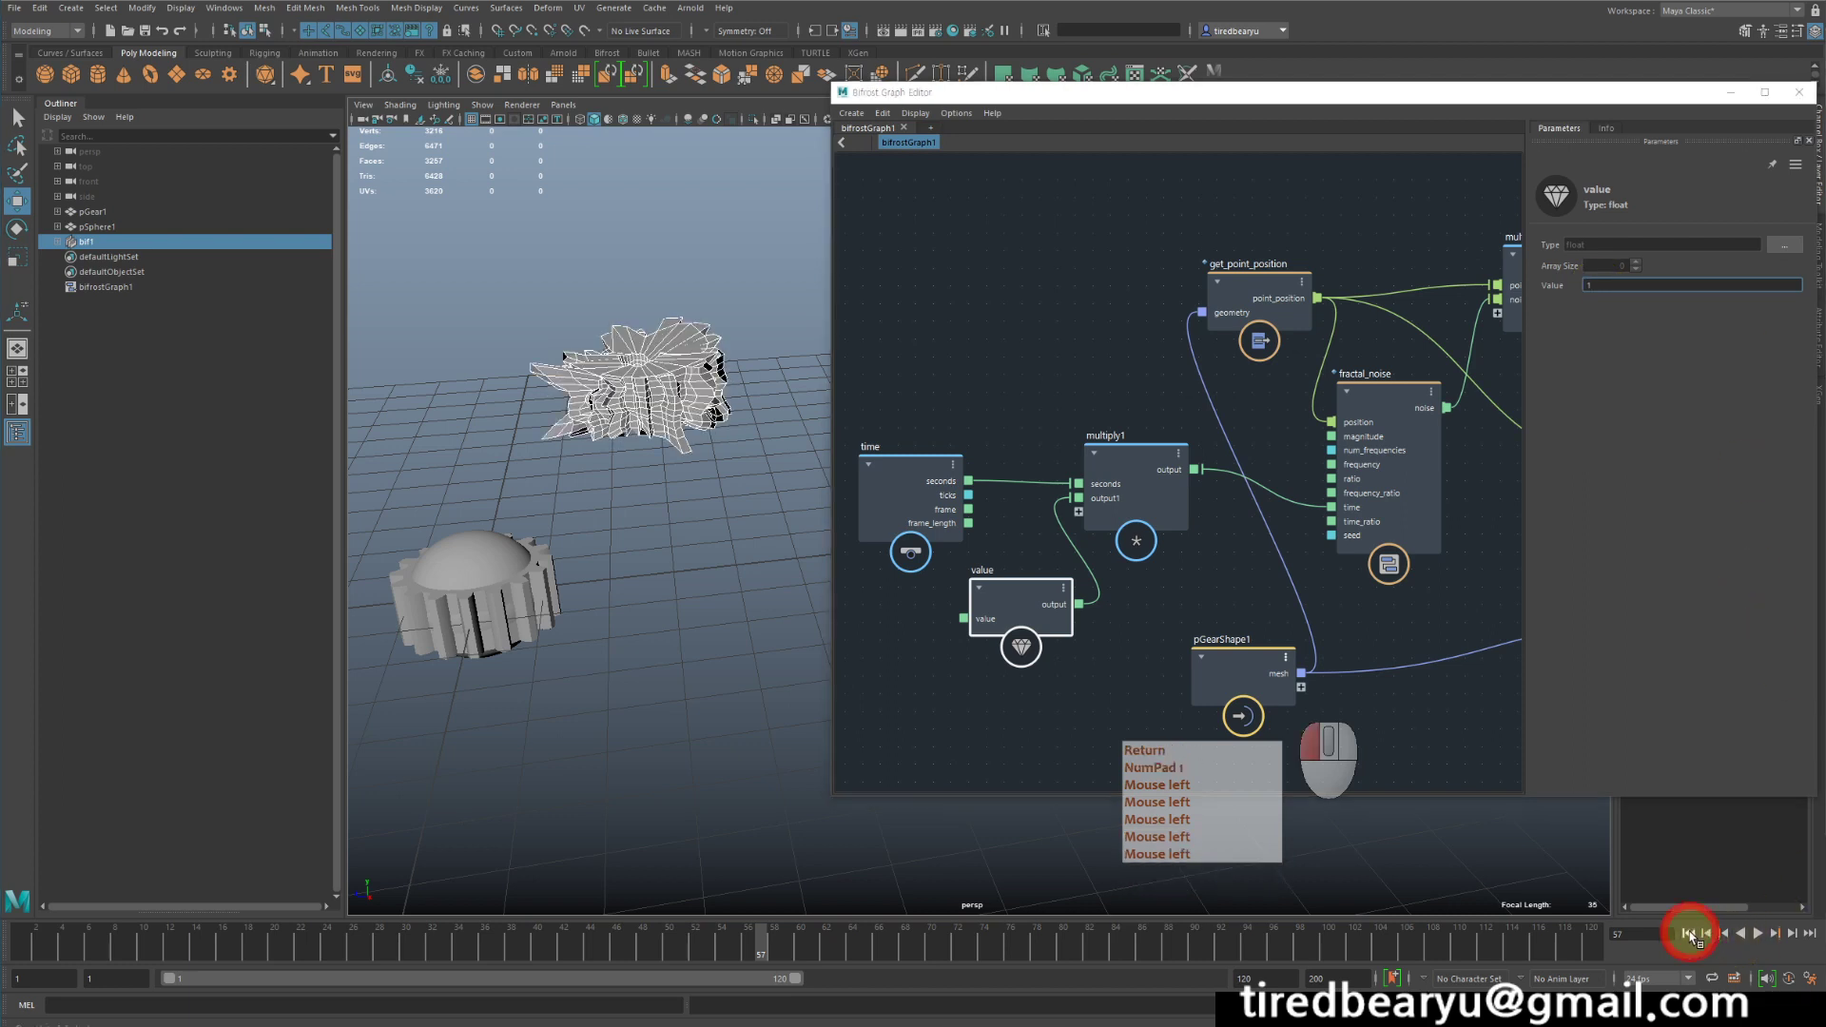
click(1758, 935)
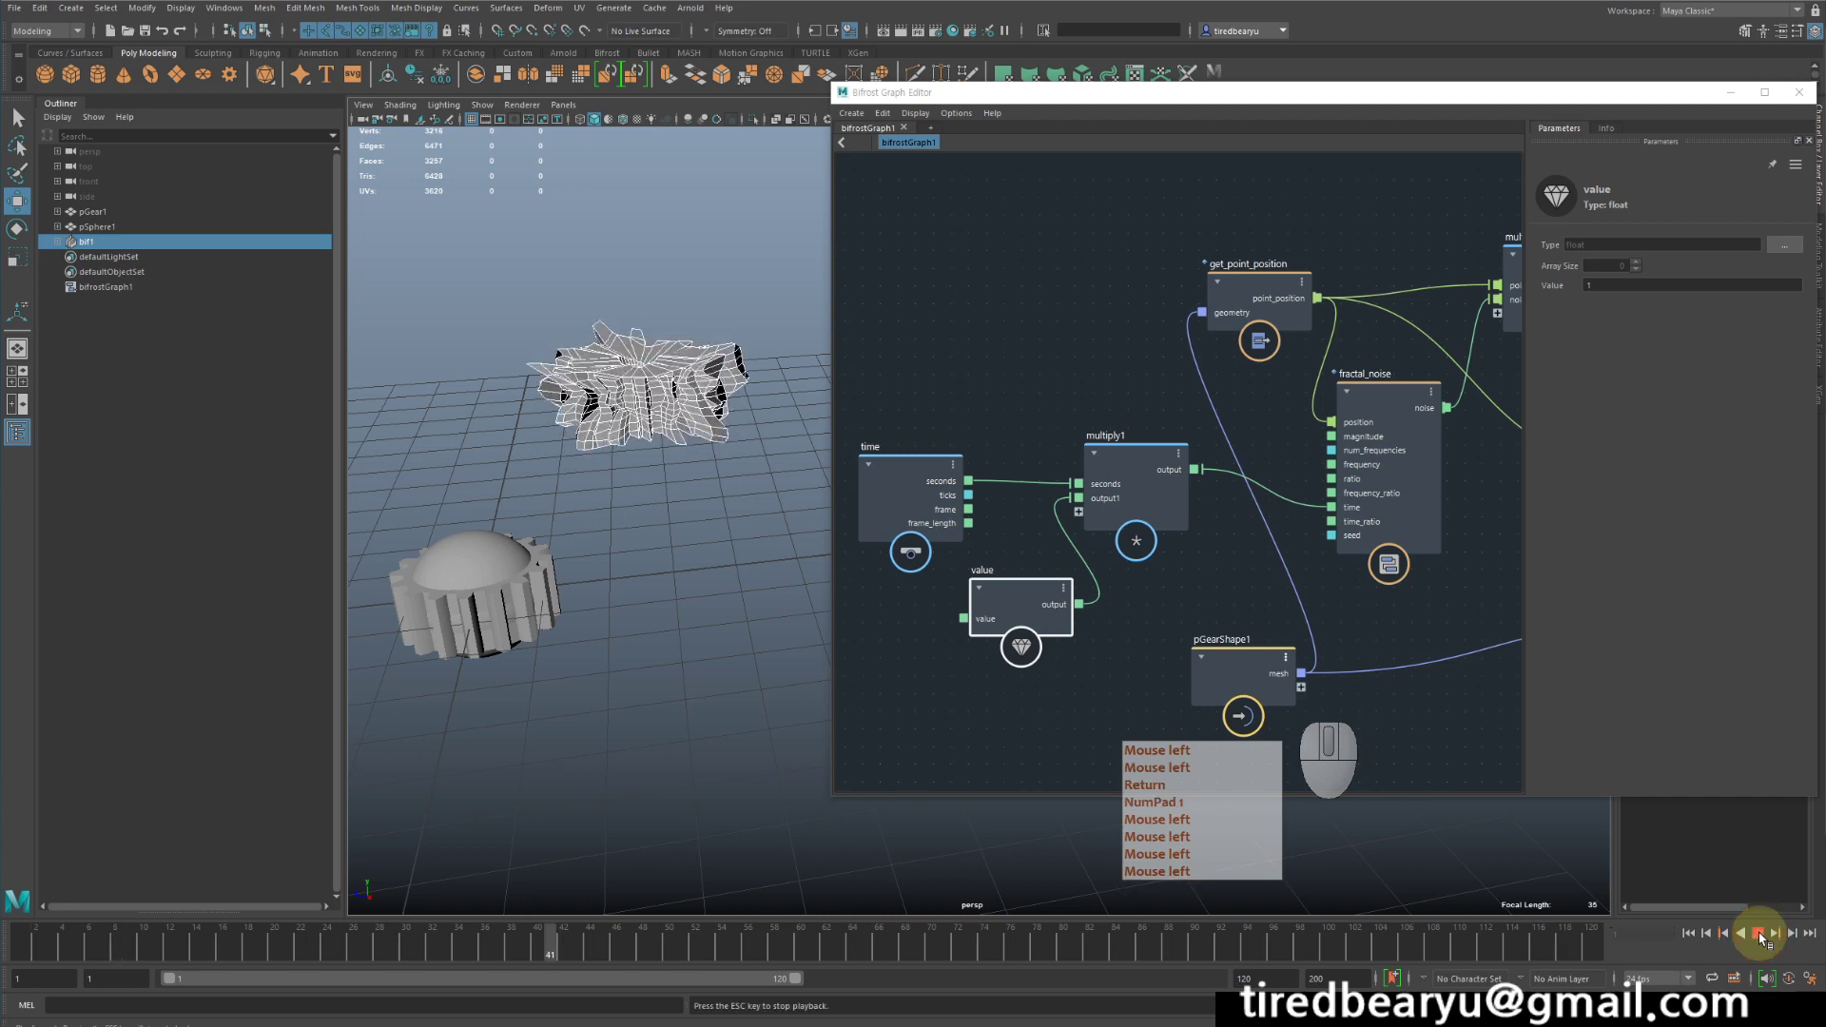
- Set the value node to 0.1 to slow the noise, and play the animation from the first frame
click(1652, 286)
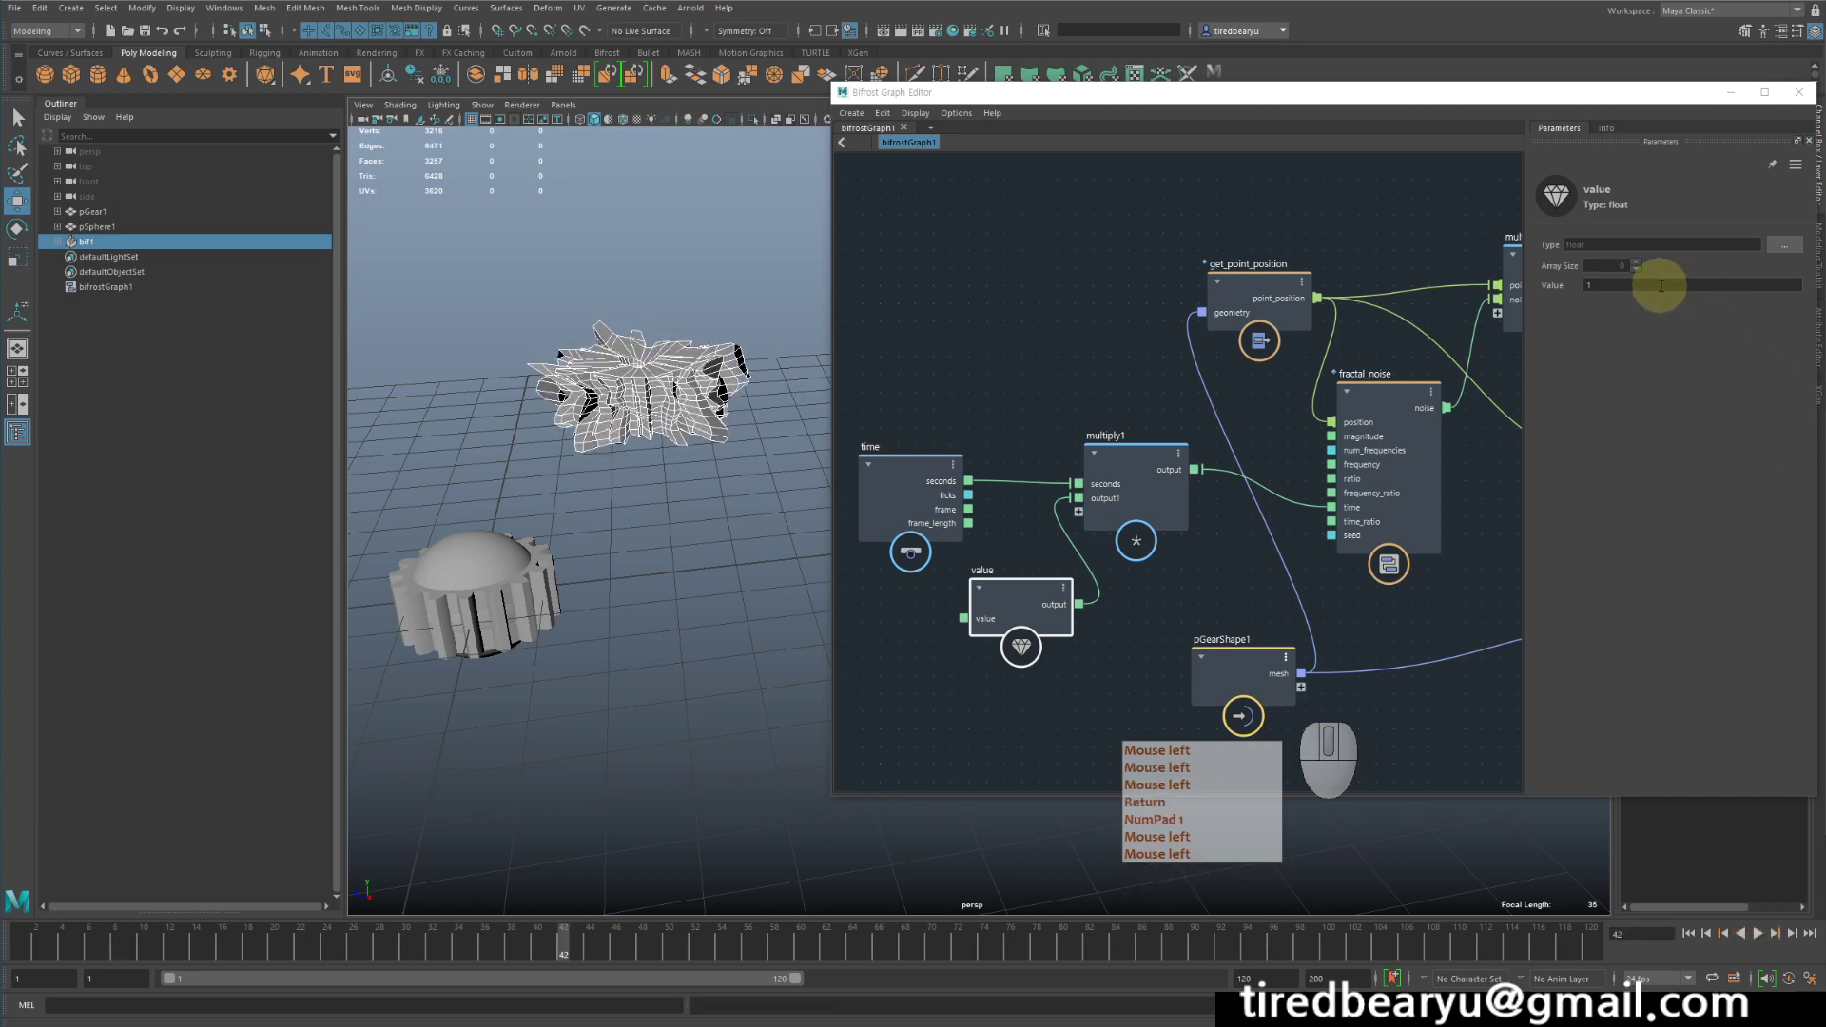
text(0.1)
key(Return)
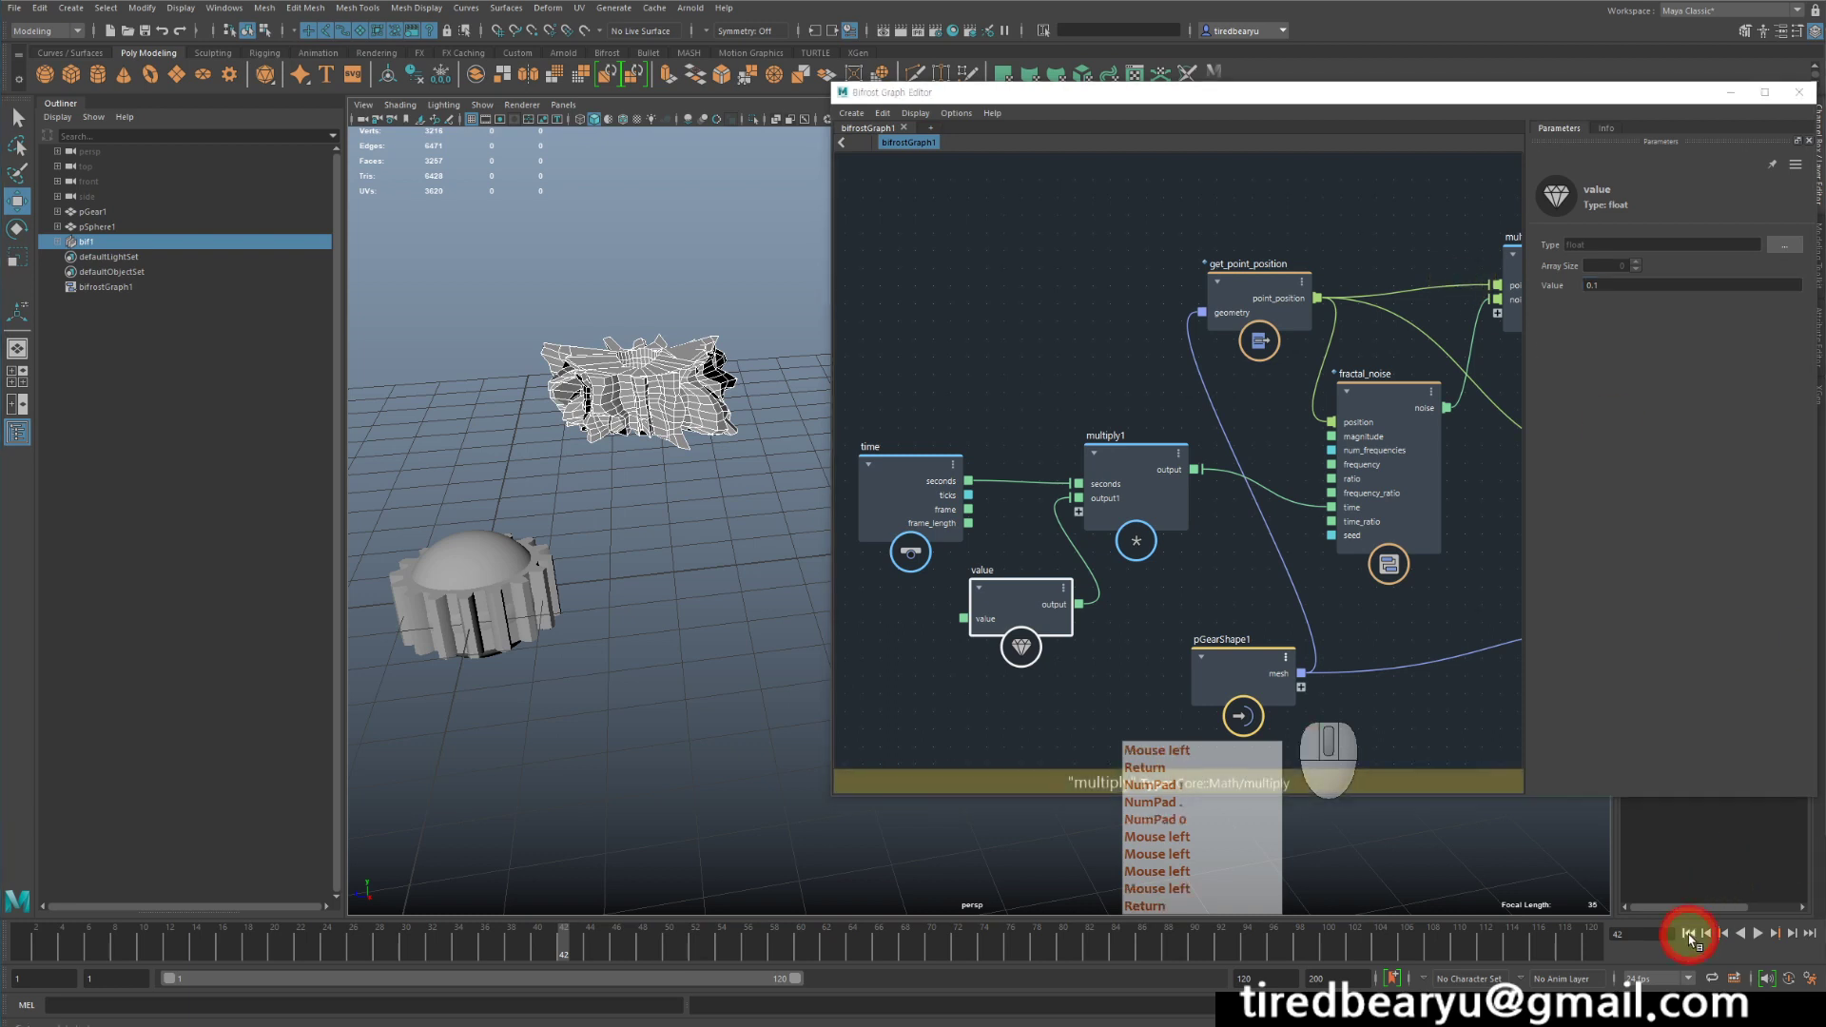
click(1774, 936)
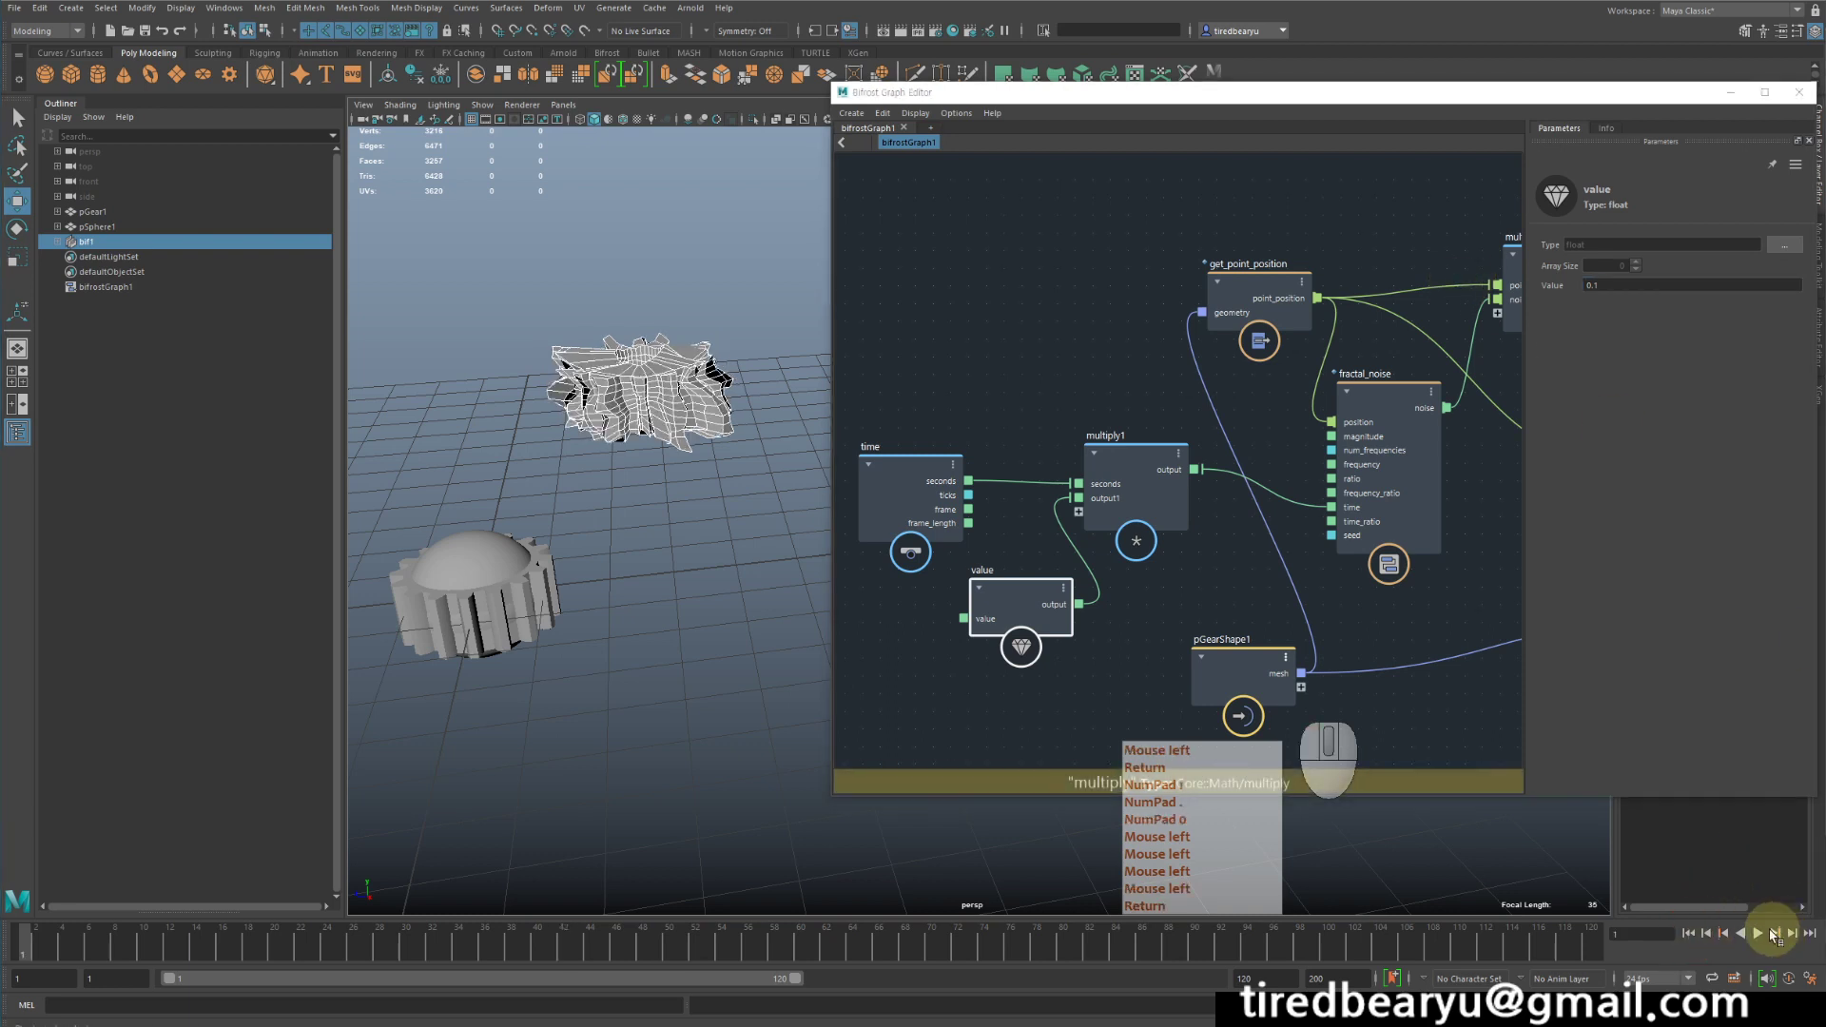
click(1759, 935)
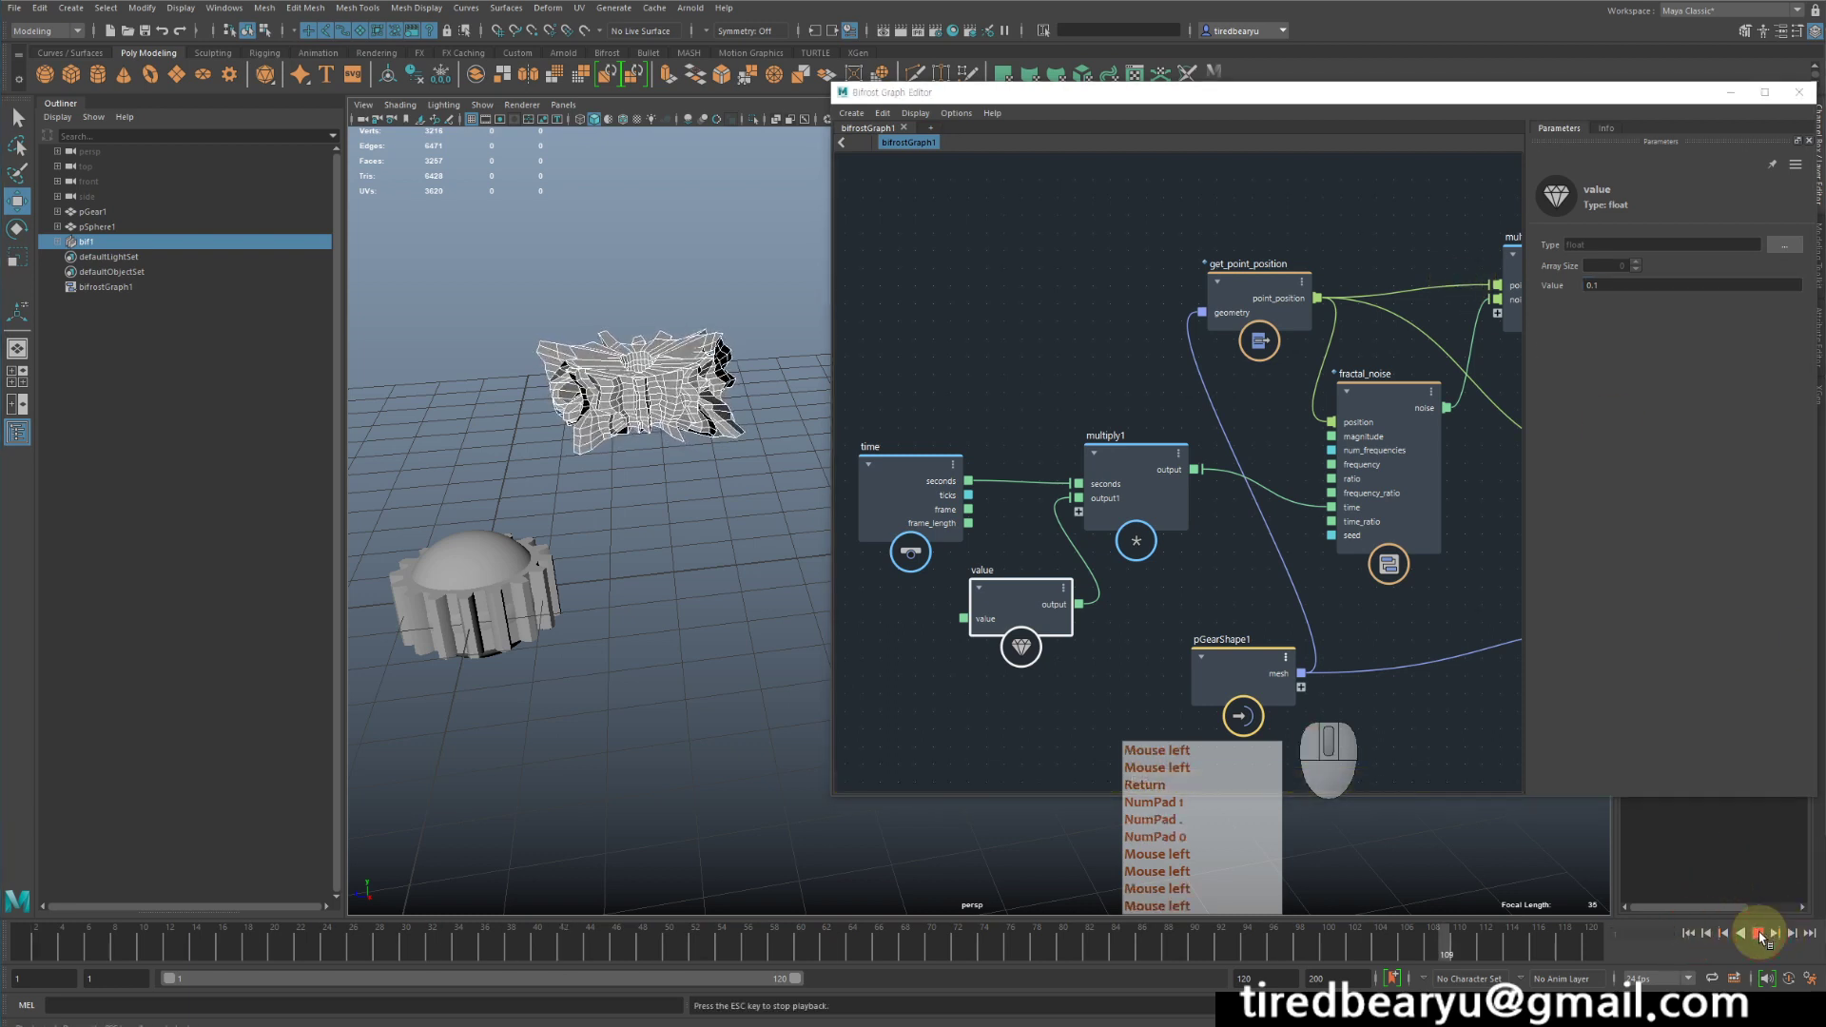
click(1760, 936)
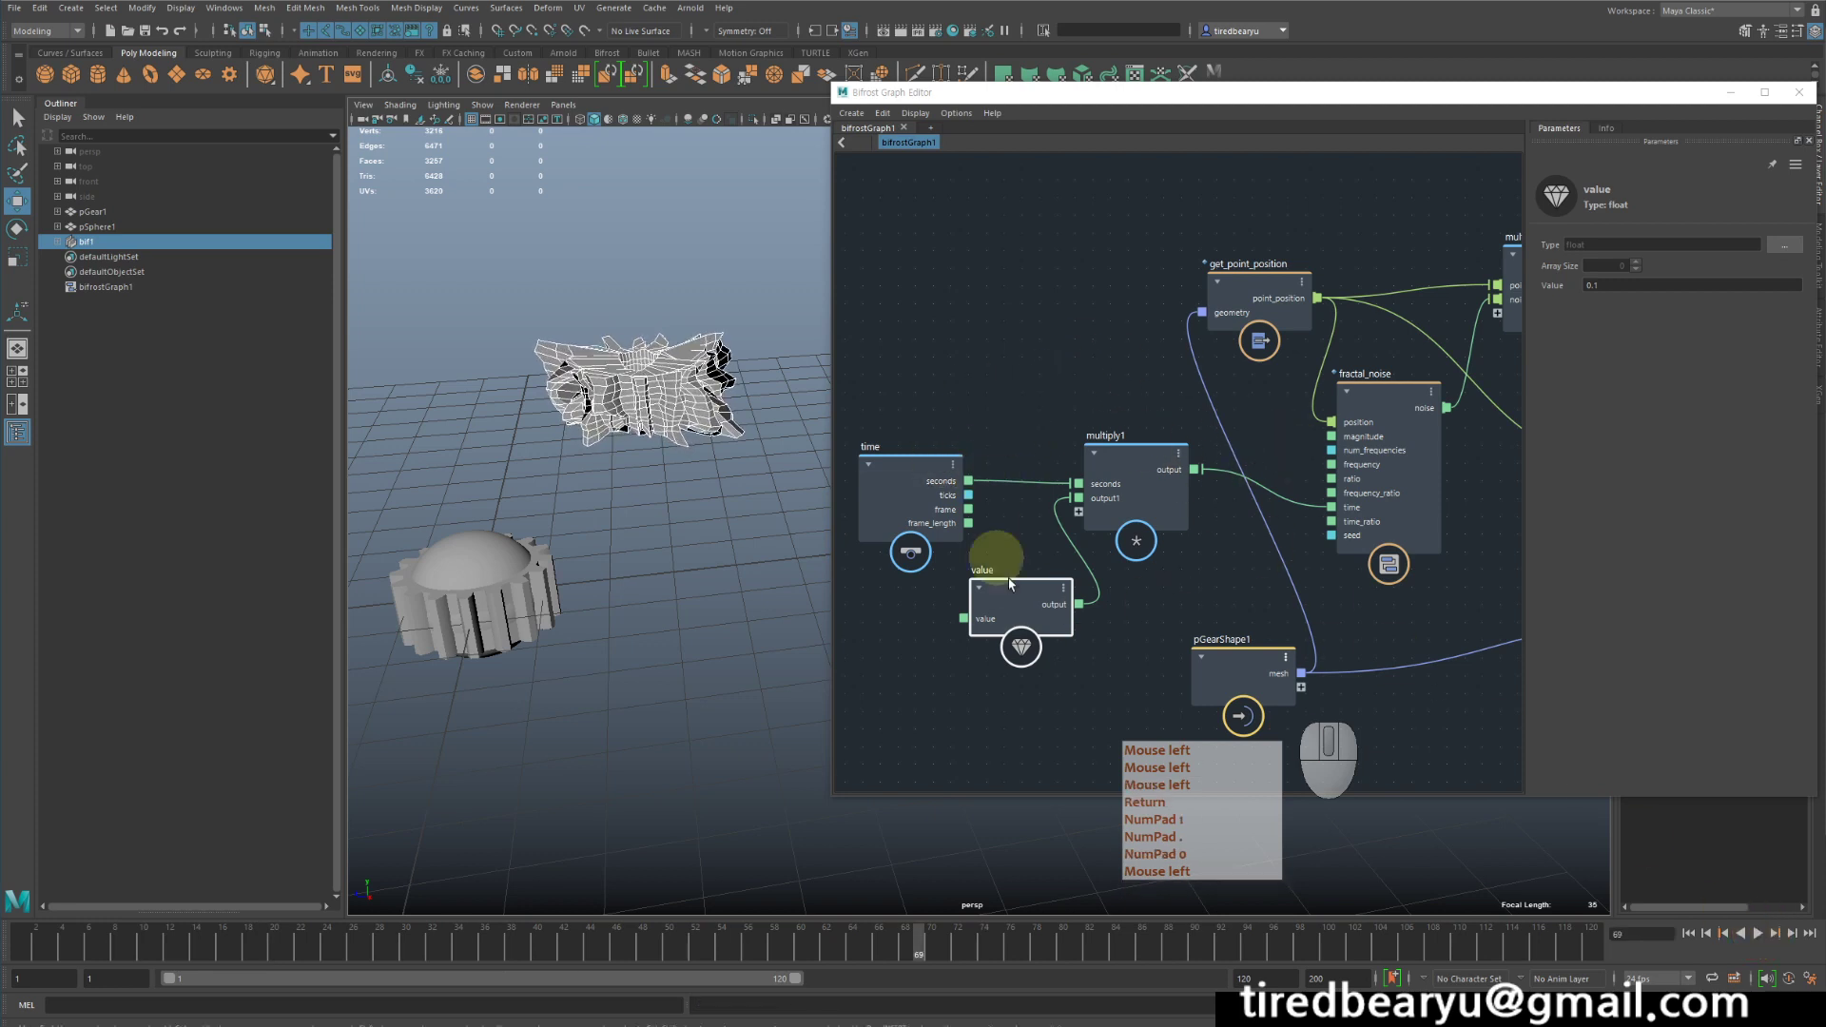
- Reposition the output node close to set_point_position at the end of the graph
scroll(1296, 571, down, 2)
middle_drag(1541, 598, 1328, 525)
middle_drag(1435, 558, 1389, 590)
click(1400, 590)
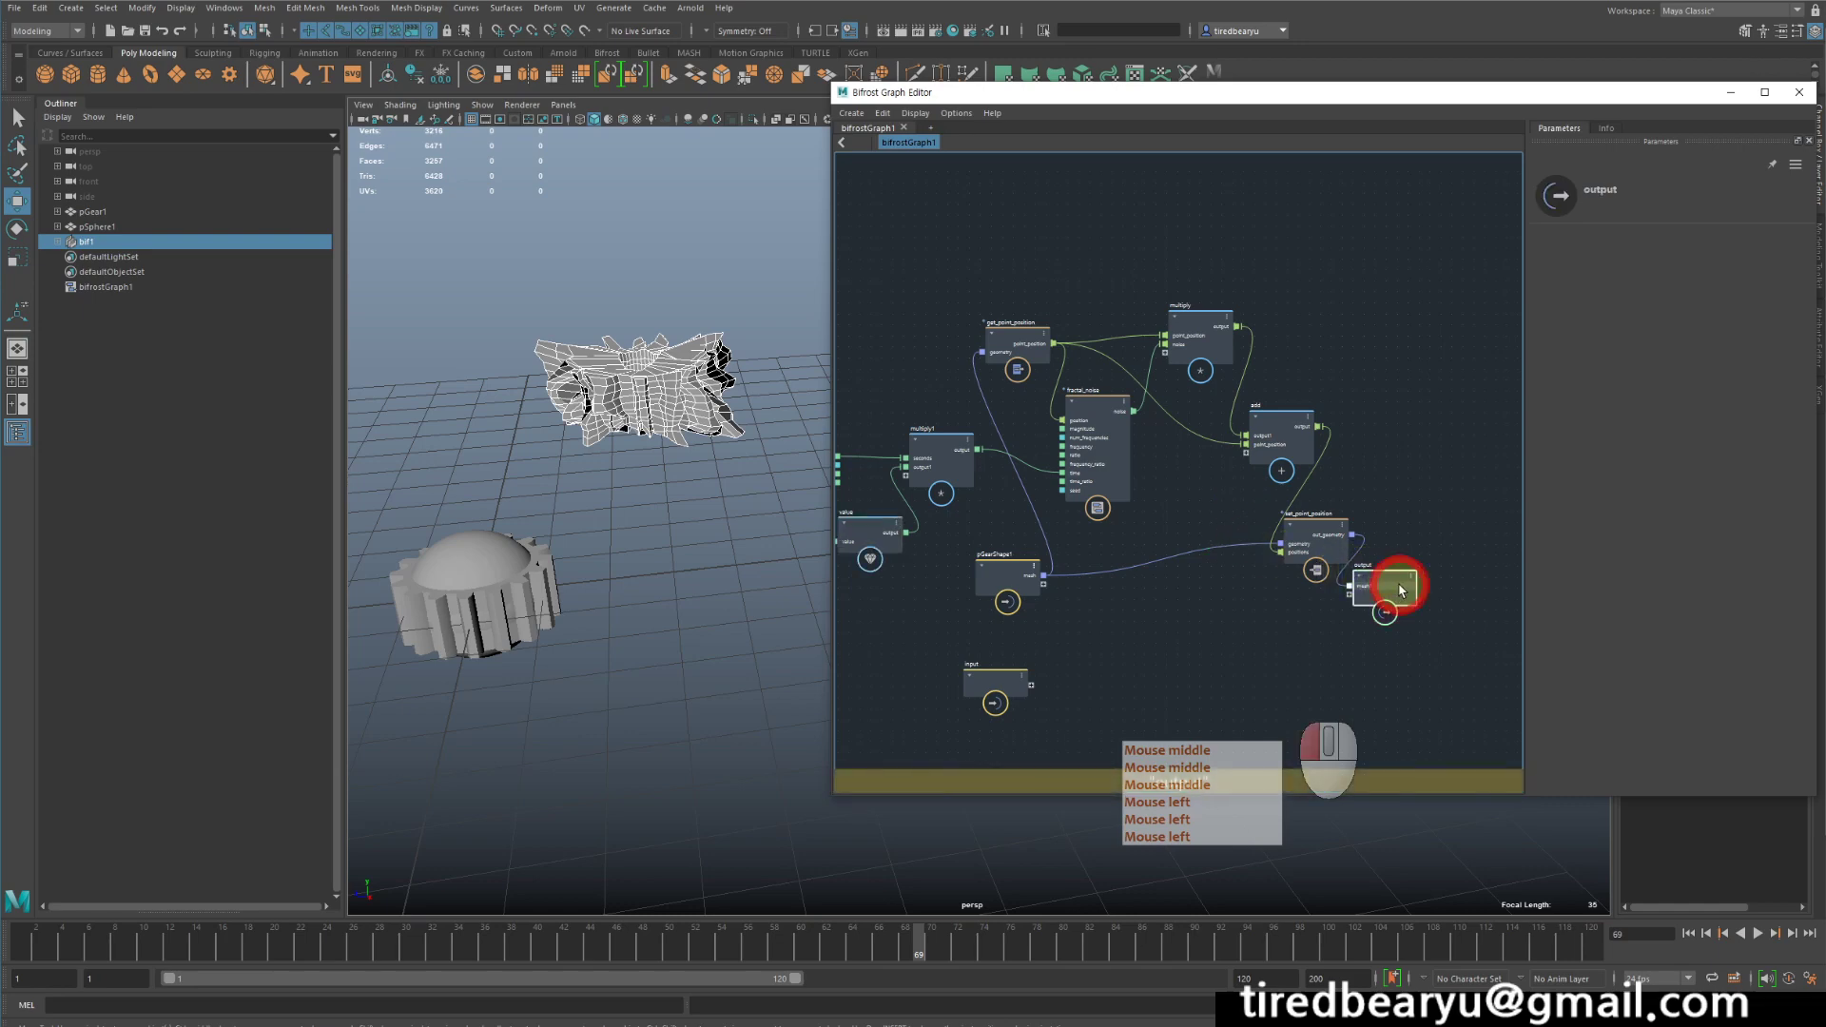
- Spread the set_point_position and output nodes further apart at the end of the graph and play the animation
drag(1400, 590, 1476, 593)
drag(1309, 525, 1391, 470)
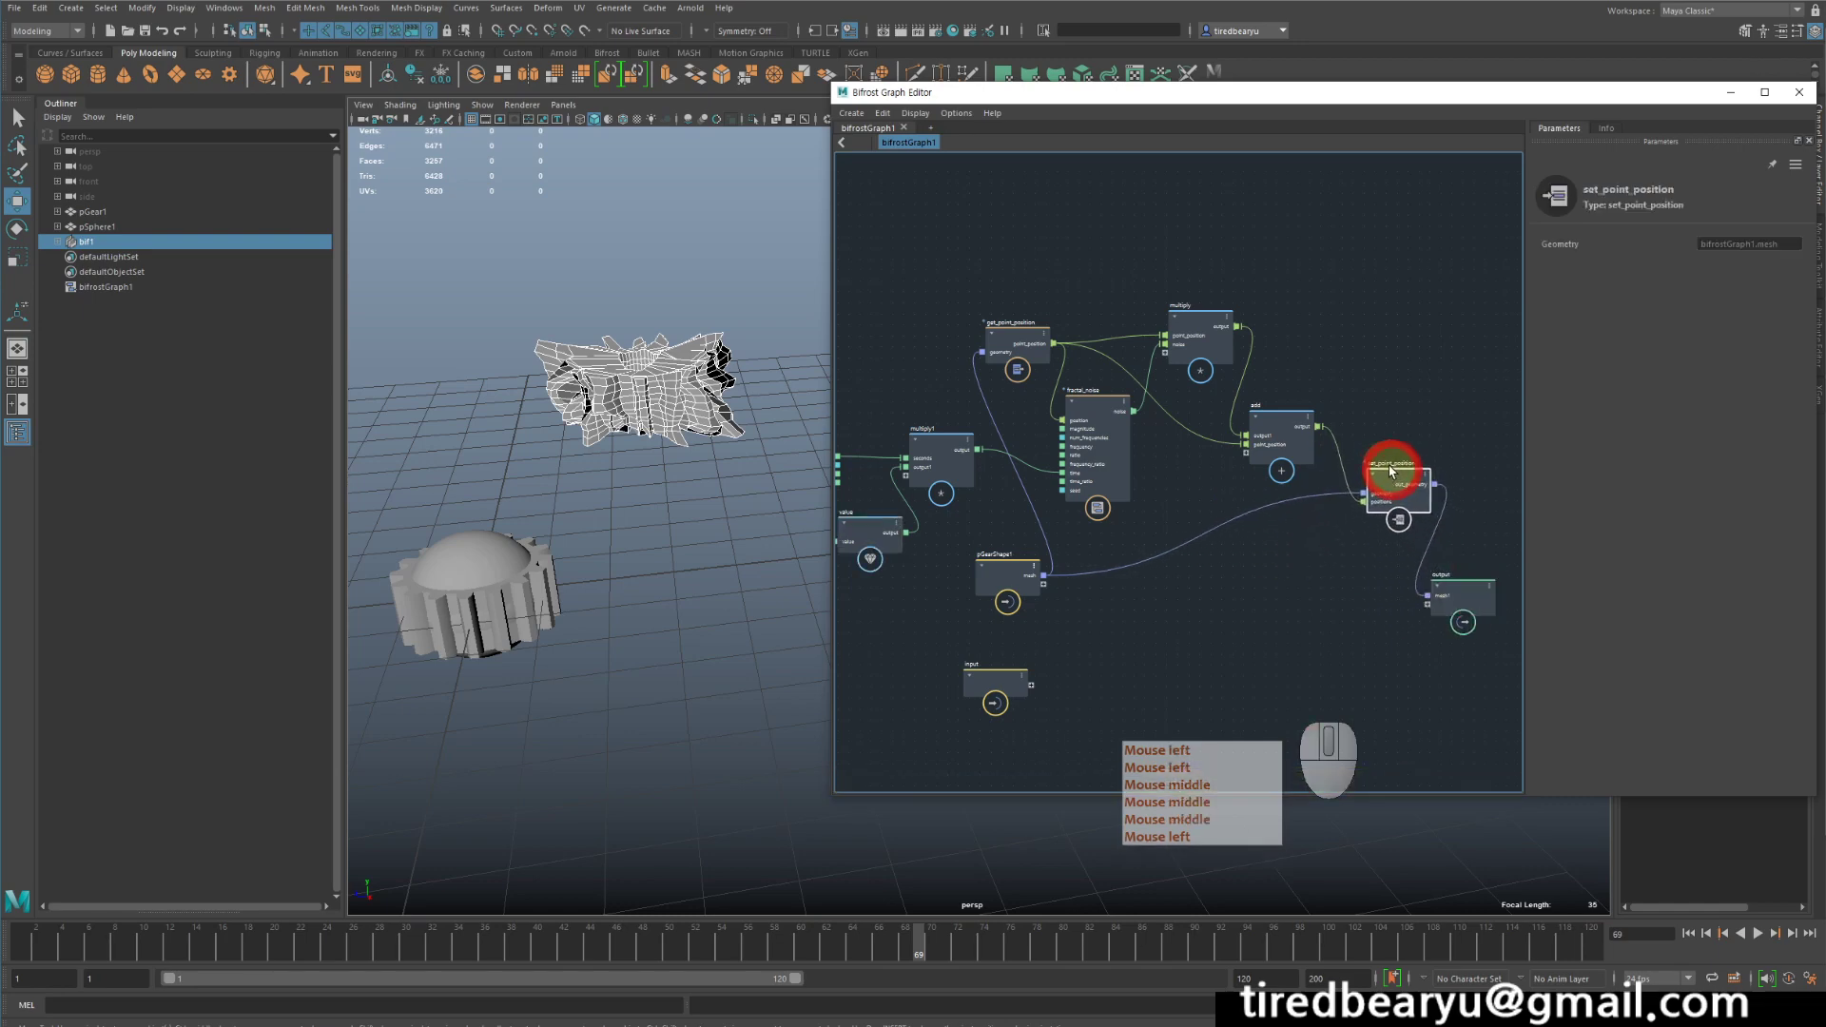
click(1758, 933)
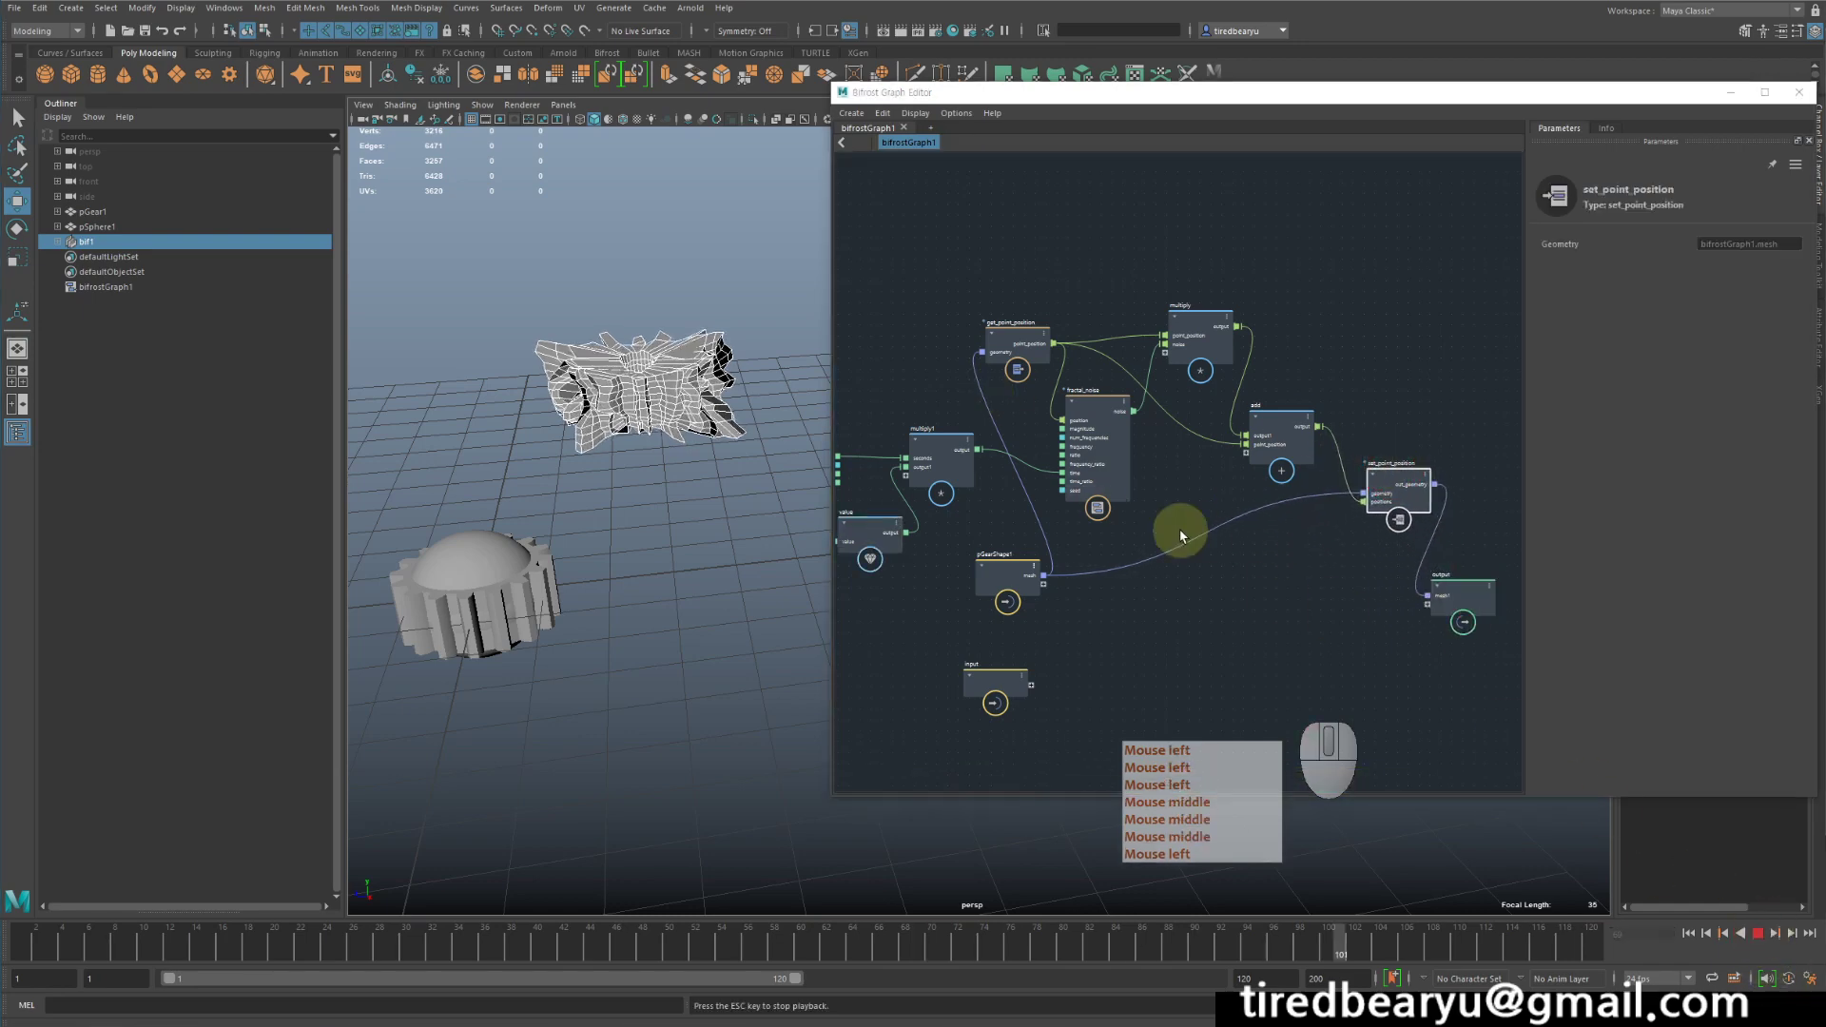
- Extend the end of the timeline playback range to frame 200
alt+middle_drag(1180, 529, 1284, 510)
alt+click(1288, 523)
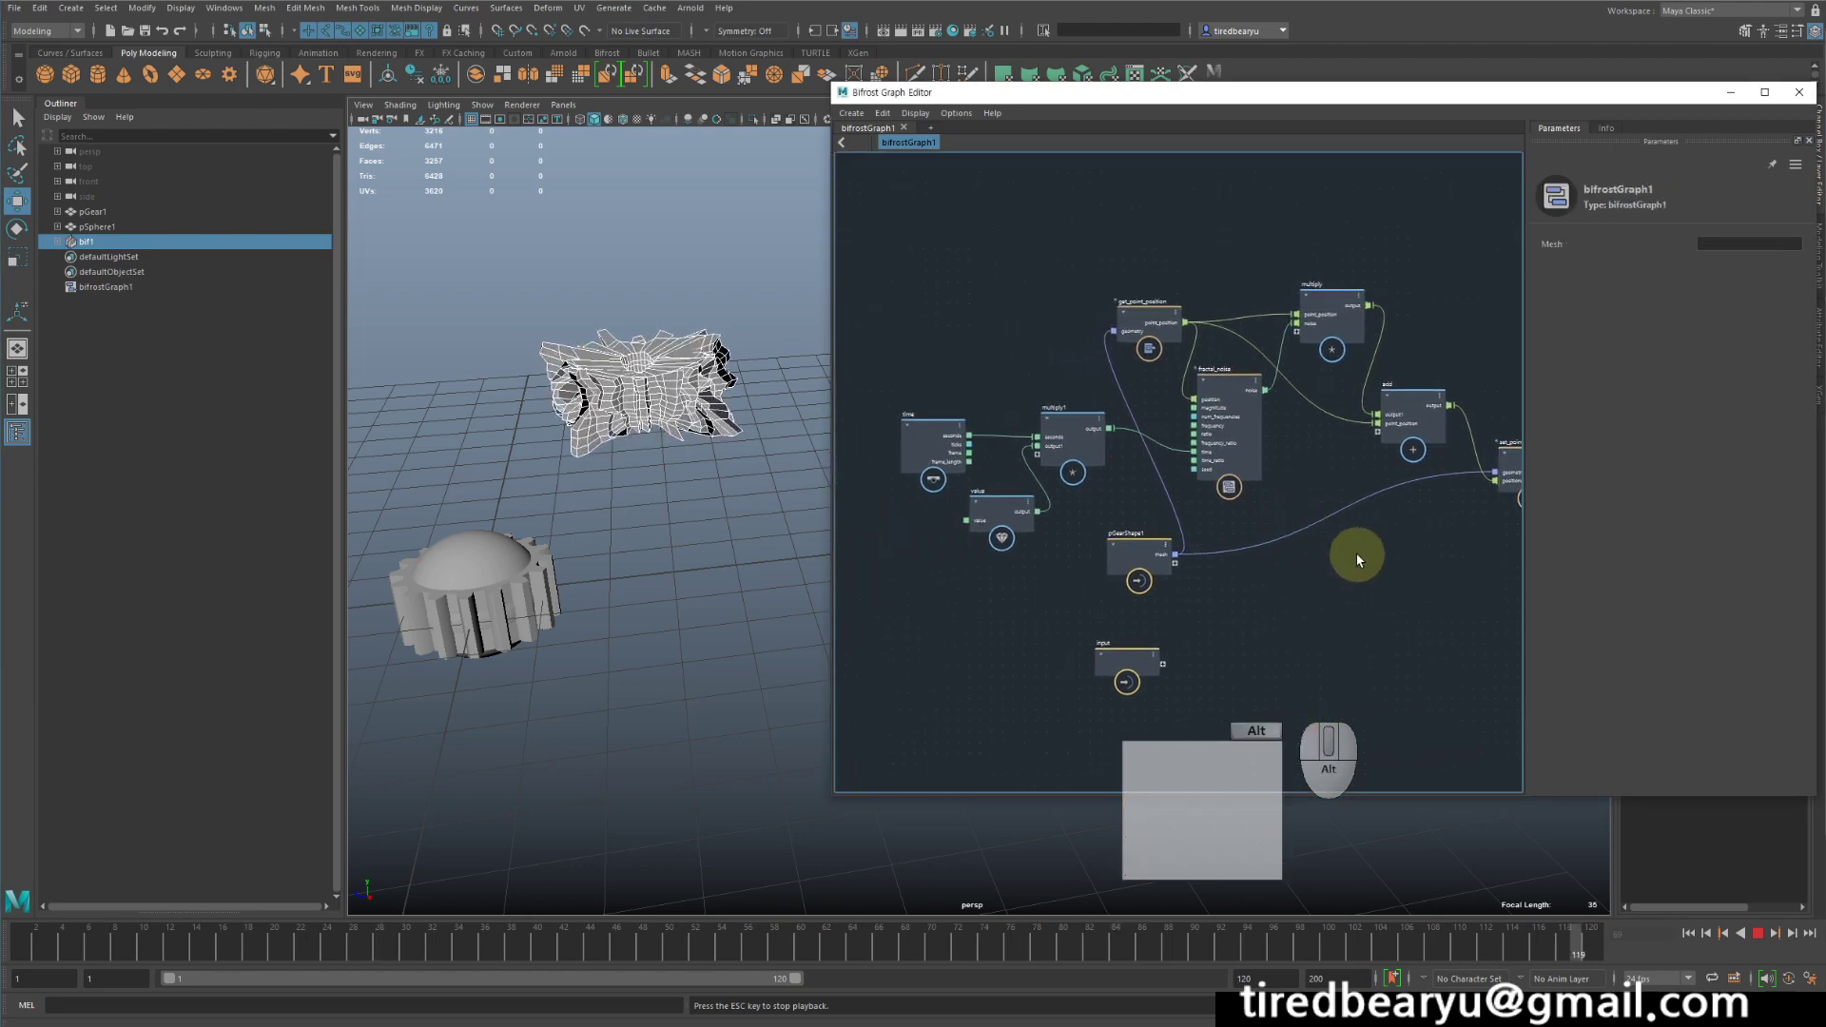
alt+click(1366, 581)
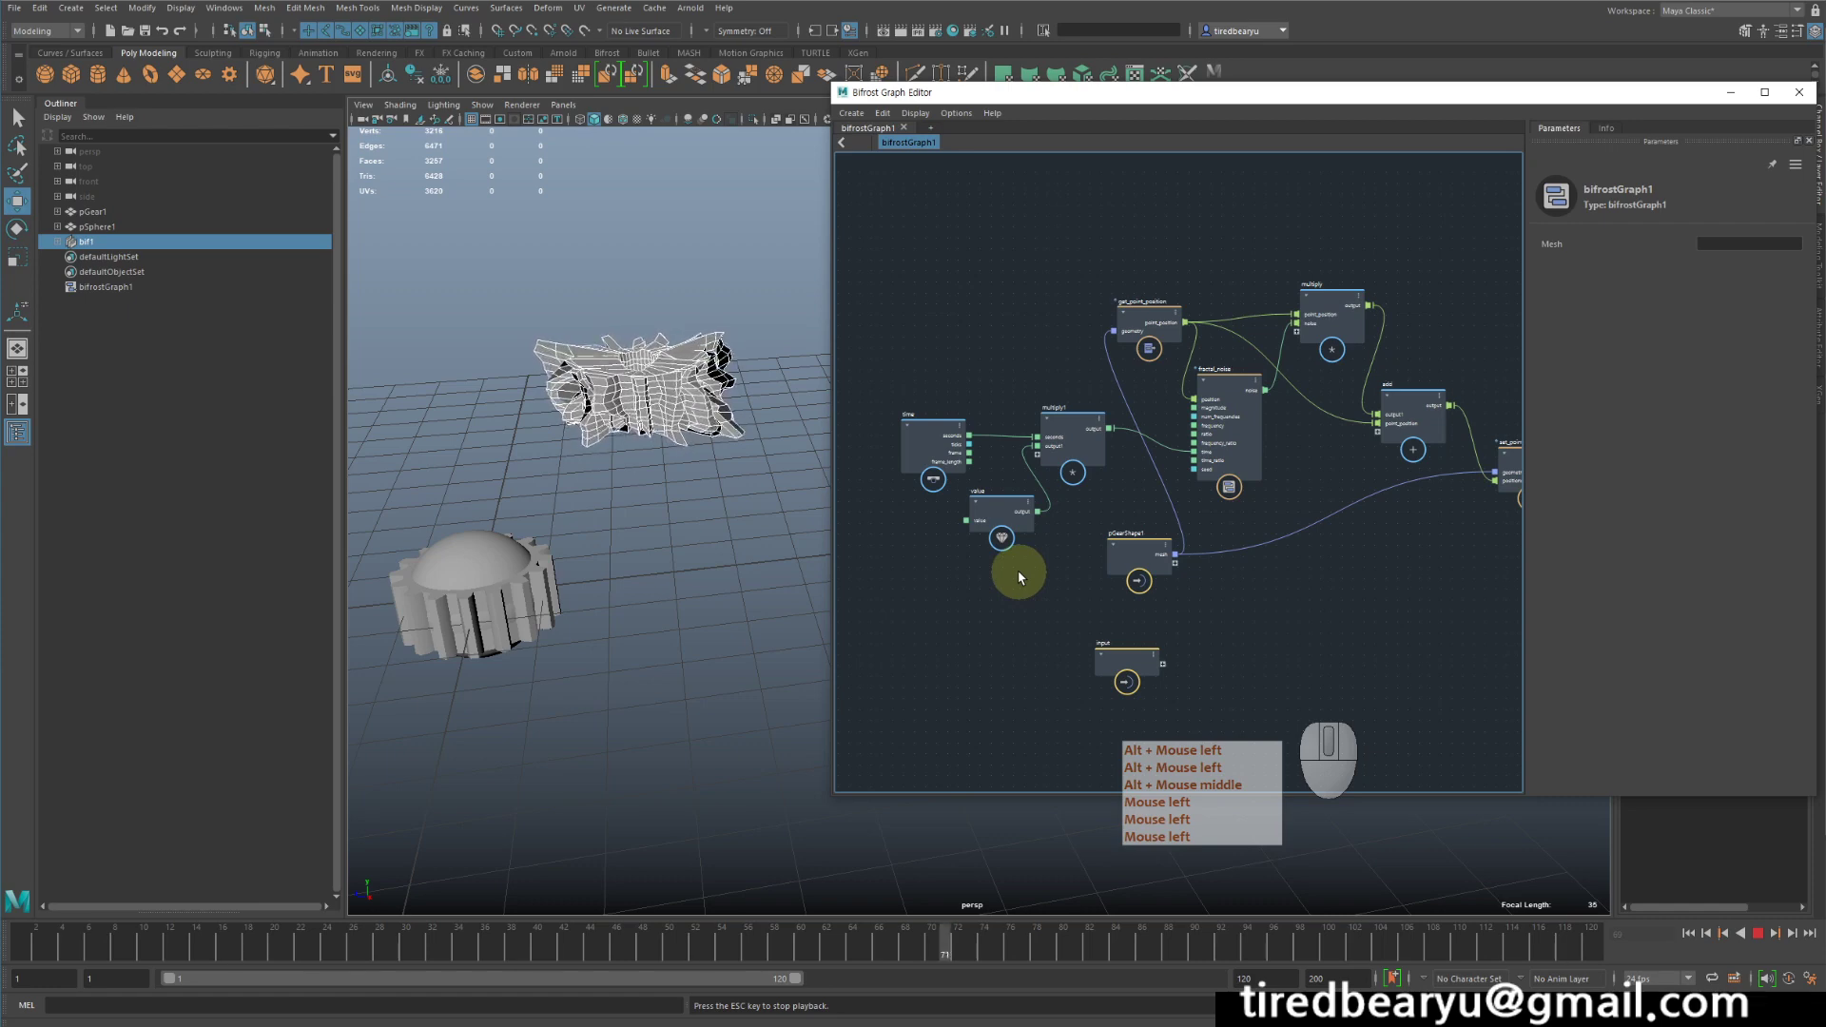
double_click(727, 977)
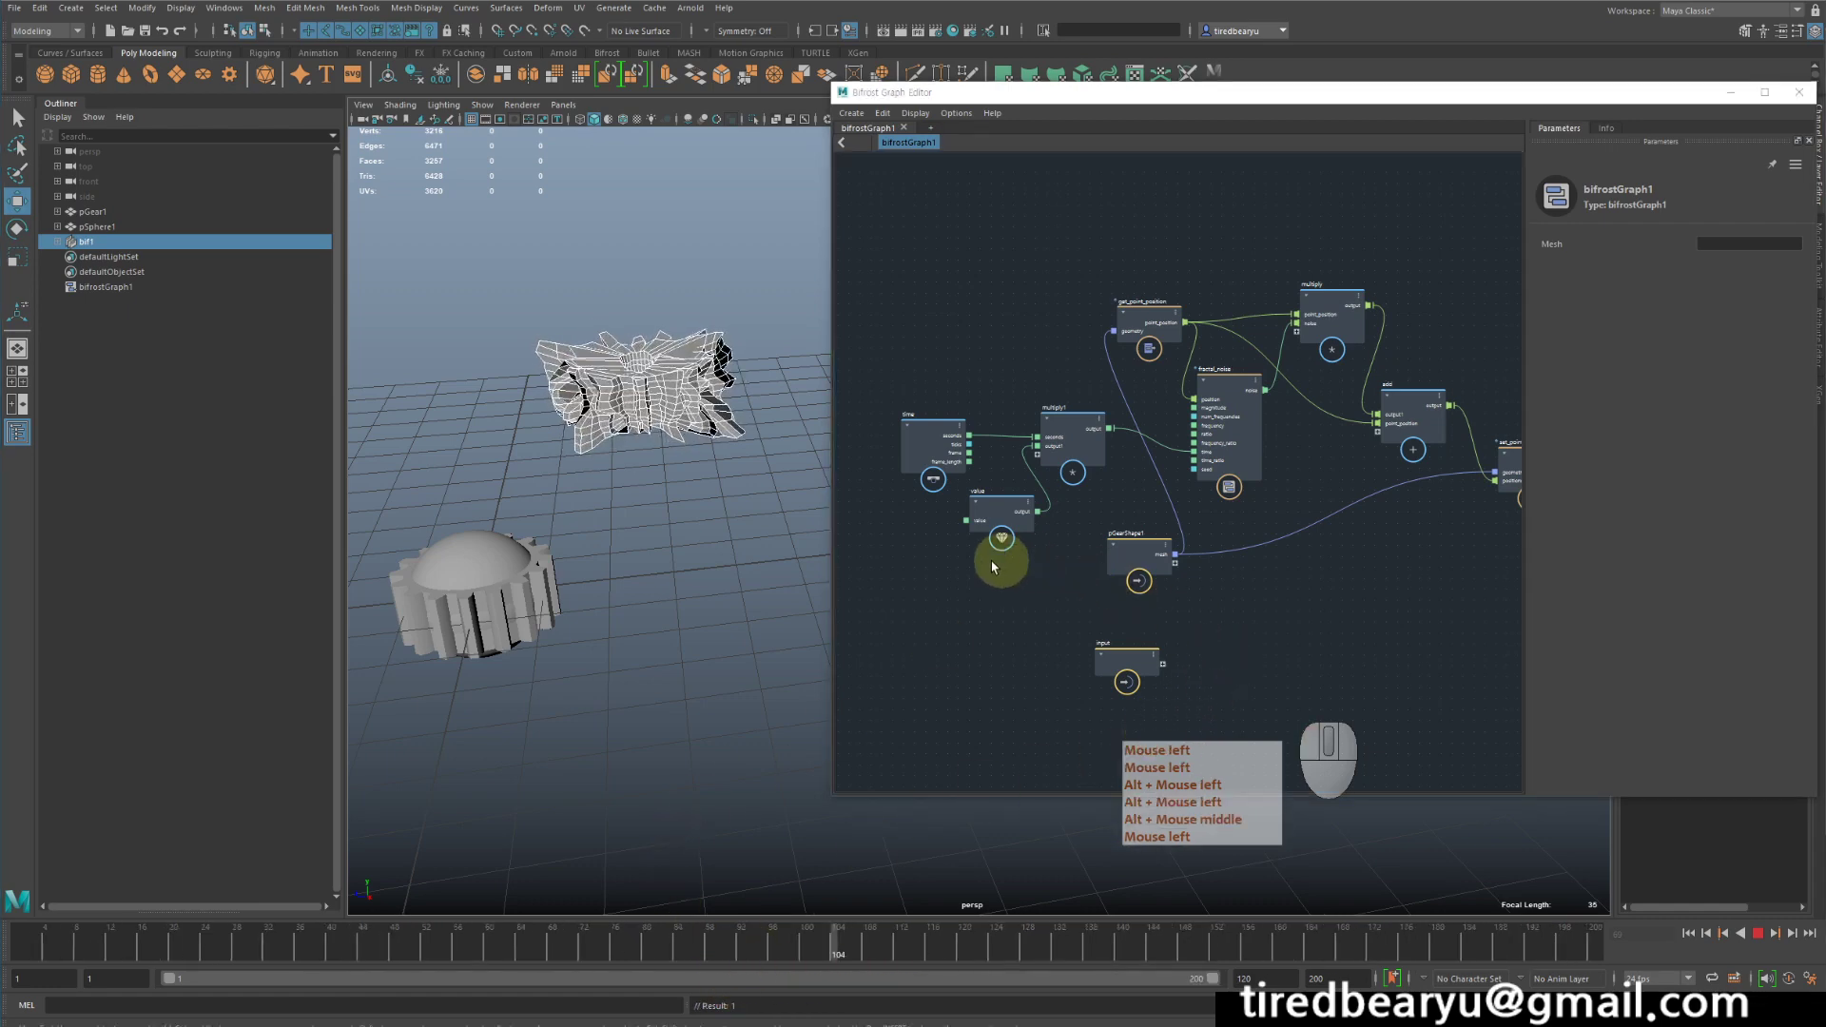
- Shift pGearShape1 slightly, add pSphere1 from the Outliner as a mesh input node below it, and stop playback
middle_drag(977, 568, 1077, 551)
scroll(1170, 586, up, 3)
click(1227, 512)
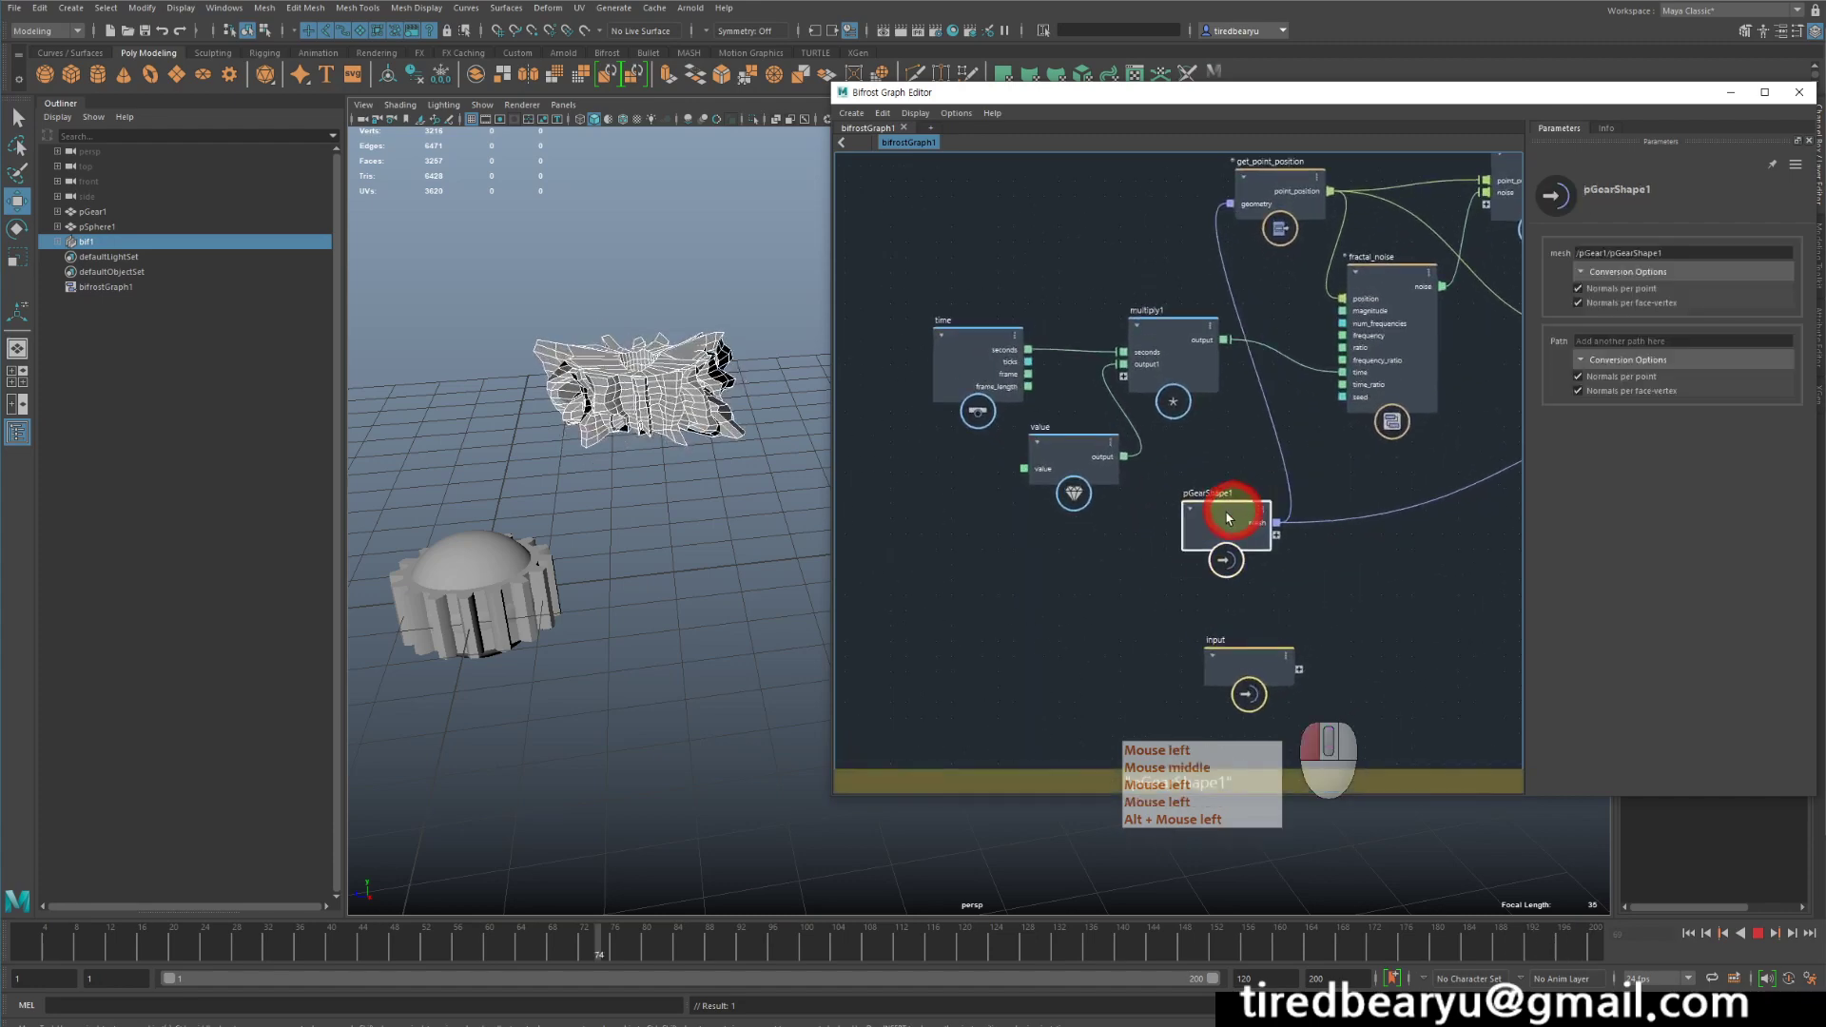
drag(1227, 519, 1165, 547)
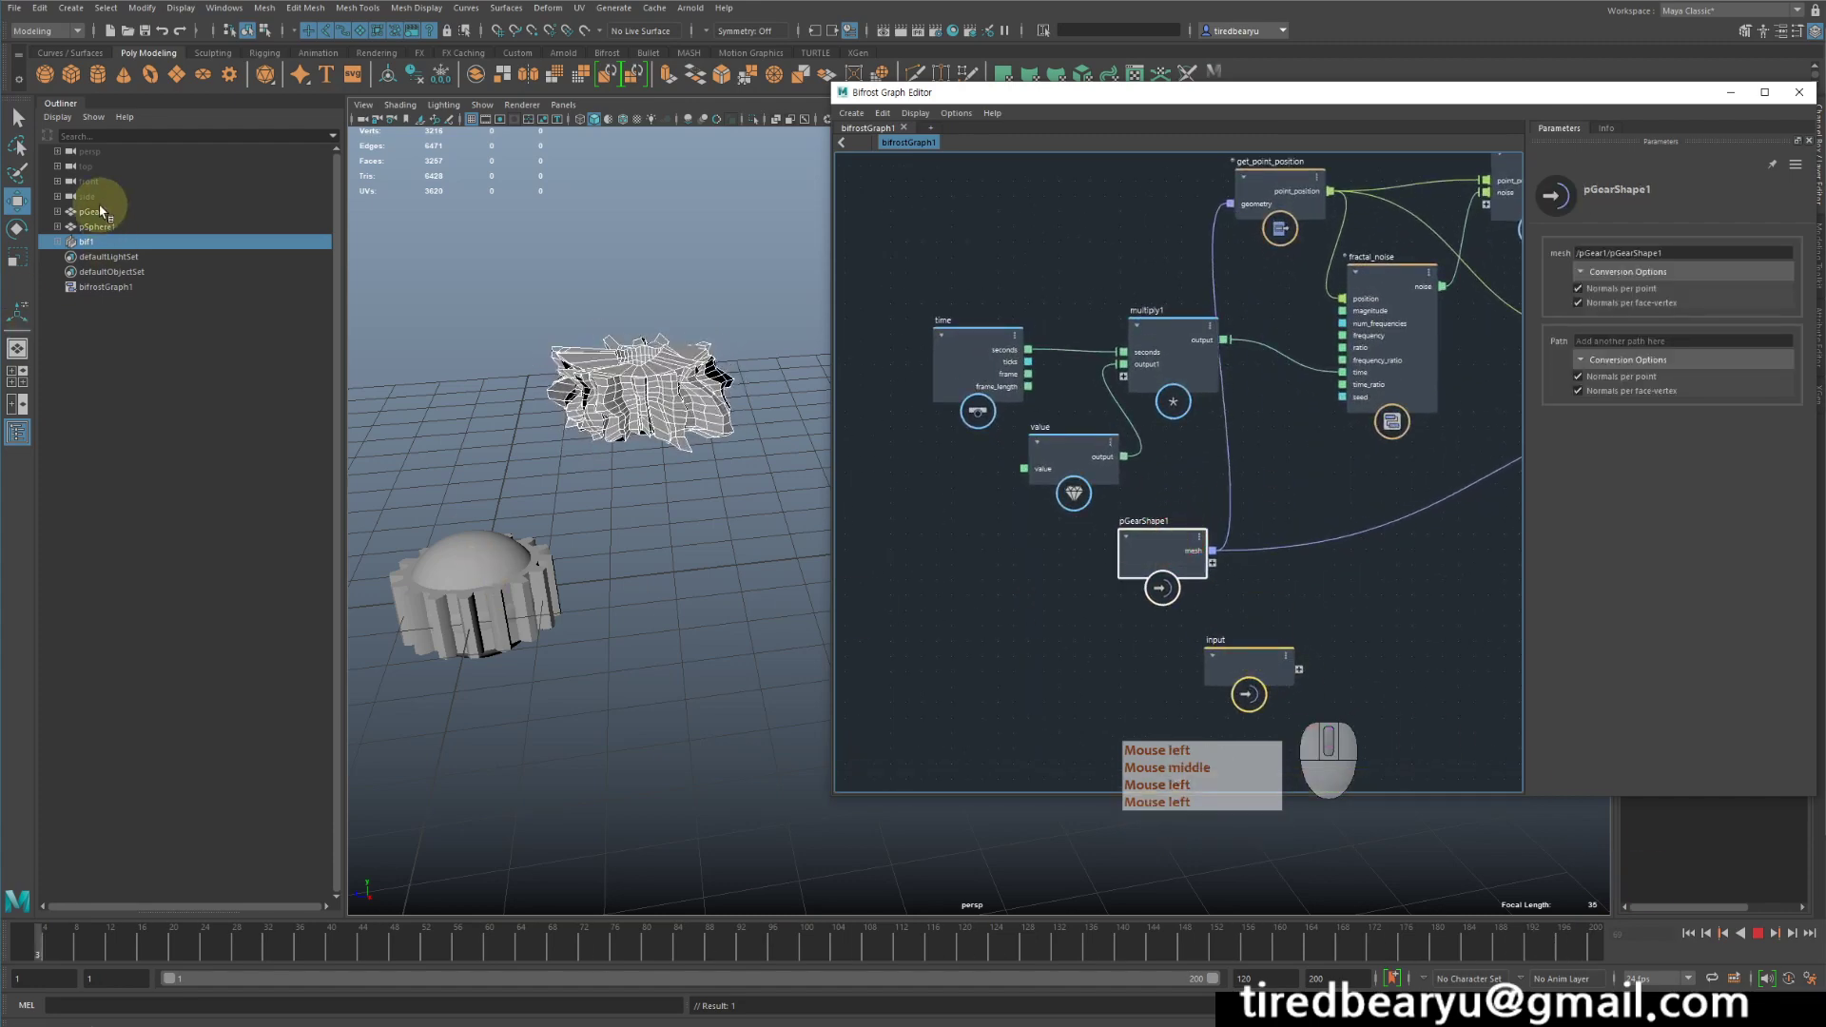
middle_drag(93, 224, 1065, 615)
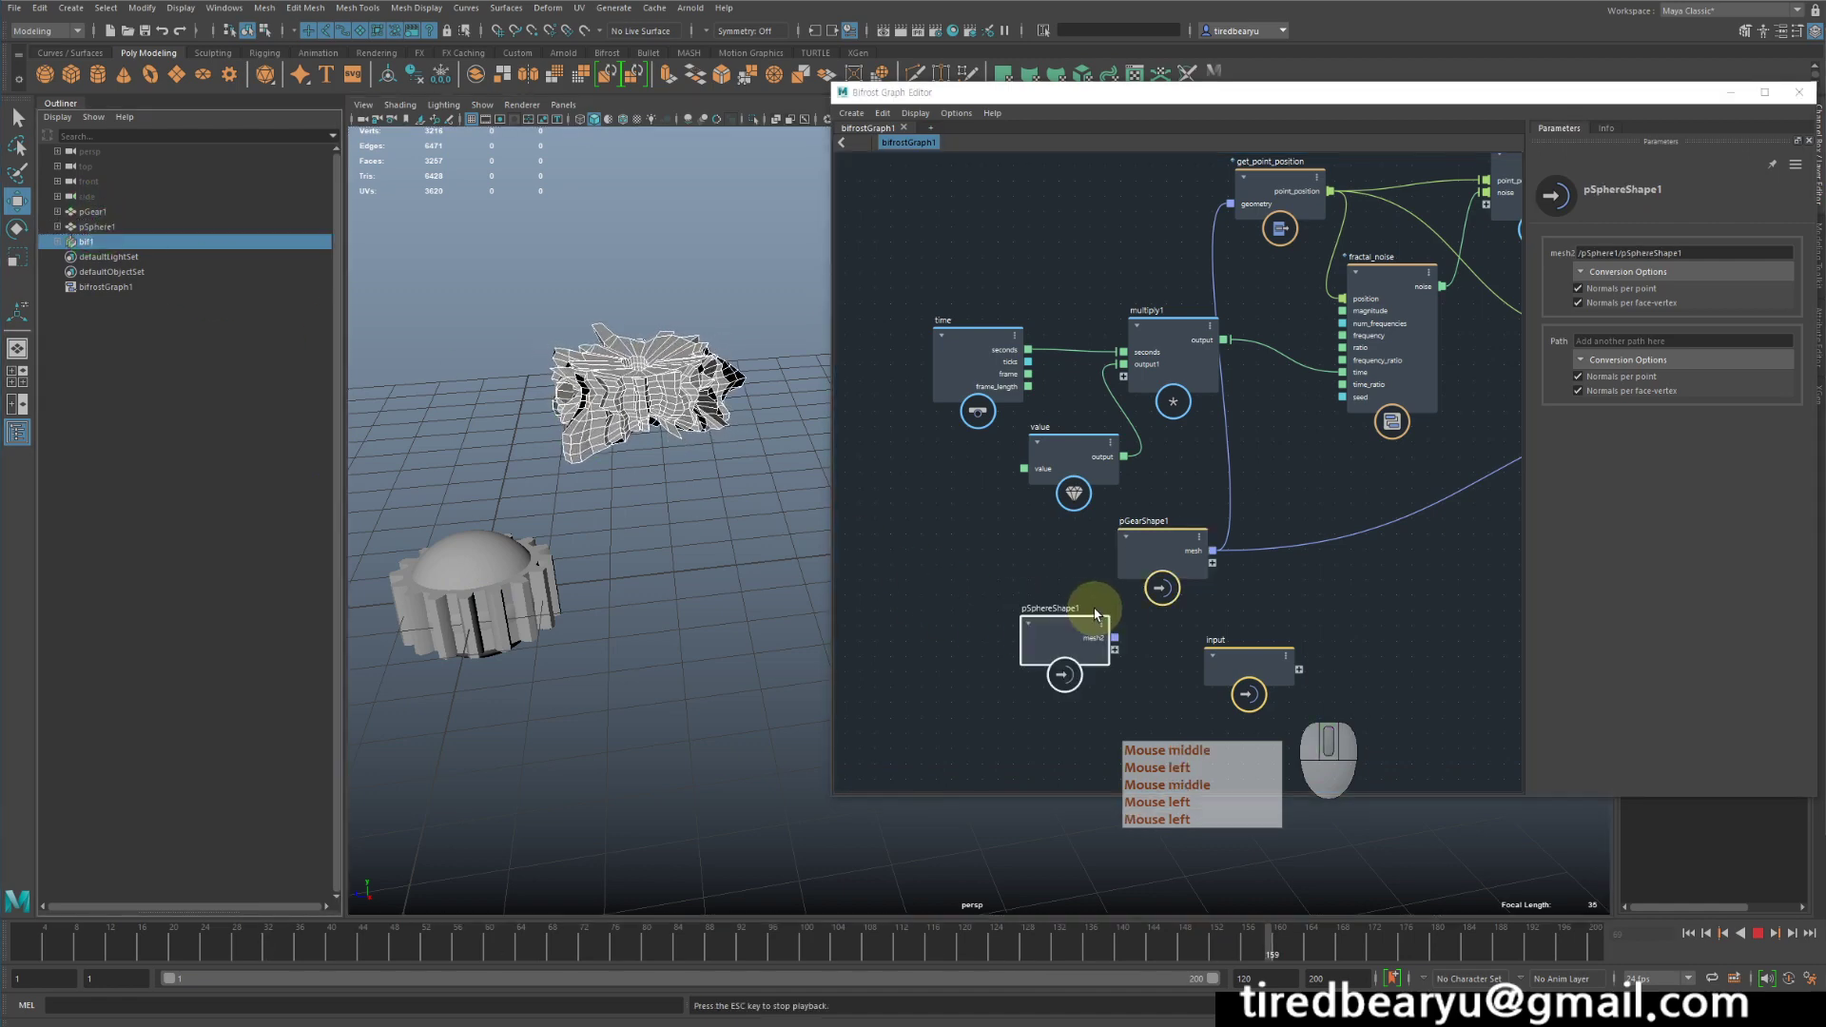
click(1758, 933)
- Arrange the pGearShape1 and pSphereShape1 nodes one above the other at the start of the graph
drag(1144, 537, 914, 549)
middle_drag(1308, 604, 1270, 694)
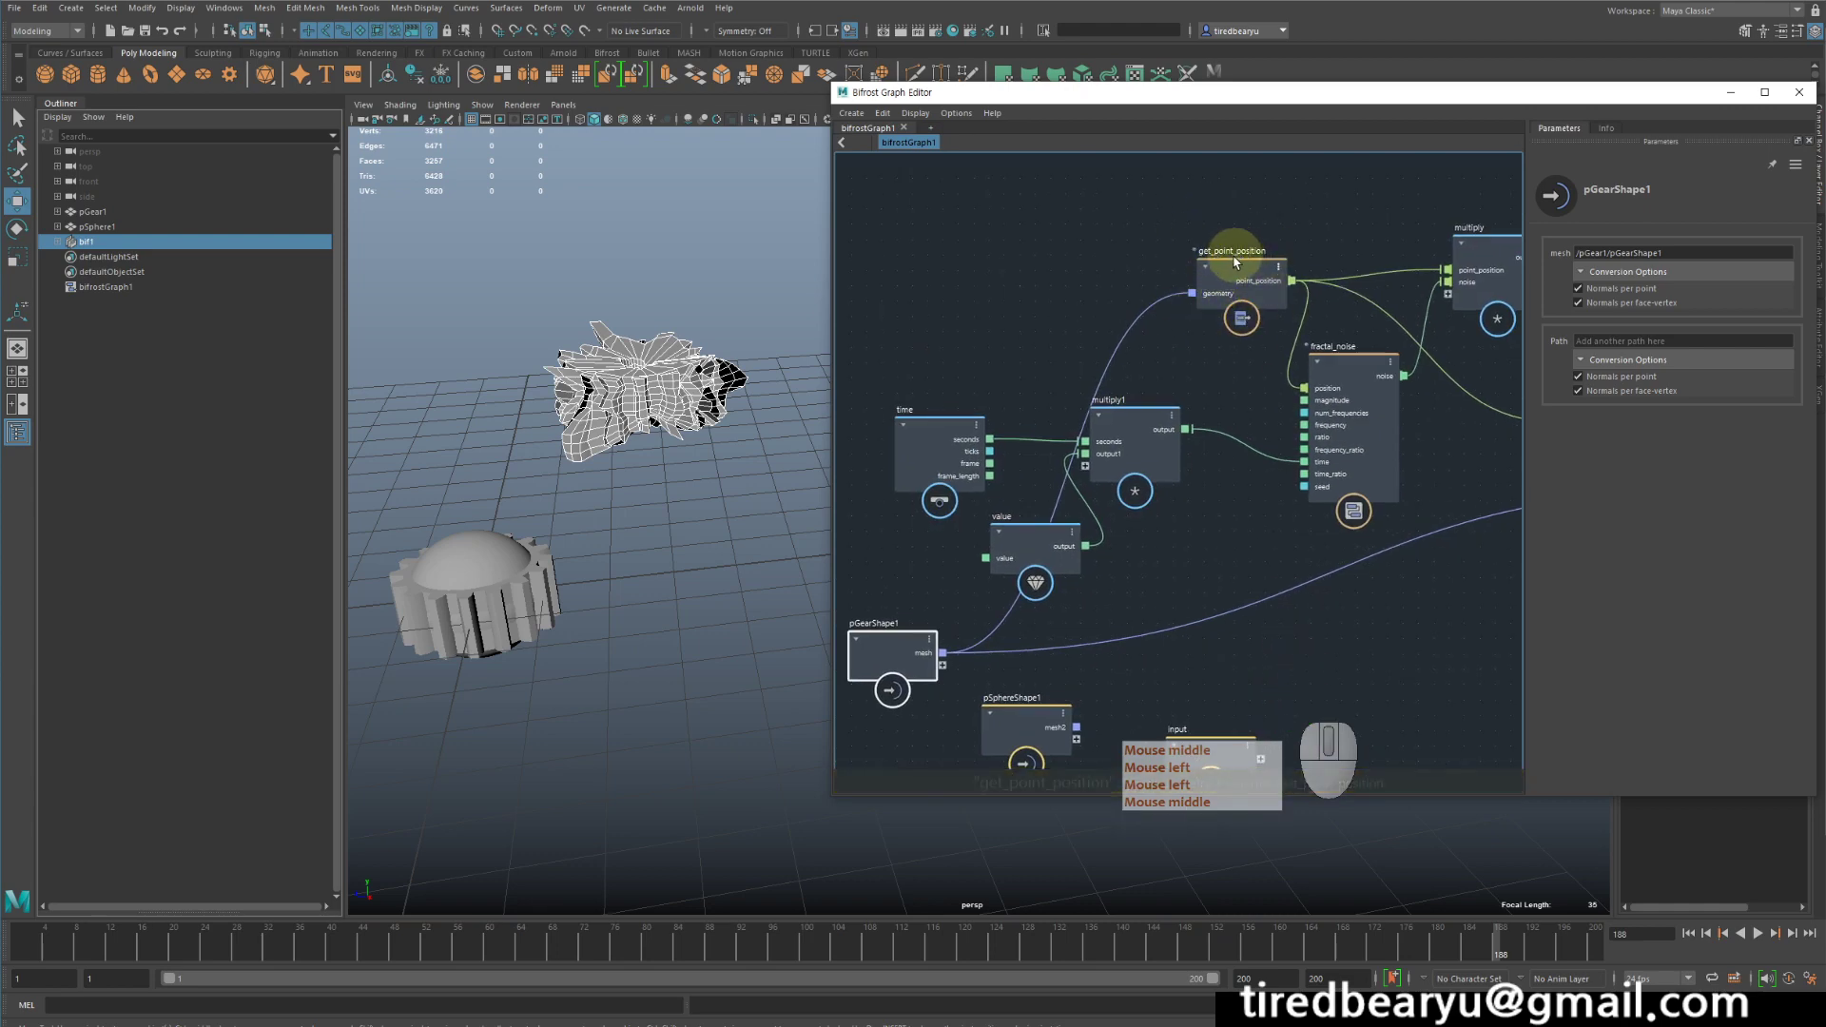
middle_drag(1277, 583, 1203, 510)
middle_drag(1346, 544, 1069, 534)
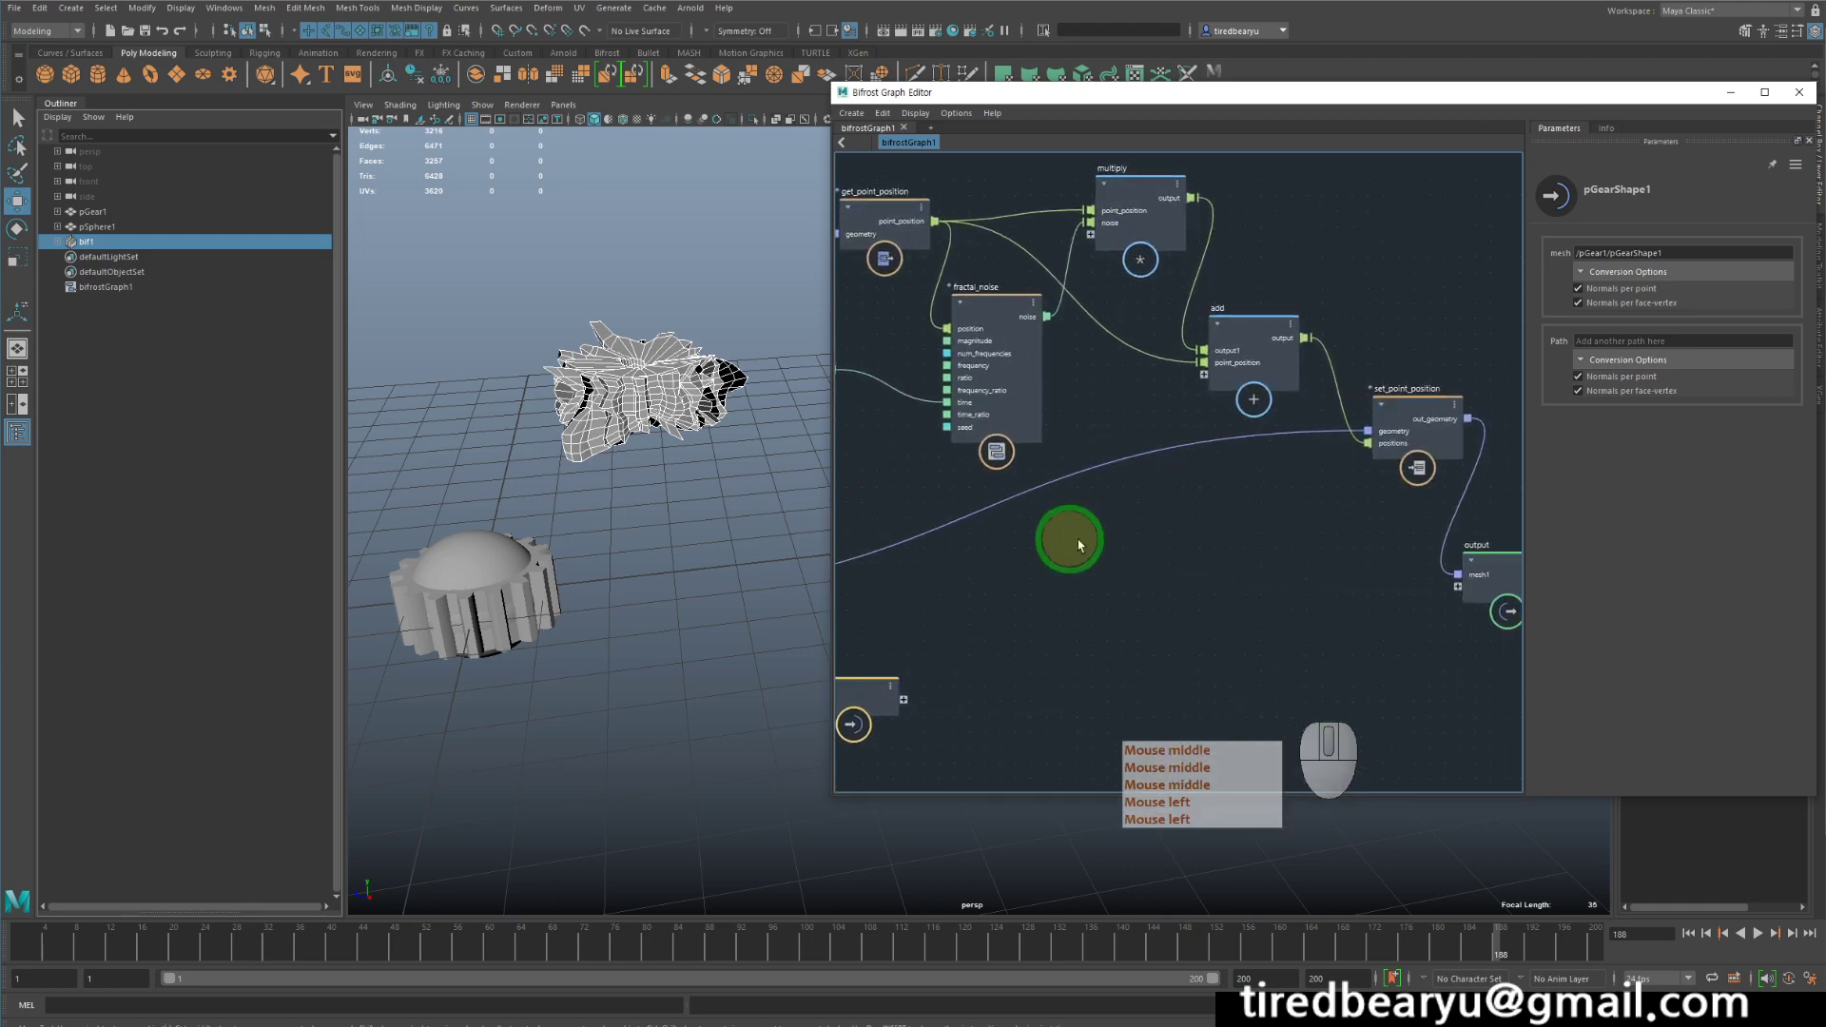
middle_drag(1408, 547, 1329, 514)
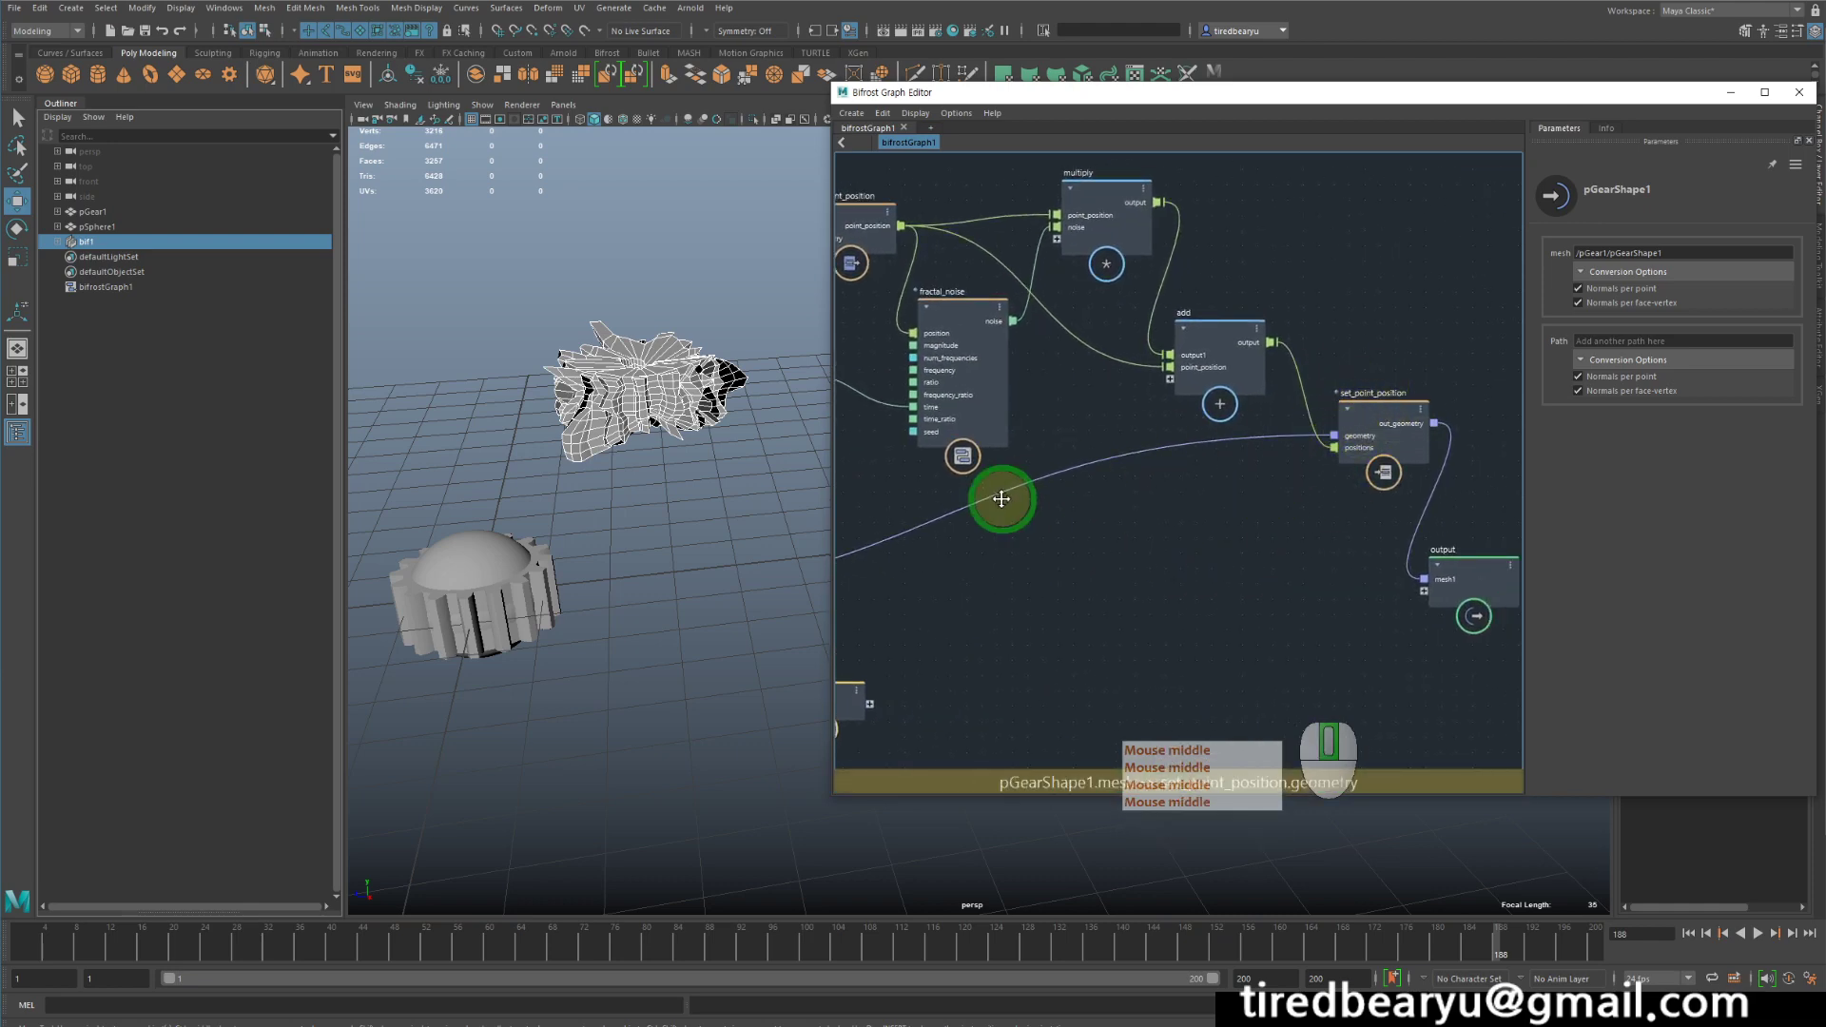
middle_drag(999, 498, 1236, 562)
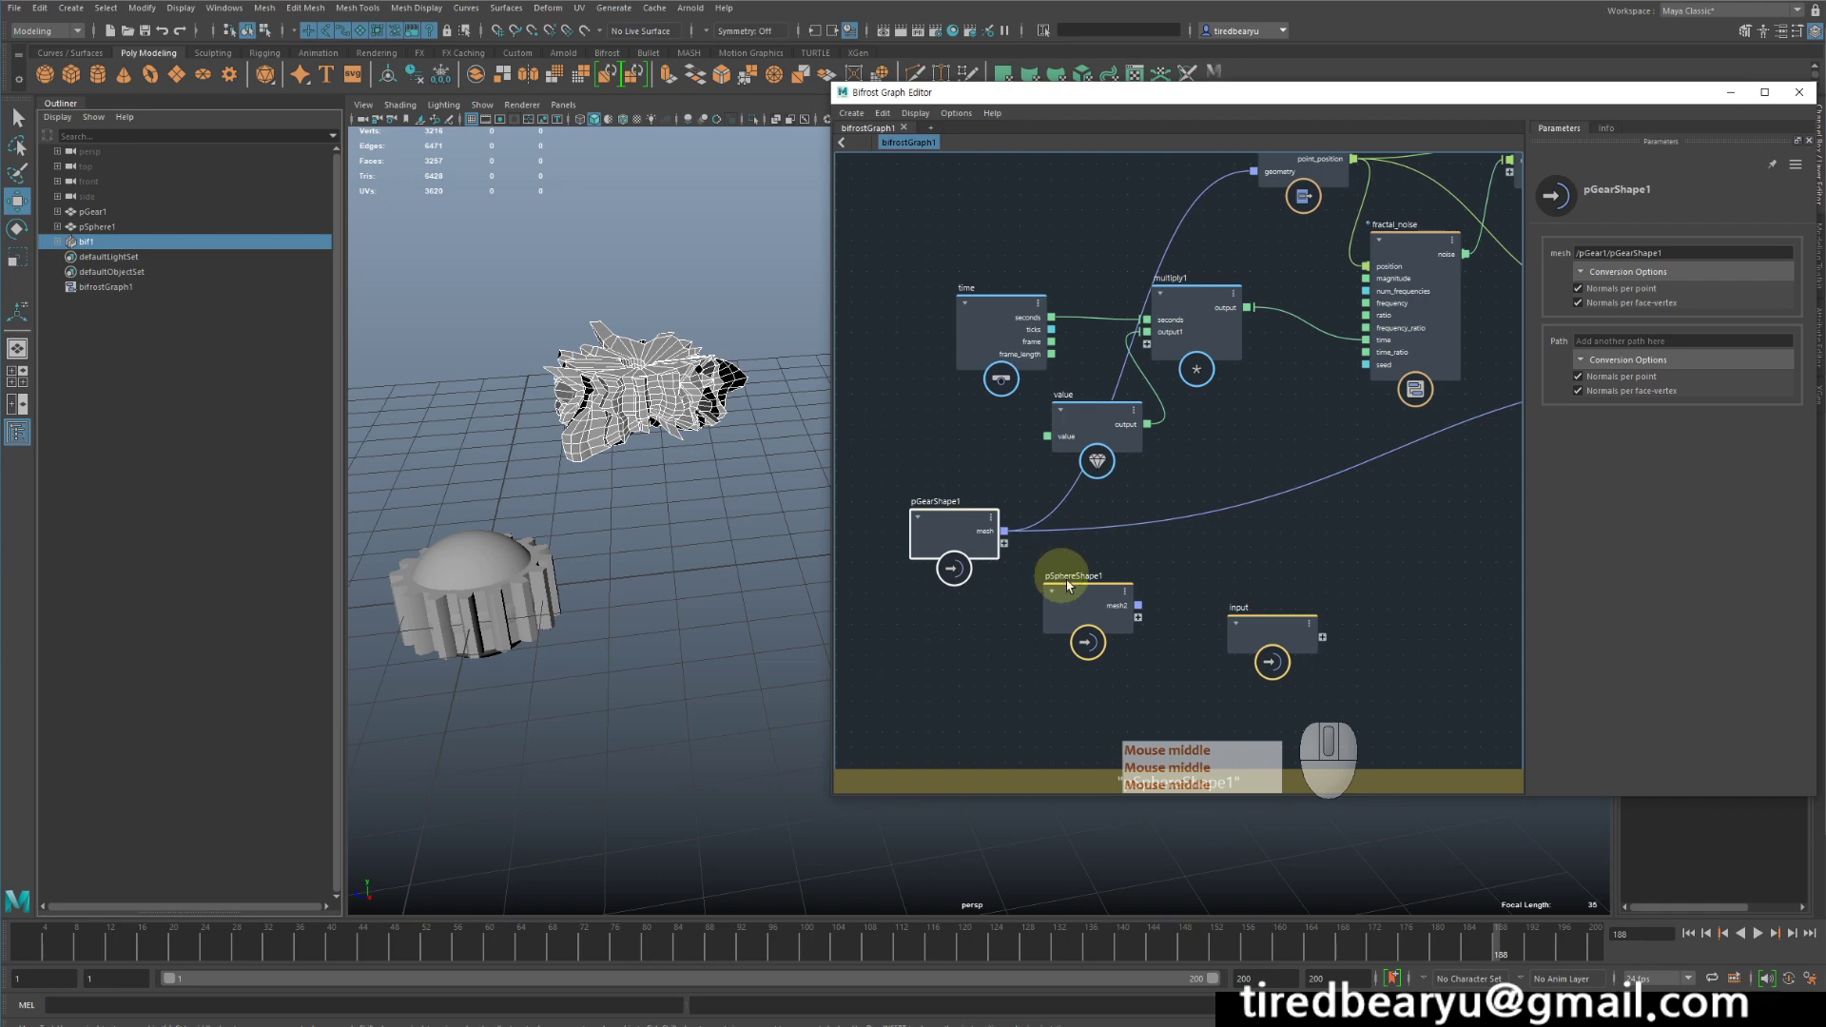
drag(1077, 596, 1017, 631)
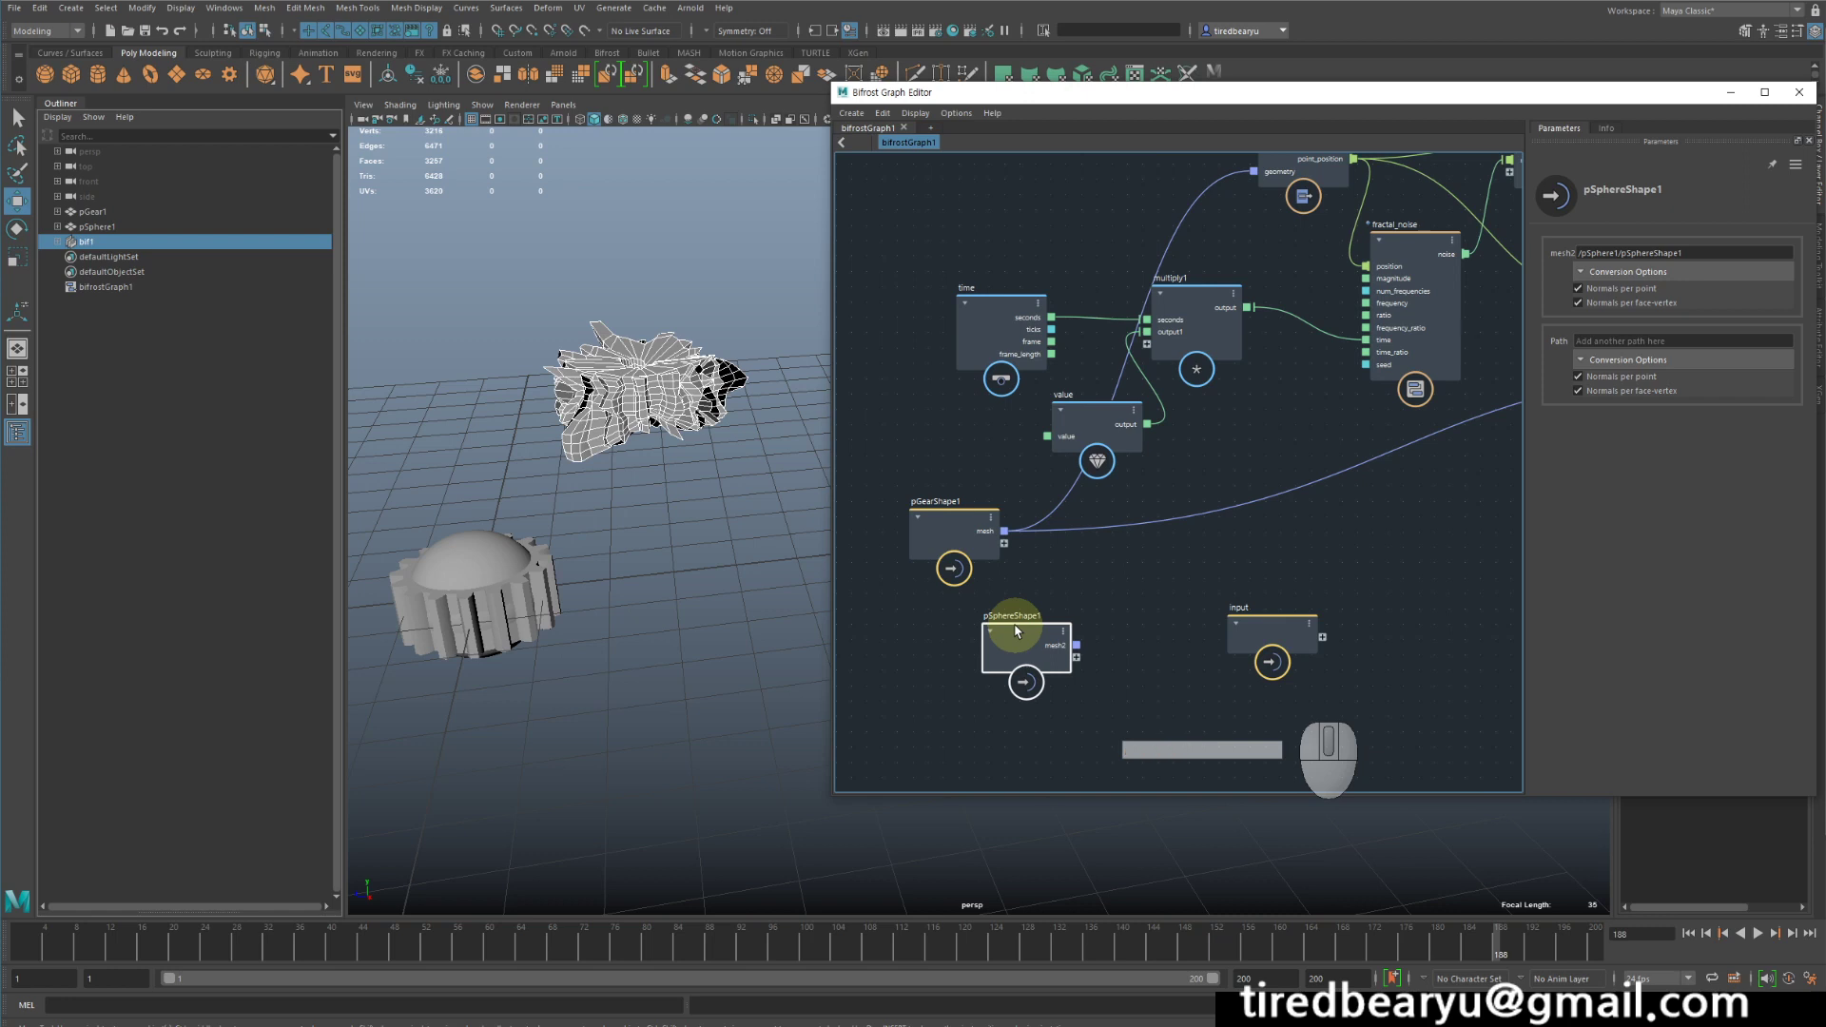
- Connect pSphereShape1's mesh2 output to the geometry inputs of get_point_position and set_point_position, and scrub the timeline
click(1068, 563)
drag(1045, 634, 1256, 173)
middle_drag(1378, 583, 1138, 510)
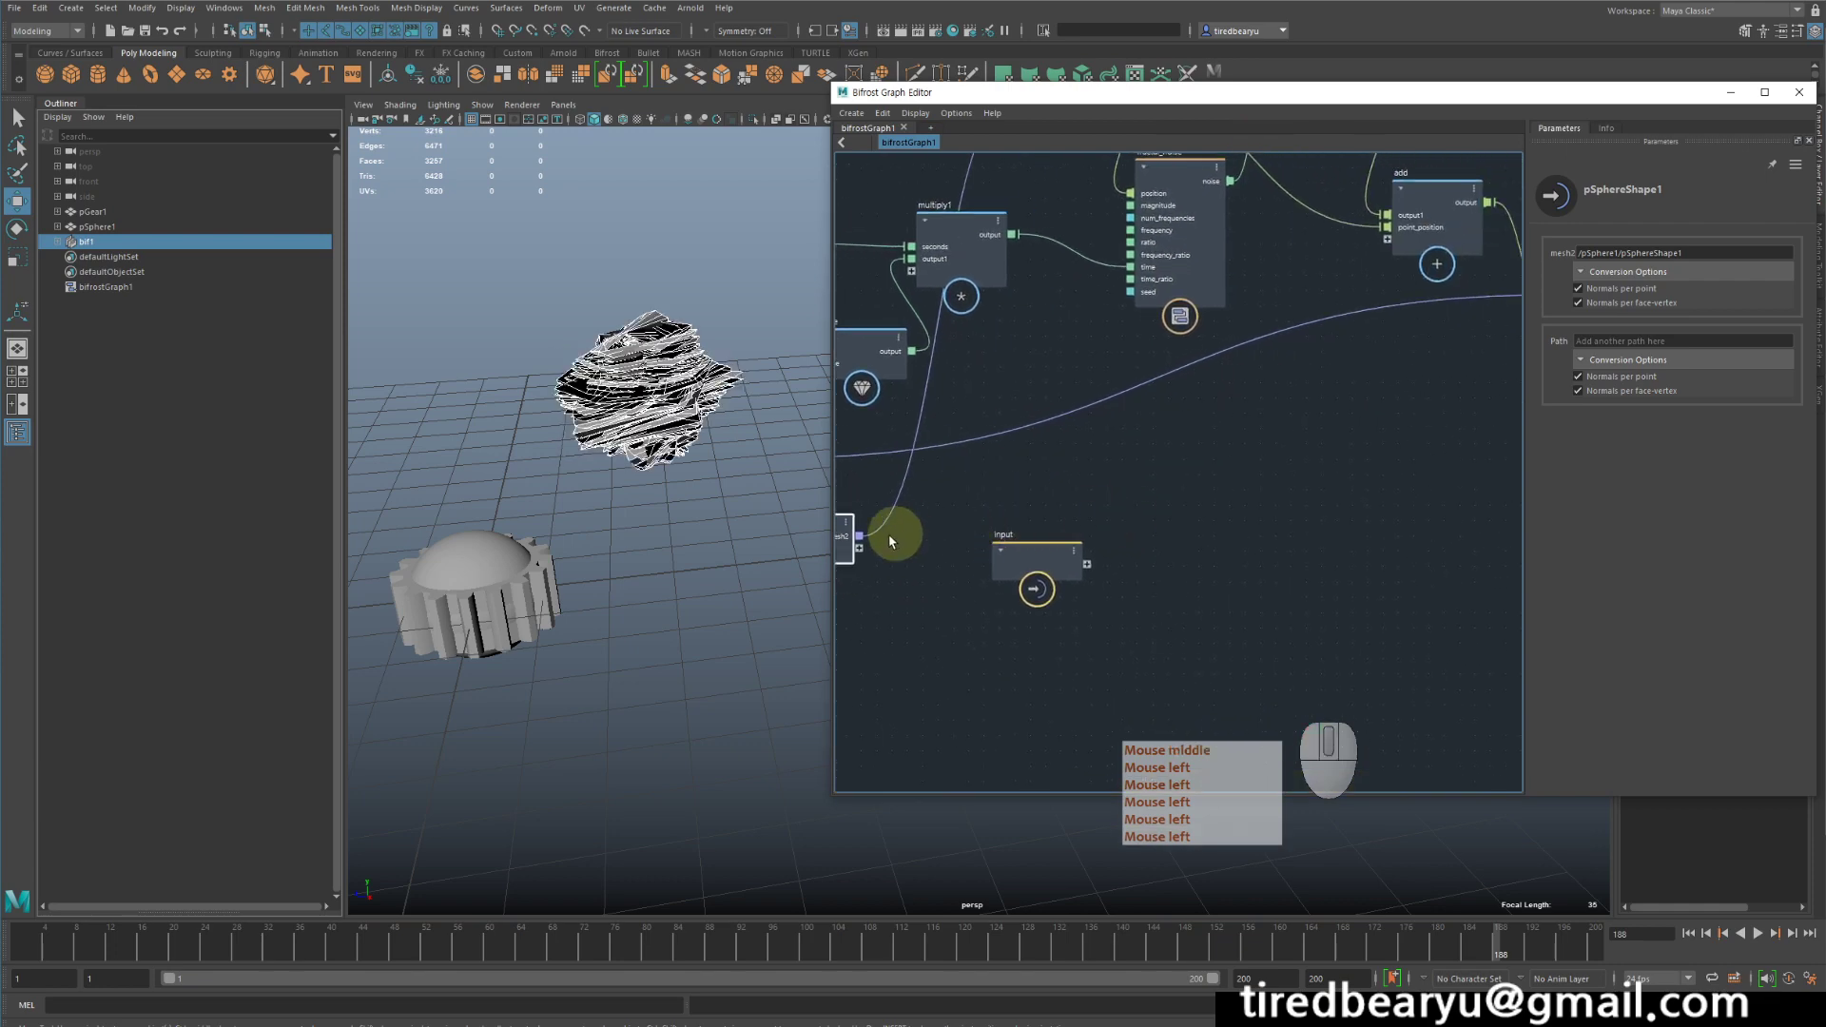
drag(861, 542, 1516, 311)
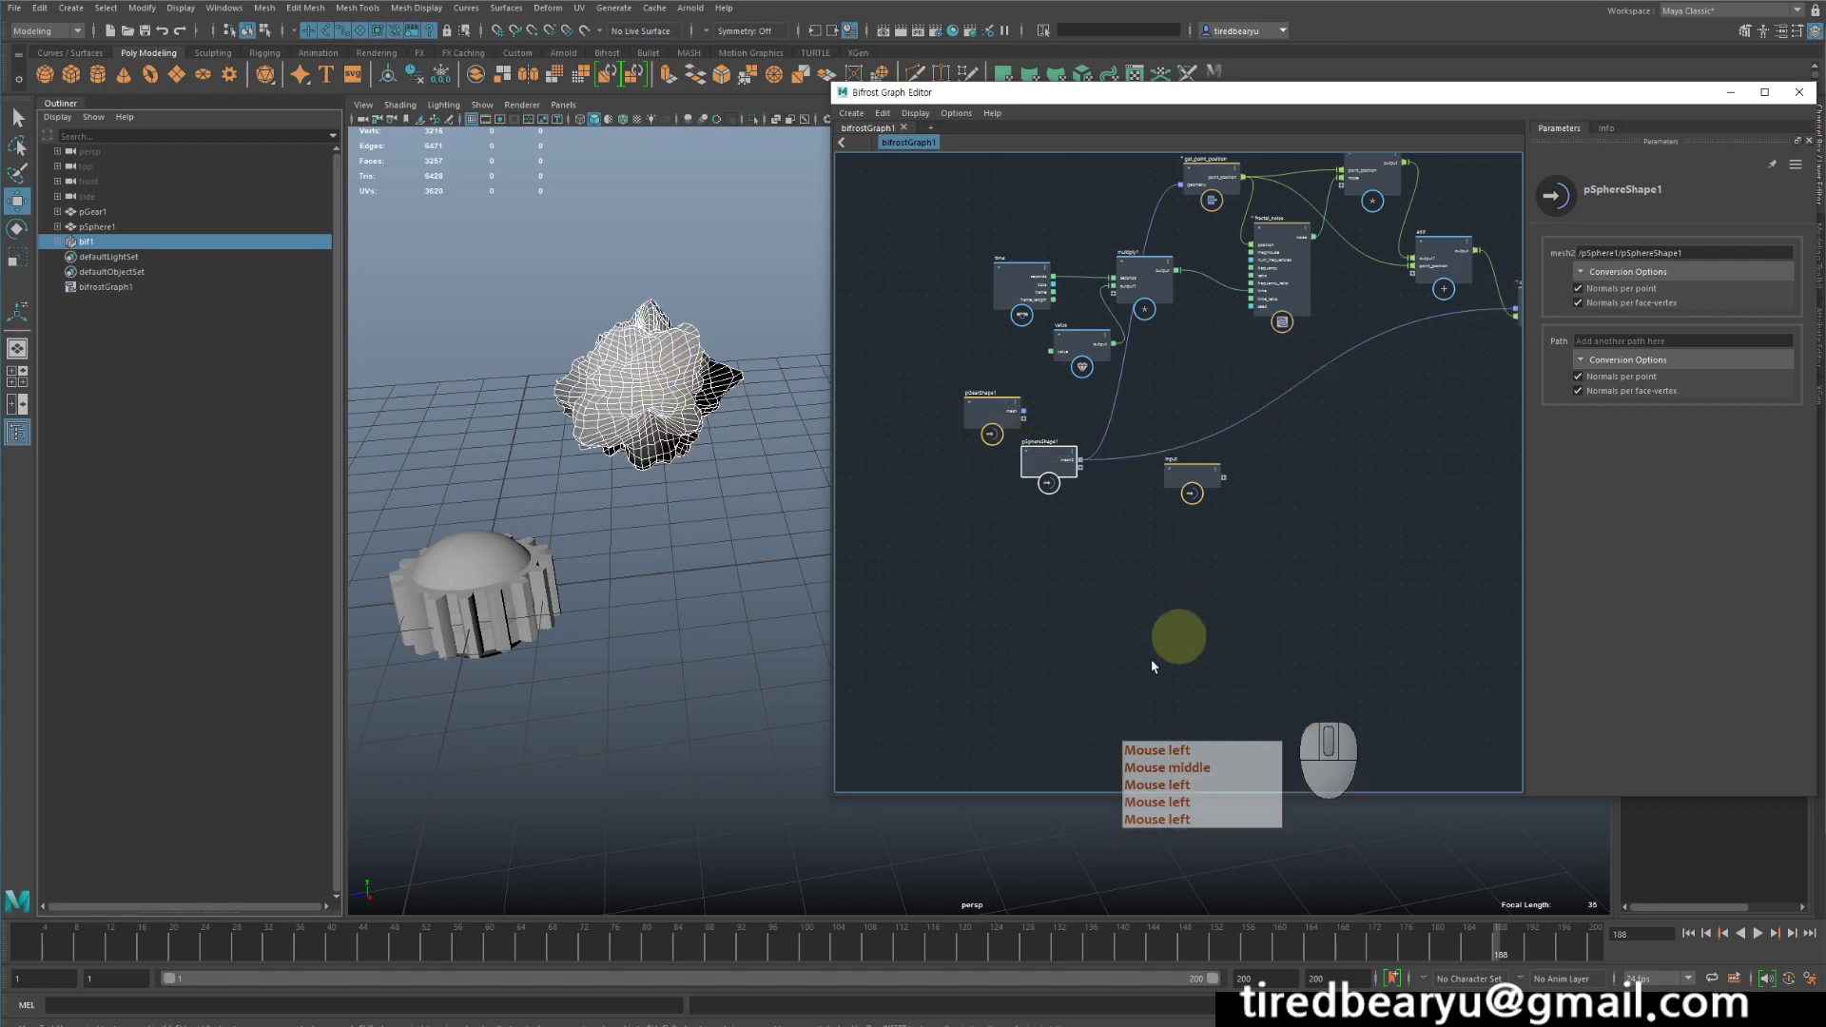
drag(443, 944, 1514, 930)
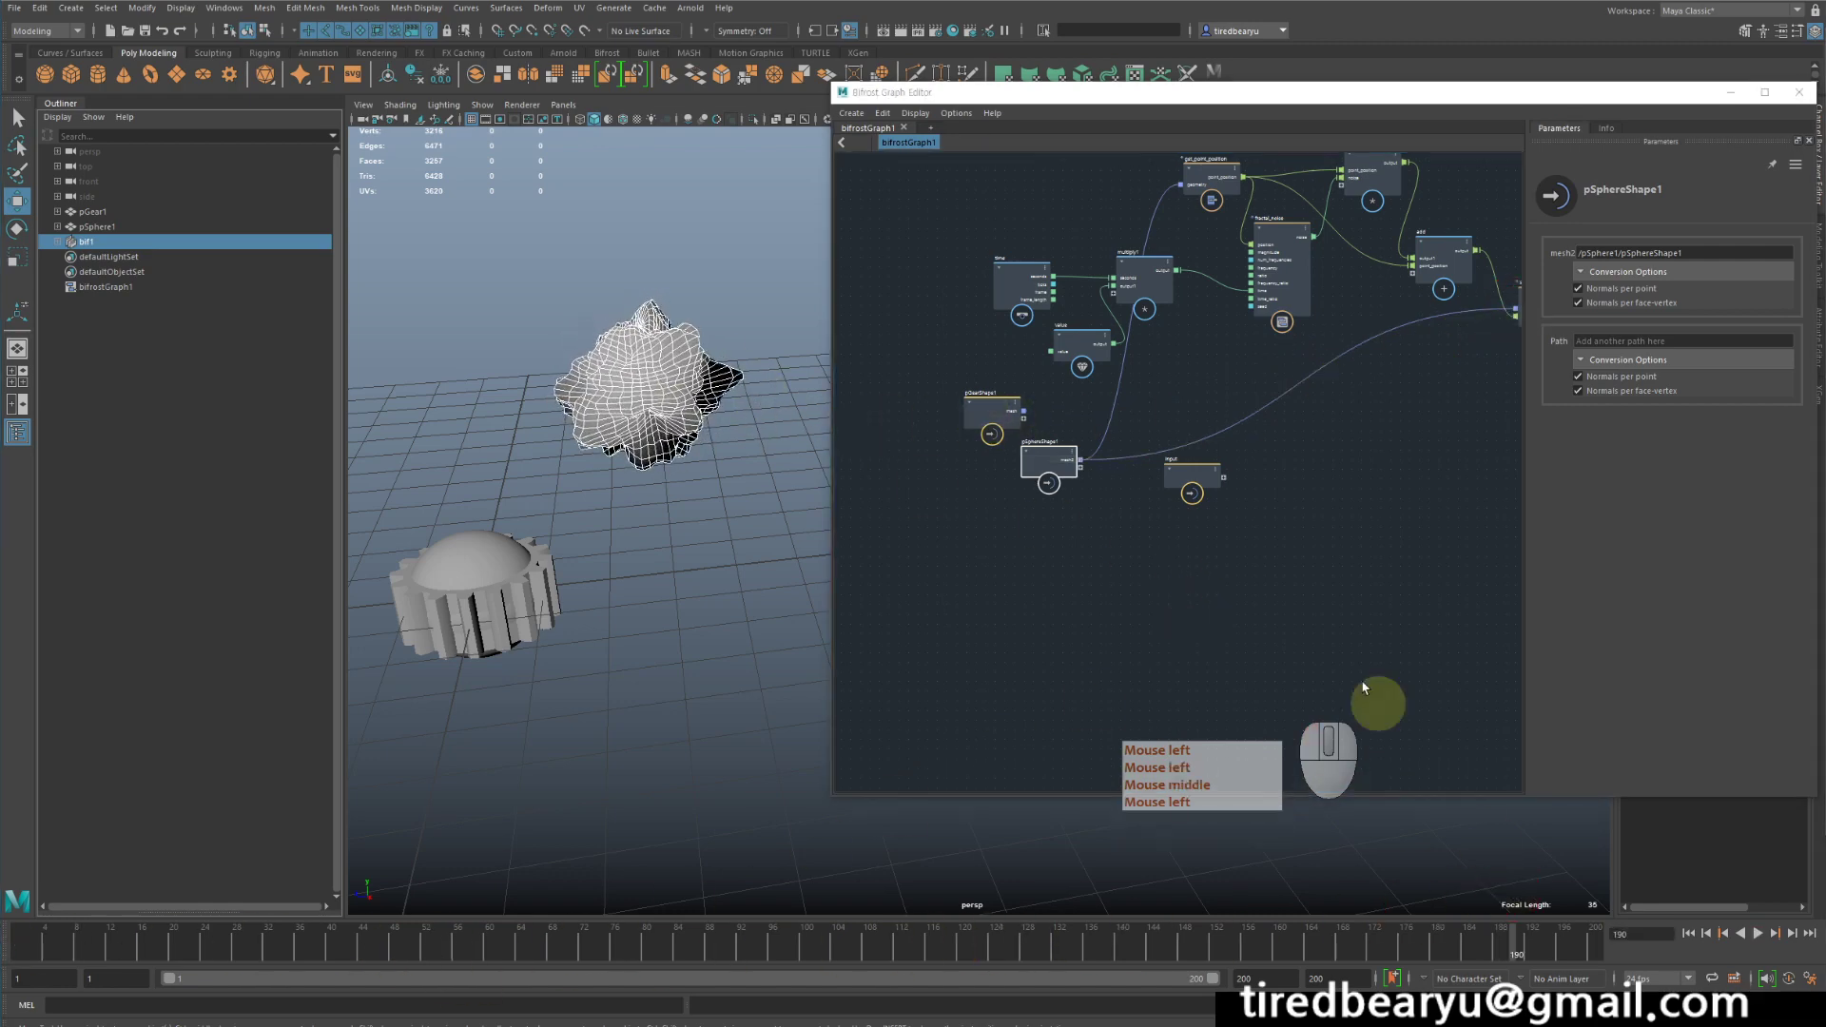
- Move pGearShape1 away from the other nodes and add a pass node in the space after it
middle_click(1249, 535)
middle_drag(1261, 591, 1325, 650)
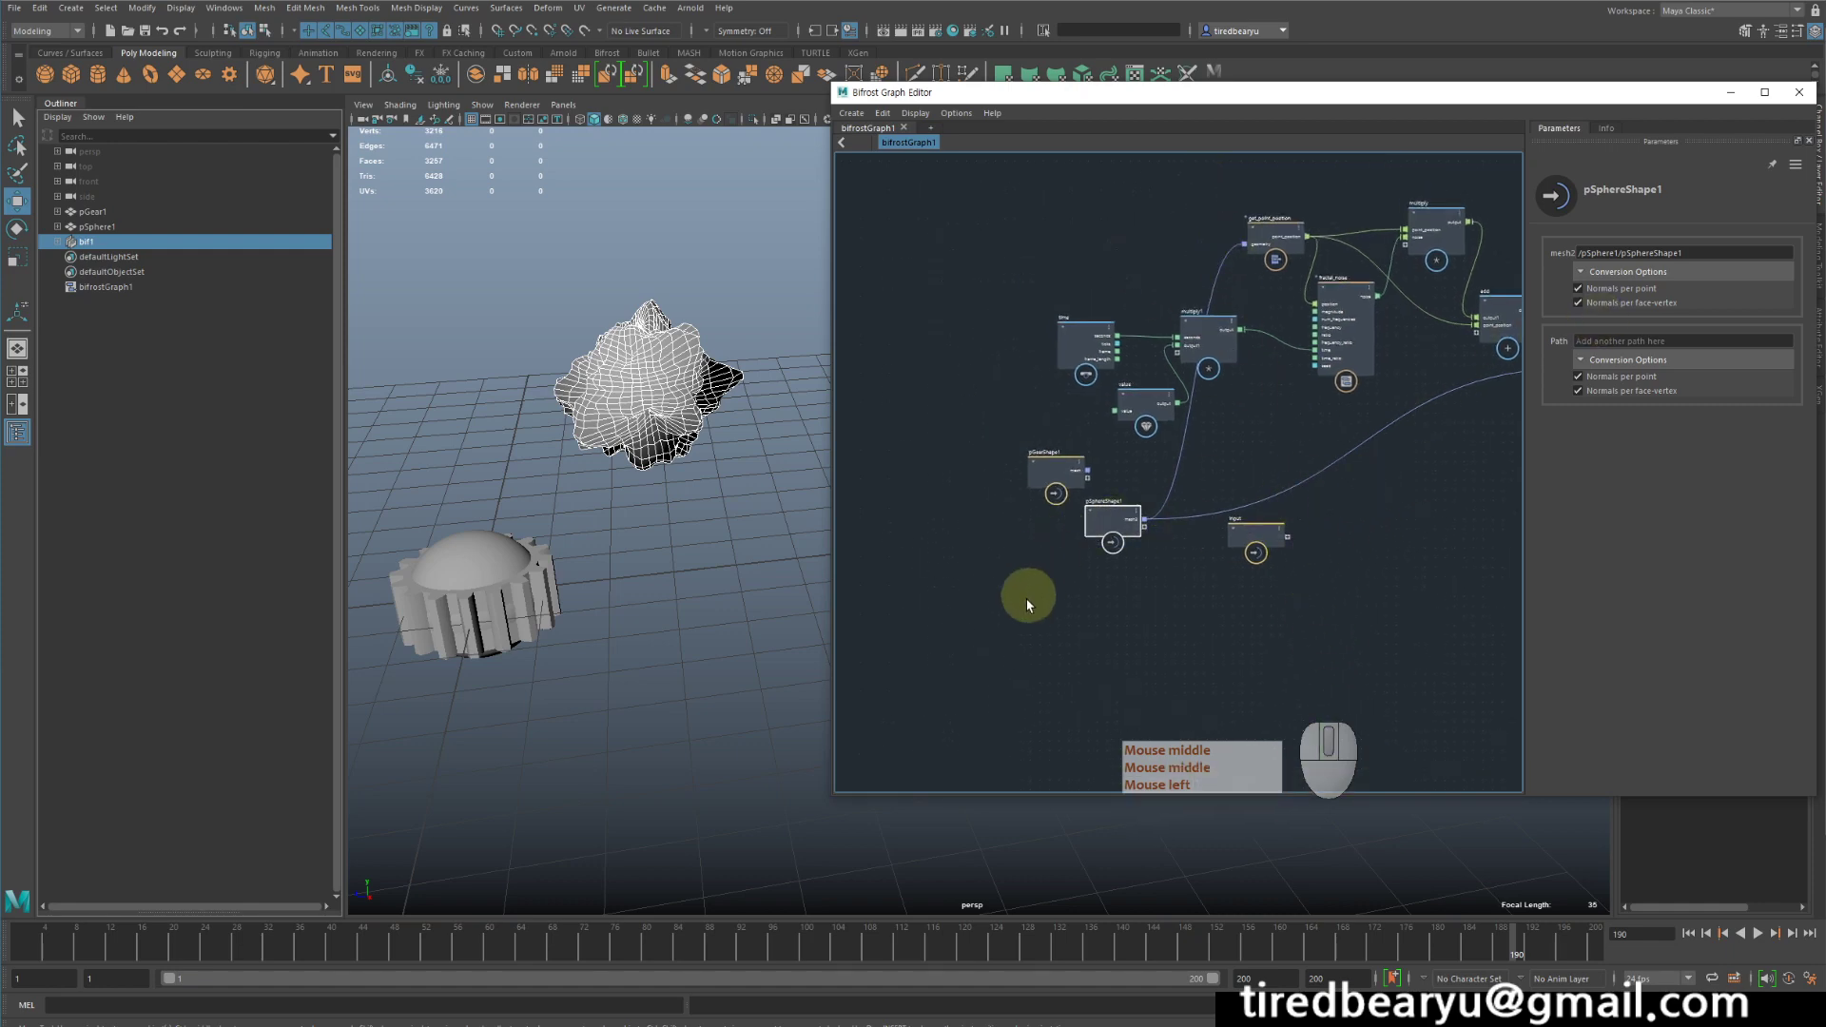
scroll(1024, 595, up, 2)
drag(1064, 421, 920, 403)
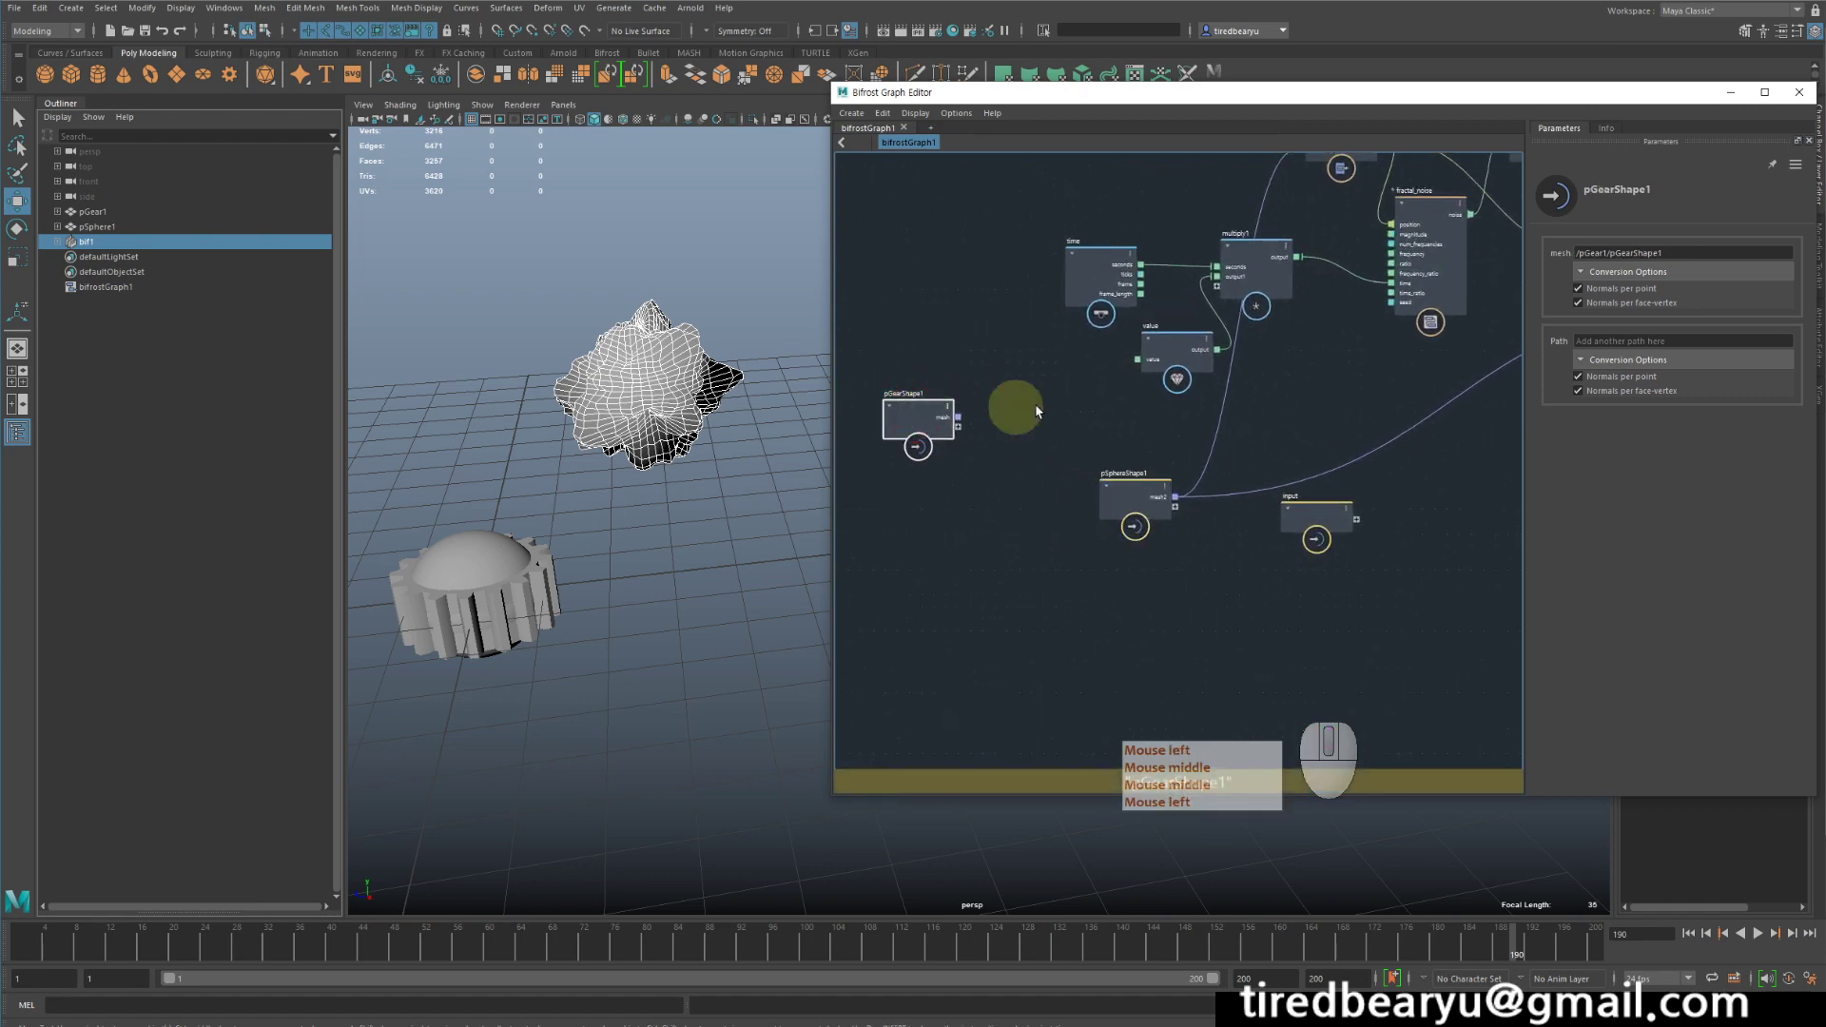
key(Tab)
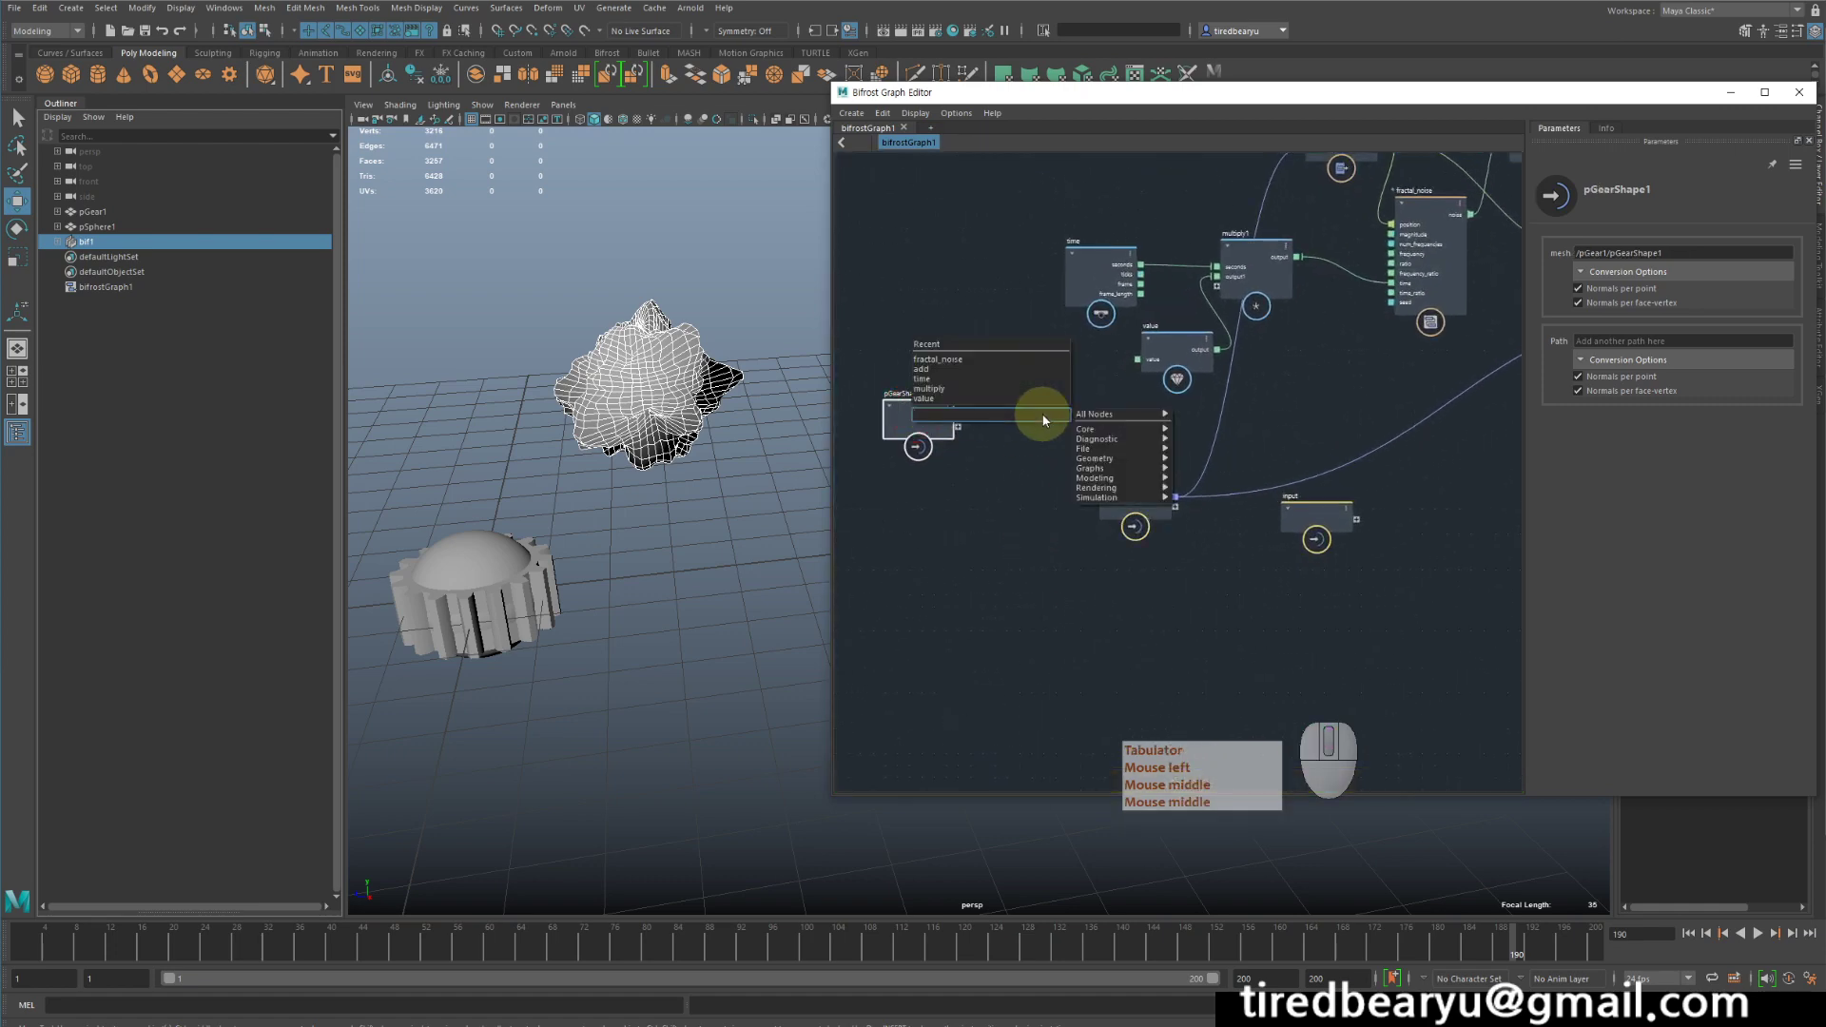
text(pas)
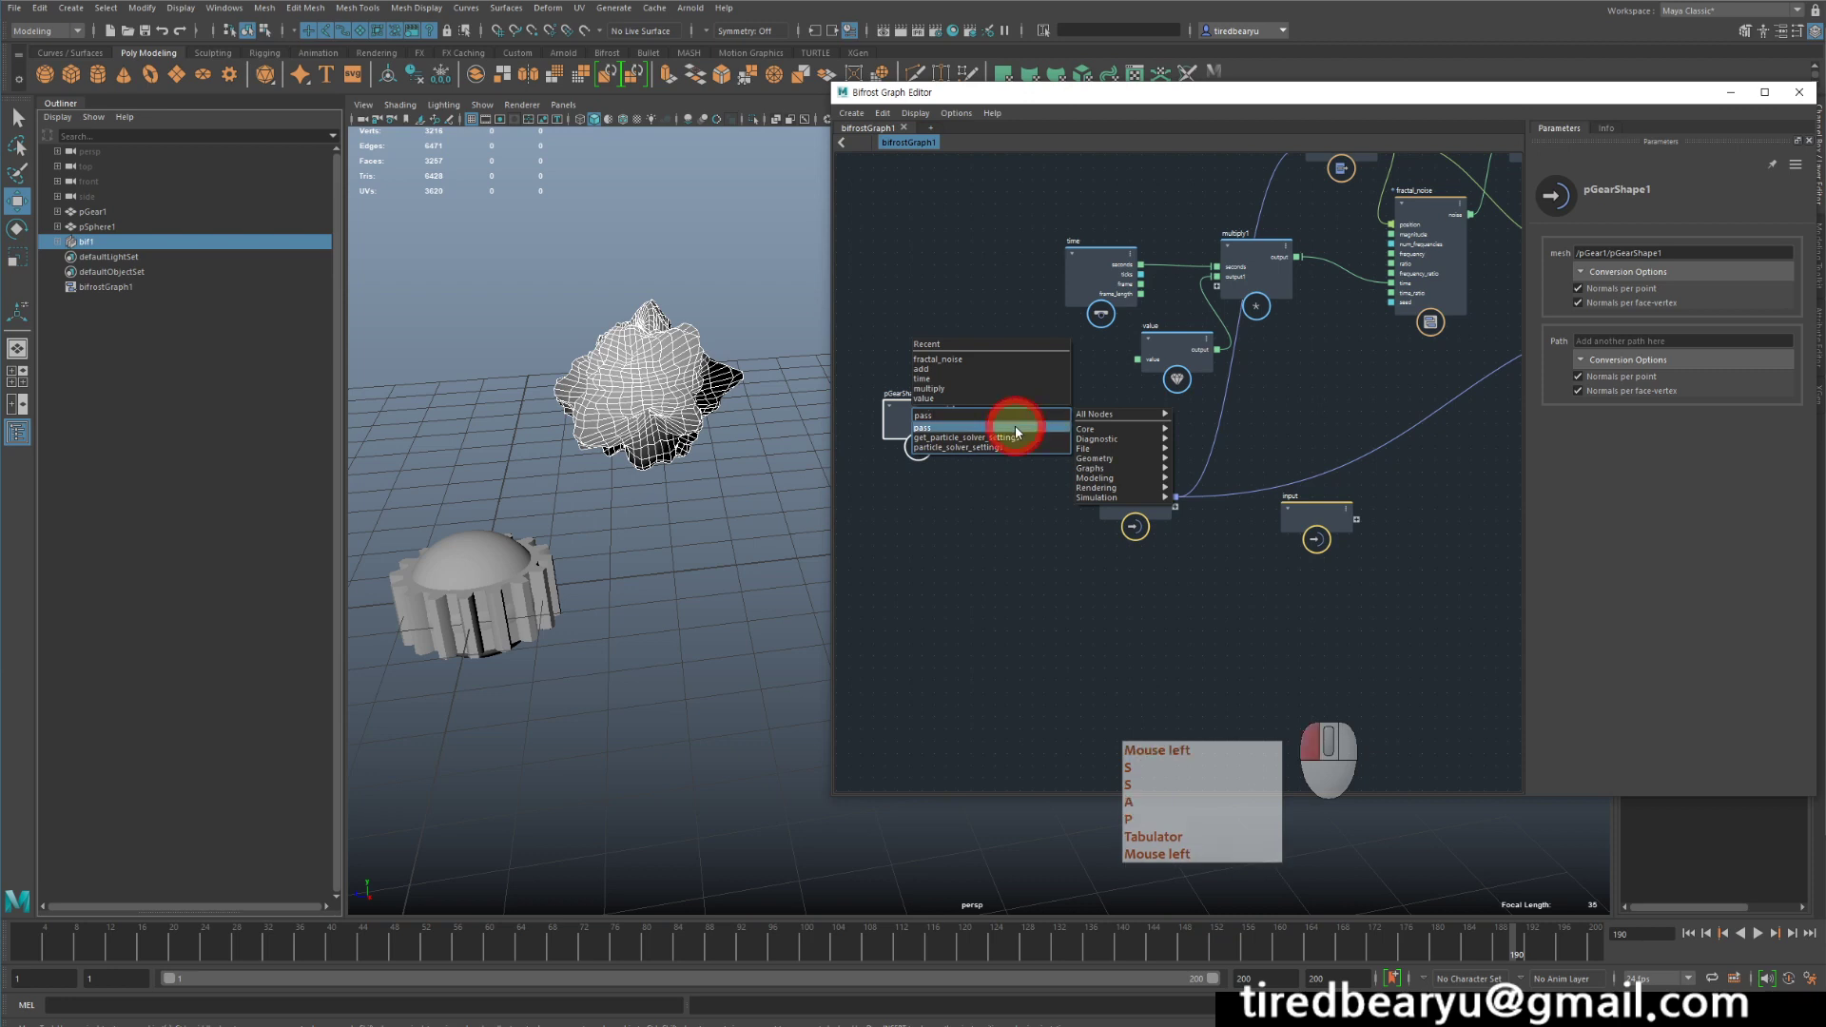
text(s)
click(1016, 428)
drag(1026, 428, 1082, 409)
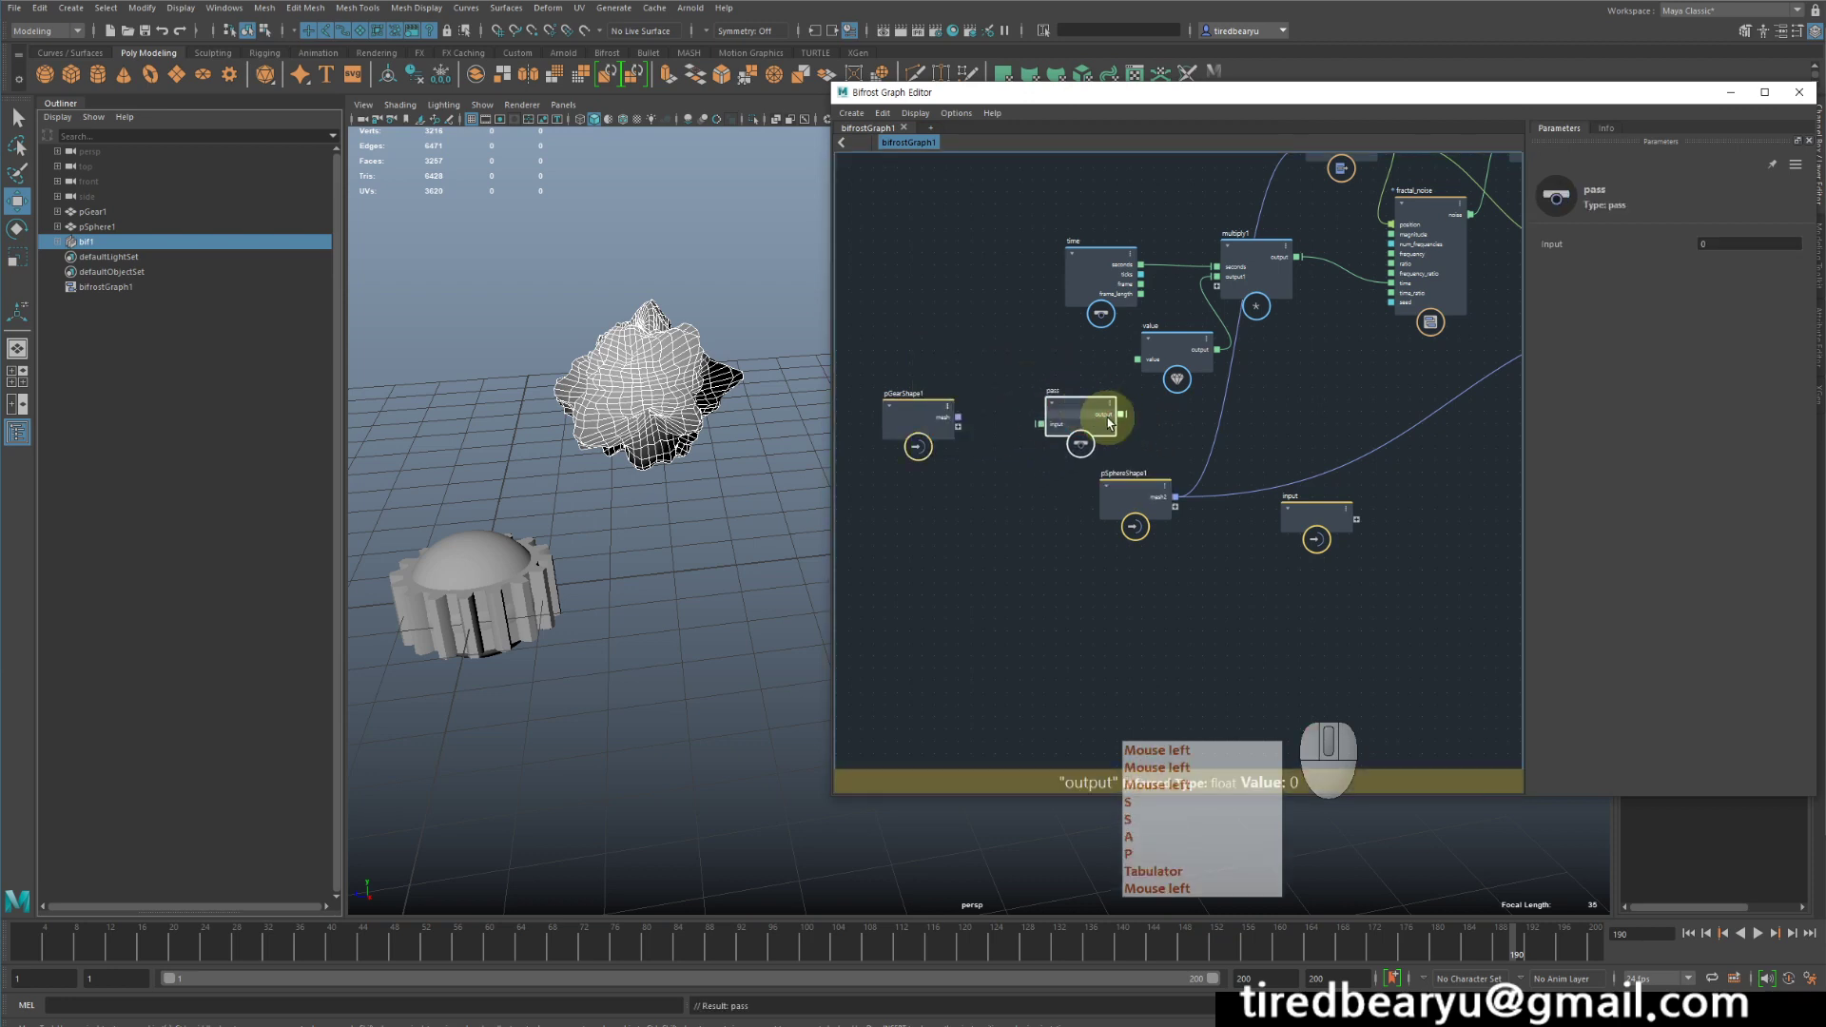
- Route pGearShape1's mesh through the pass node into the geometry inputs of get_point_position and set_point_position
drag(959, 418, 1035, 428)
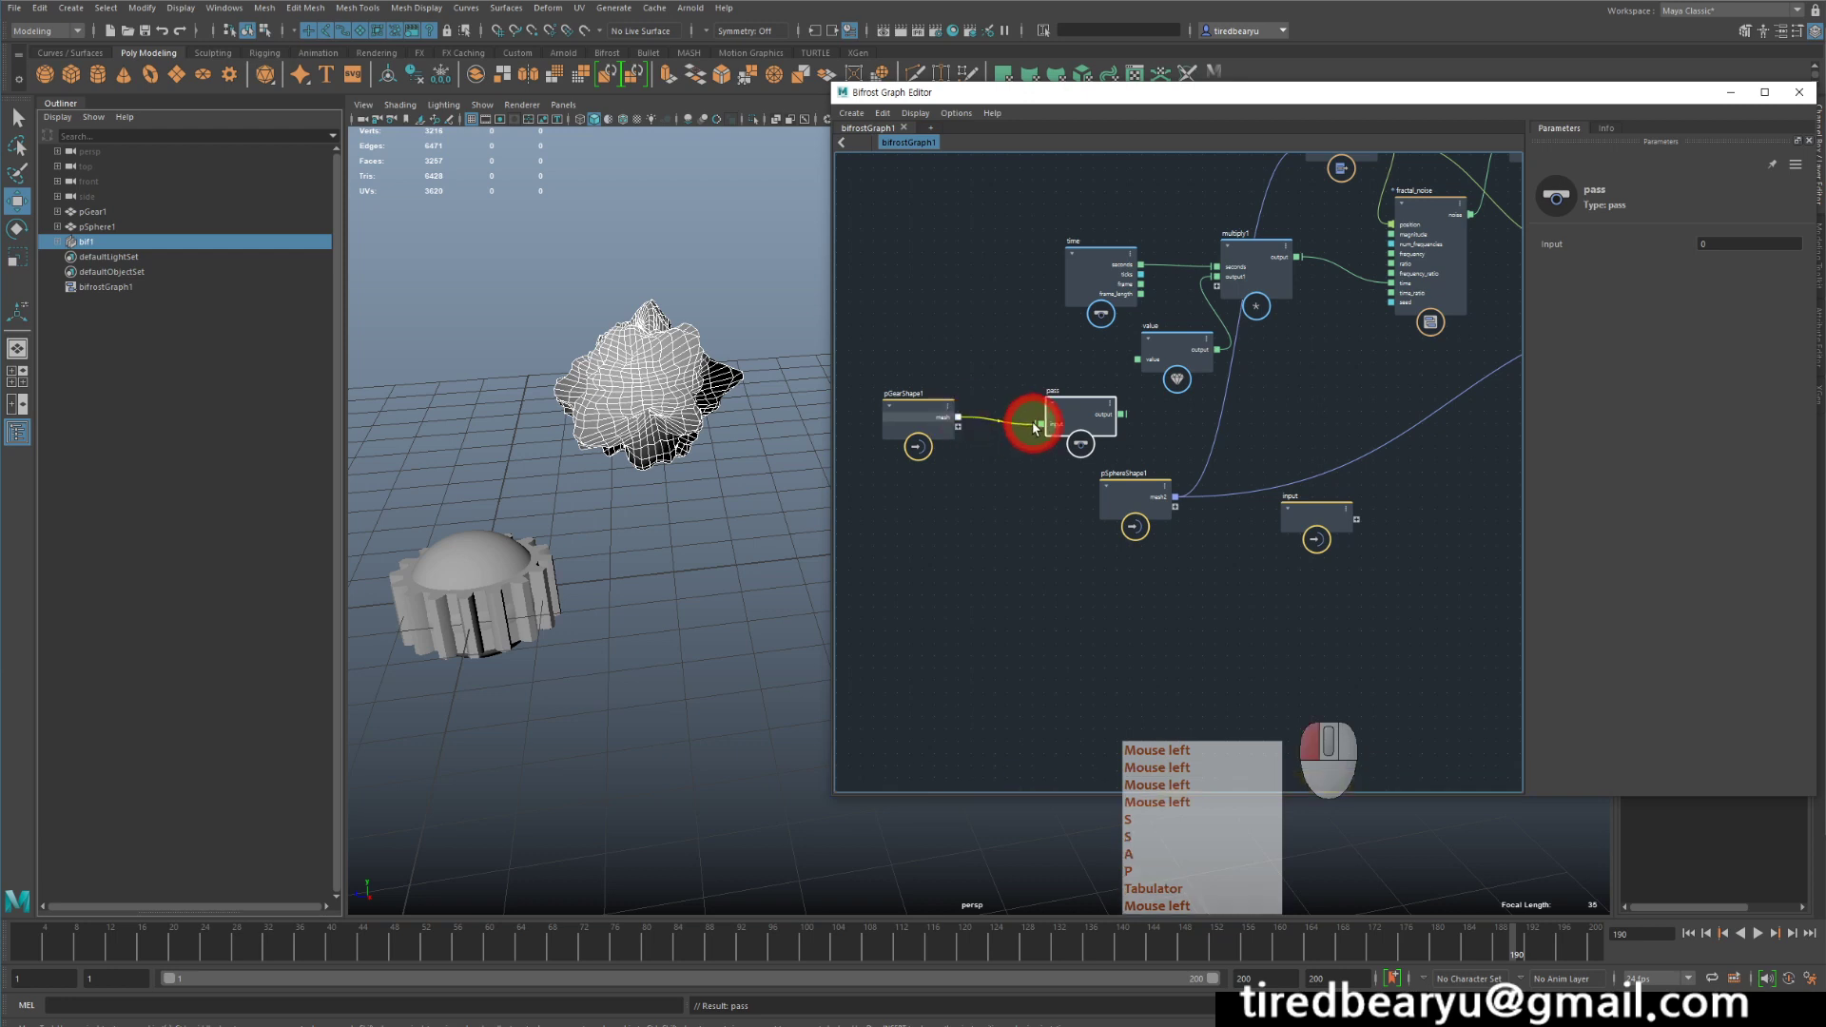
middle_drag(1063, 491, 1041, 542)
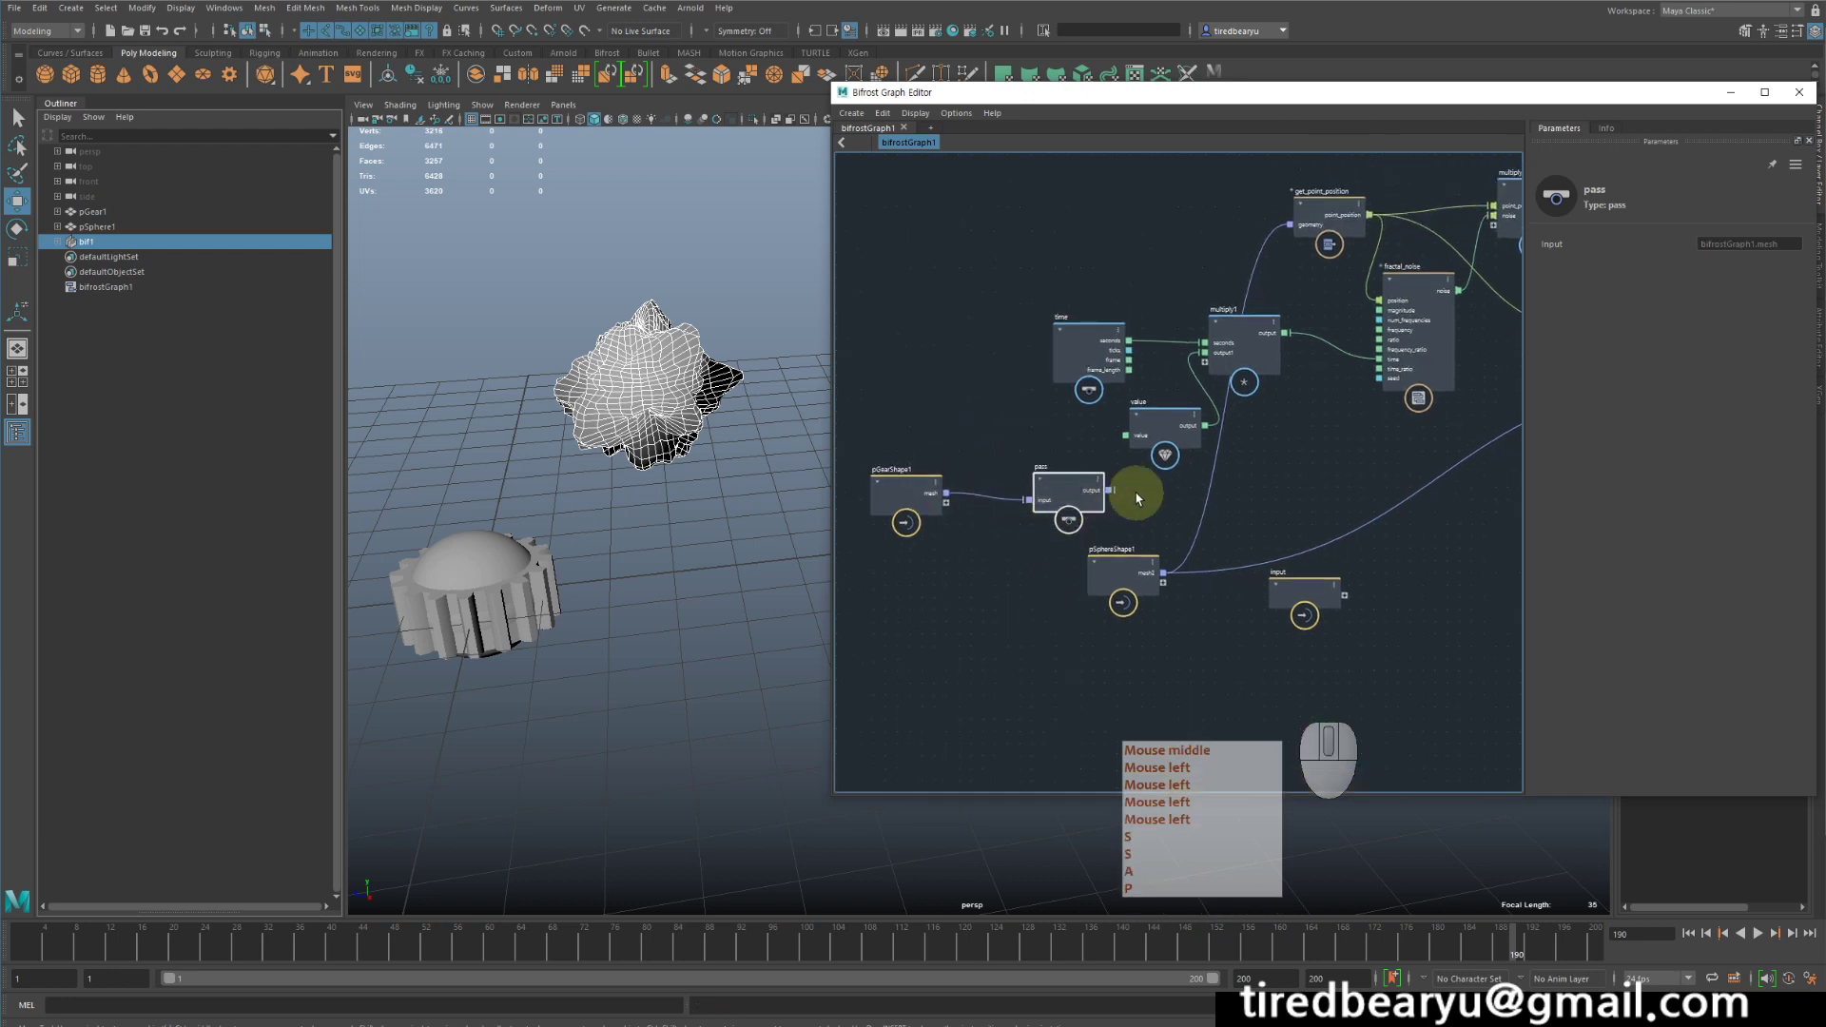
drag(1109, 490, 1294, 224)
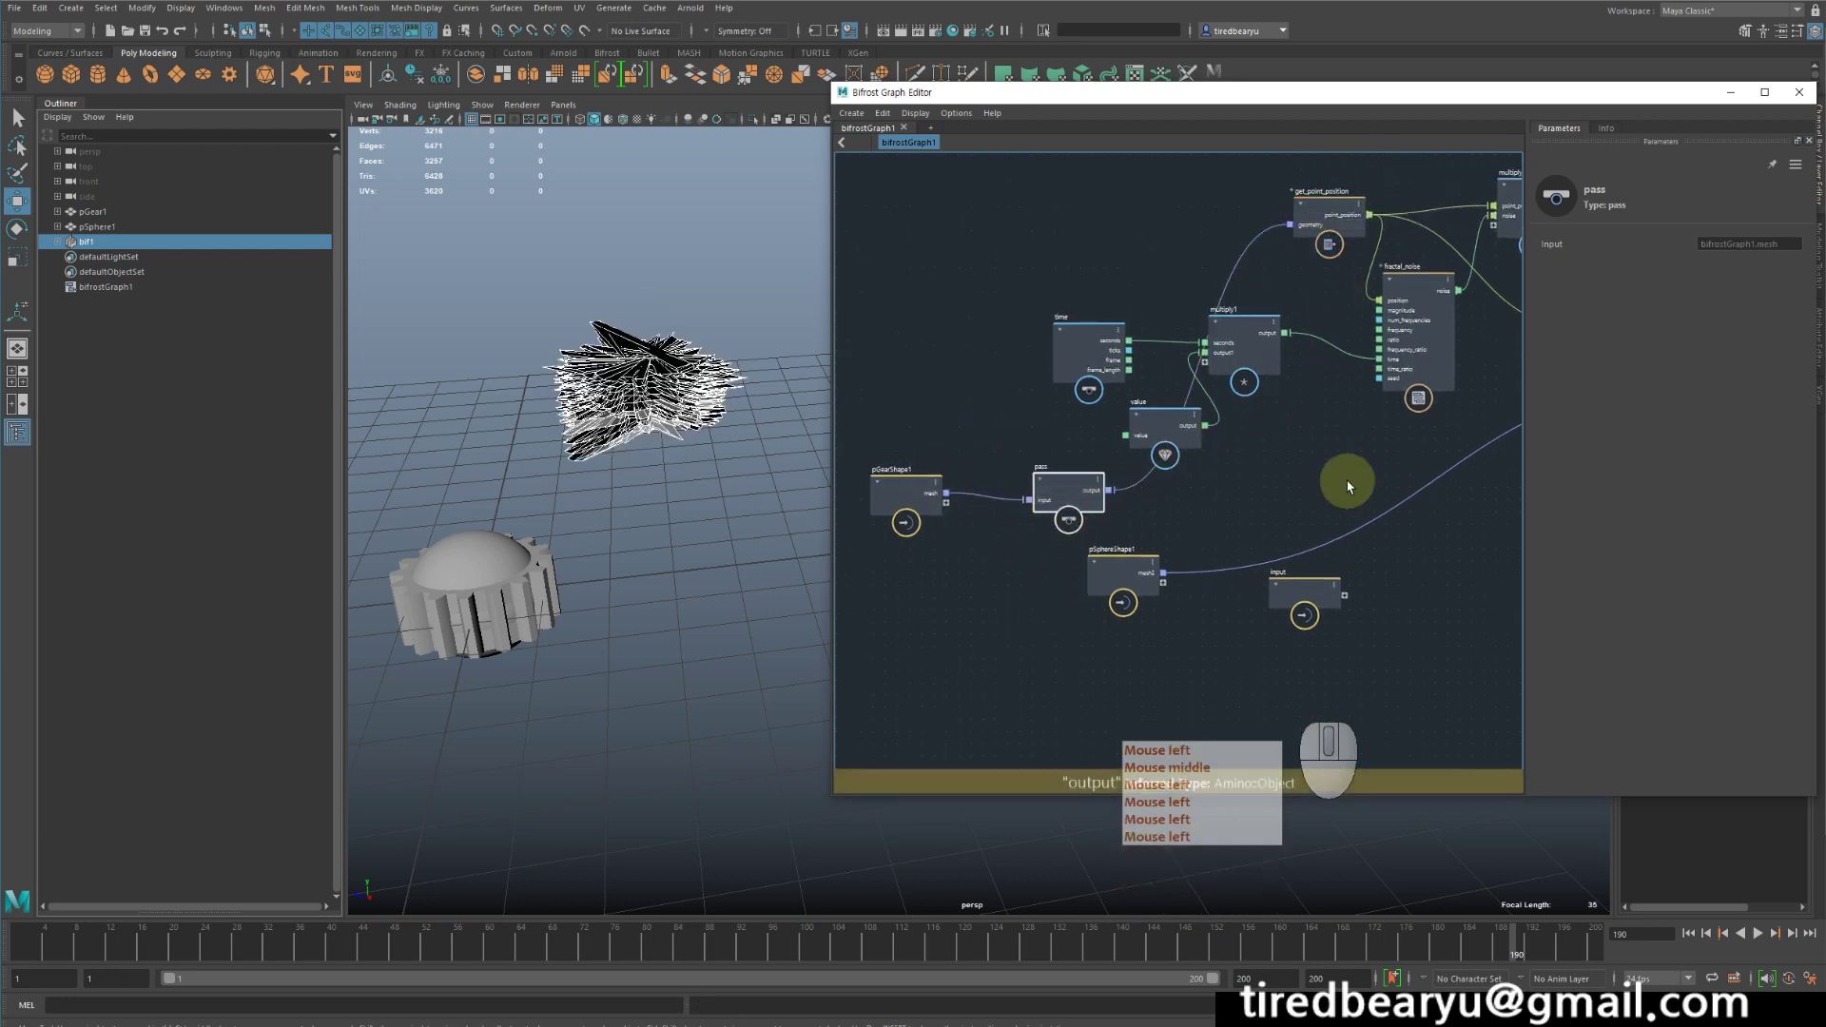
middle_drag(1341, 481, 944, 482)
drag(942, 478, 1513, 374)
scroll(1461, 376, down, 3)
scroll(1513, 364, up, 3)
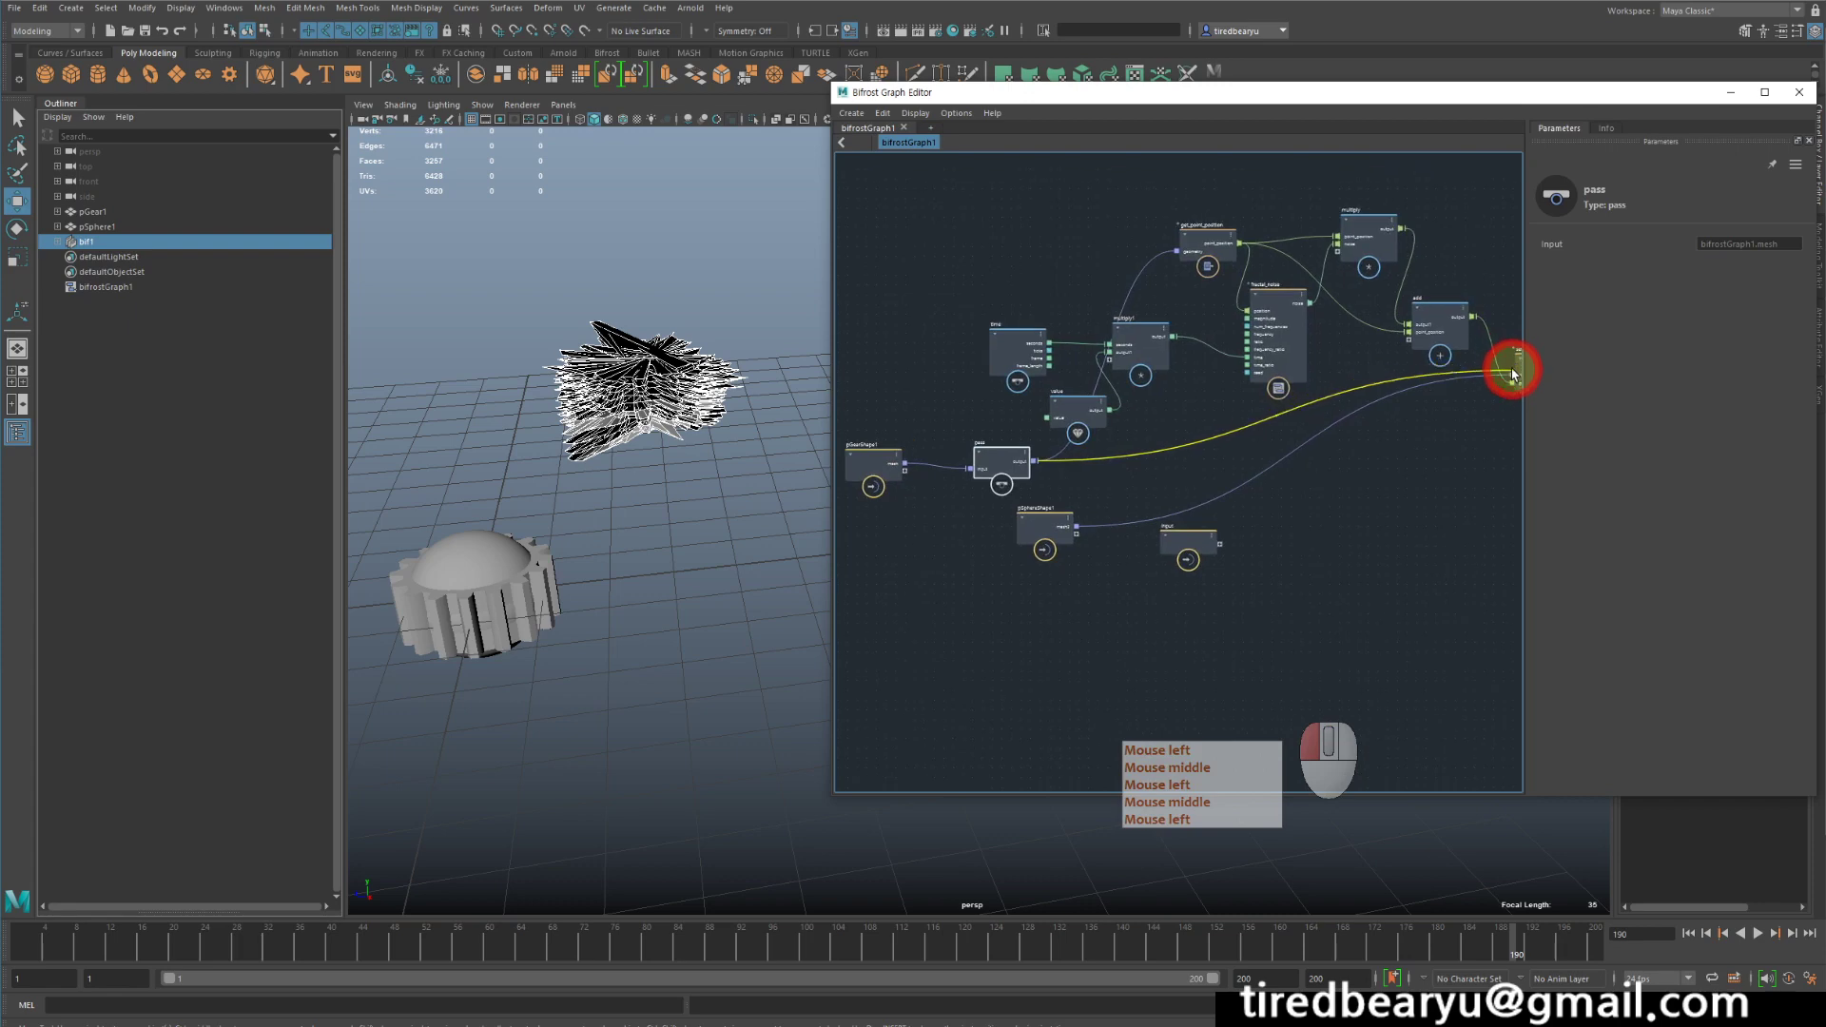
middle_drag(1104, 472, 1016, 465)
drag(989, 448, 1466, 364)
- Move the pass node further from pGearShape1, placing it just below the value node
middle_drag(1109, 453, 1328, 416)
scroll(1048, 403, up, 3)
drag(1224, 408, 1349, 425)
middle_drag(1213, 415, 1198, 495)
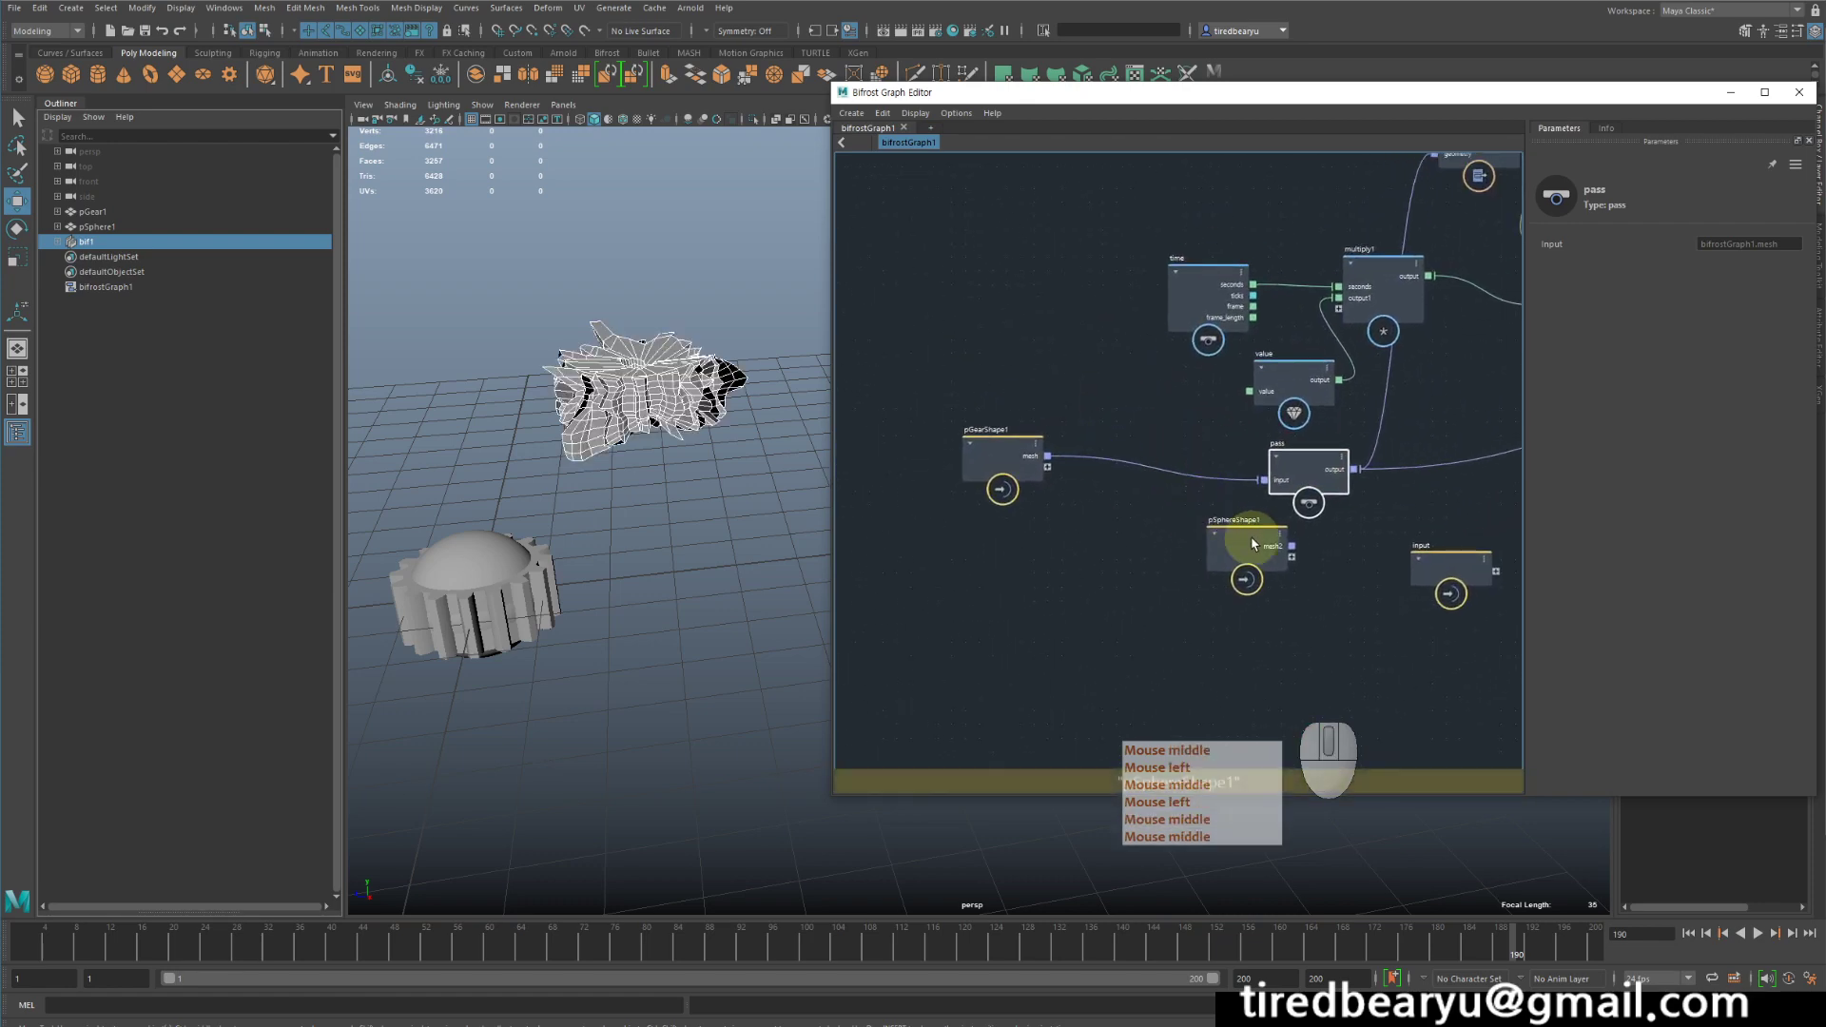
- Place pSphereShape1 above pGearShape1 and test its mesh2 output as the pass input before reconnecting pGearShape1's mesh
drag(1232, 544, 1264, 479)
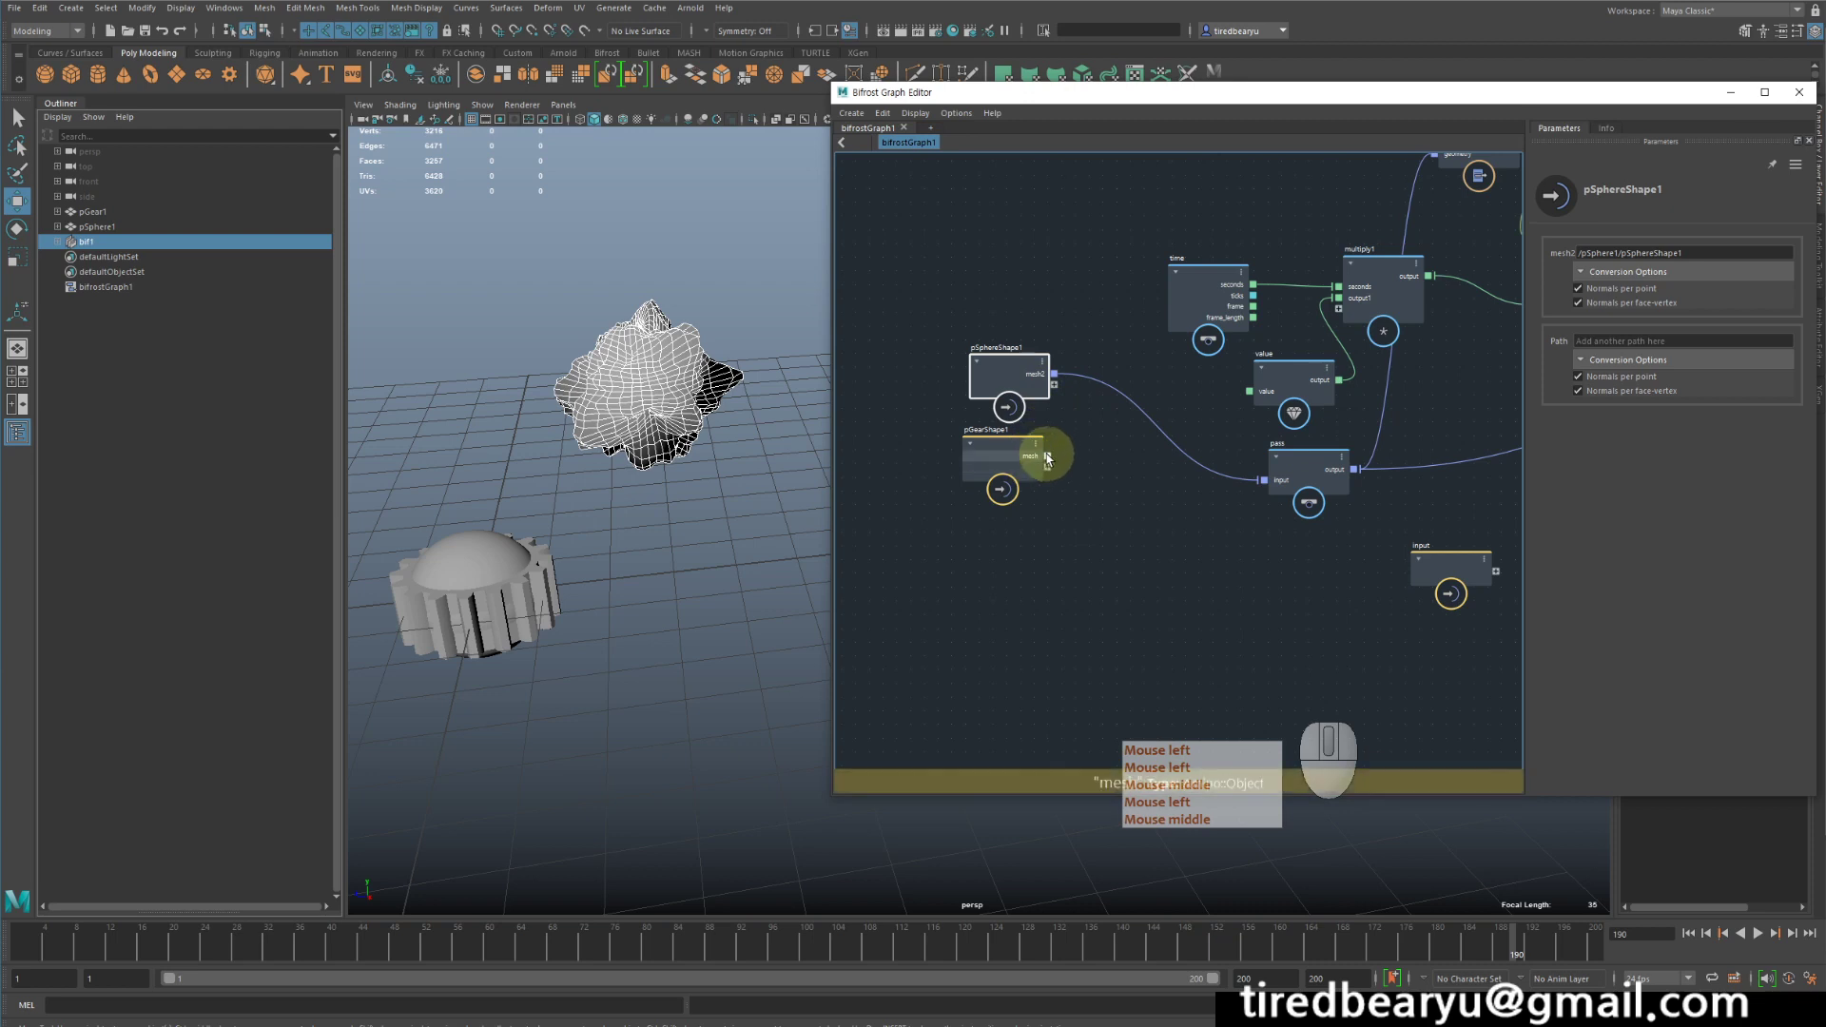
drag(1036, 459, 1266, 479)
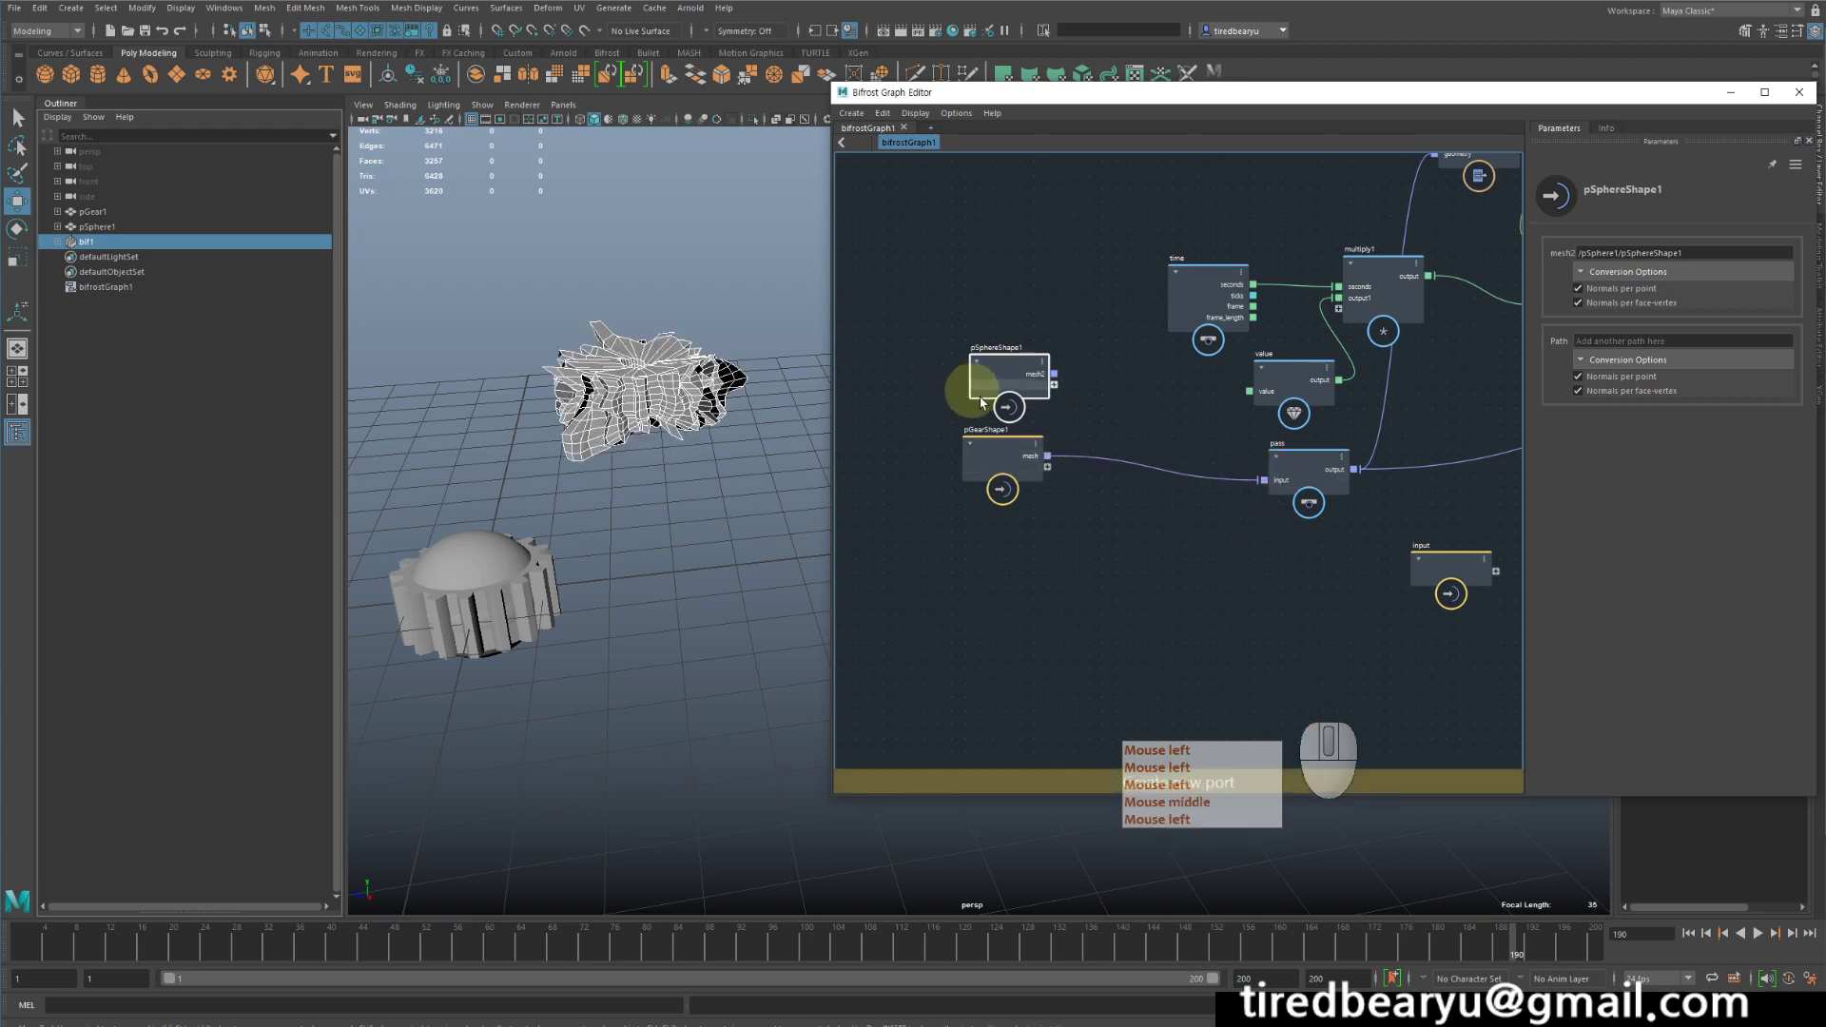
- Reposition the time and value nodes before multiply1 so their connections run clear of each other
middle_drag(1211, 517, 1258, 539)
middle_drag(1434, 554, 1332, 554)
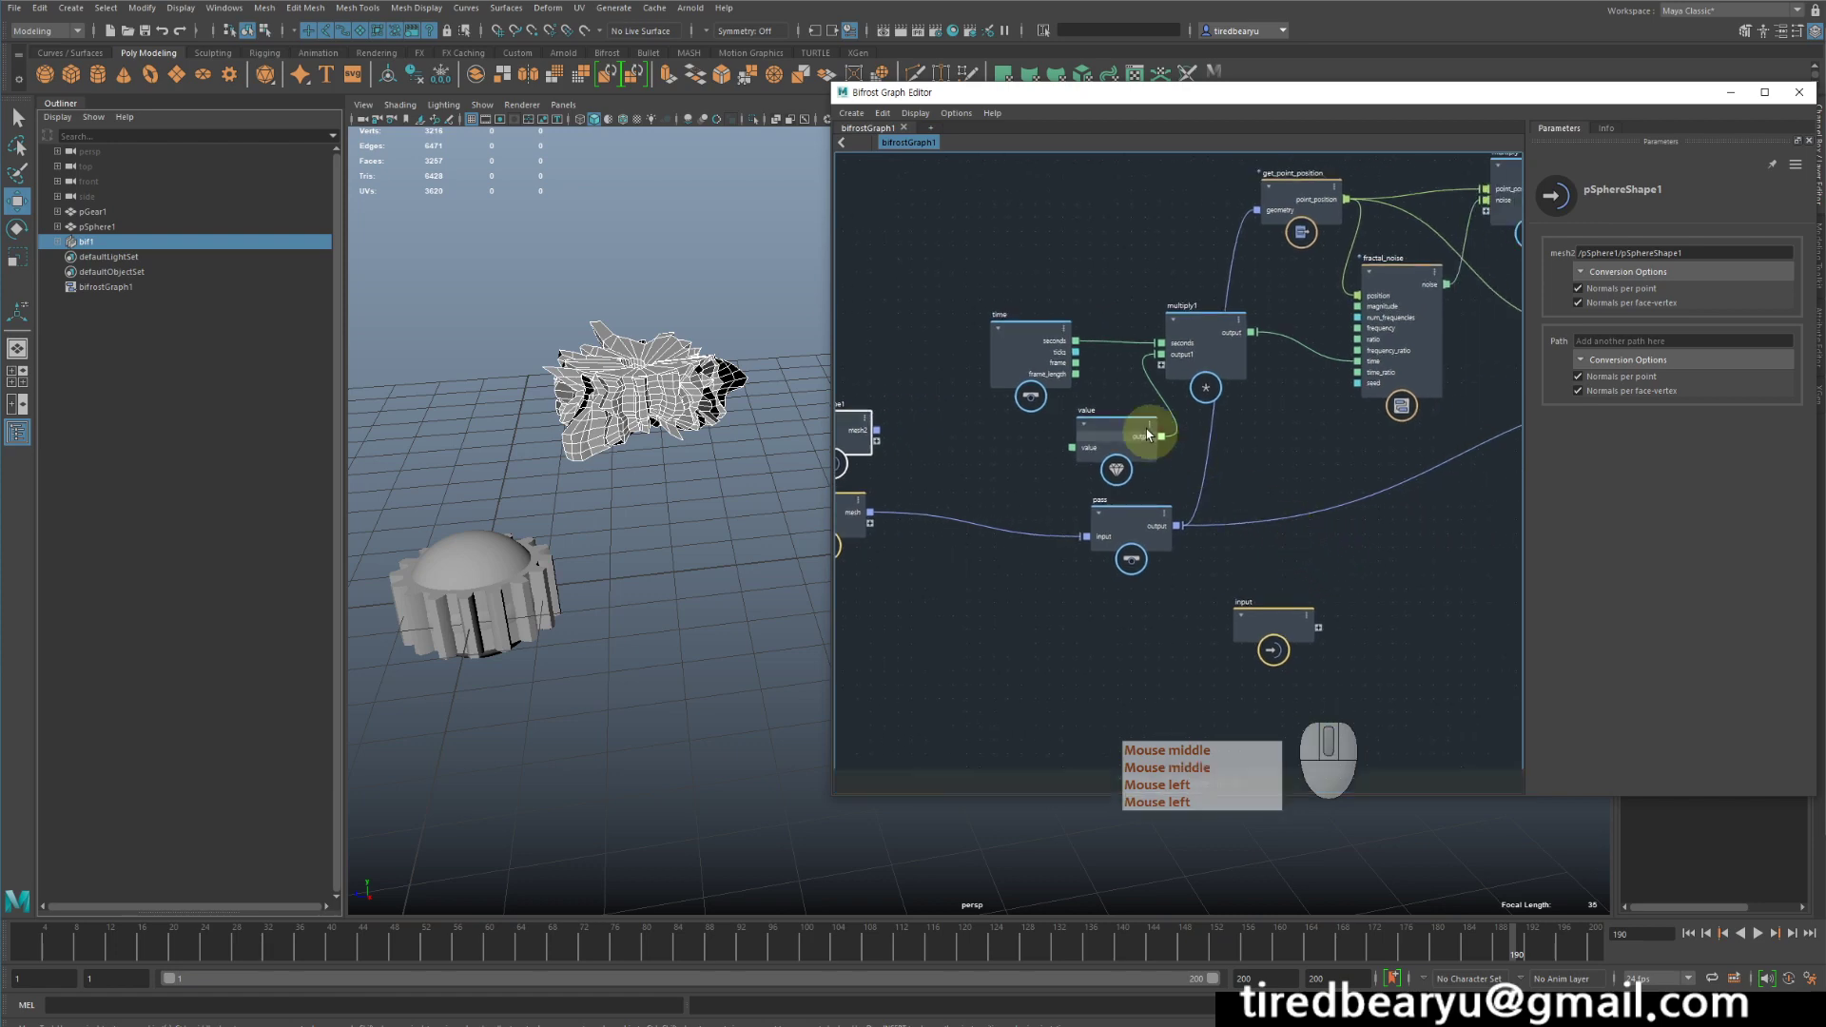
drag(1154, 420, 1103, 424)
drag(1032, 356, 1049, 311)
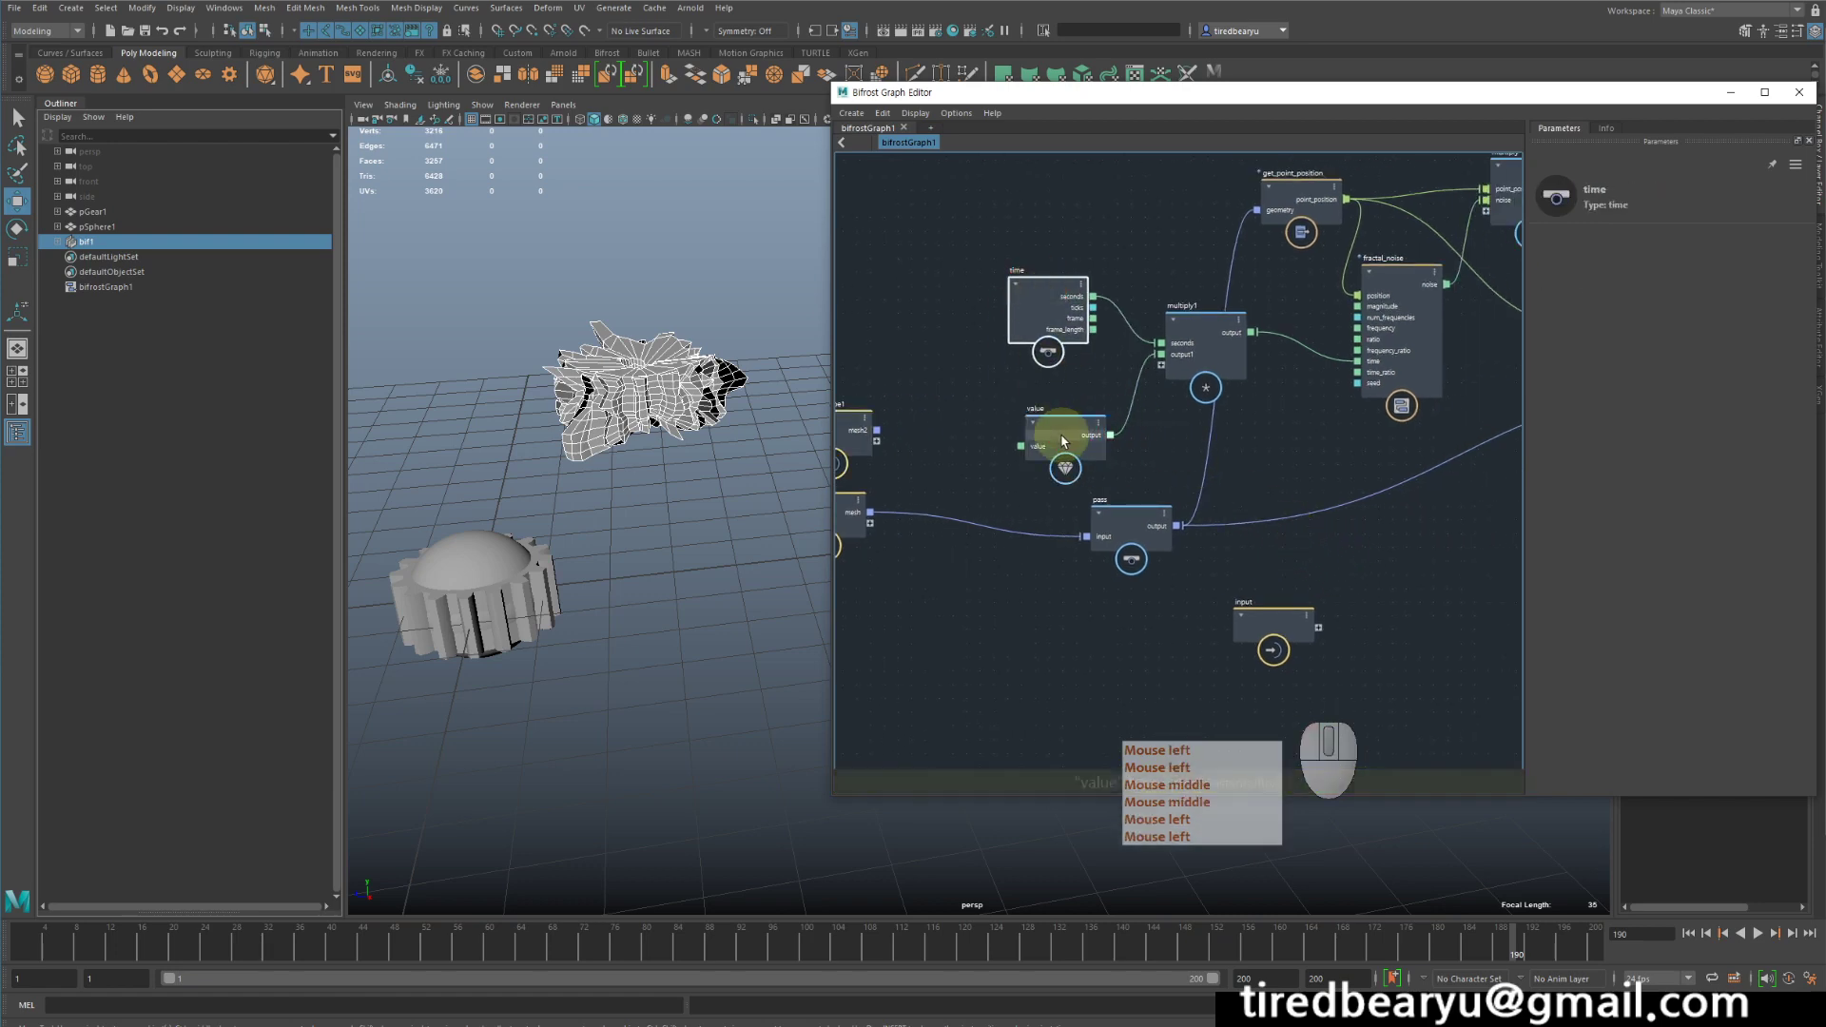
drag(1064, 440, 1058, 413)
- Examine the complete node graph from the mesh inputs and pass node through to the output
middle_drag(1271, 481, 1399, 510)
scroll(1239, 545, down, 2)
scroll(1309, 566, down, 1)
scroll(1309, 567, down, 1)
scroll(1399, 511, down, 1)
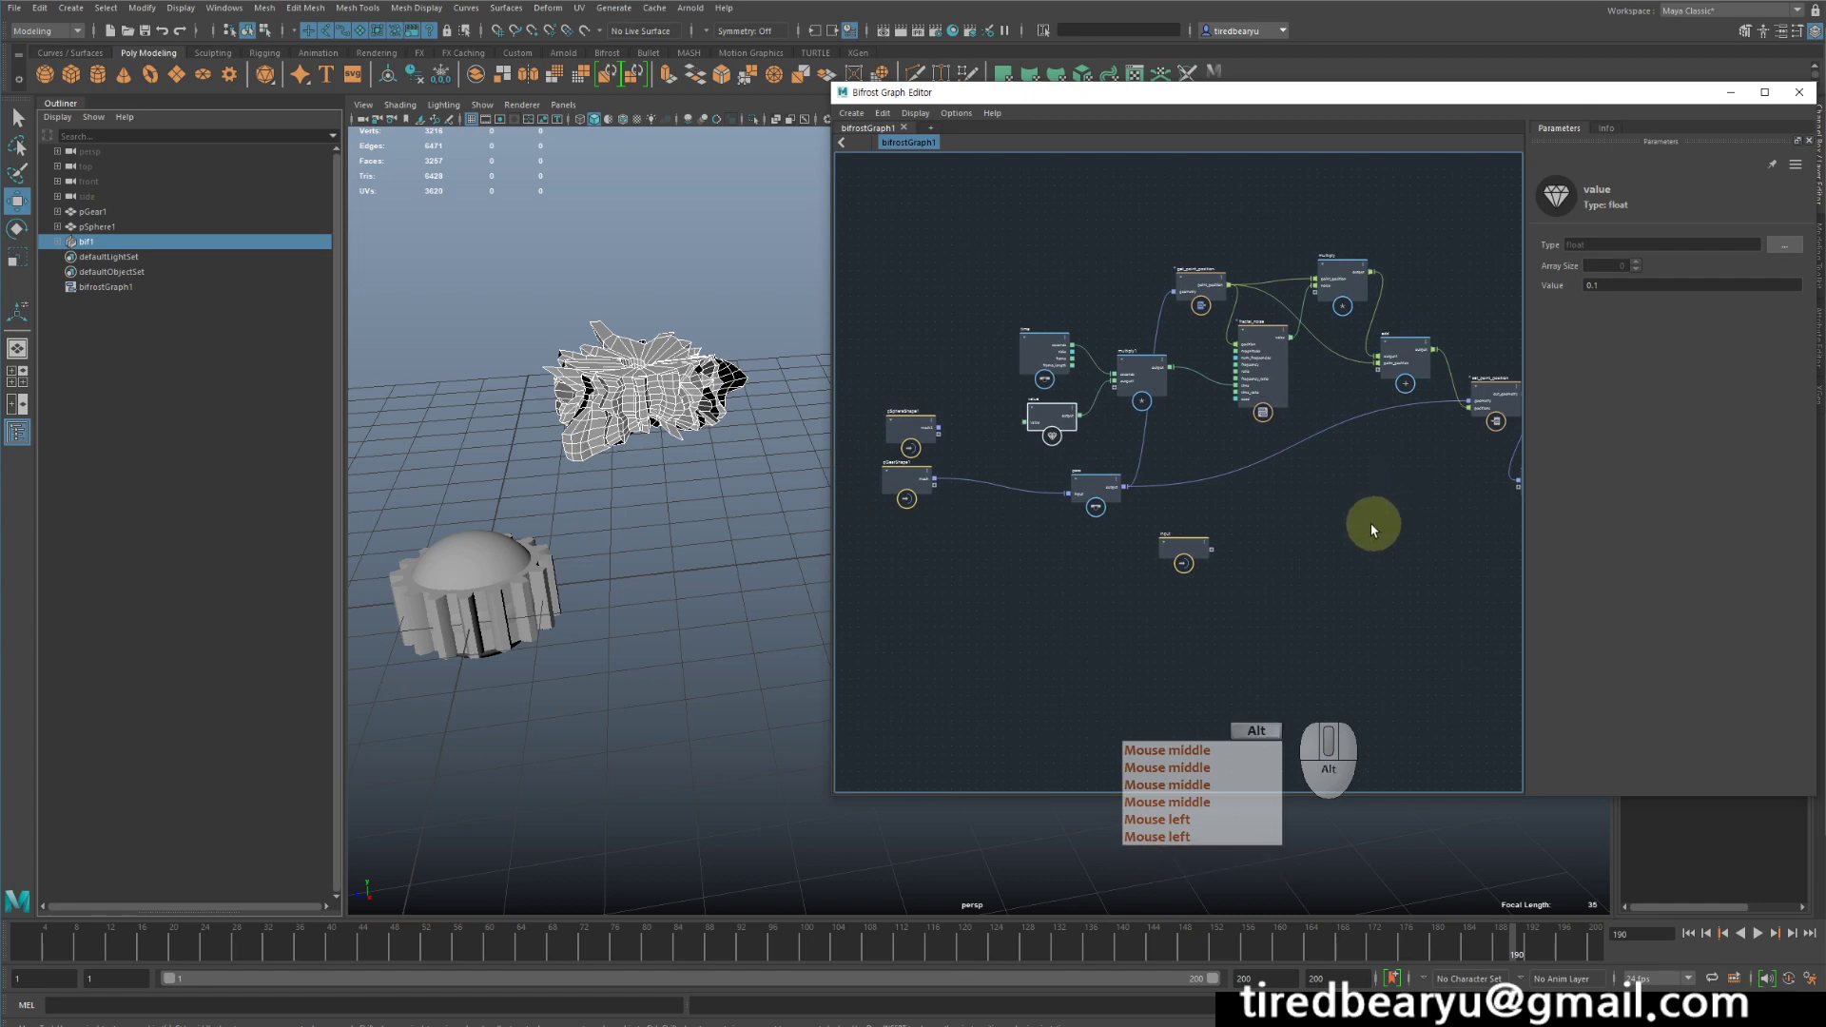
alt+middle_drag(1372, 523, 1329, 549)
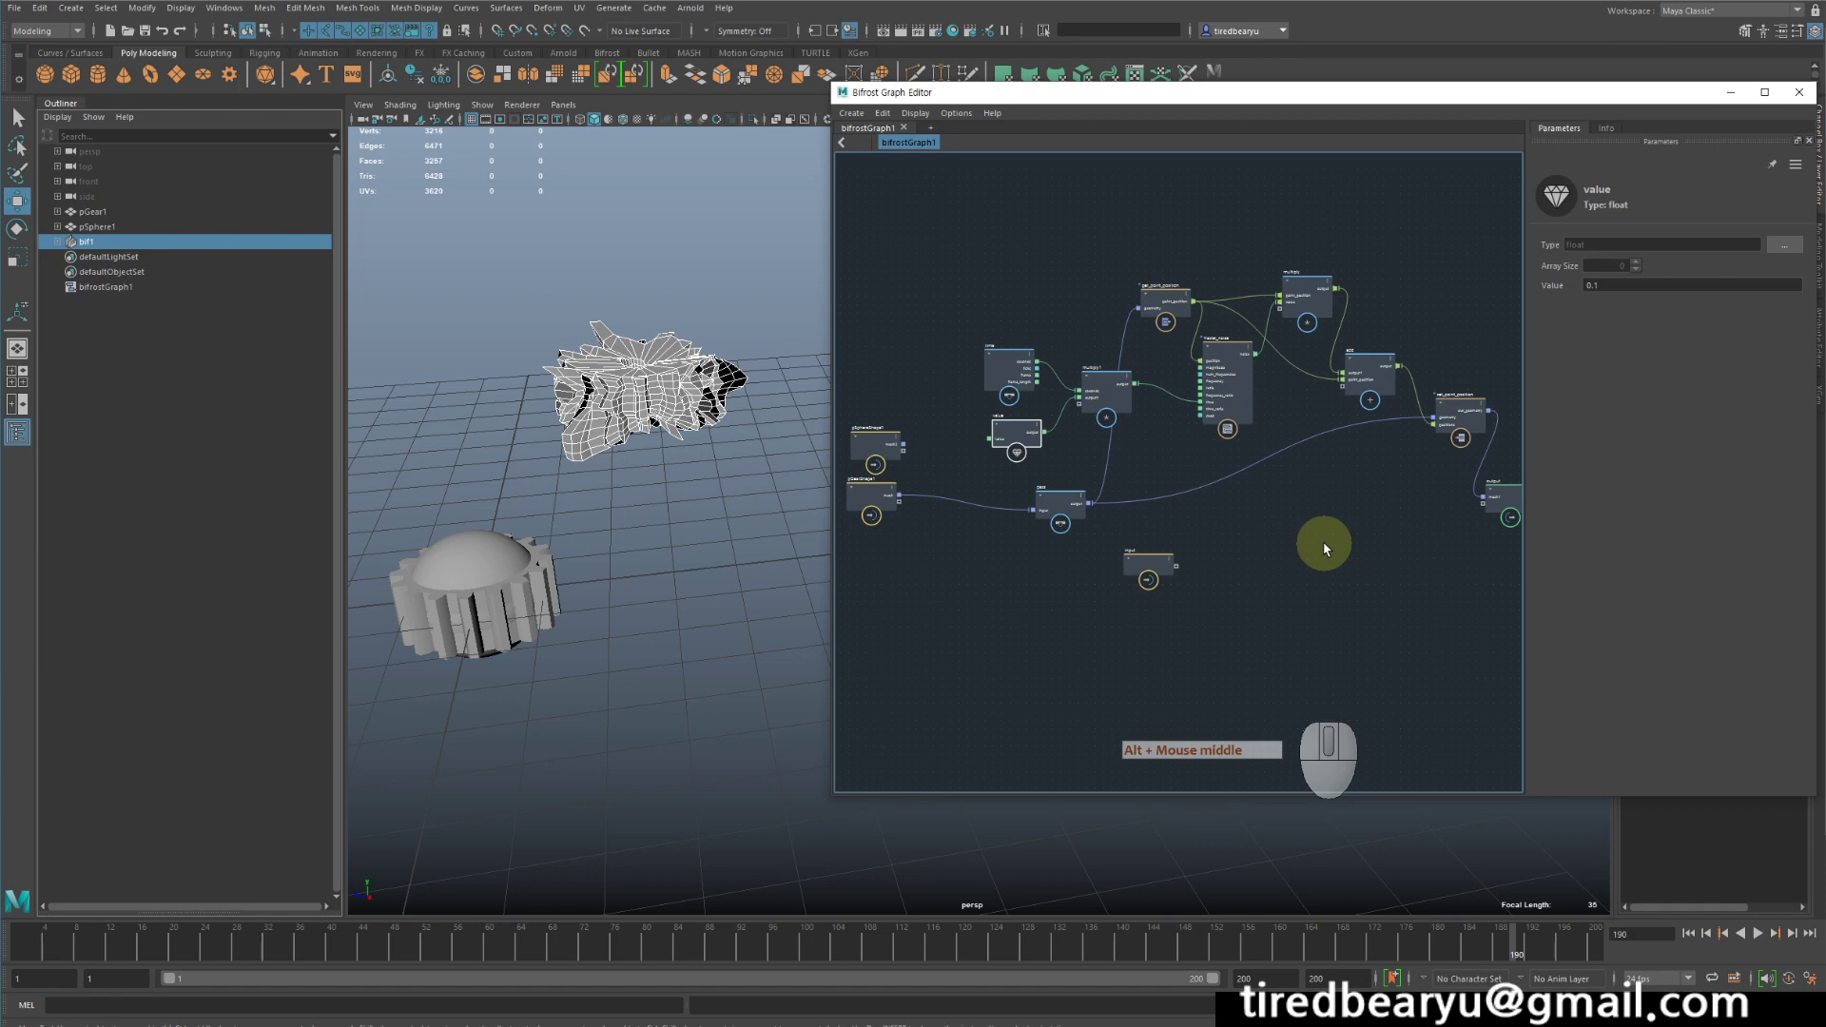
scroll(1015, 488, up, 1)
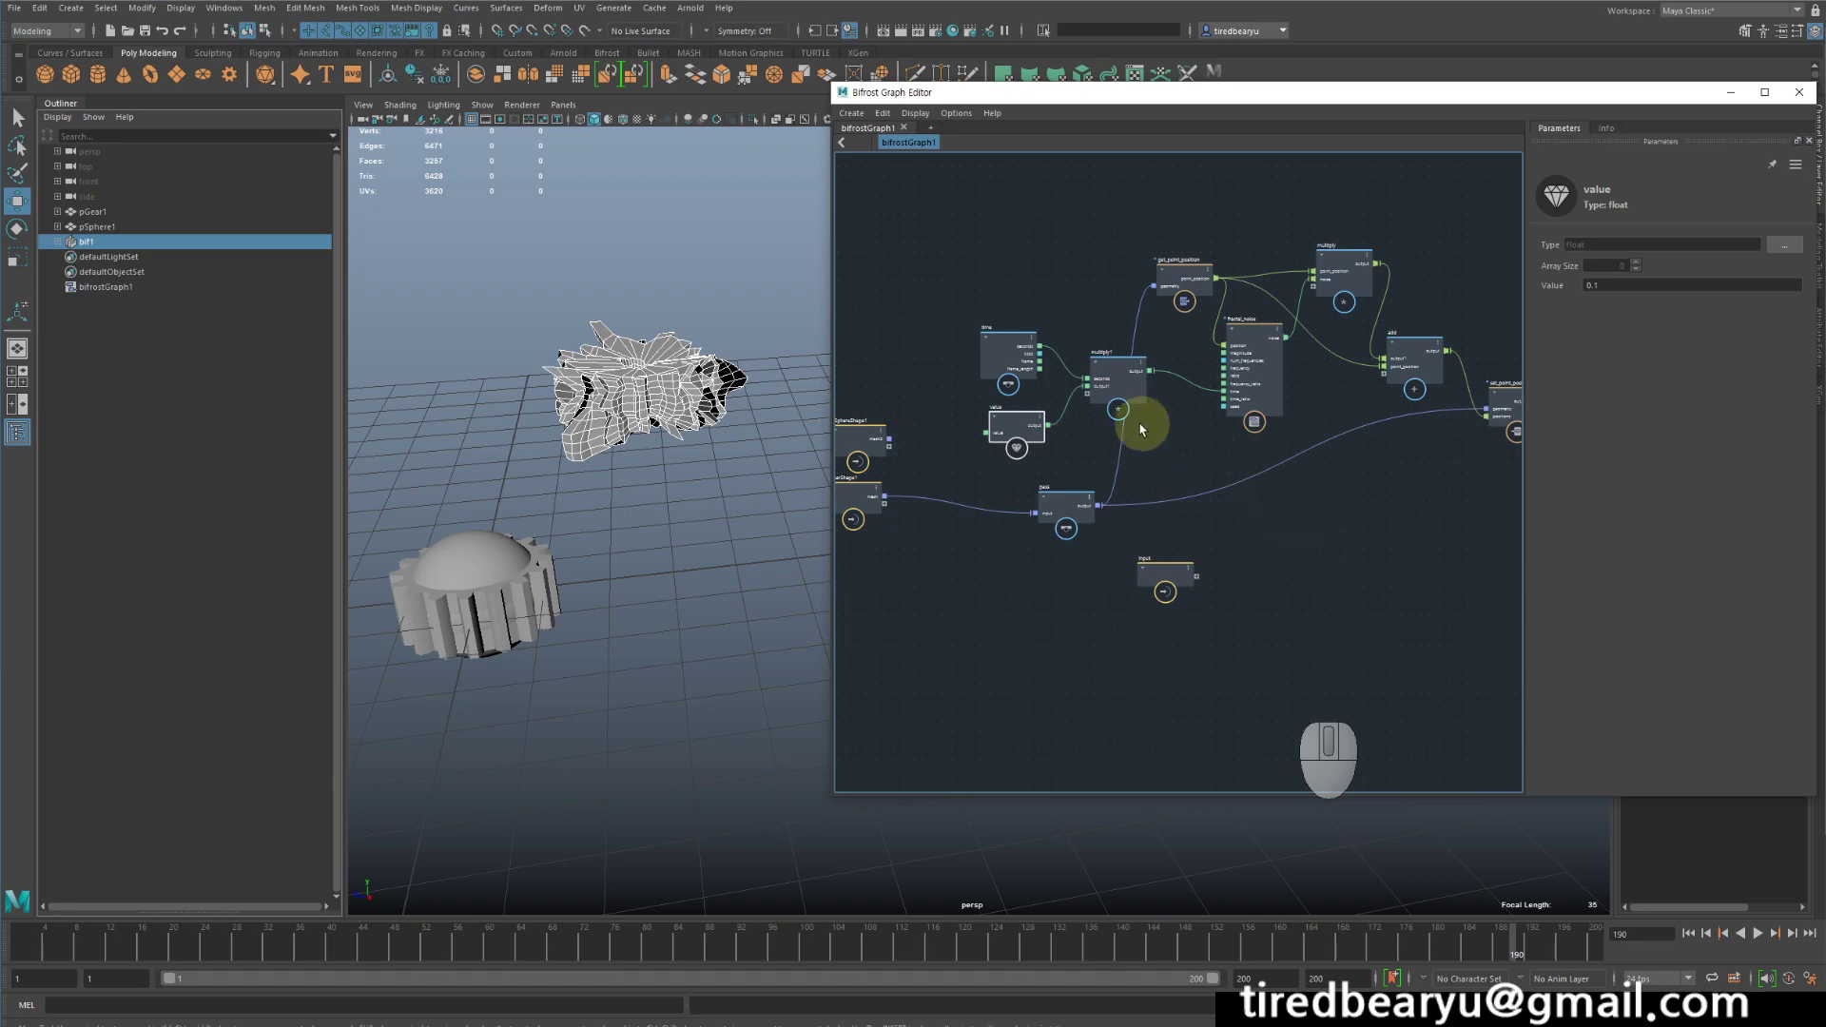
scroll(1186, 444, up, 2)
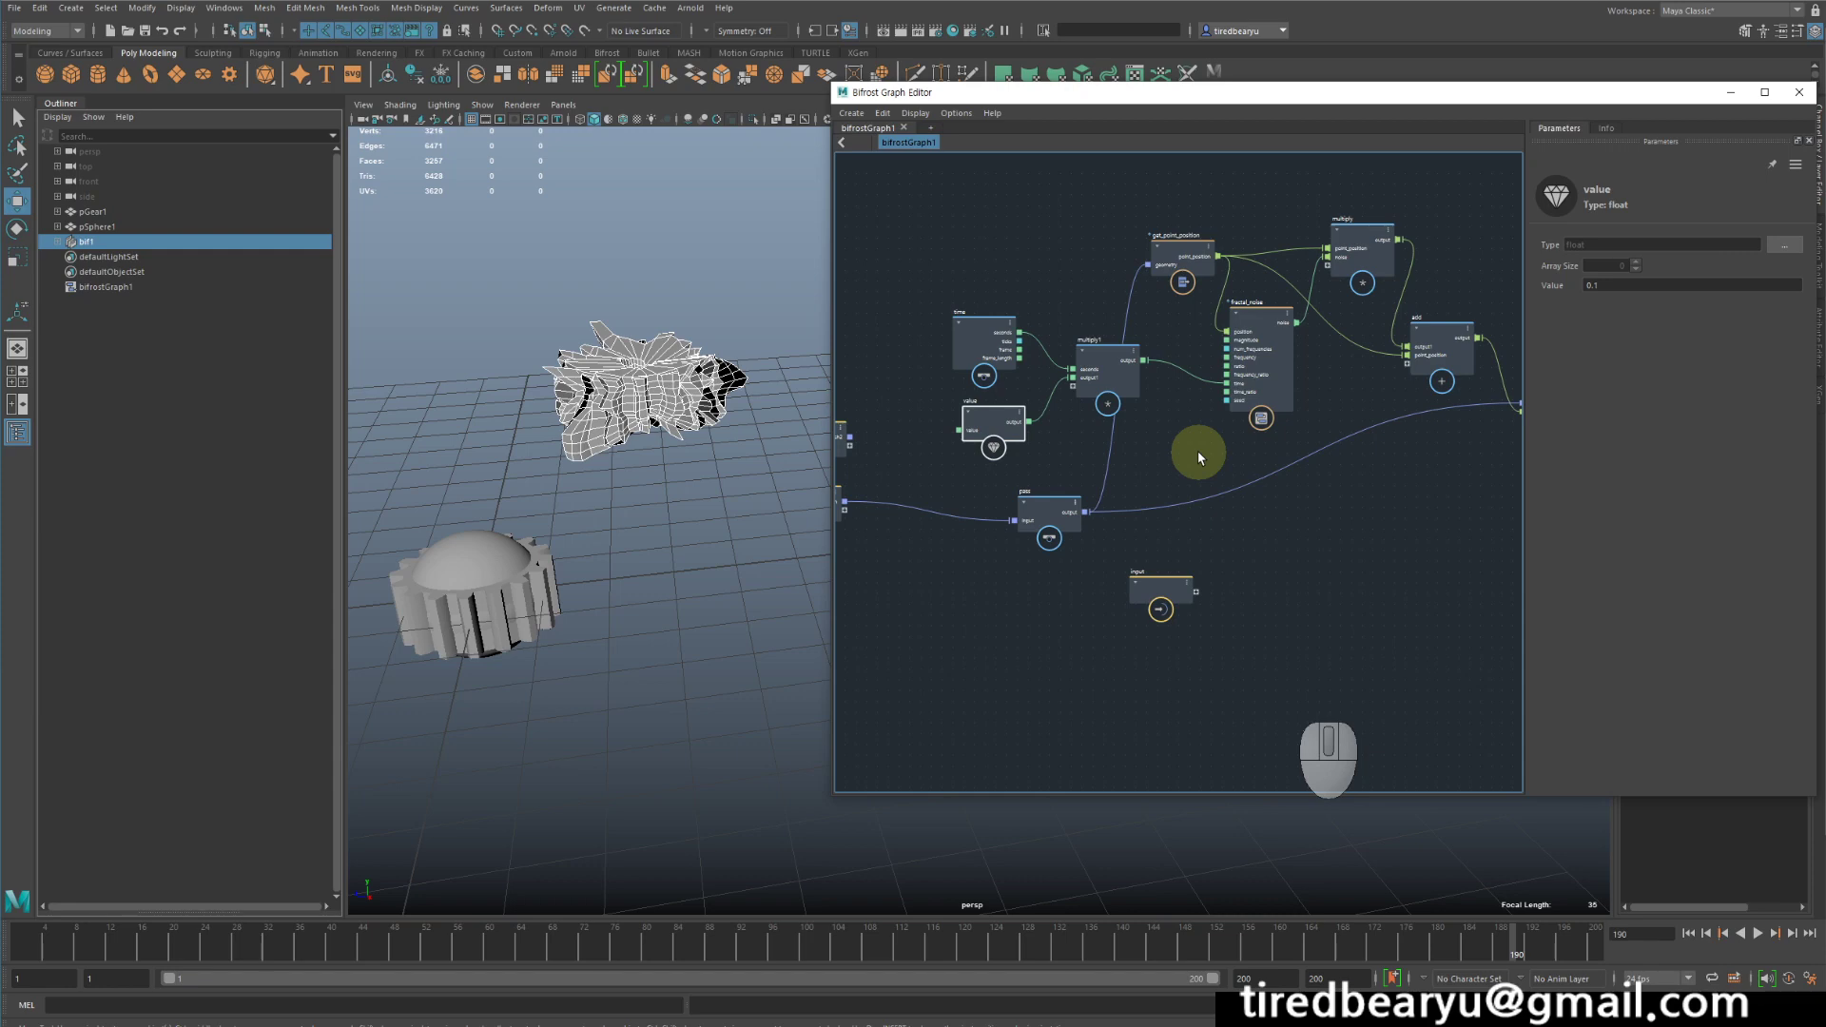
middle_drag(1115, 520, 1027, 522)
middle_drag(1302, 510, 1237, 510)
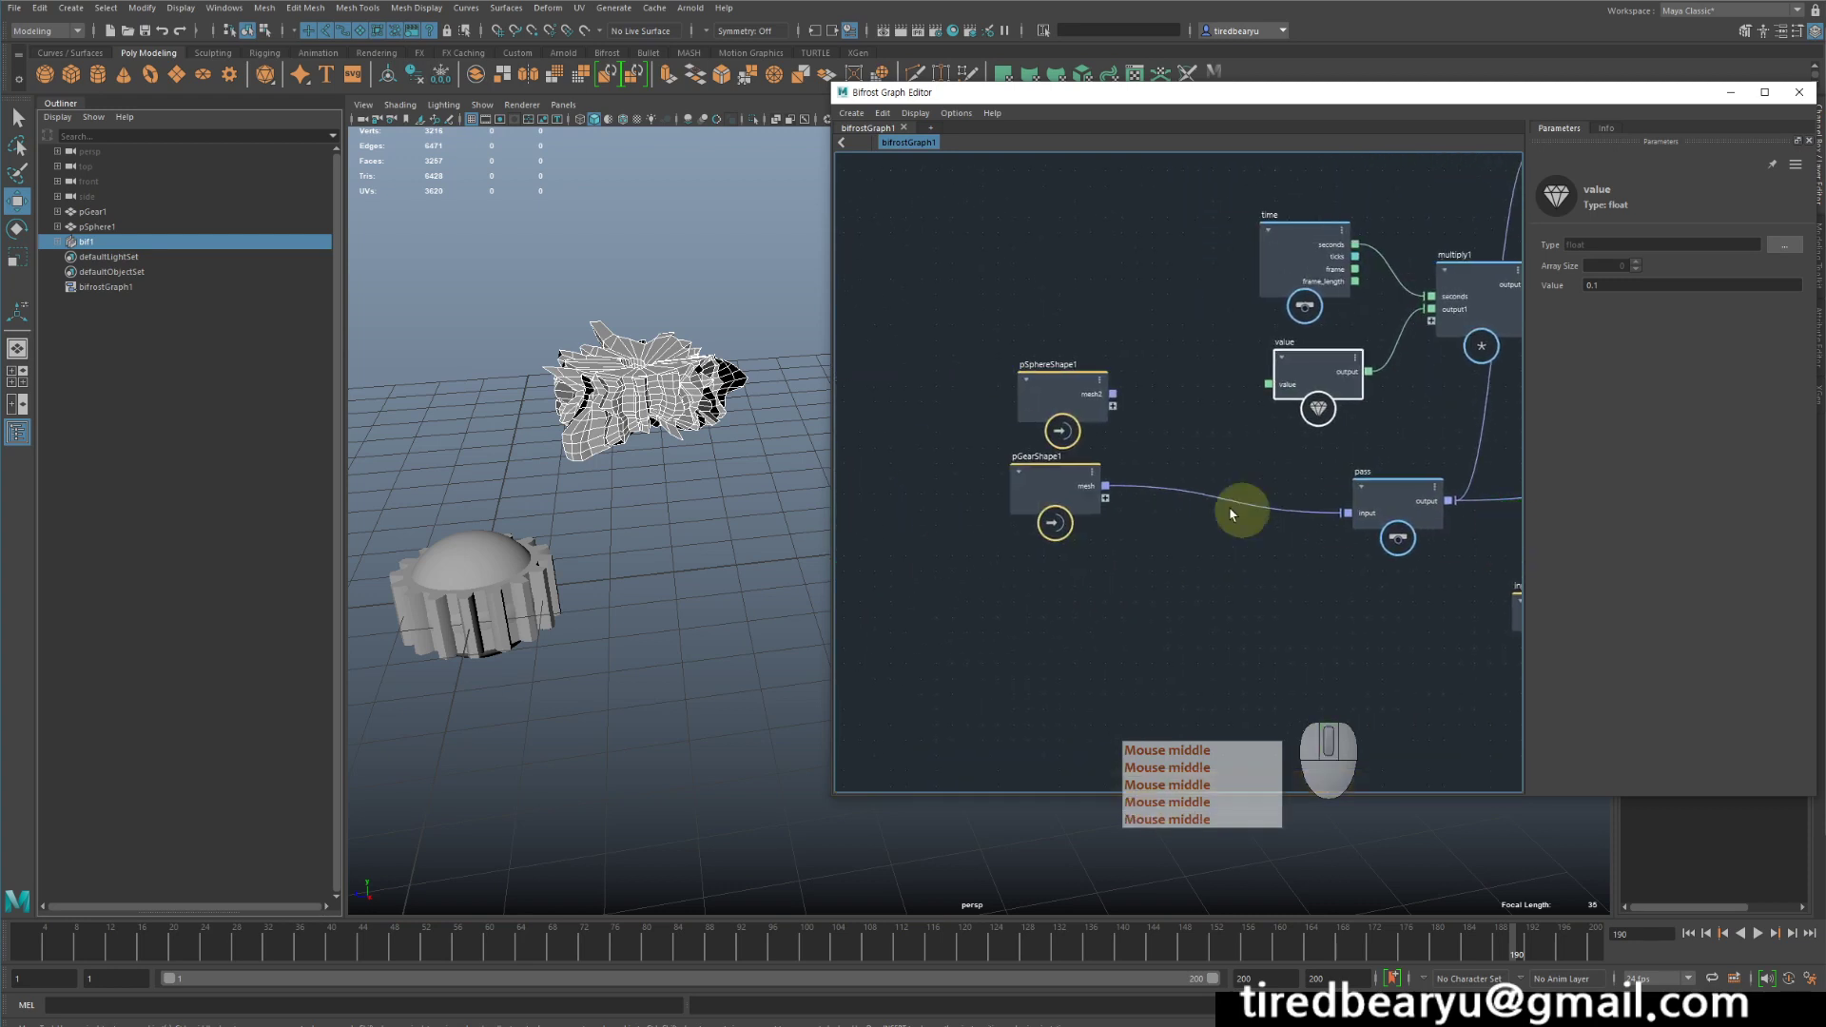
- Add a watchpoint to the connection between pGearShape1's mesh output and the pass node's input to inspect the mesh properties
right_click(1223, 504)
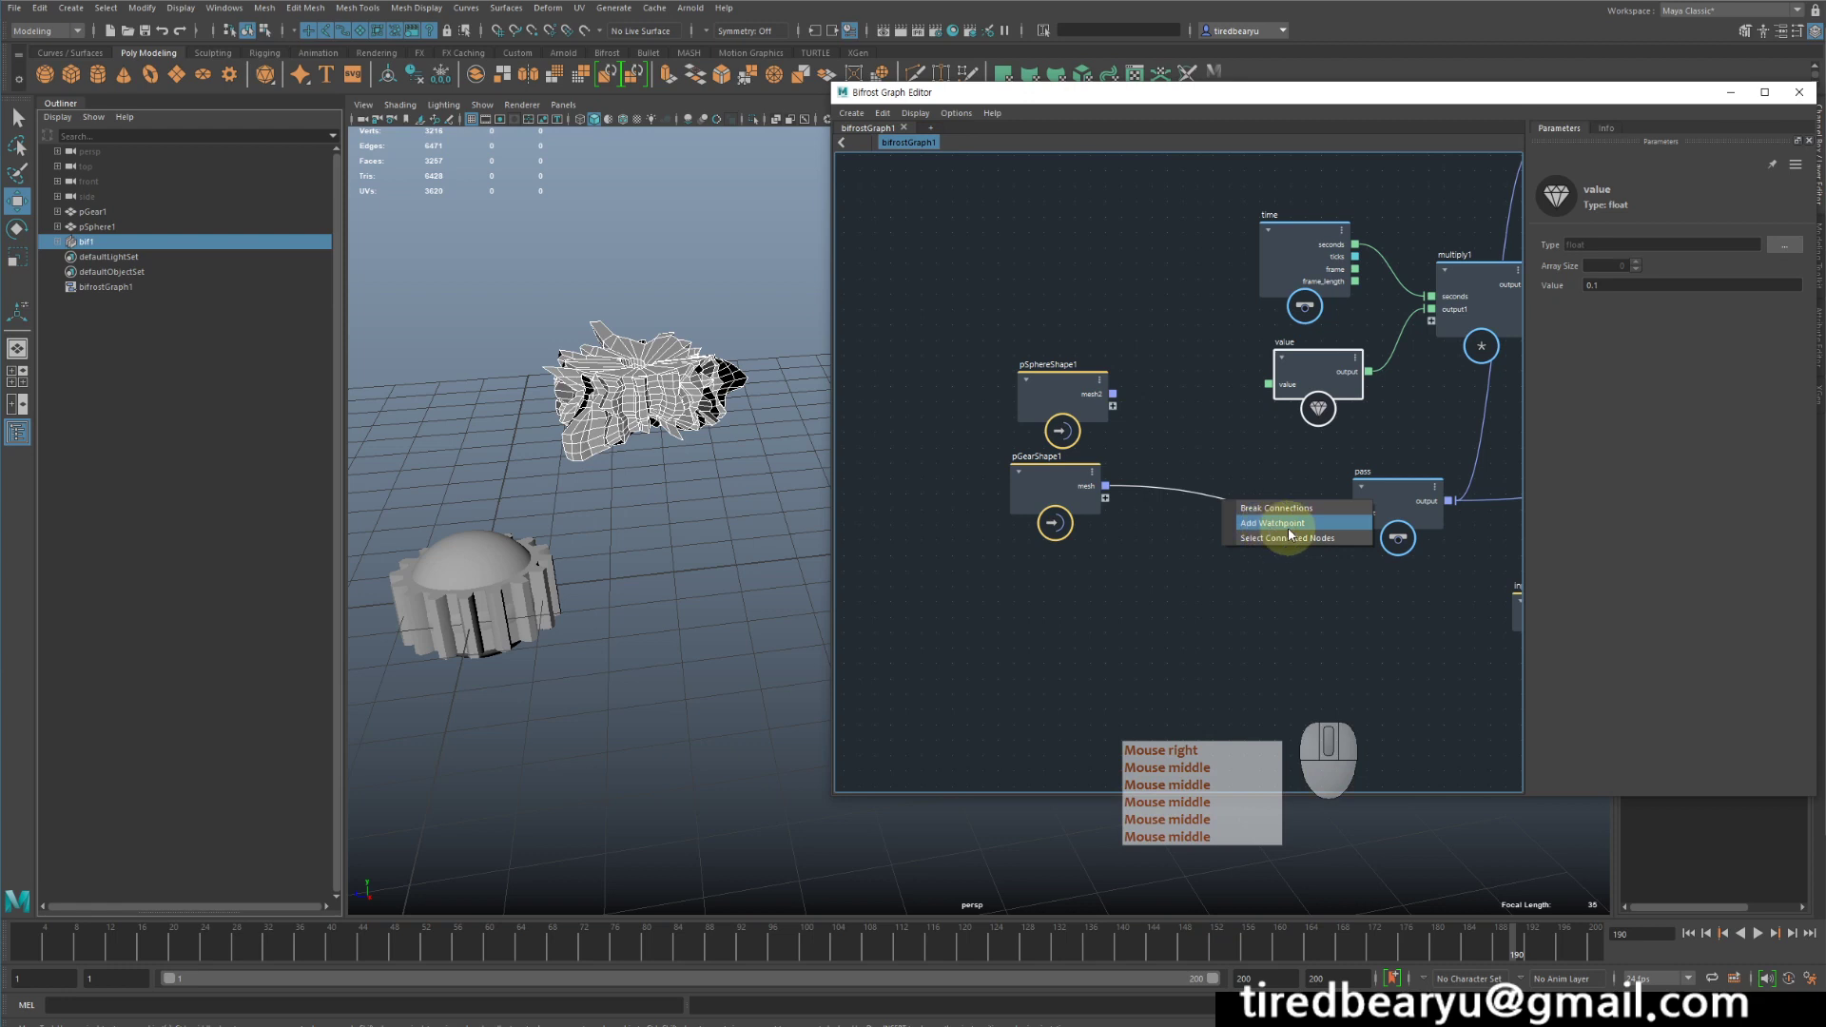
click(1291, 528)
click(1224, 501)
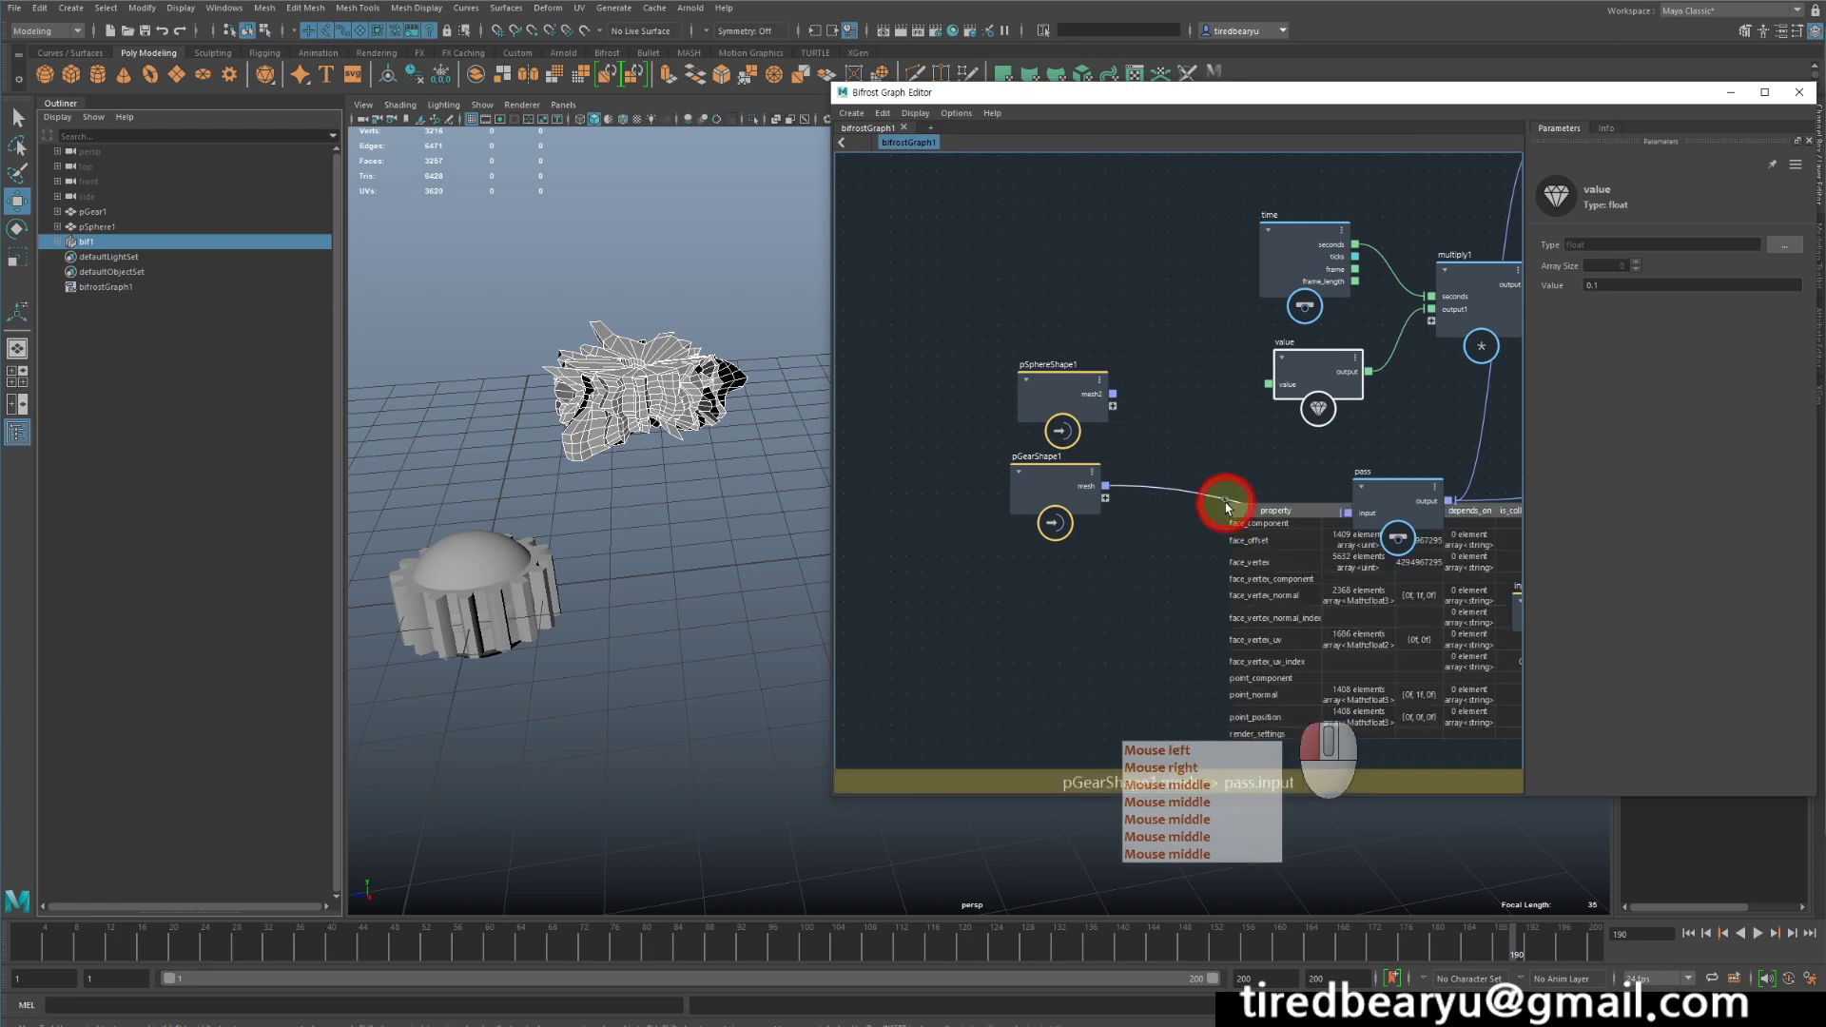
drag(1041, 500, 1346, 517)
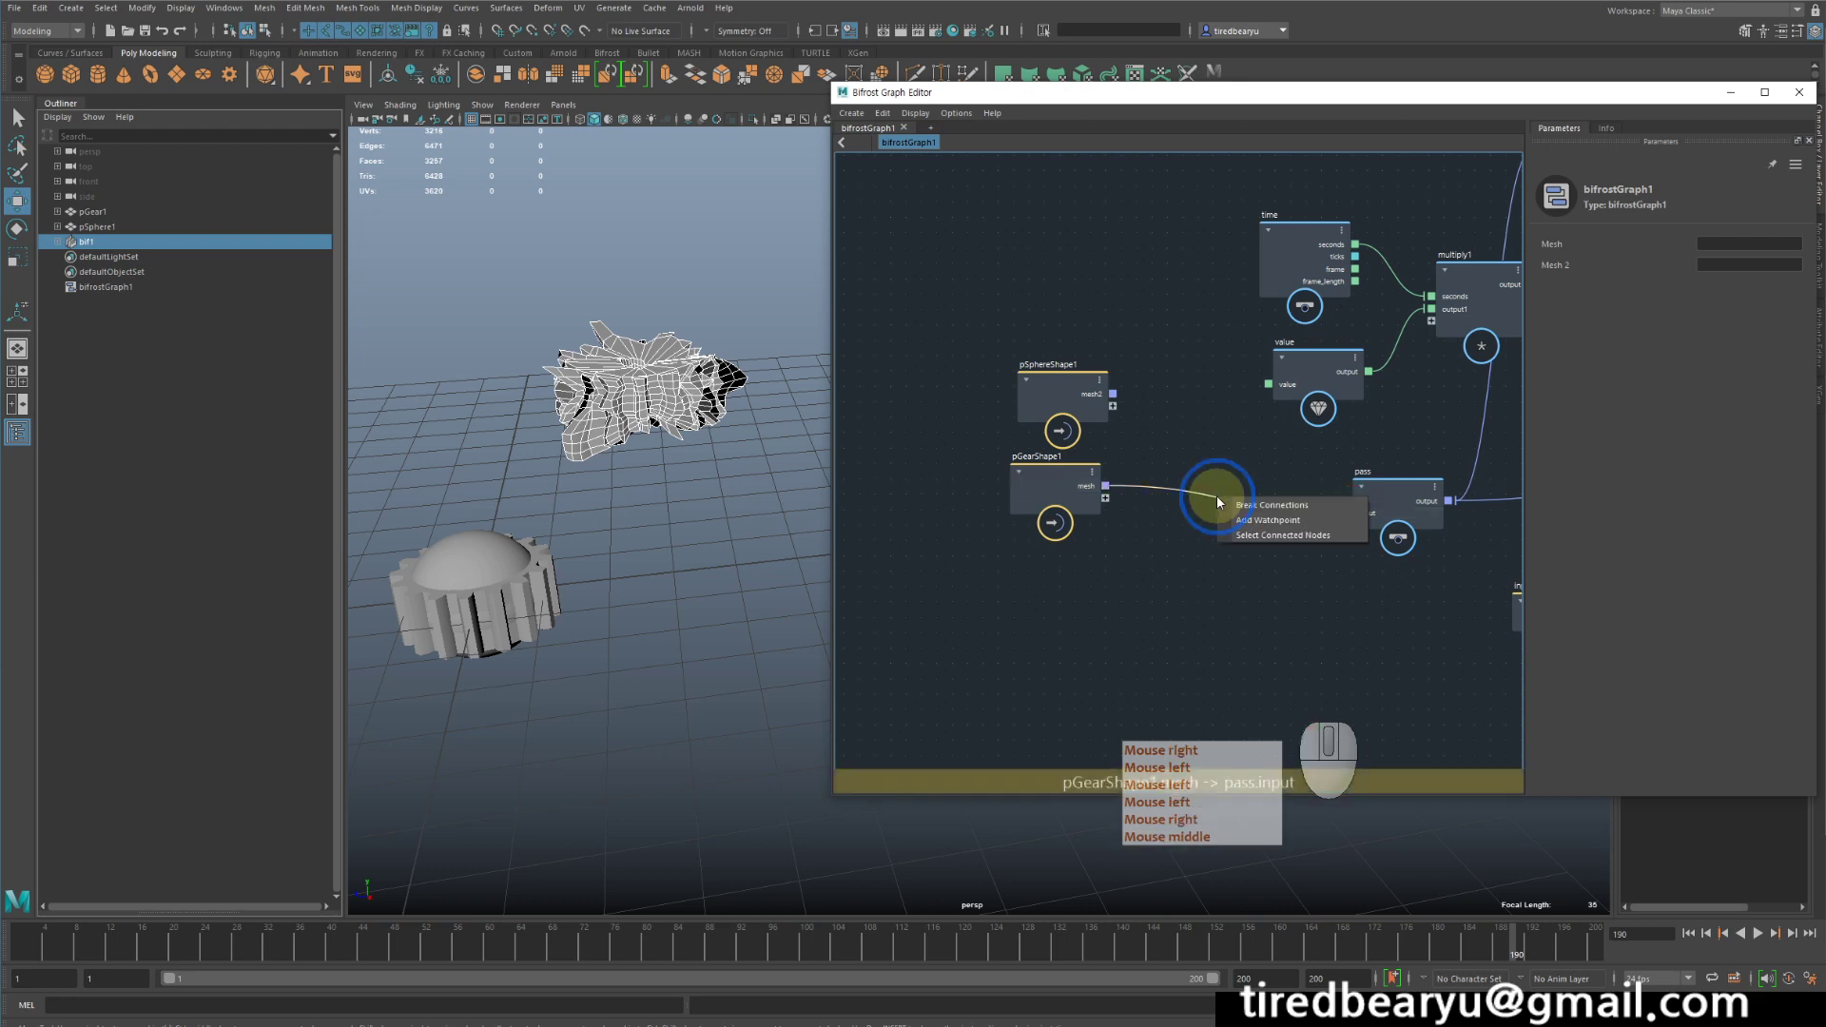
mouse_move(1229, 502)
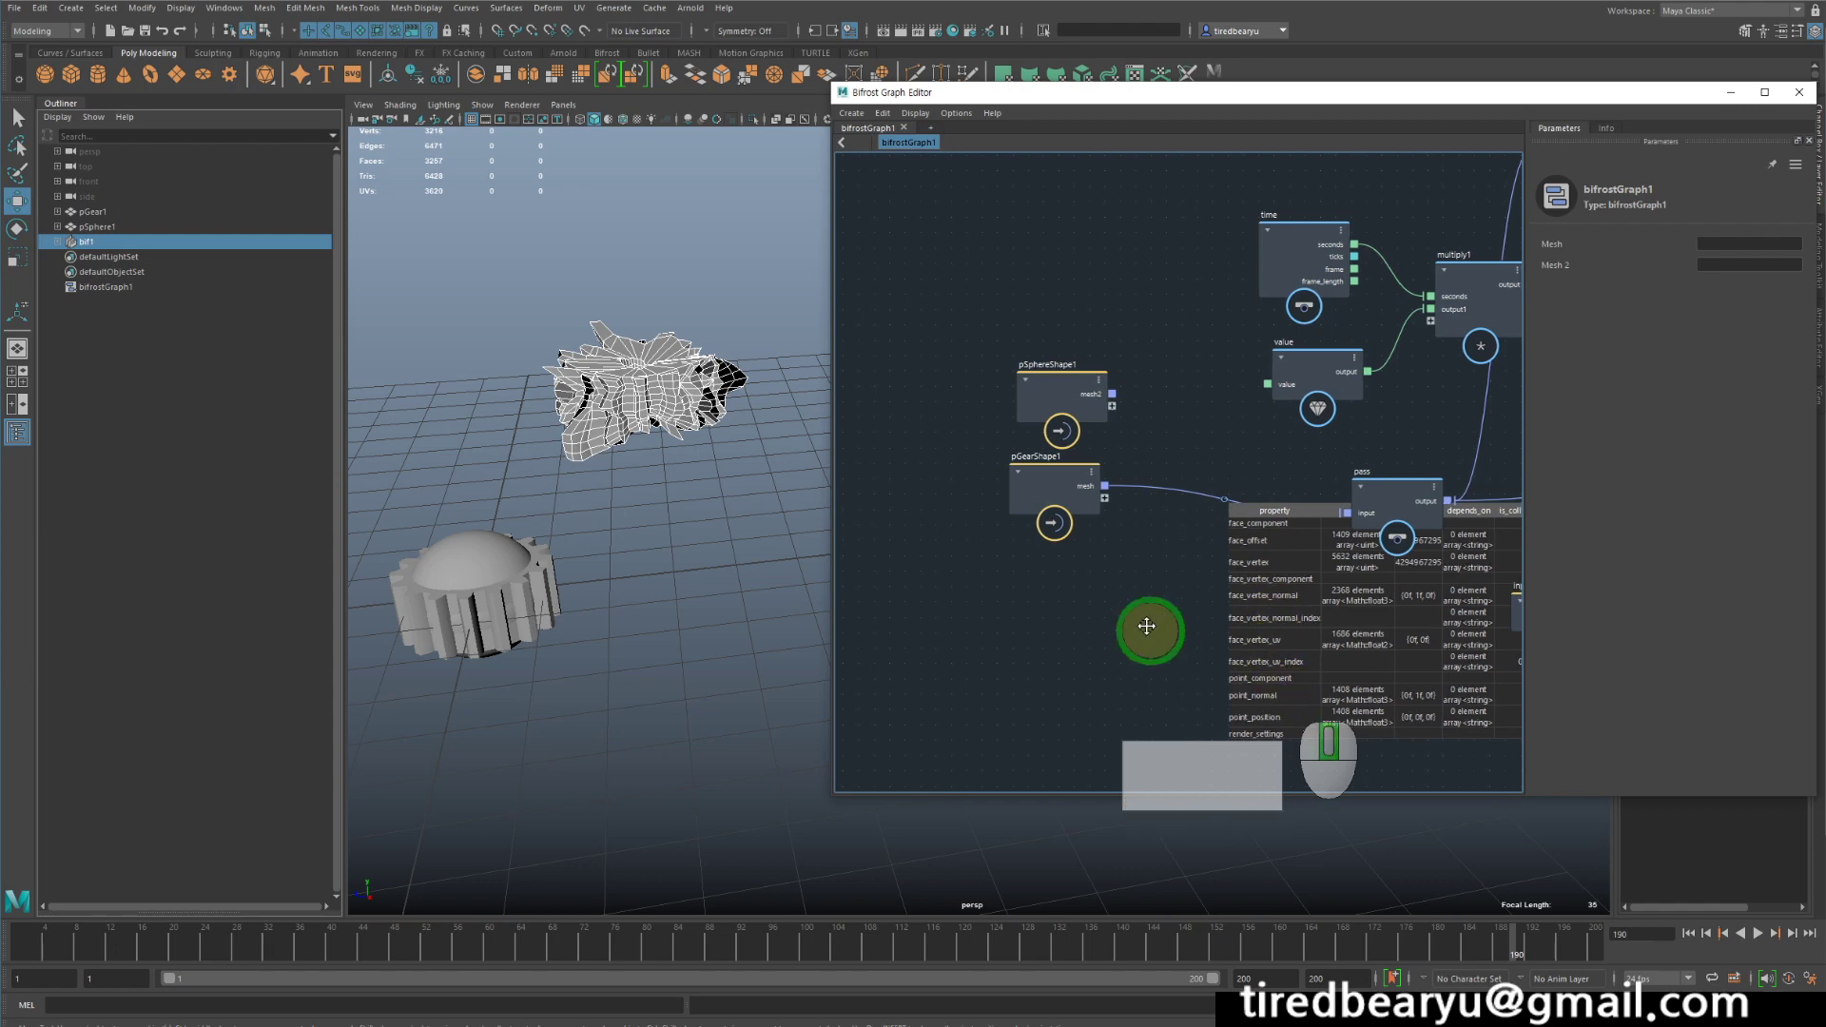
- Add a watchpoint to the connection from get_point_position's point_position output to the multiply node
middle_drag(1149, 632, 1014, 498)
middle_drag(1125, 573, 994, 657)
middle_drag(1265, 354, 1199, 574)
middle_drag(1222, 500, 1219, 415)
drag(1198, 307, 1150, 249)
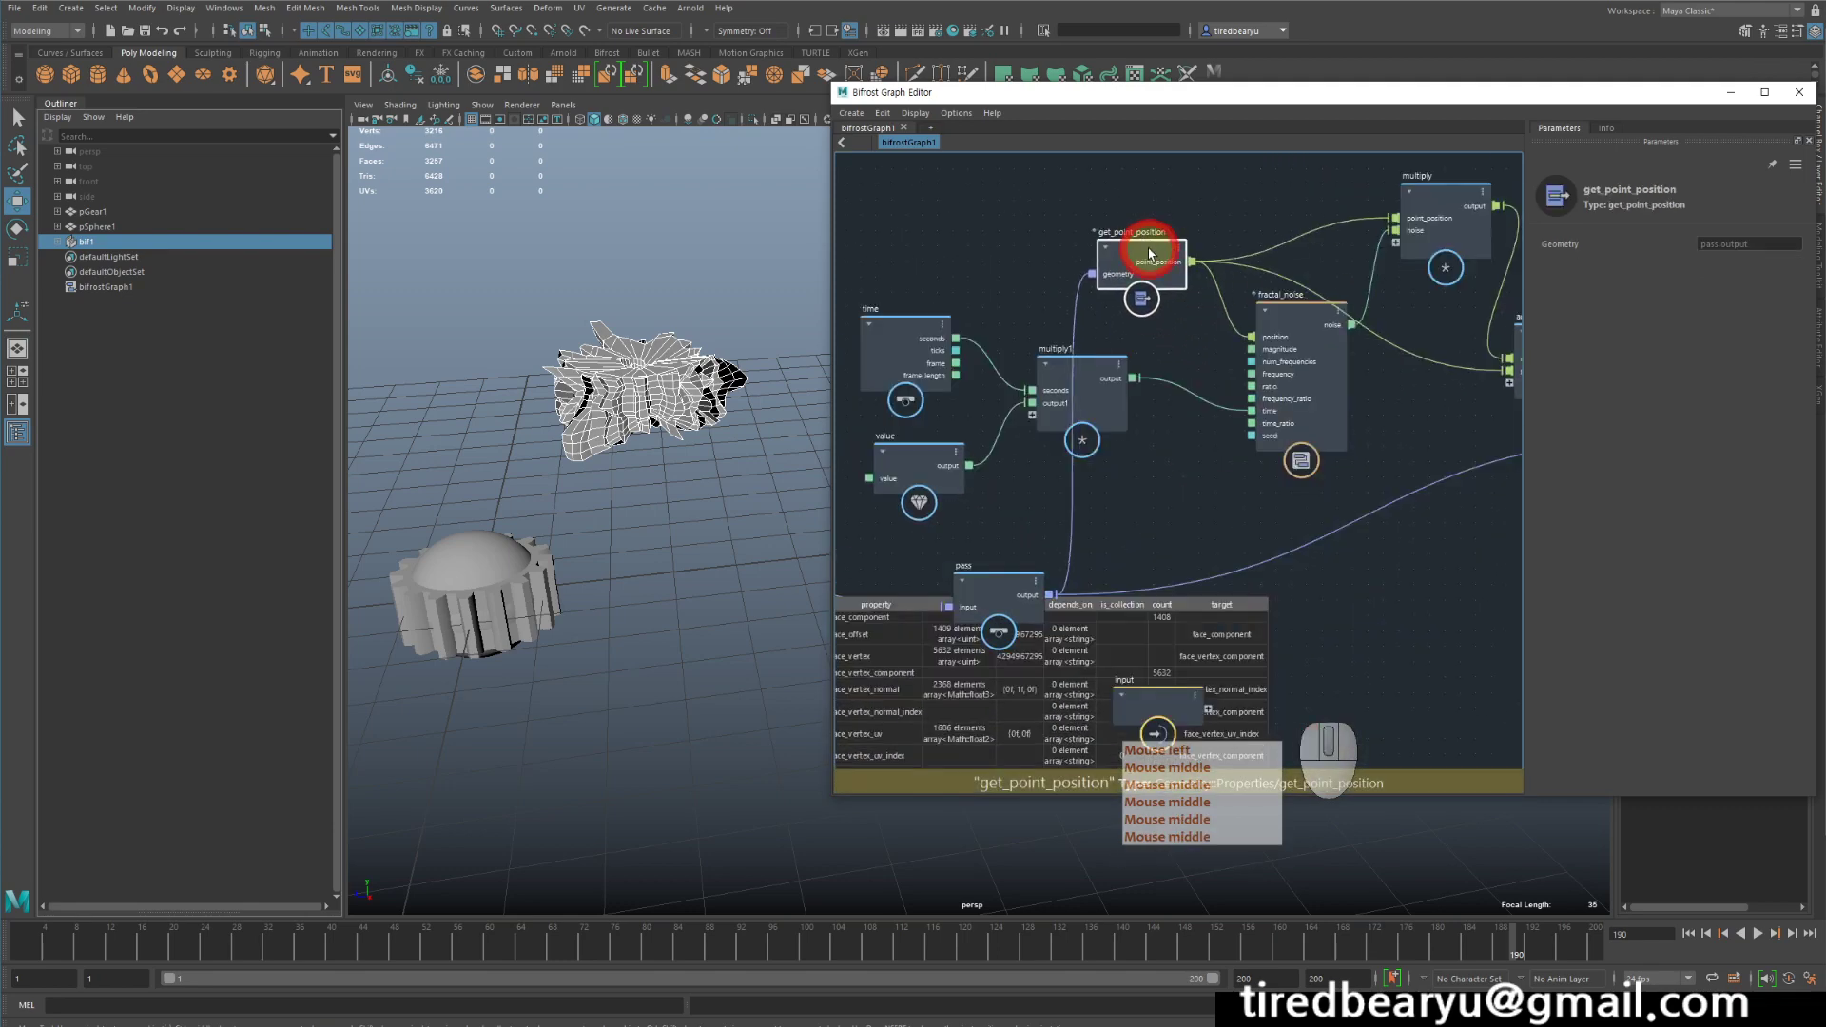
middle_click(1190, 330)
middle_drag(1195, 362, 1191, 415)
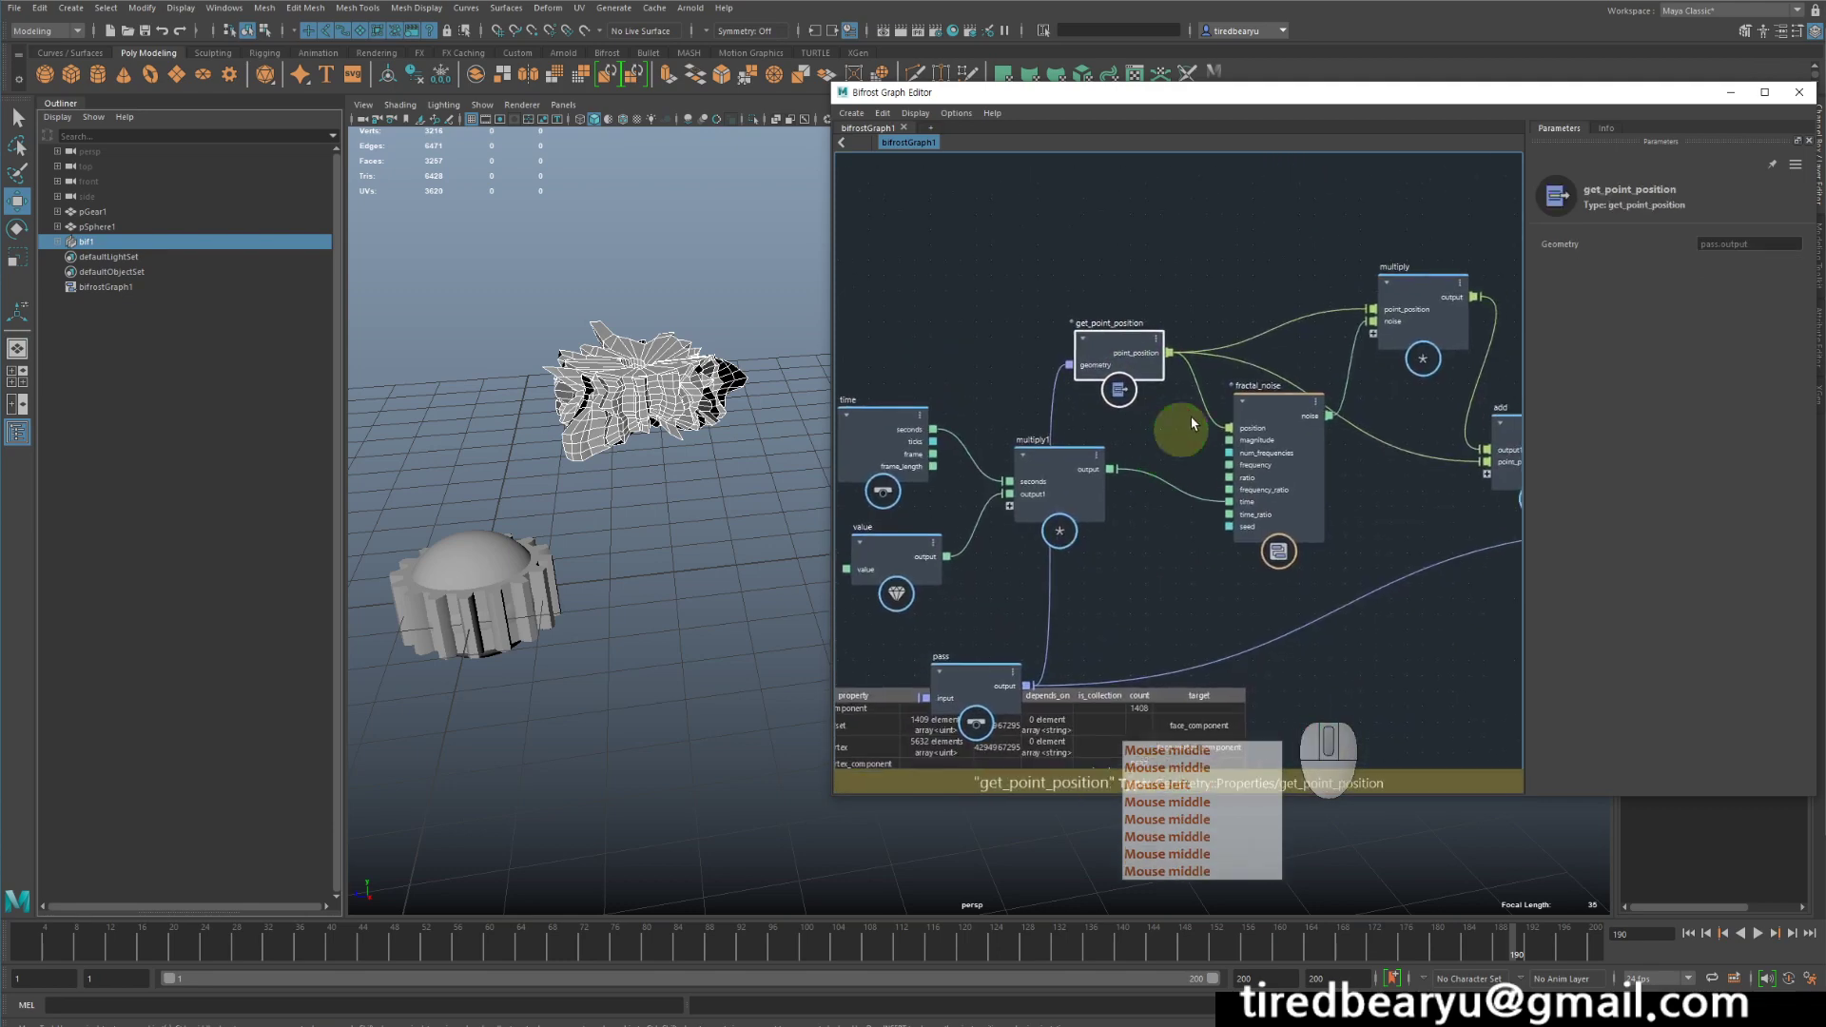
right_click(1272, 337)
click(1277, 354)
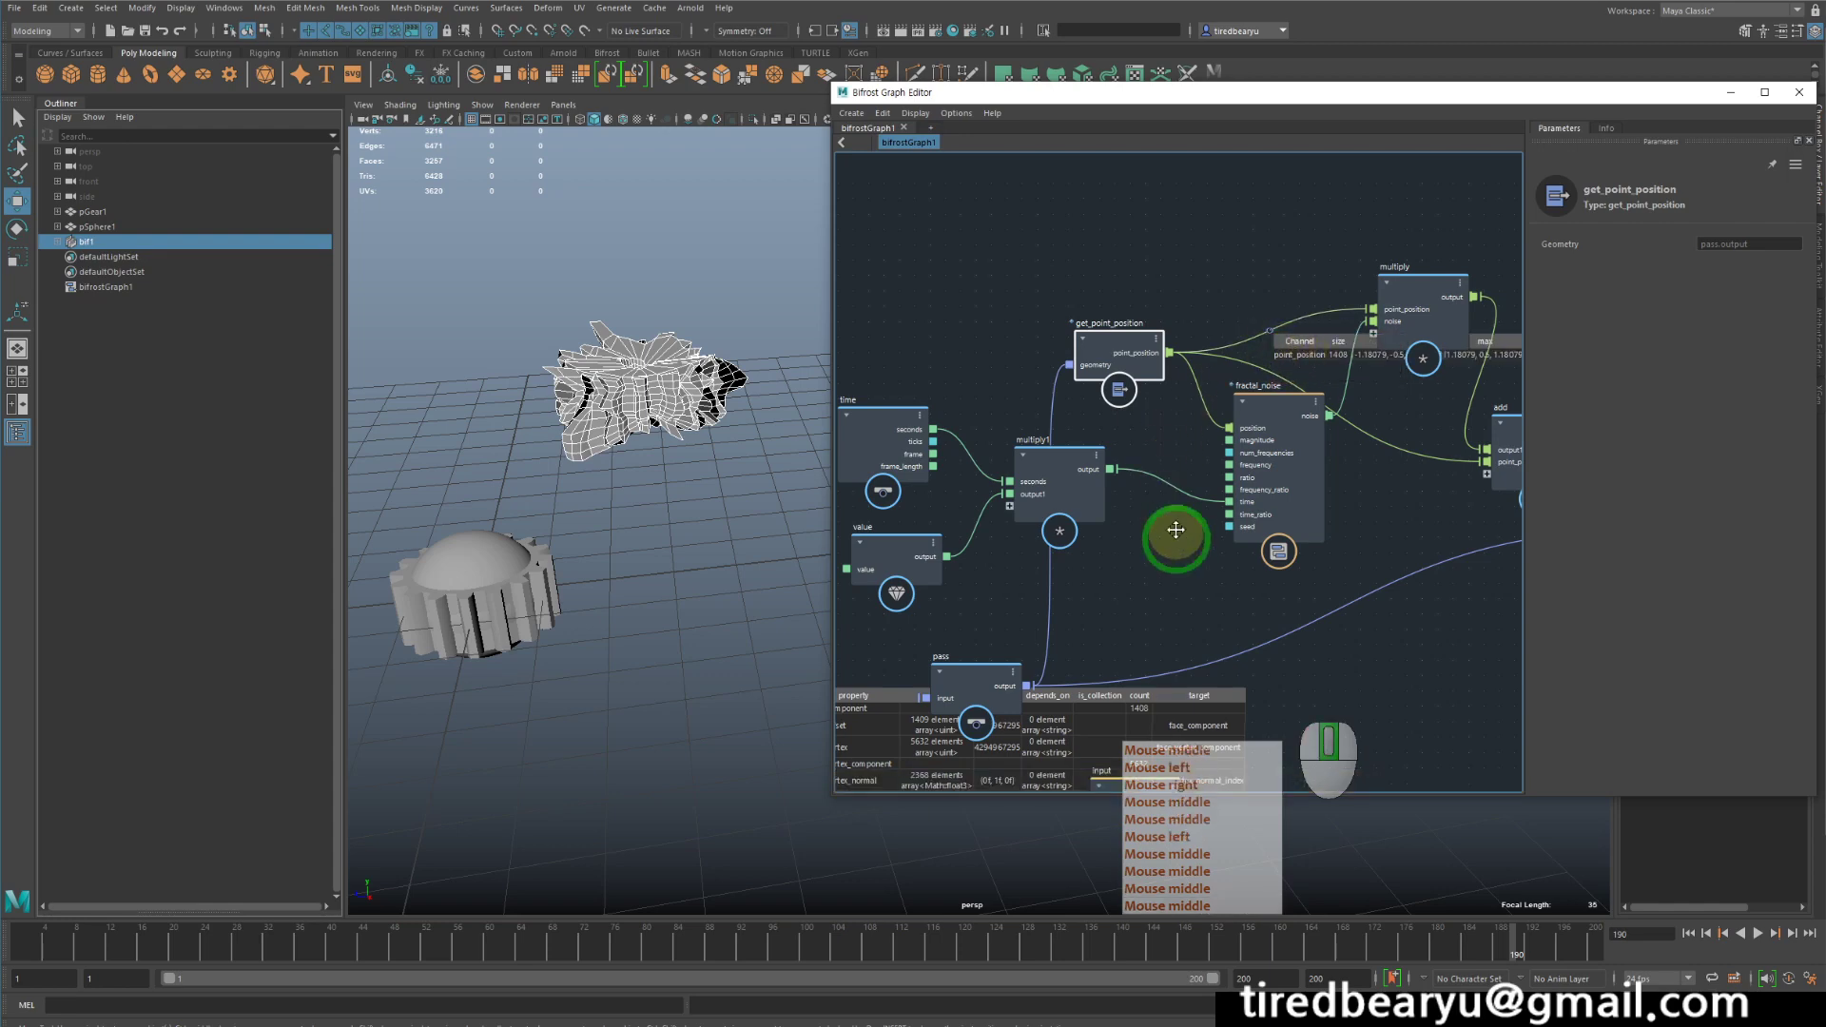
- Add a watchpoint to the connection from set_point_position's out_geometry to the output node's mesh1, and move the output node slightly further away
middle_drag(1174, 530, 1081, 377)
middle_drag(1223, 410, 1161, 398)
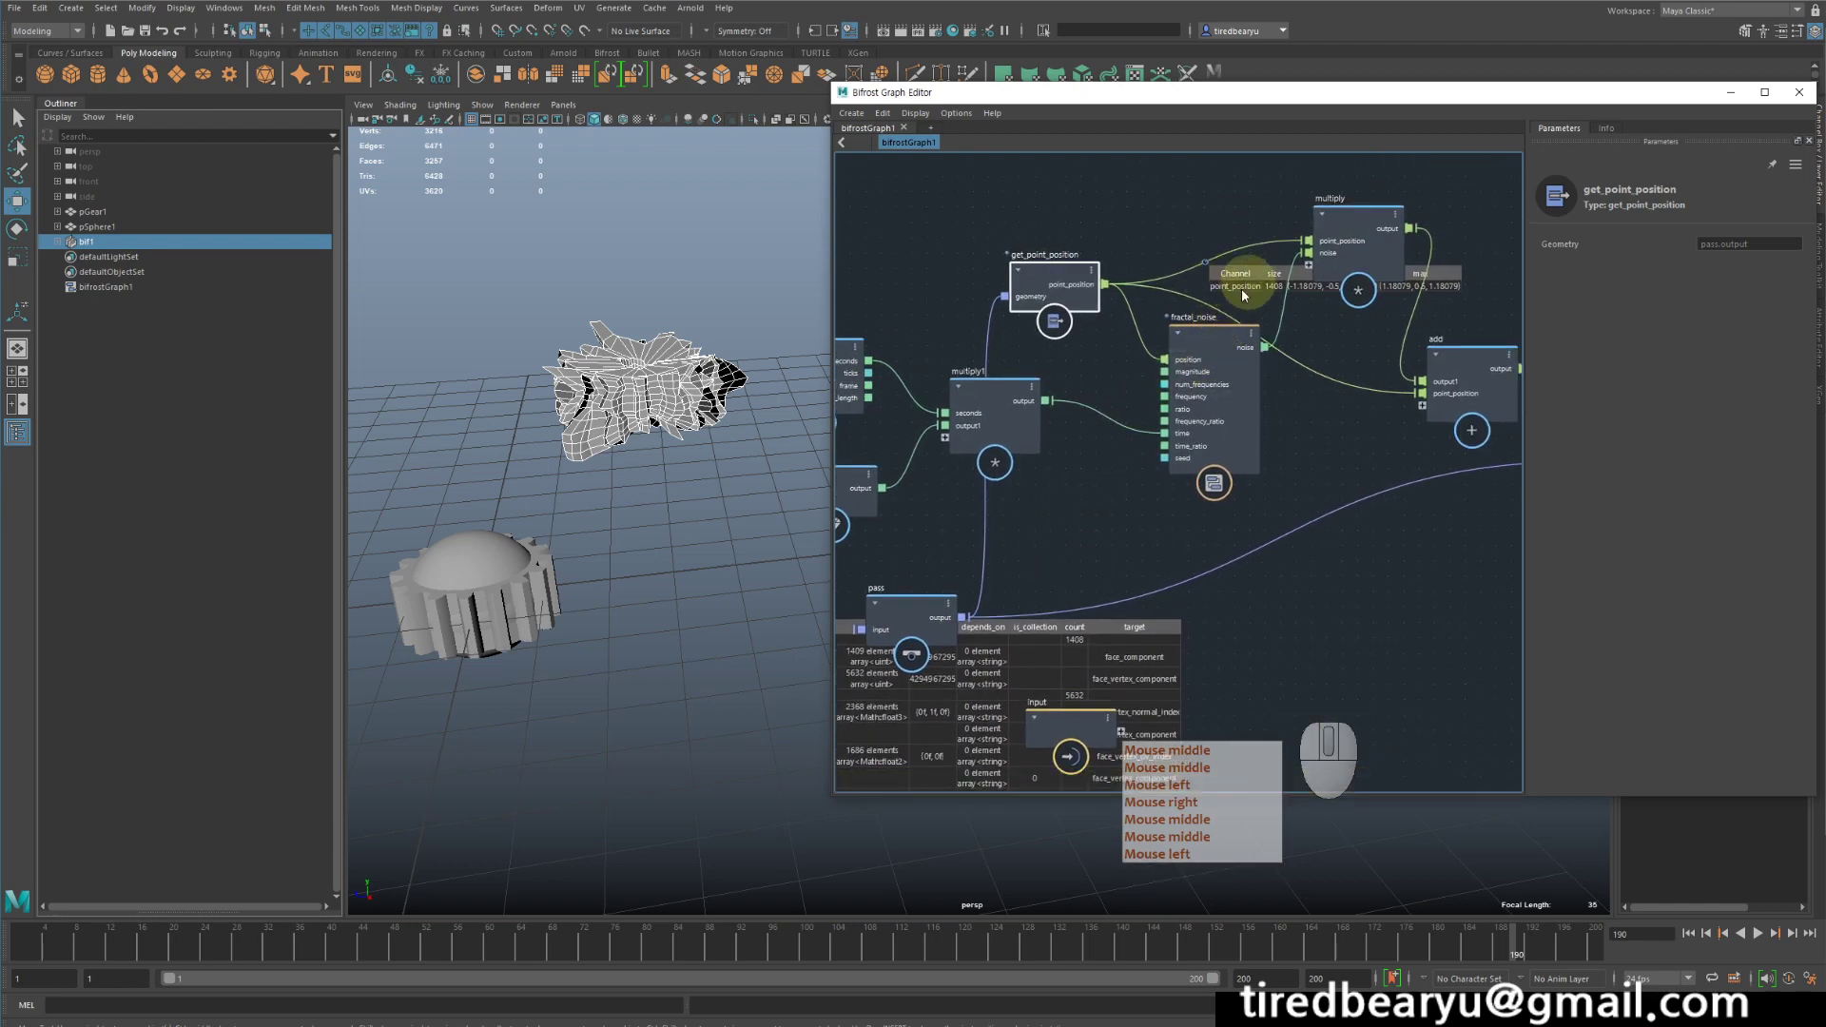
middle_drag(1119, 537, 1332, 358)
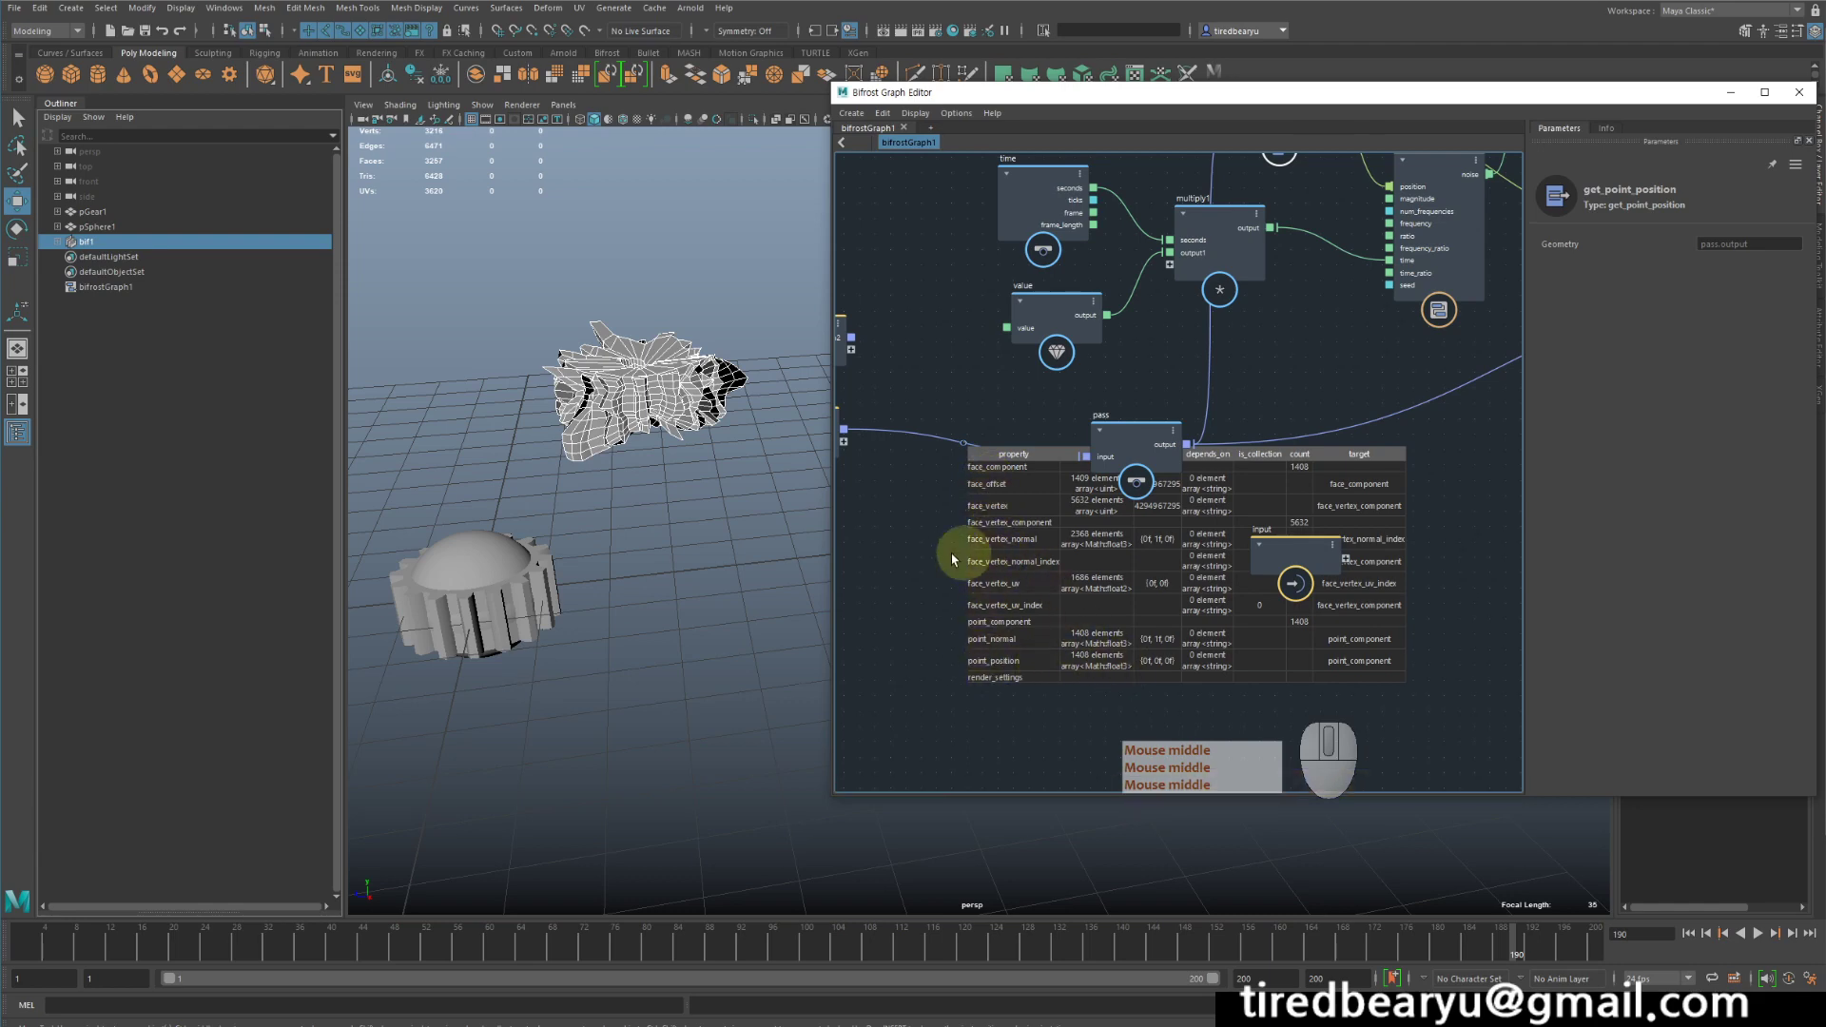
middle_drag(966, 551, 811, 713)
middle_drag(1174, 344, 1072, 380)
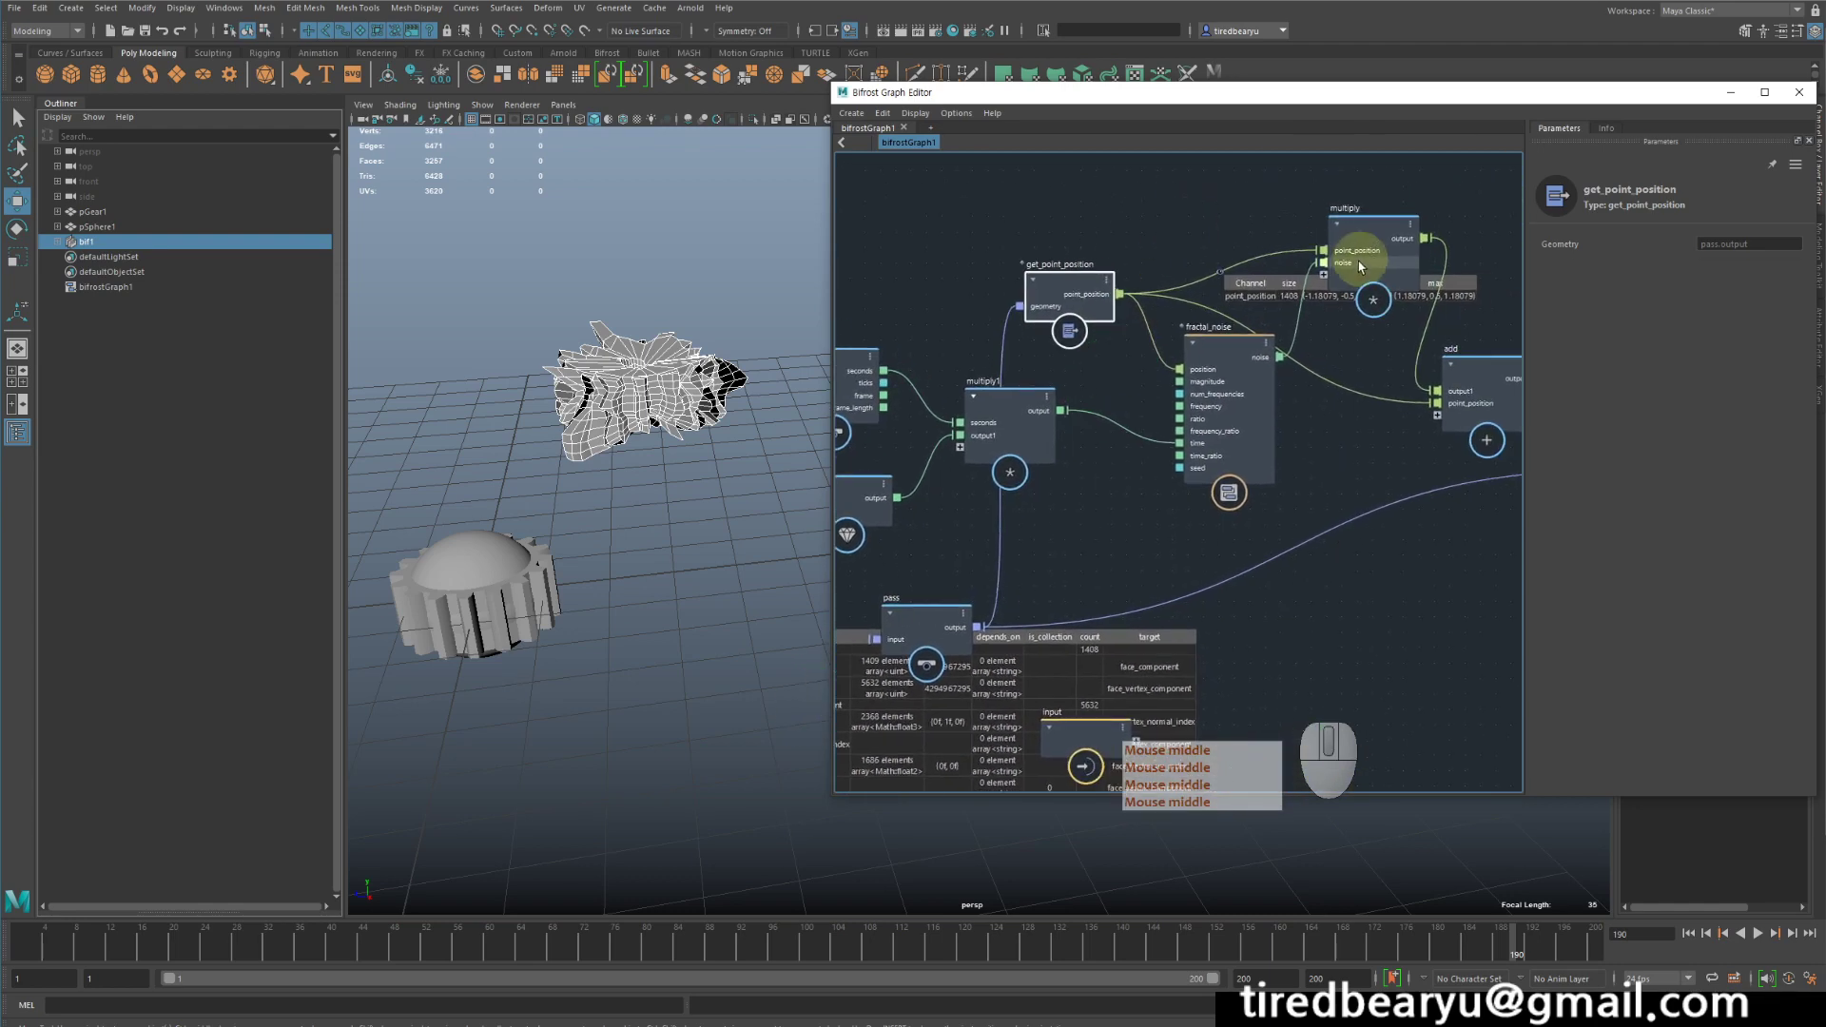
middle_drag(1336, 339, 1278, 242)
middle_drag(1287, 448, 1094, 461)
middle_drag(1313, 440, 1171, 451)
right_click(1308, 459)
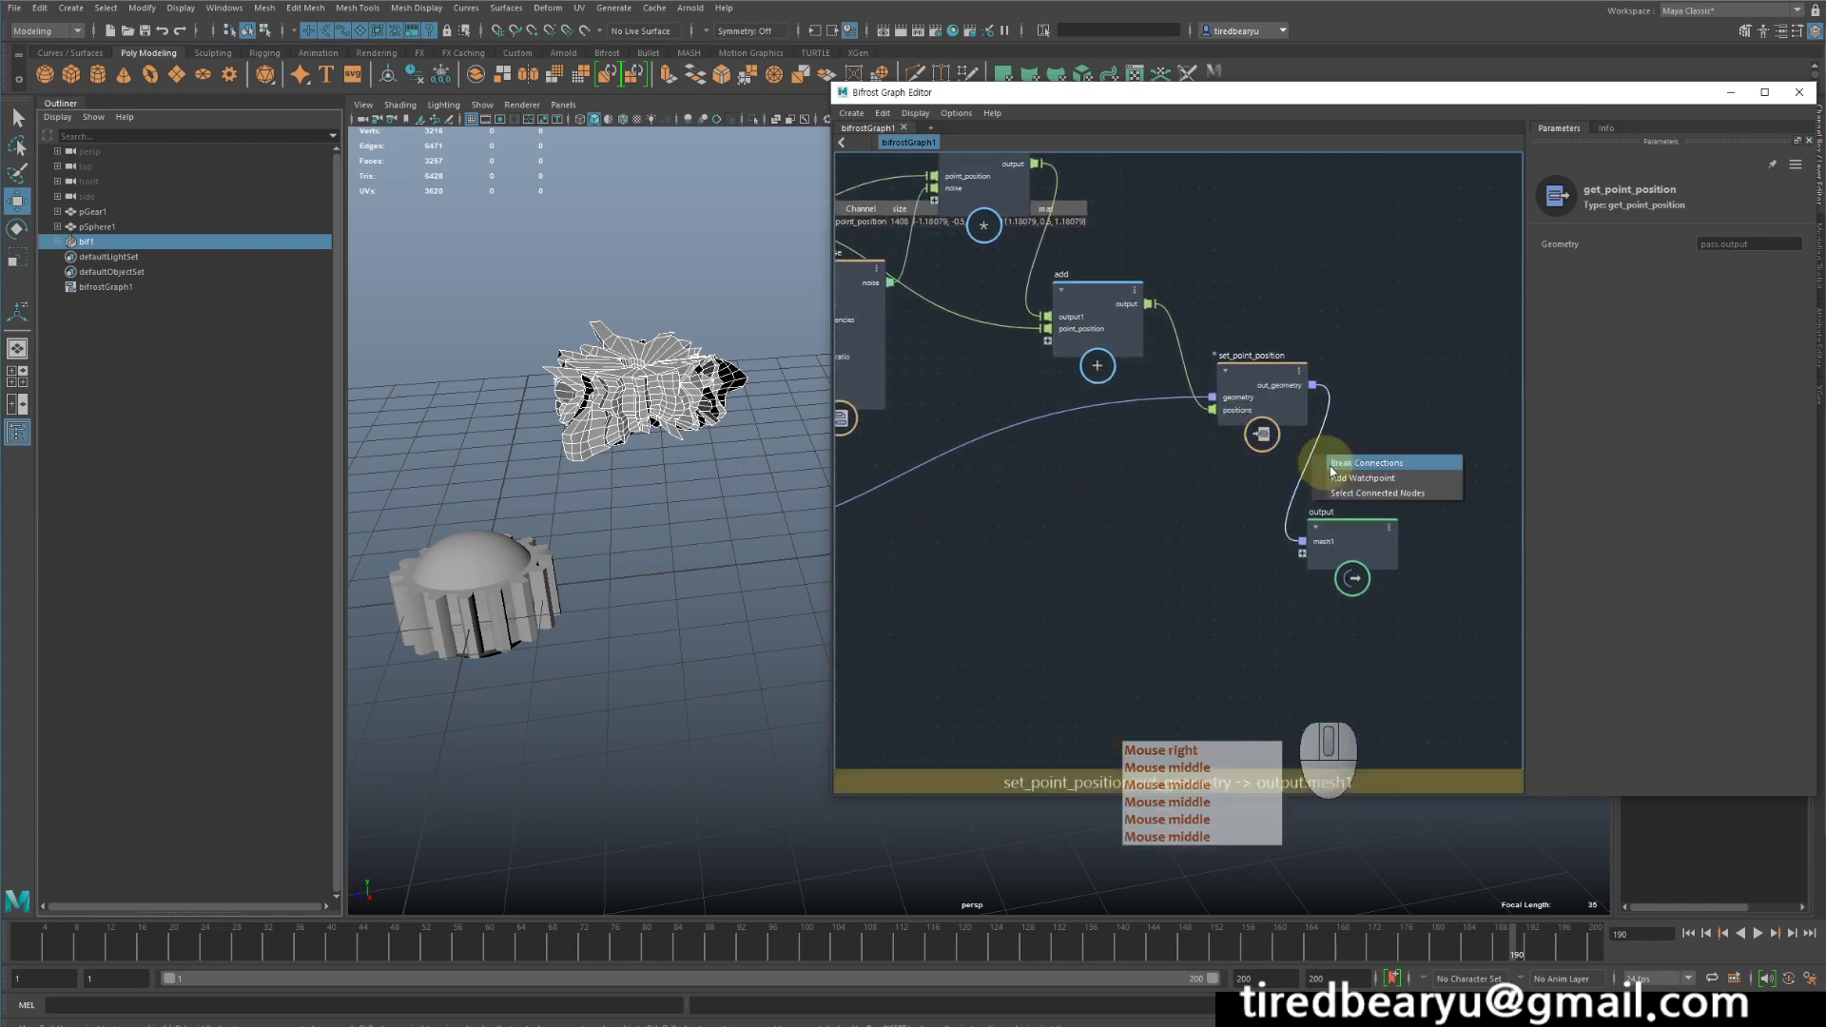
click(1336, 473)
drag(1362, 527, 1443, 551)
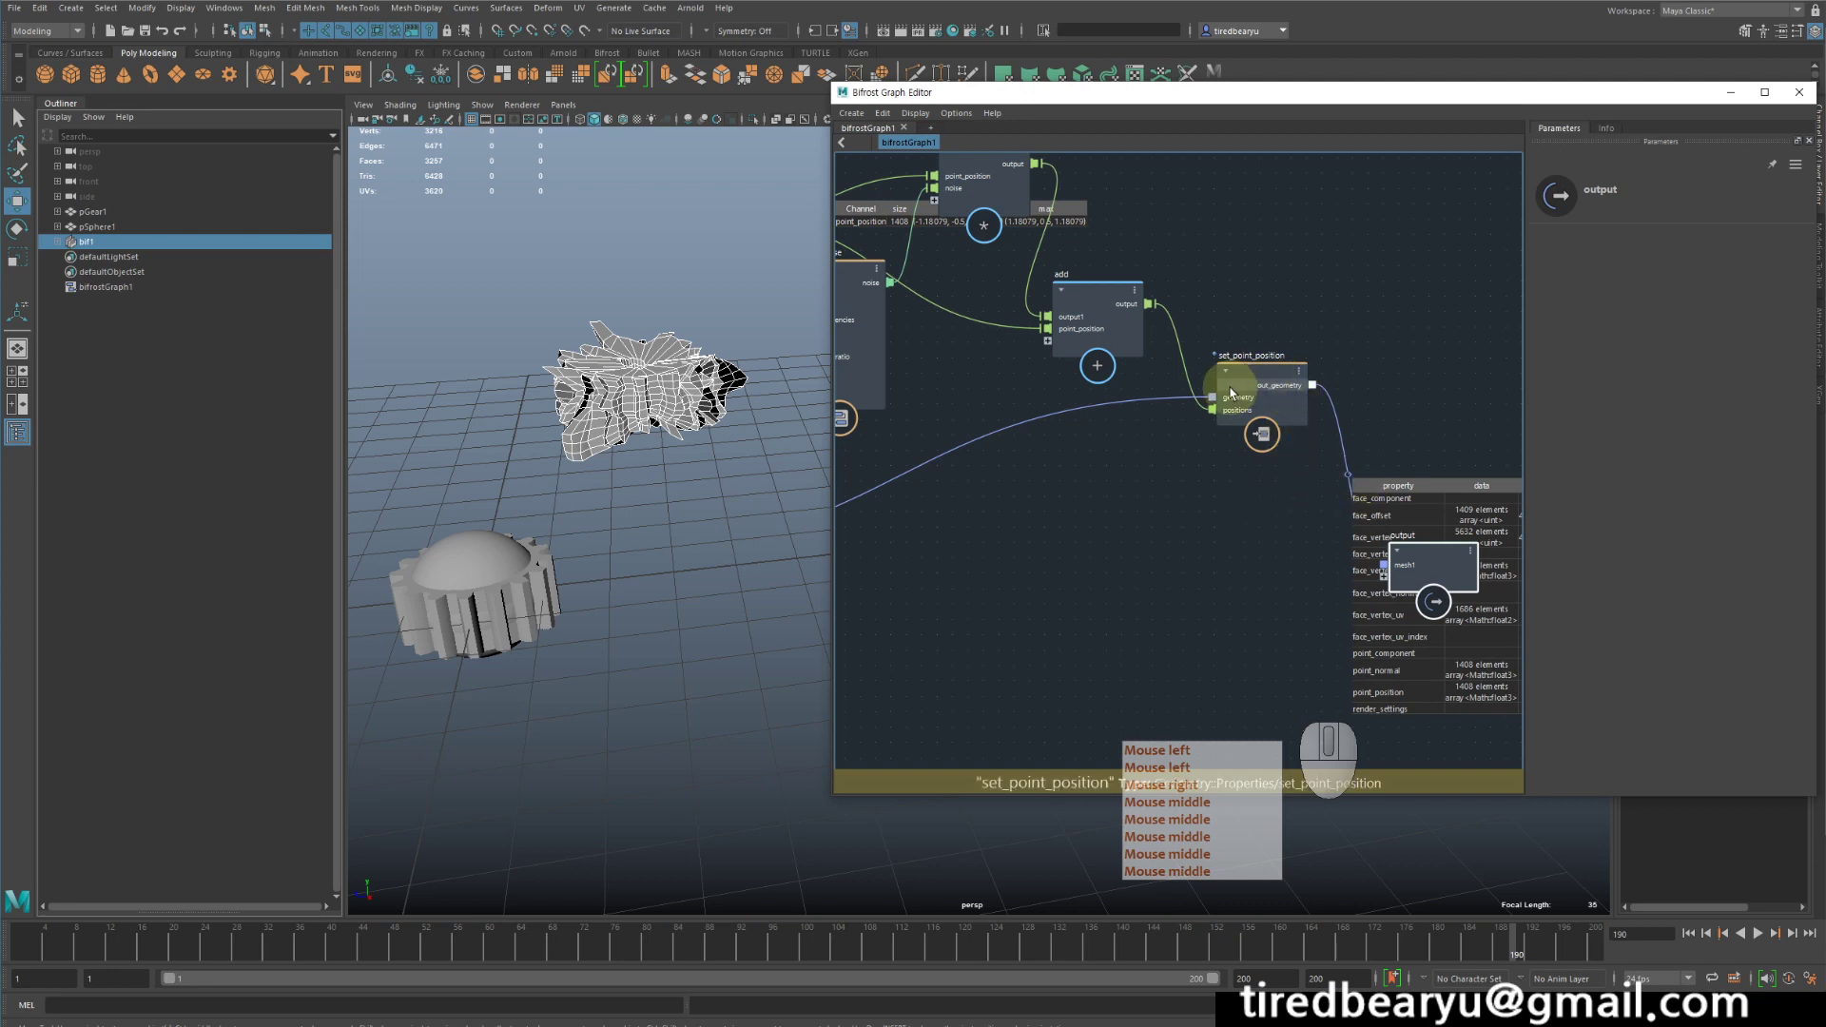
- Examine how the add result and the pass node's geometry feed into the set_point_position node
middle_drag(998, 444, 1269, 428)
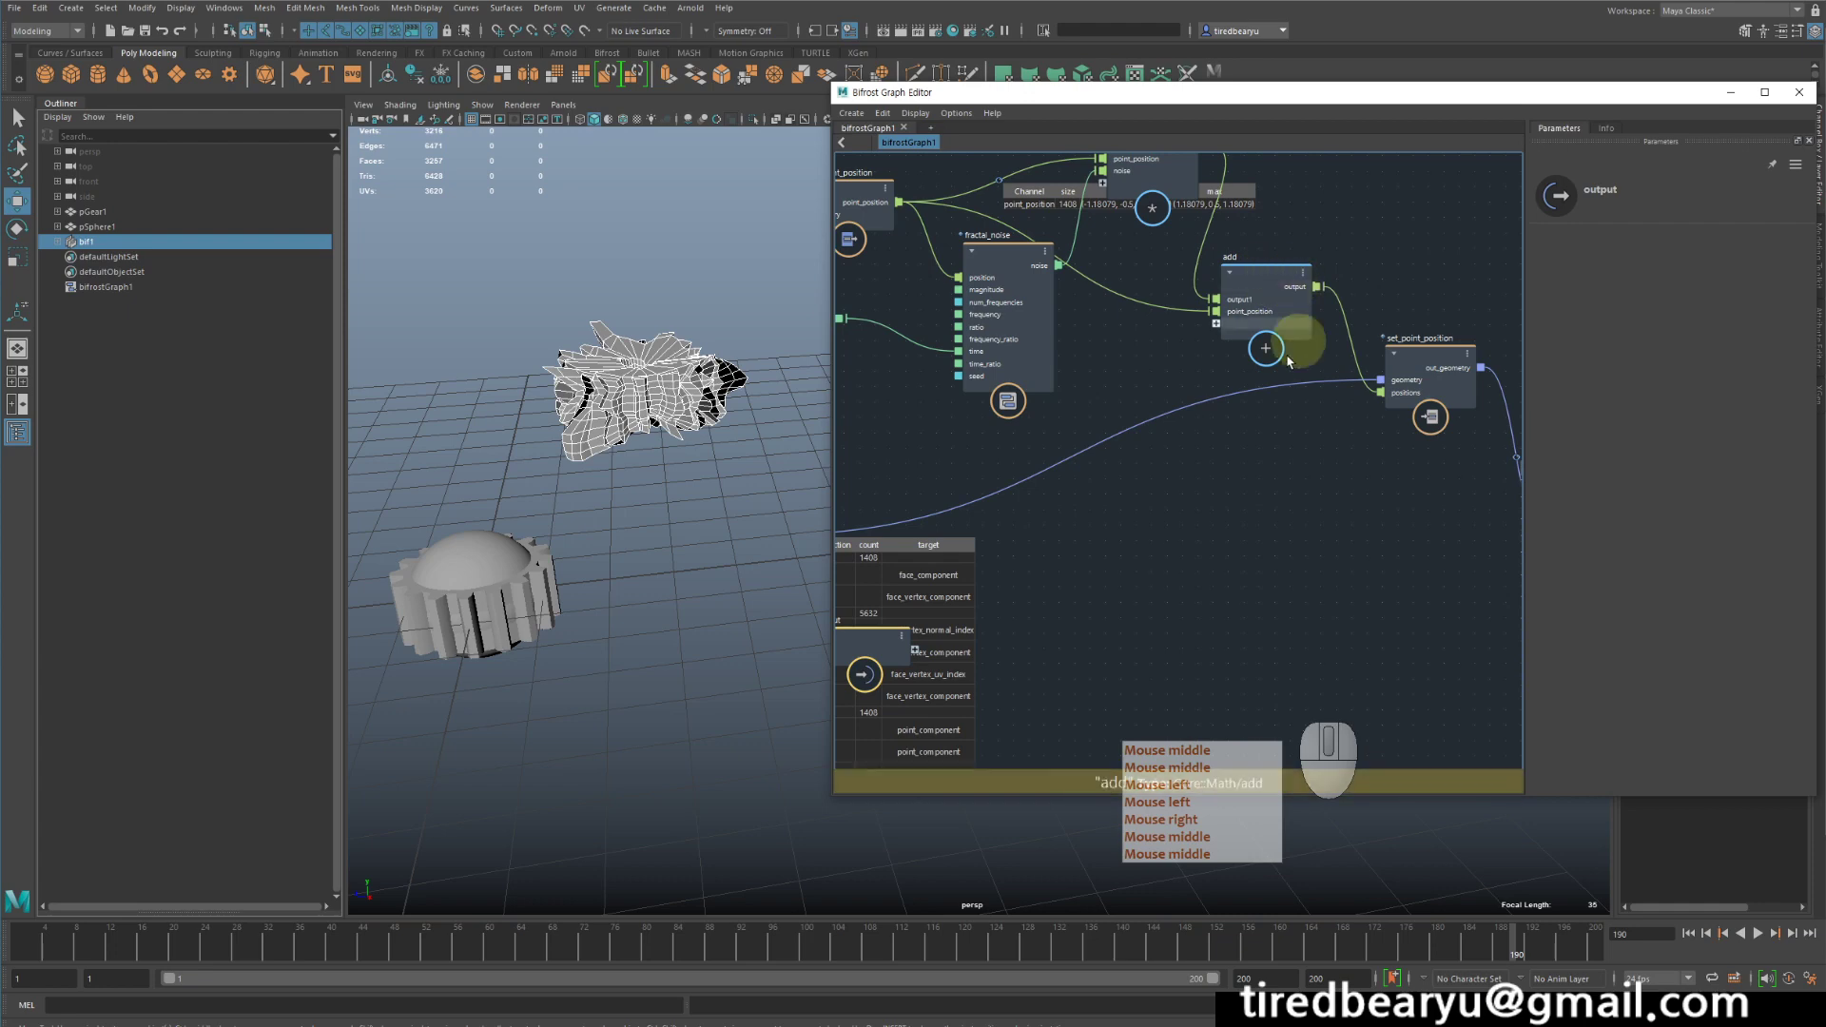
middle_drag(1289, 362, 1148, 610)
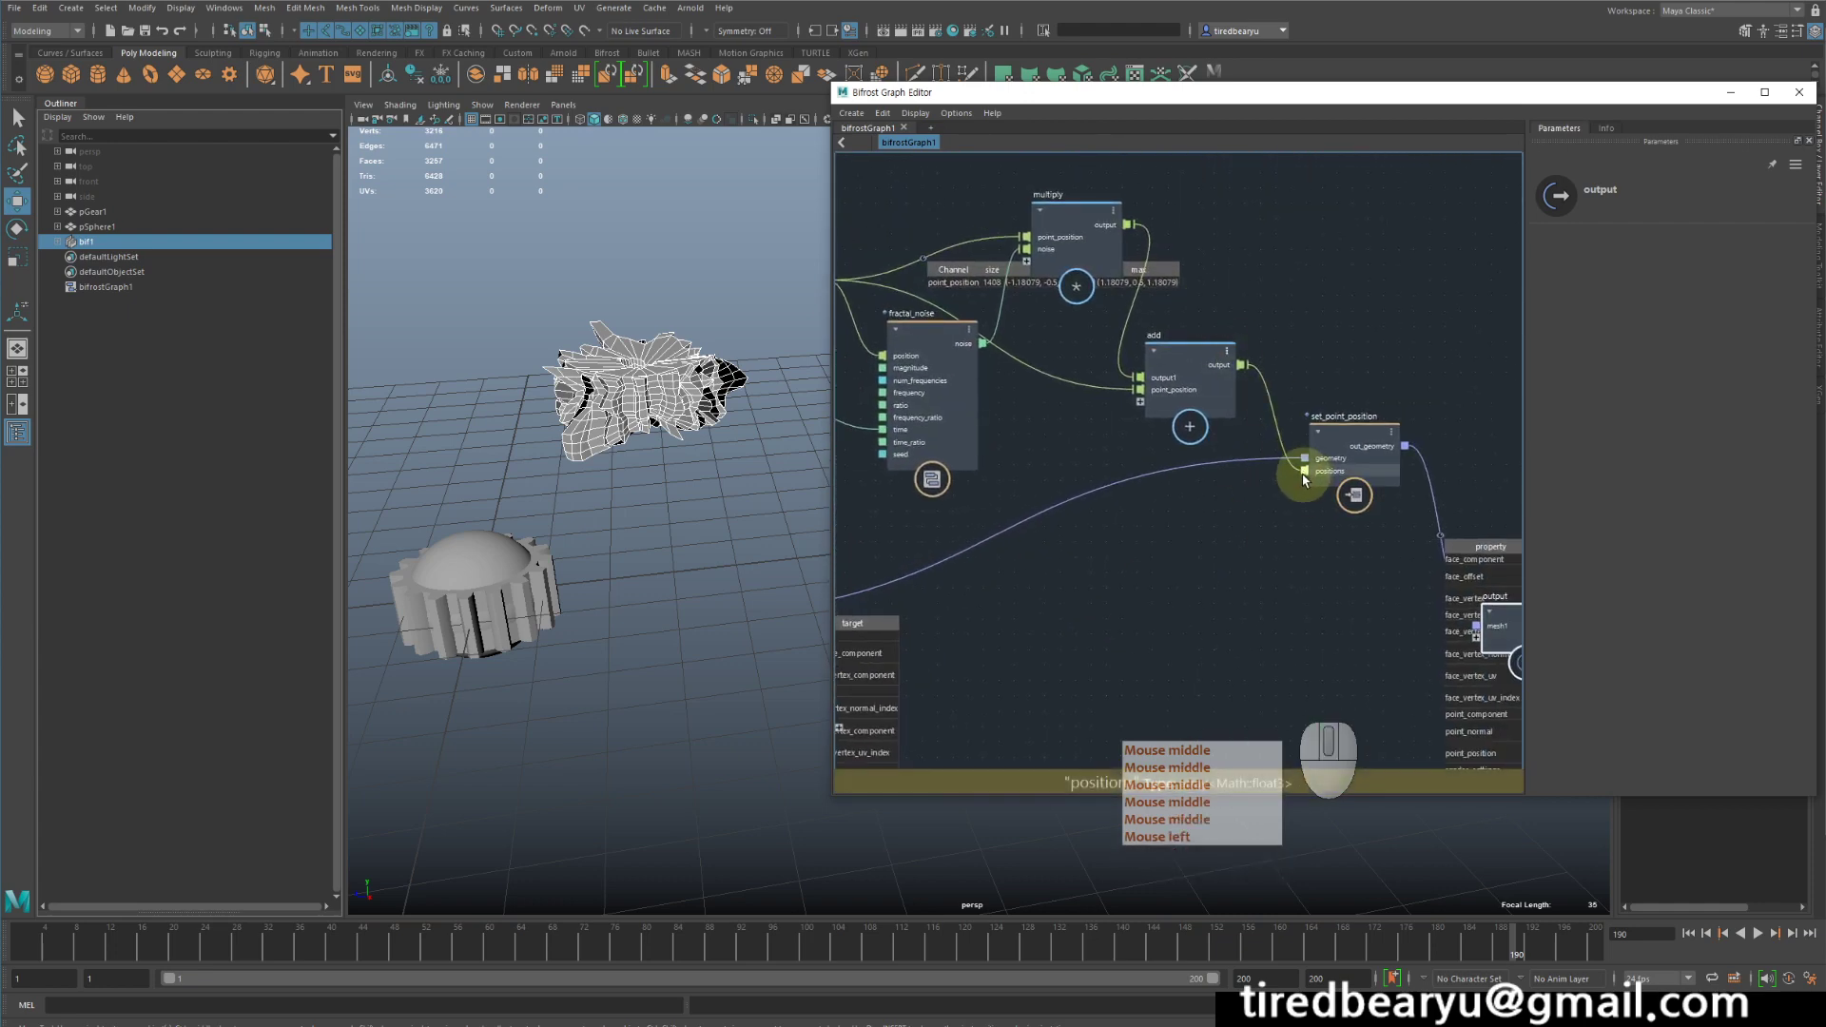
middle_drag(1276, 489, 1351, 422)
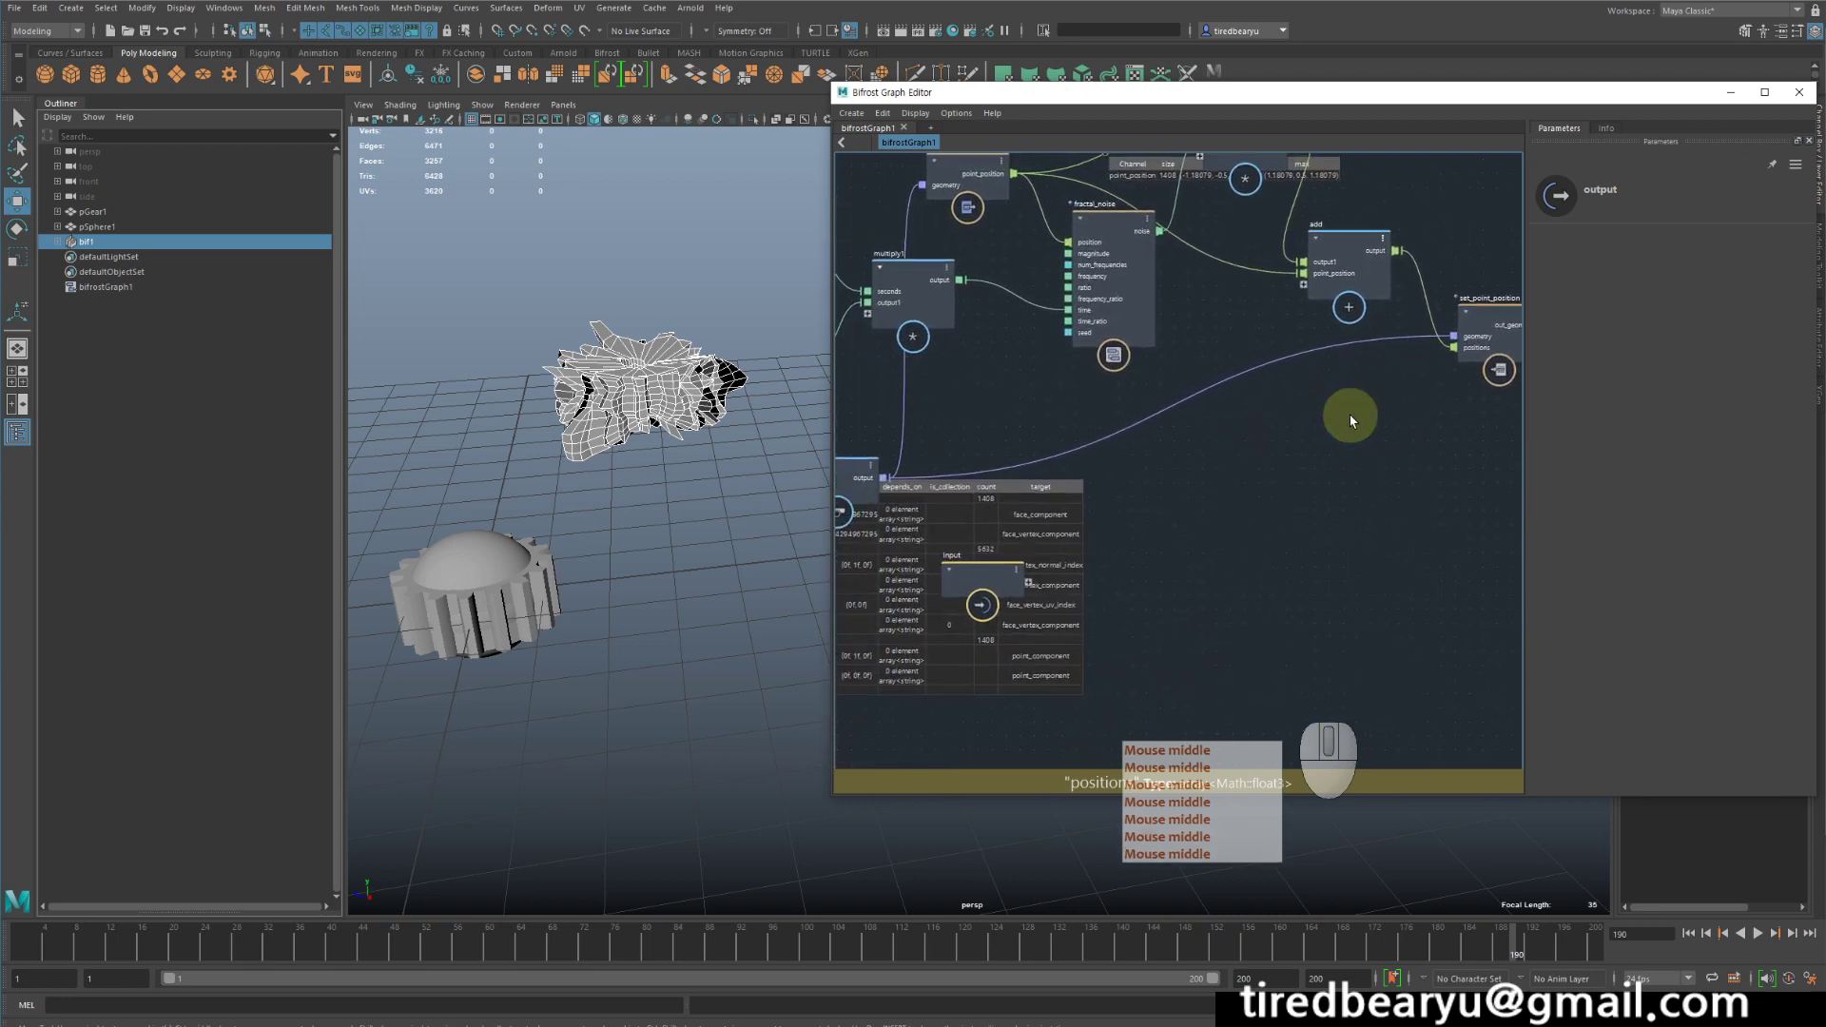
scroll(1299, 505, down, 2)
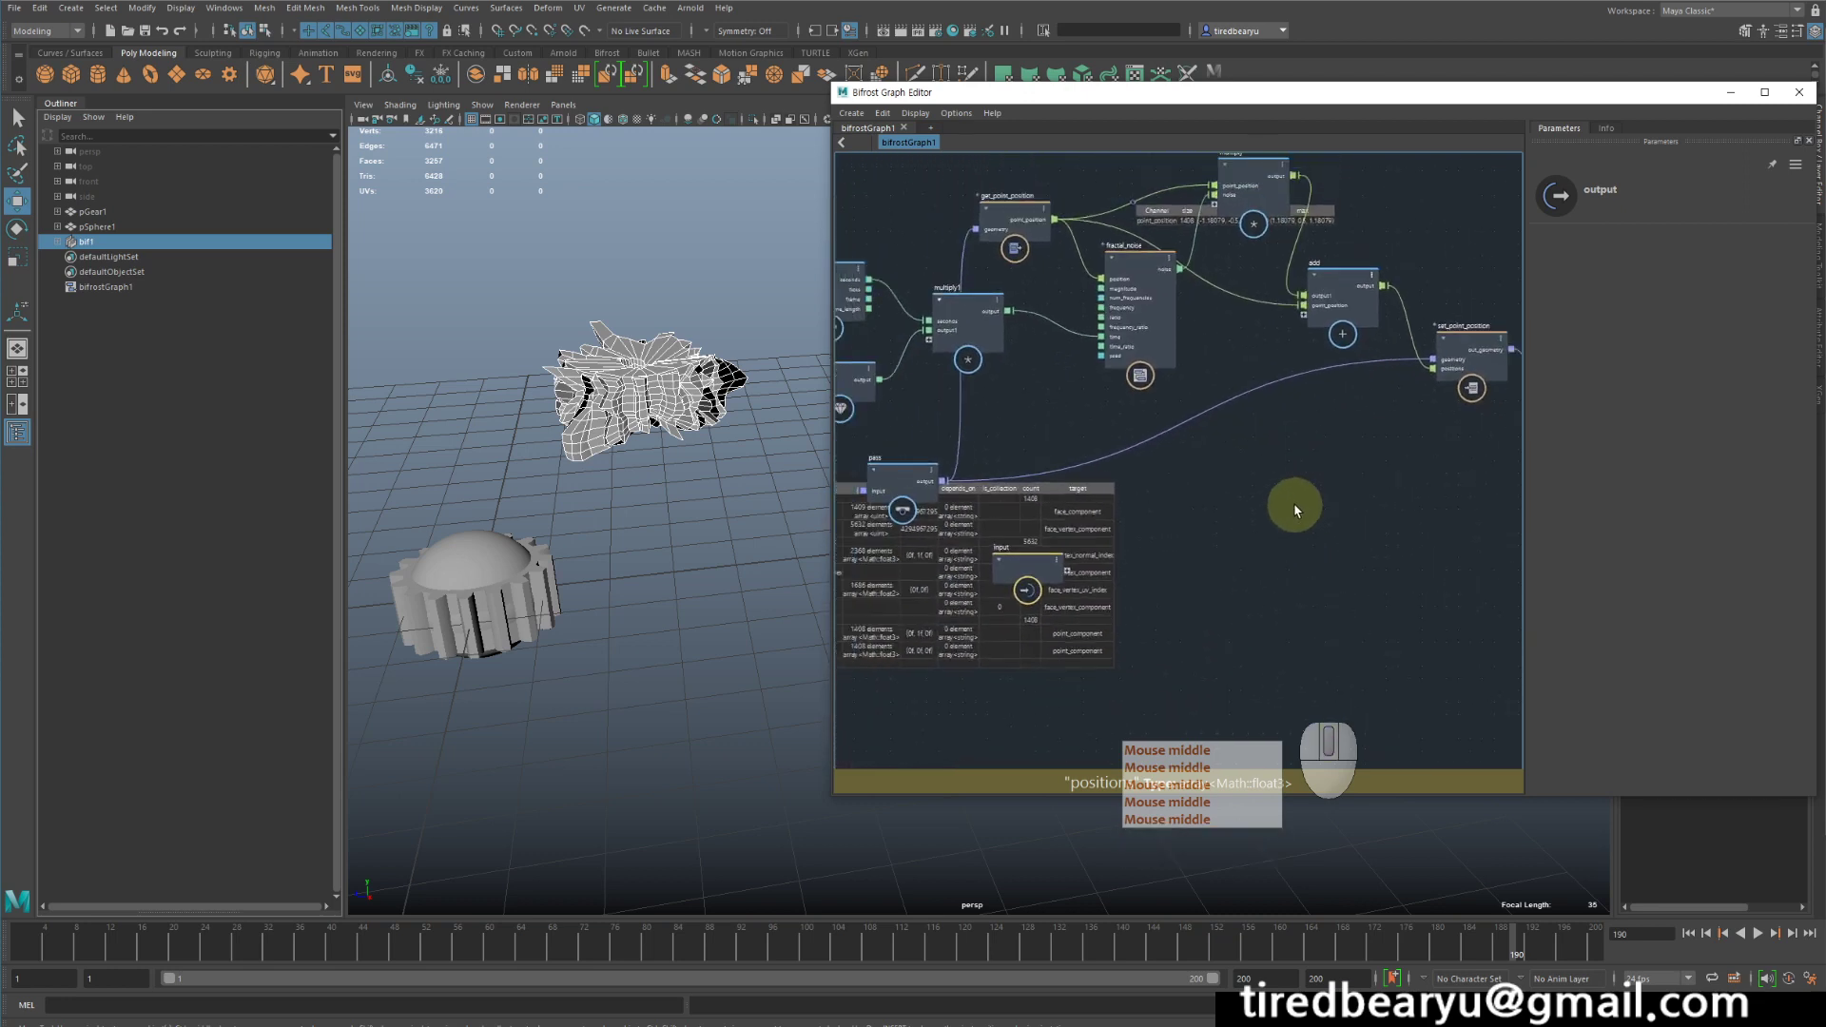
middle_drag(1296, 500, 1345, 527)
scroll(1448, 504, down, 1)
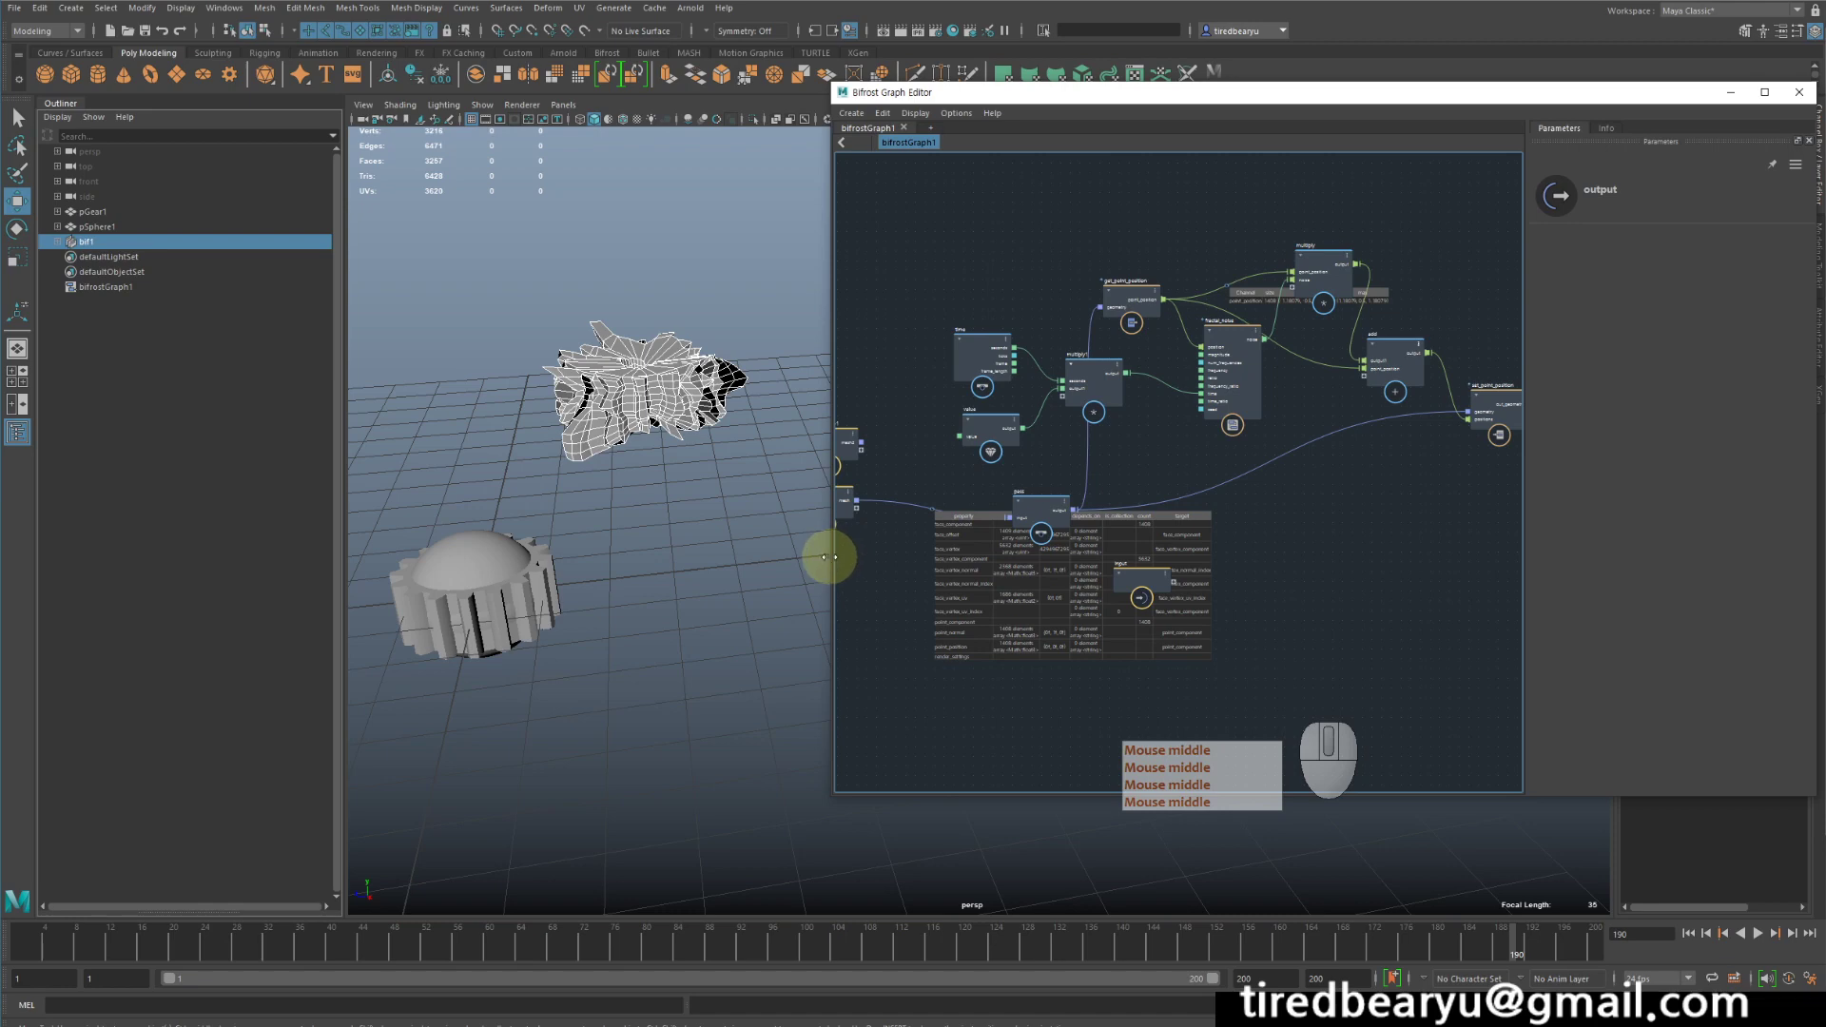
- Widen the graph editor window so the whole network from the mesh inputs to the output node fits in it
drag(826, 557, 694, 538)
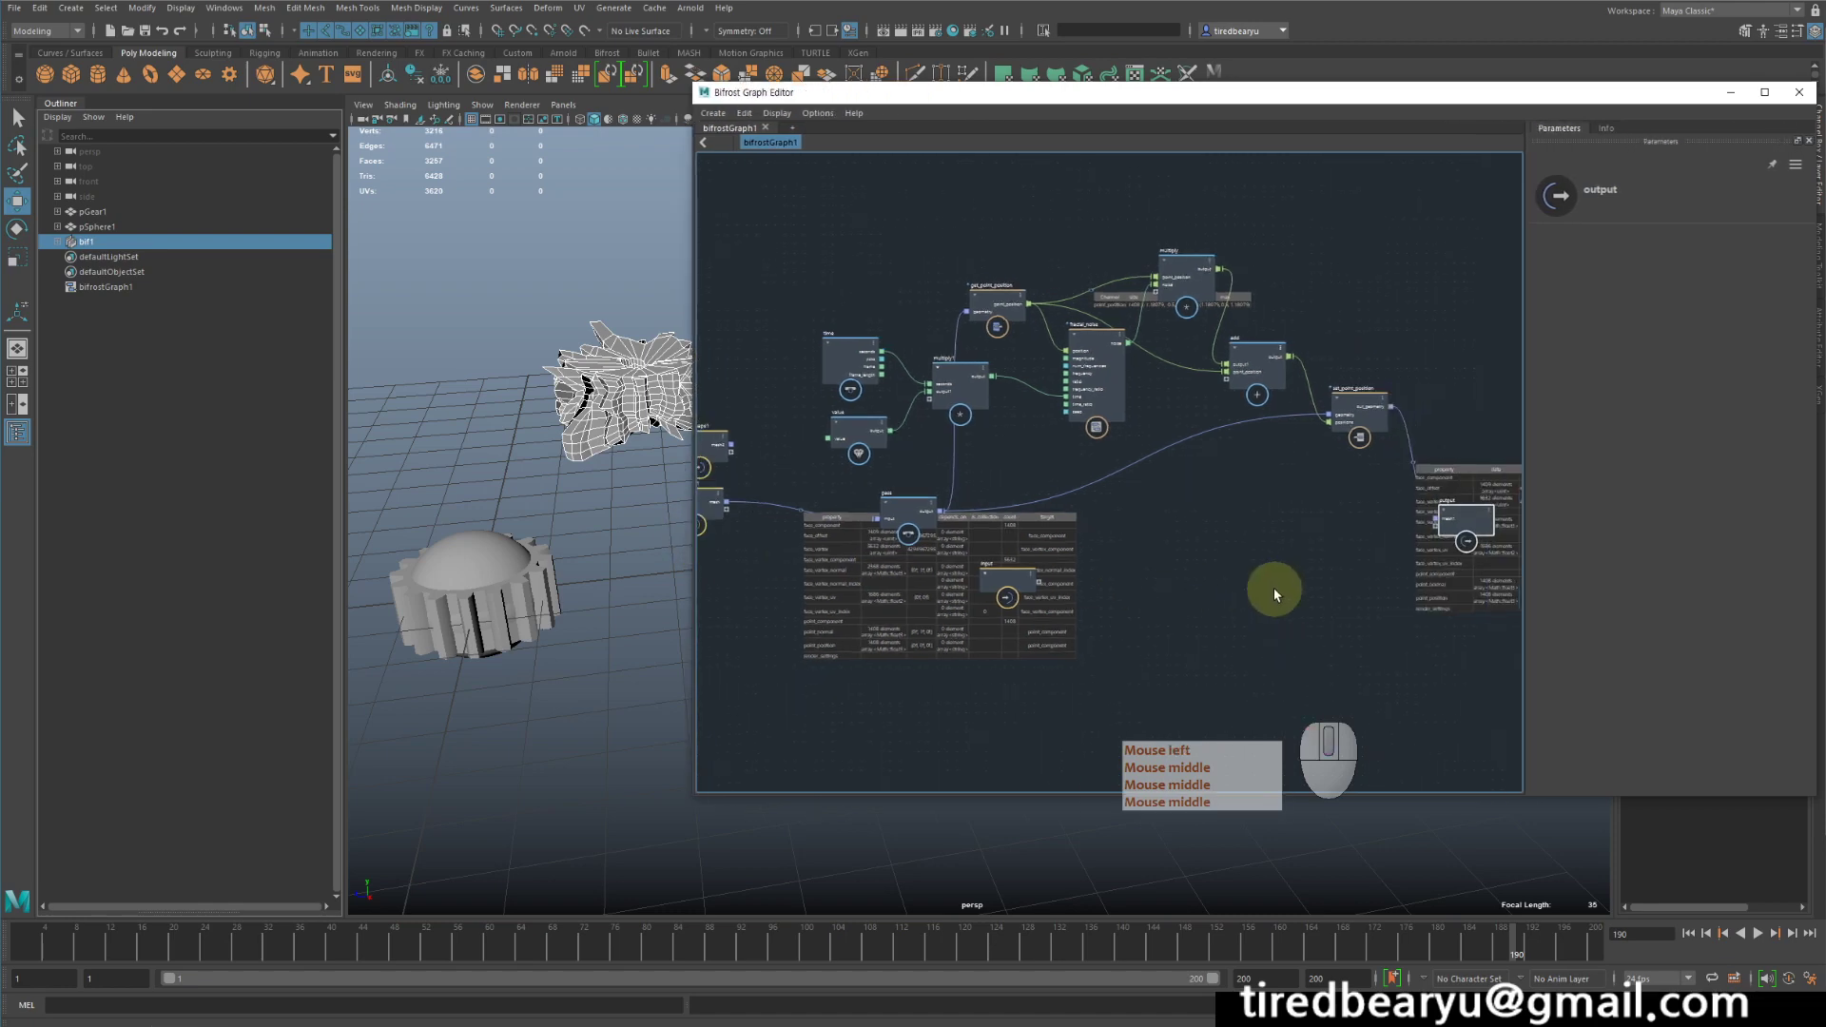
scroll(1275, 590, down, 2)
middle_drag(1275, 590, 1270, 526)
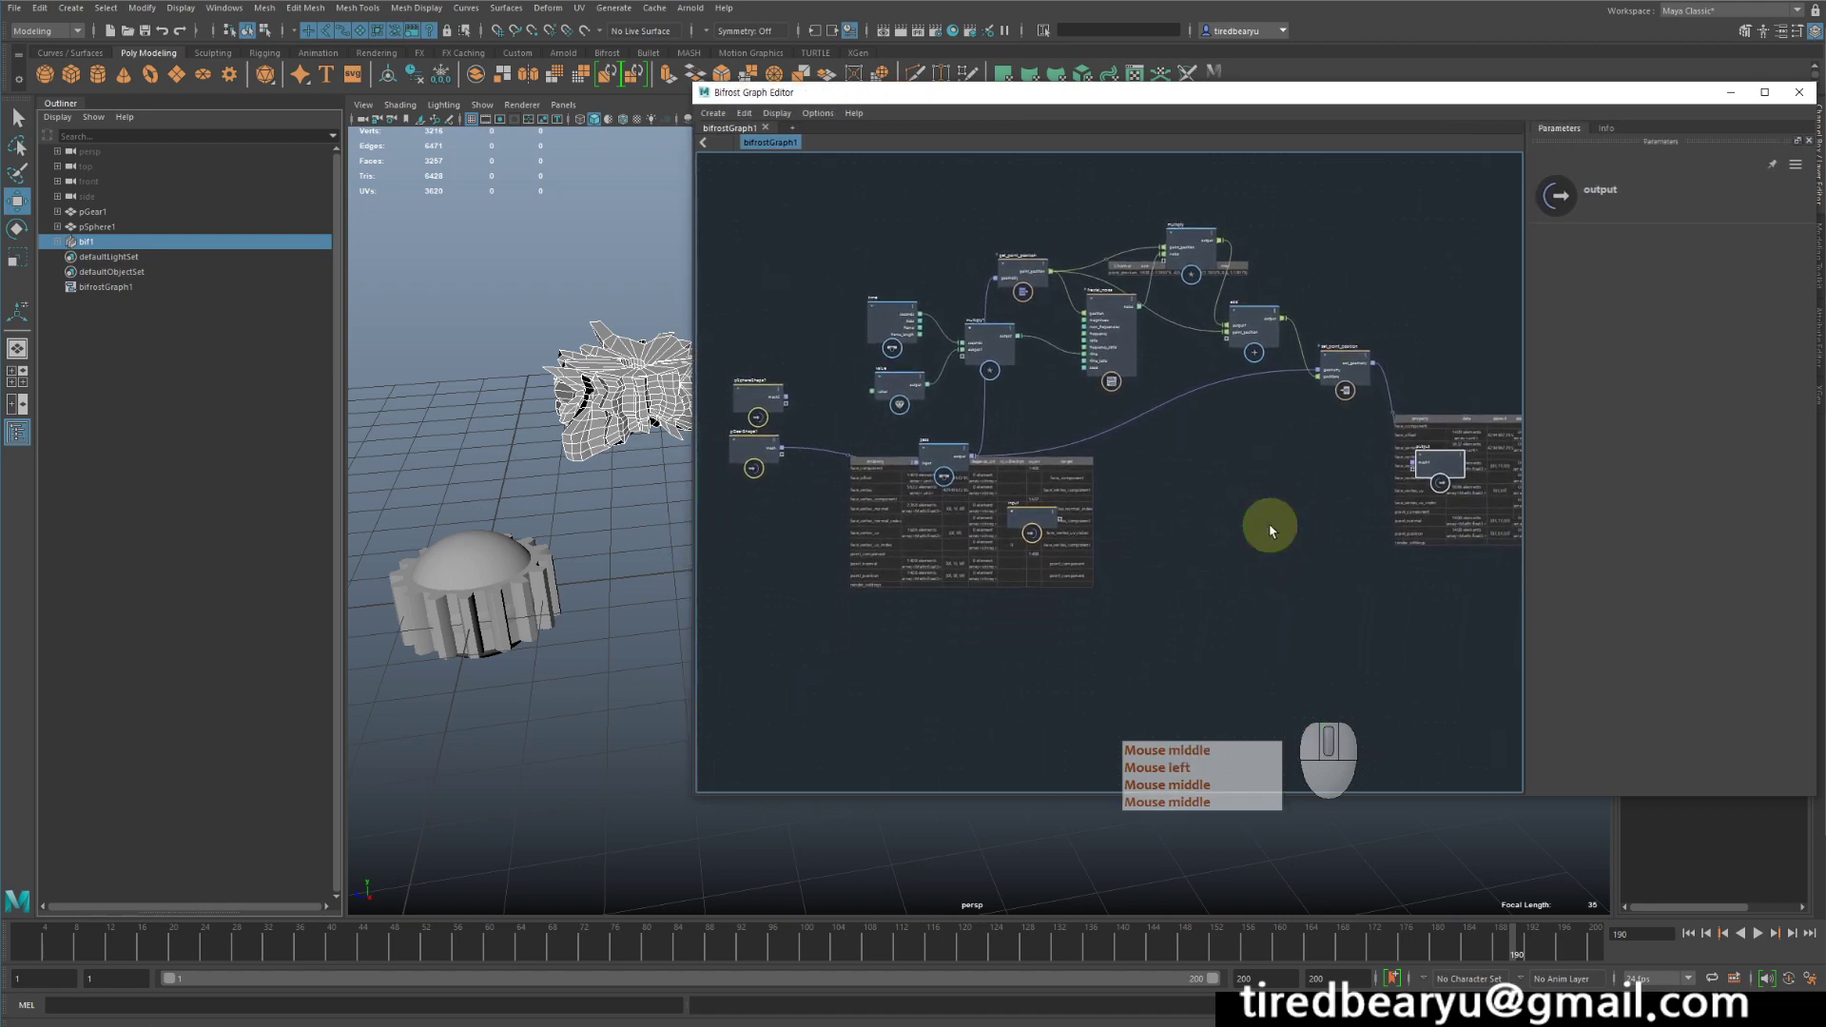